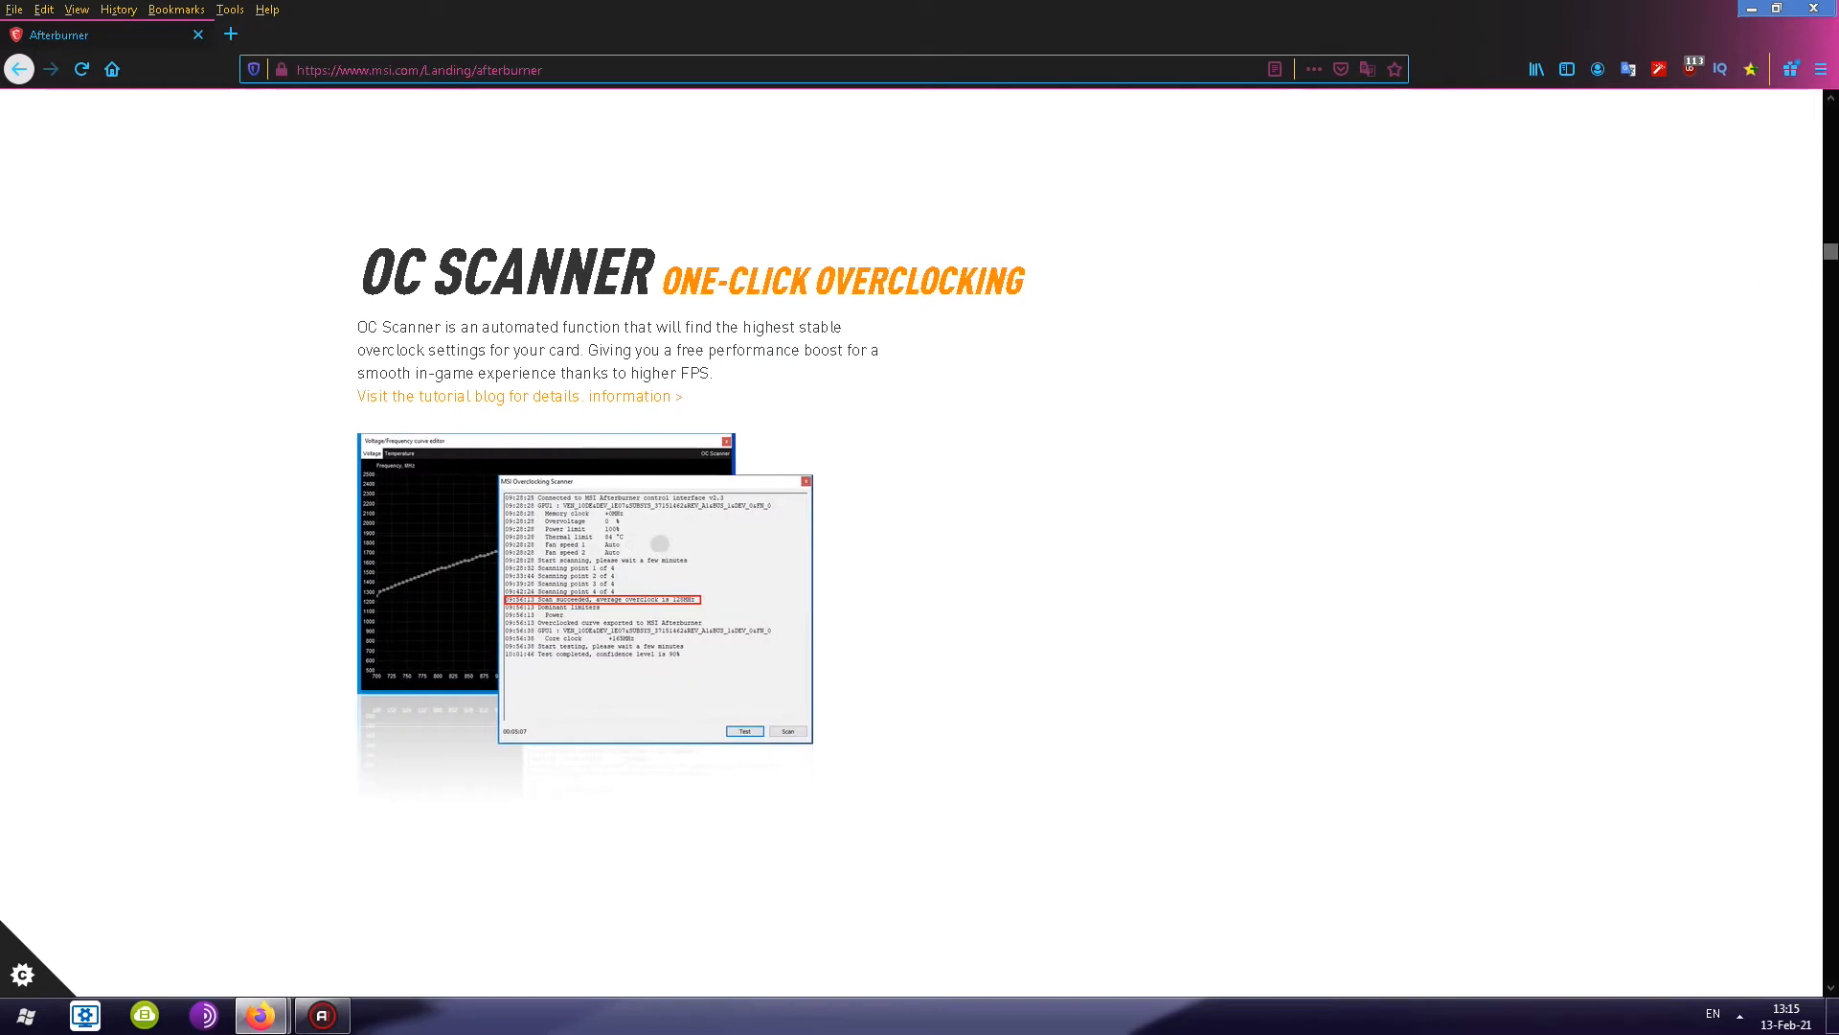
Examine the Afterburner page's feature sections from OC Scanner to Custom User Skins, along with the Afterburner.PNG skin image
scroll(659, 542, "down", 7)
scroll(659, 543, "down", 3)
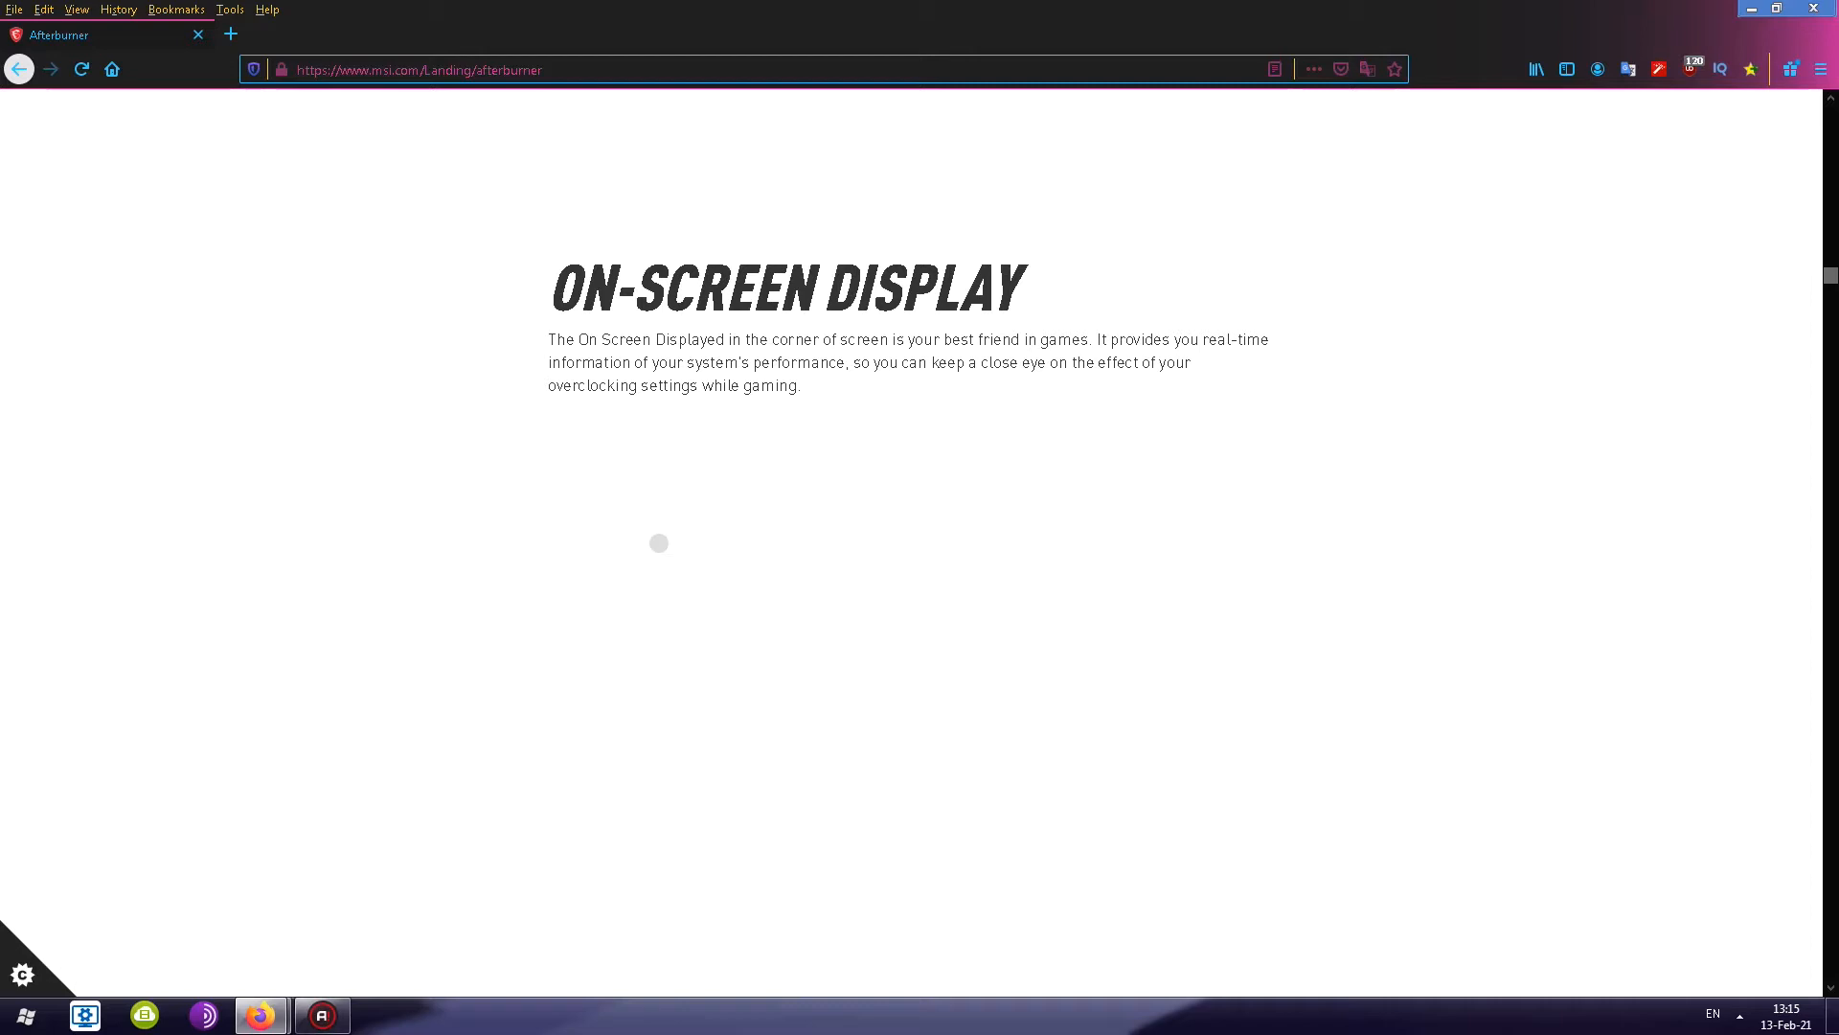
scroll(659, 538, "down", 3)
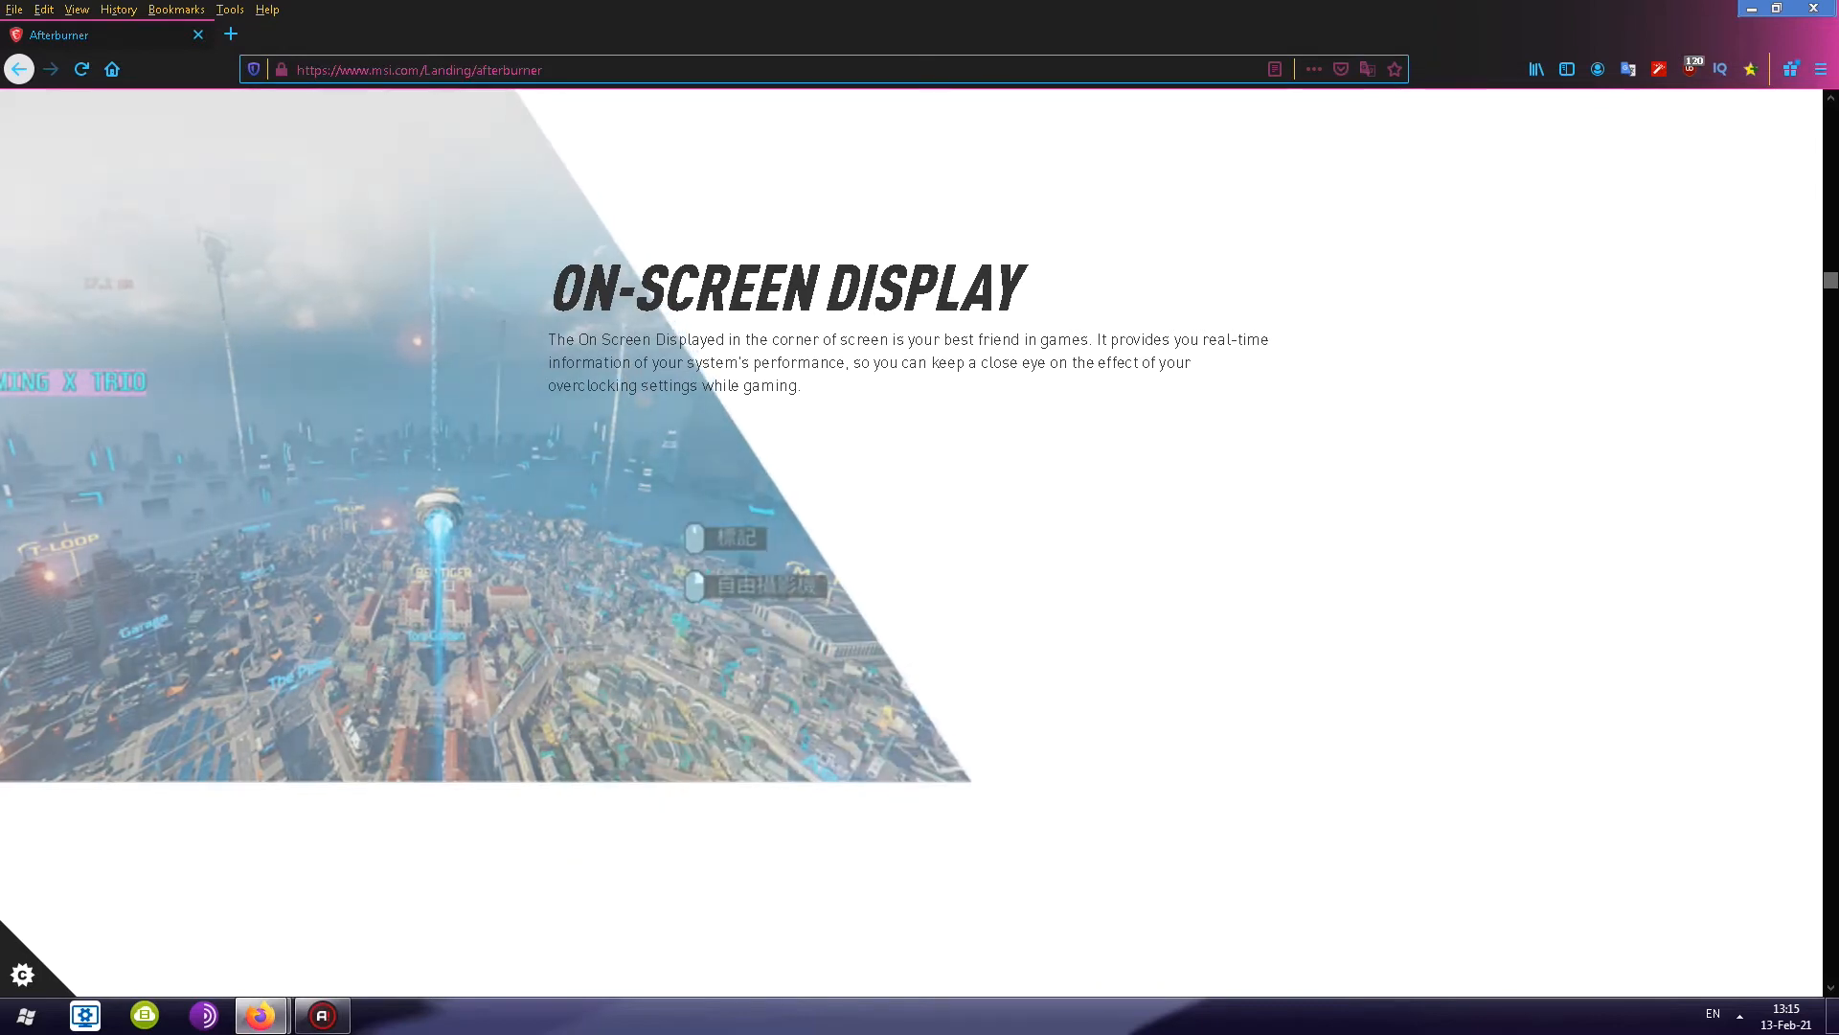
scroll(820, 679, "down", 2)
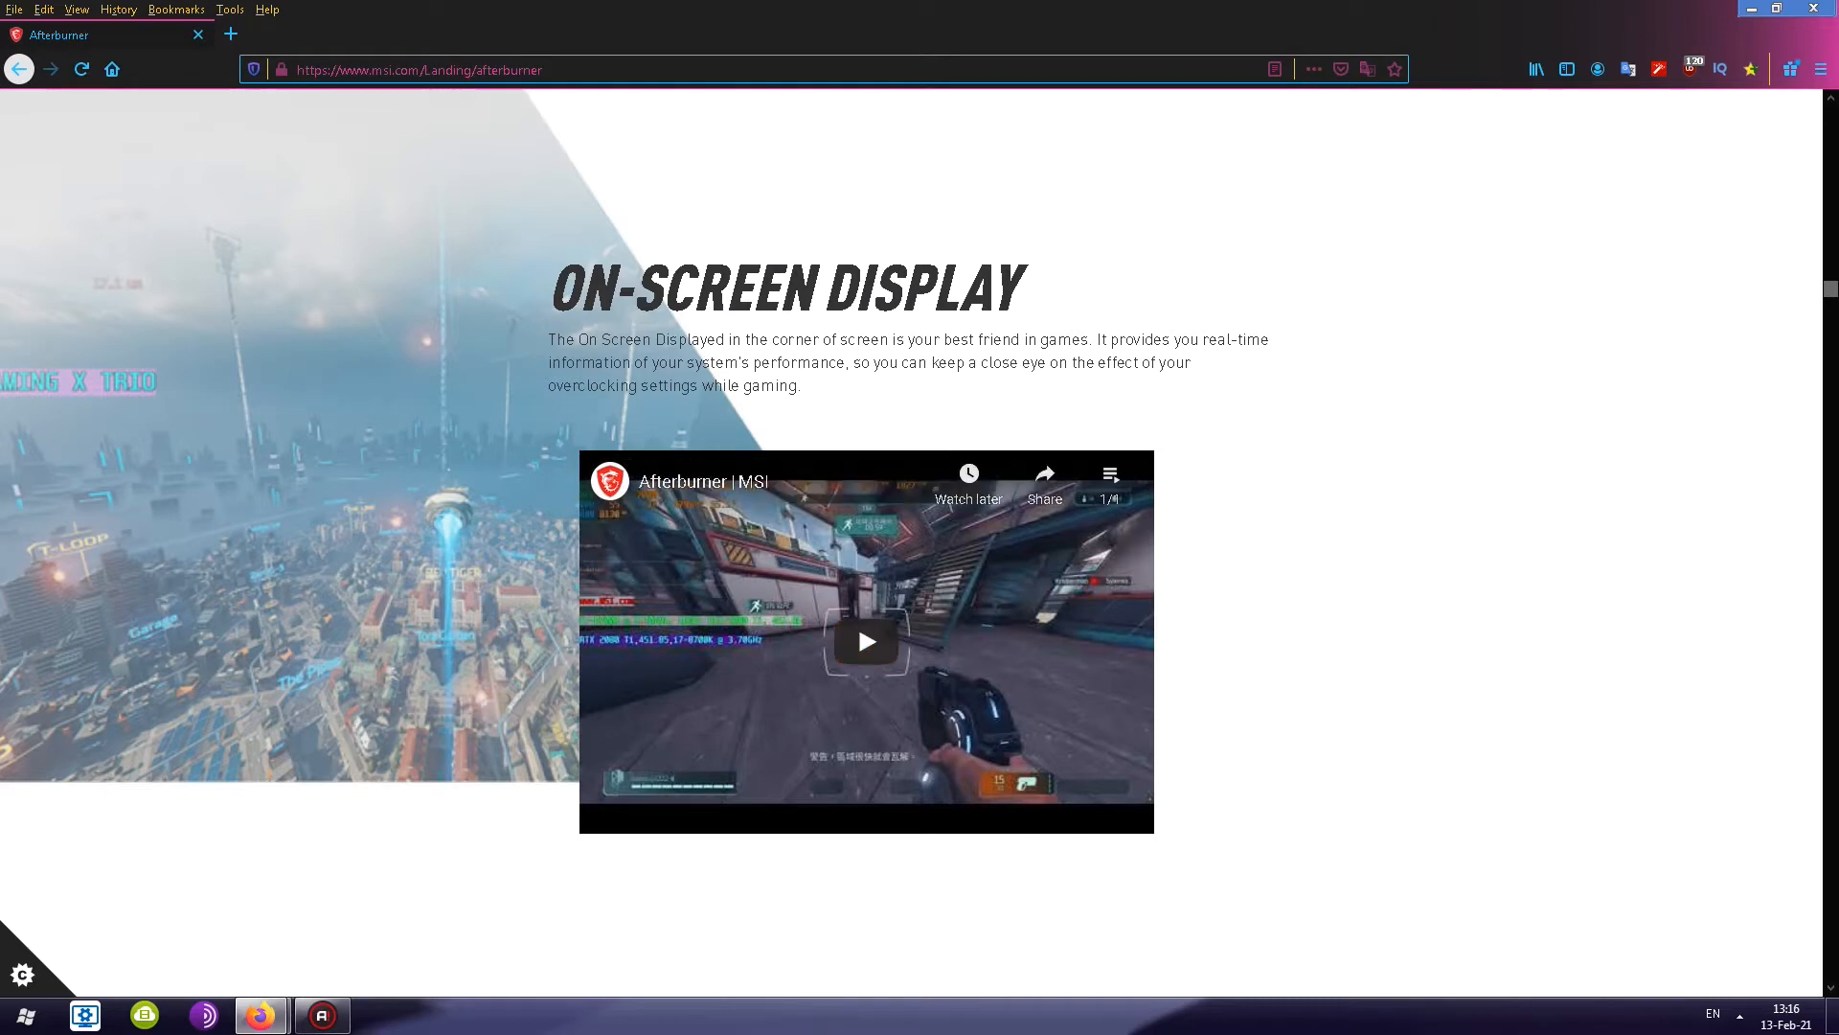
scroll(859, 623, "down", 3)
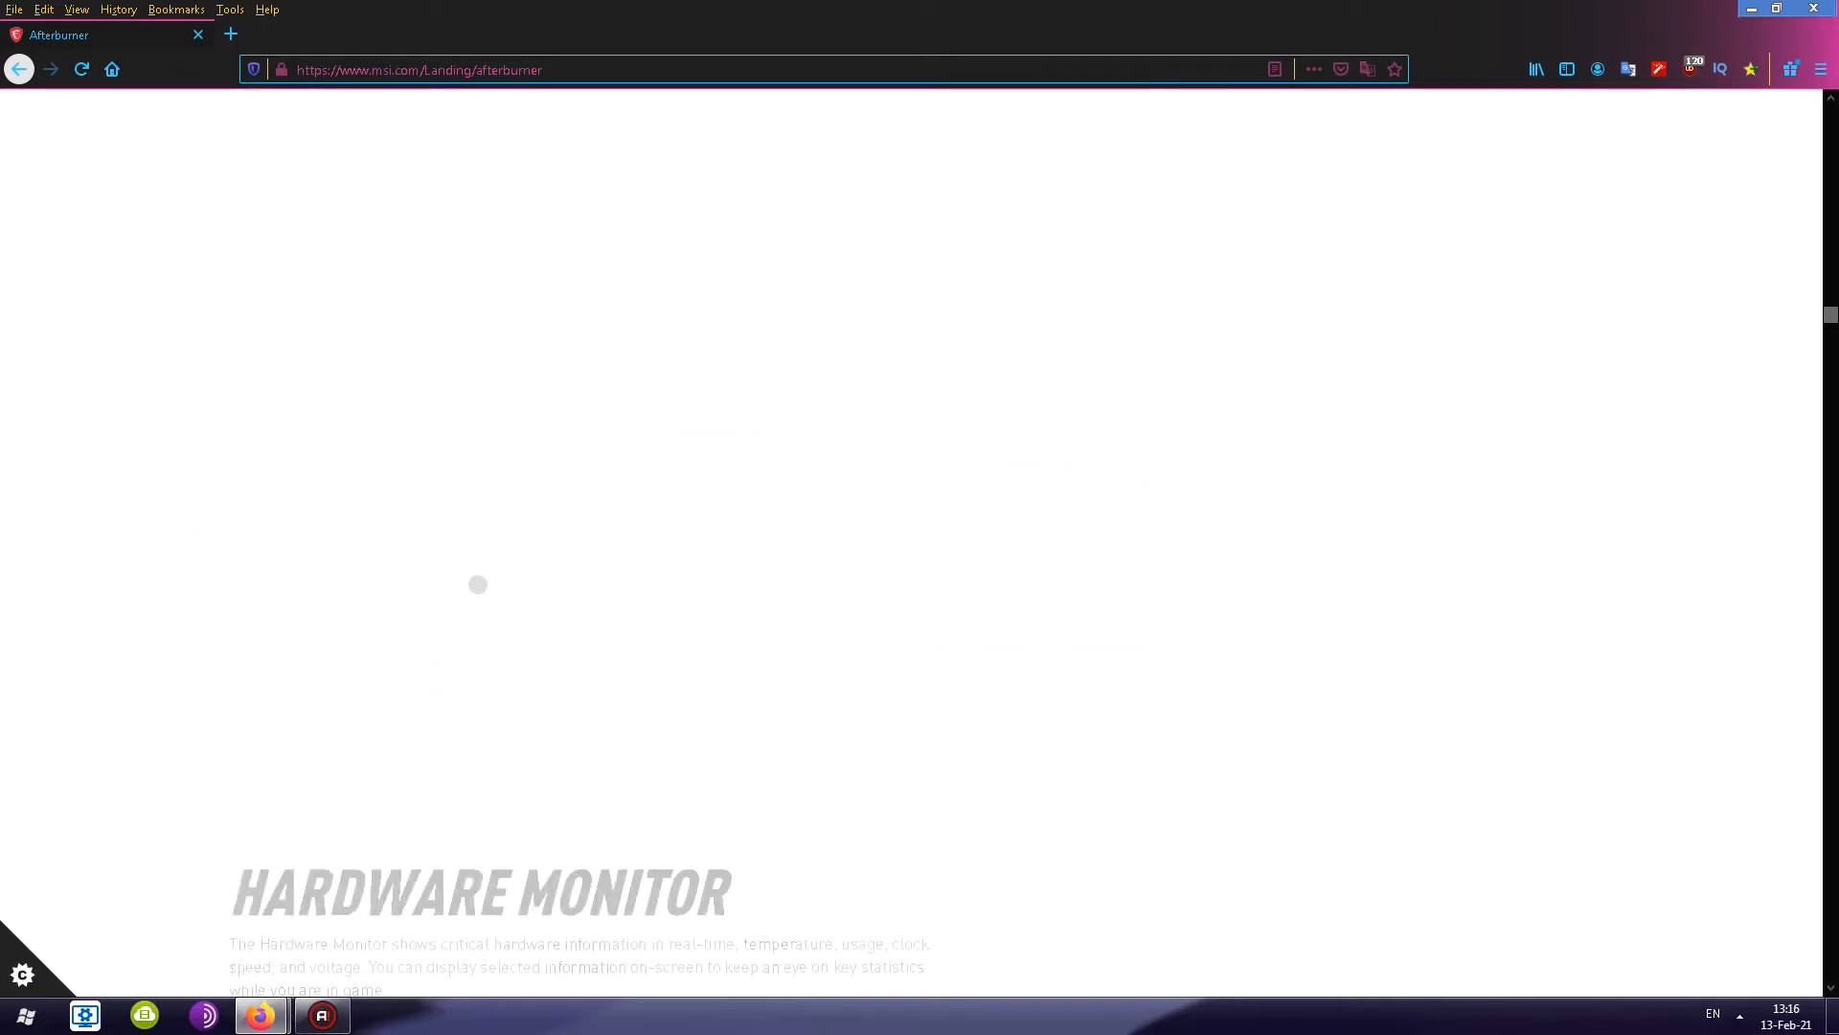
scroll(919, 537, "down", 3)
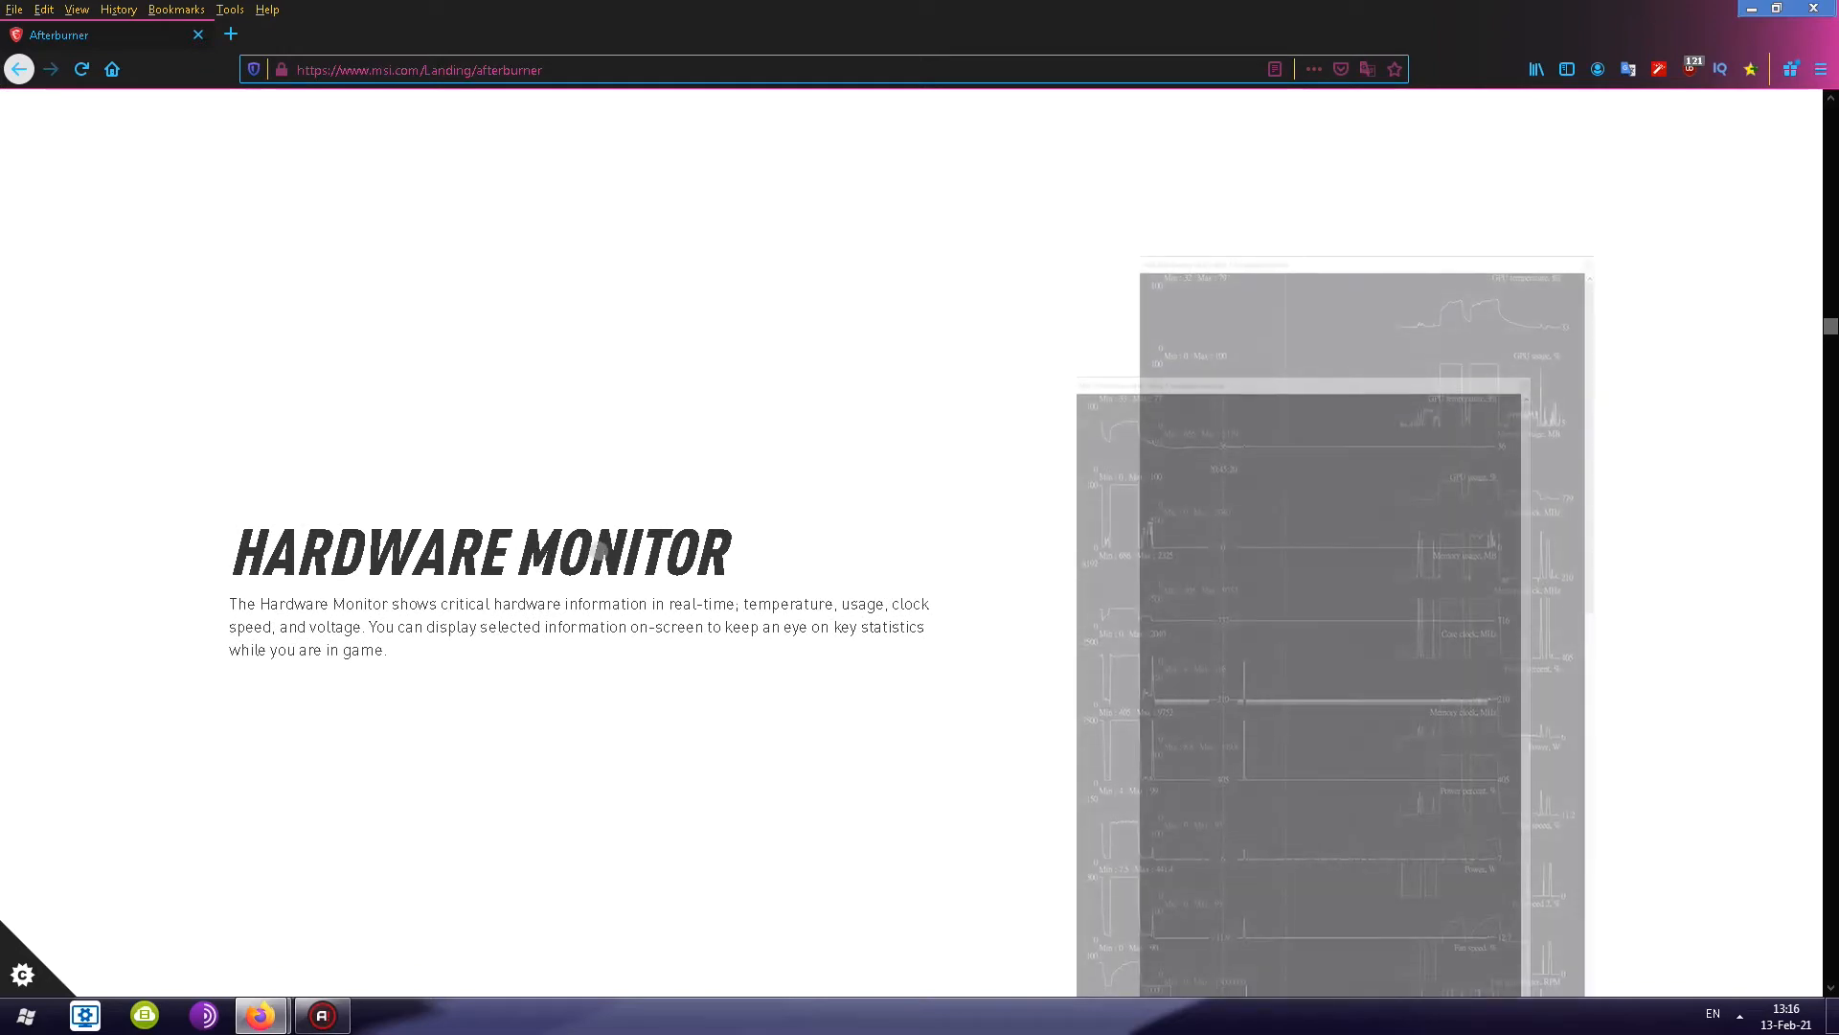
scroll(588, 539, "down", 3)
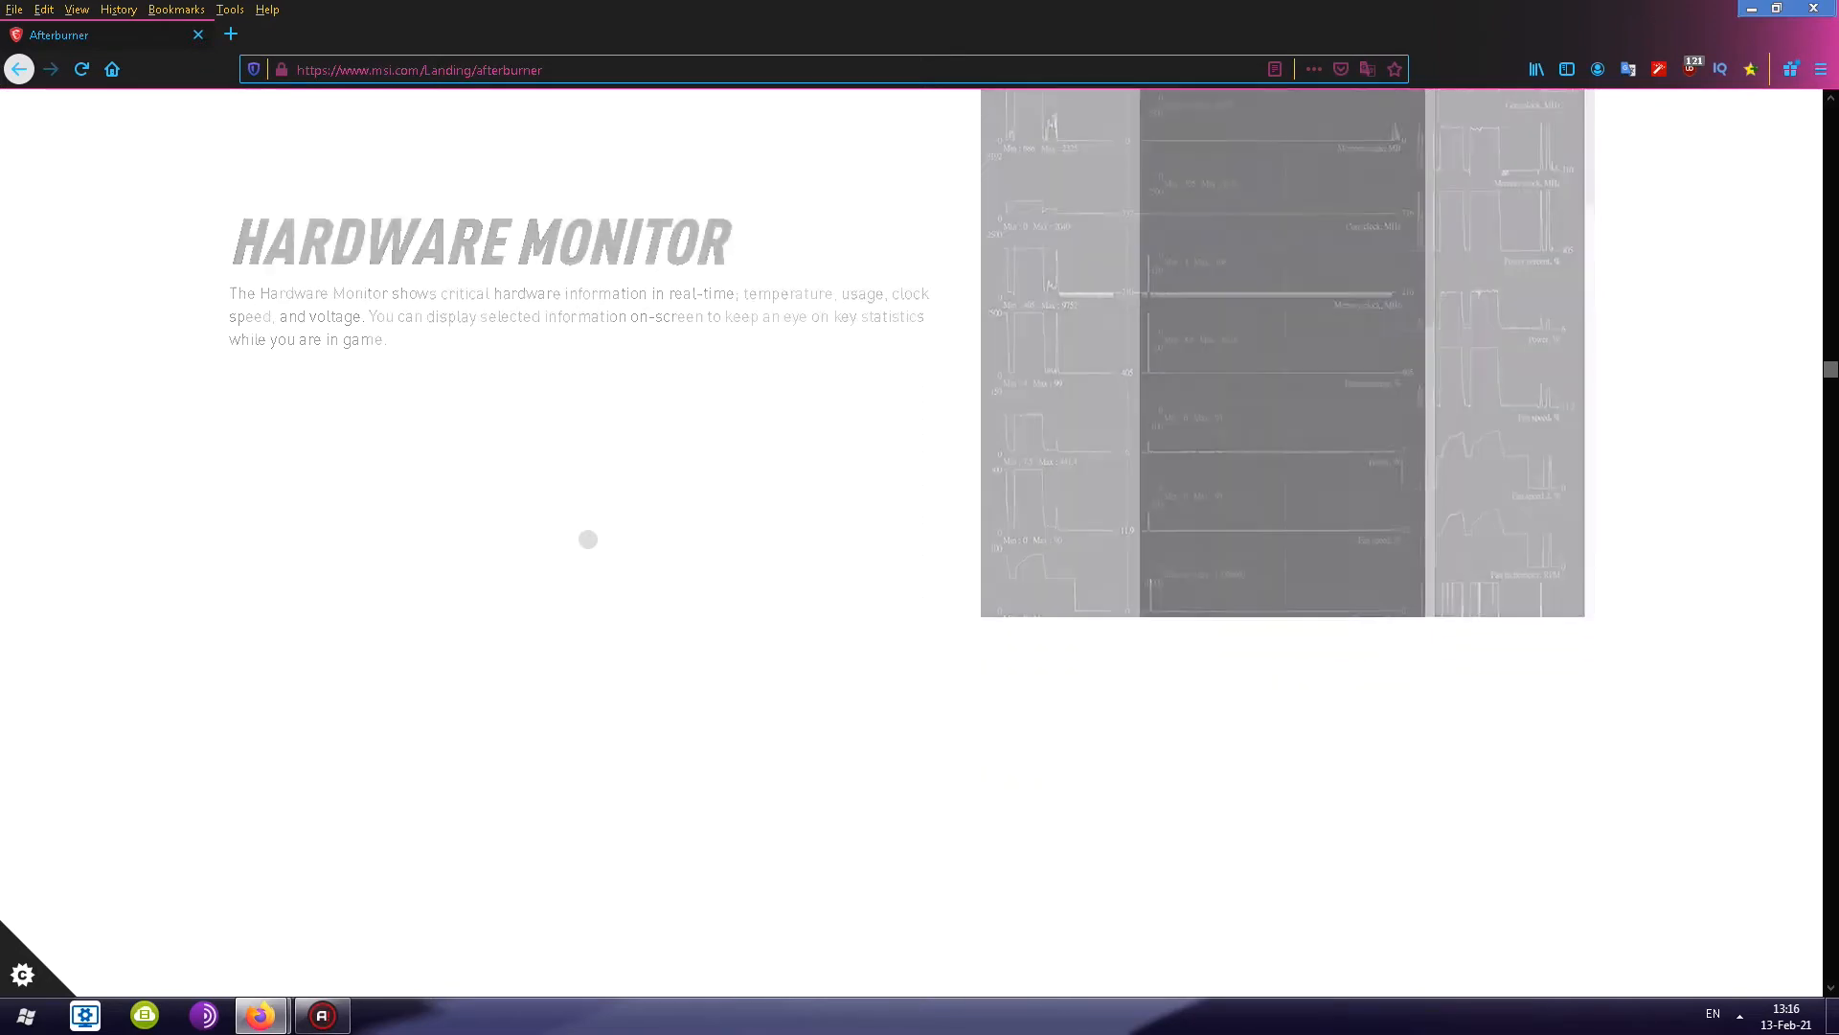
scroll(582, 535, "down", 5)
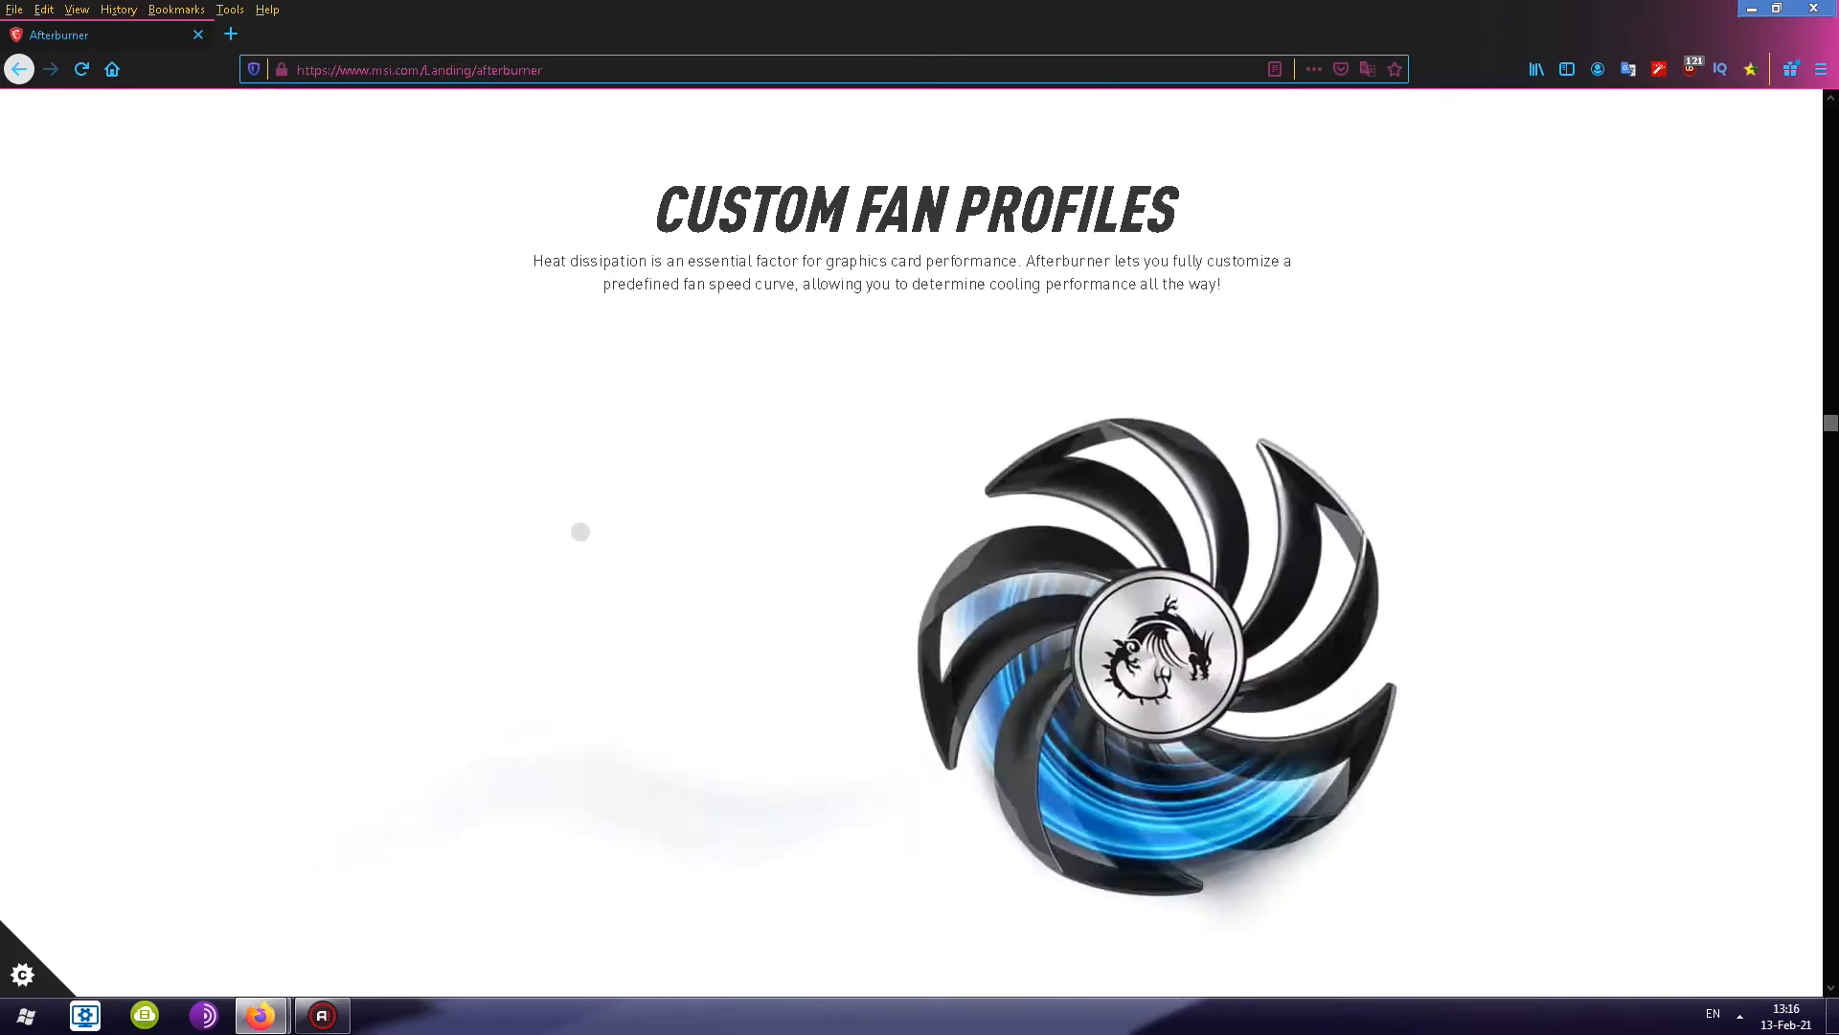
scroll(580, 531, "down", 5)
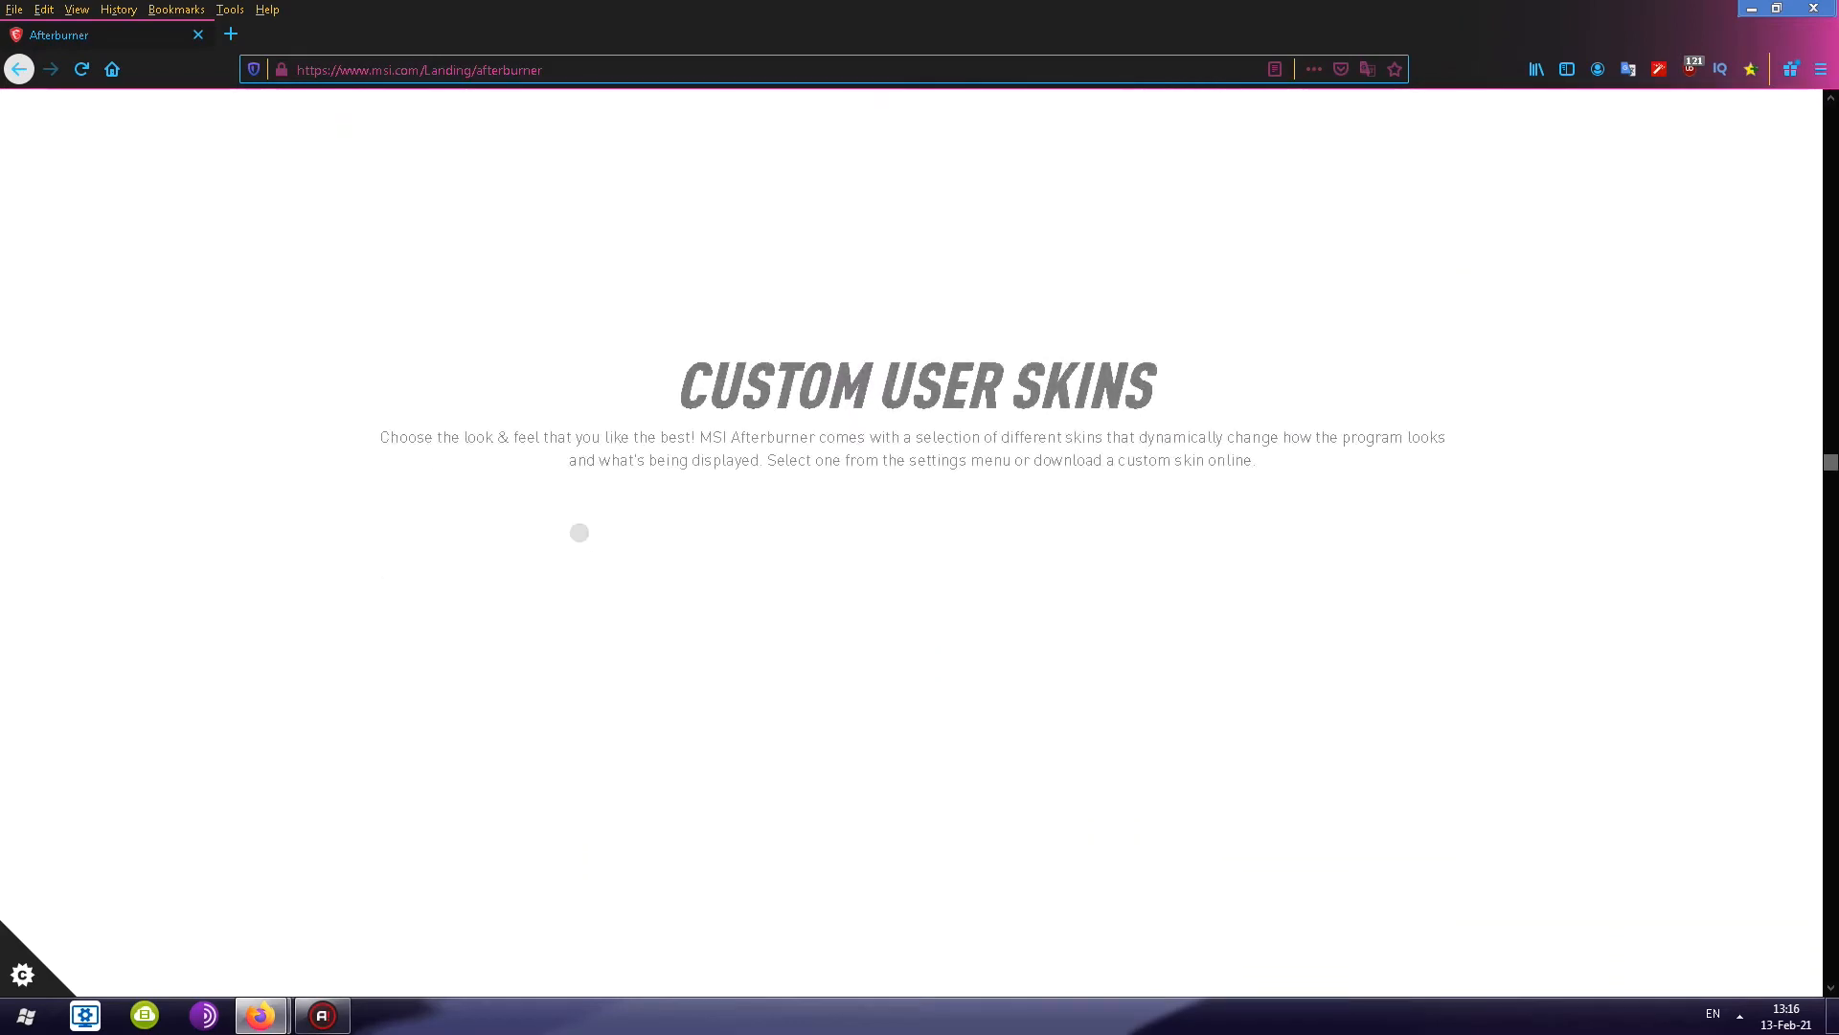
scroll(579, 533, "down", 2)
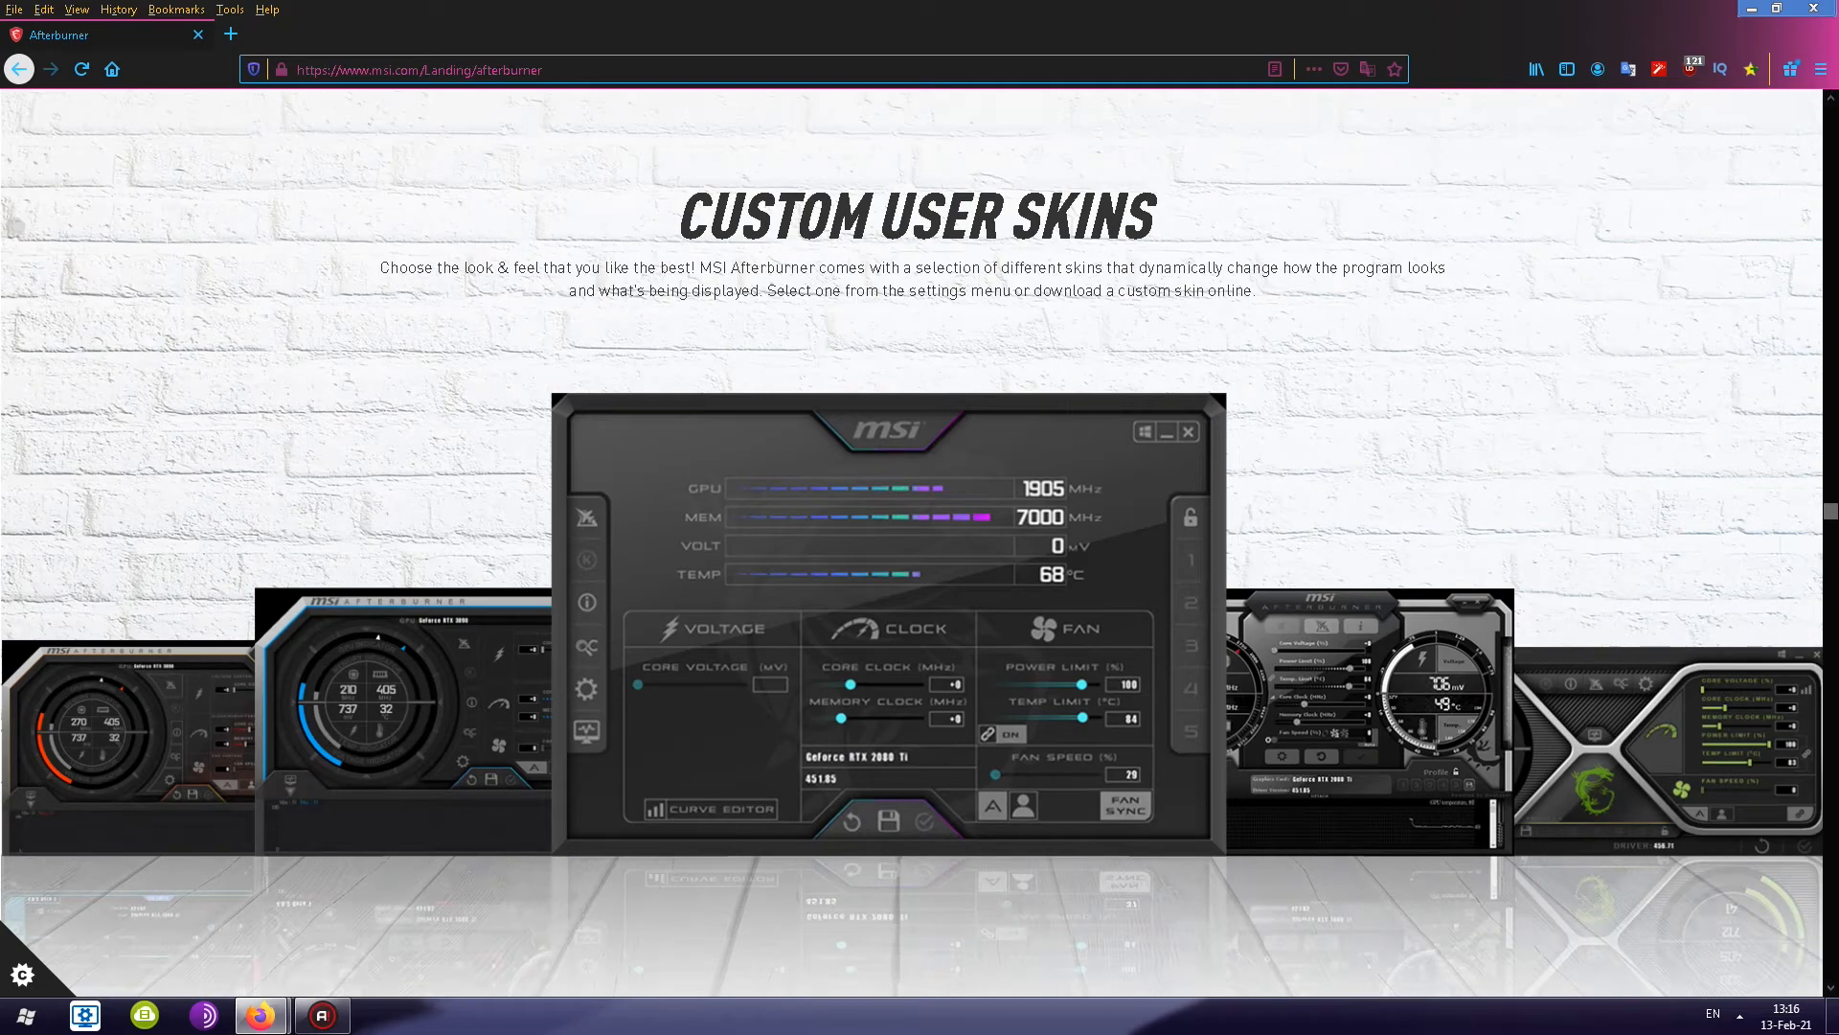
left_click_drag(226, 54, 406, 35)
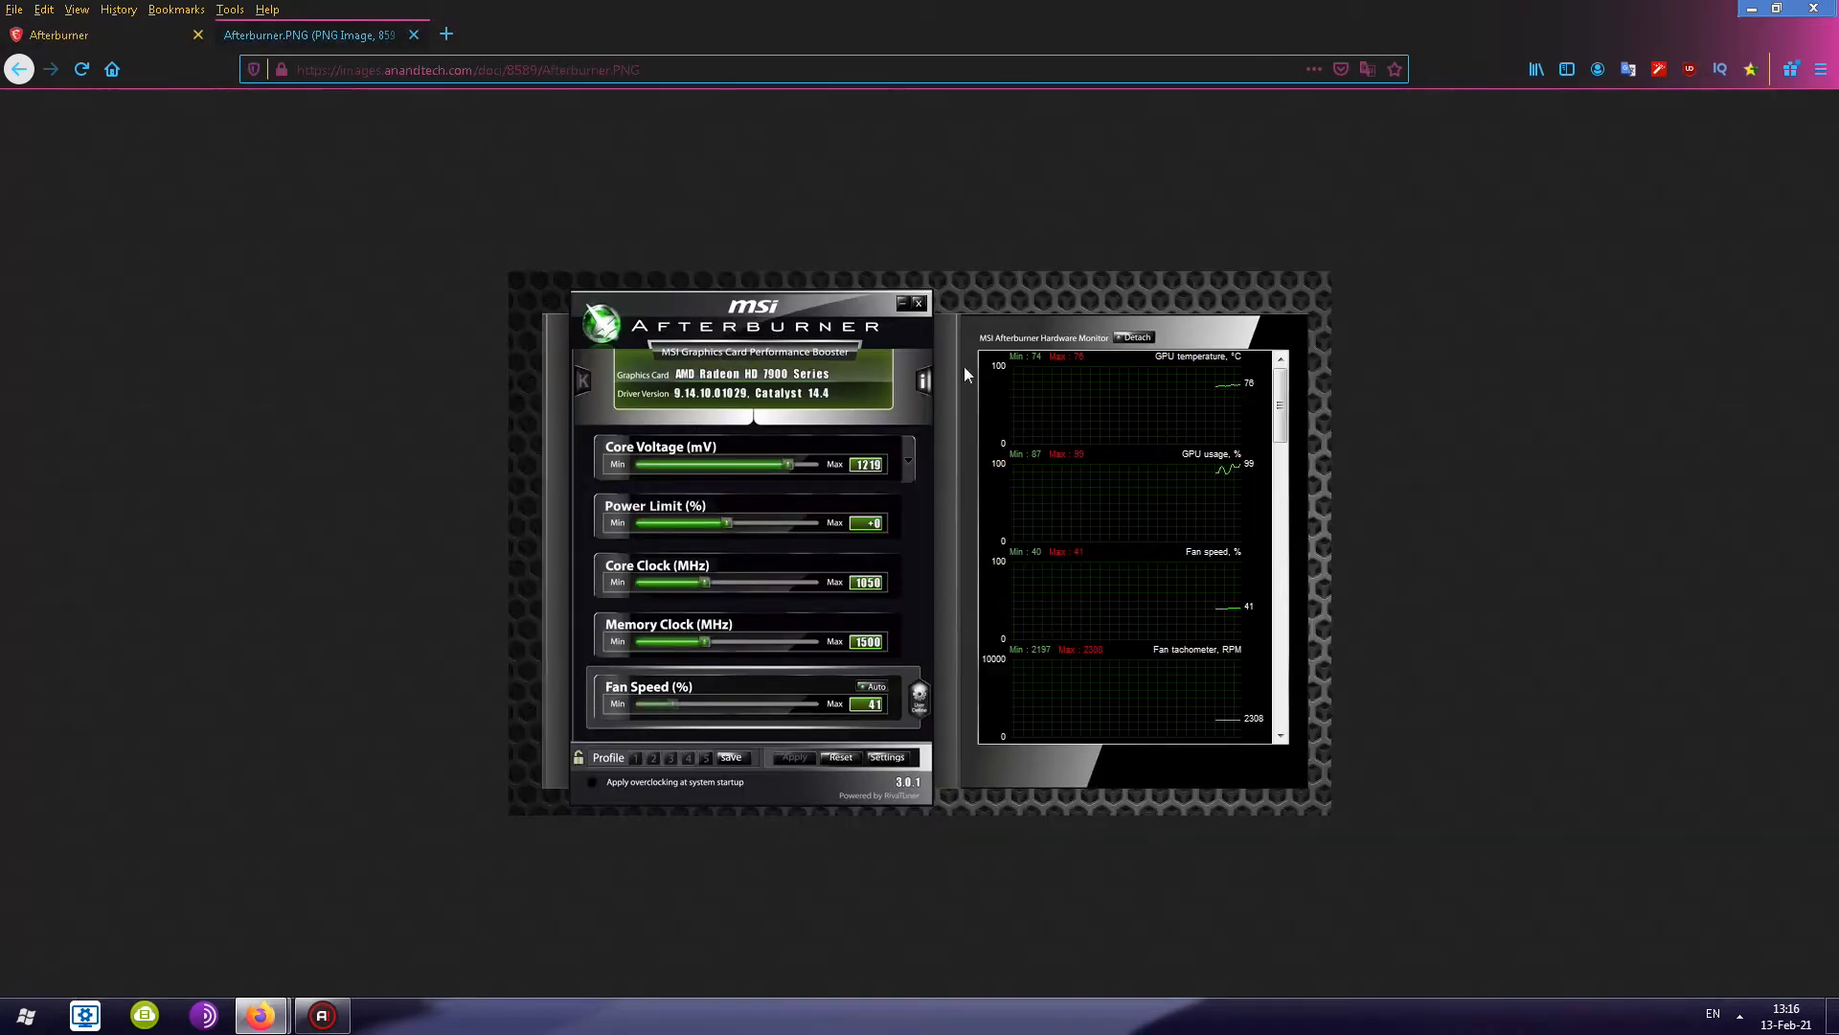
key("ctrl+w")
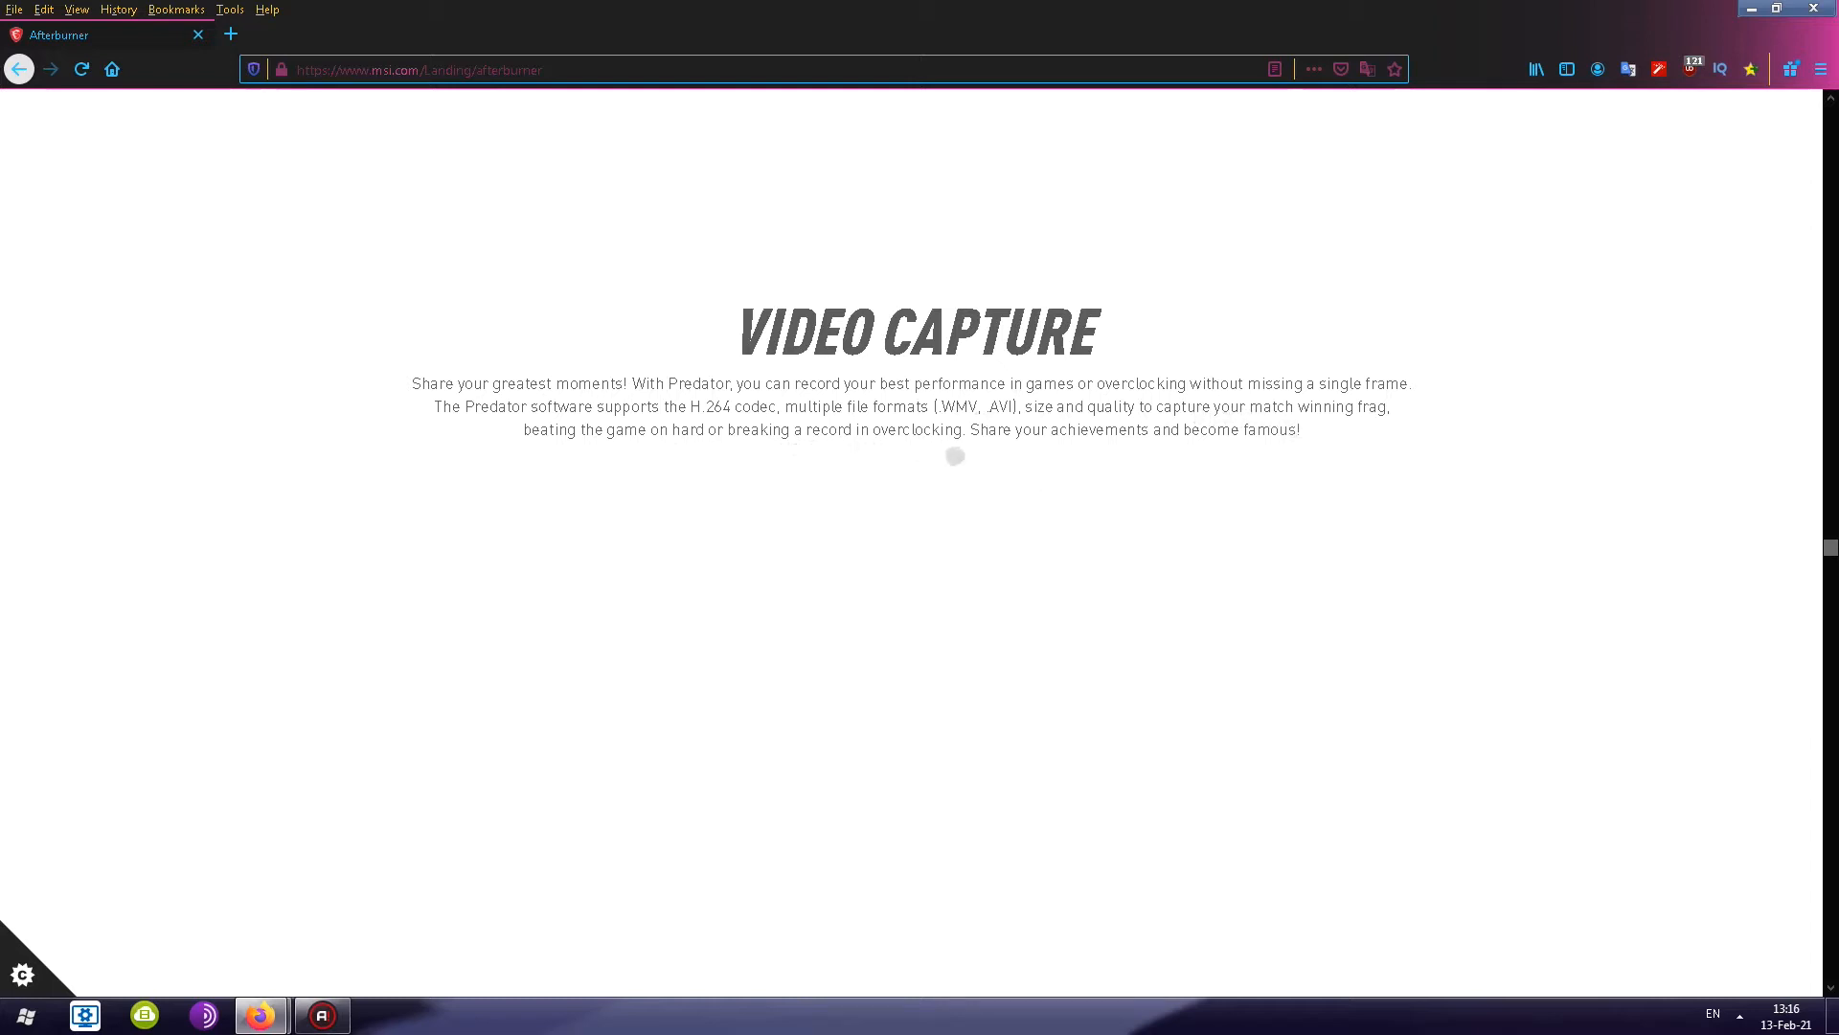
Examine the Video Capture, Dragon Center and download sections of the Afterburner page through to its footer
scroll(936, 452, "down", 1)
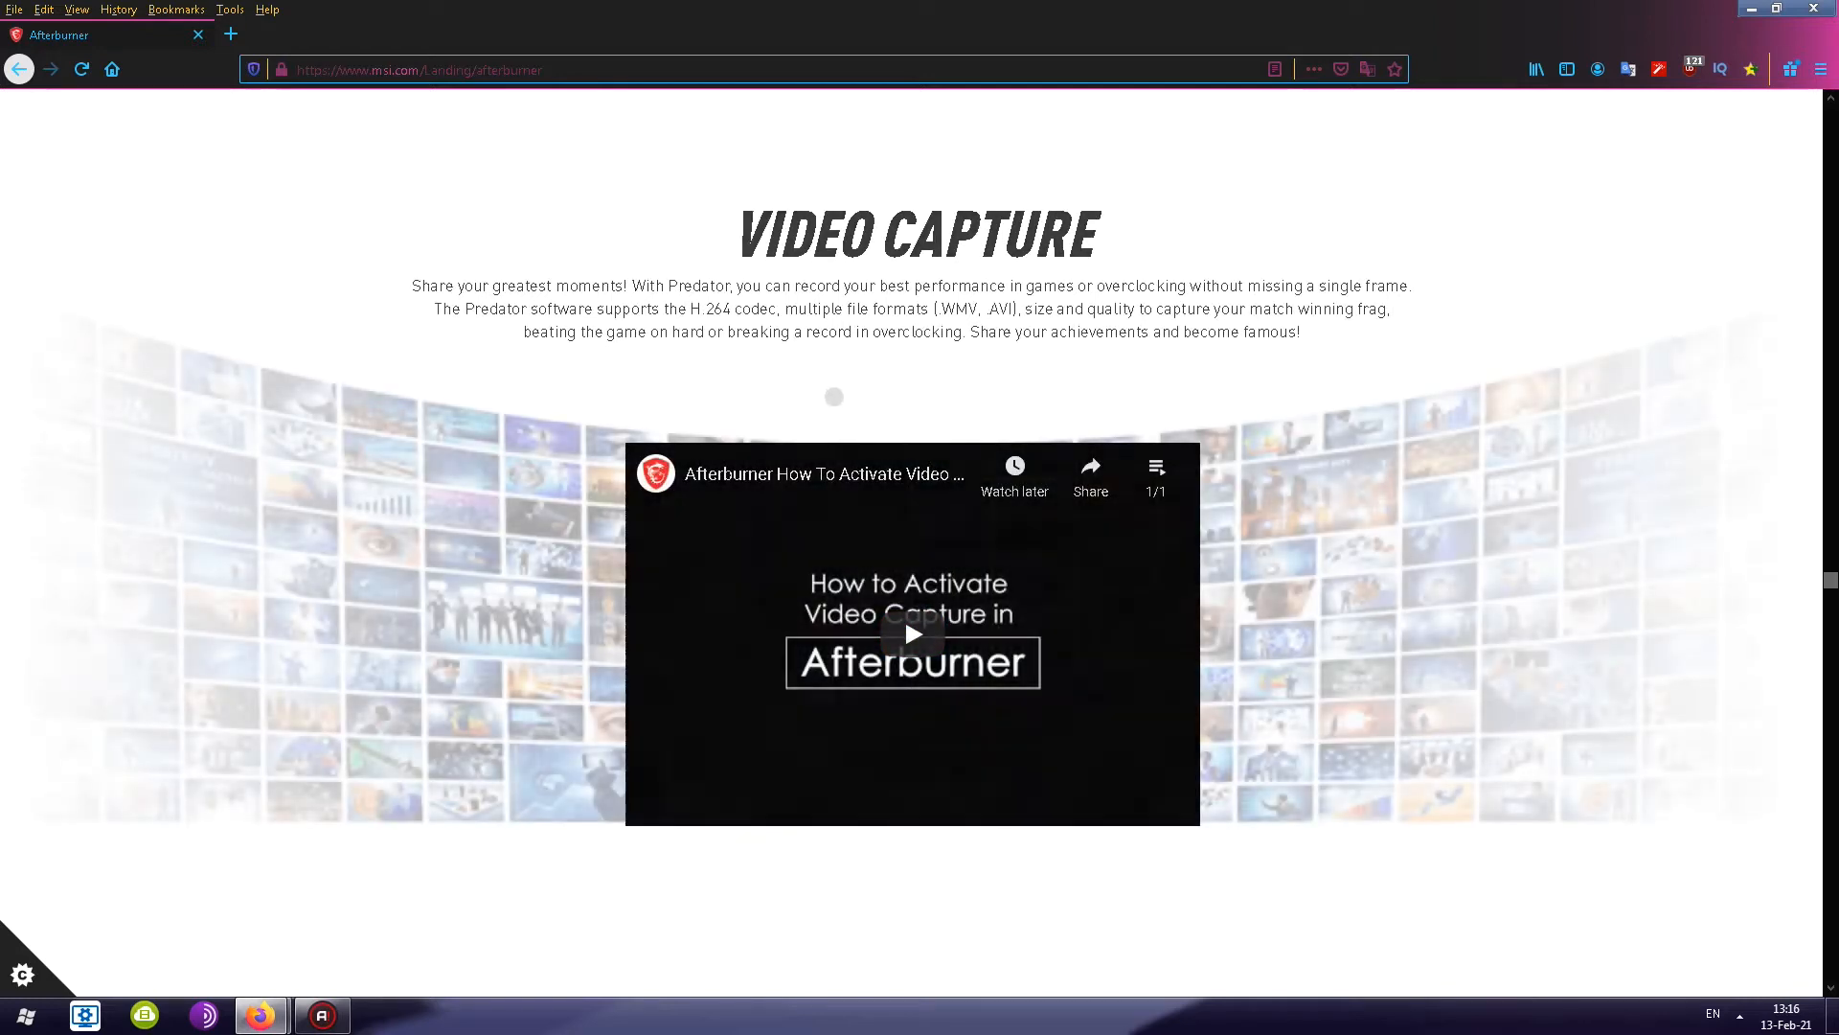
scroll(891, 624, "down", 5)
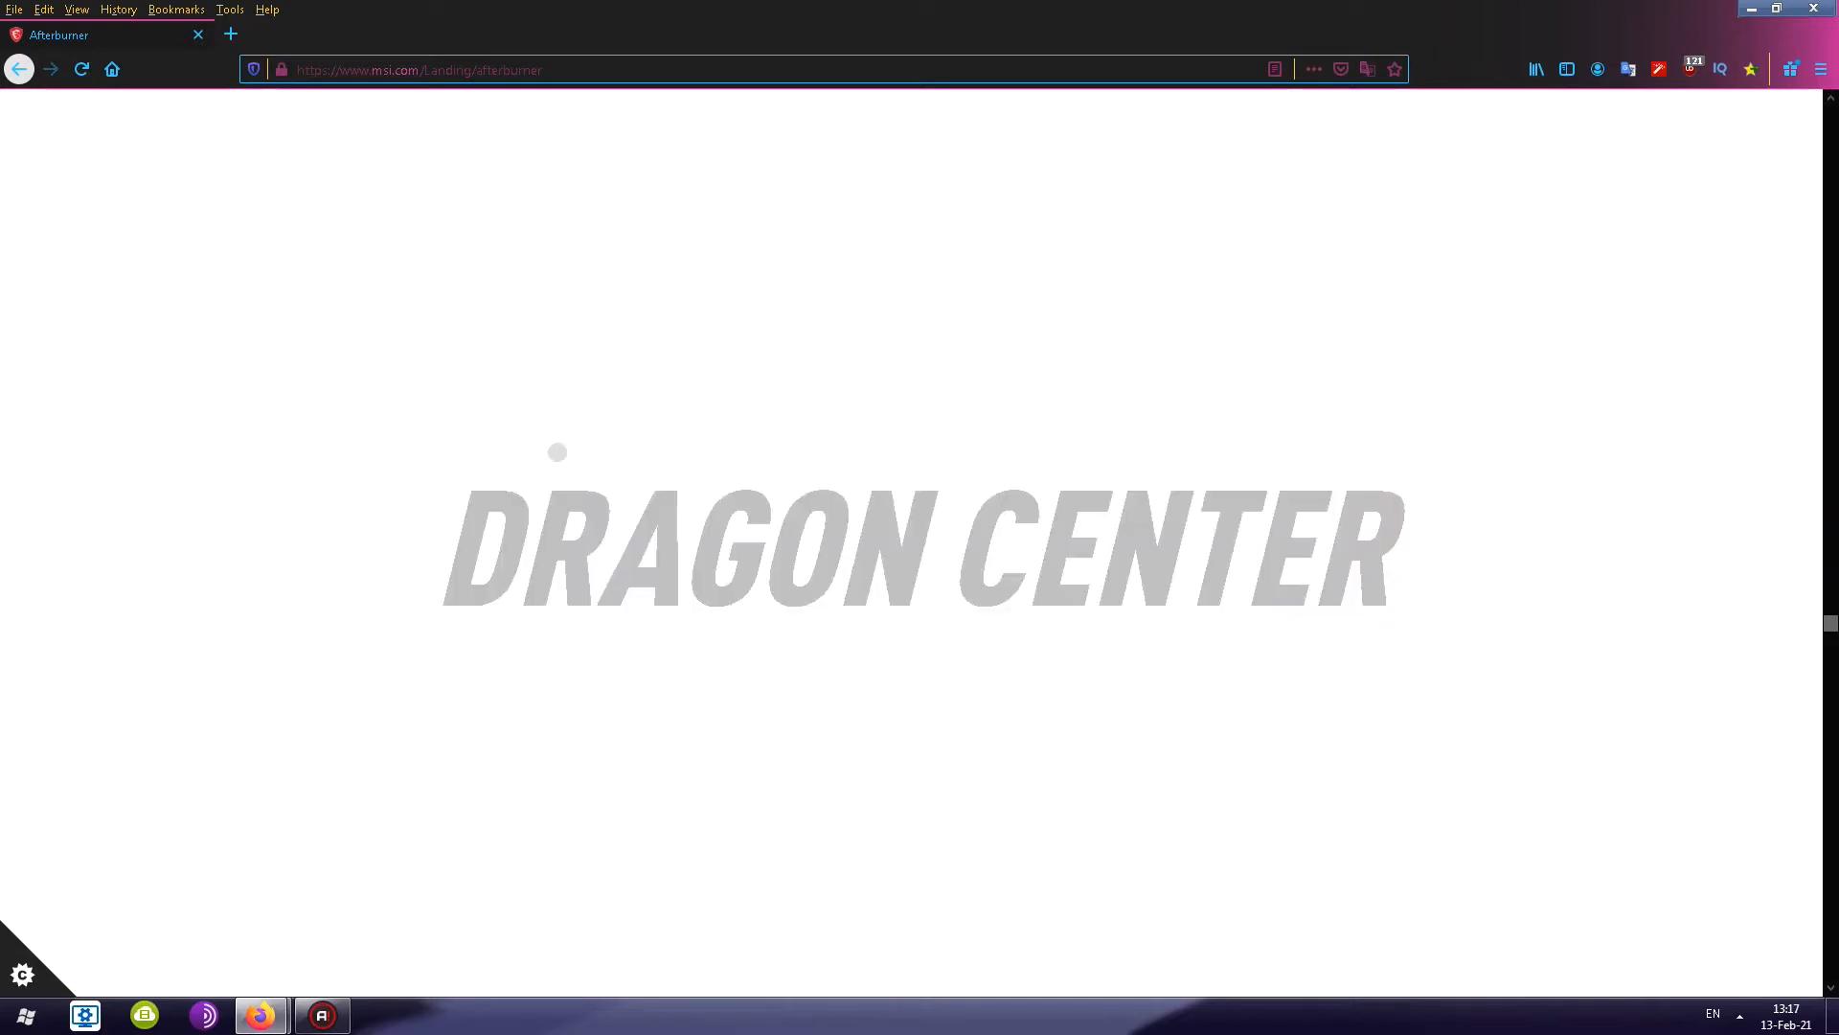
scroll(551, 445, "down", 3)
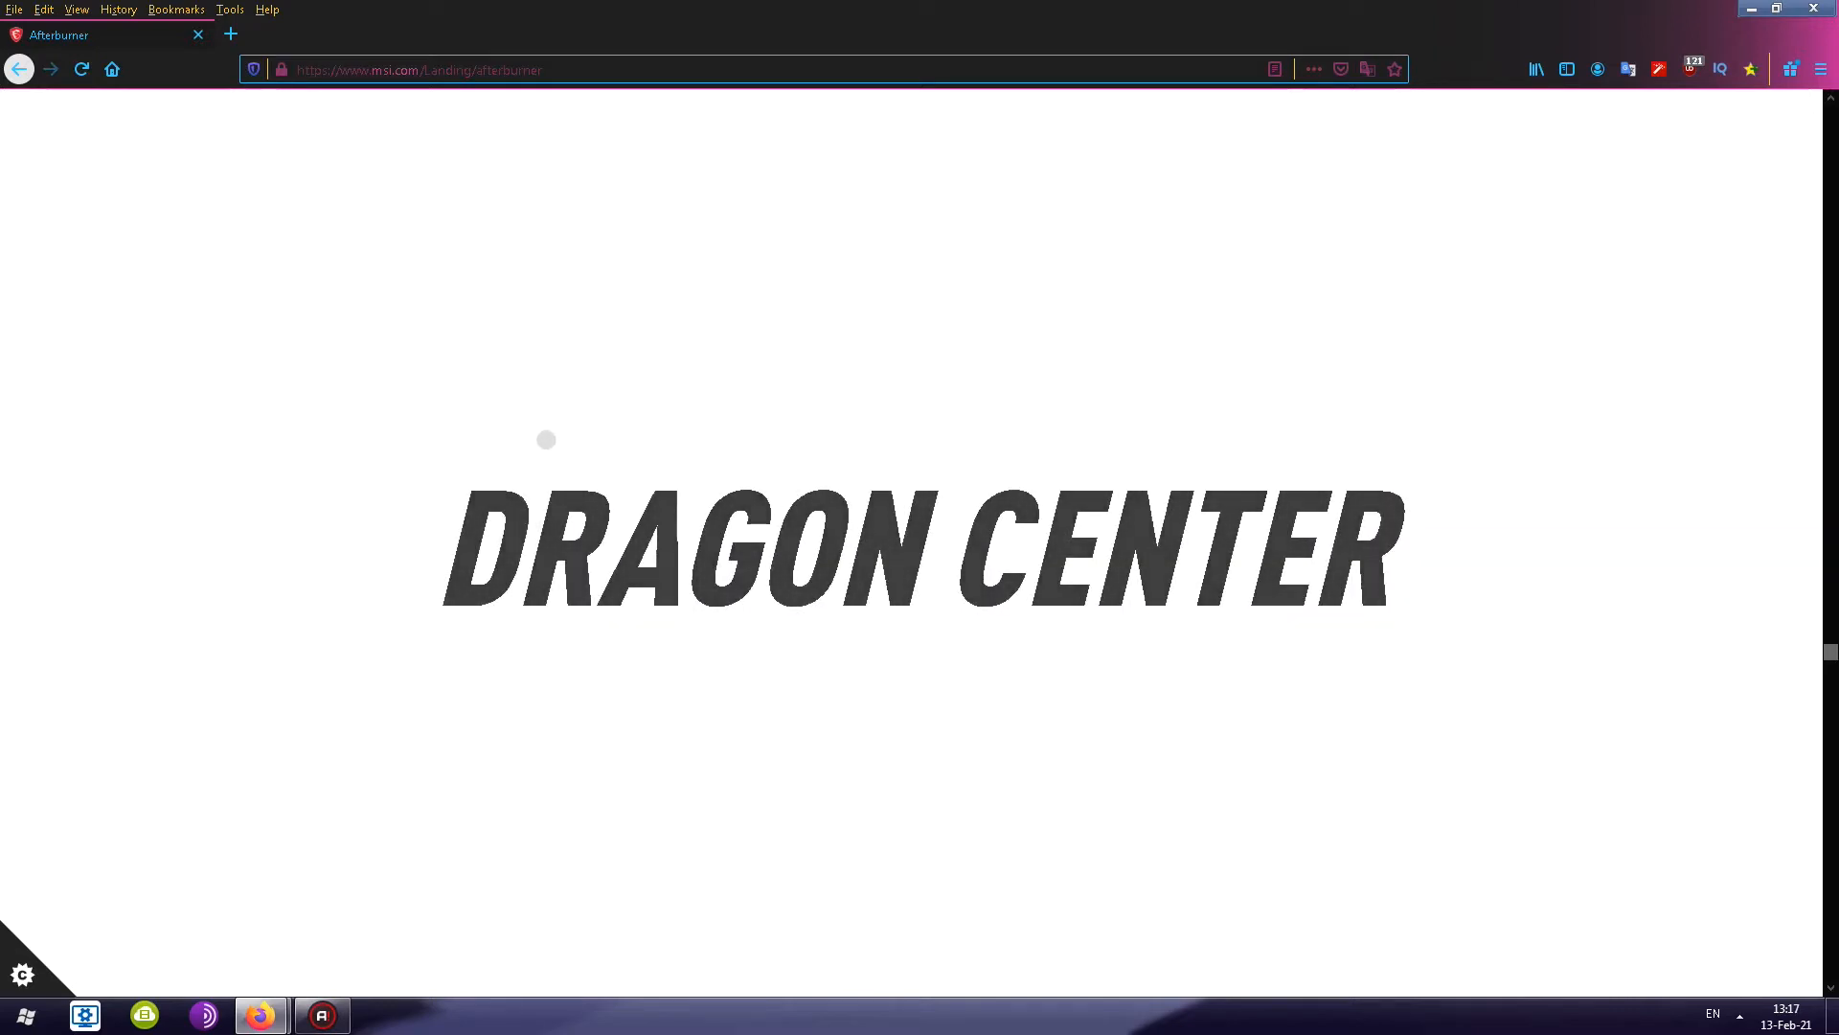
scroll(541, 436, "down", 5)
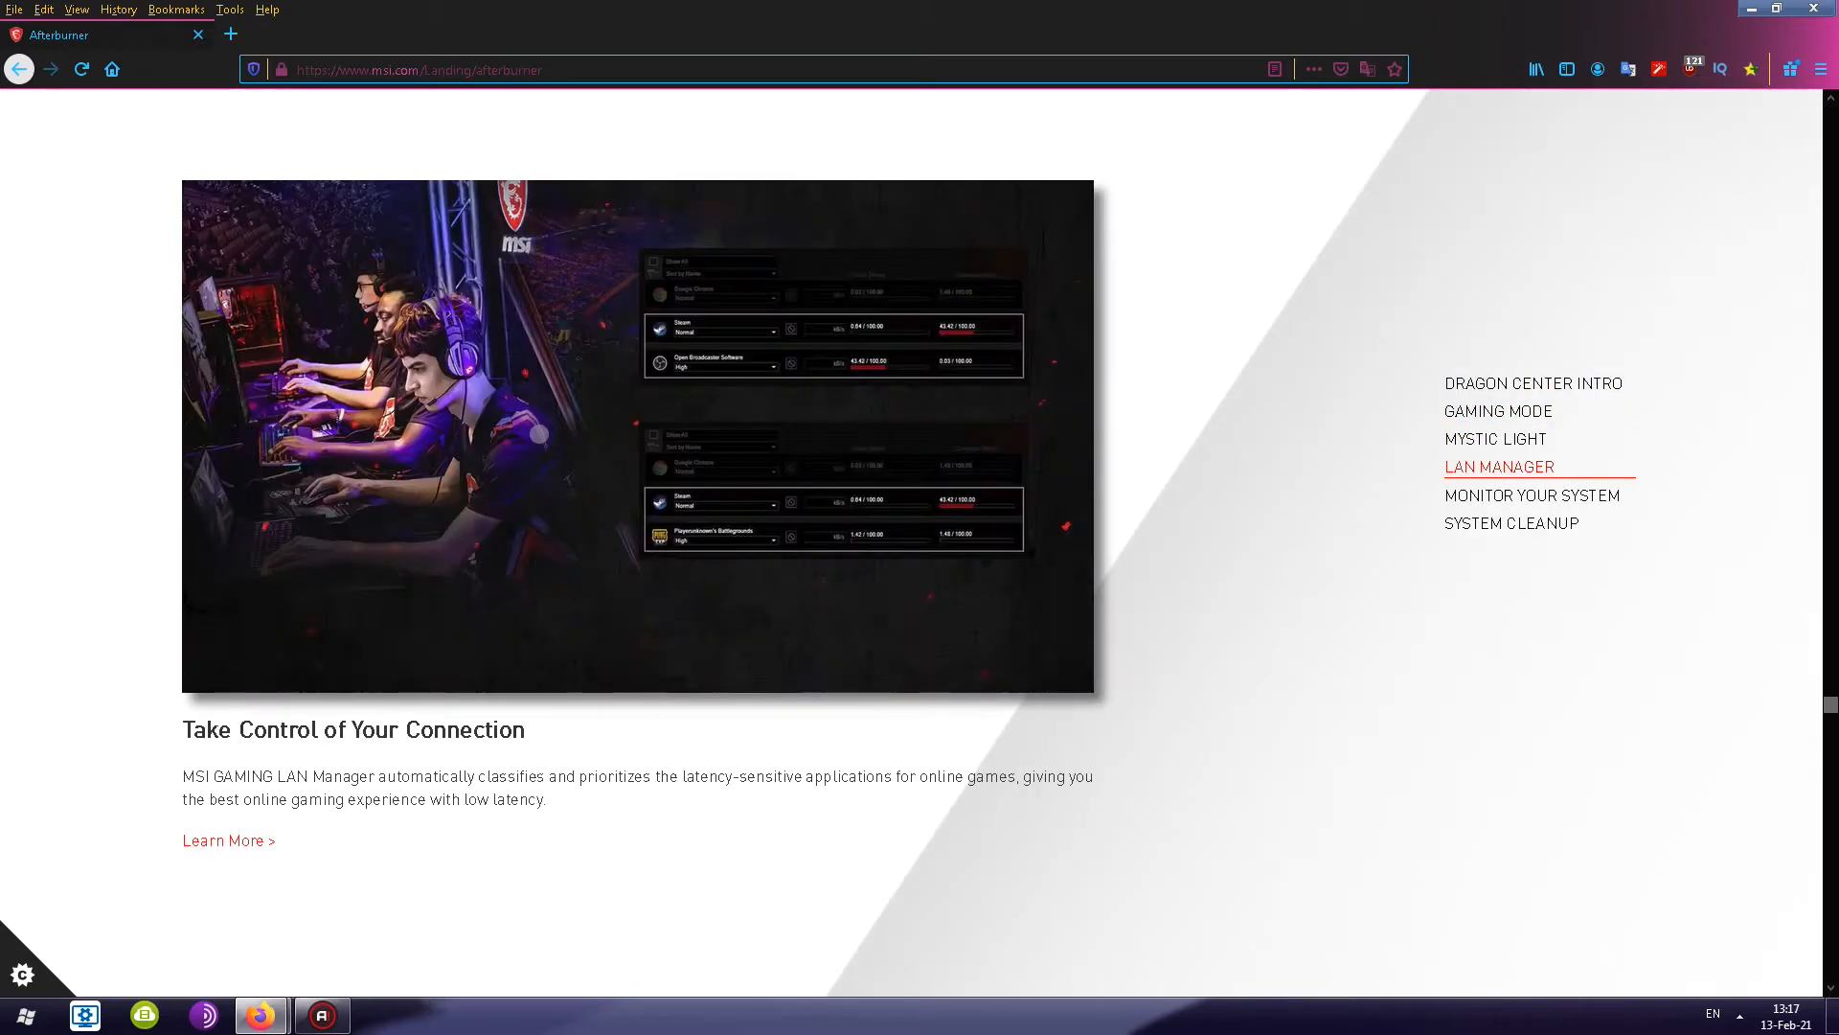
scroll(534, 428, "down", 2)
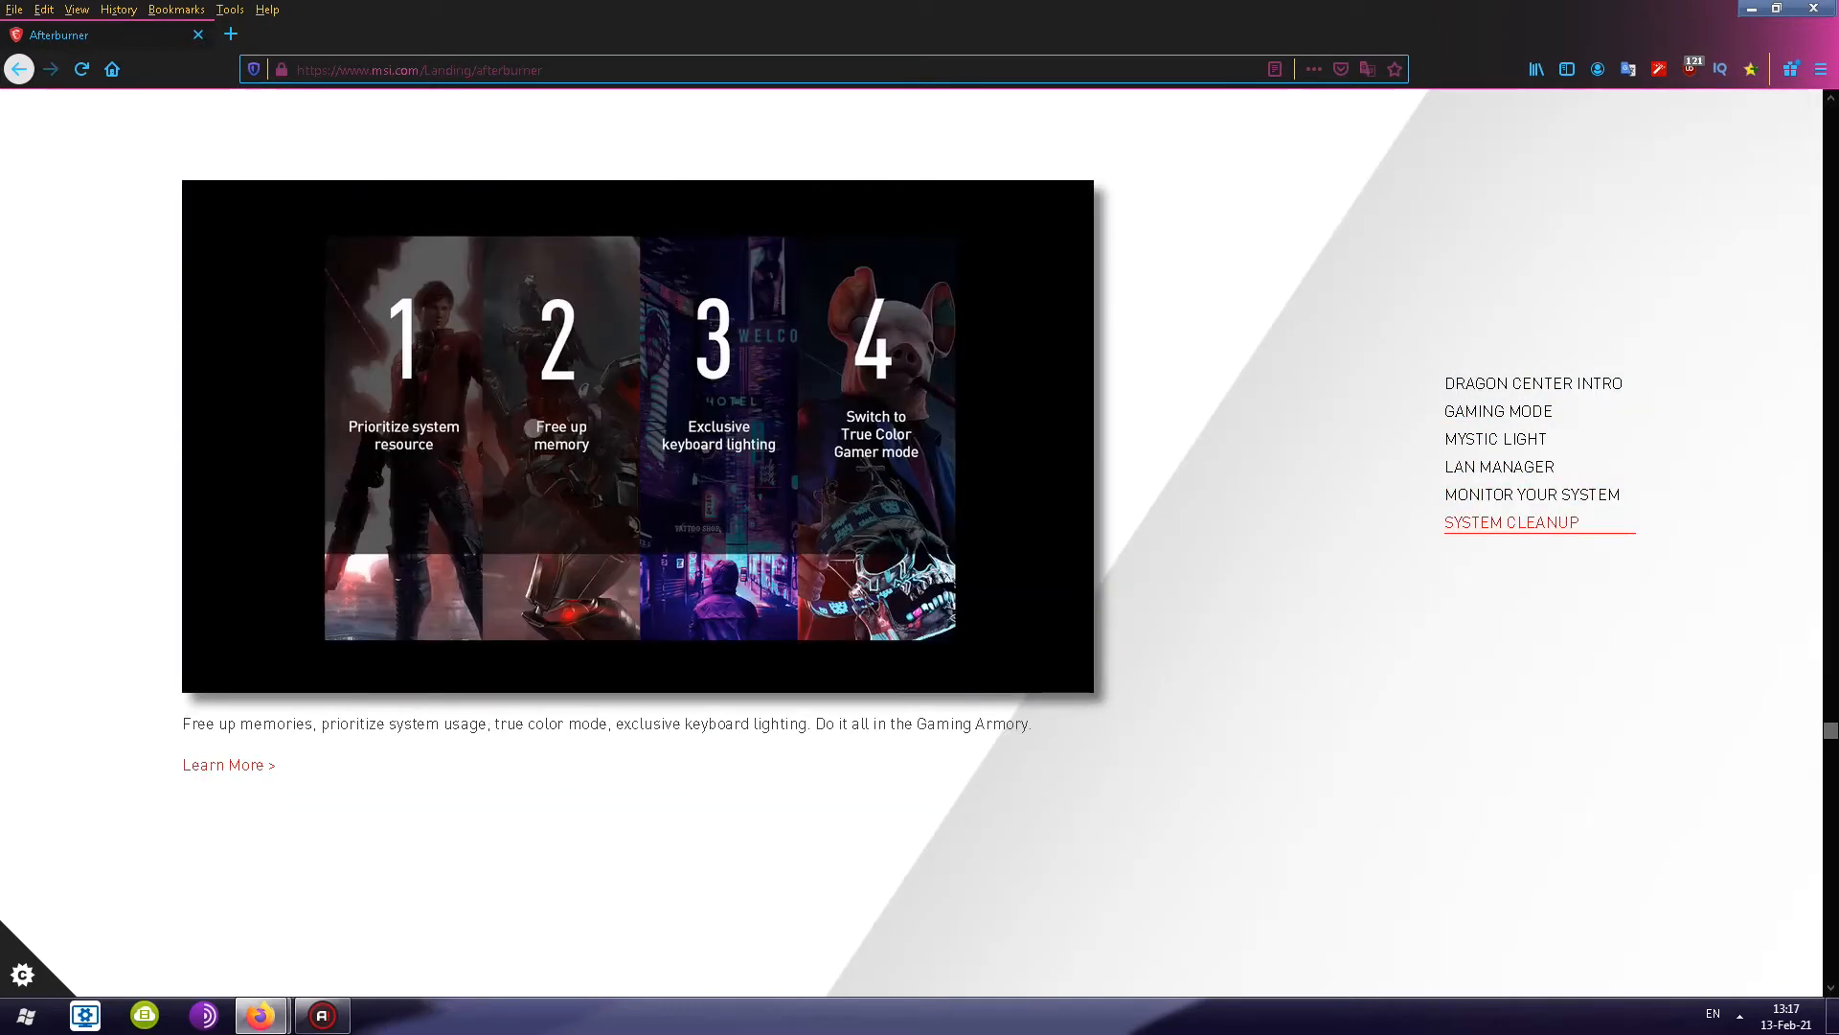
scroll(531, 429, "down", 3)
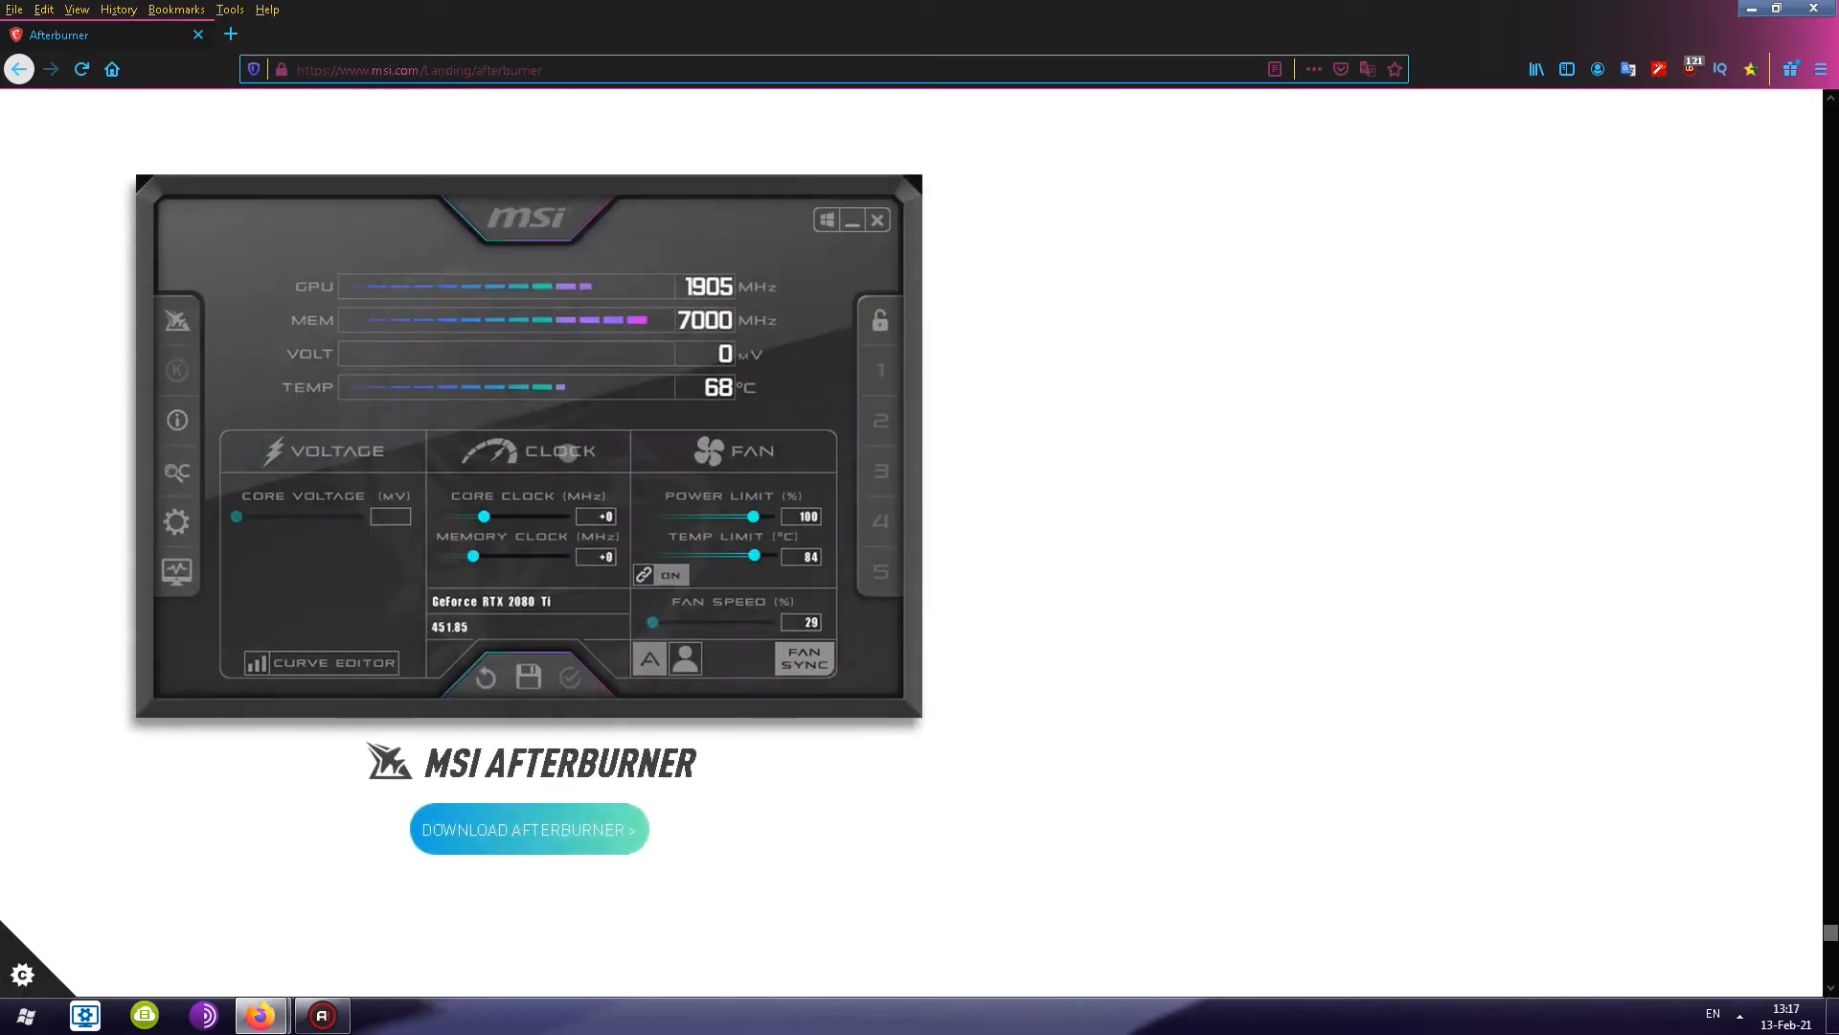
scroll(569, 460, "down", 2)
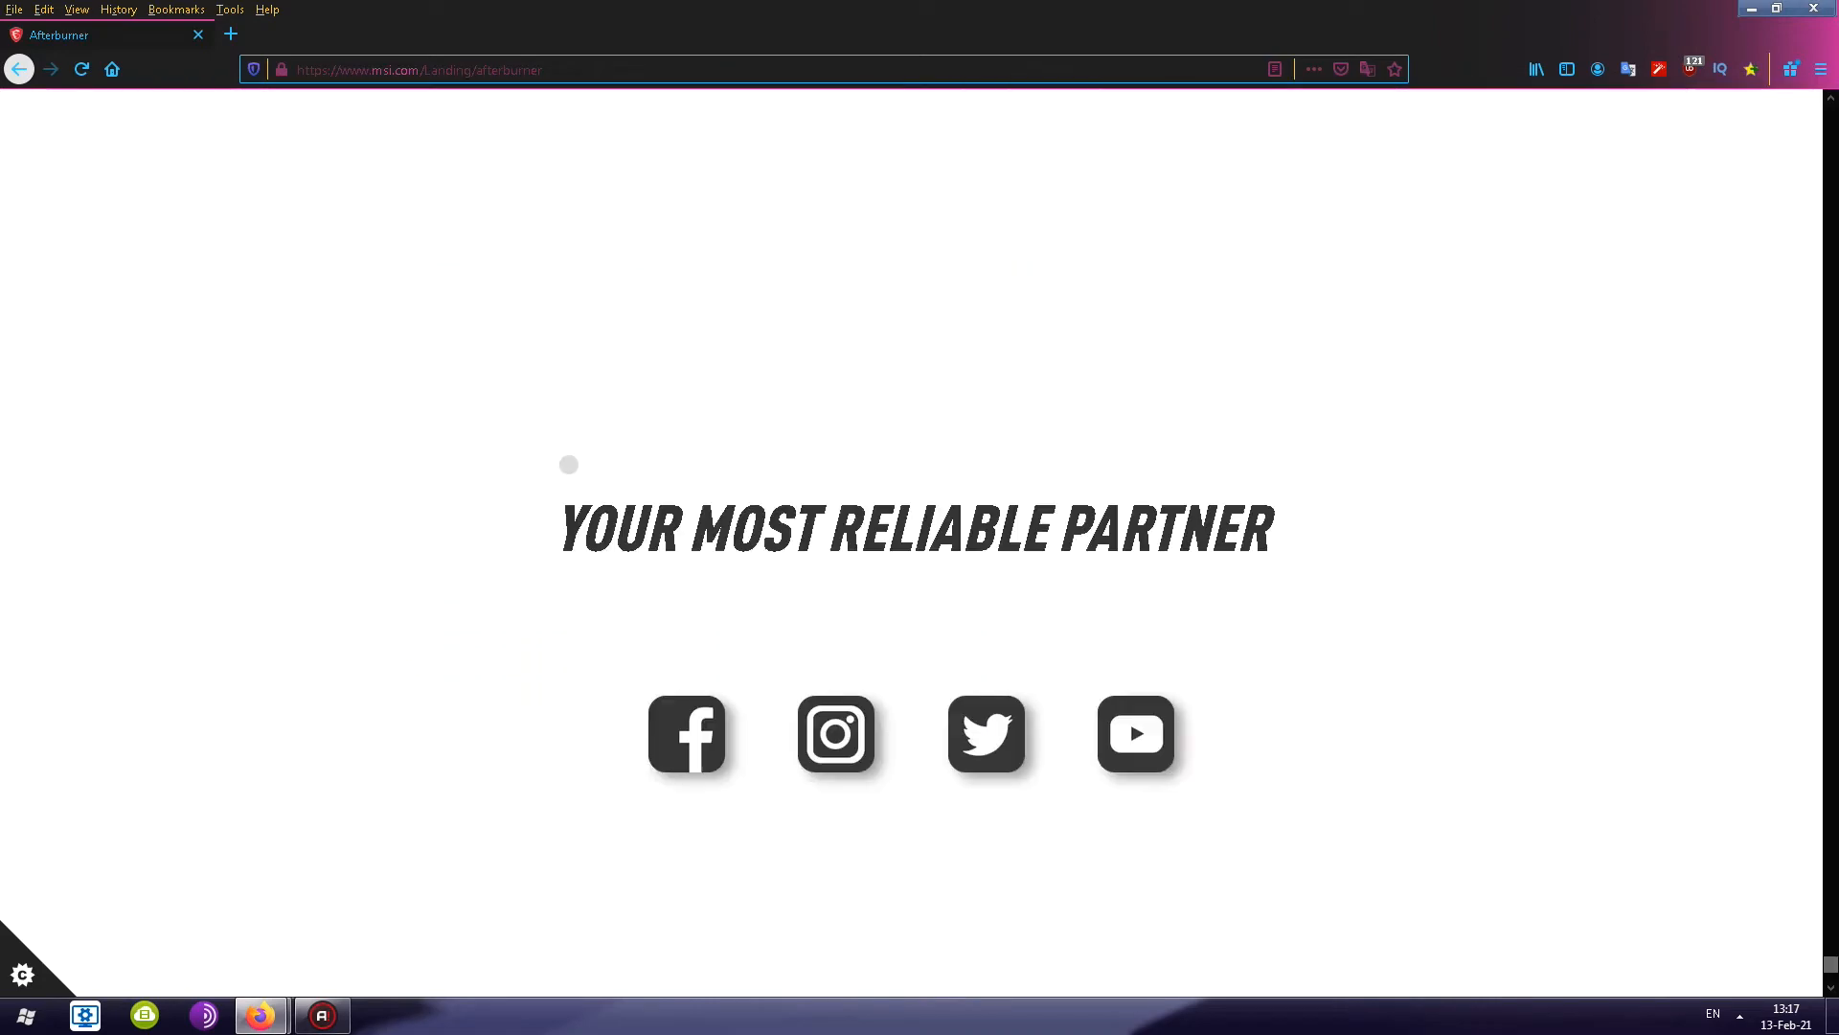
scroll(569, 465, "down", 3)
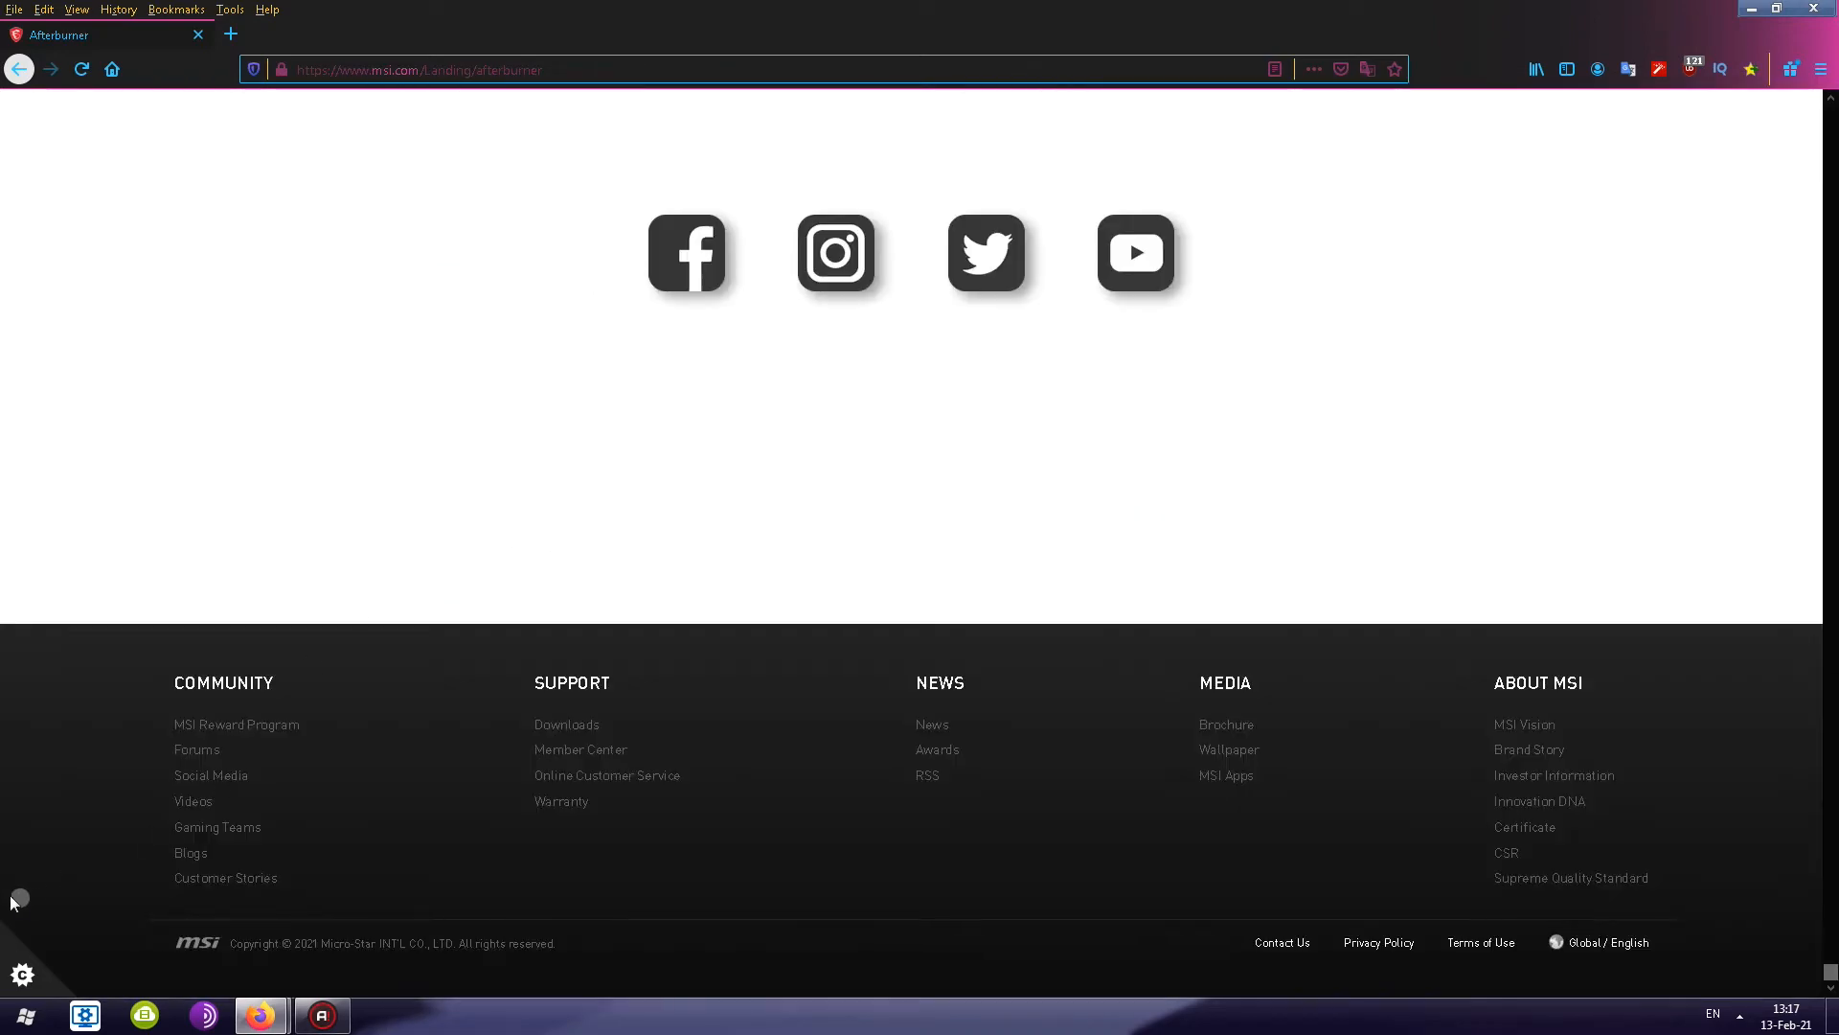
left_click(22, 974)
left_click(375, 762)
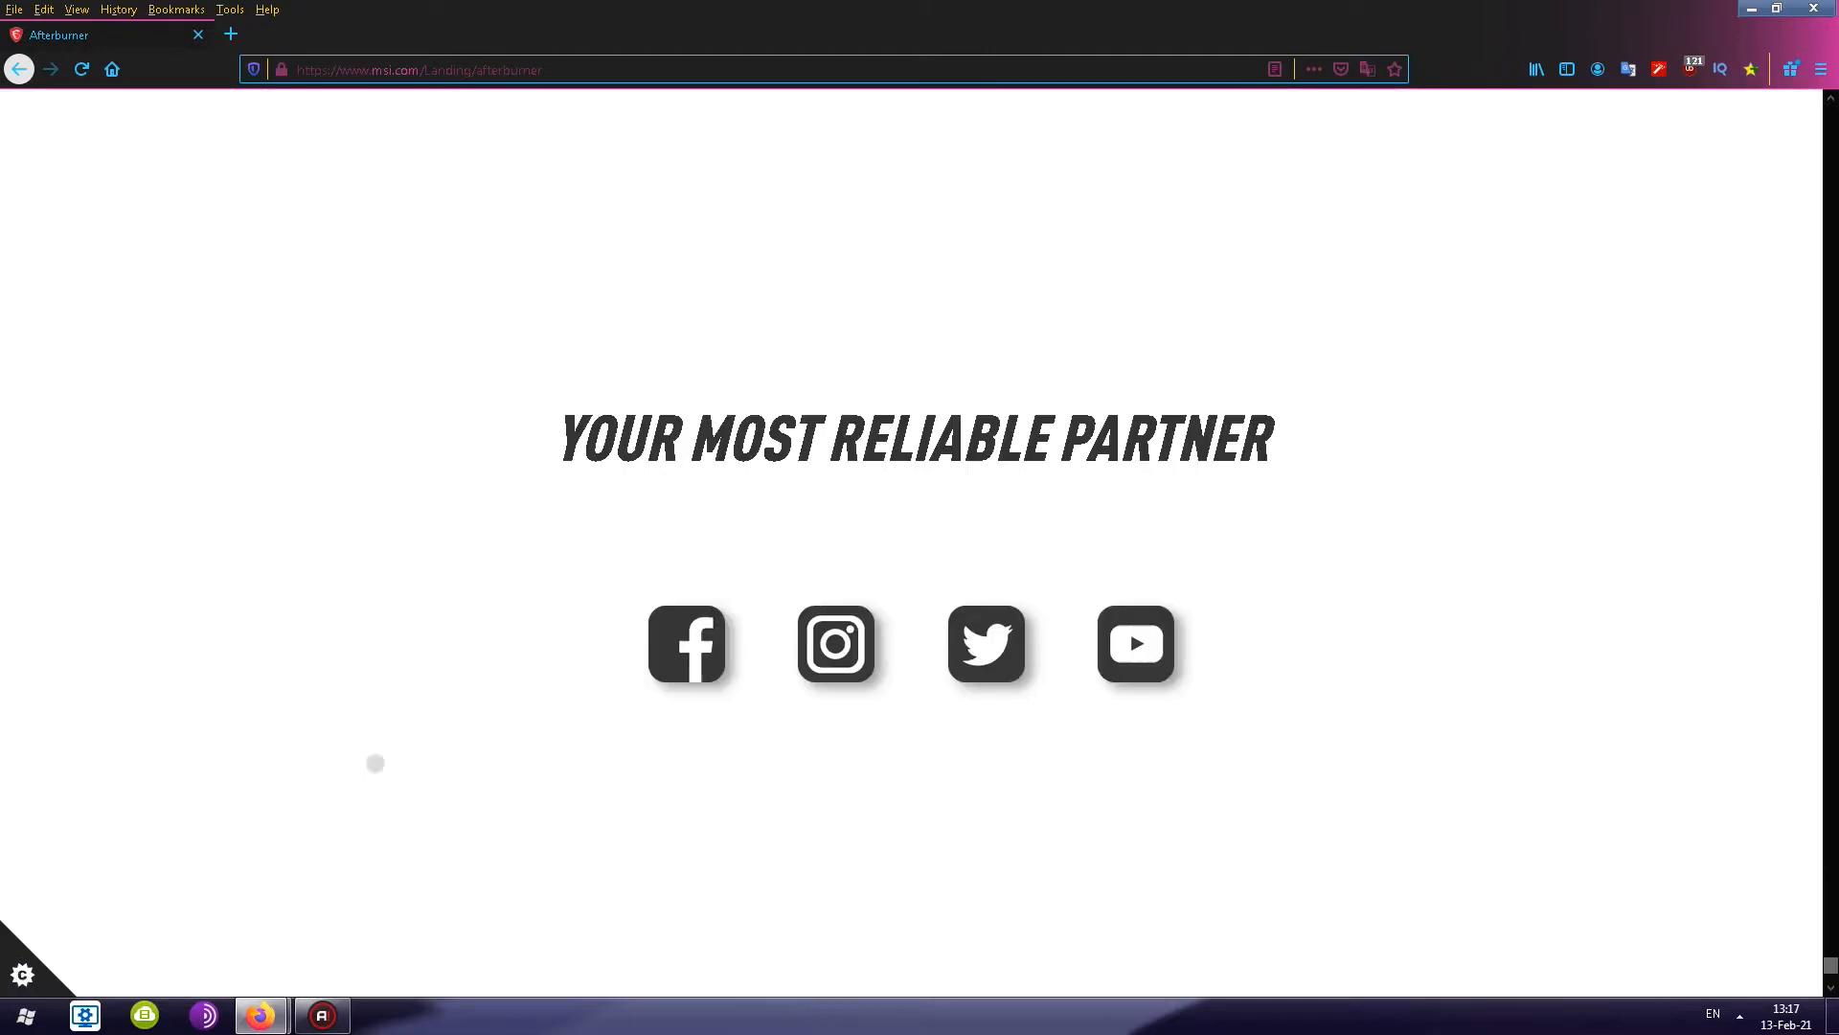
scroll(517, 600, "down", 3)
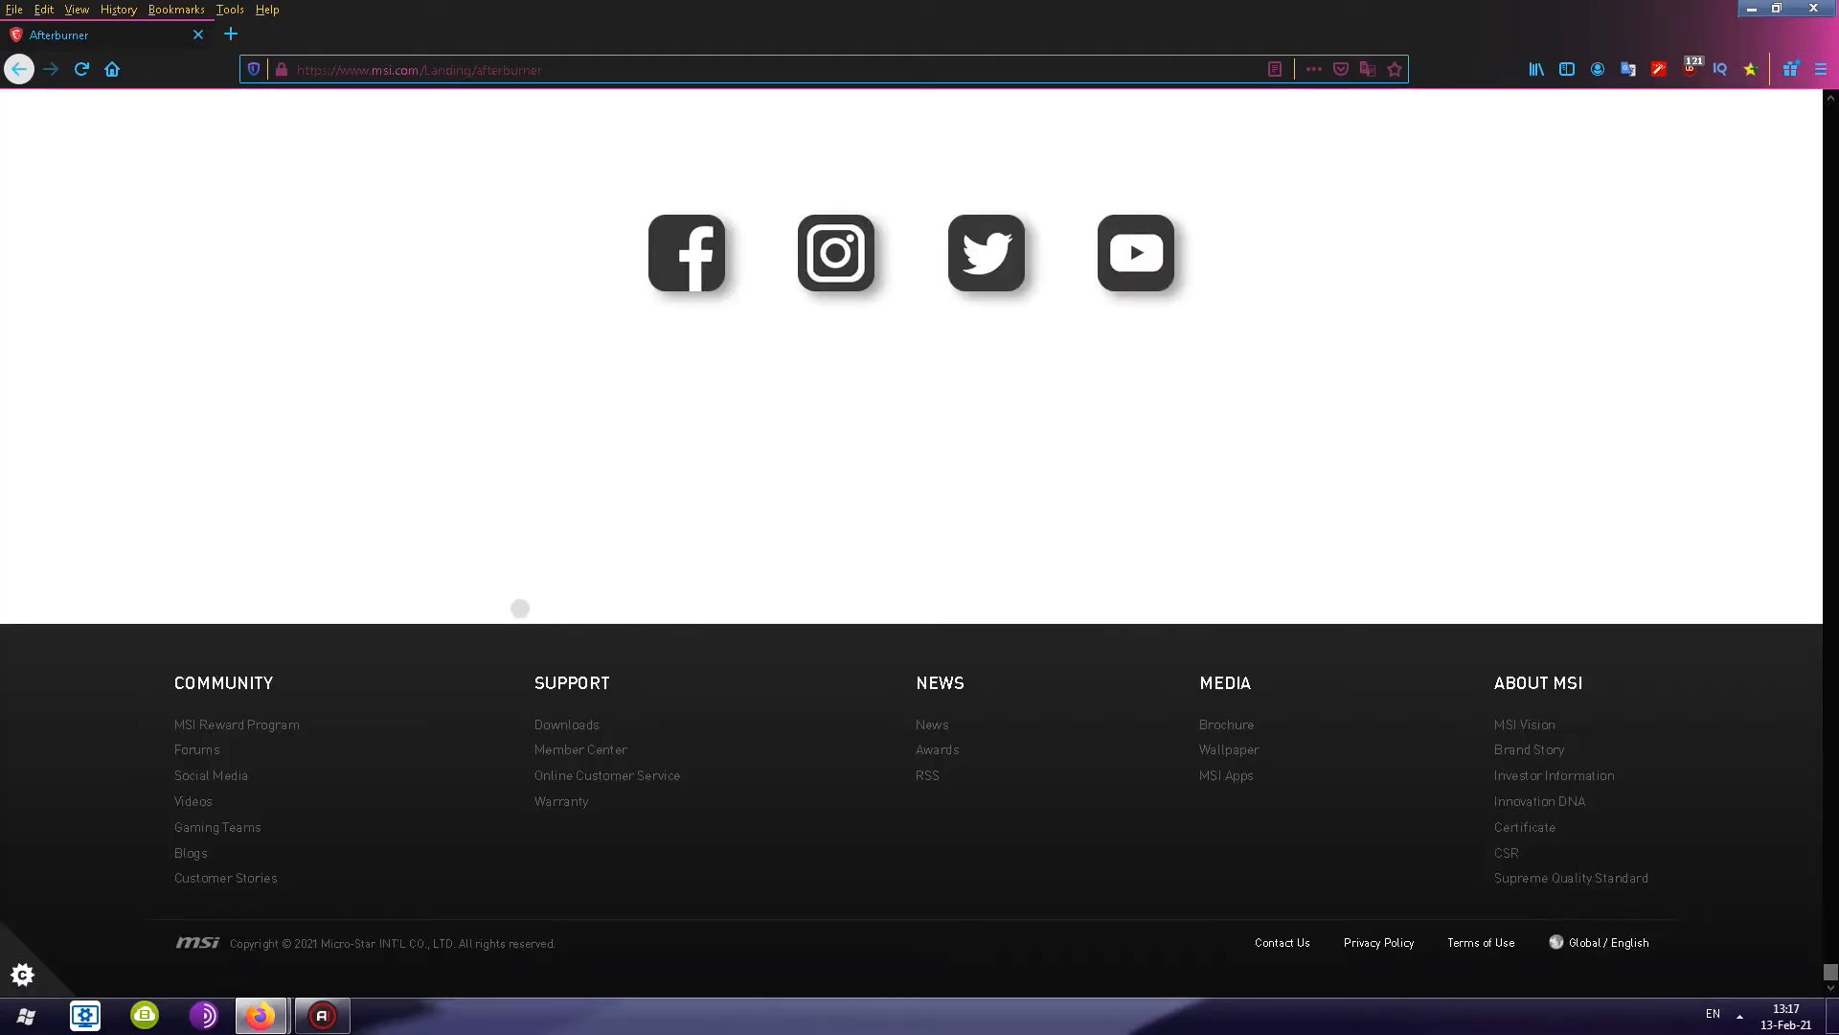
Reload the Afterburner page, then download the MSI Afterburner setup archive by saving the file
key("F5")
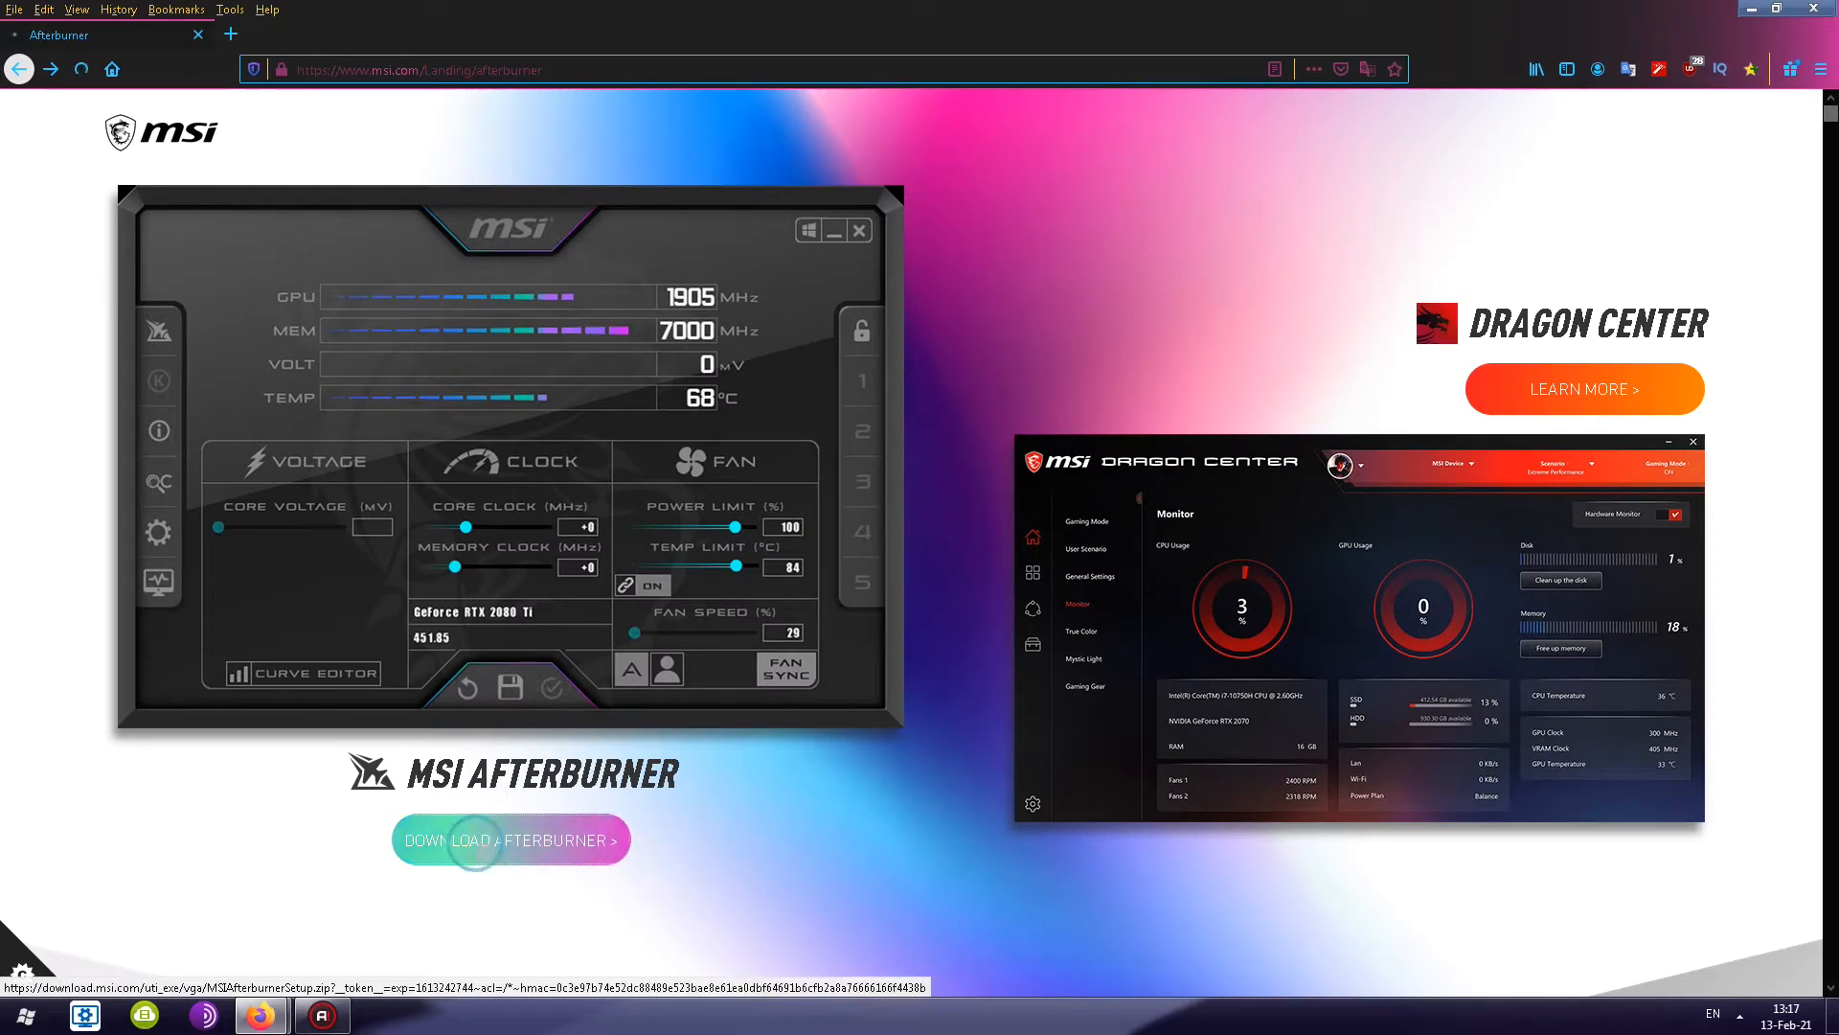
left_click(489, 839)
left_click(851, 582)
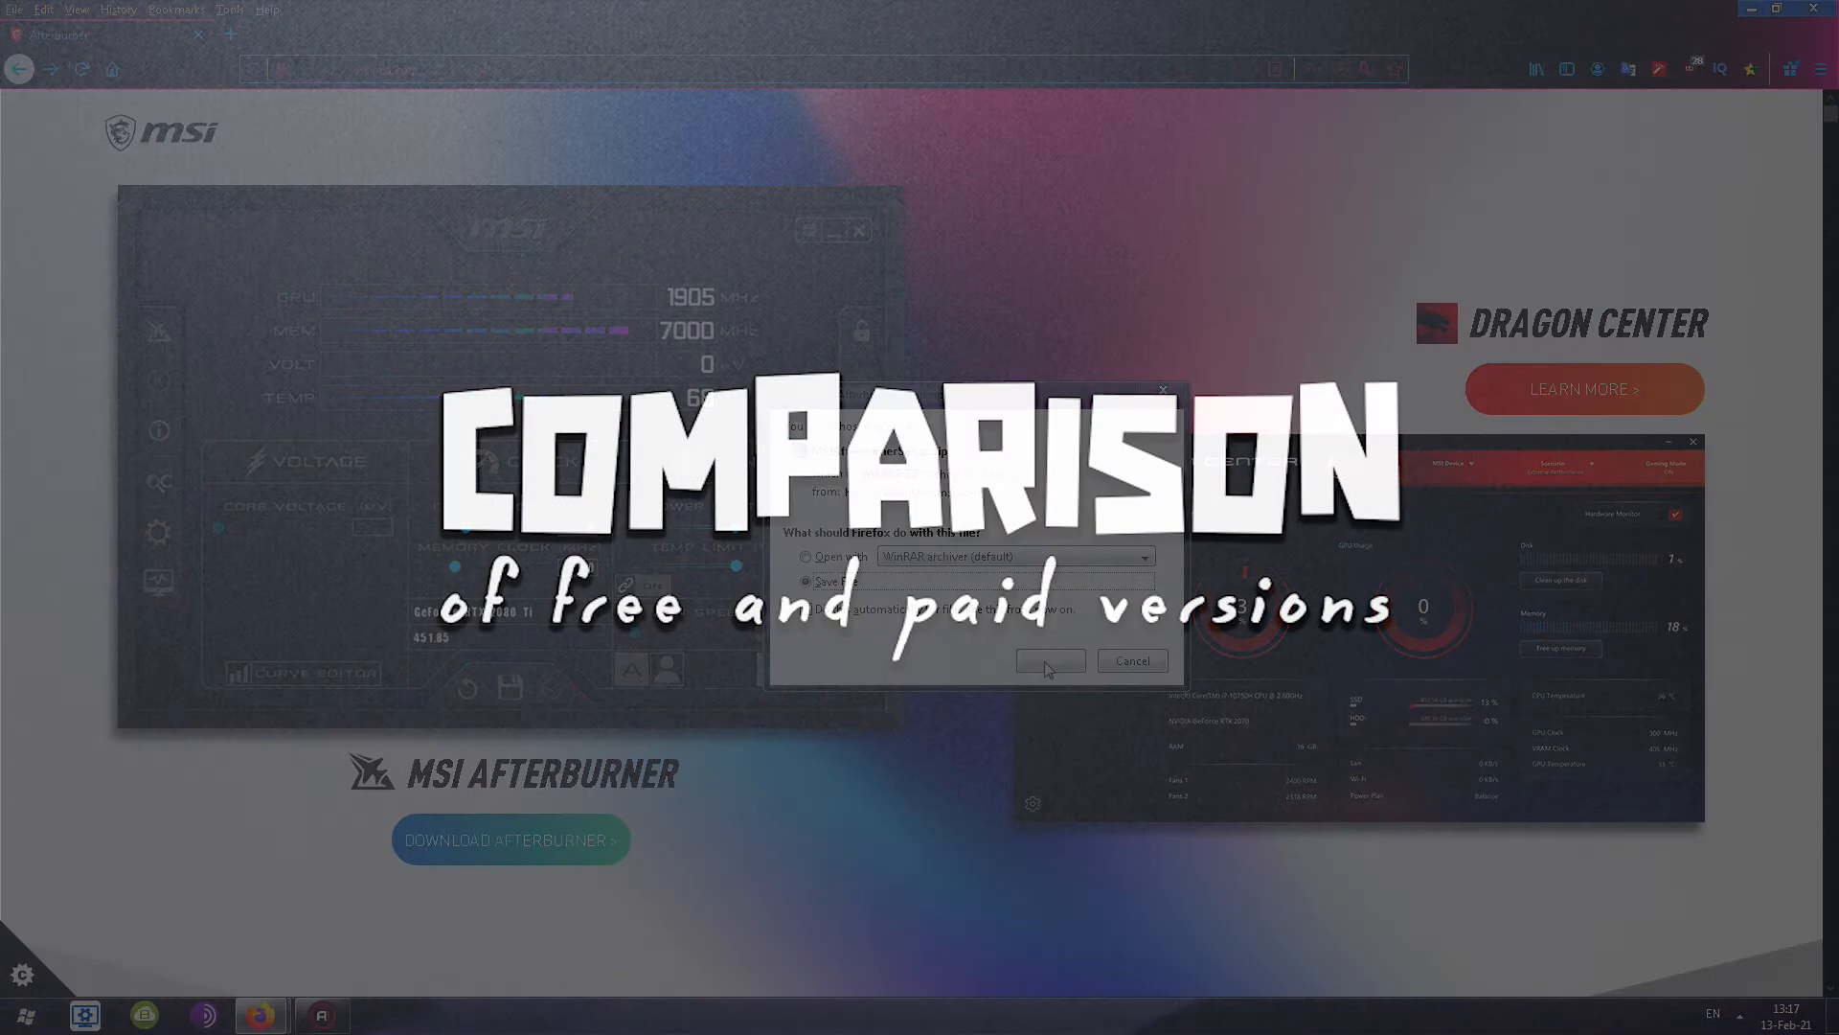
left_click(1051, 660)
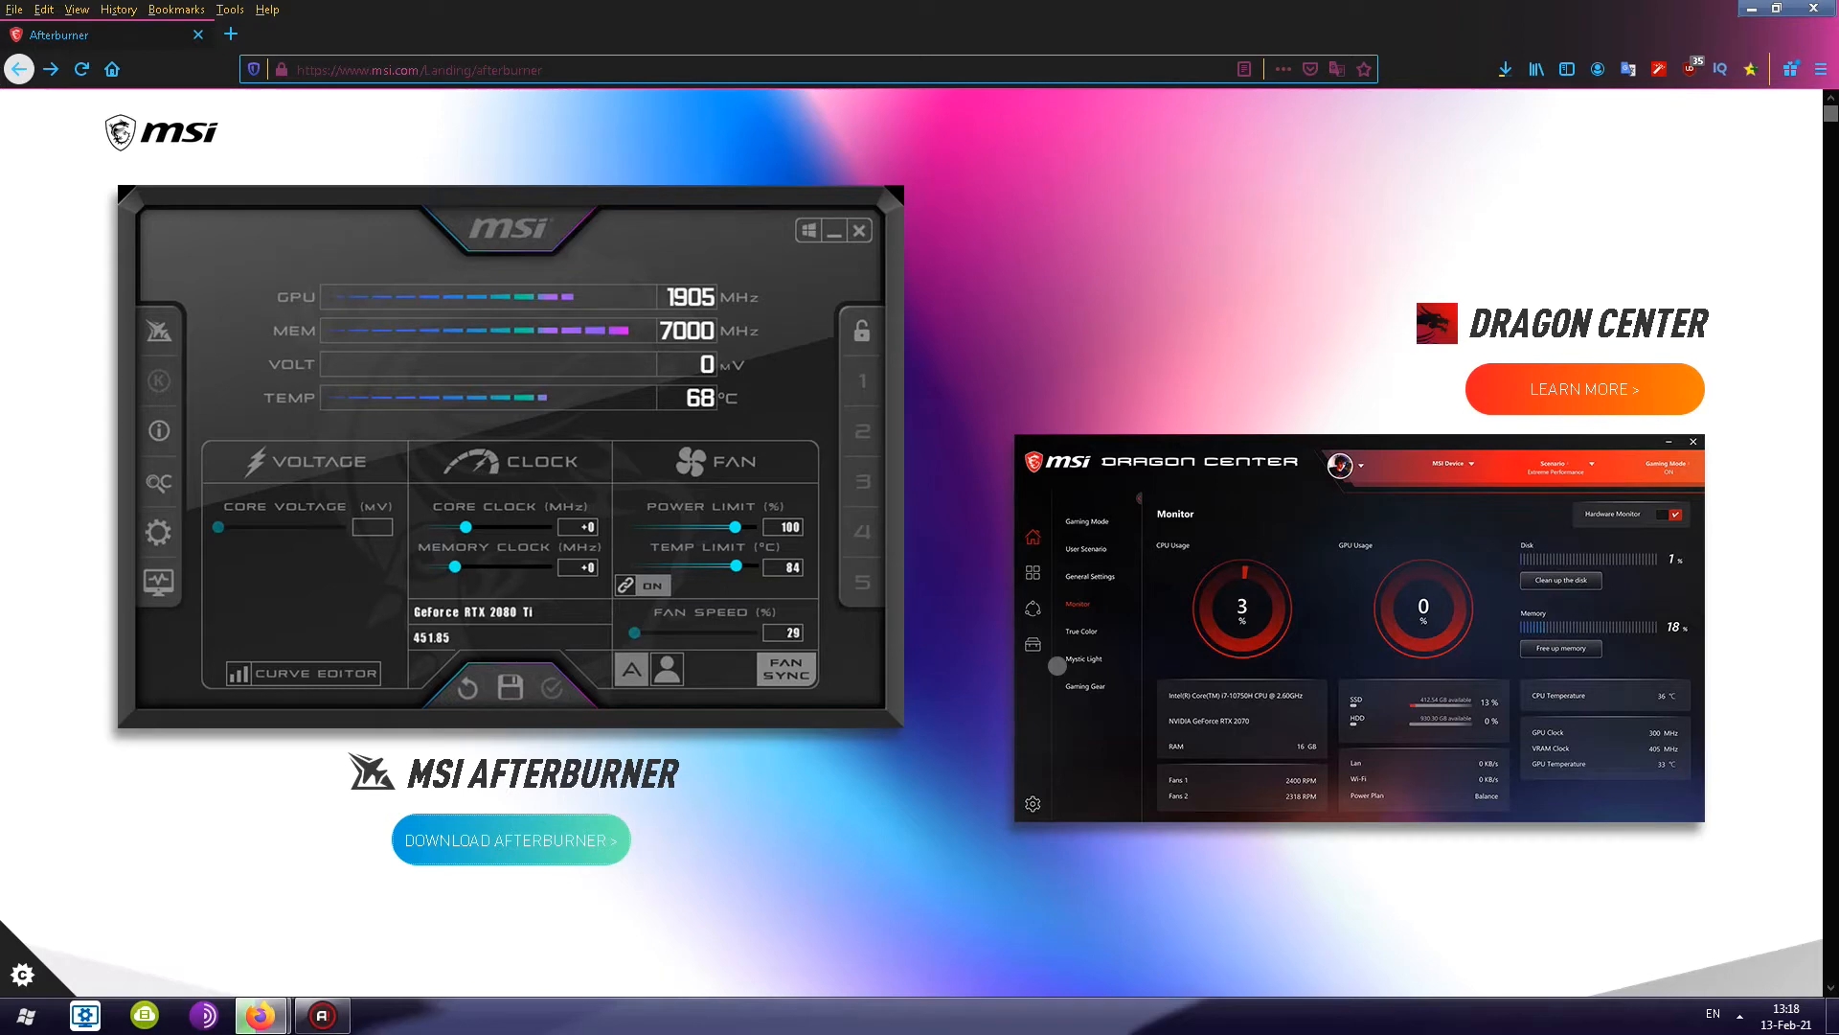
scroll(931, 676, "down", 15)
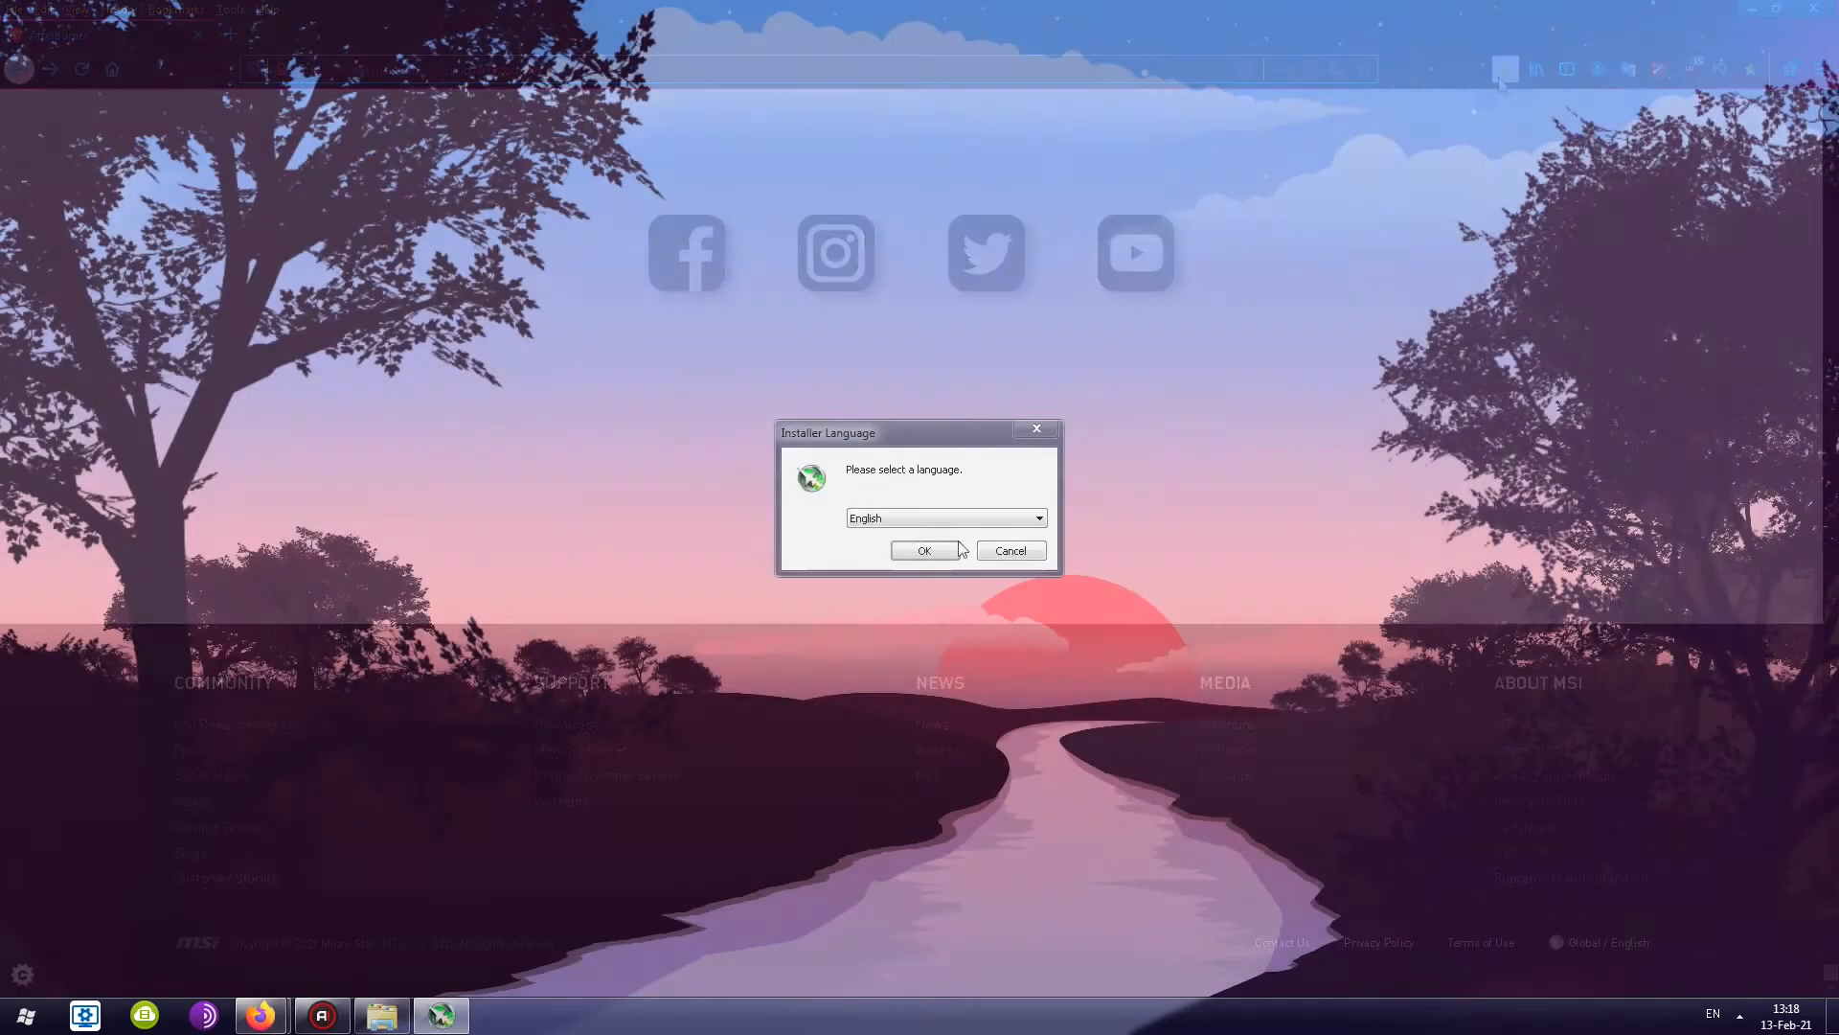
Start the MSI Afterburner 4.6.2 setup in English and accept its license agreement
left_click(911, 546)
left_click(1021, 665)
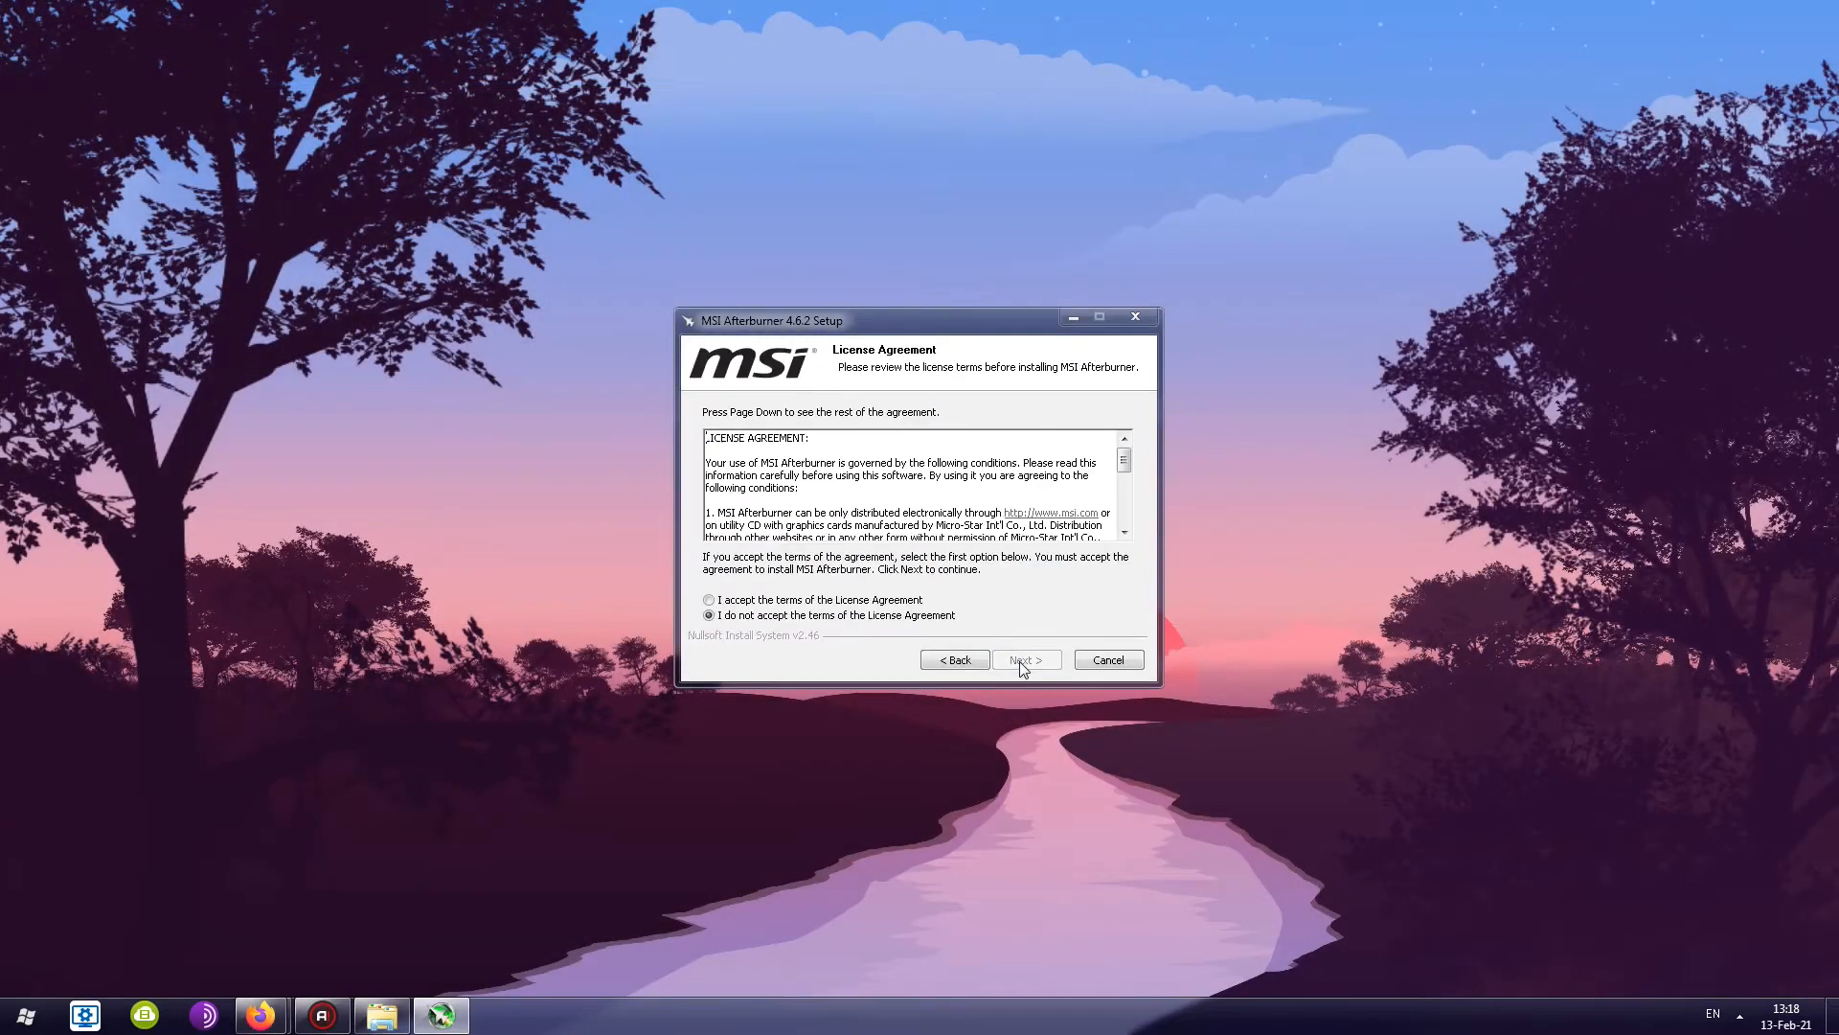
left_click(709, 600)
left_click(1023, 661)
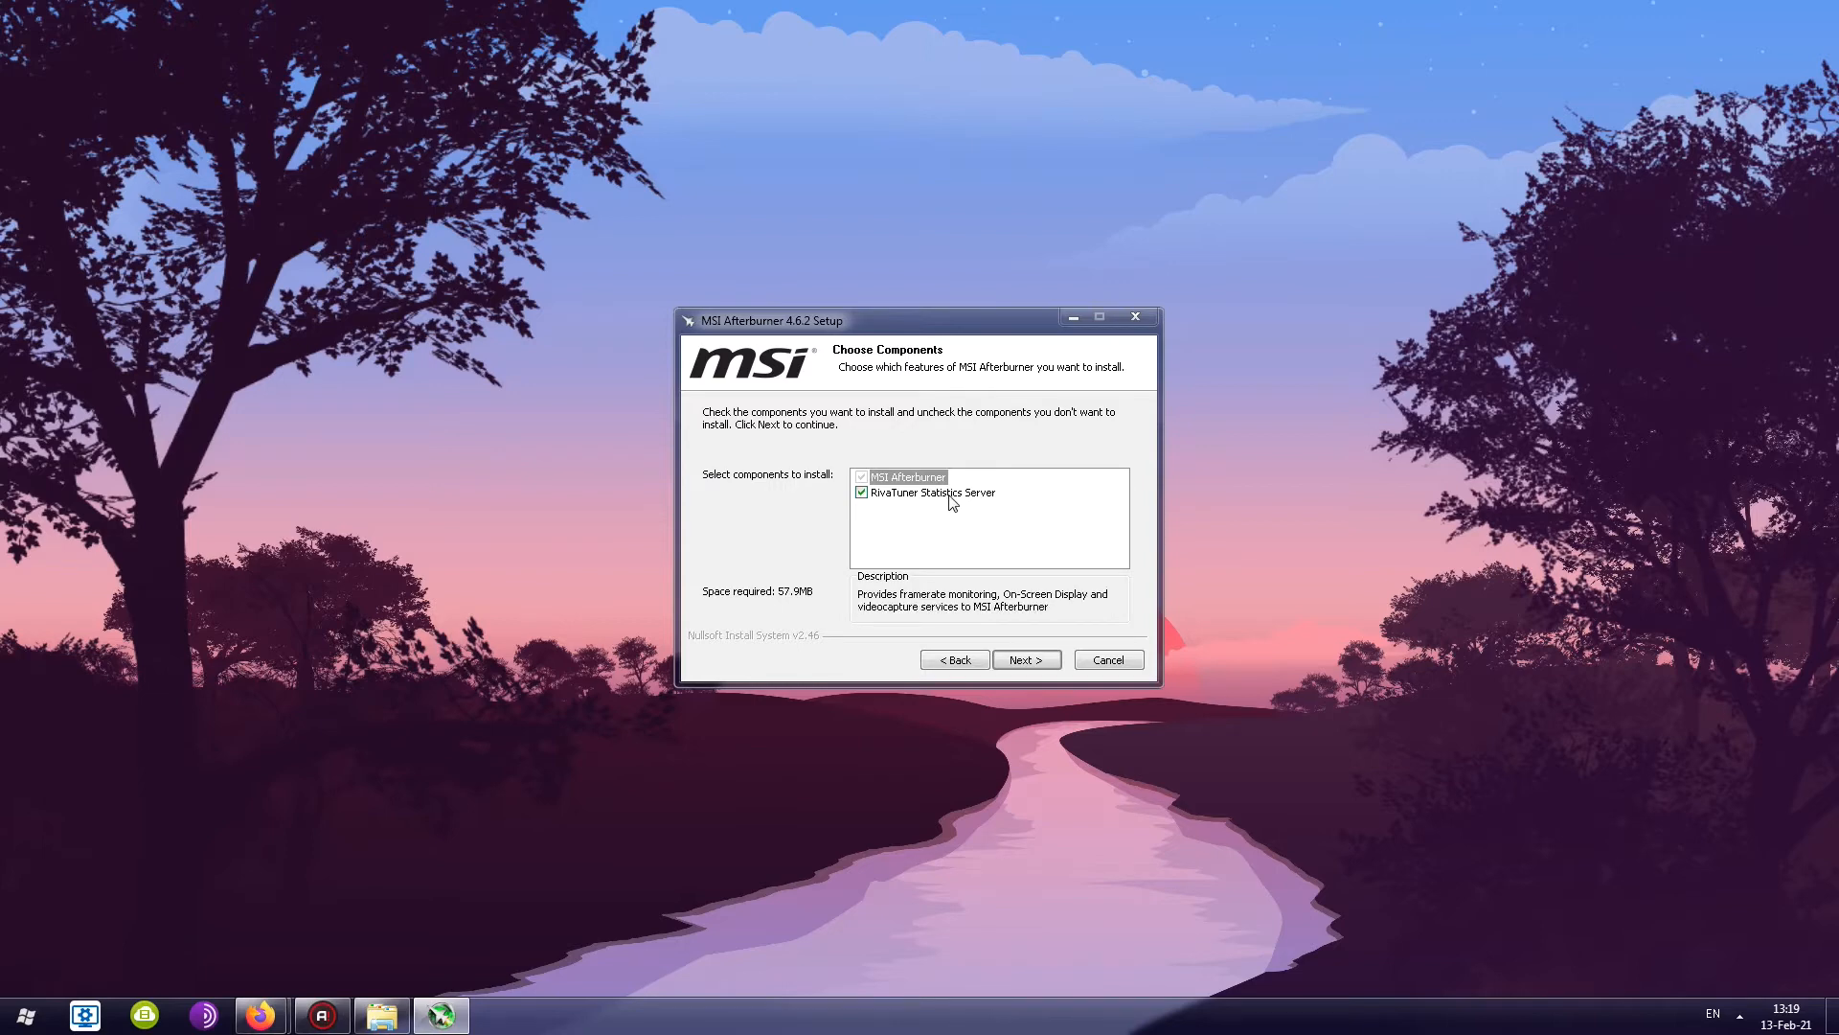
Install MSI Afterburner together with RivaTuner Statistics Server, keeping the default install location and Start Menu folder
left_click(1022, 661)
left_click(1024, 662)
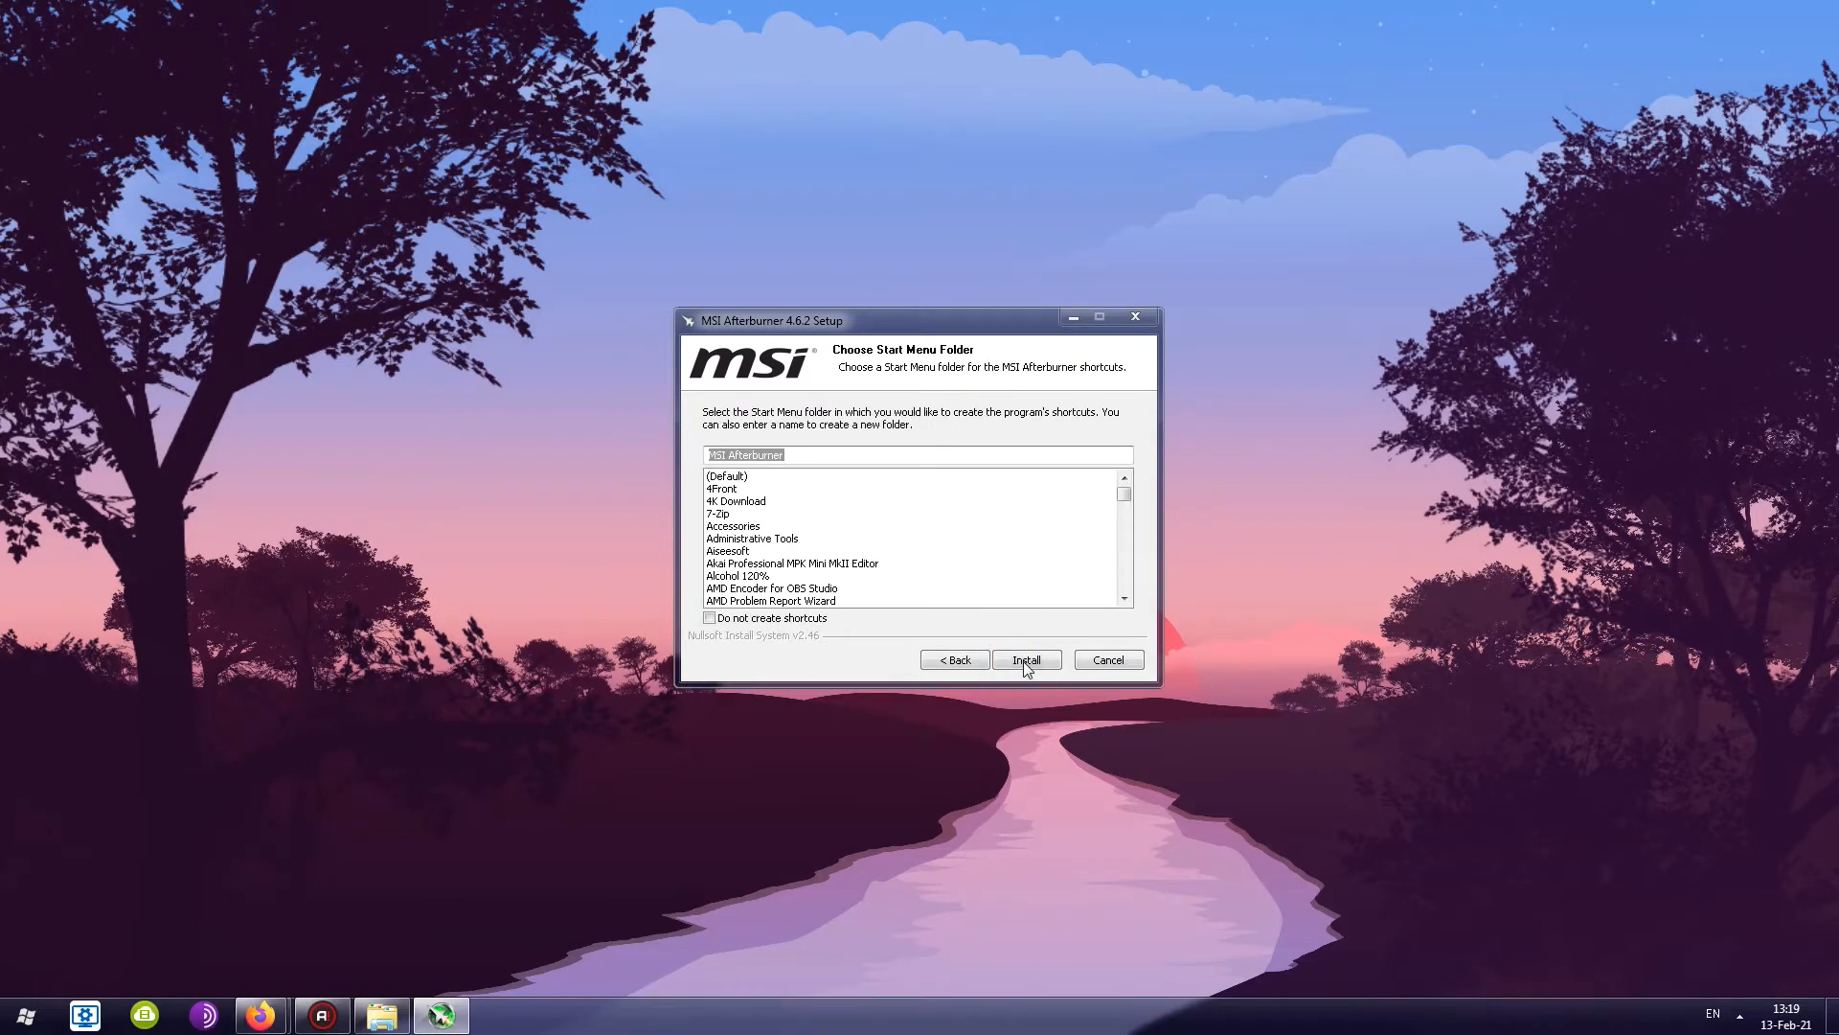
left_click(1025, 661)
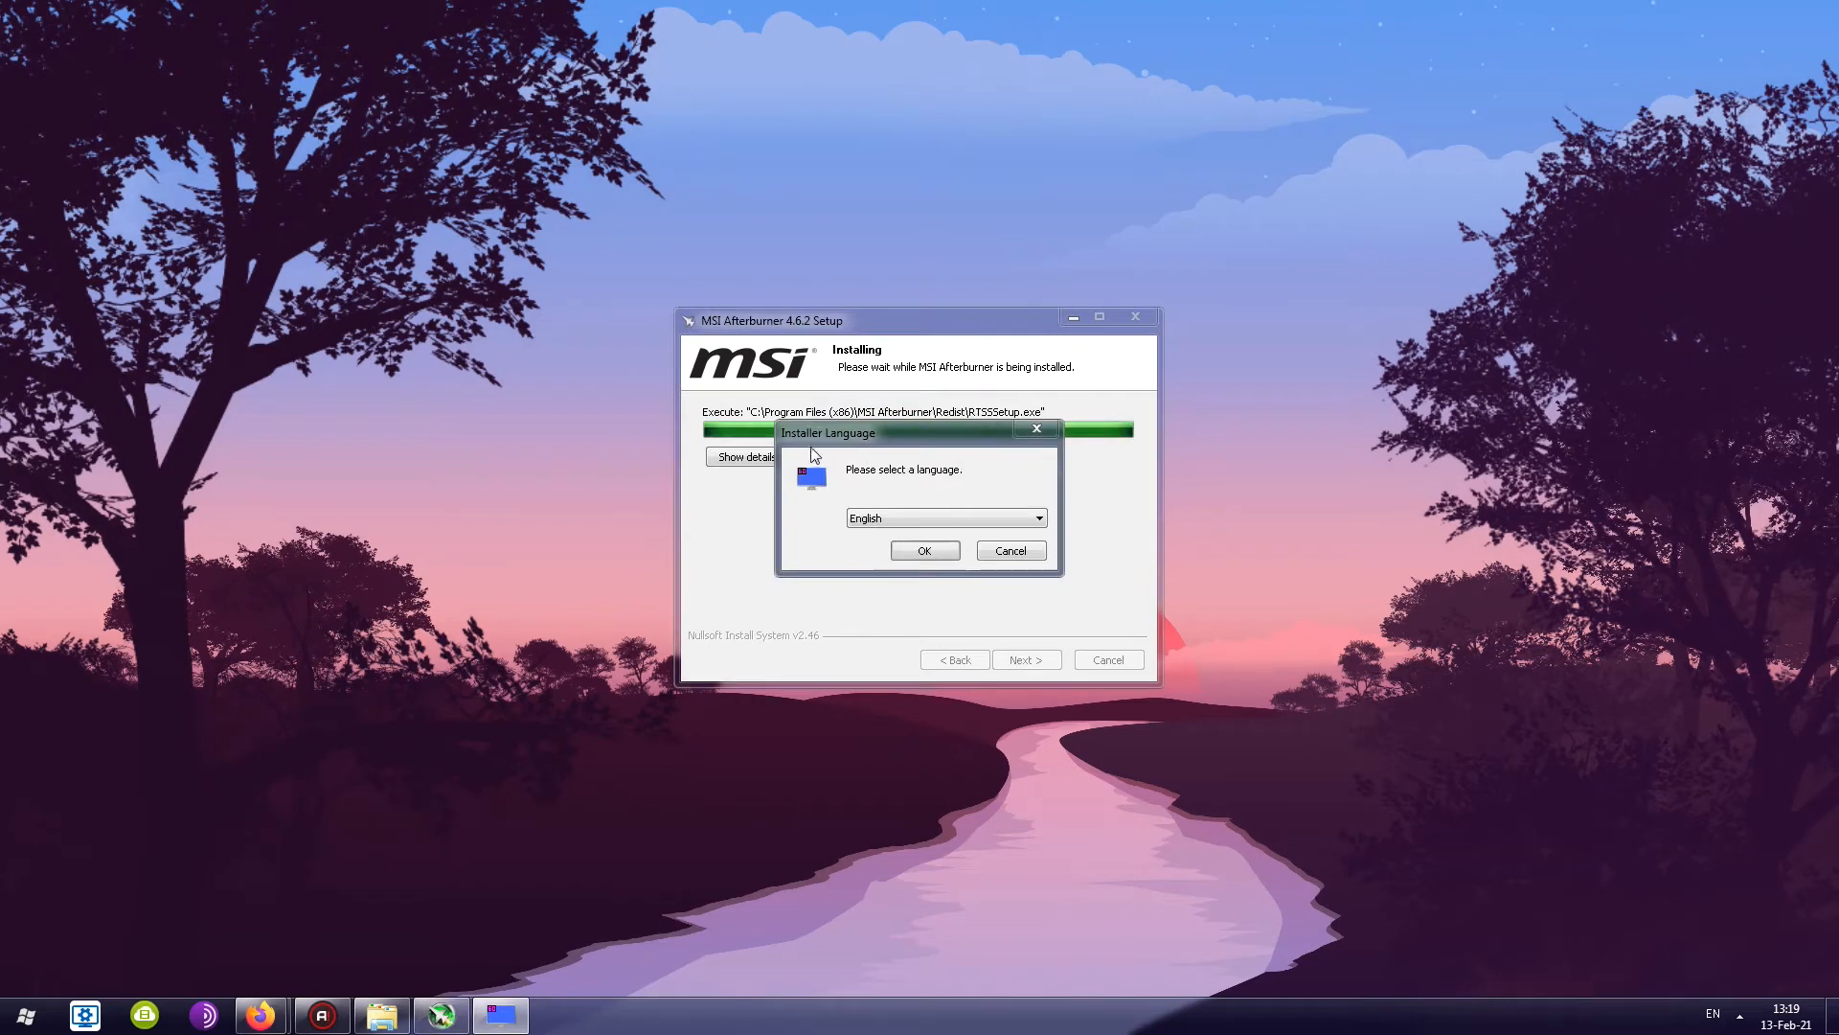
Install RivaTuner Statistics Server 7.2.3 in English over the existing copy, accepting the license and keeping the default destination folder
left_click(924, 550)
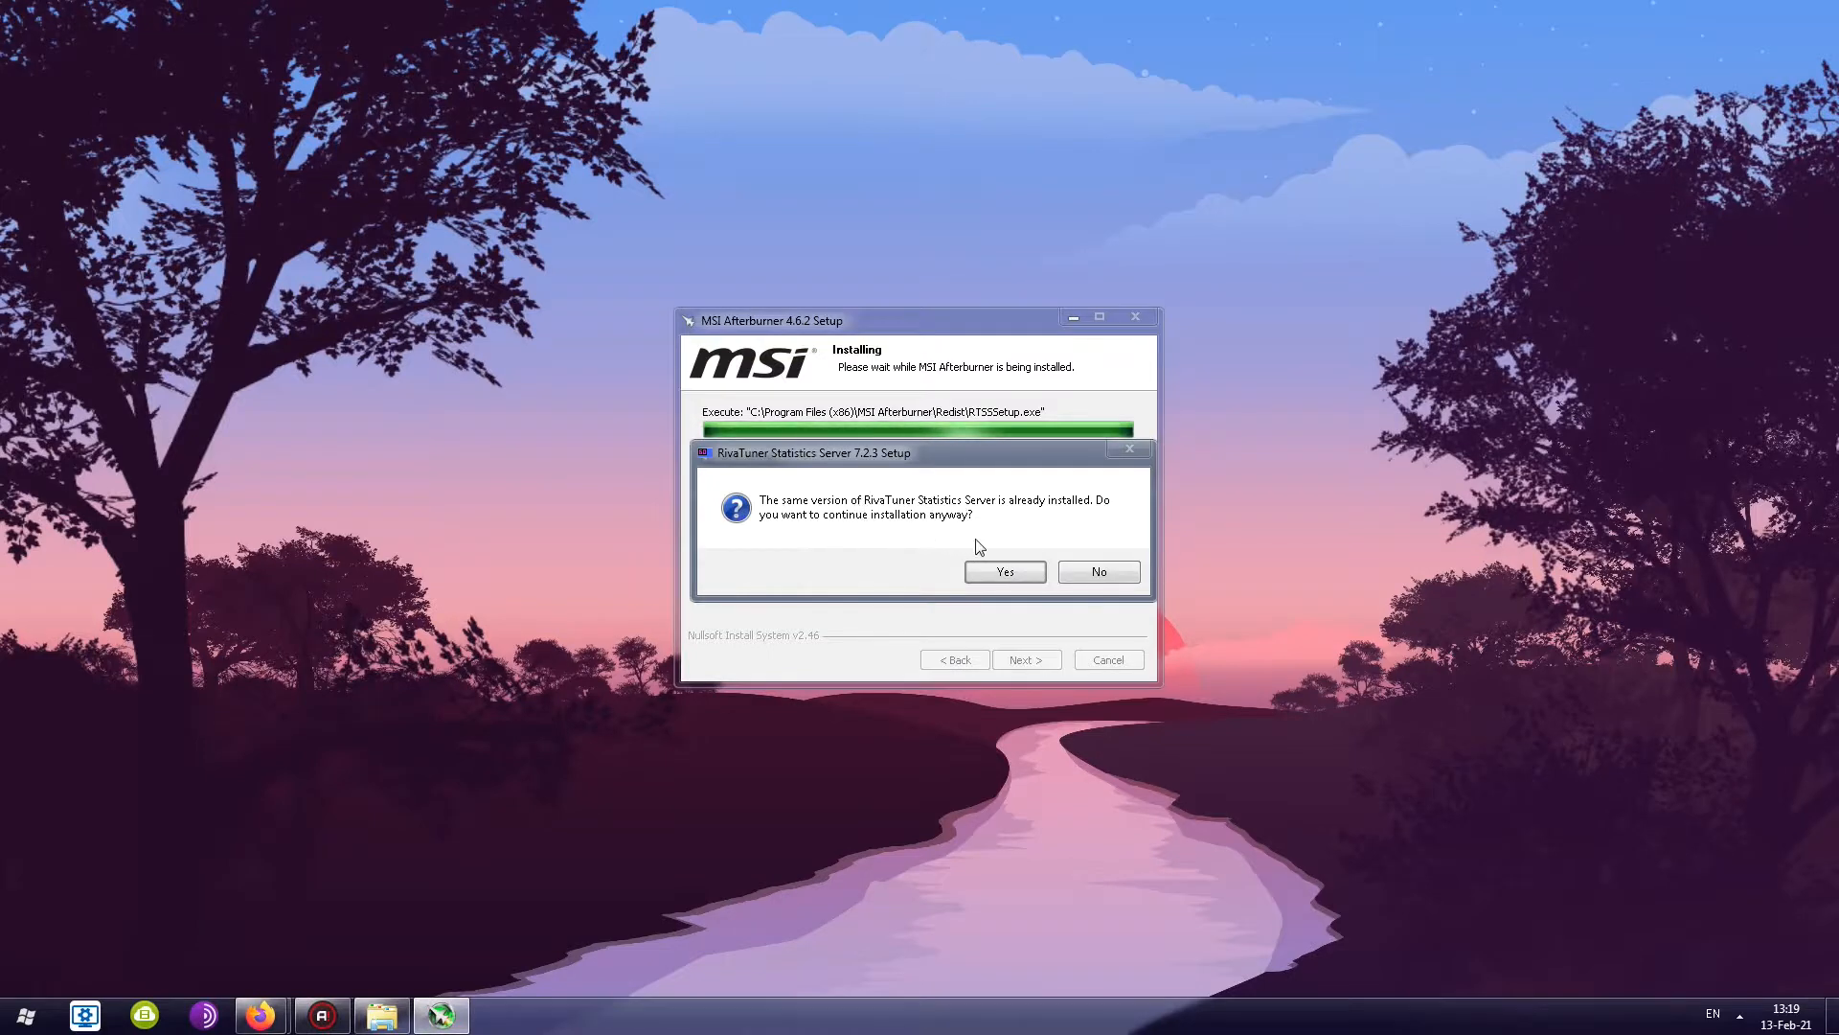
left_click(982, 570)
left_click(1018, 659)
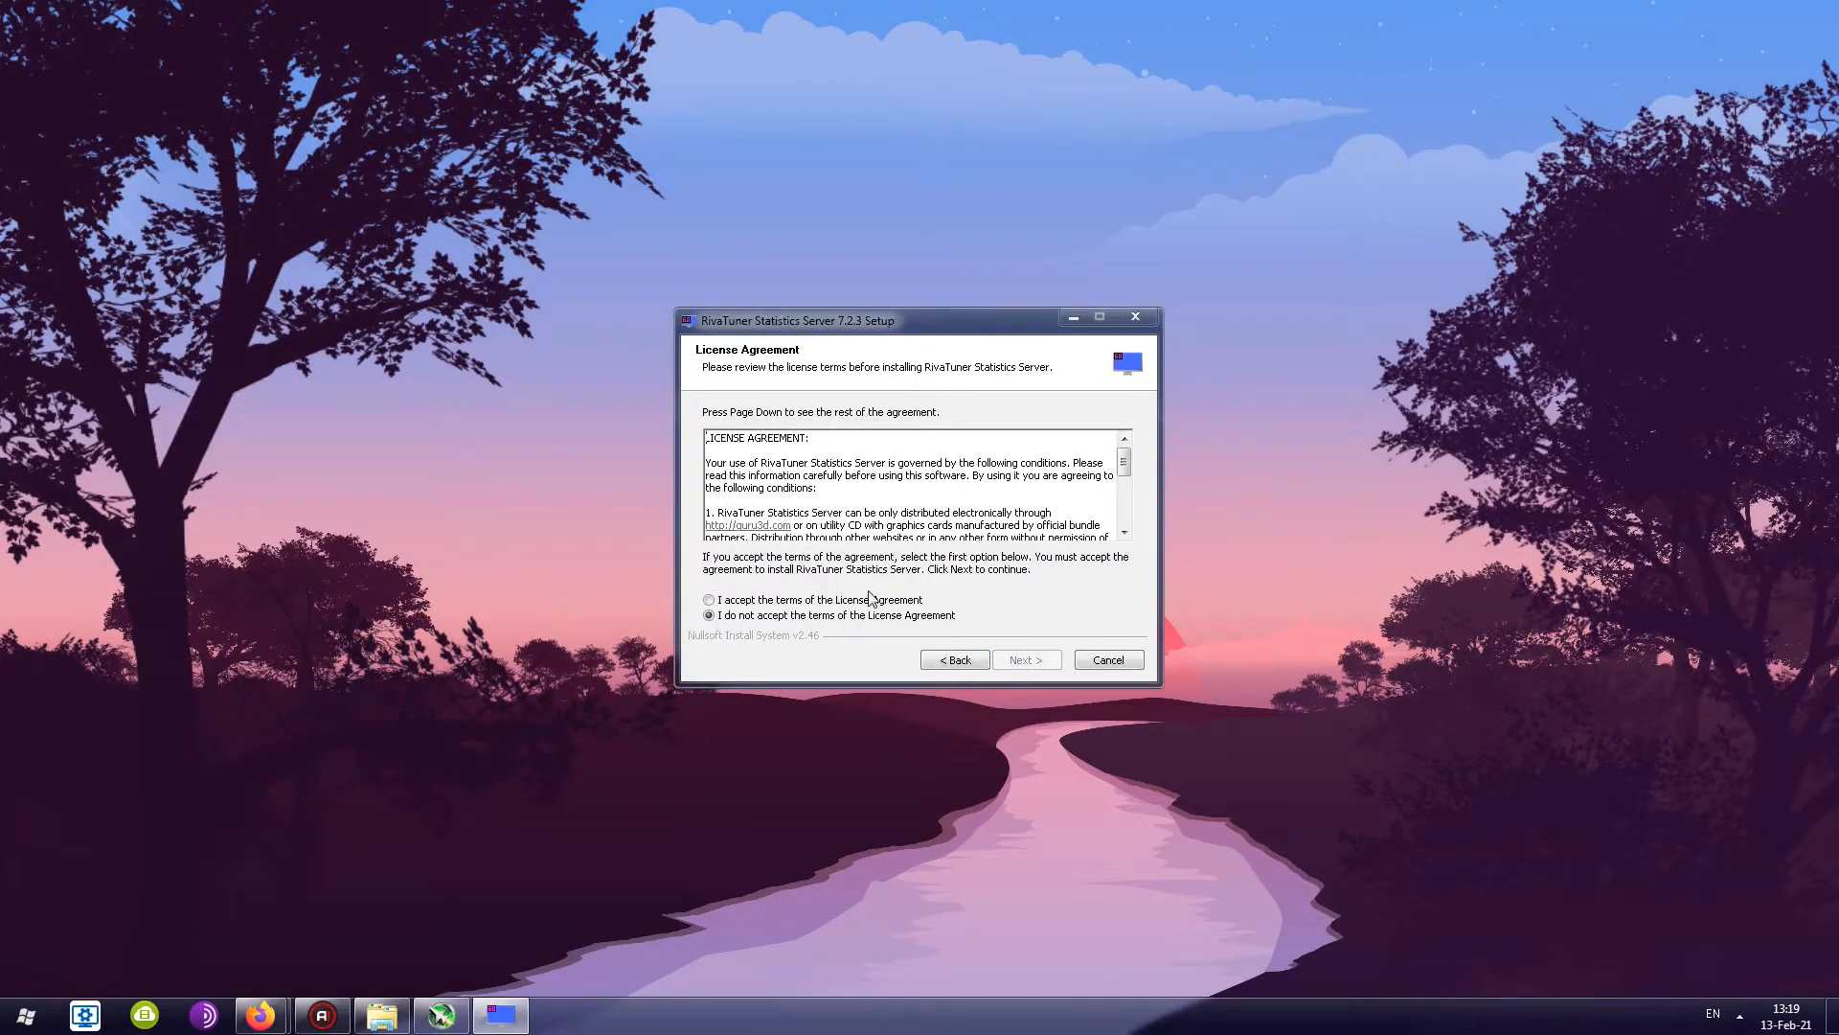
left_click(867, 601)
left_click(1032, 657)
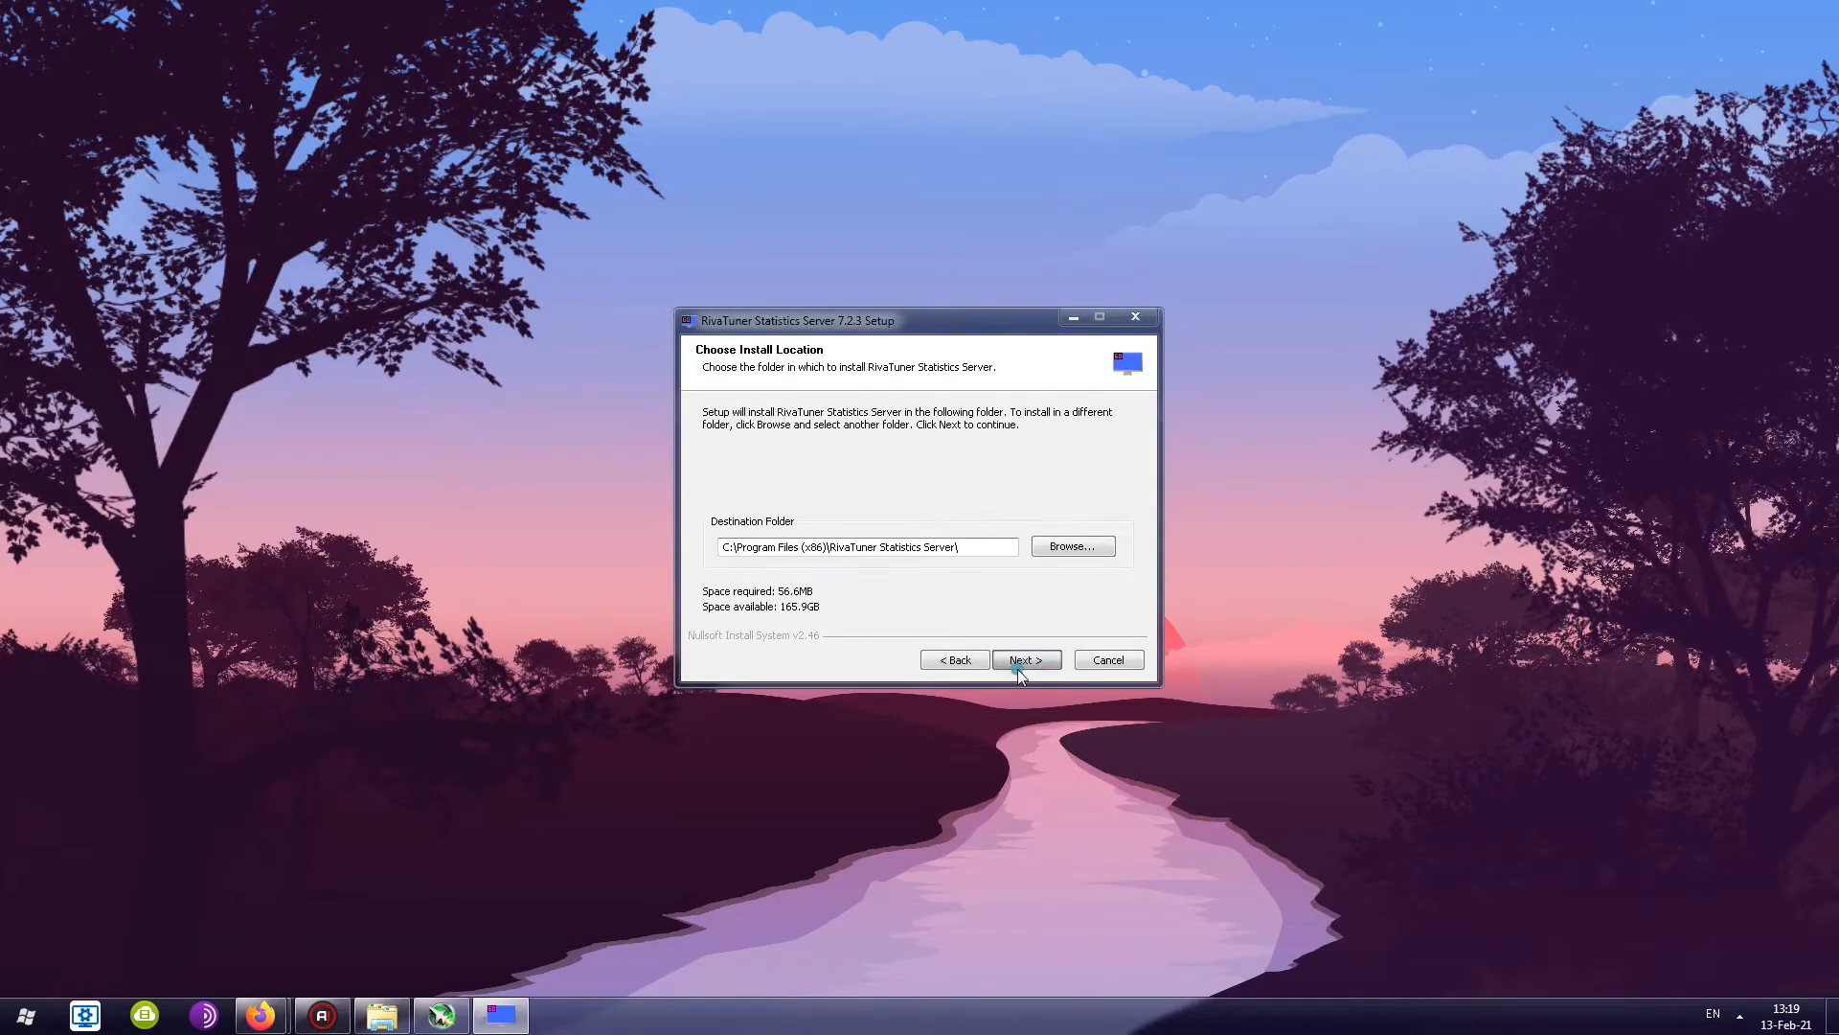
left_click(1026, 659)
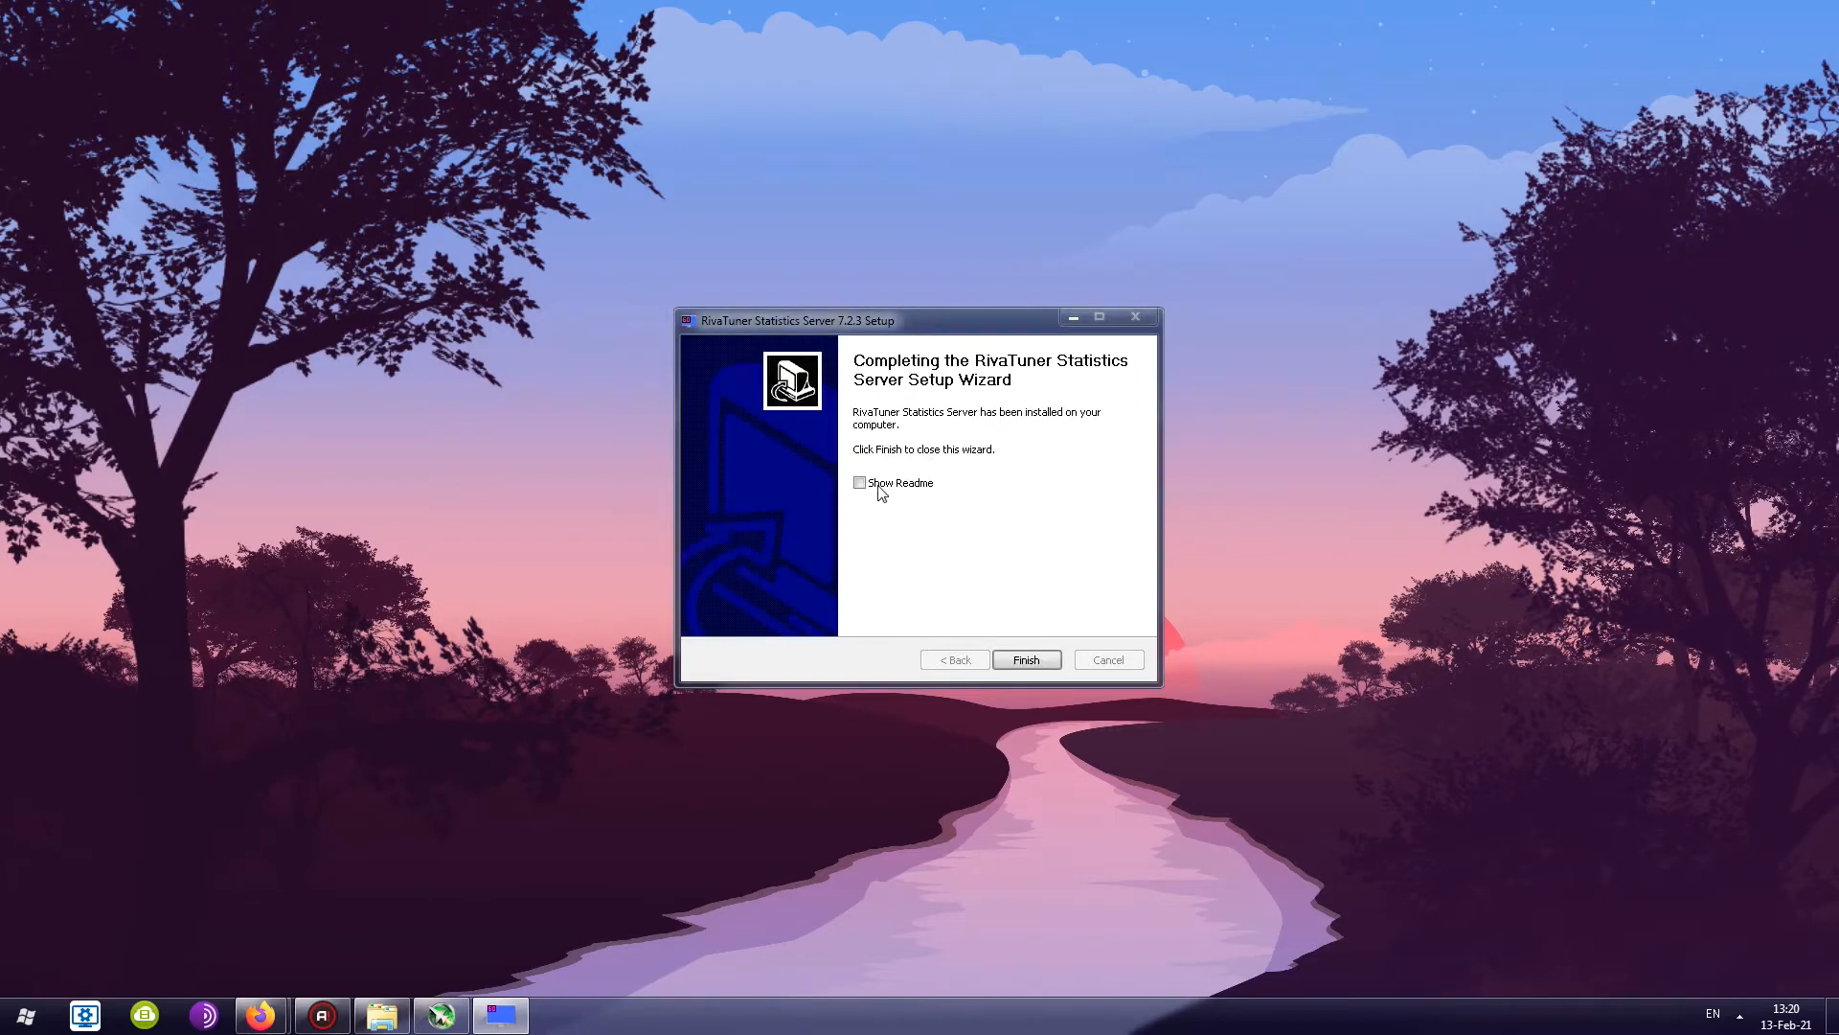
Finish both setup wizards, turning off Show Readme for MSI Afterburner and keeping Run MSI Afterburner enabled to launch it
left_click(1026, 661)
left_click(901, 514)
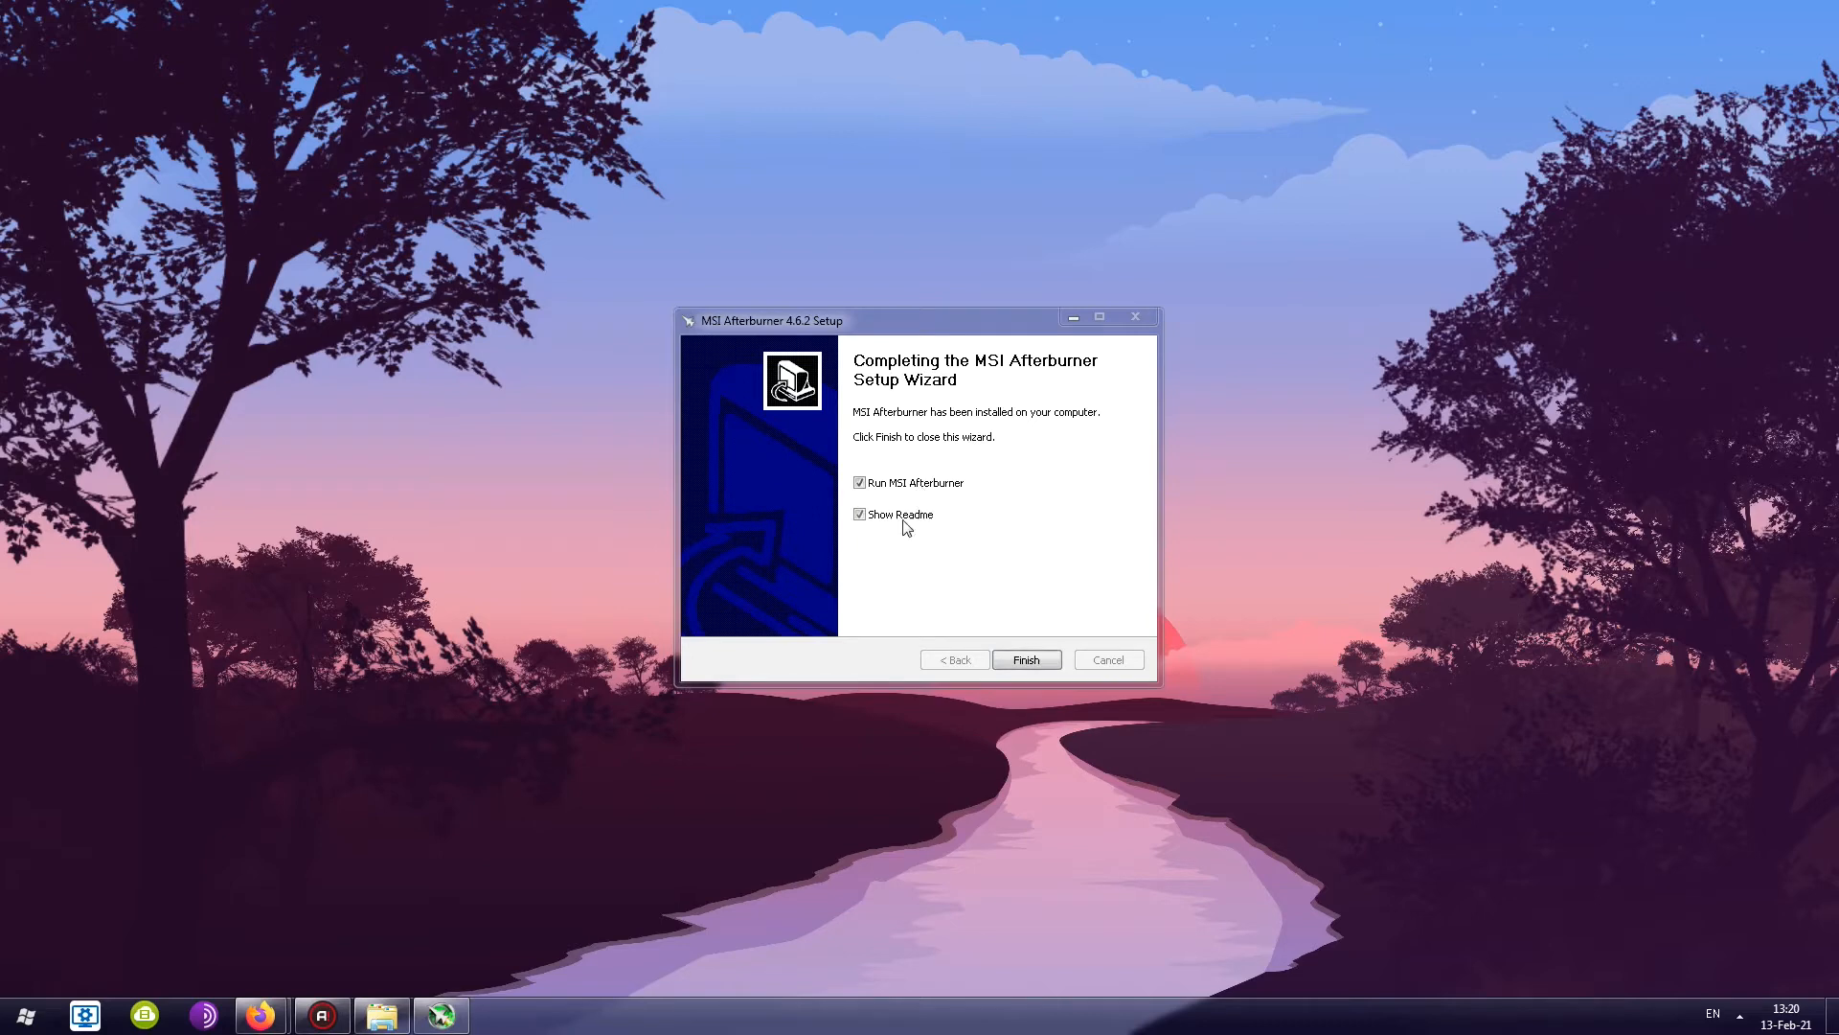
left_click(1026, 659)
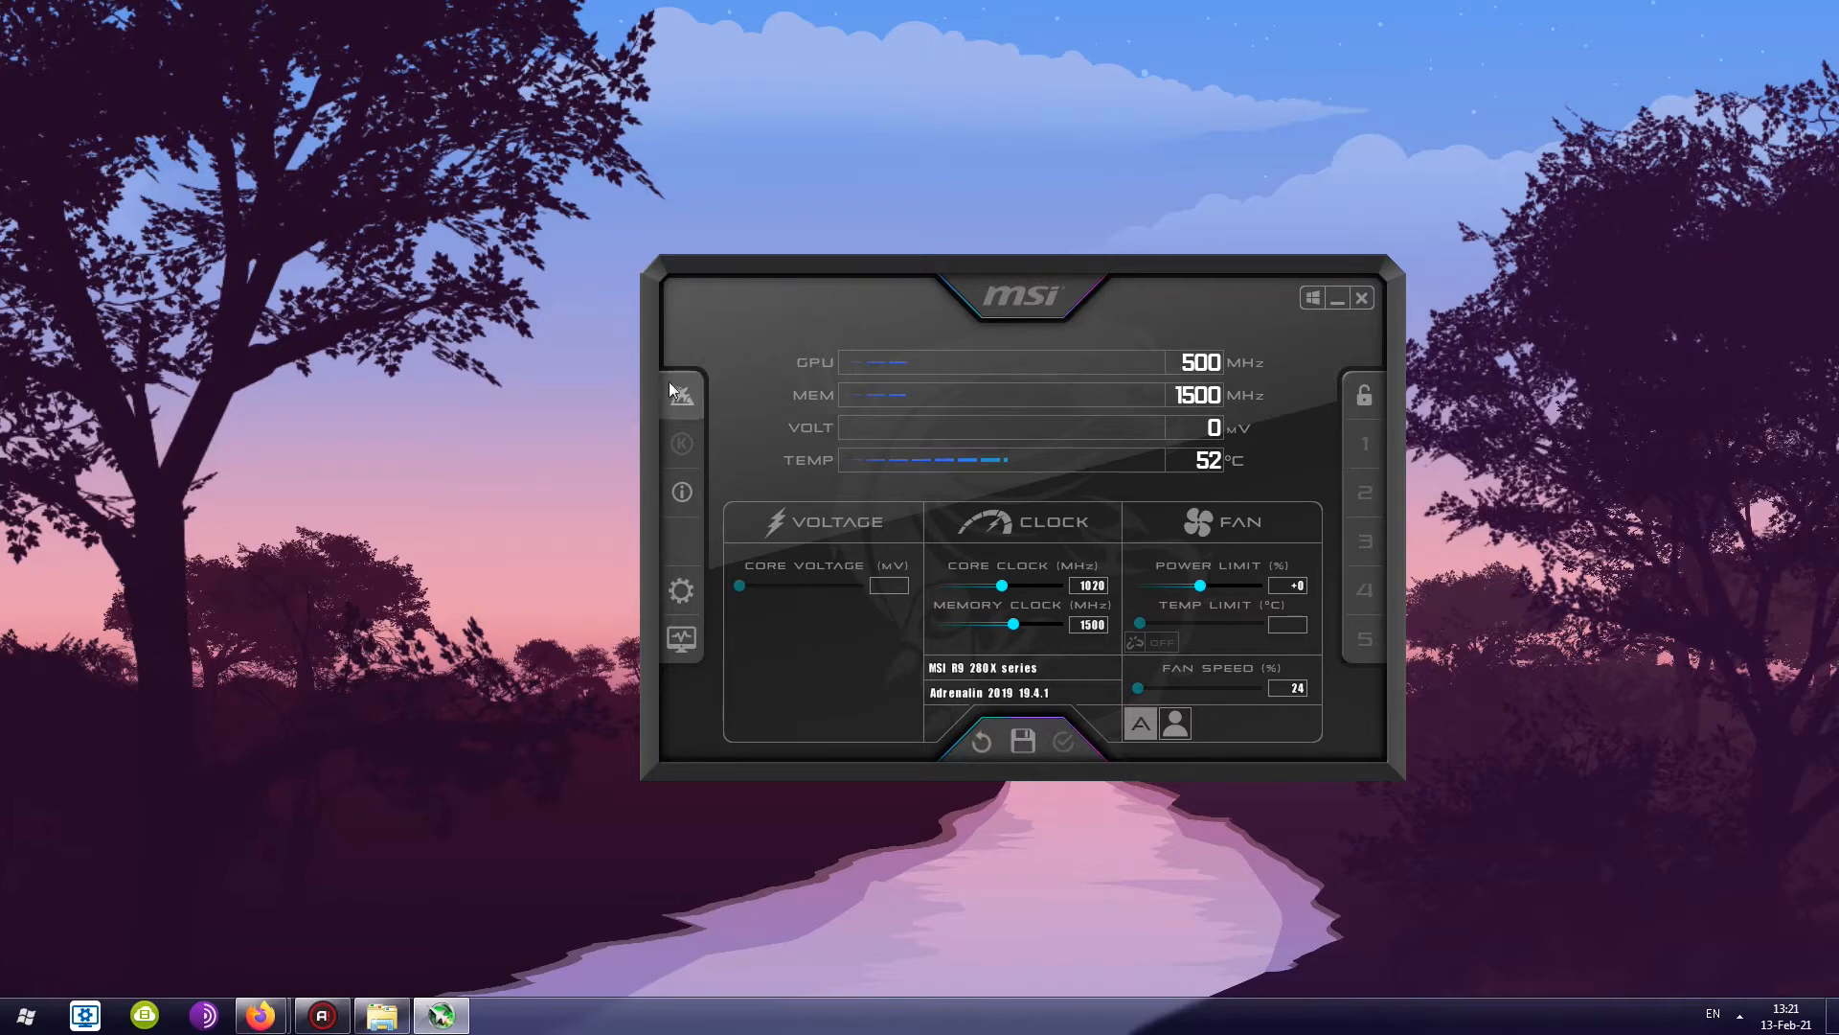
Open the program's properties and examine the on-screen display options and the list of hardware monitoring graphs
left_click(683, 591)
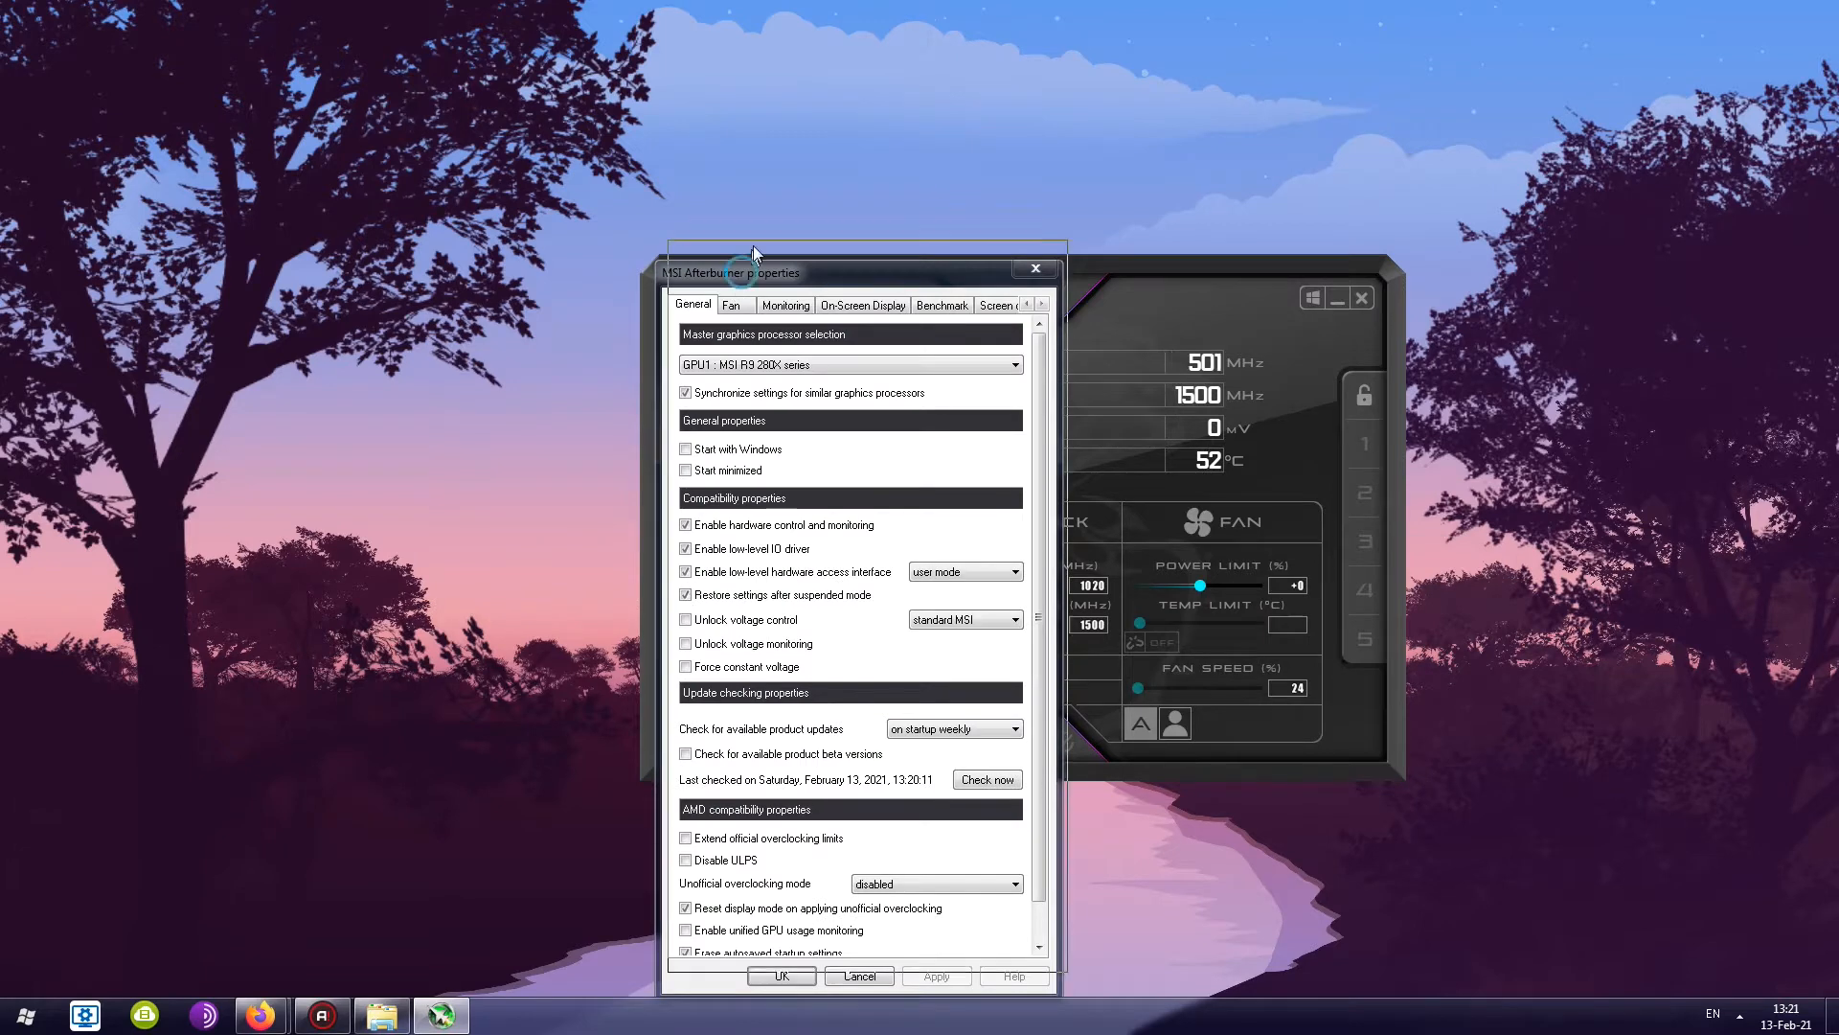
left_click_drag(742, 273, 755, 182)
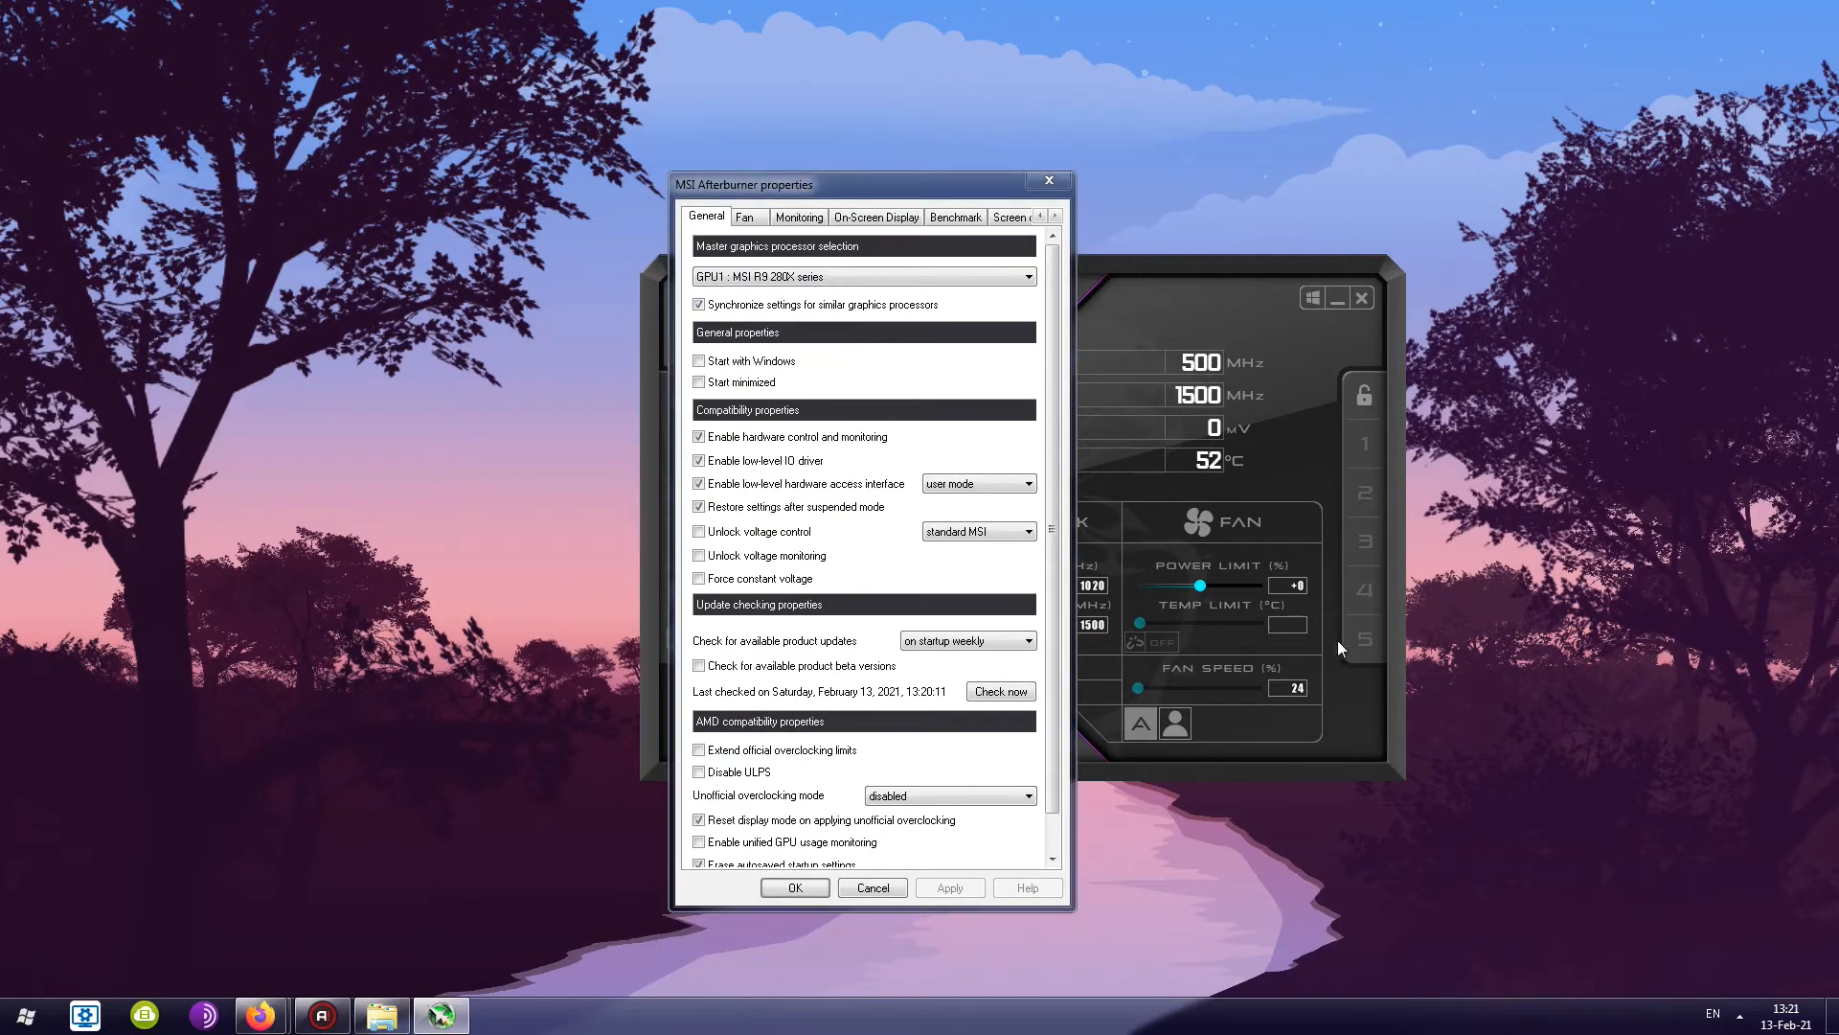
left_click(879, 218)
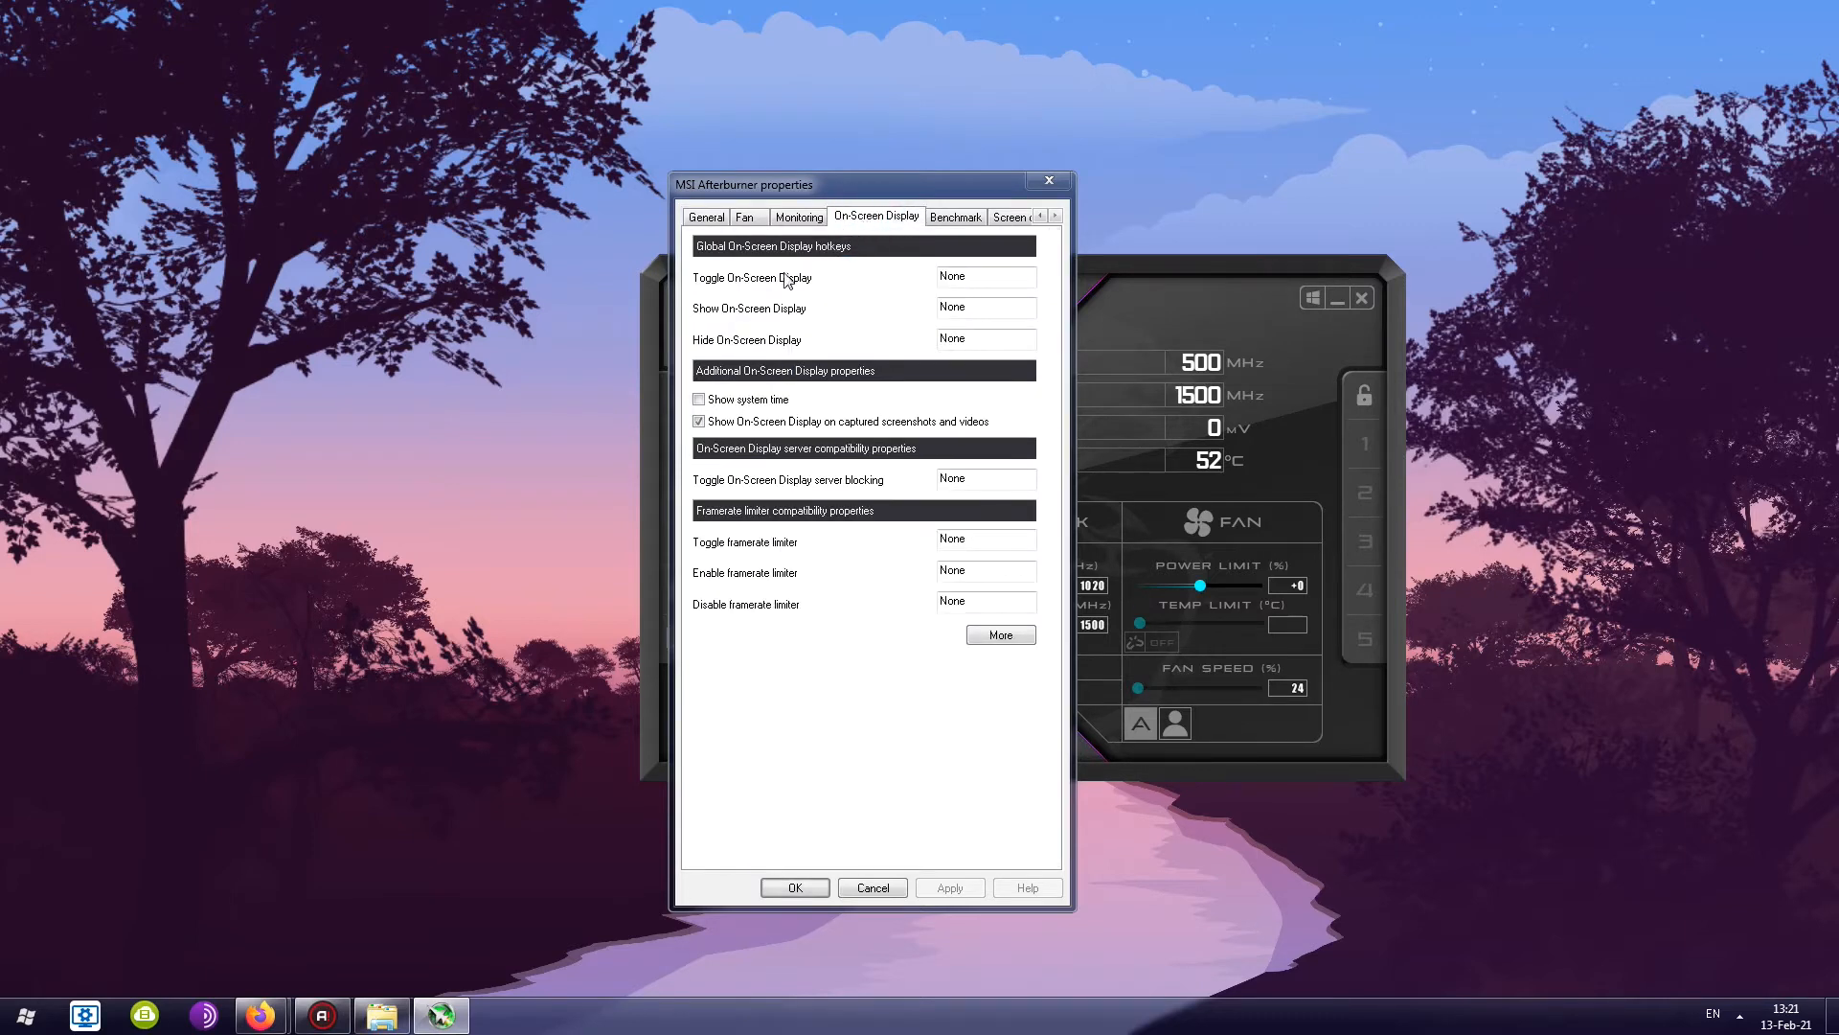
key("Tab")
left_click(793, 220)
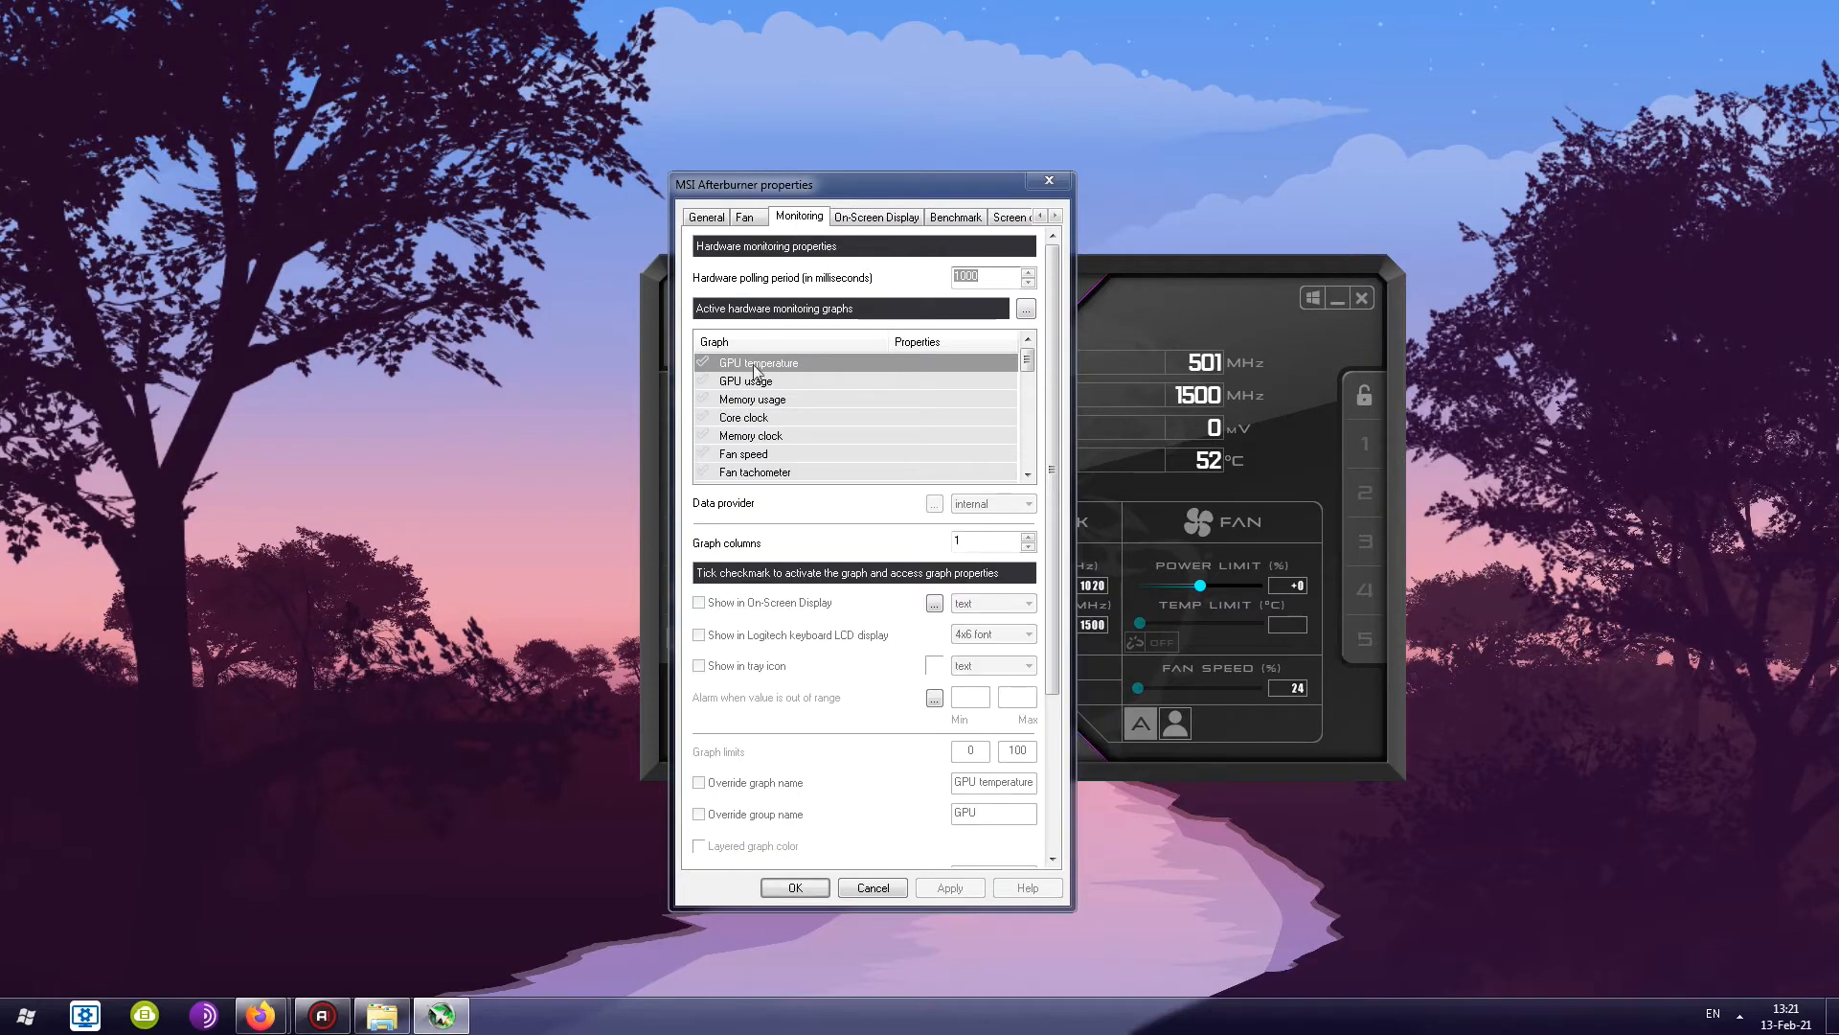
left_click(703, 381)
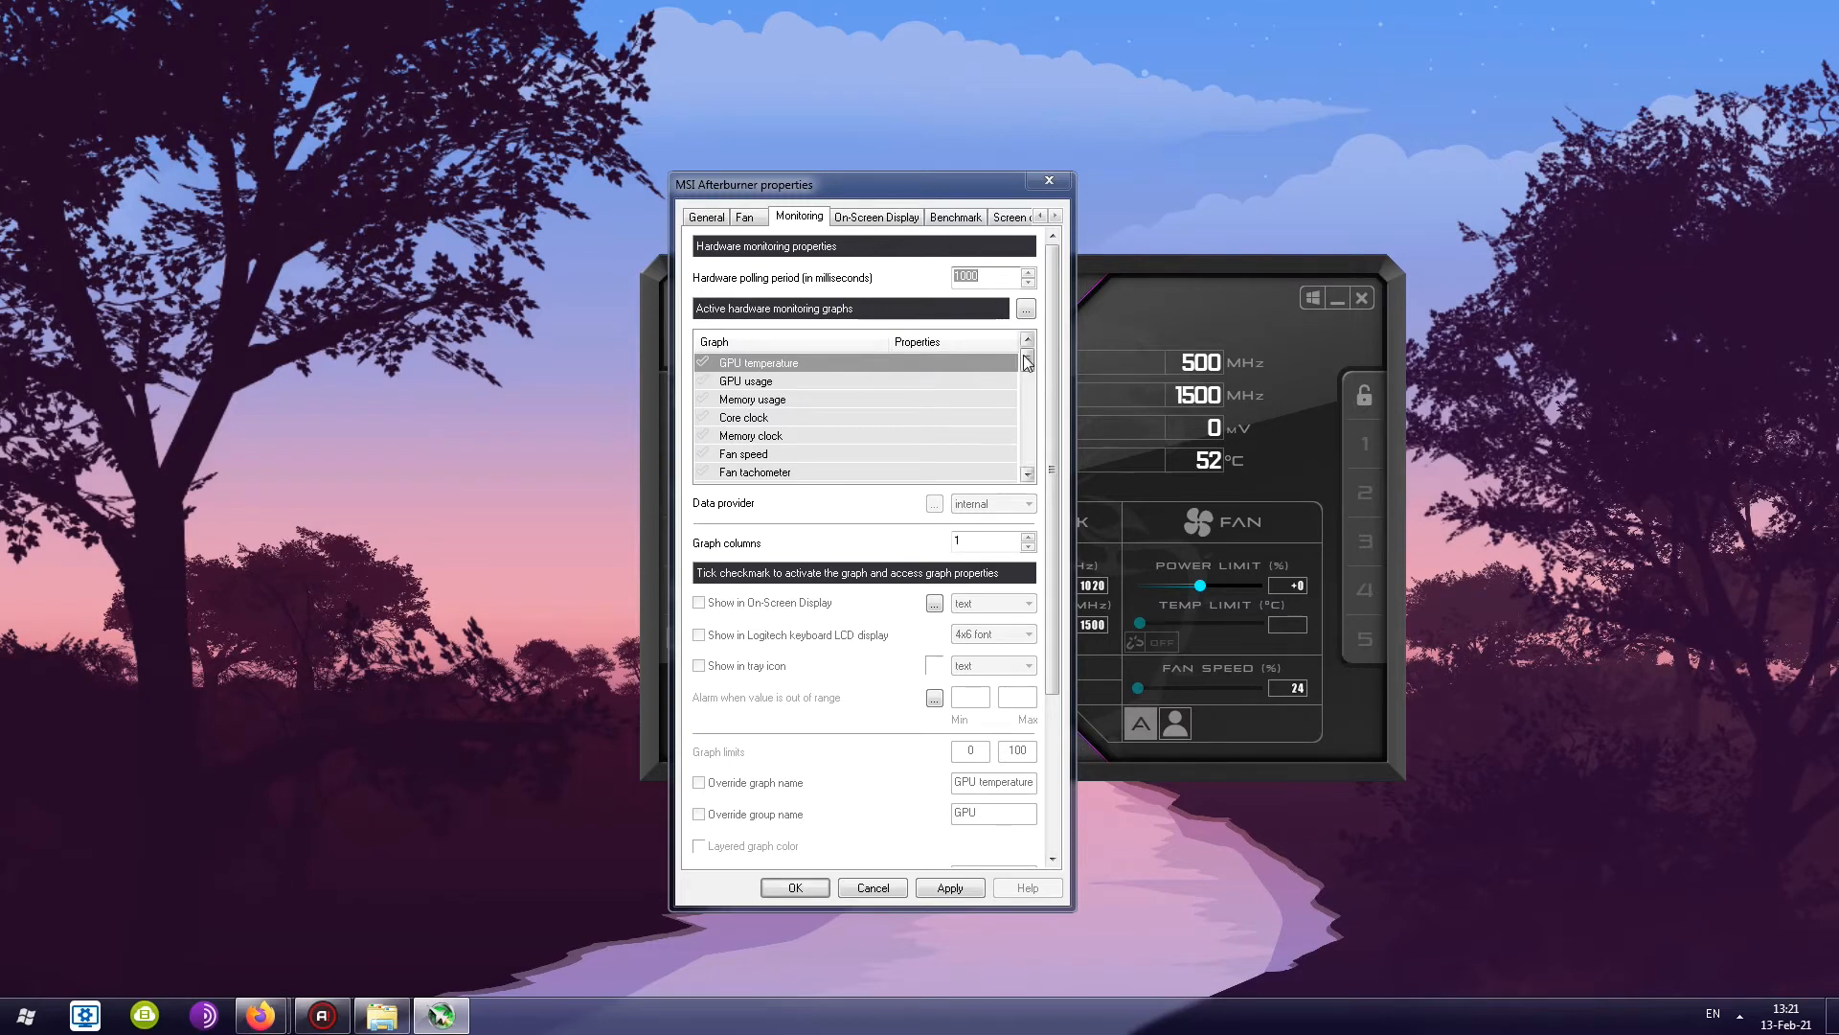
left_click_drag(1027, 361, 1012, 438)
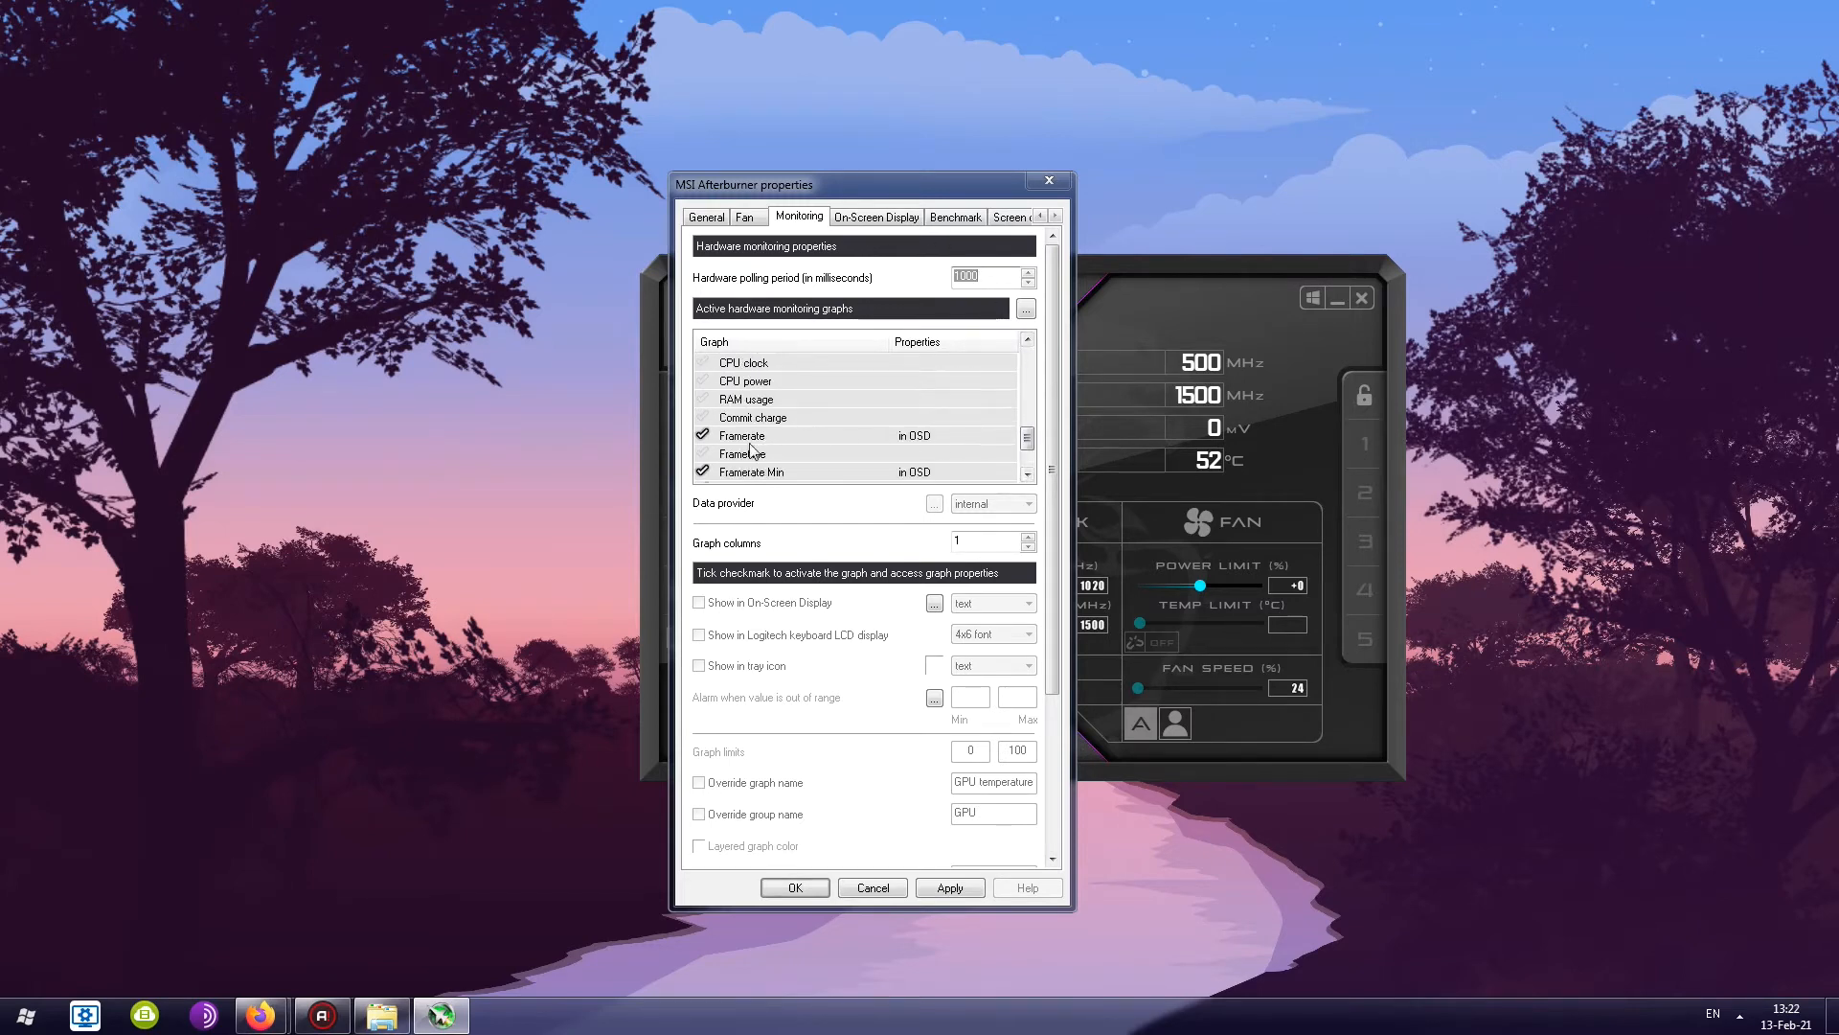
scroll(801, 436, "down", 1)
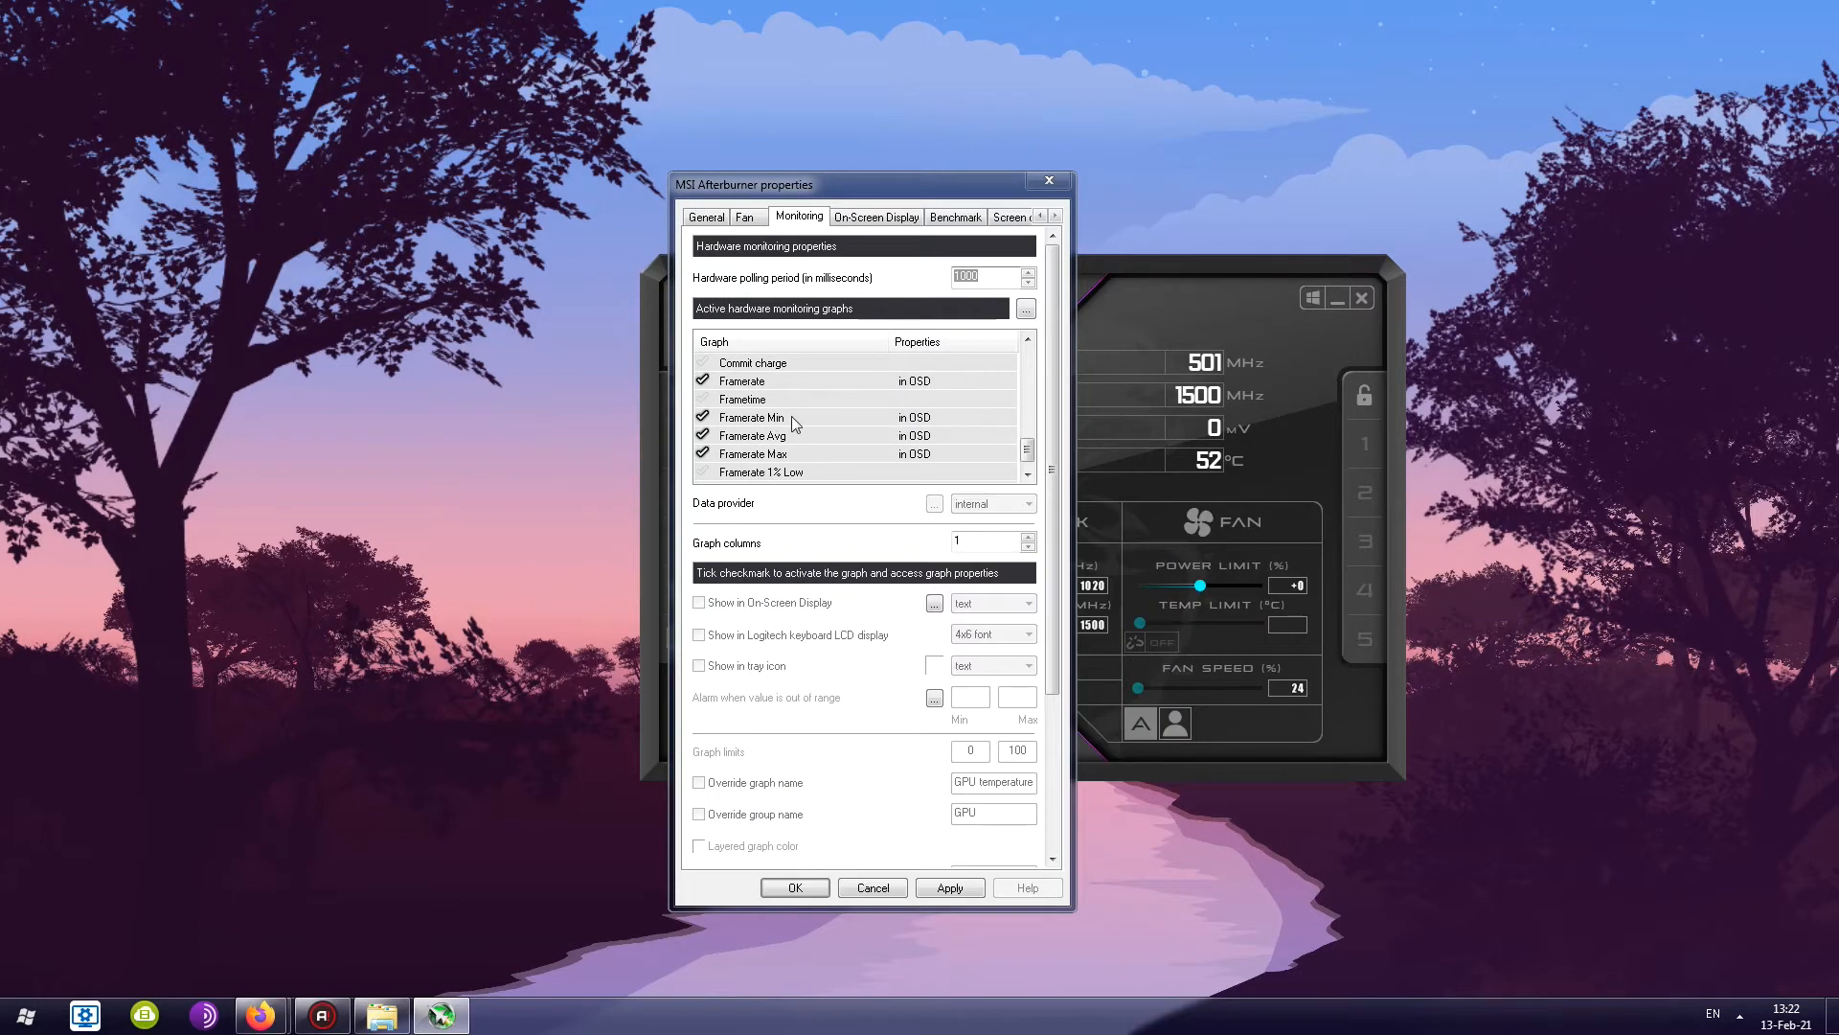
left_click(1032, 471)
left_click_drag(1026, 454, 1026, 347)
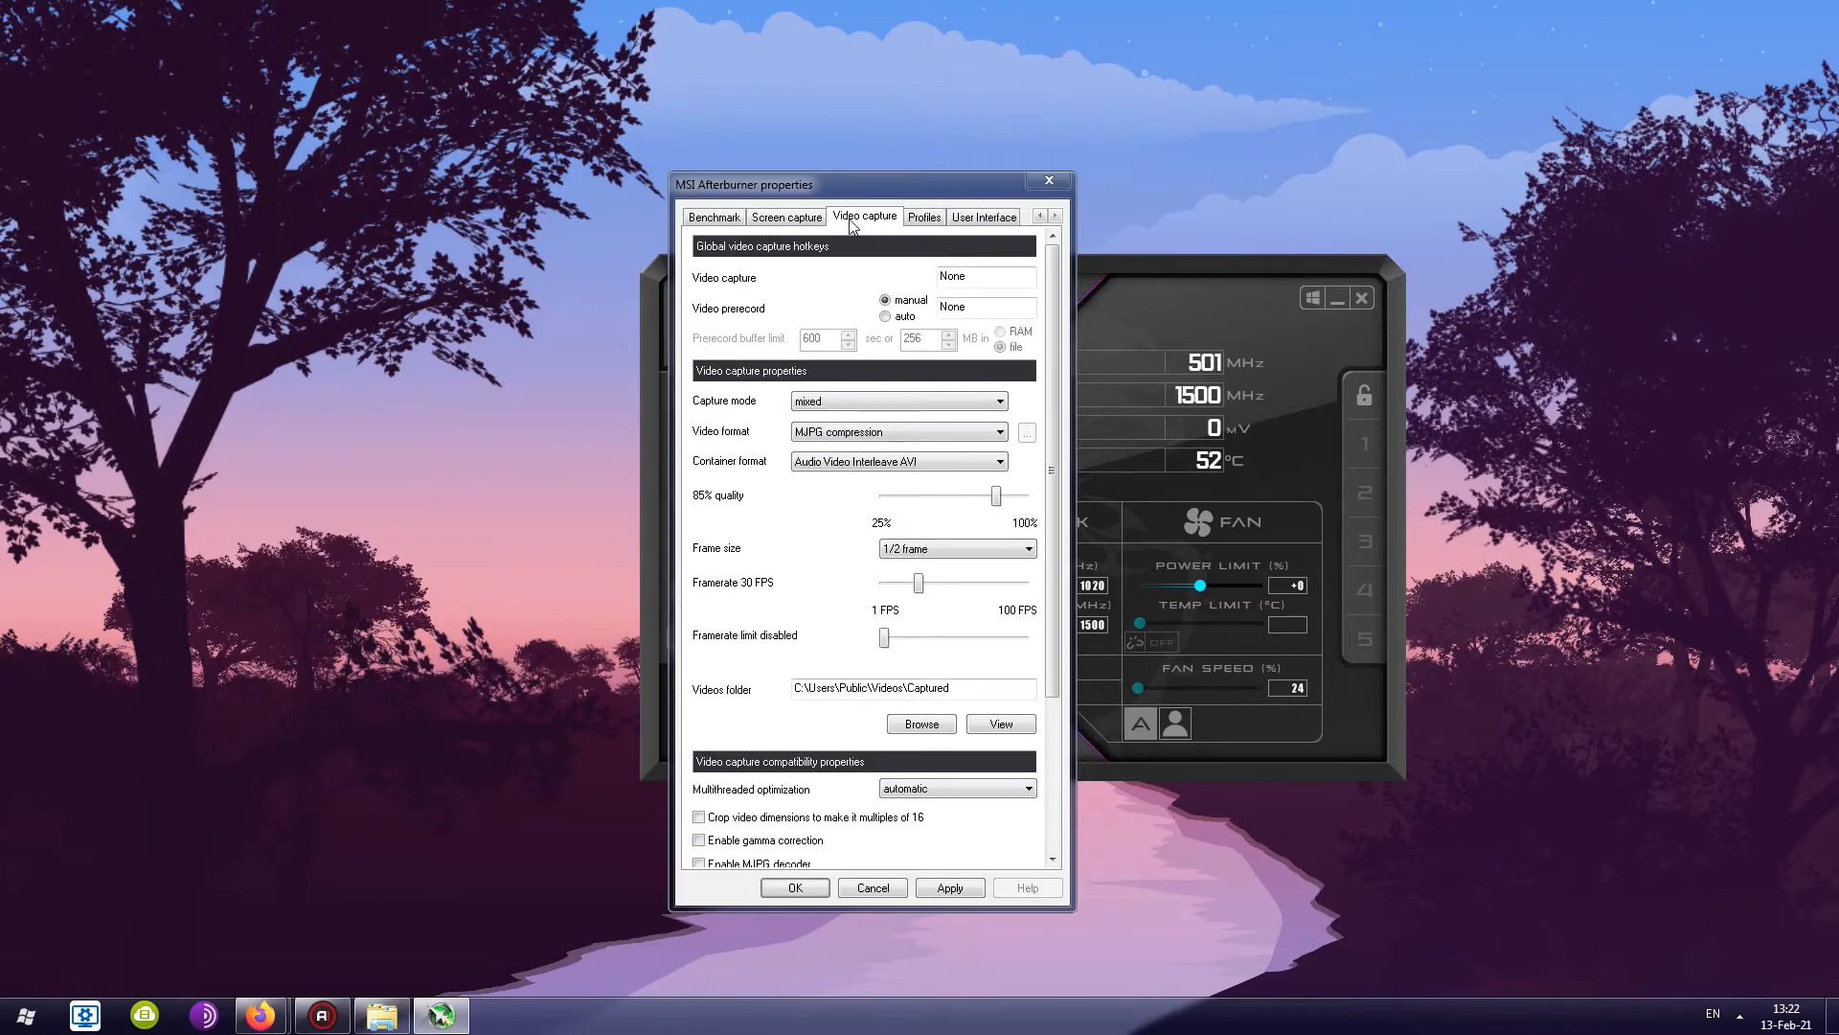
In the video capture settings, set the capture mode to 3D application
left_click(789, 218)
left_click(875, 219)
mouse_move(831, 346)
mouse_move(986, 280)
mouse_move(974, 319)
scroll(1054, 421, "down", 3)
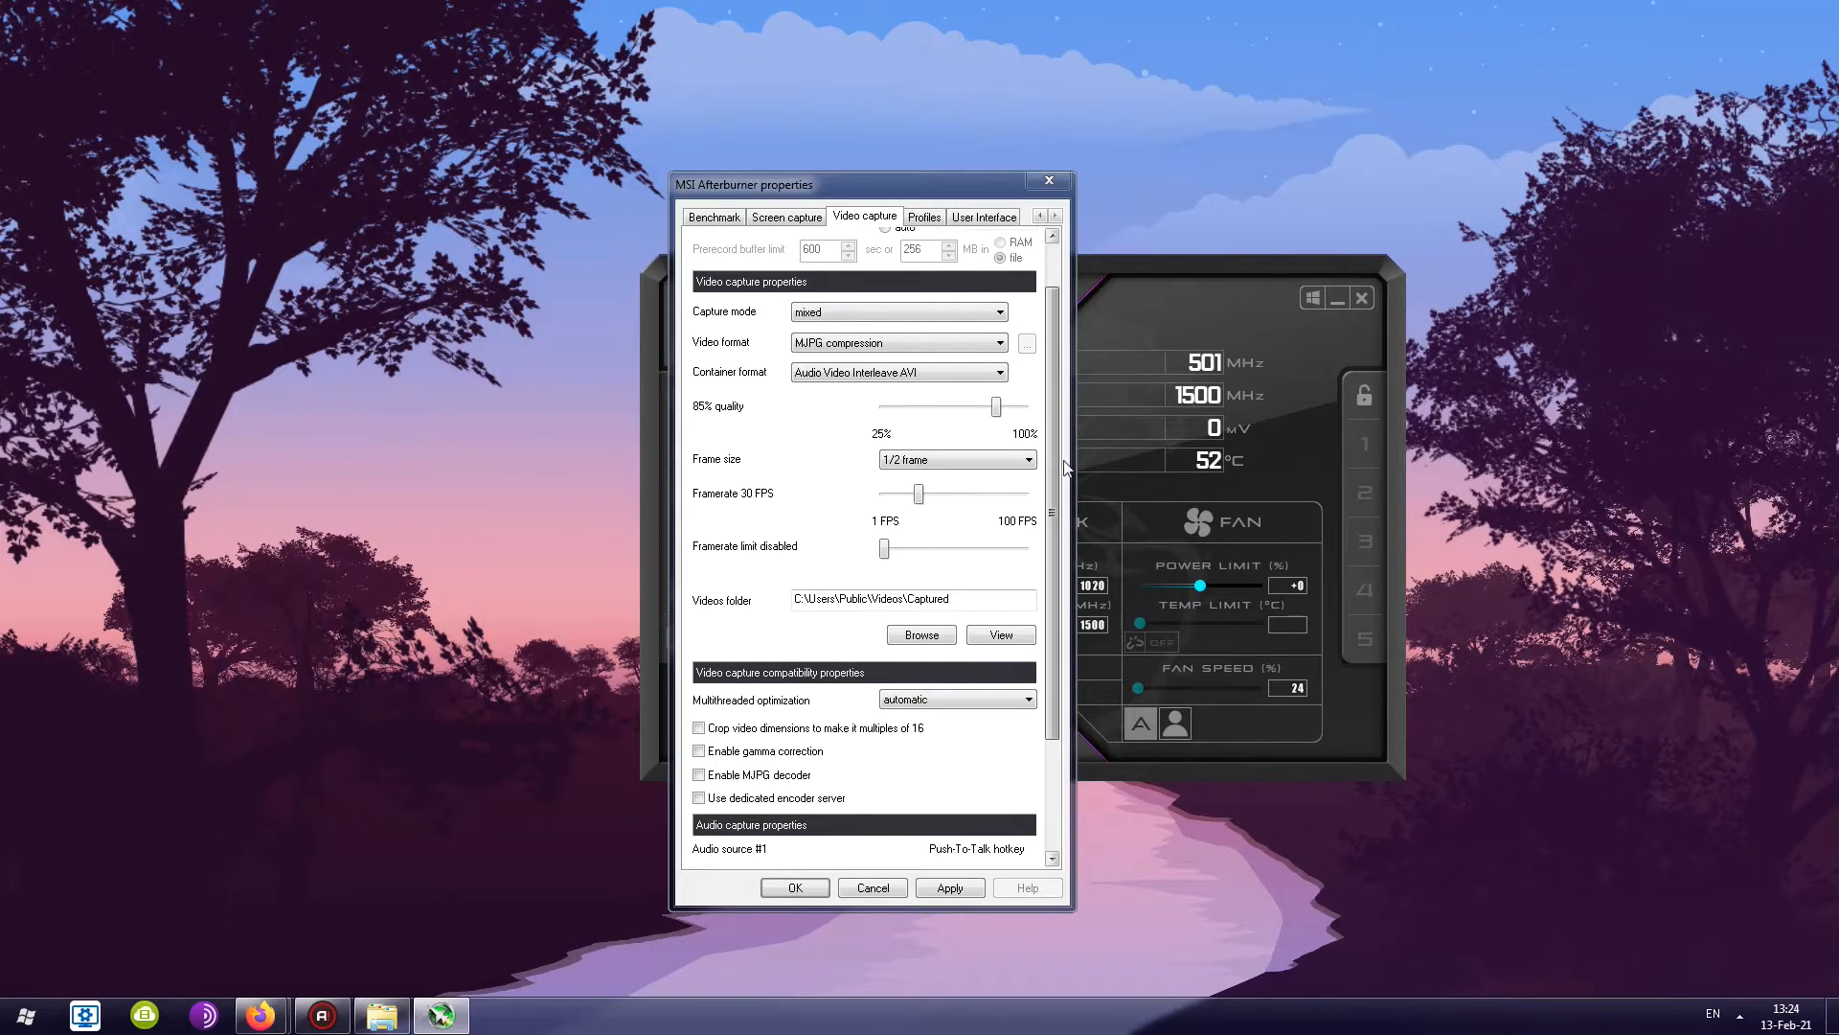
left_click(809, 313)
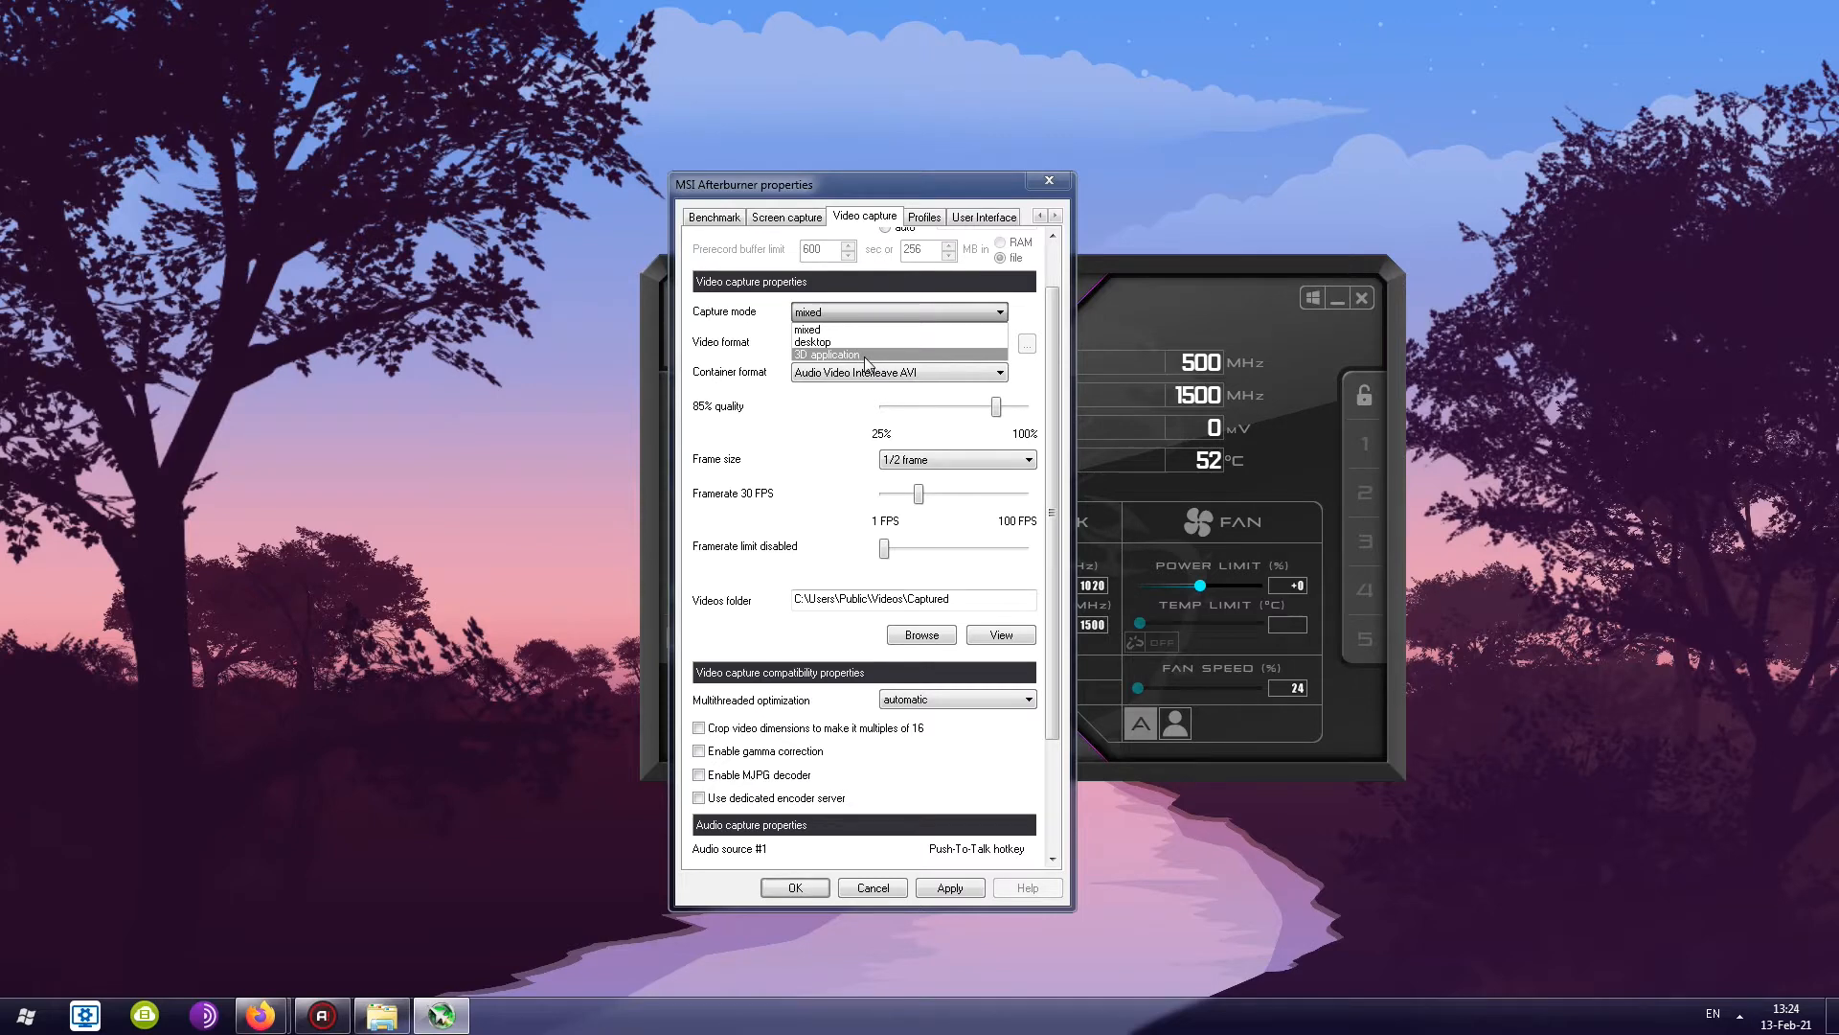
left_click(735, 325)
left_click(809, 314)
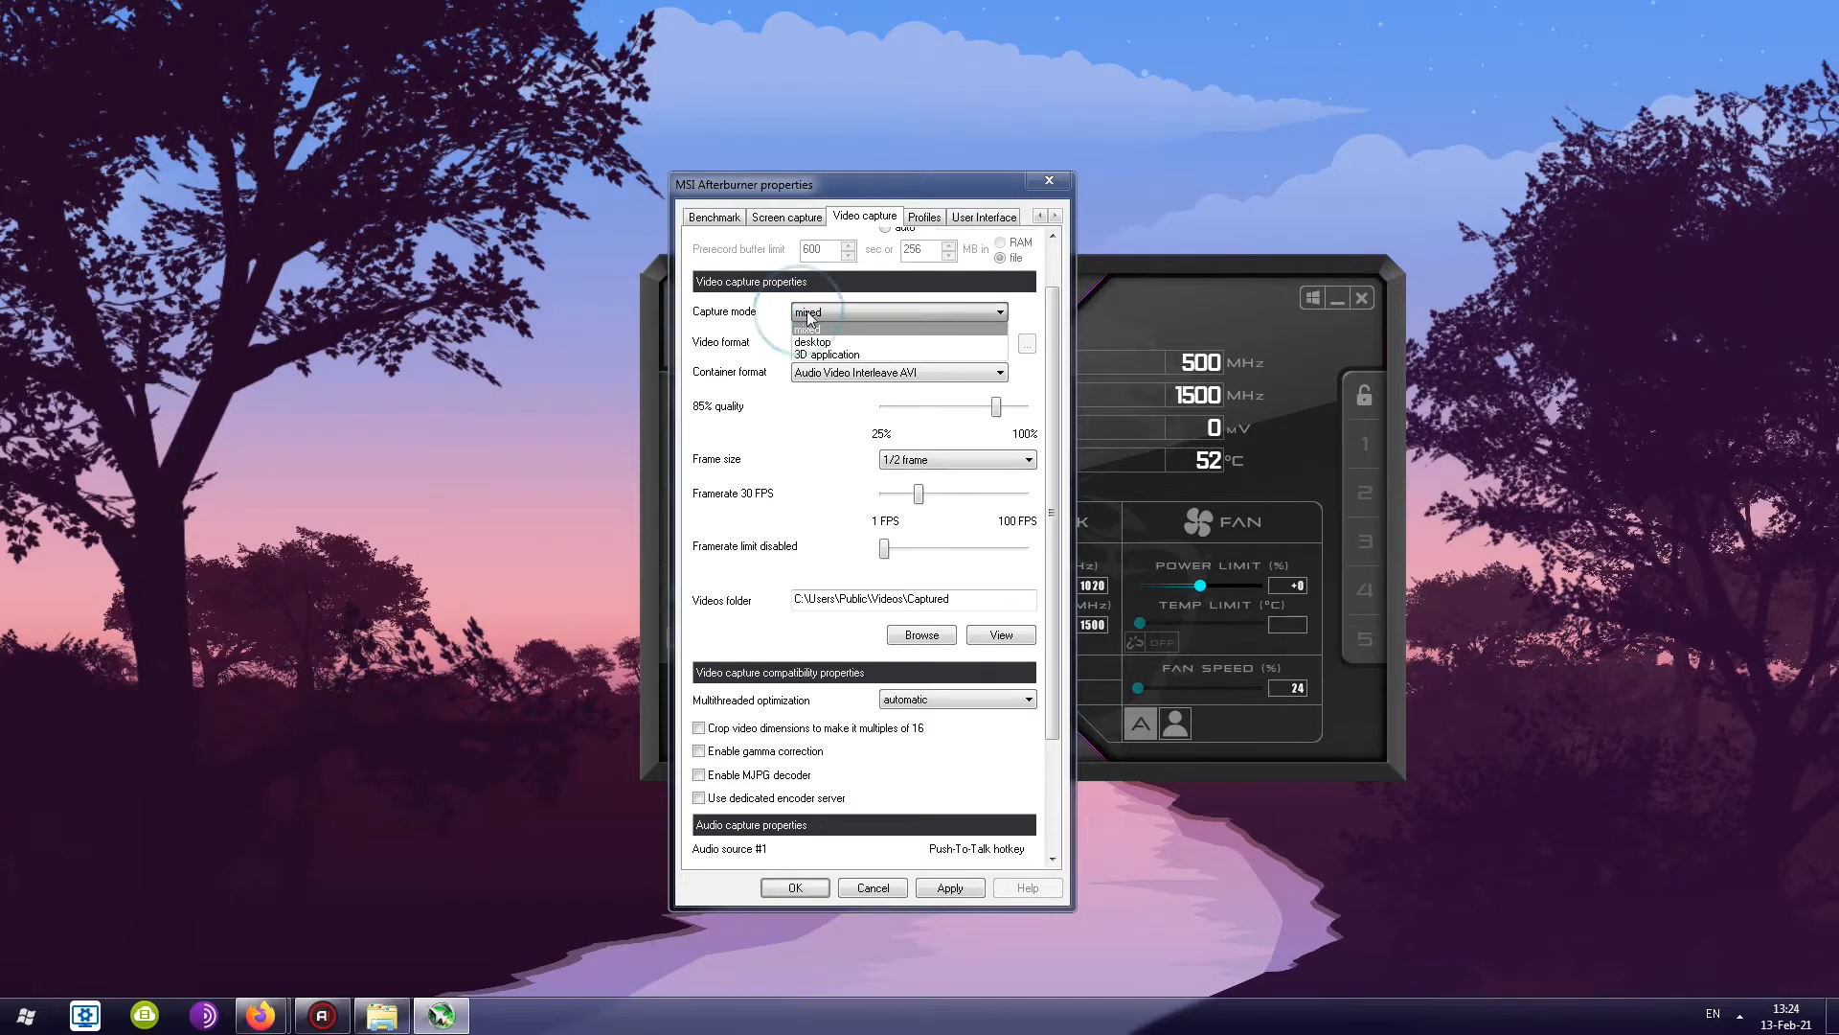
left_click(832, 355)
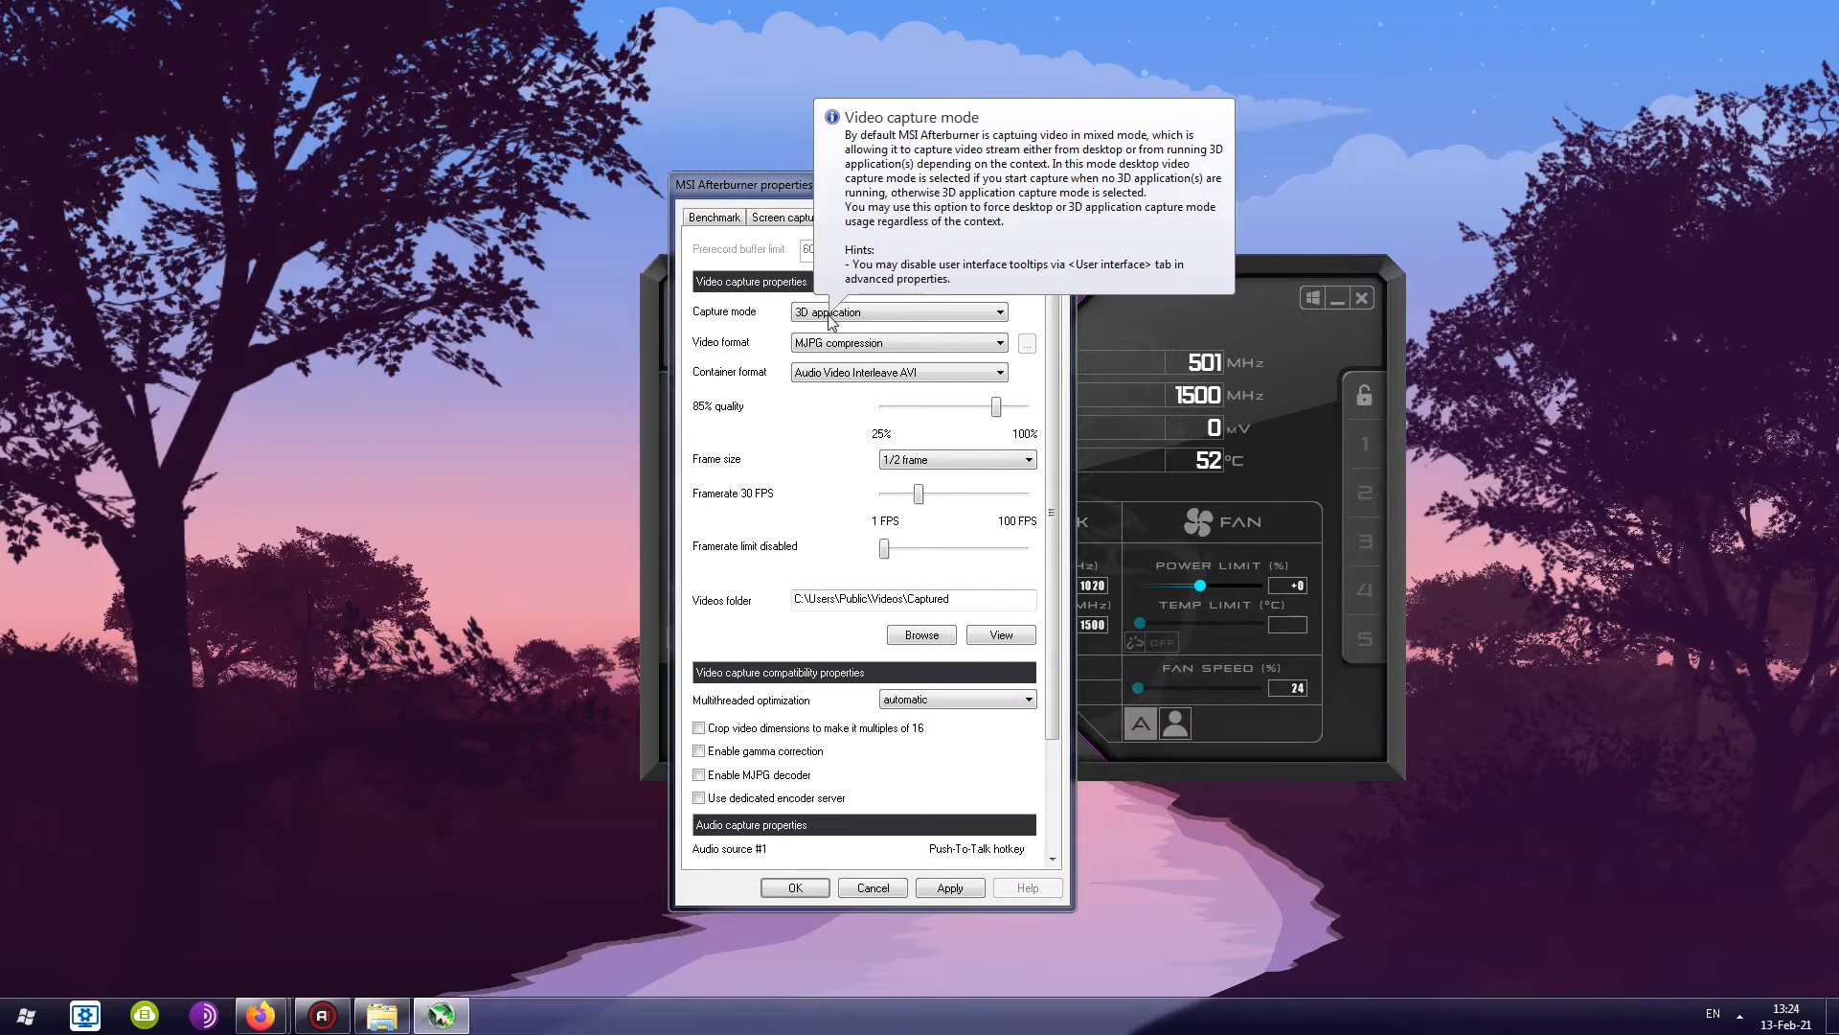
left_click(824, 314)
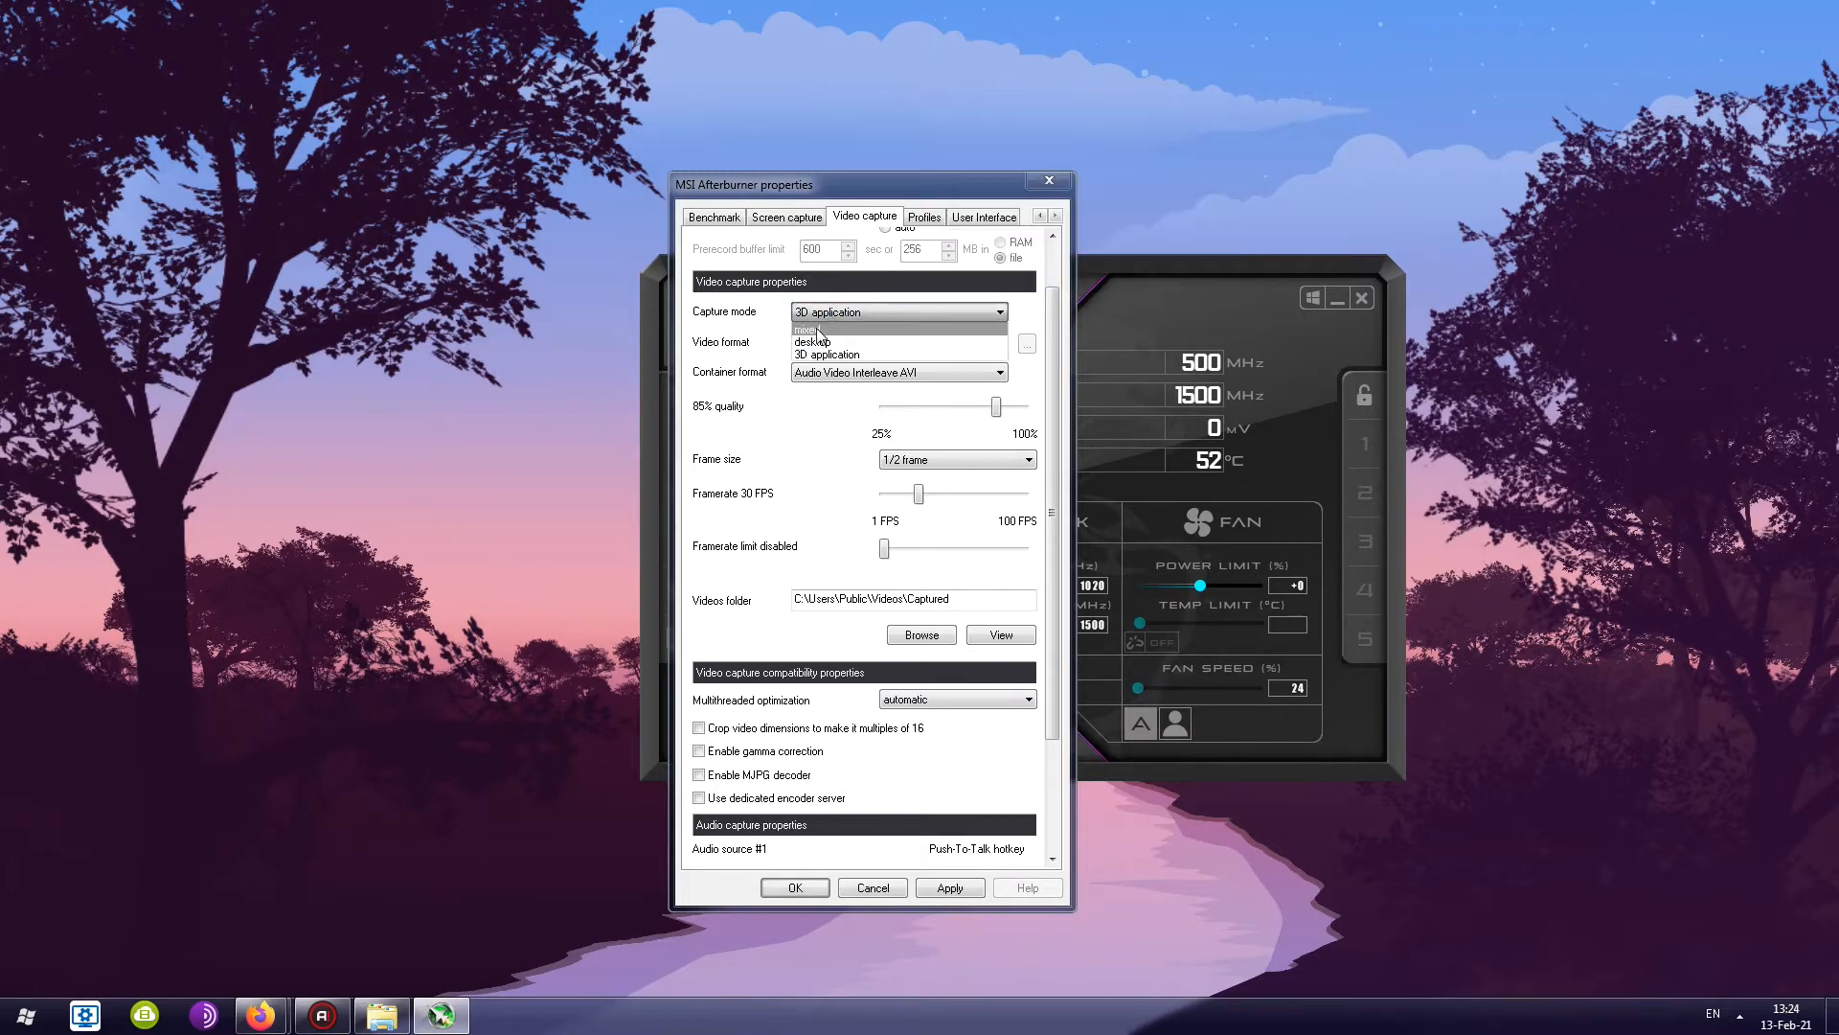
left_click(843, 354)
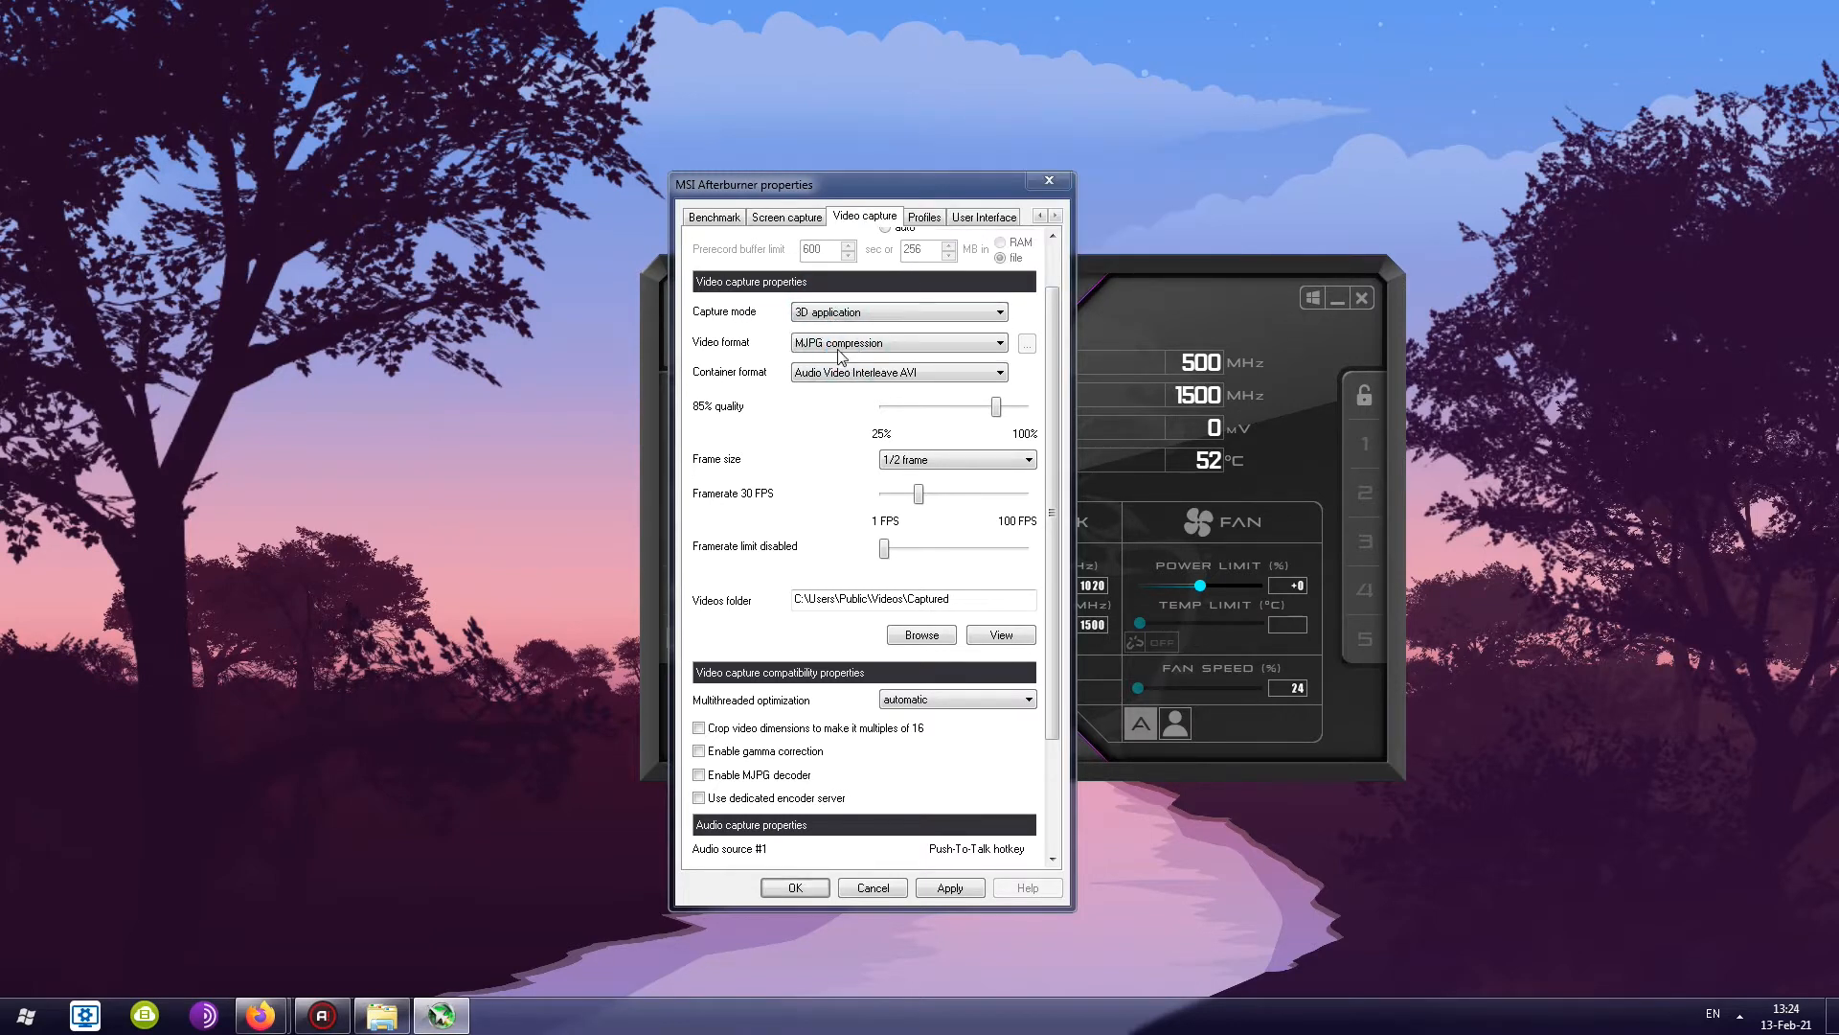
Choose MJPG compression as the video format and Audio Video Interleave AVI as the container format
left_click(827, 347)
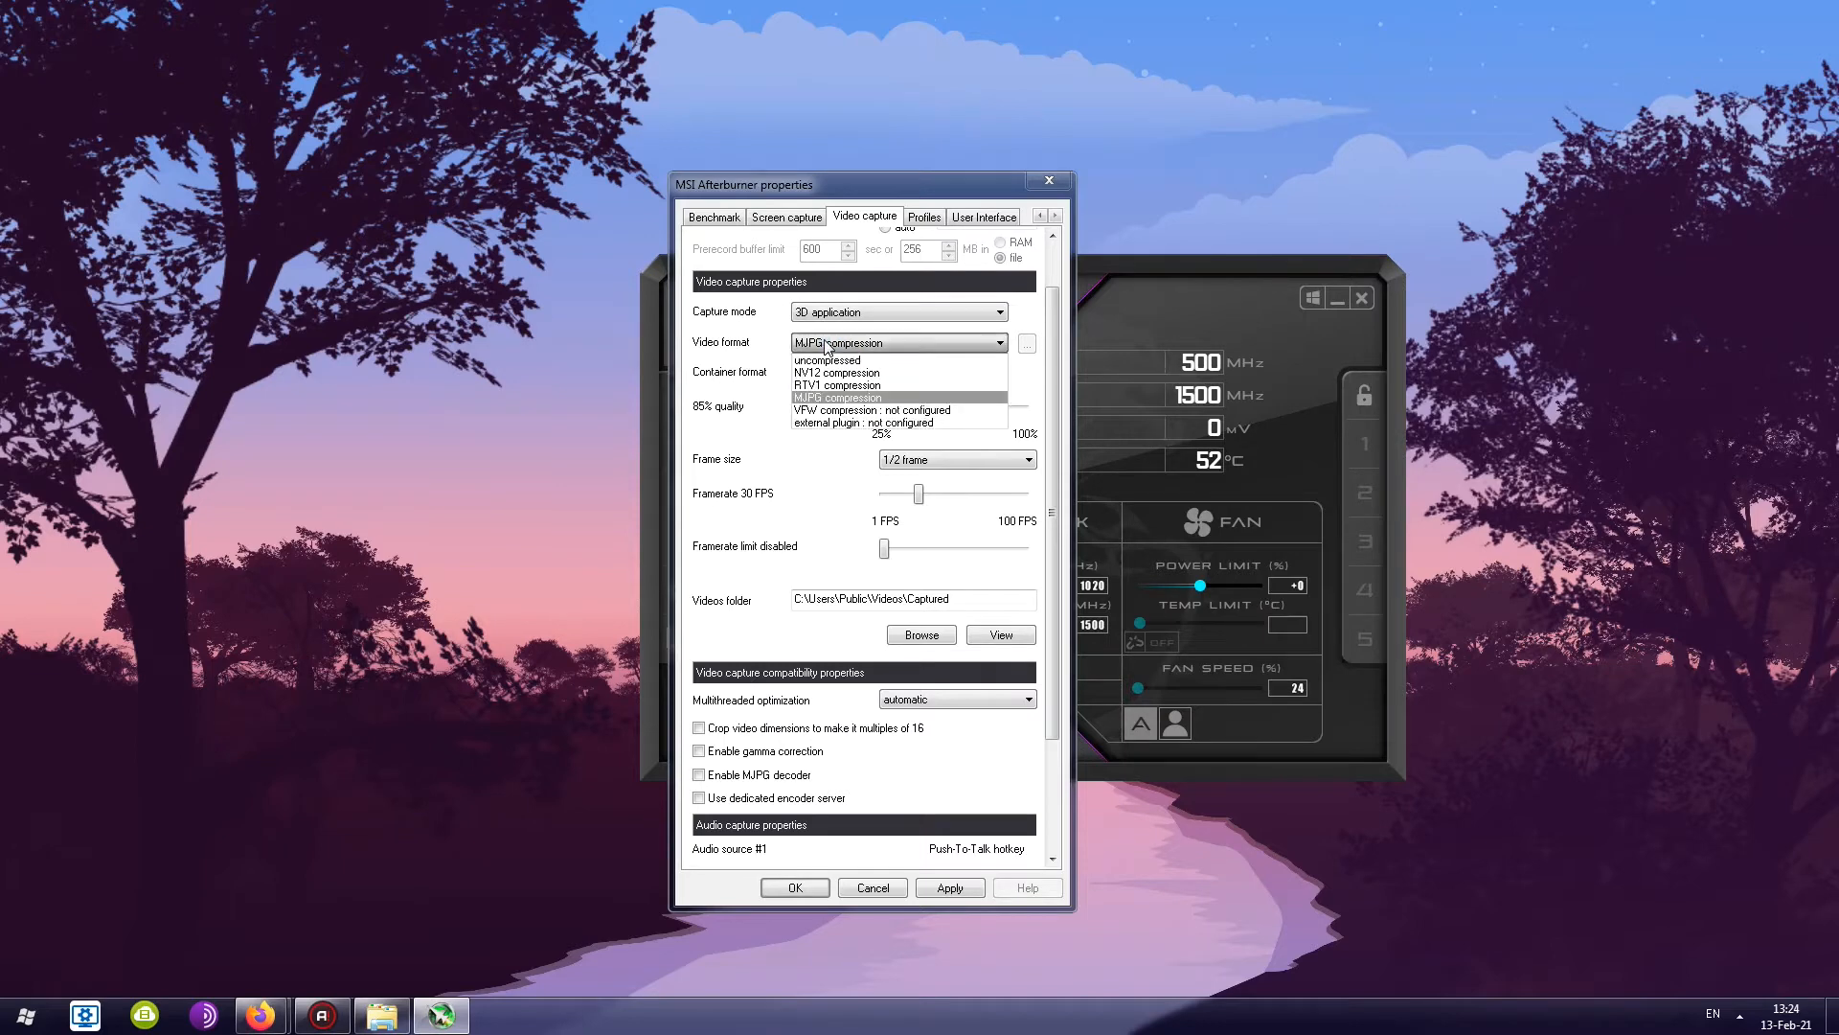
left_click(840, 400)
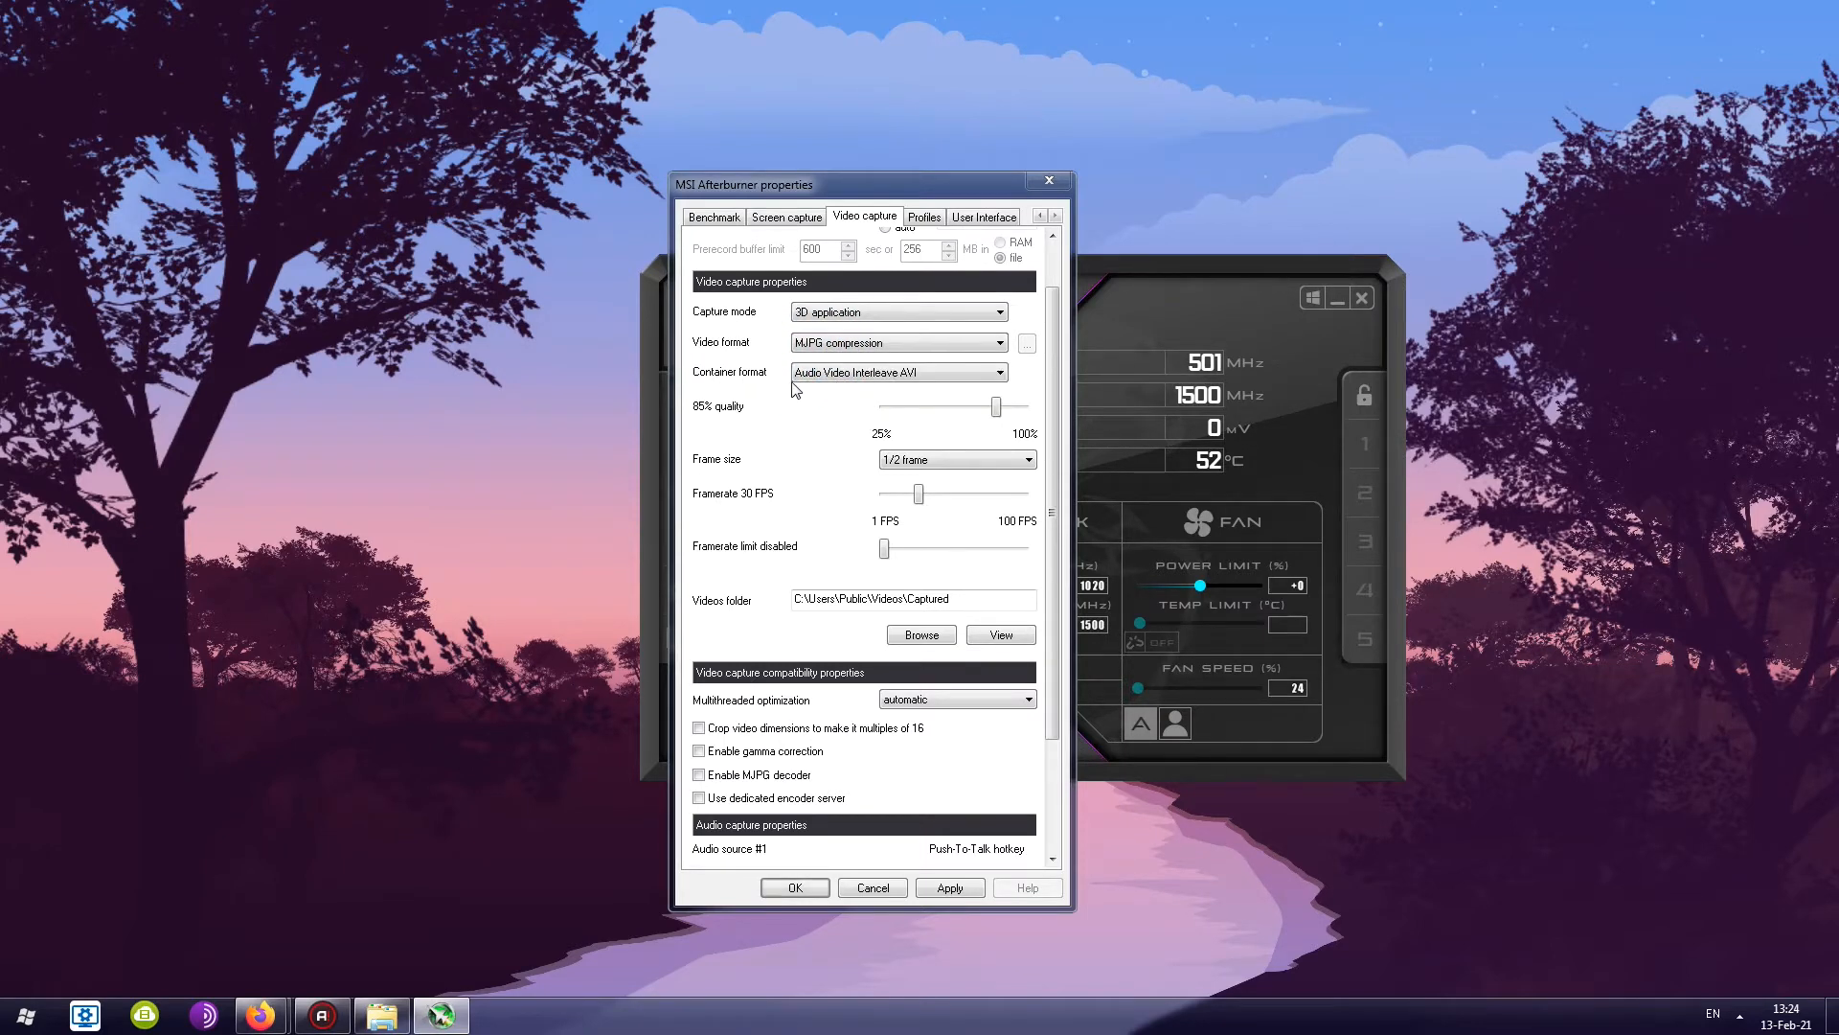
left_click(862, 373)
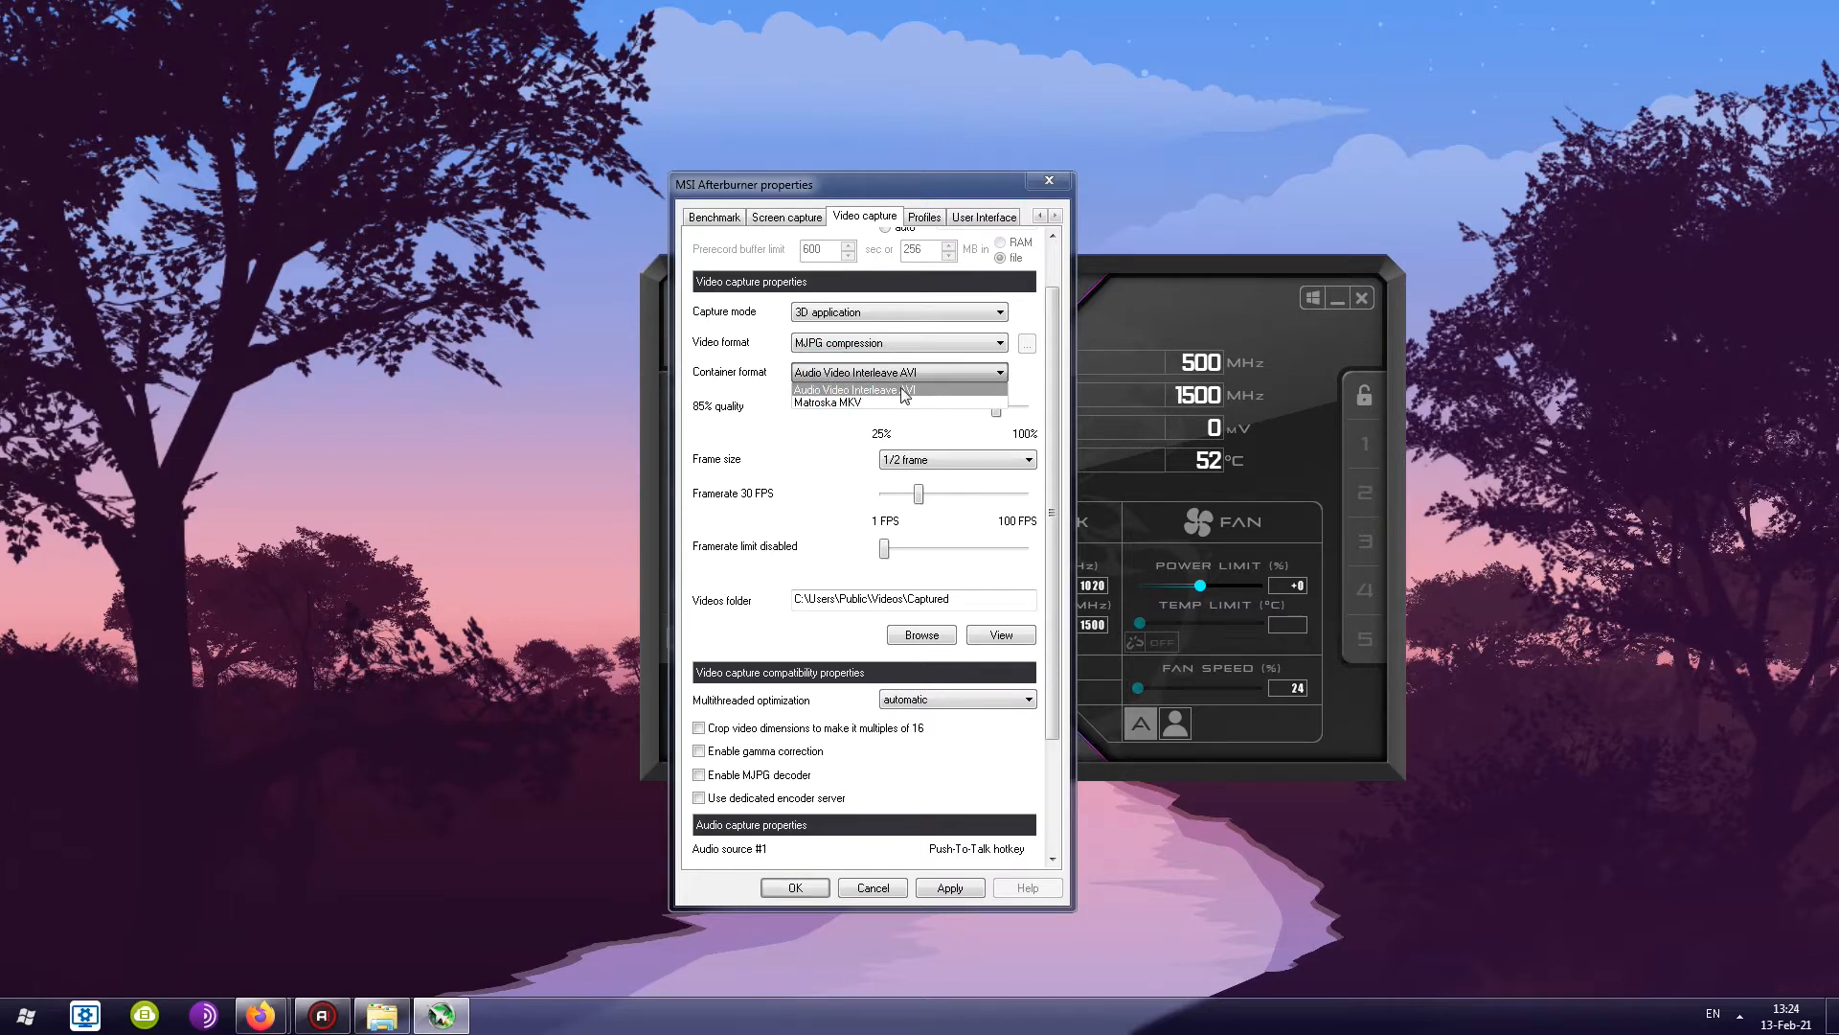
left_click(906, 389)
left_click(910, 372)
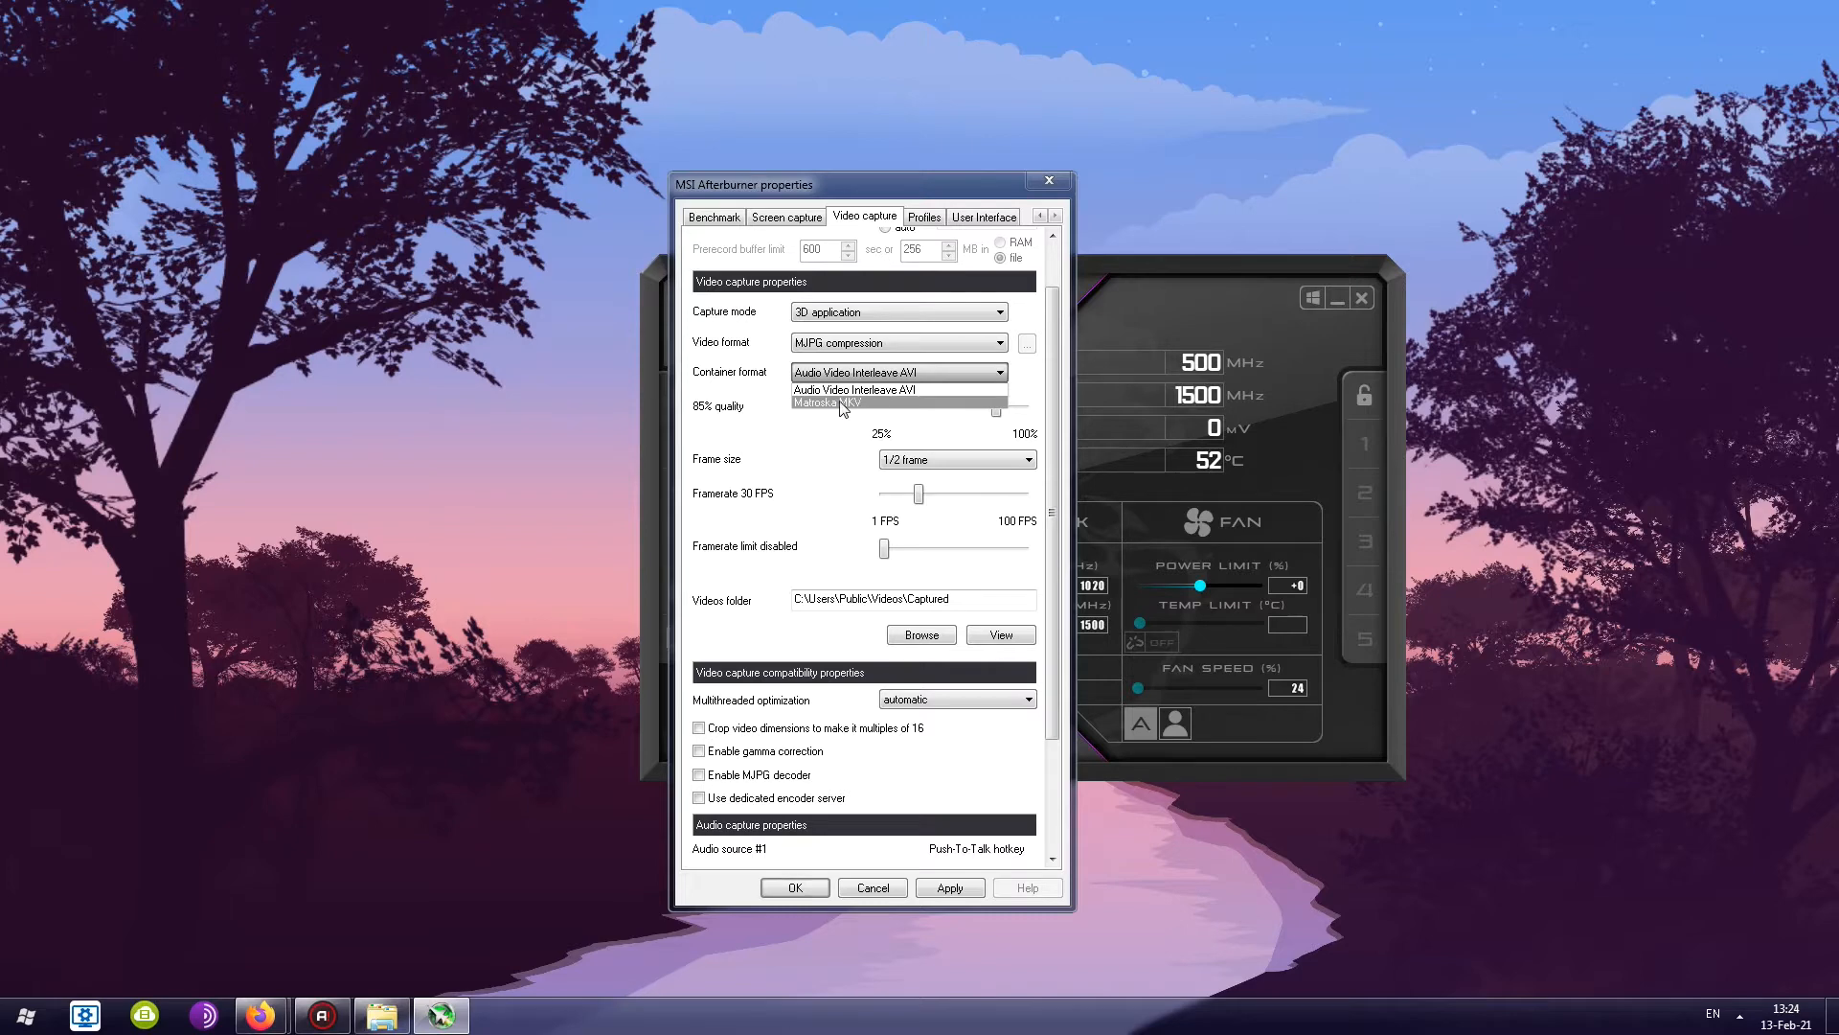
left_click(922, 396)
Set the video capture quality to 100% and the frame size to full frame
scroll(1051, 415, "down", 1)
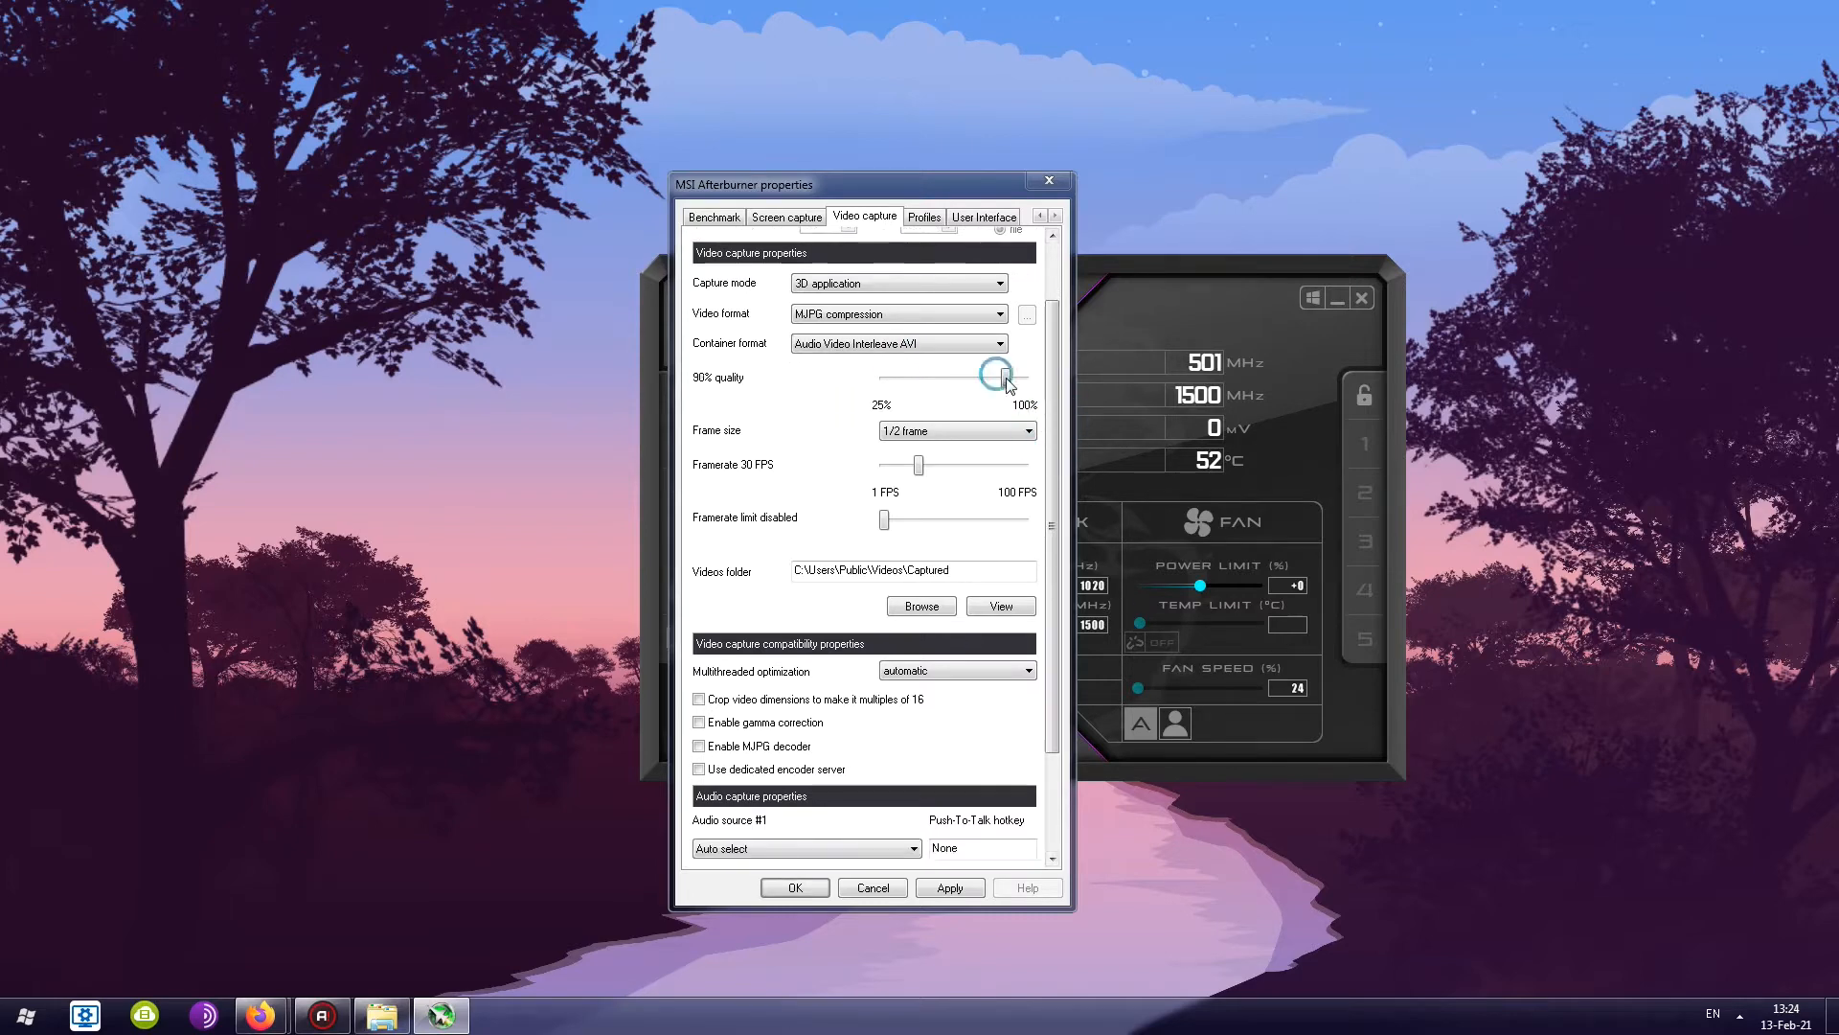
left_click_drag(996, 377, 1024, 377)
scroll(1052, 412, "down", 1)
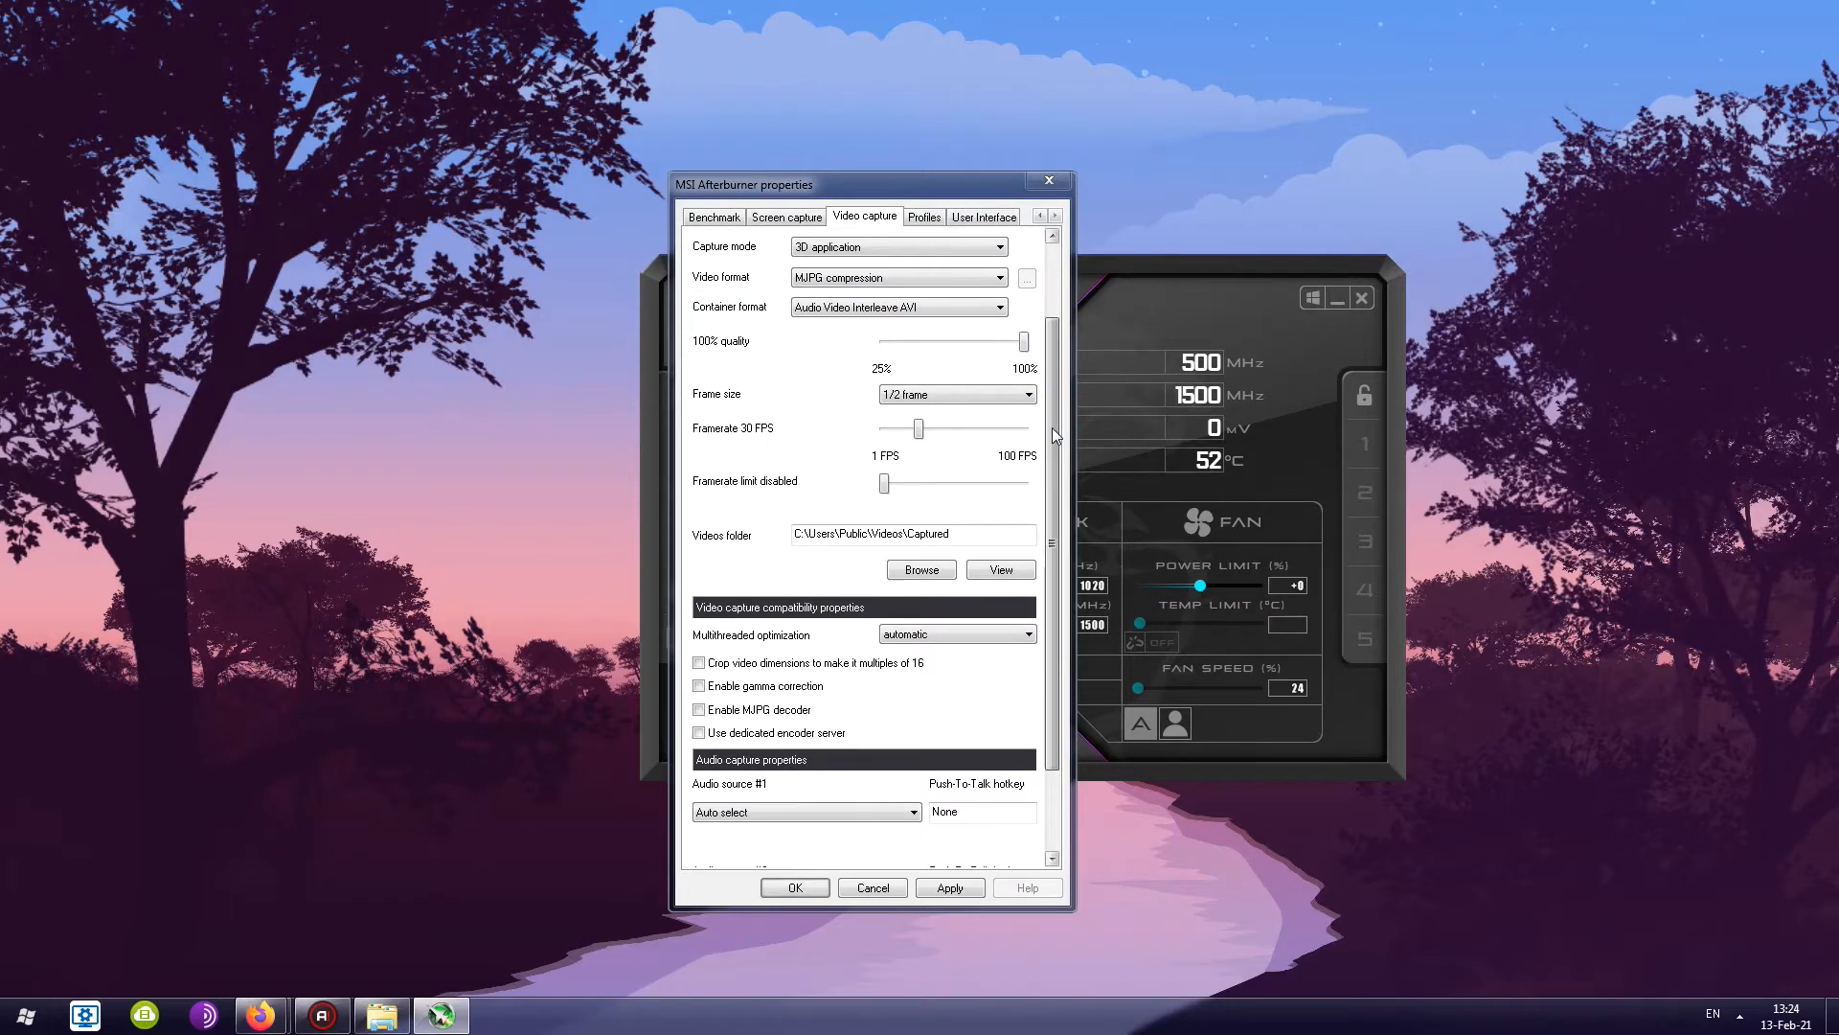
left_click(948, 393)
left_click(913, 410)
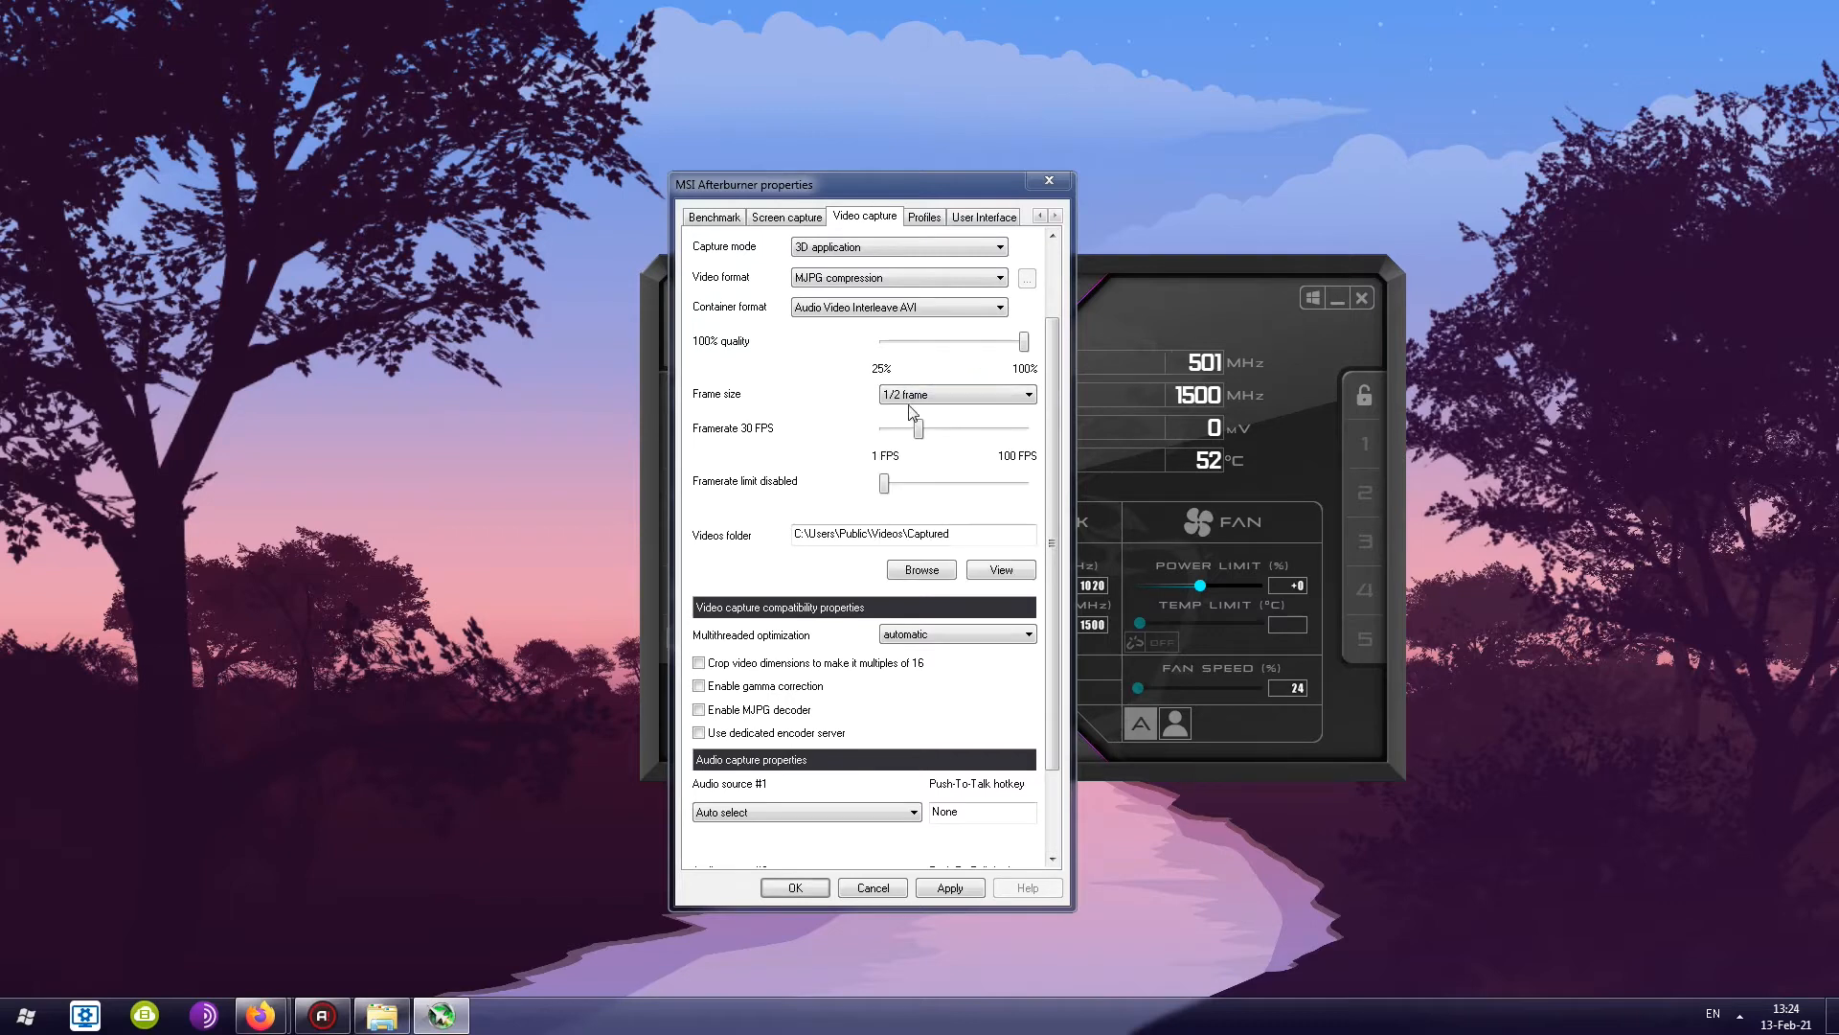
mouse_move(911, 406)
left_click(919, 397)
left_click(905, 378)
left_click(958, 393)
left_click(905, 426)
left_click(921, 396)
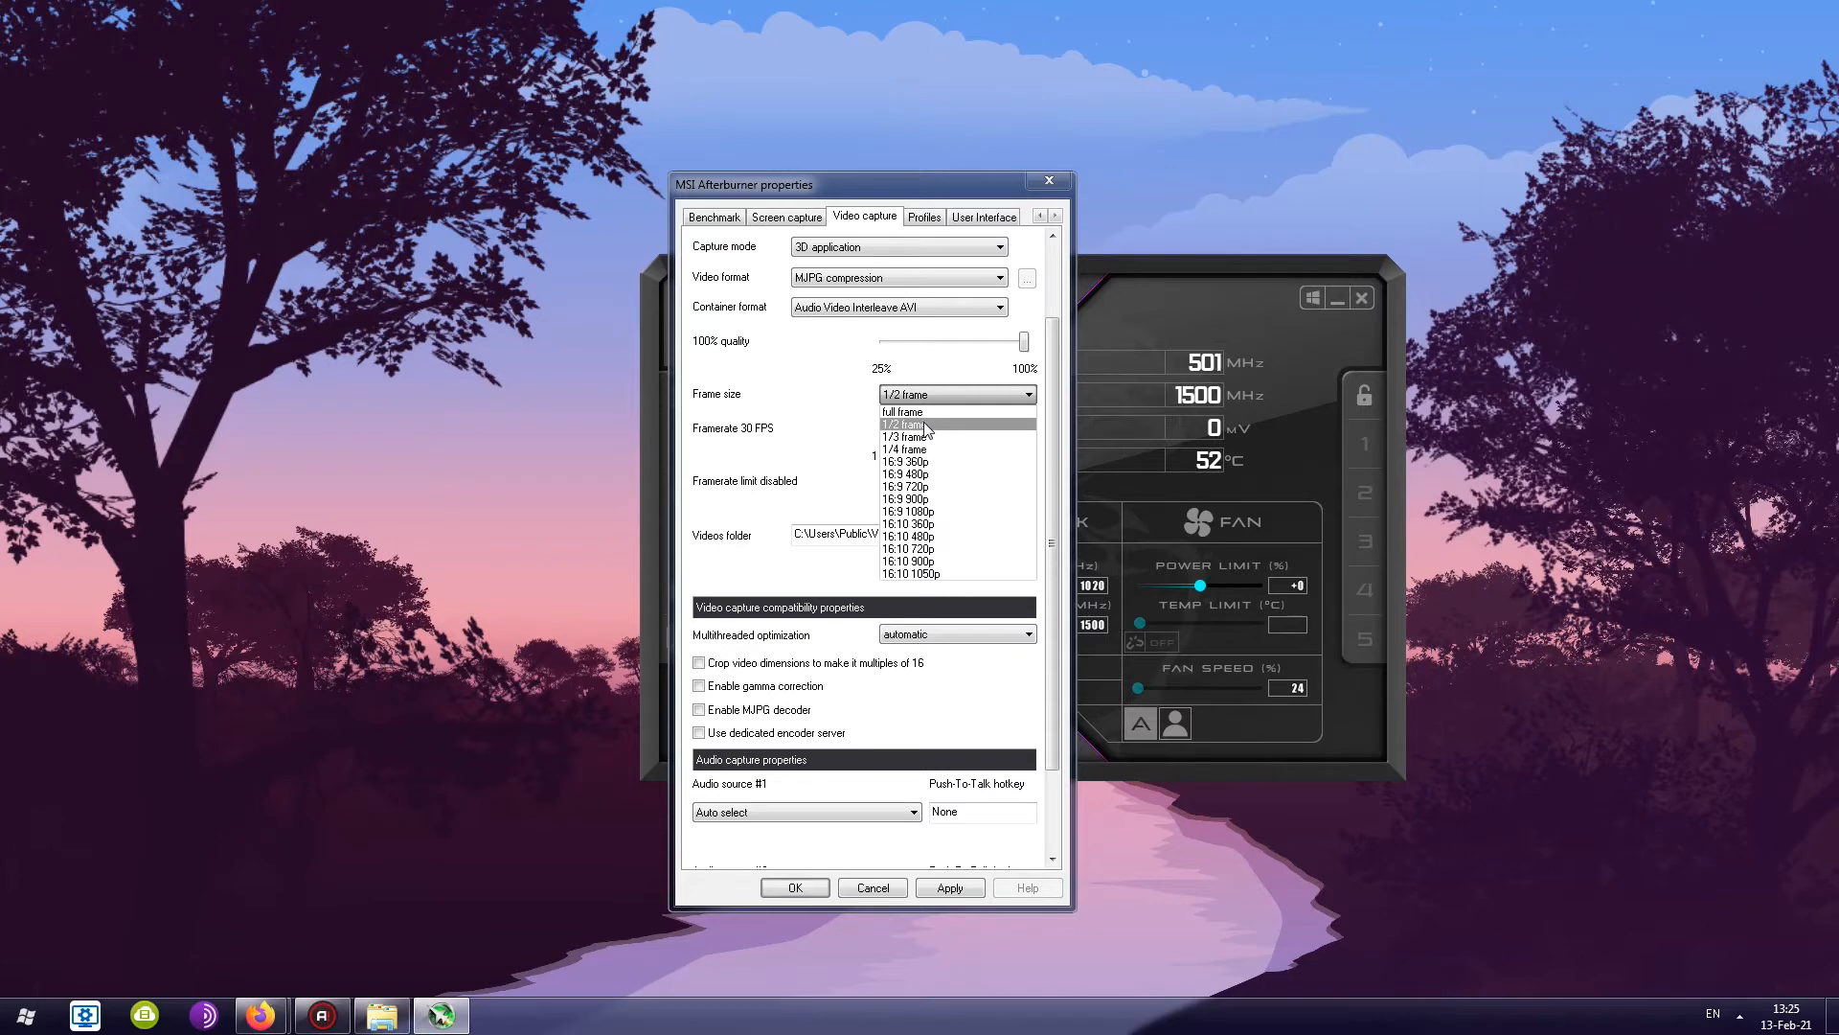
left_click(913, 411)
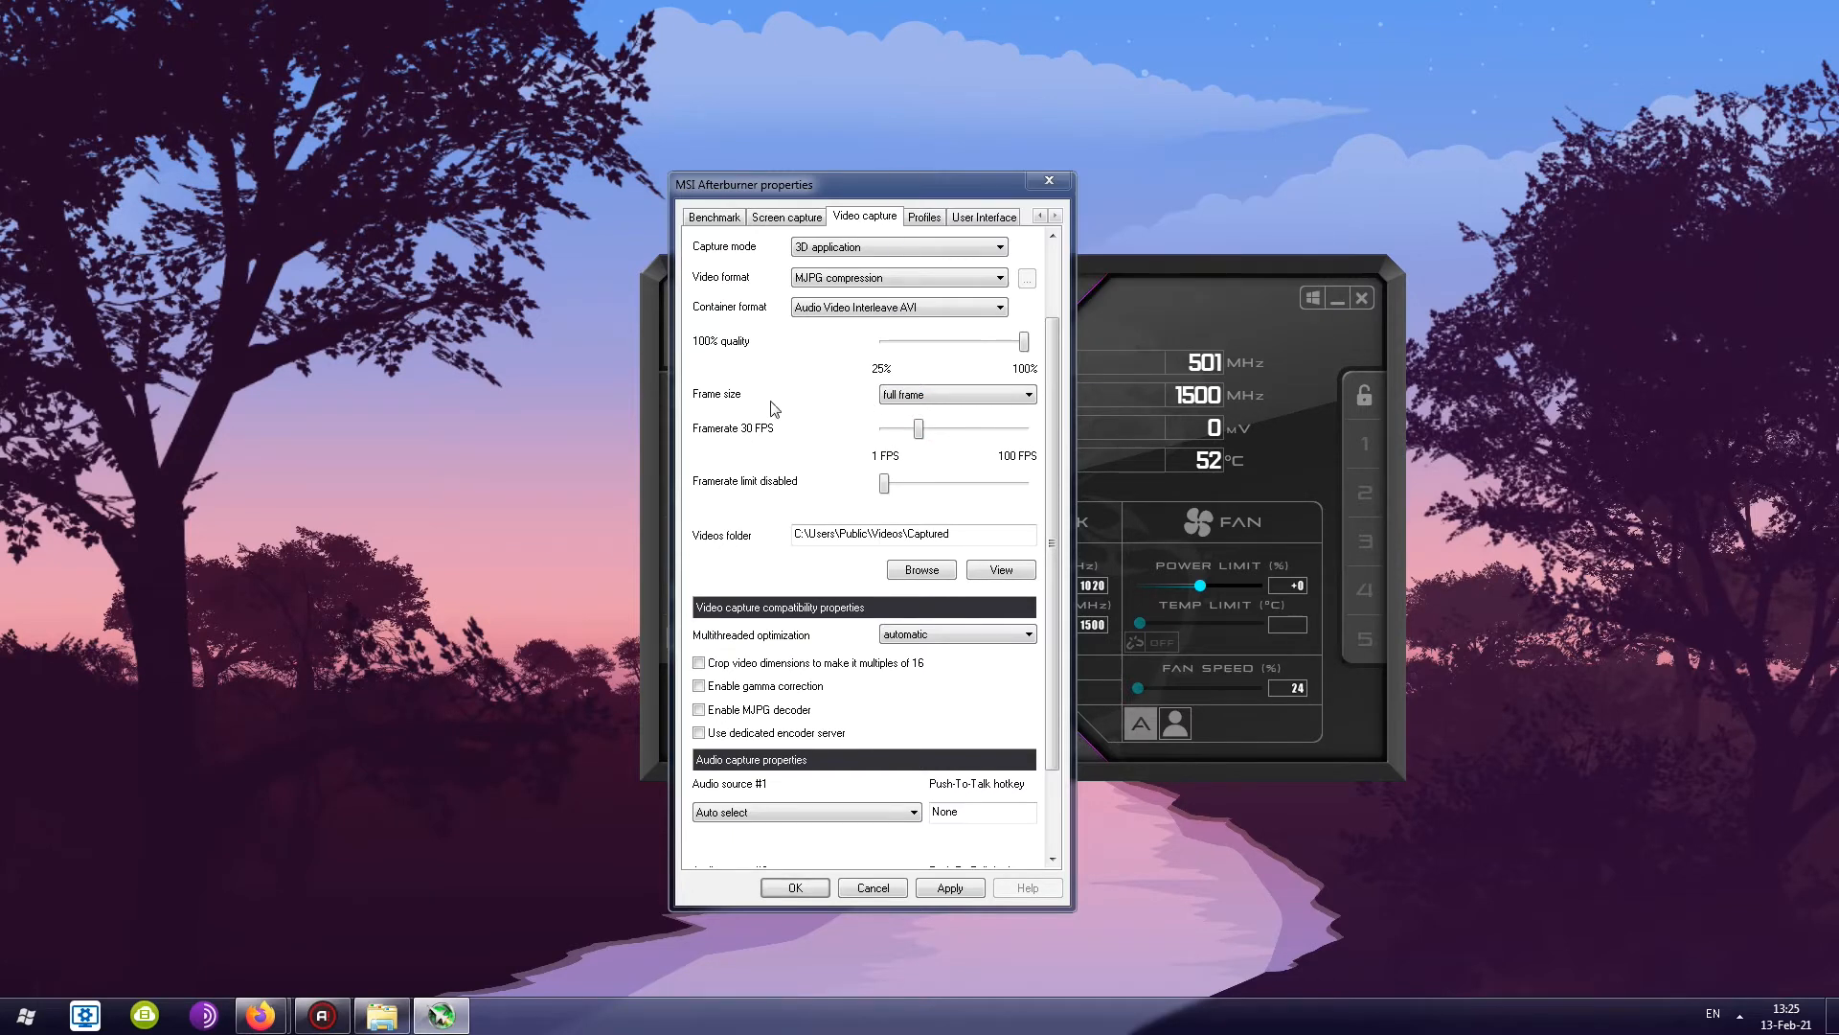
Check the frame size choices, keeping full frame, and set the capture framerate to 60 FPS
left_click(927, 395)
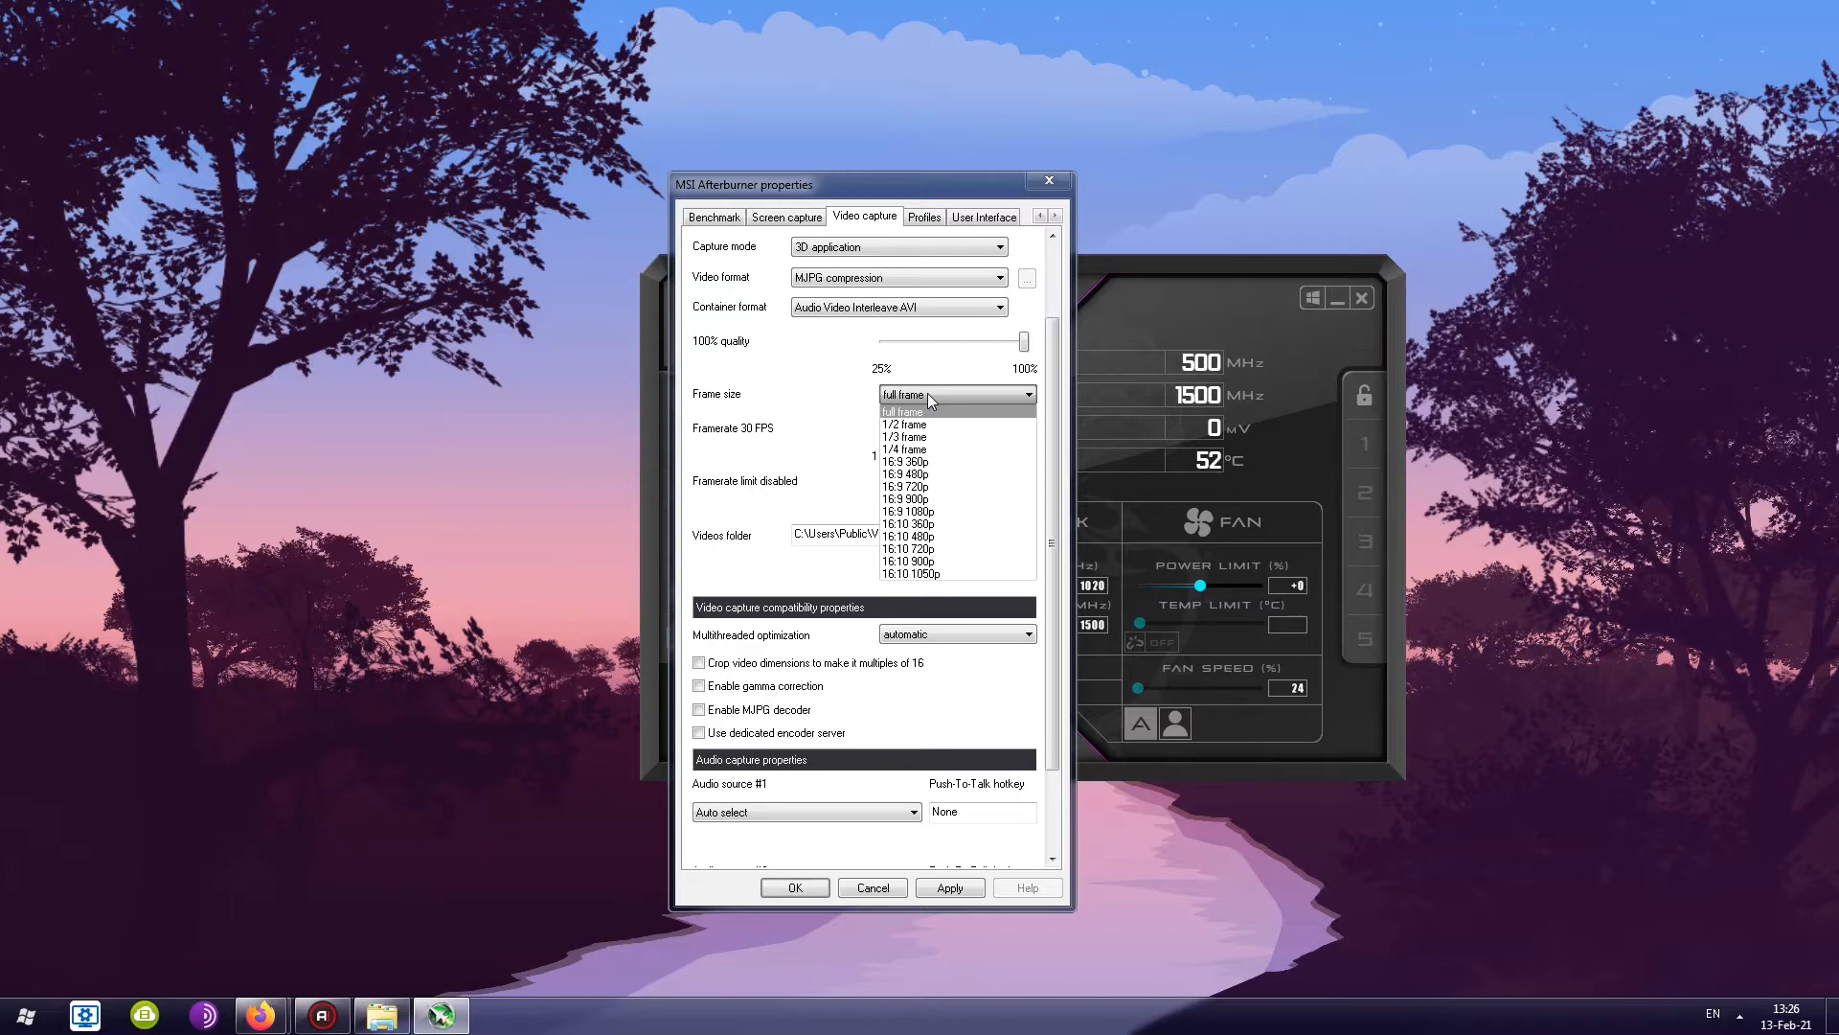
left_click(927, 393)
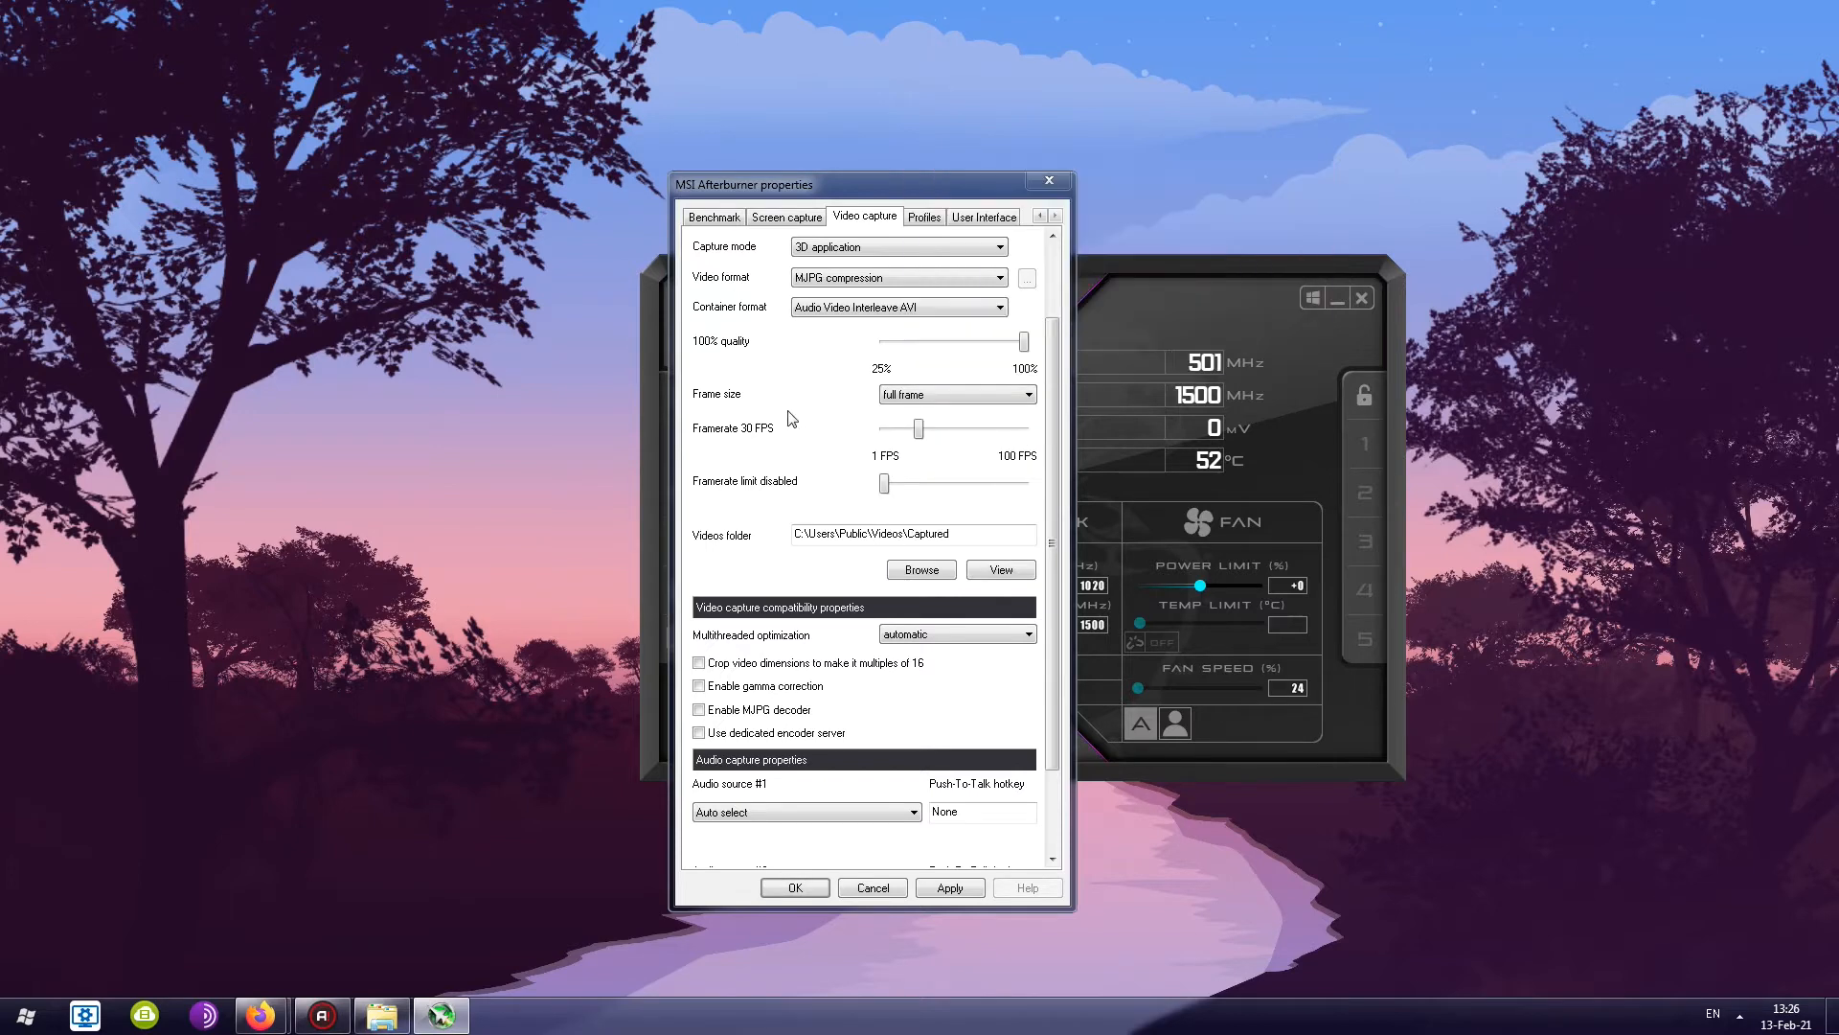
left_click(925, 397)
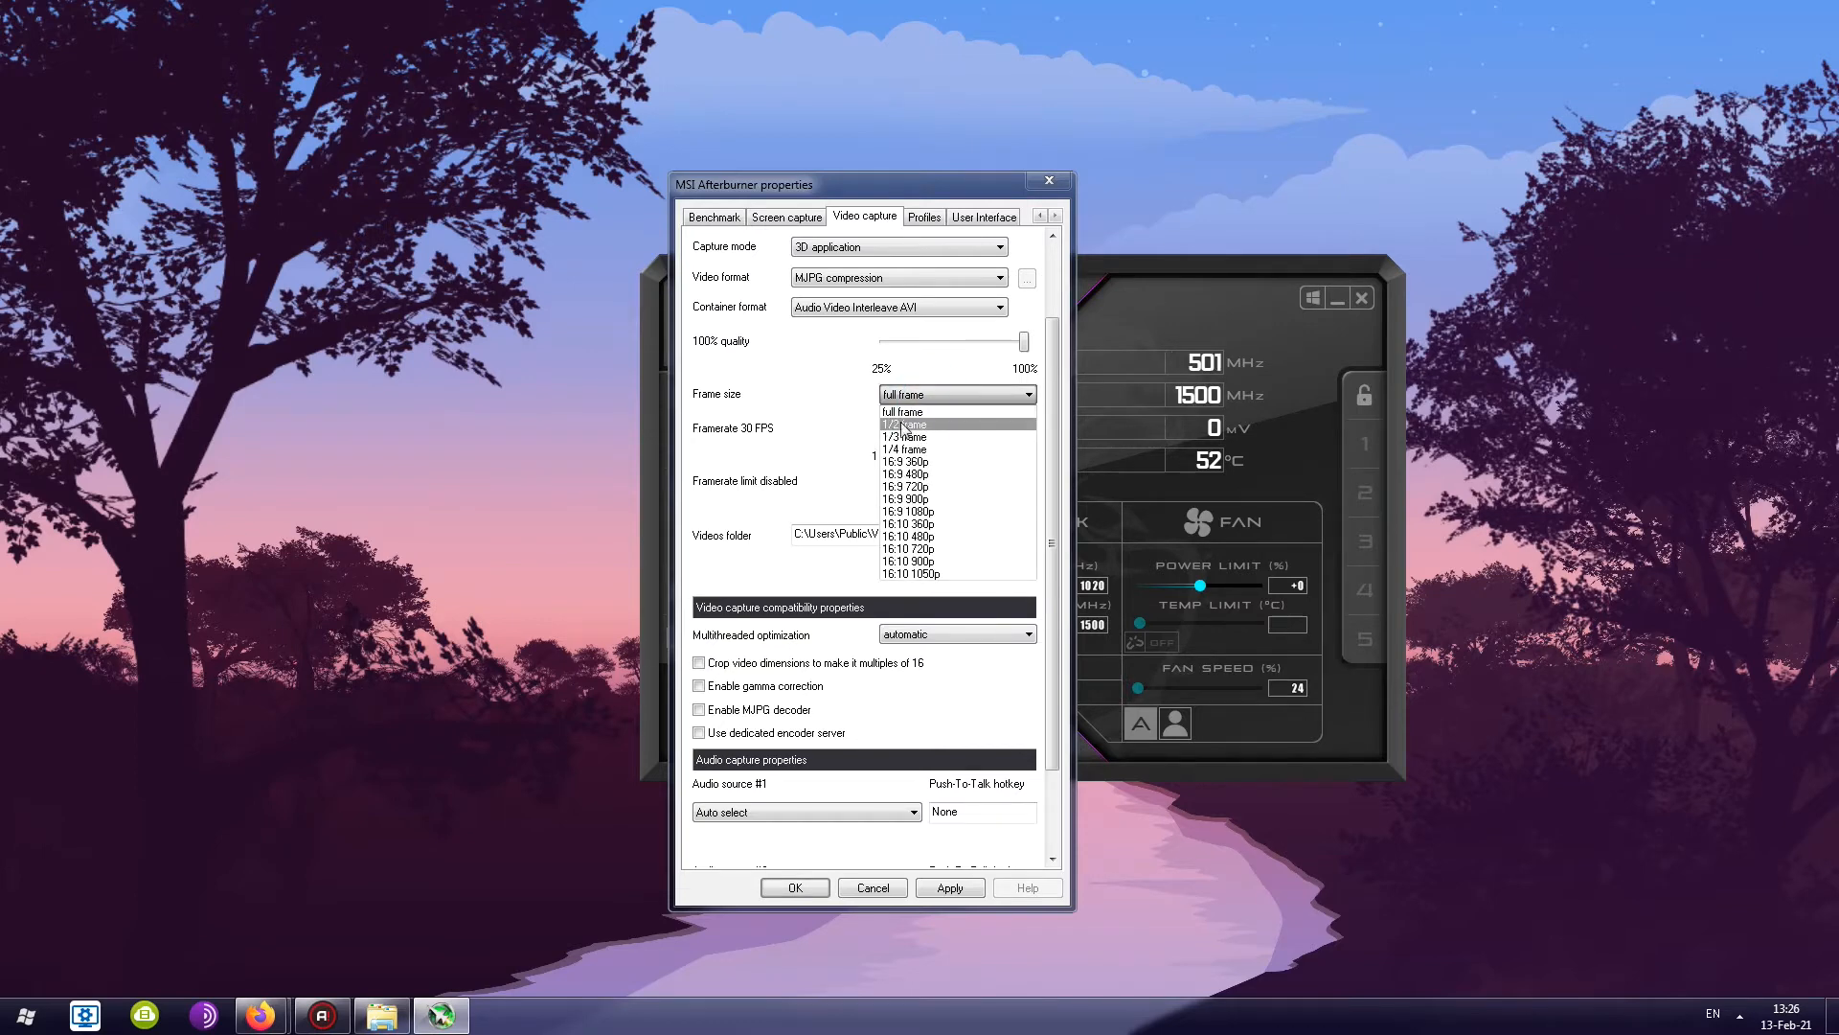
left_click(904, 412)
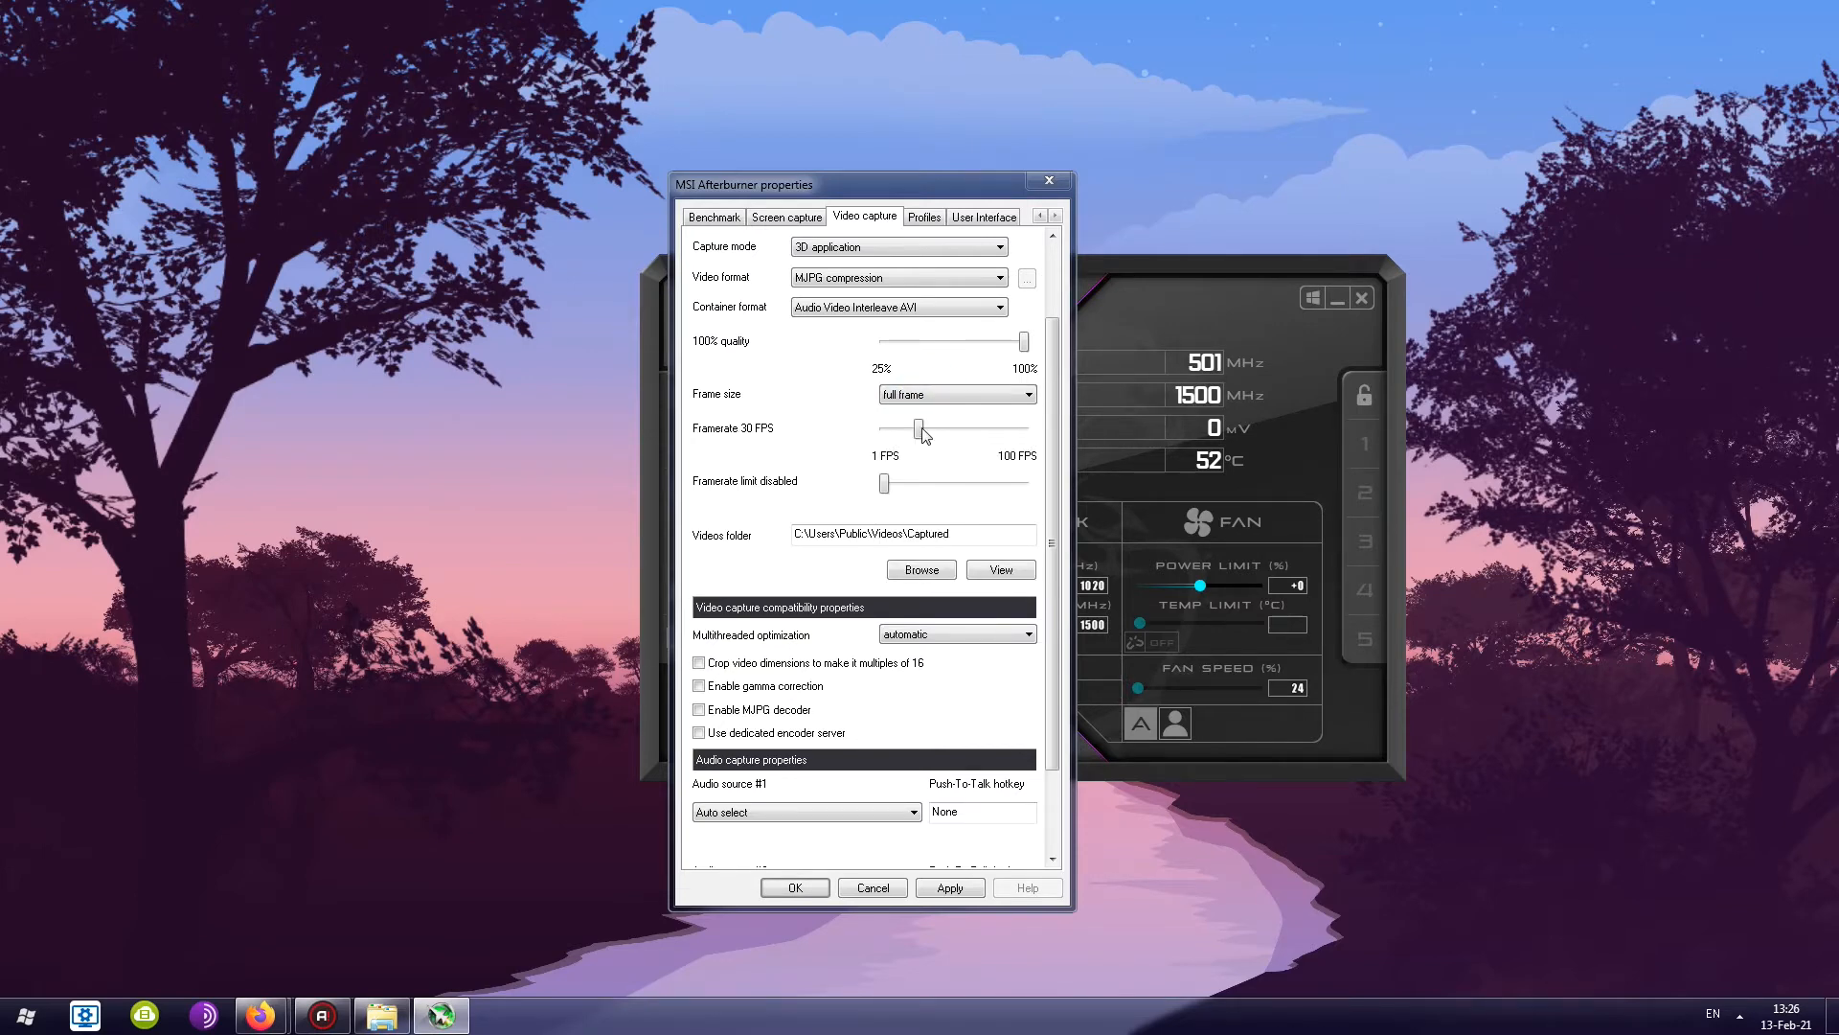
left_click_drag(919, 429, 1073, 426)
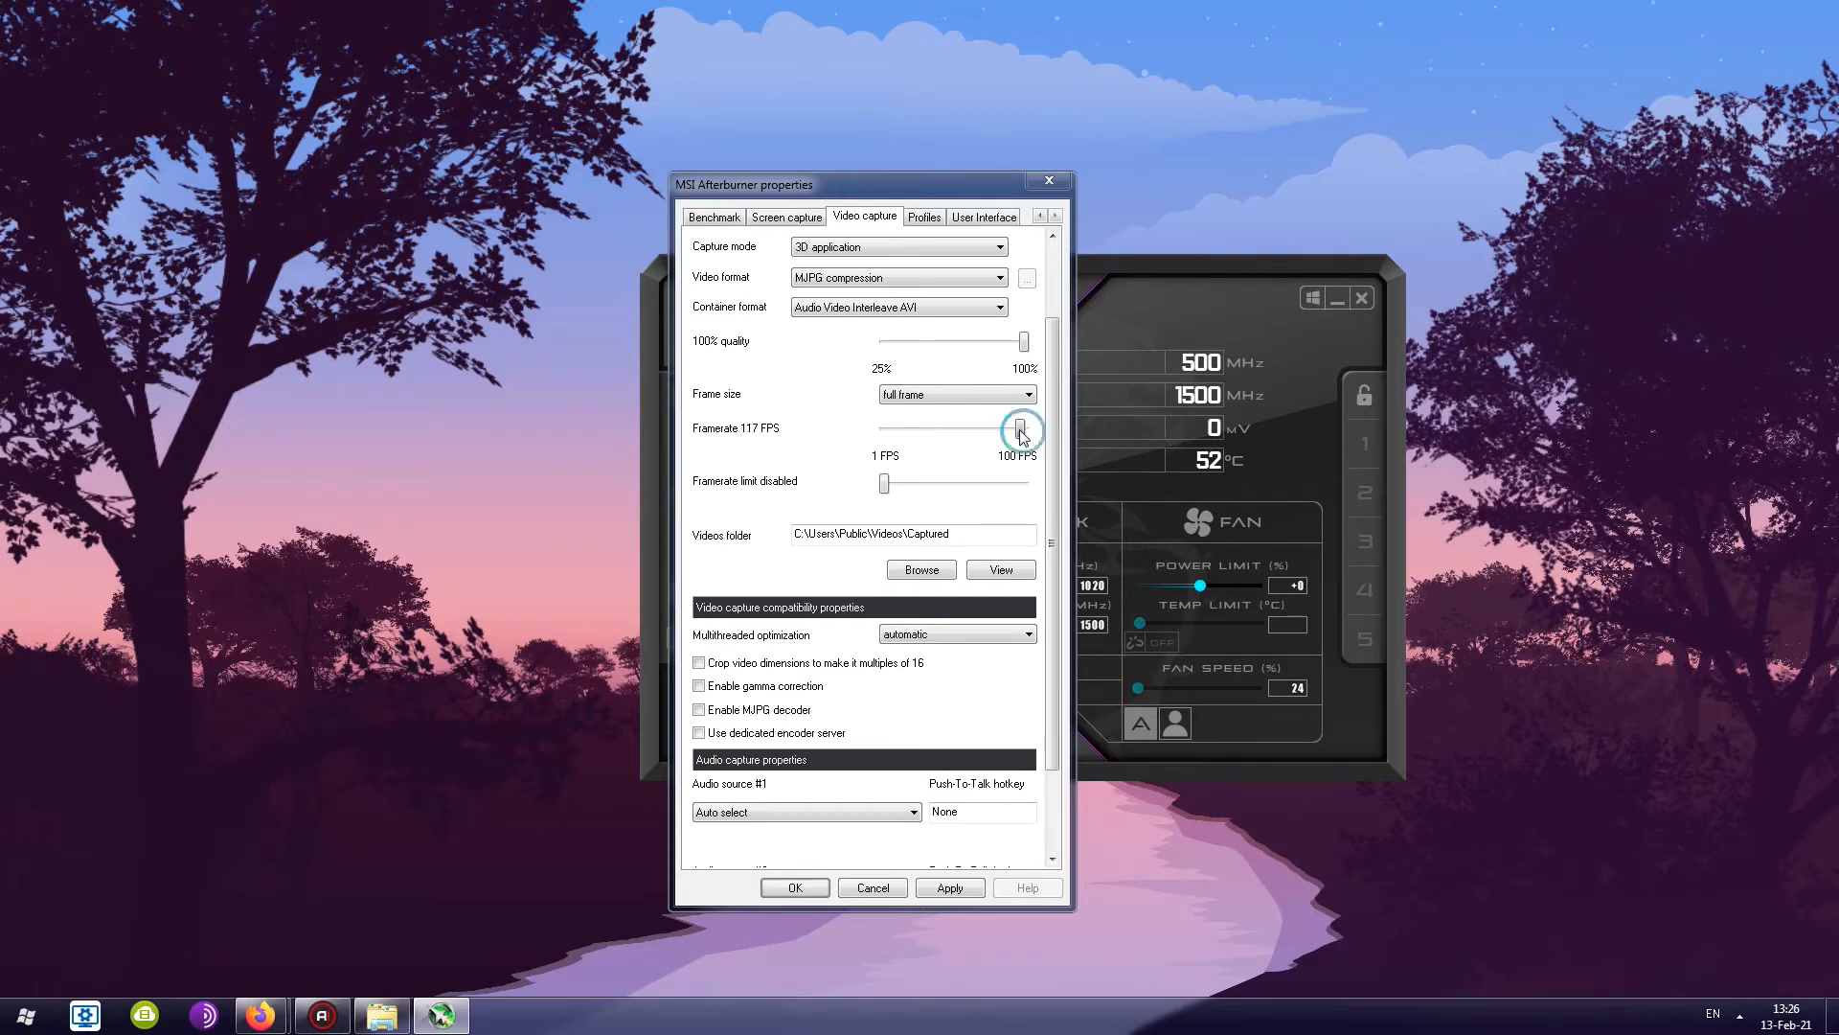
left_click_drag(1024, 429, 954, 433)
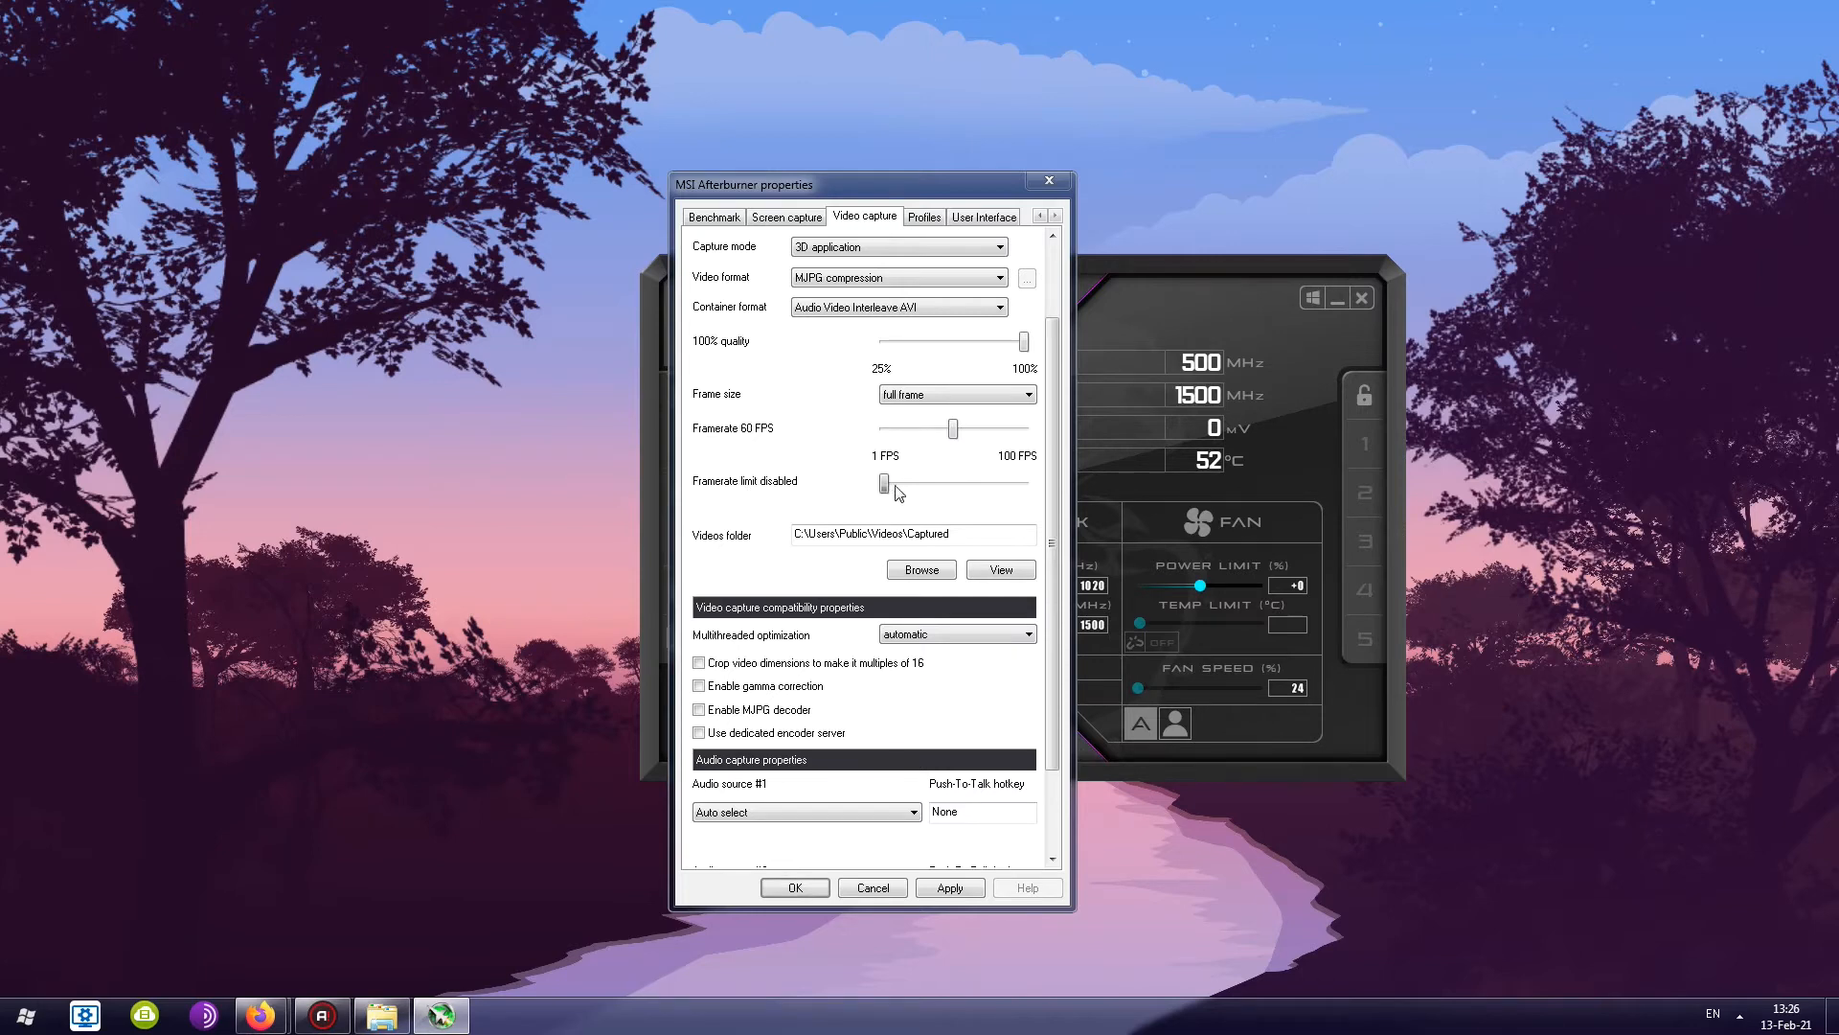
Examine the folder path for captured videos and the video capture compatibility options
scroll(843, 441, "down", 2)
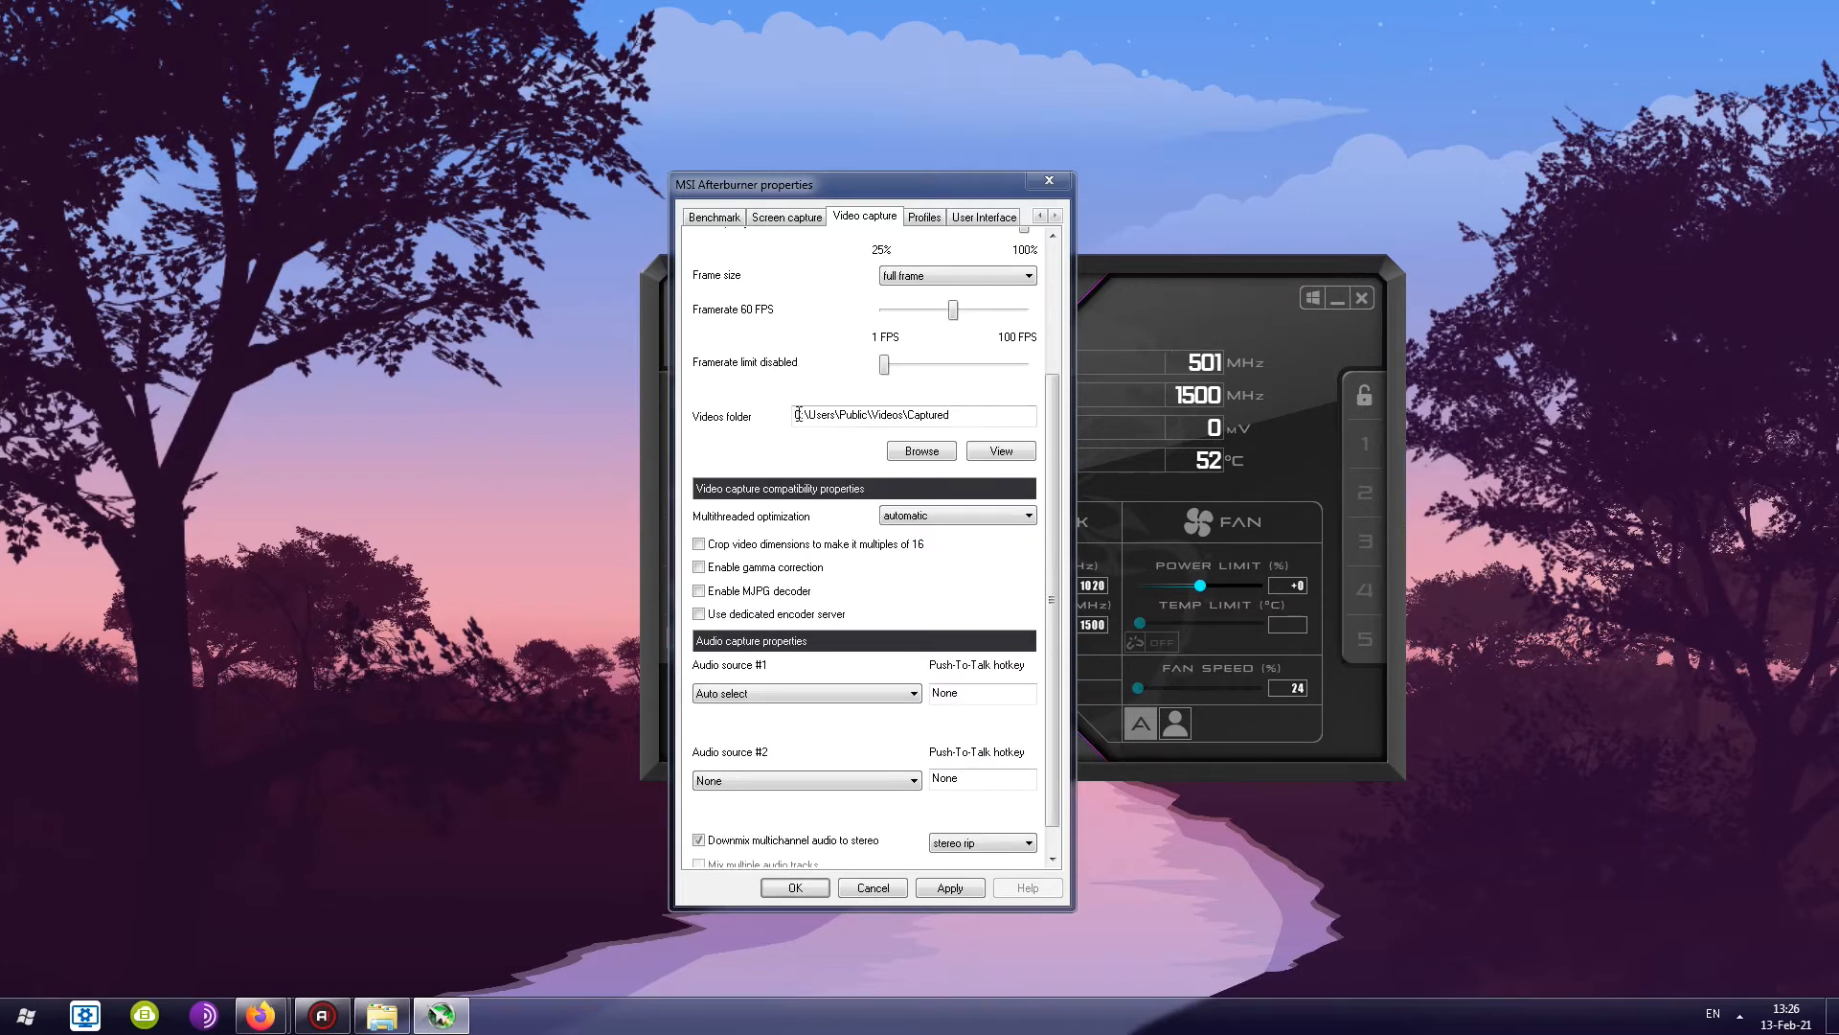
left_click_drag(949, 415, 794, 415)
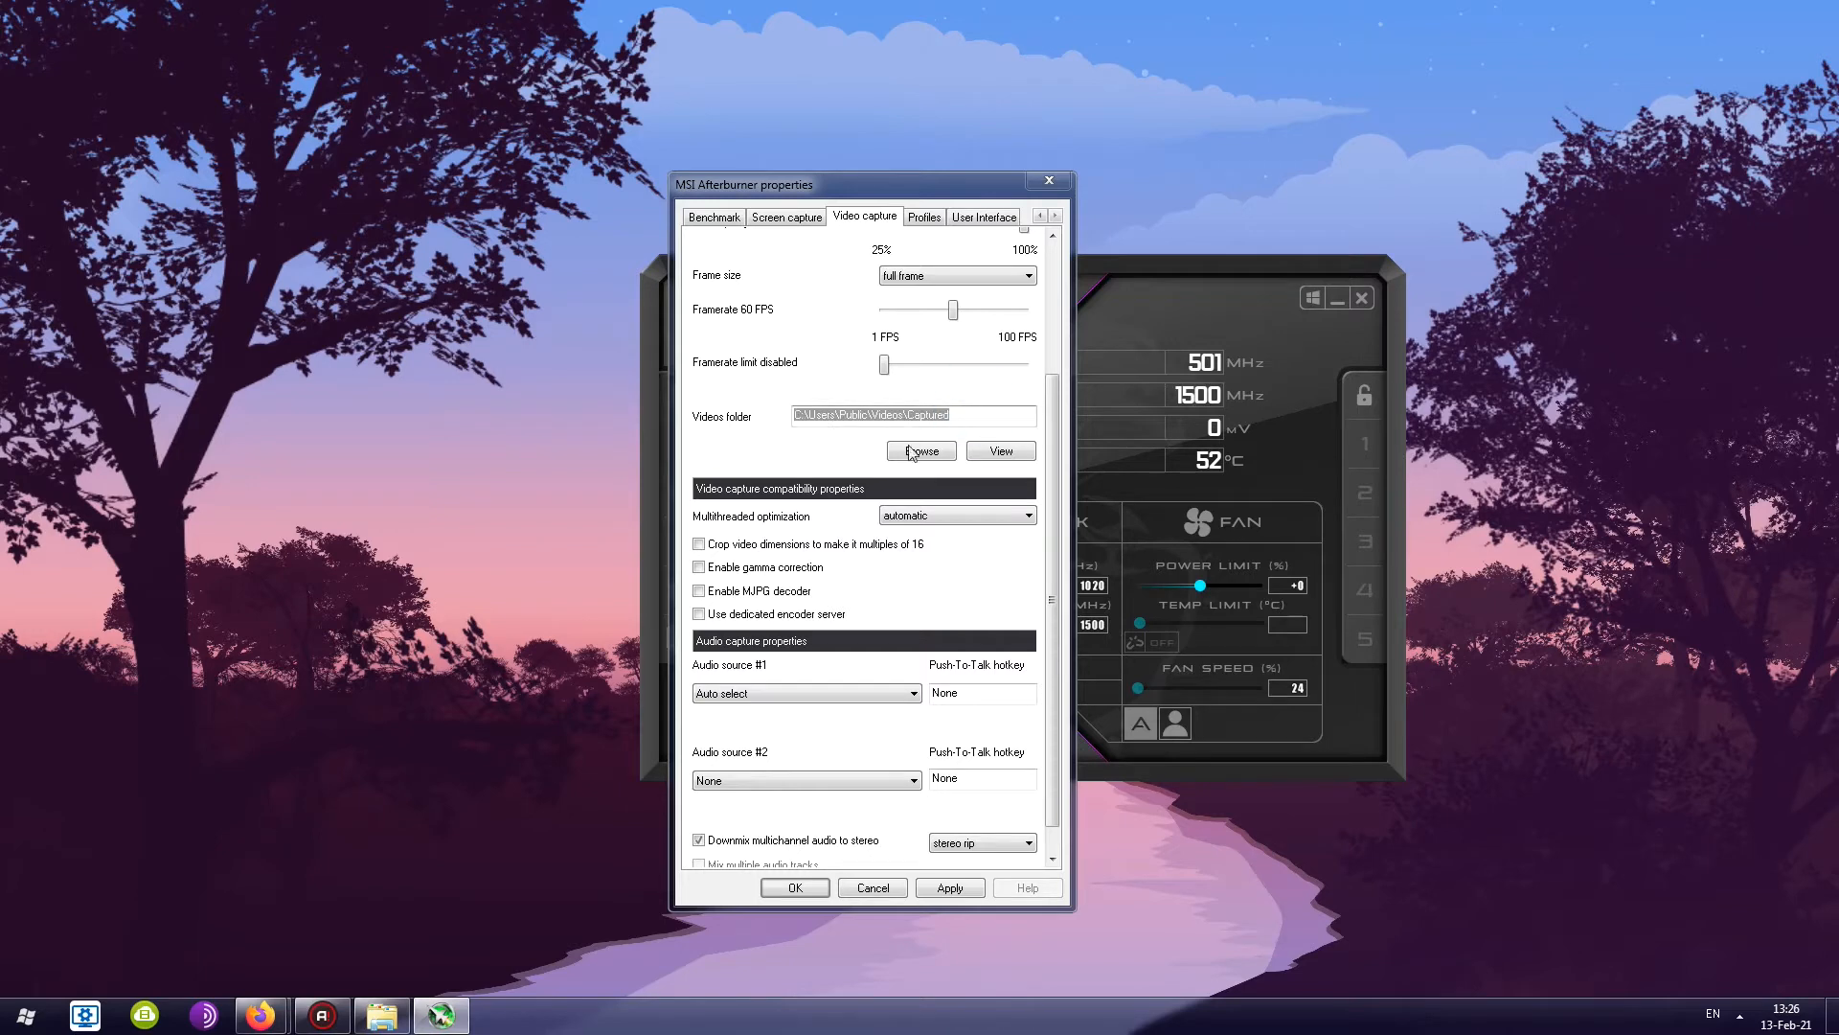
scroll(1052, 447, "down", 1)
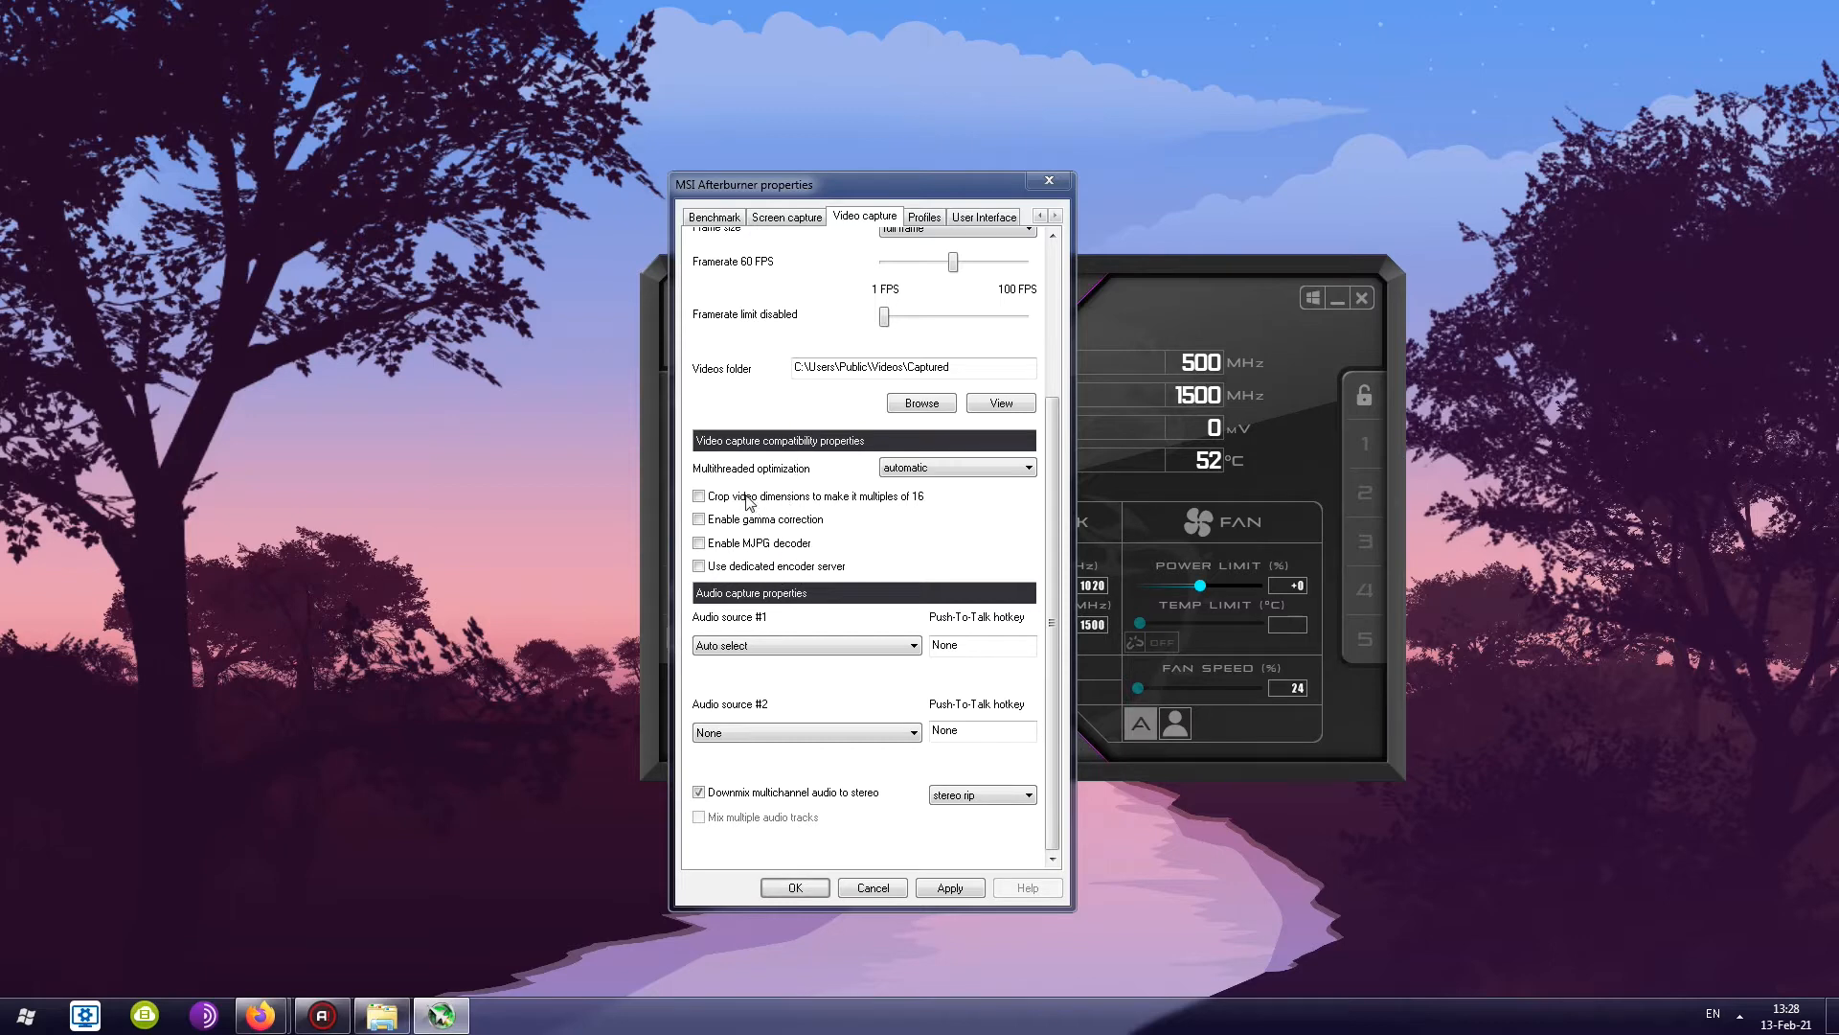
mouse_move(750, 505)
mouse_move(756, 576)
Compare the input devices offered by the DirectSound and WASAPI capture types for audio source #1
scroll(764, 651, "down", 1)
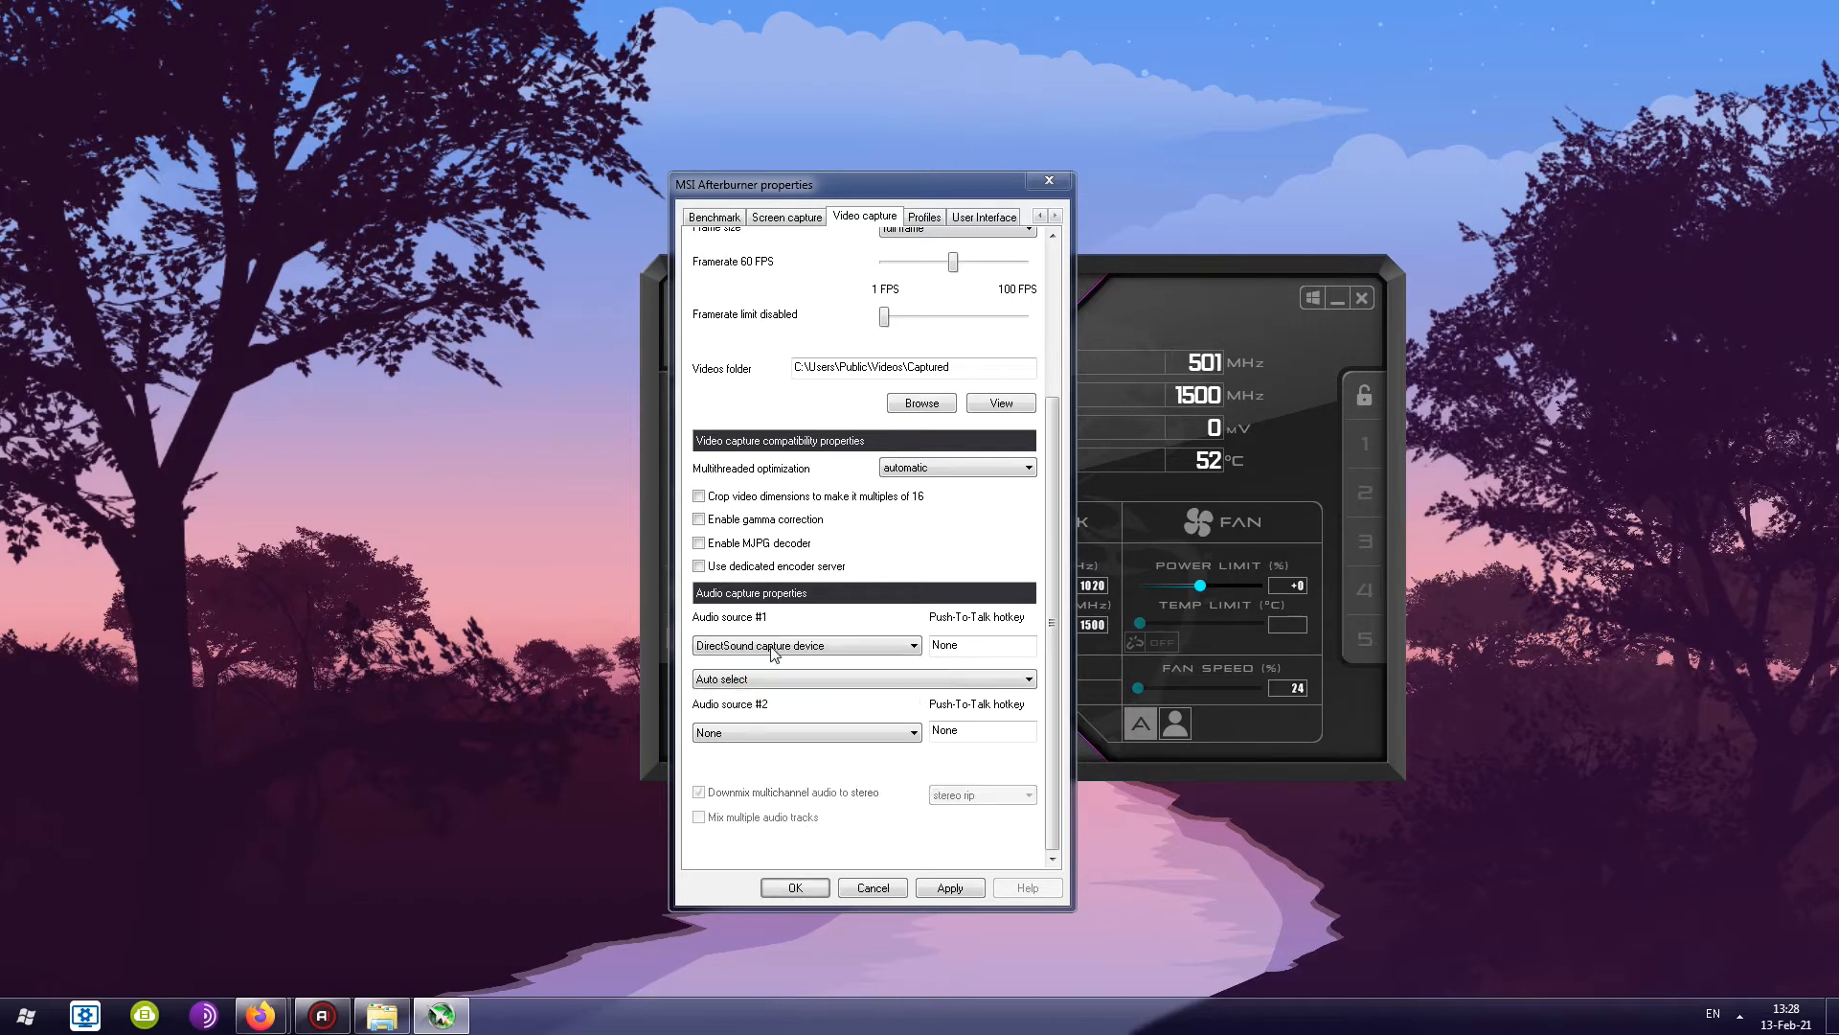
left_click(761, 679)
left_click(761, 678)
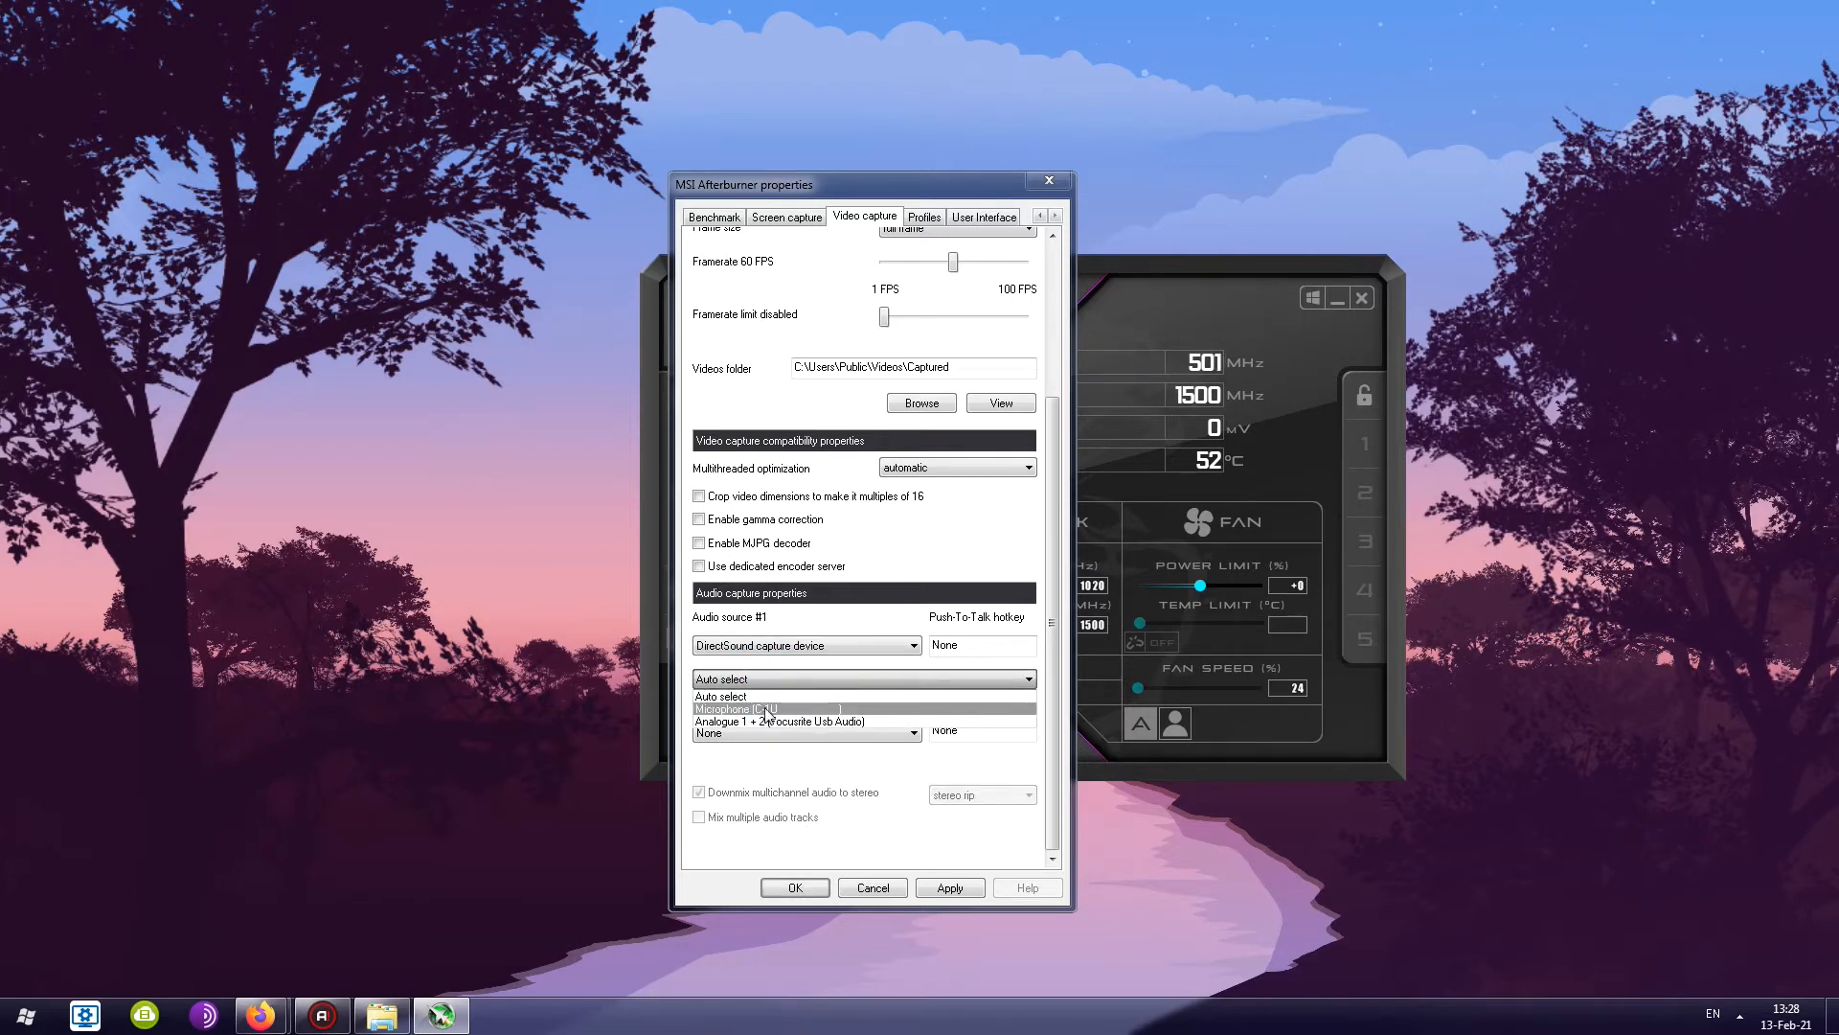
left_click(774, 647)
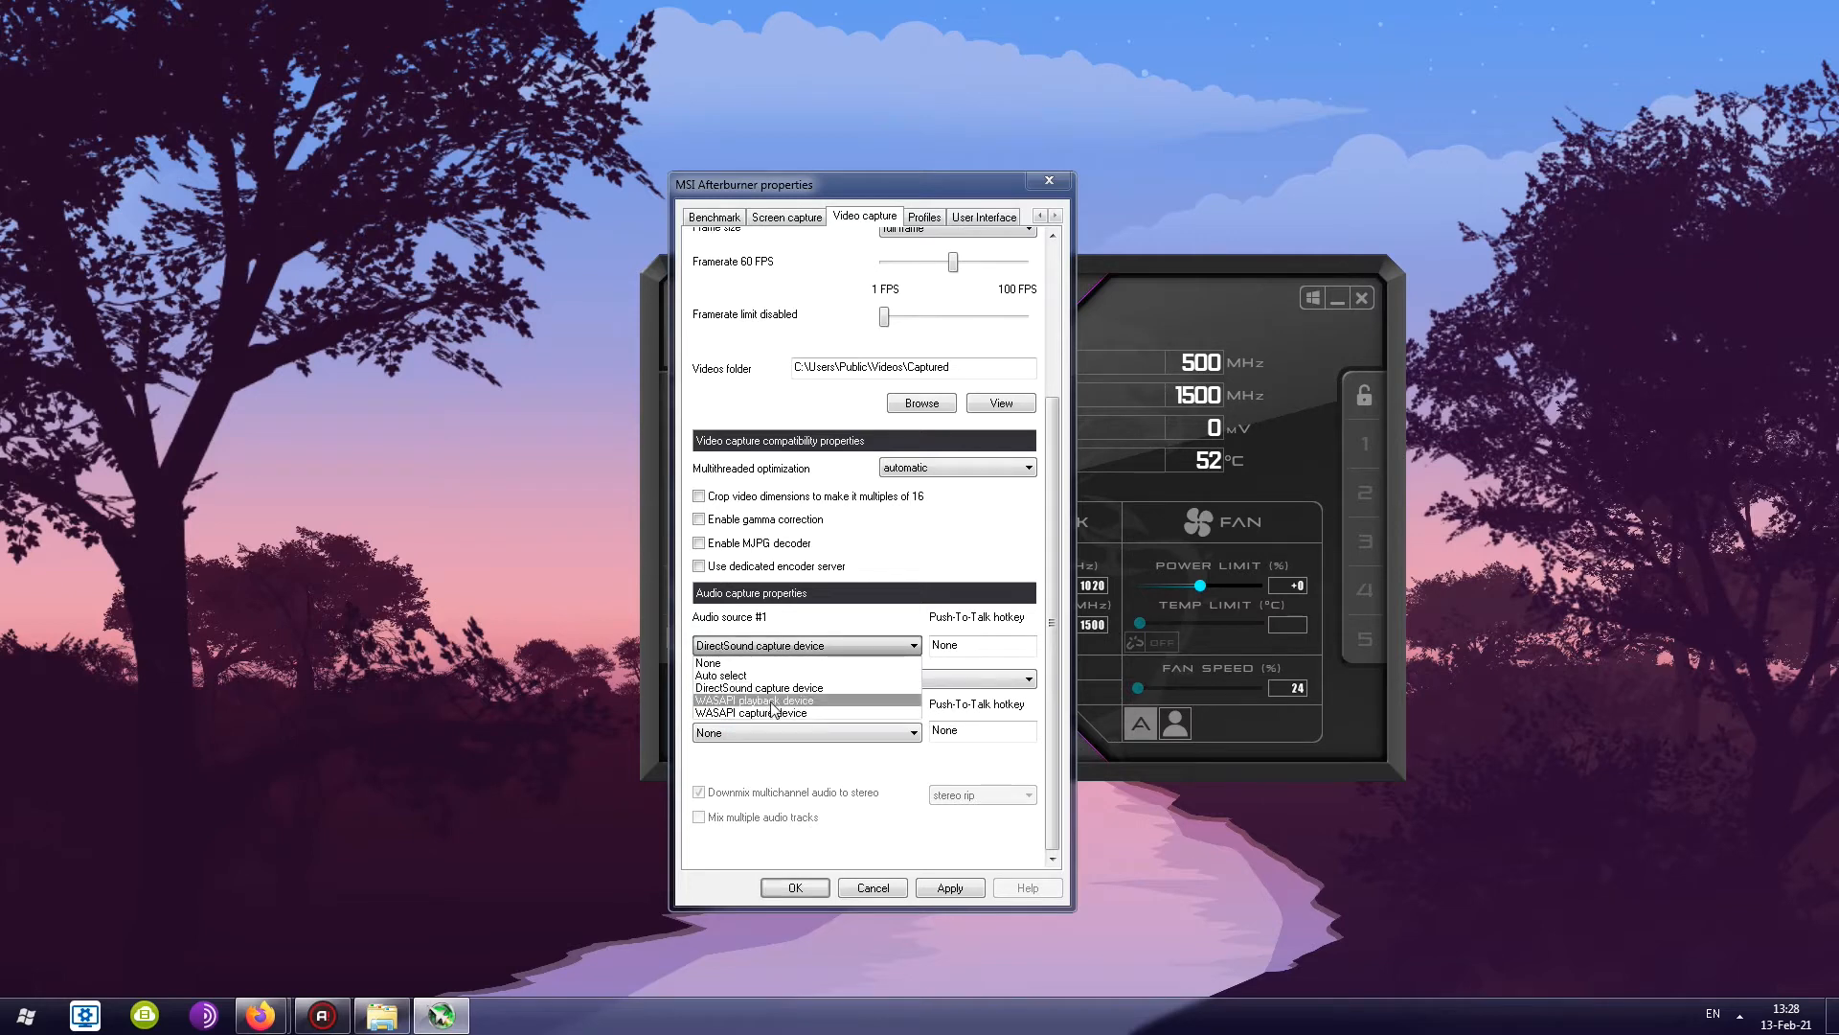
key("Escape")
left_click(778, 675)
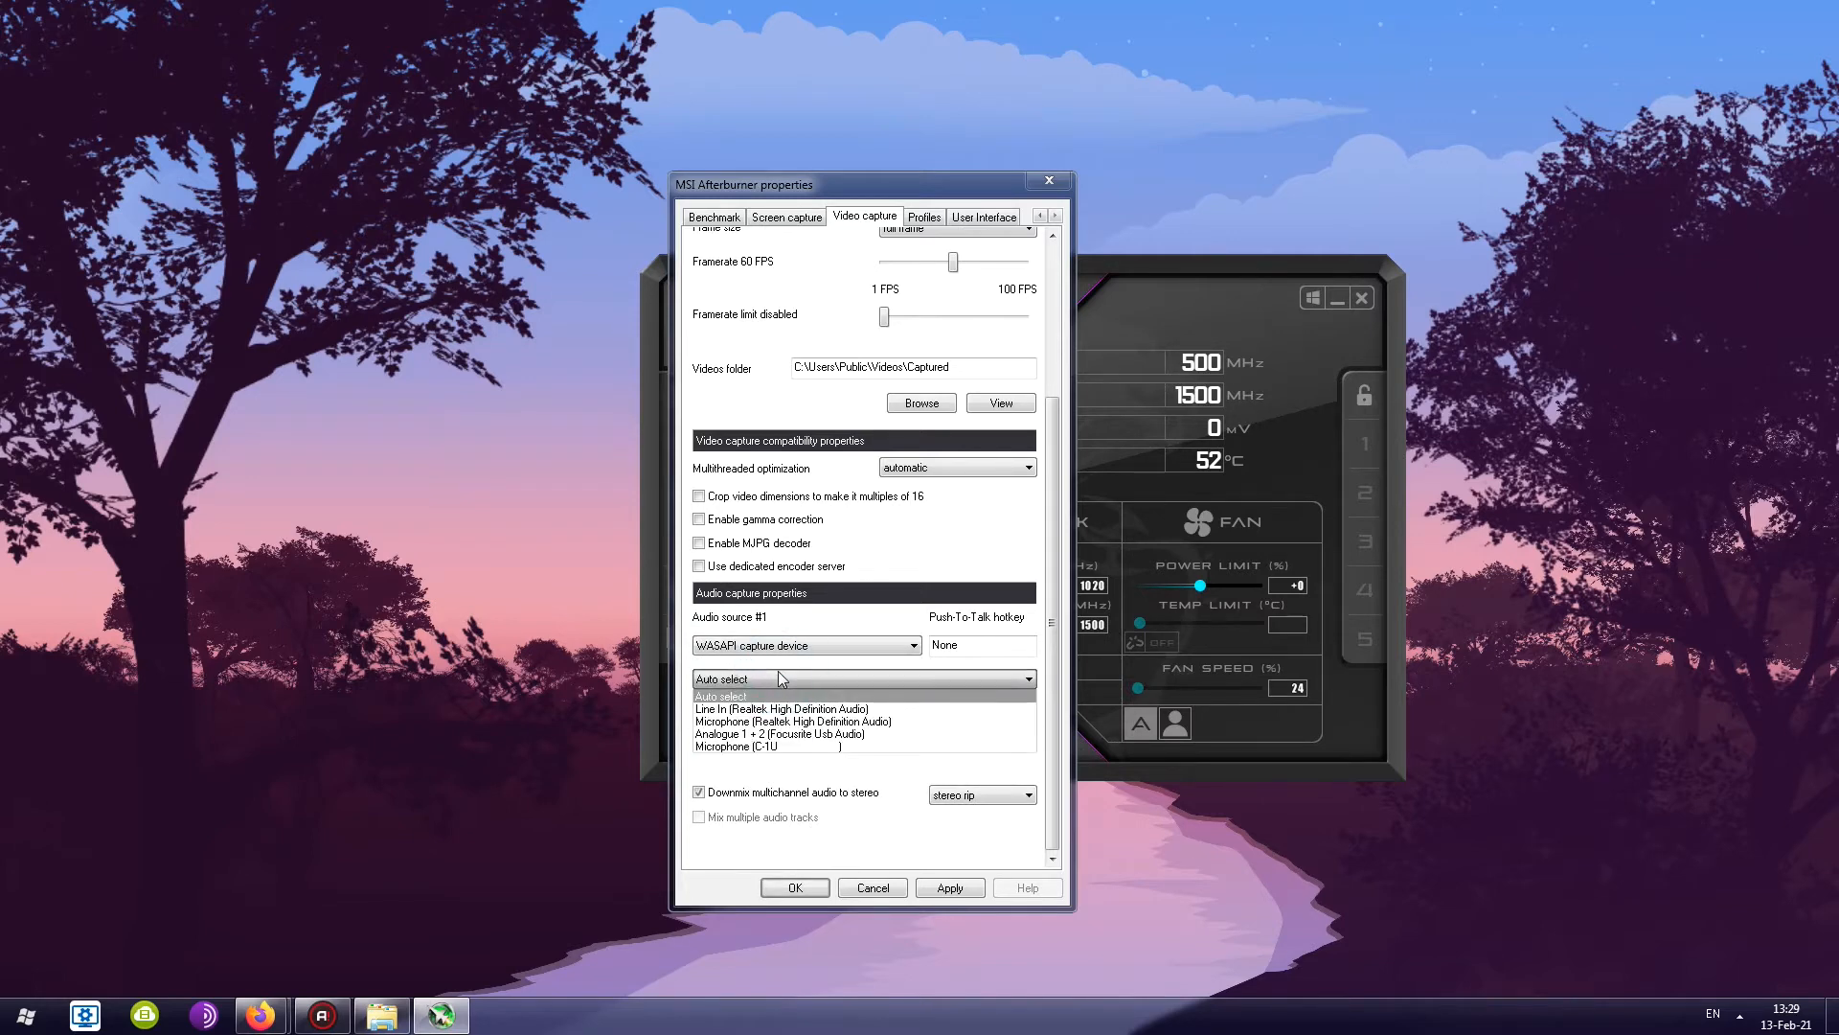
left_click(760, 651)
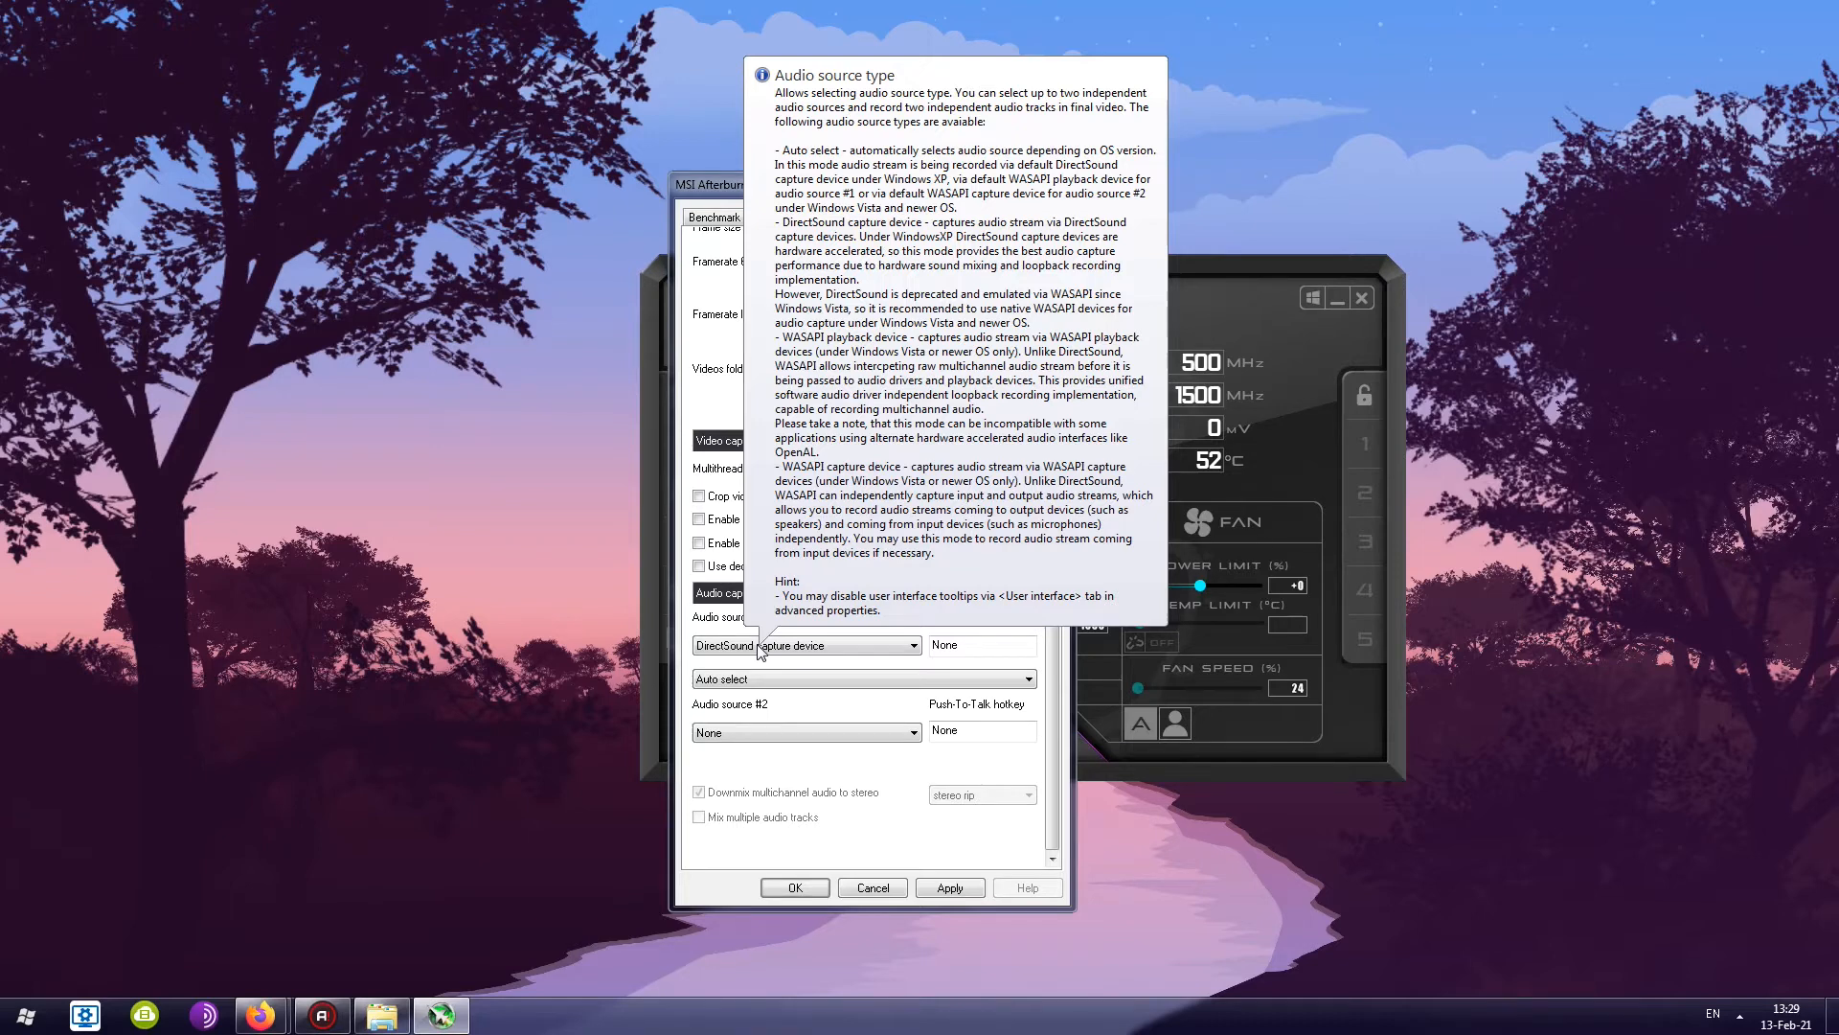
Set audio source #1 to WASAPI capture device with the C-1U microphone as its input
left_click(778, 648)
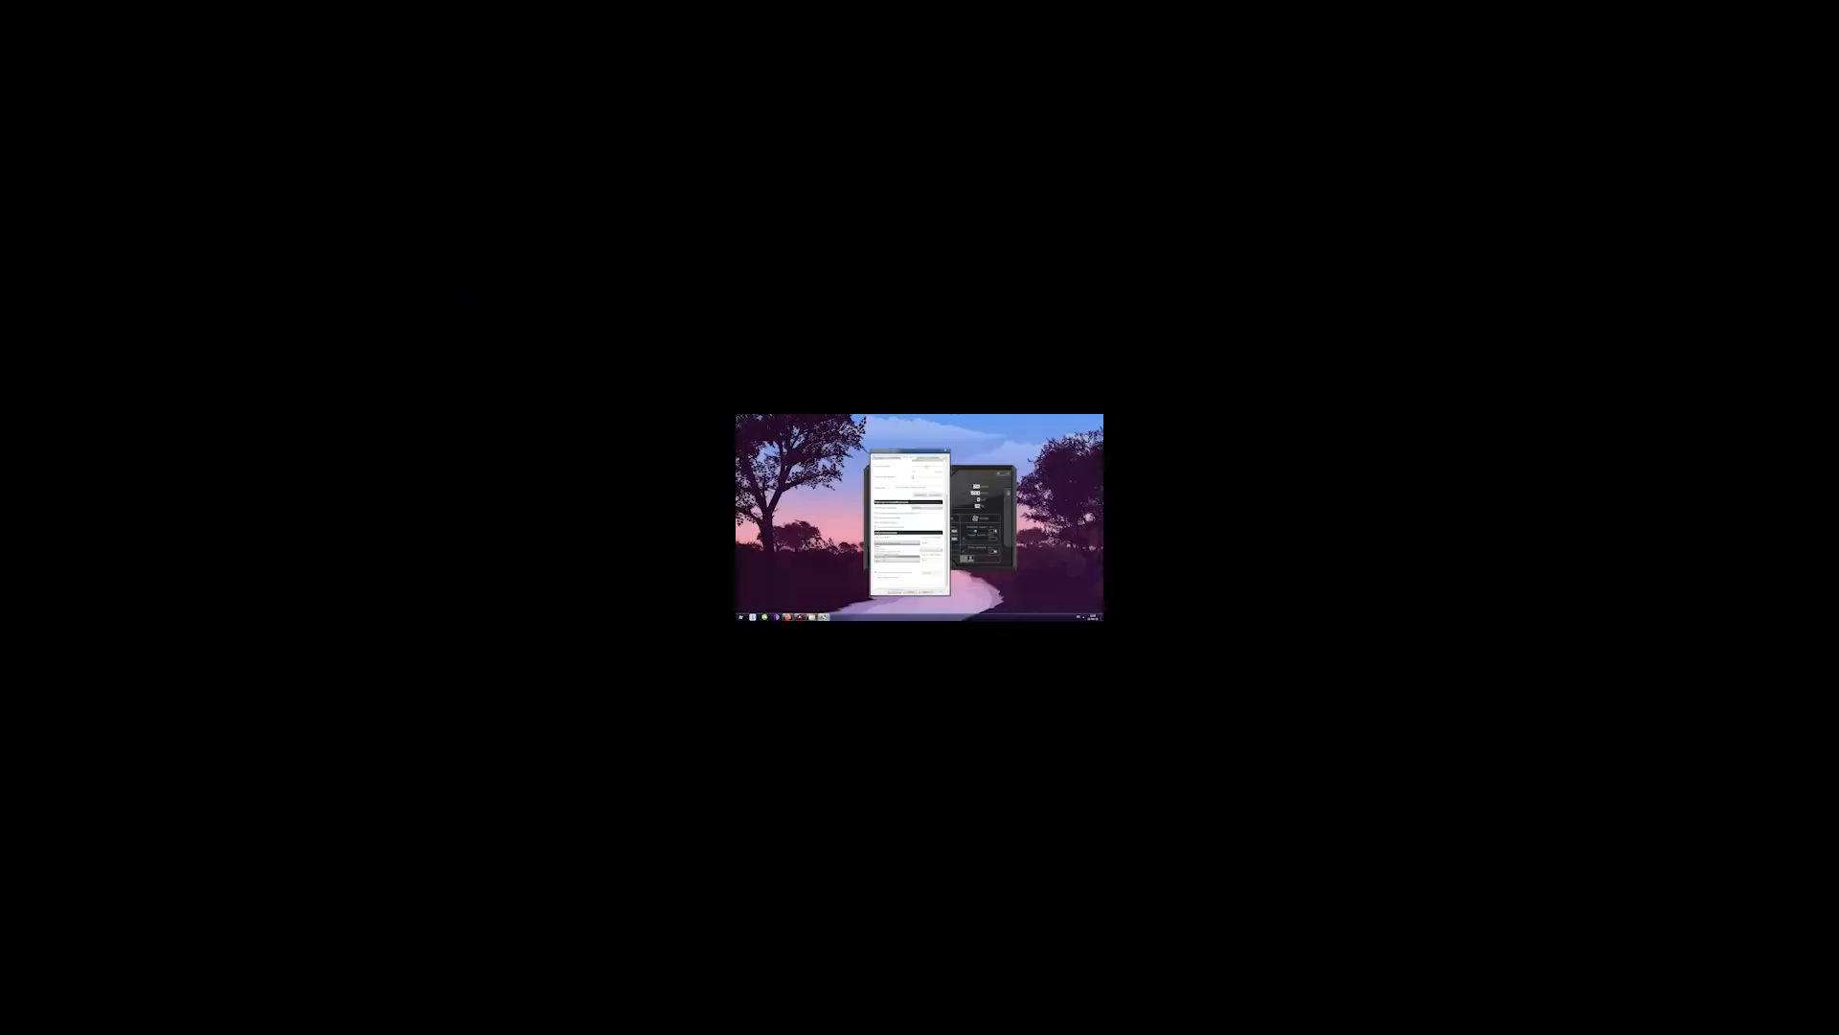
left_click(883, 557)
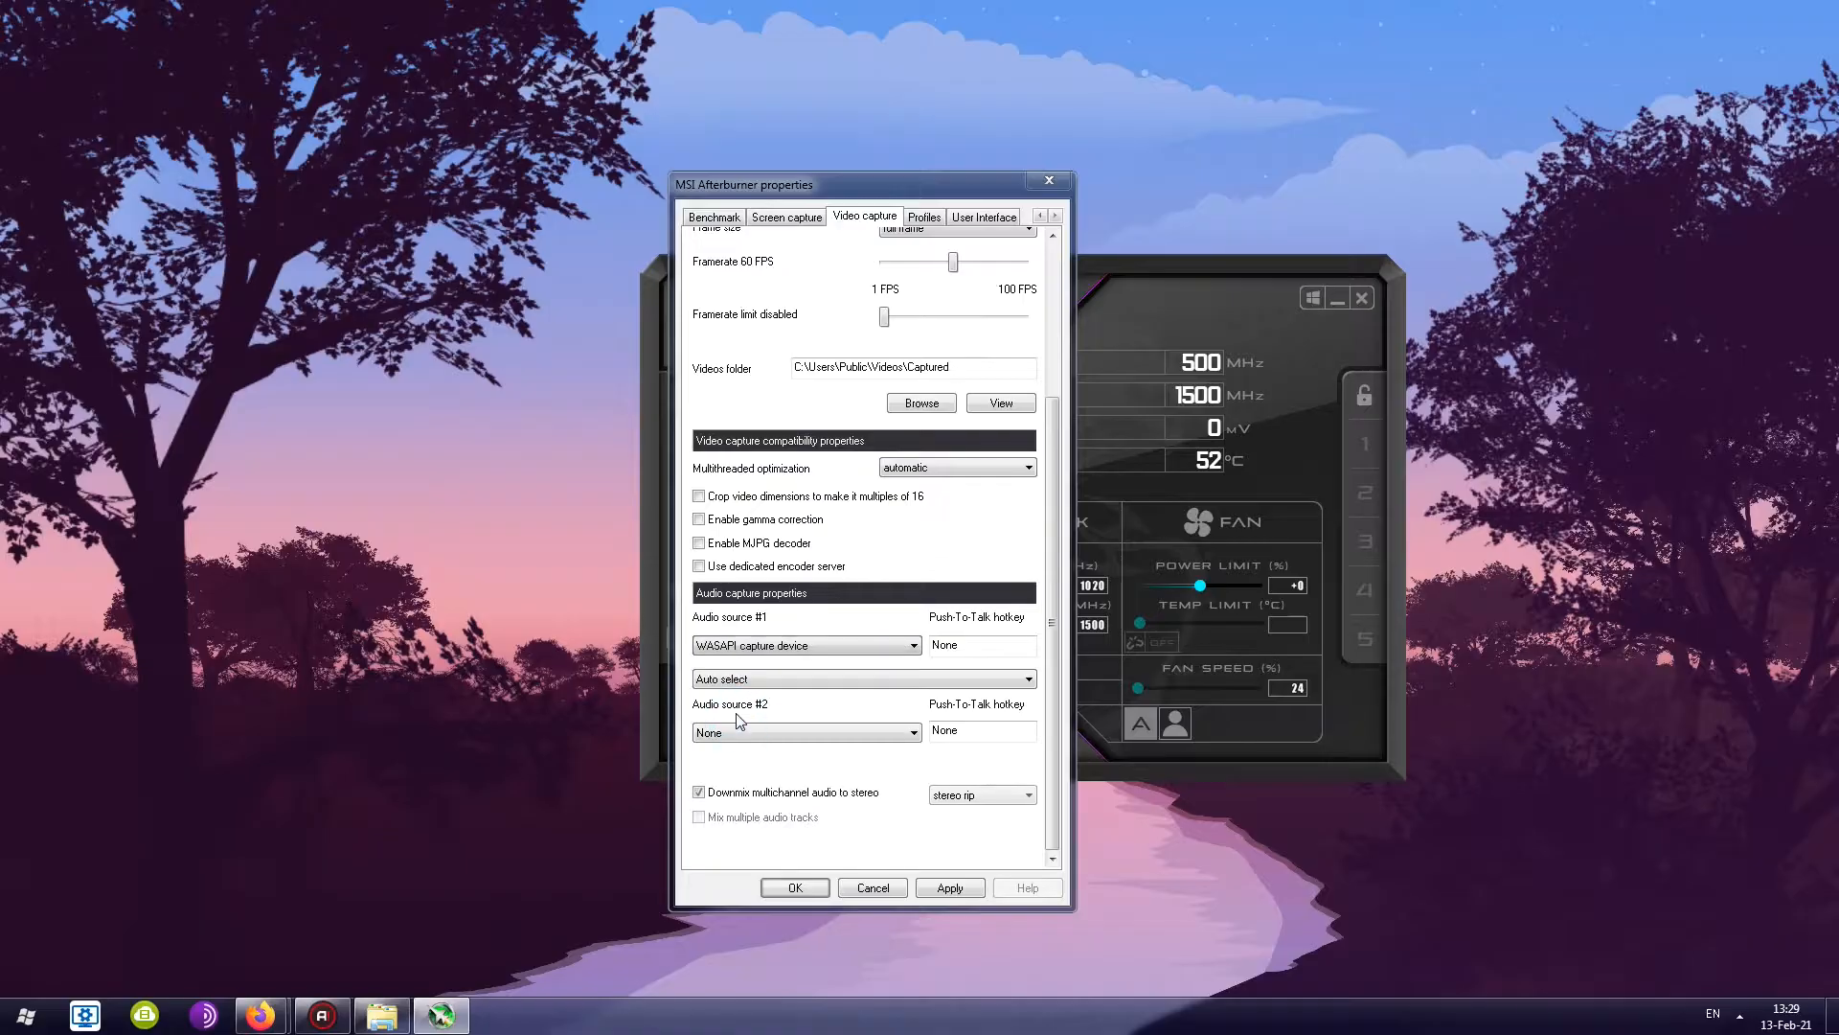
left_click(772, 668)
left_click(745, 752)
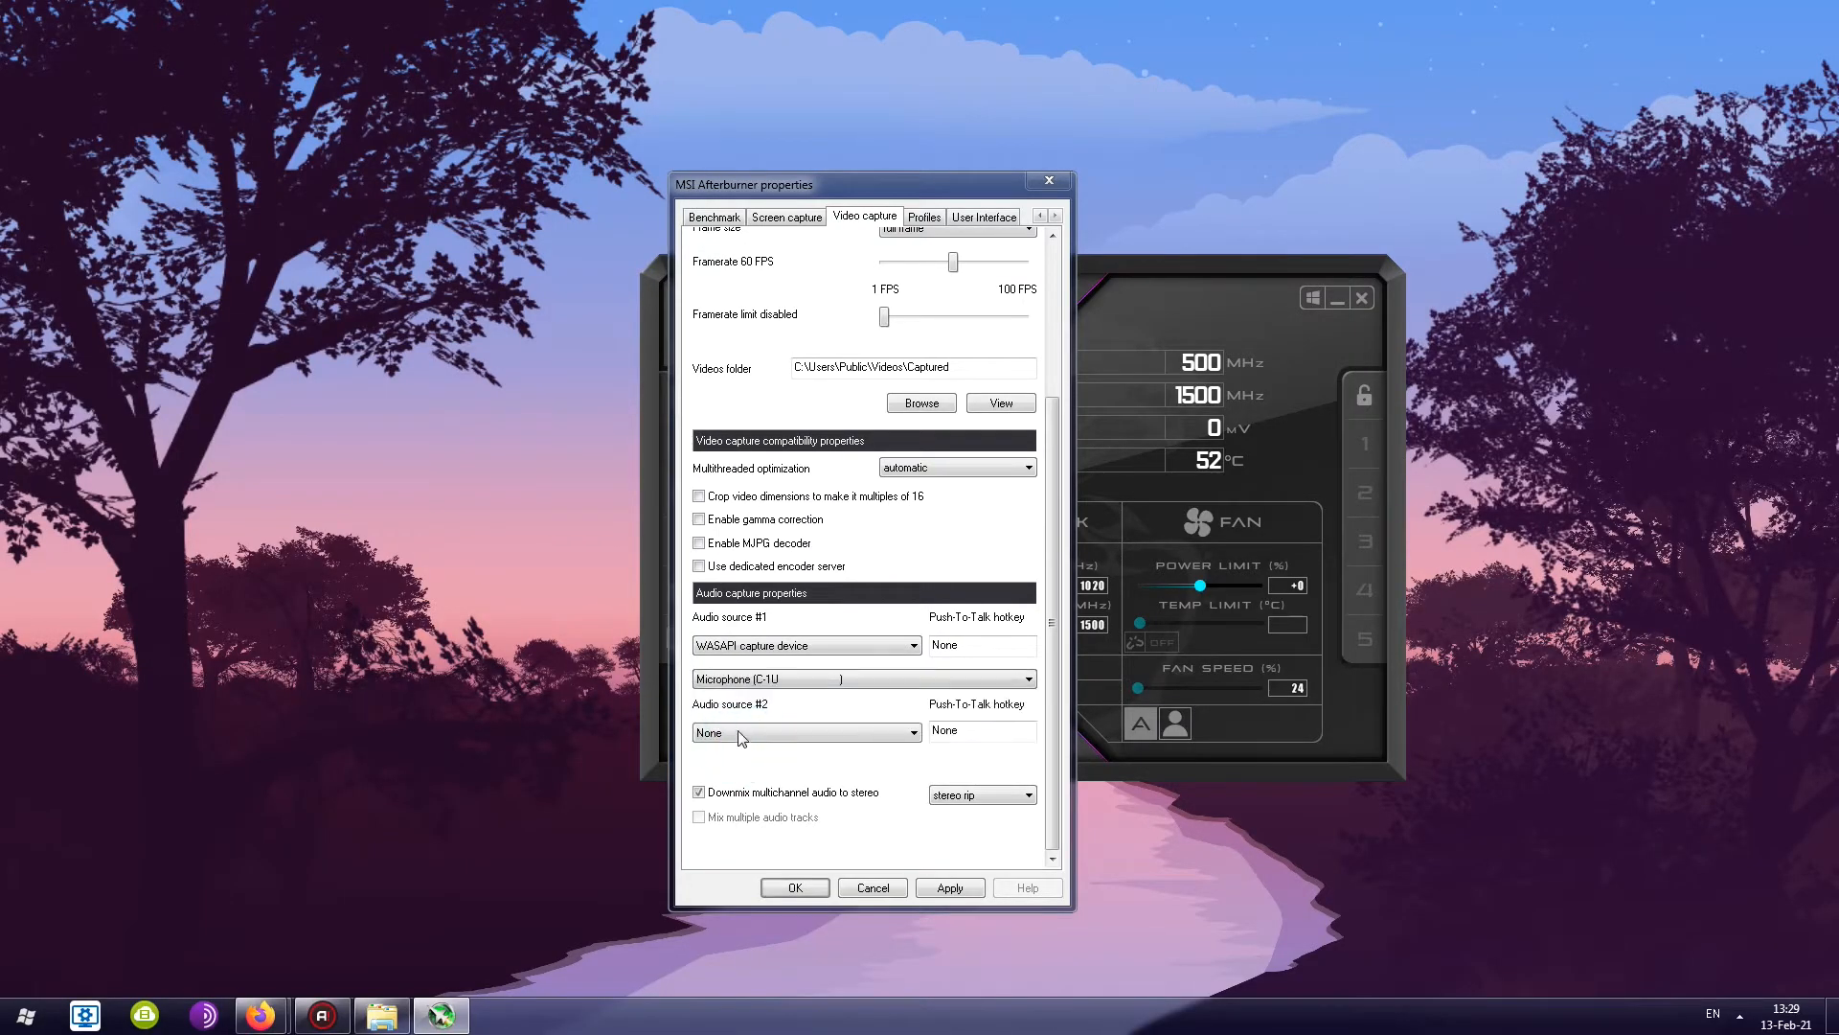
Set audio source #2 to WASAPI playback device with Speakers (Focusrite Usb Audio), and save the capture settings
left_click(731, 733)
left_click(747, 781)
left_click(757, 761)
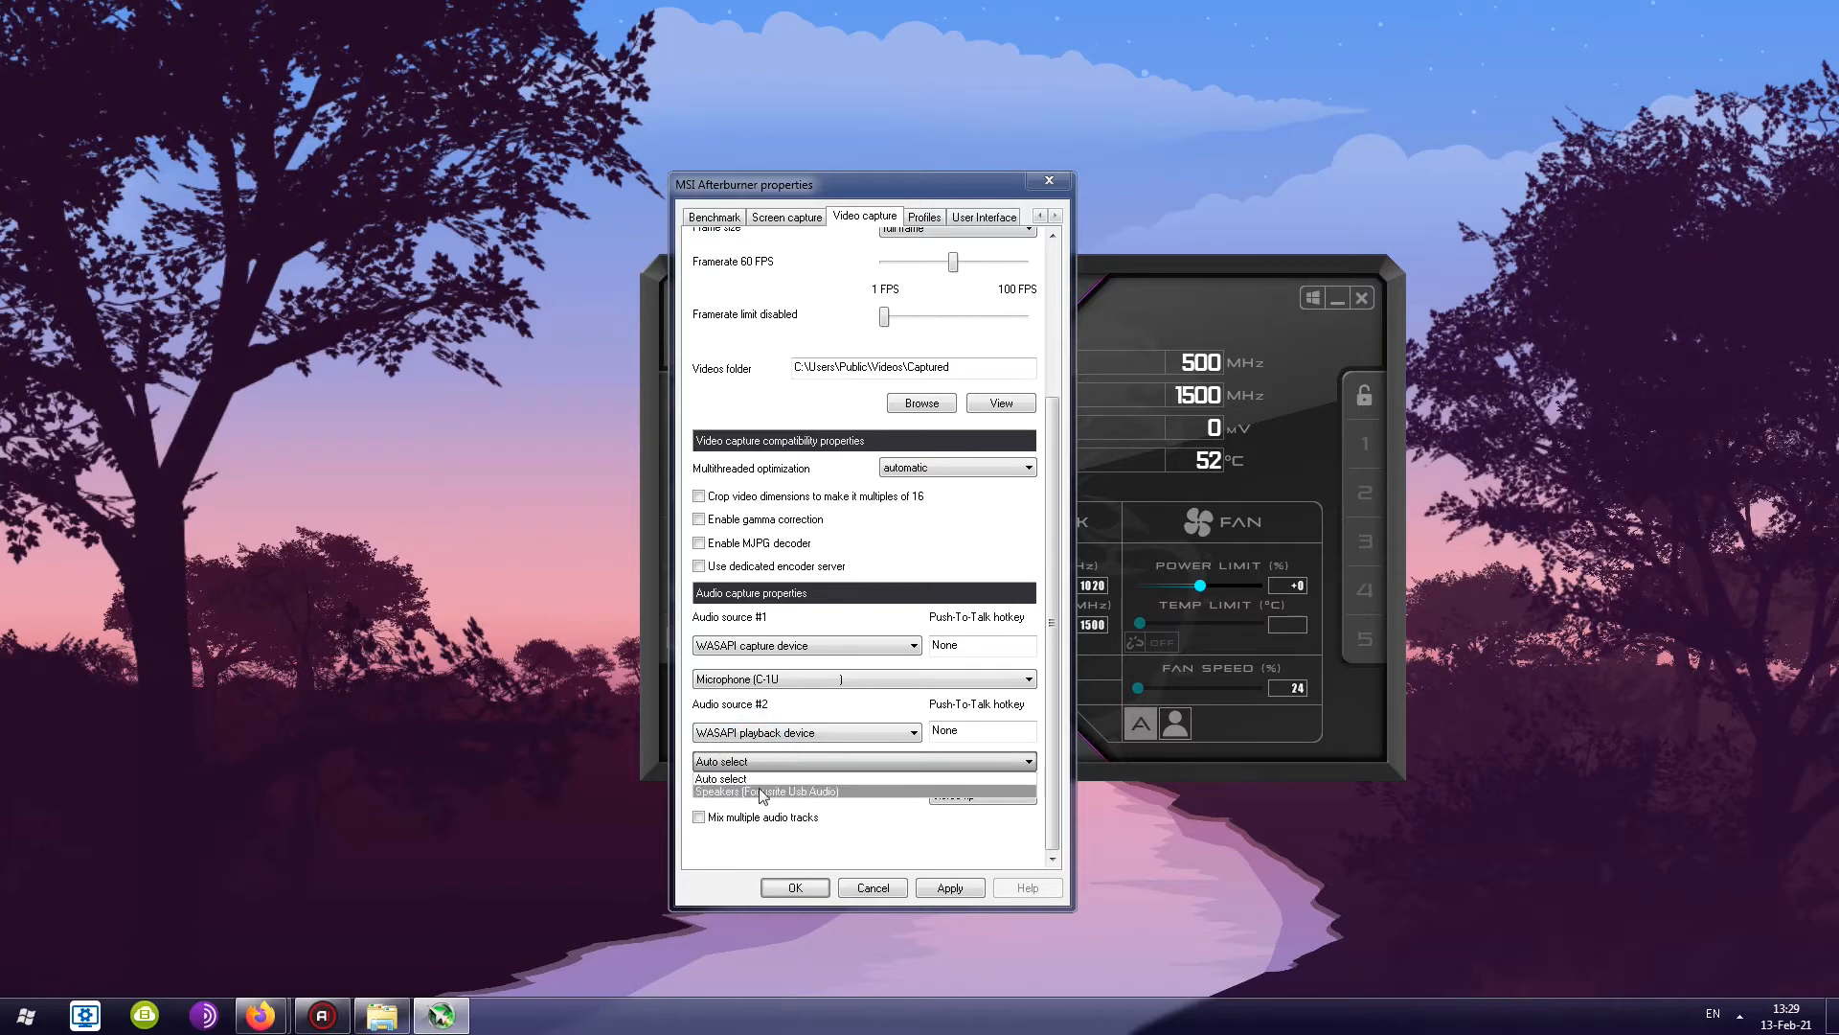
left_click(763, 792)
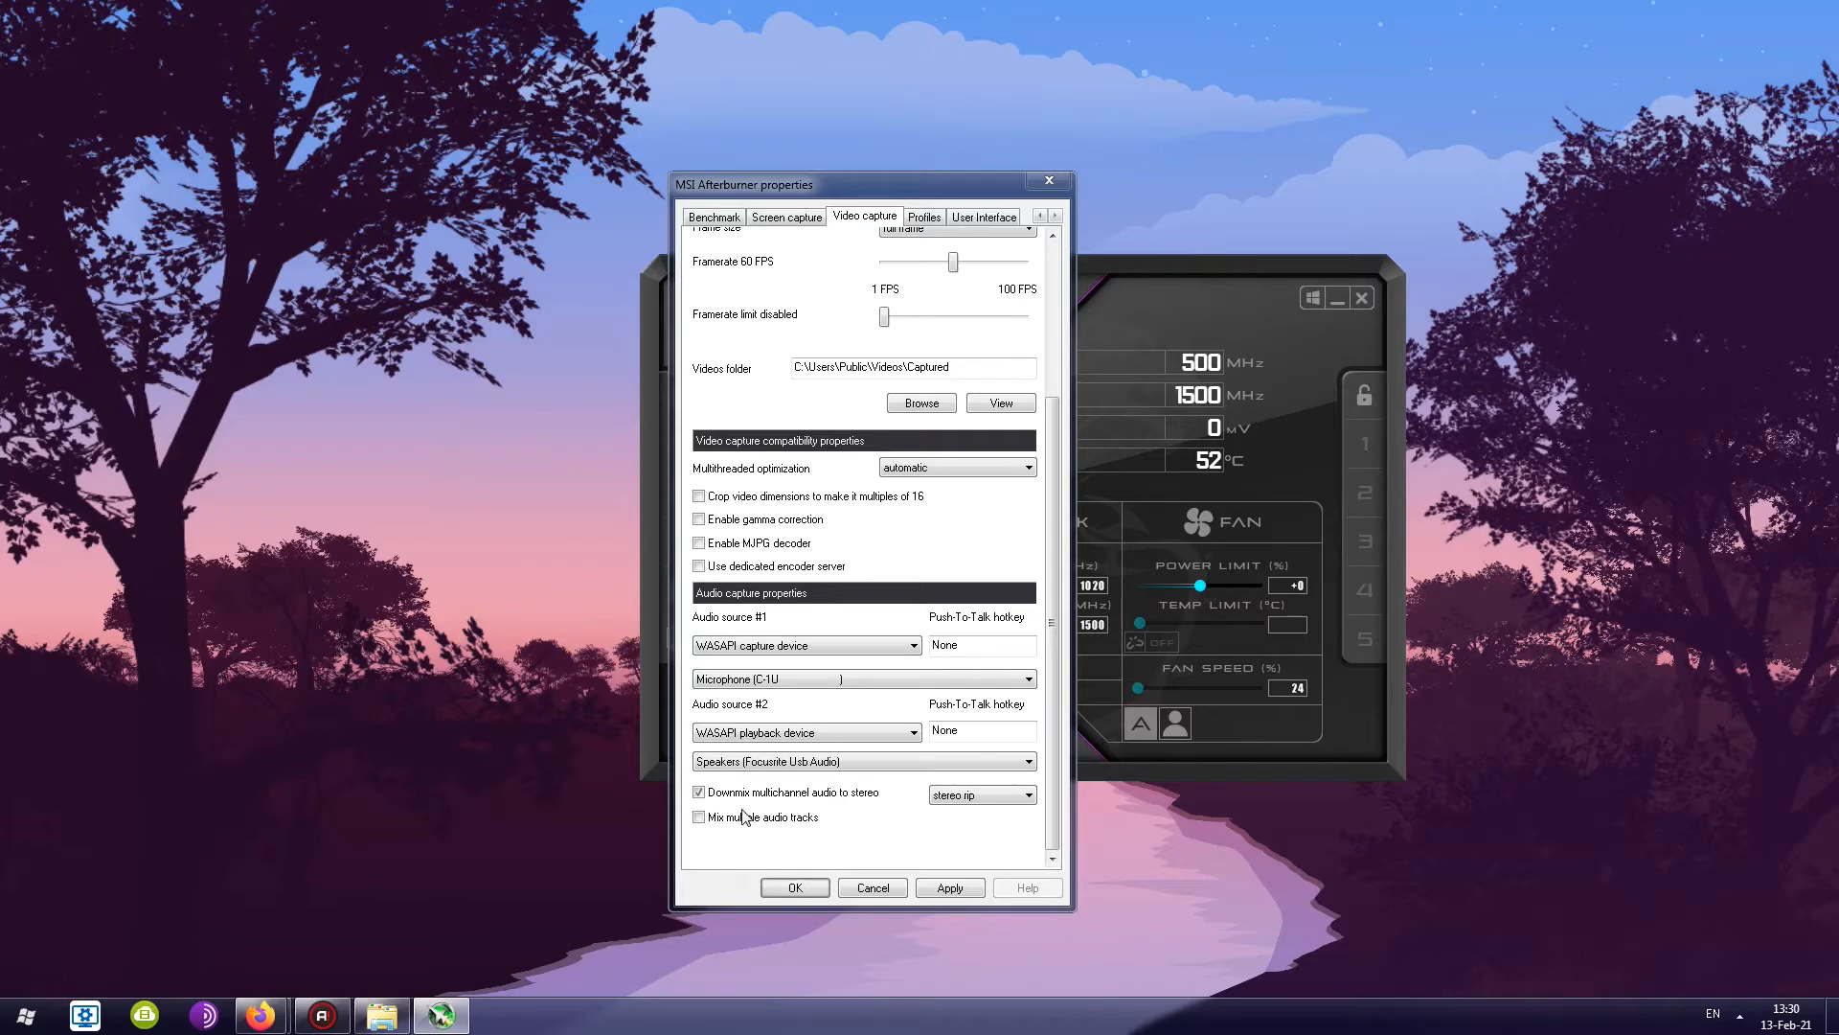
mouse_move(738, 797)
left_click(800, 888)
Reopen the properties, review the video capture hotkey, format and audio source settings, and close them
left_click_drag(1006, 314, 912, 305)
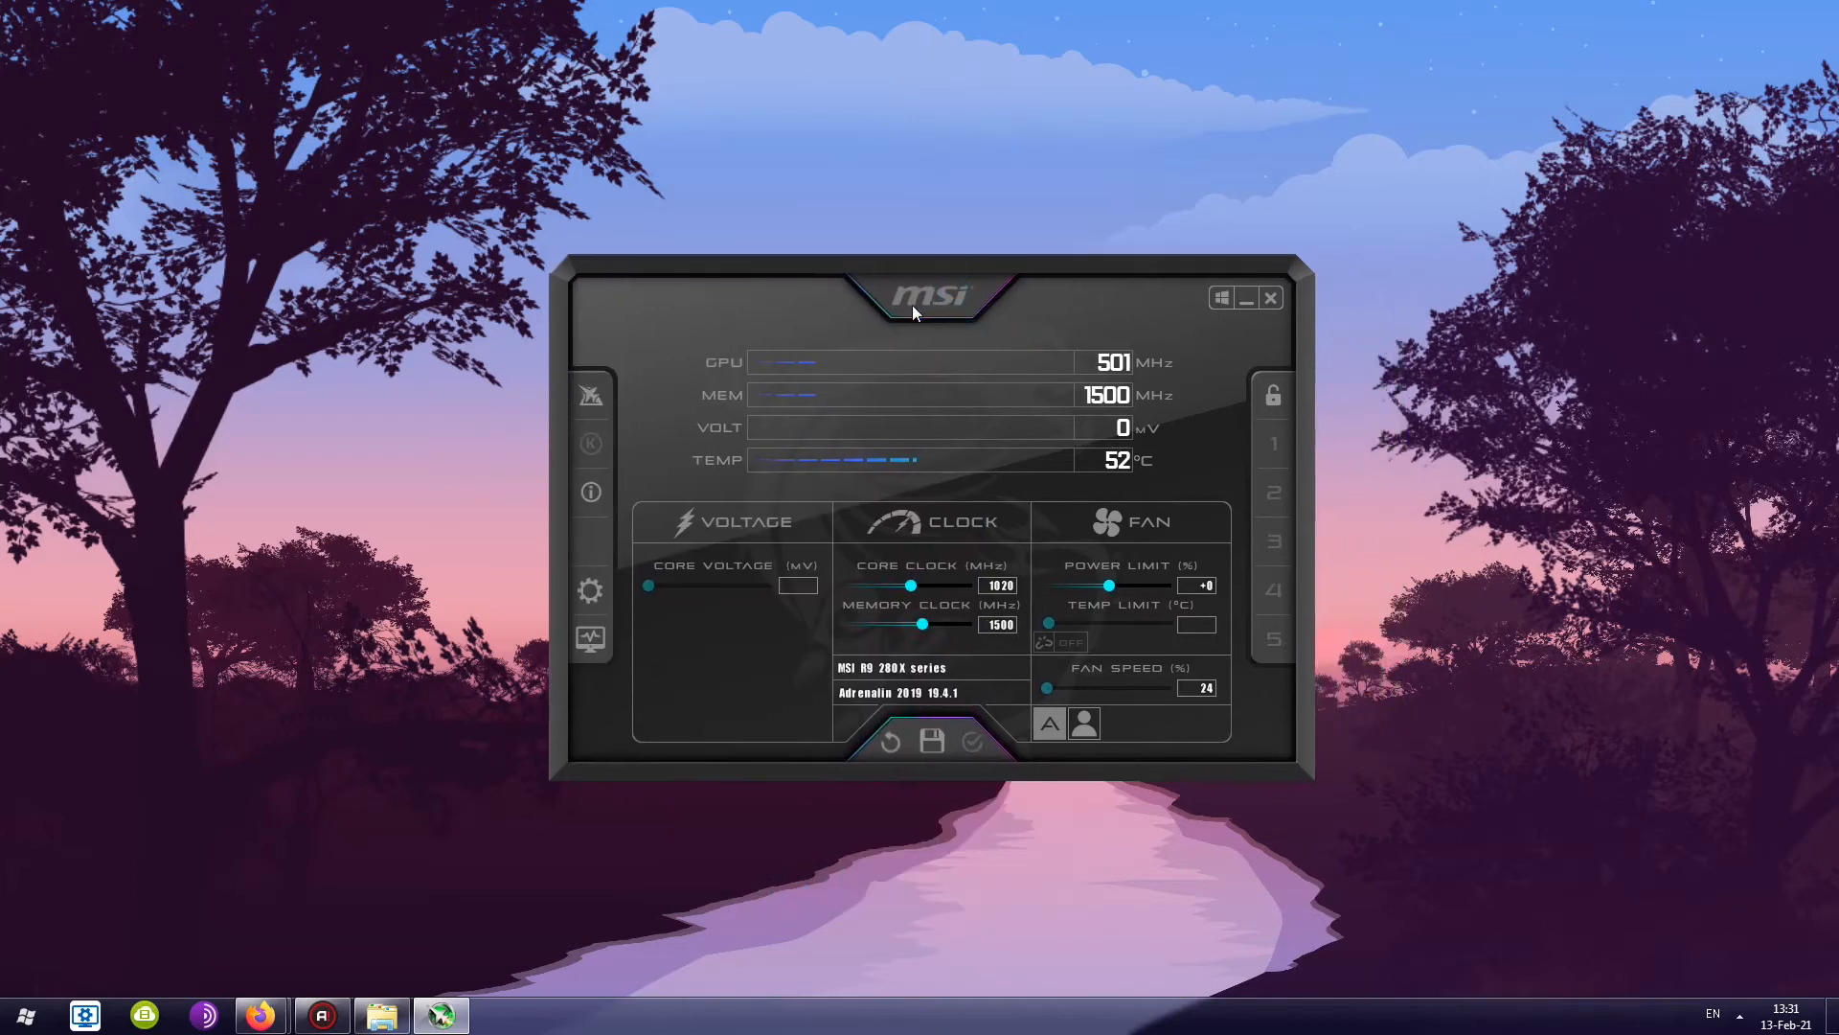
left_click(592, 590)
left_click(594, 594)
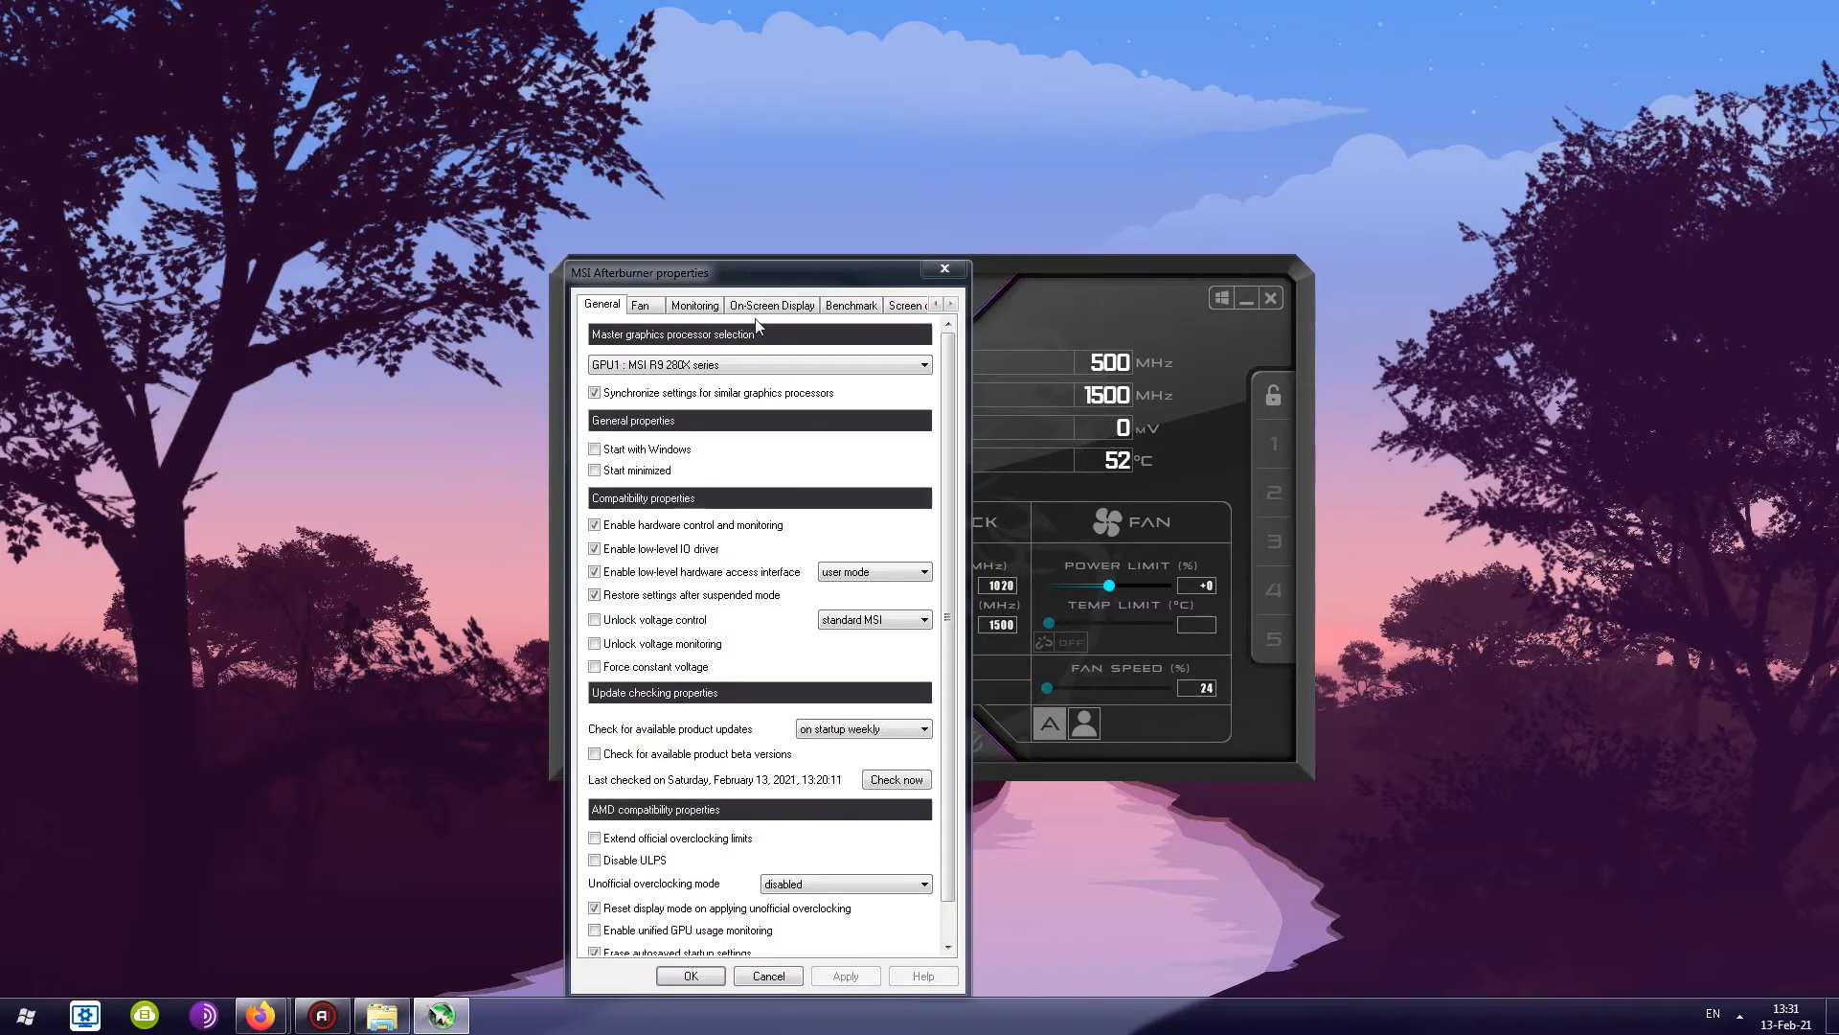
left_click(778, 306)
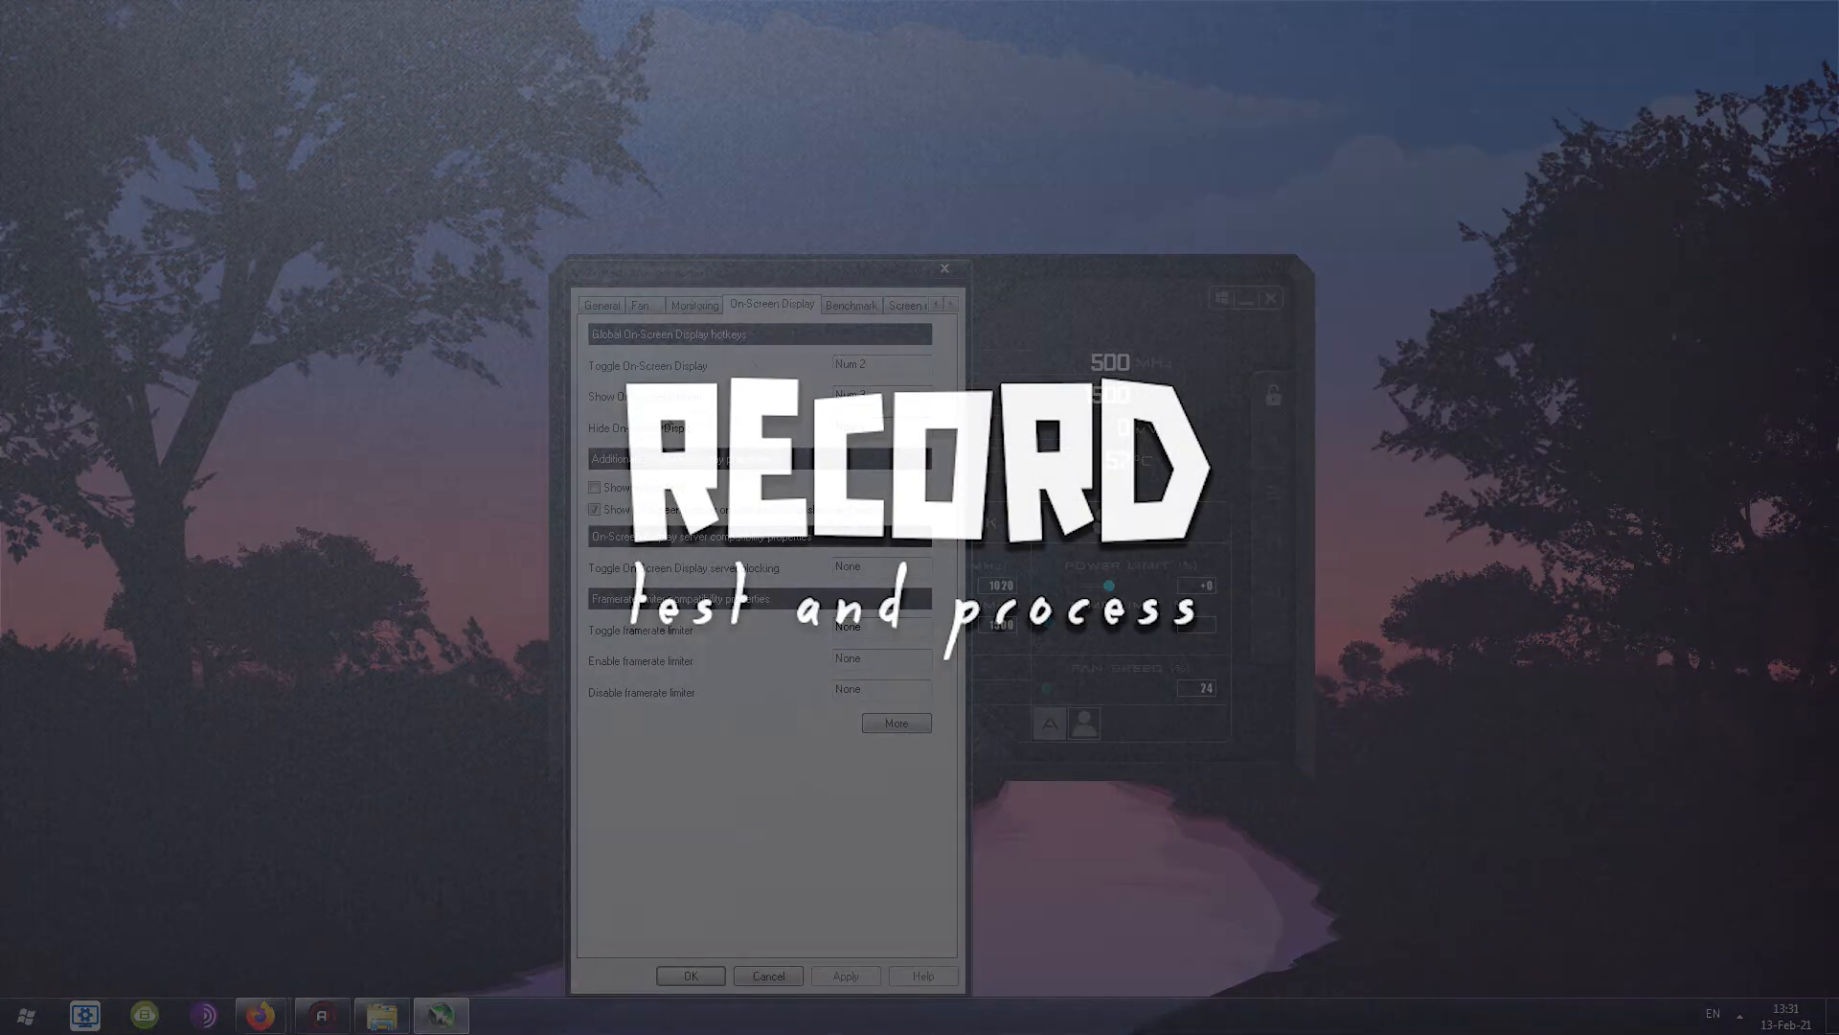
left_click(952, 305)
left_click(951, 305)
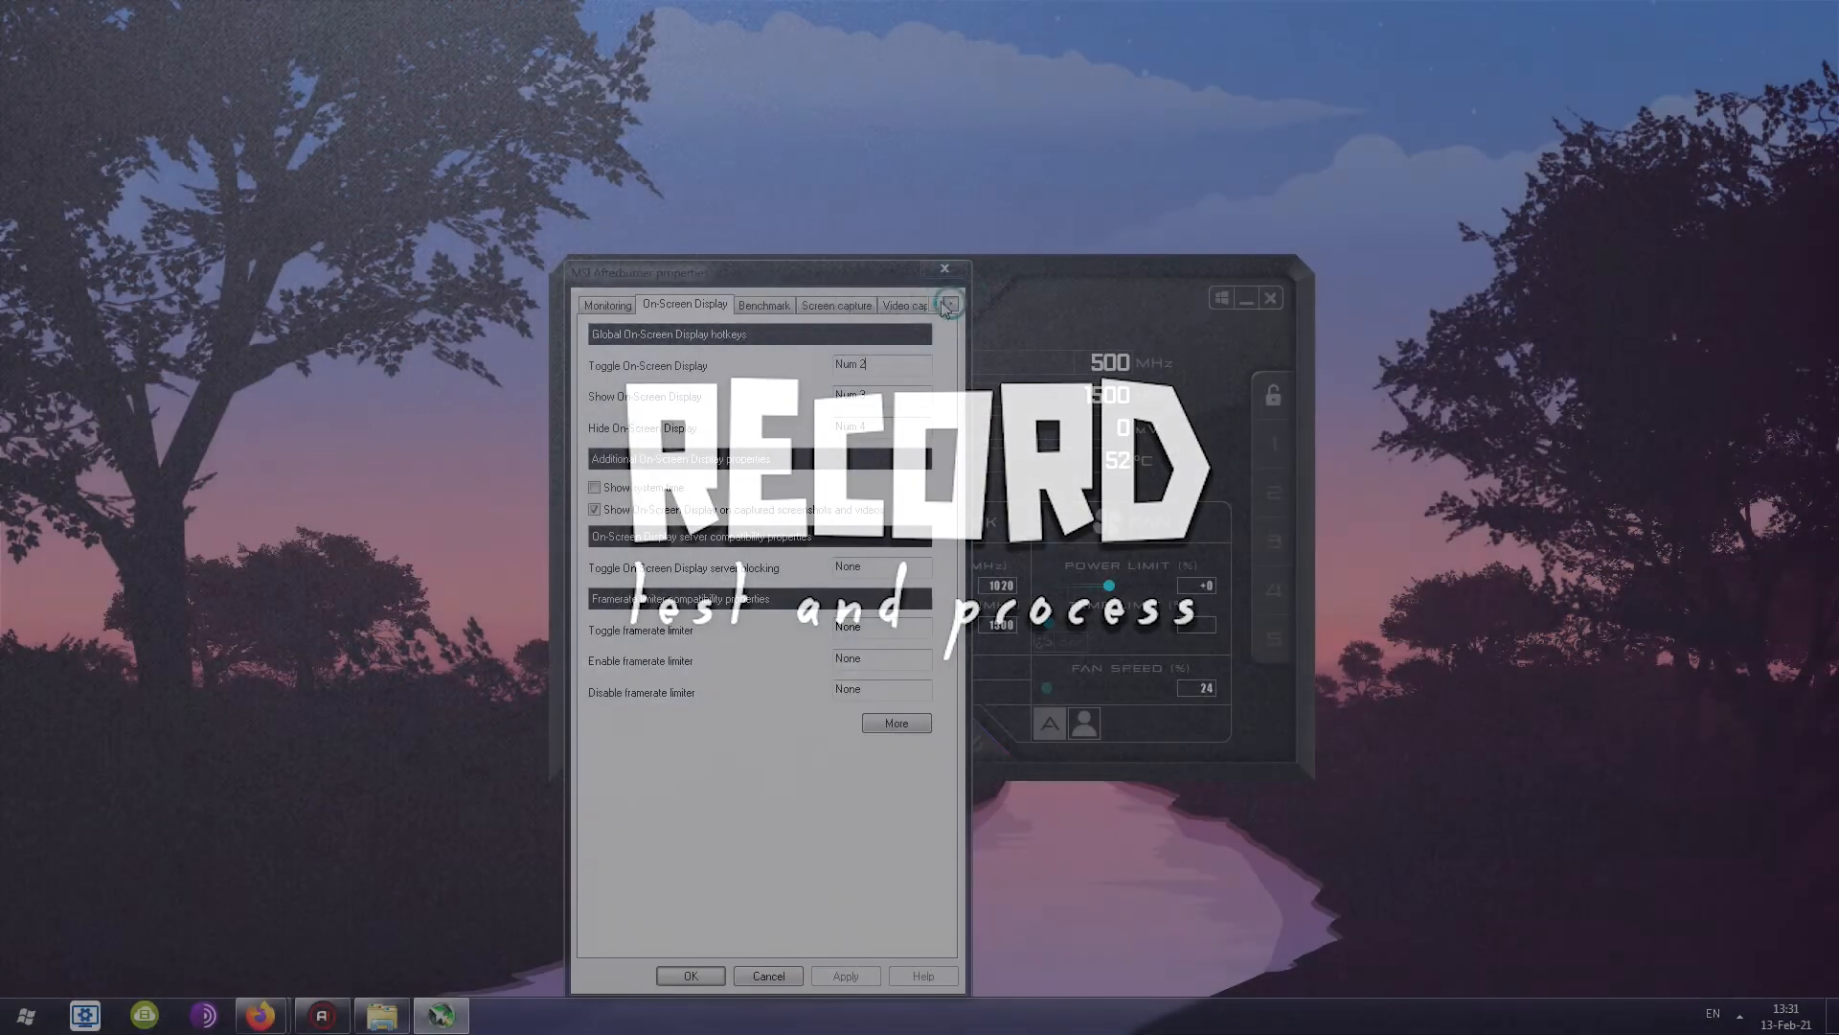
left_click(899, 306)
scroll(804, 400, "down", 5)
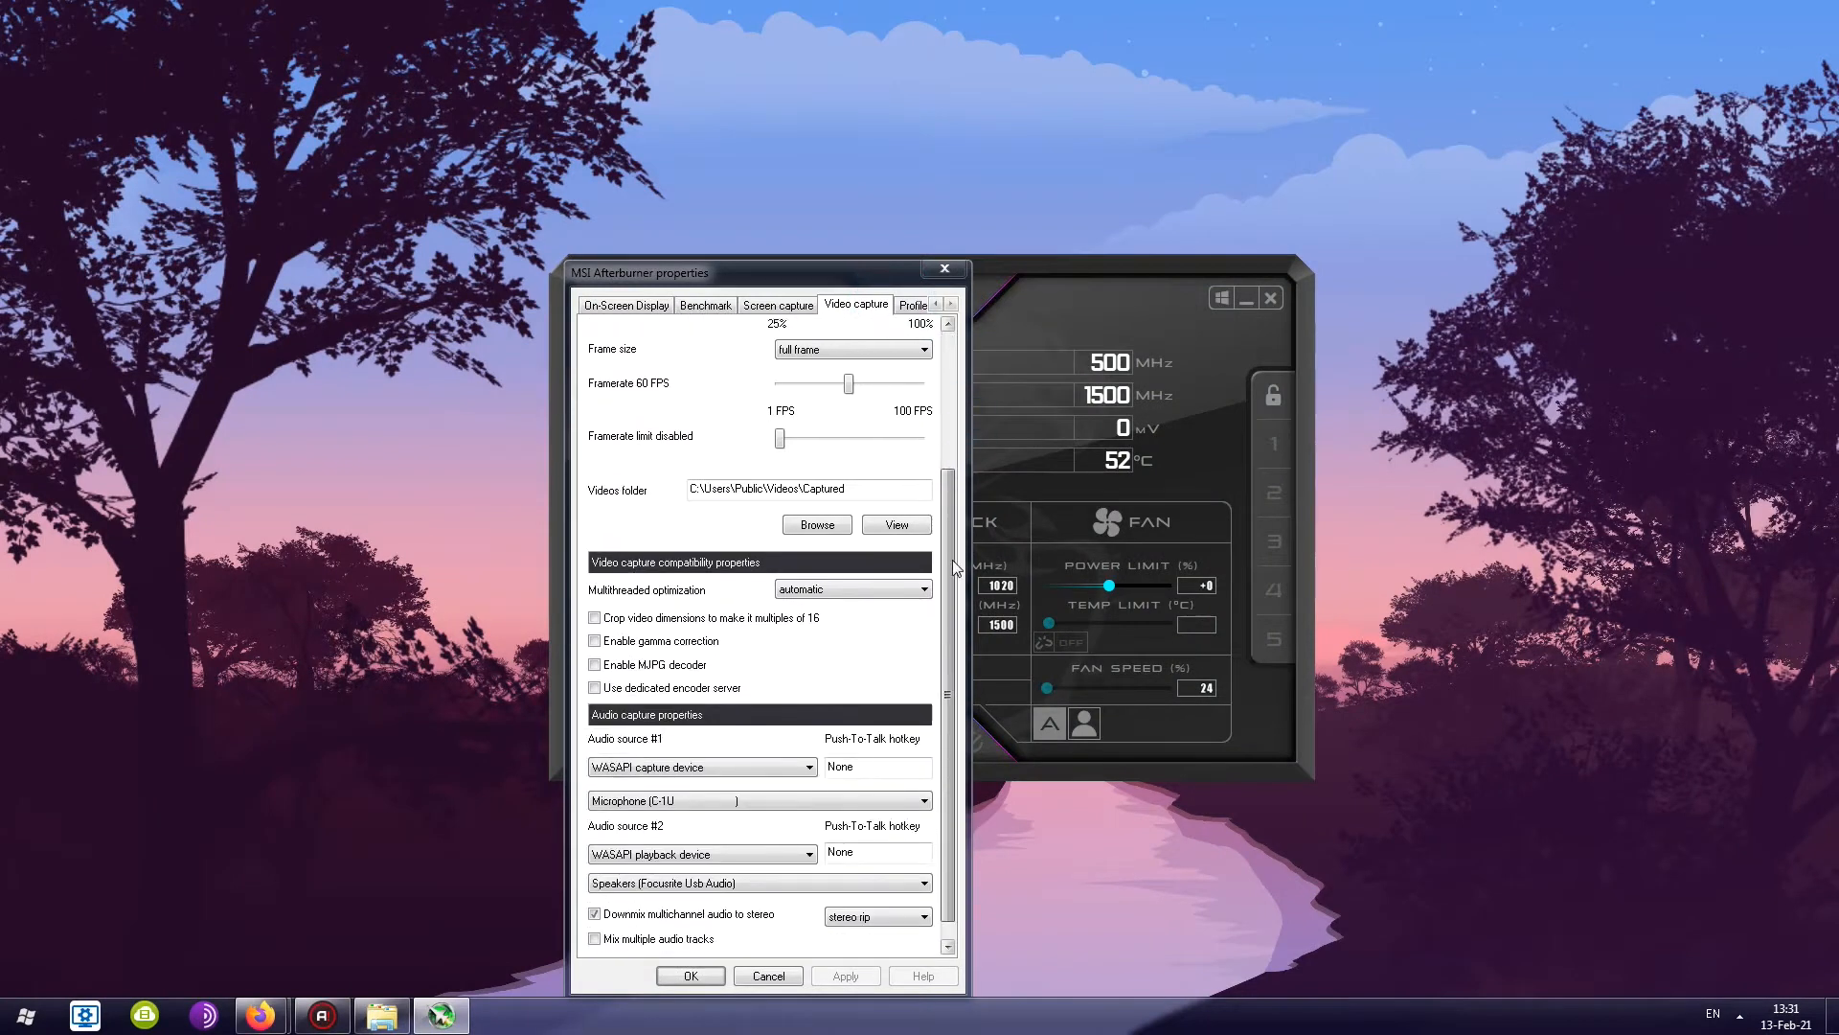
scroll(914, 394, "up", 5)
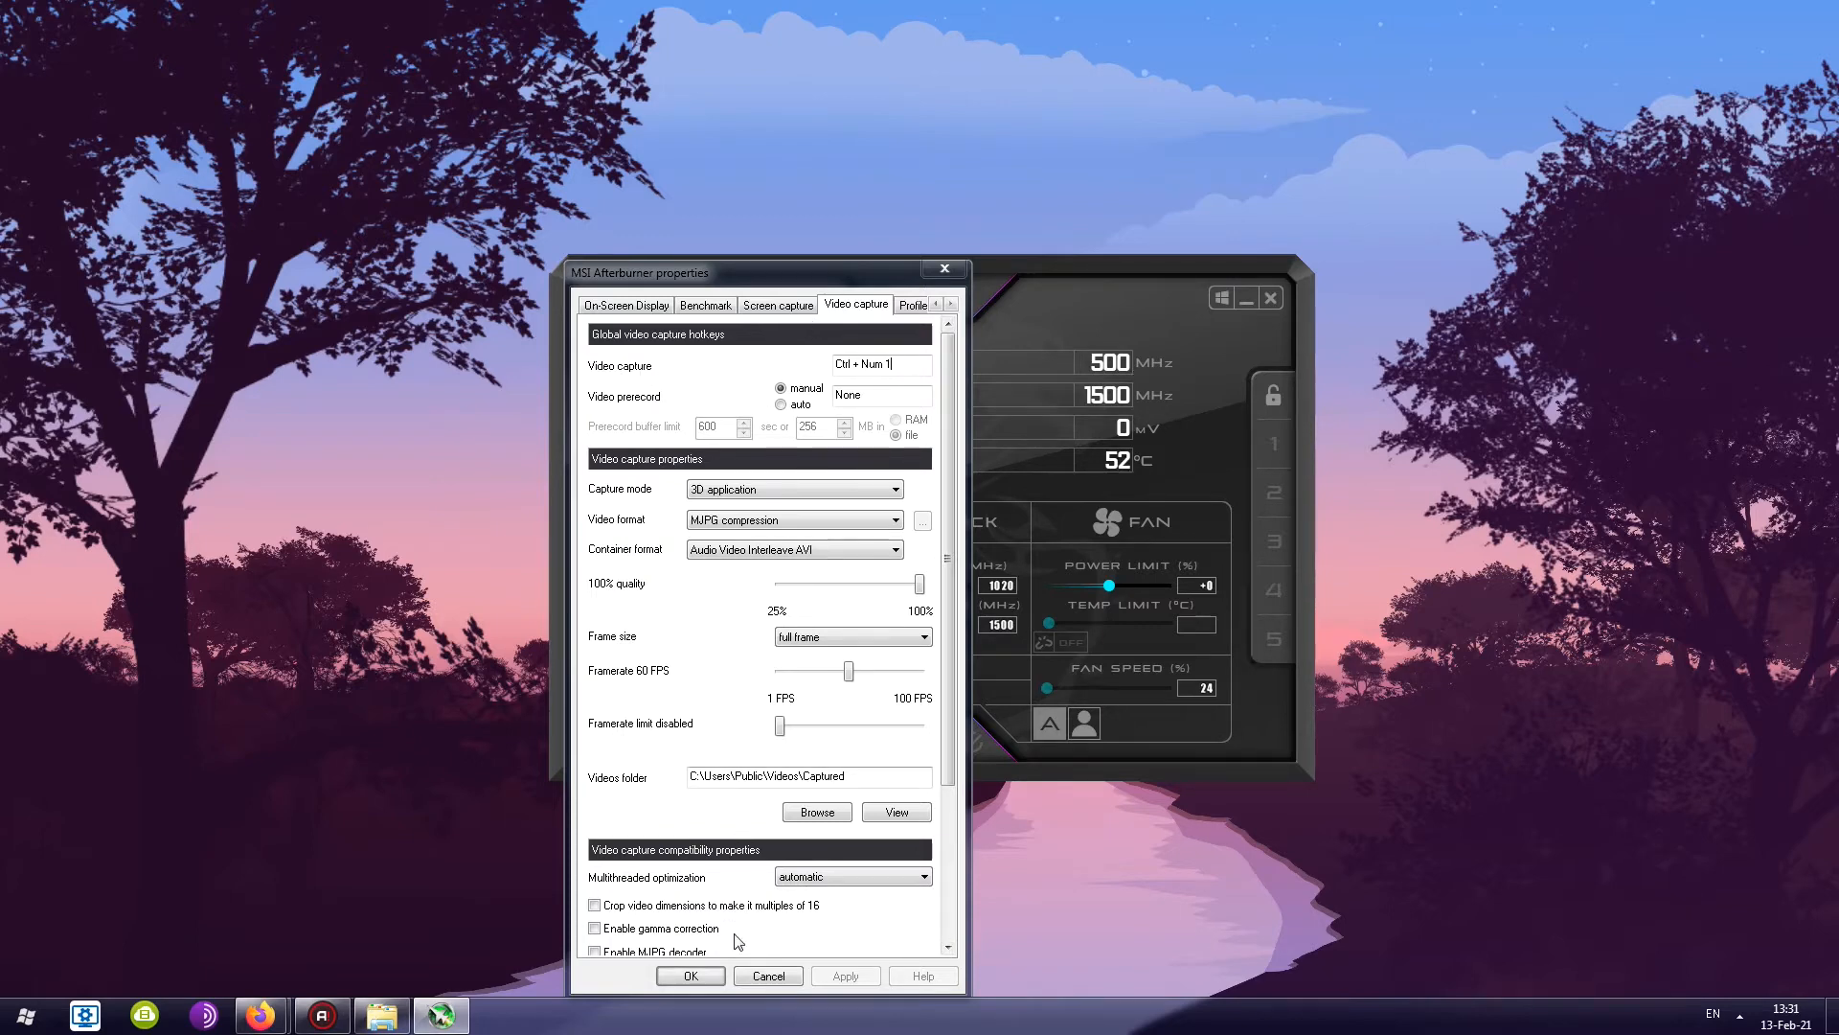
left_click(692, 976)
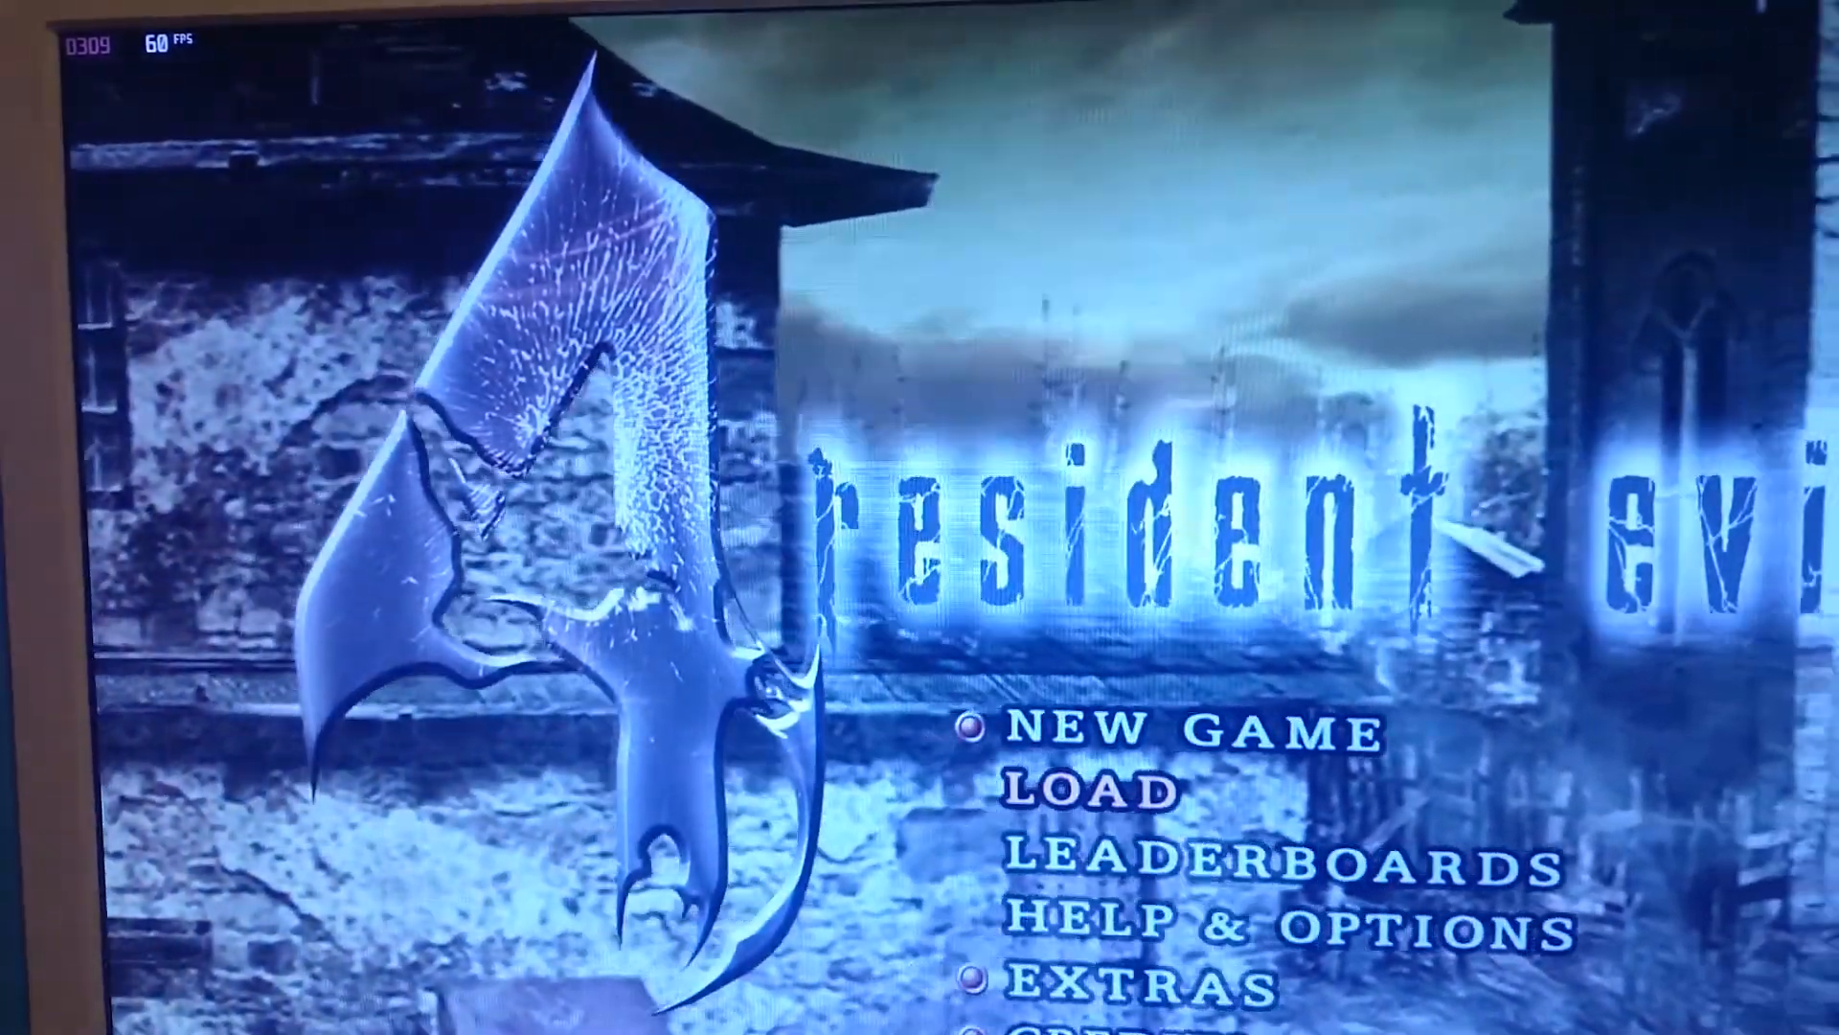
key("F9")
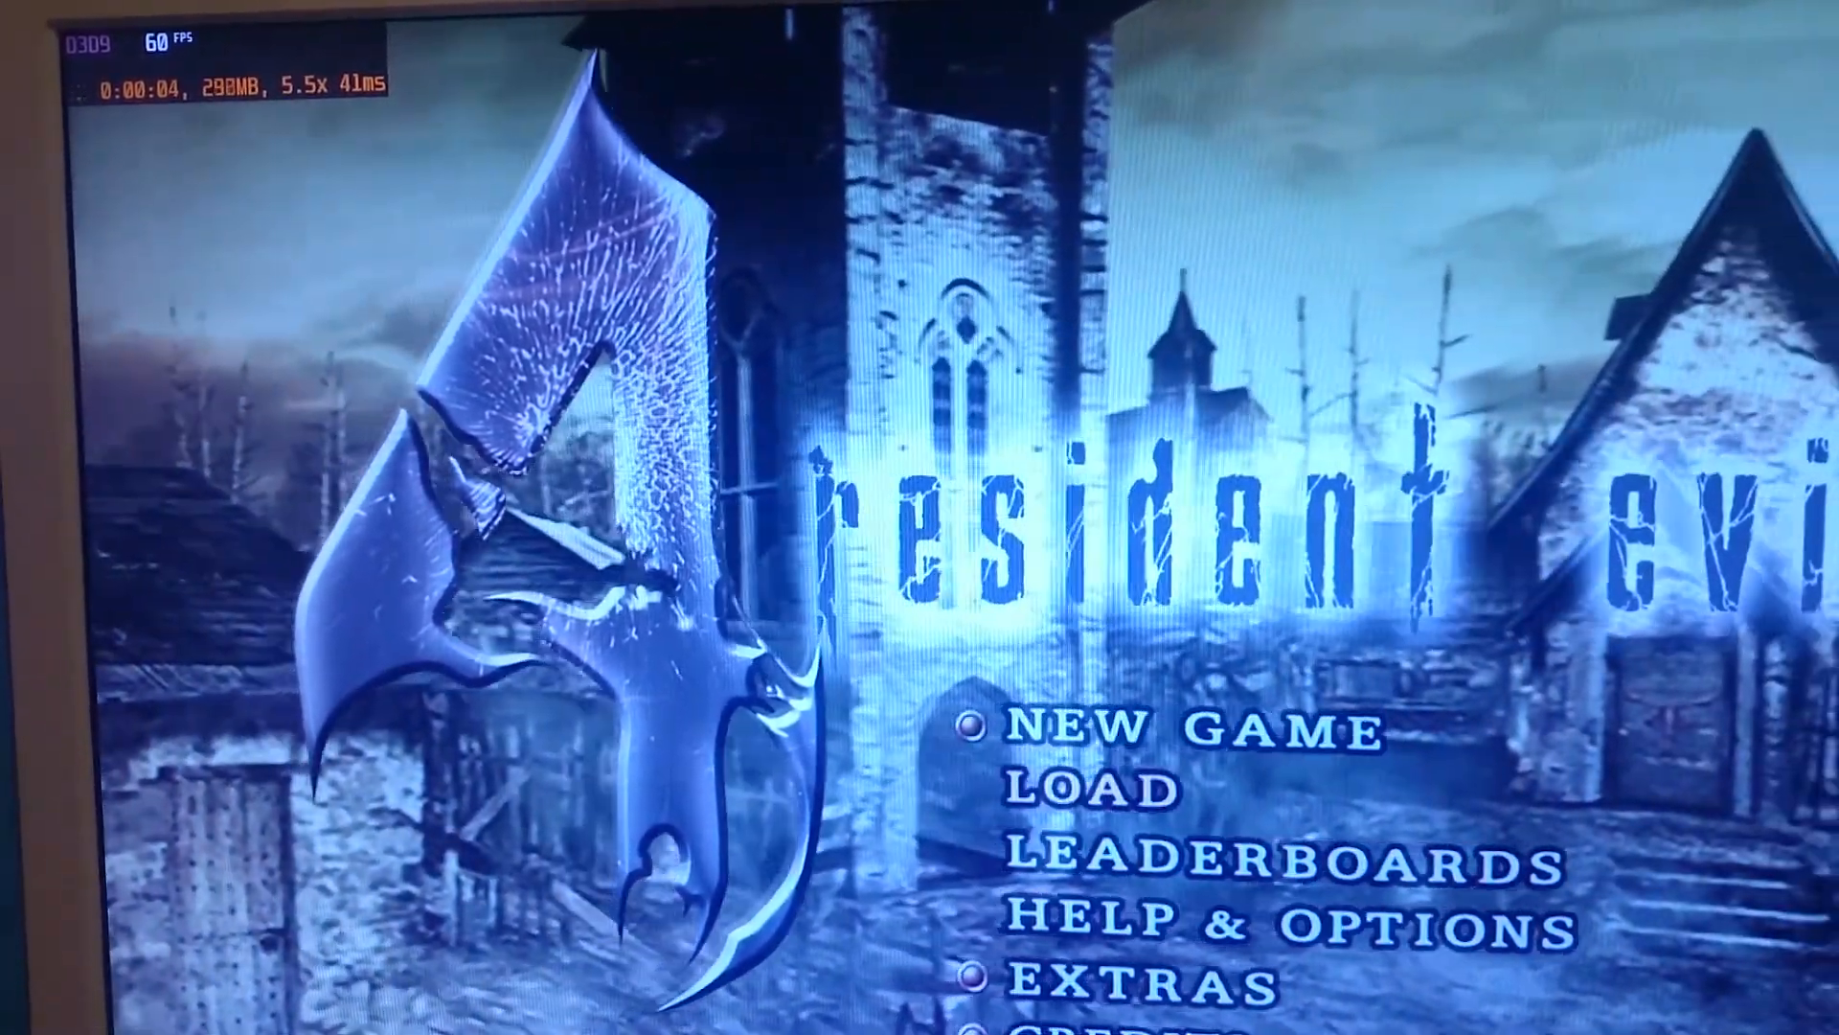
key("Return")
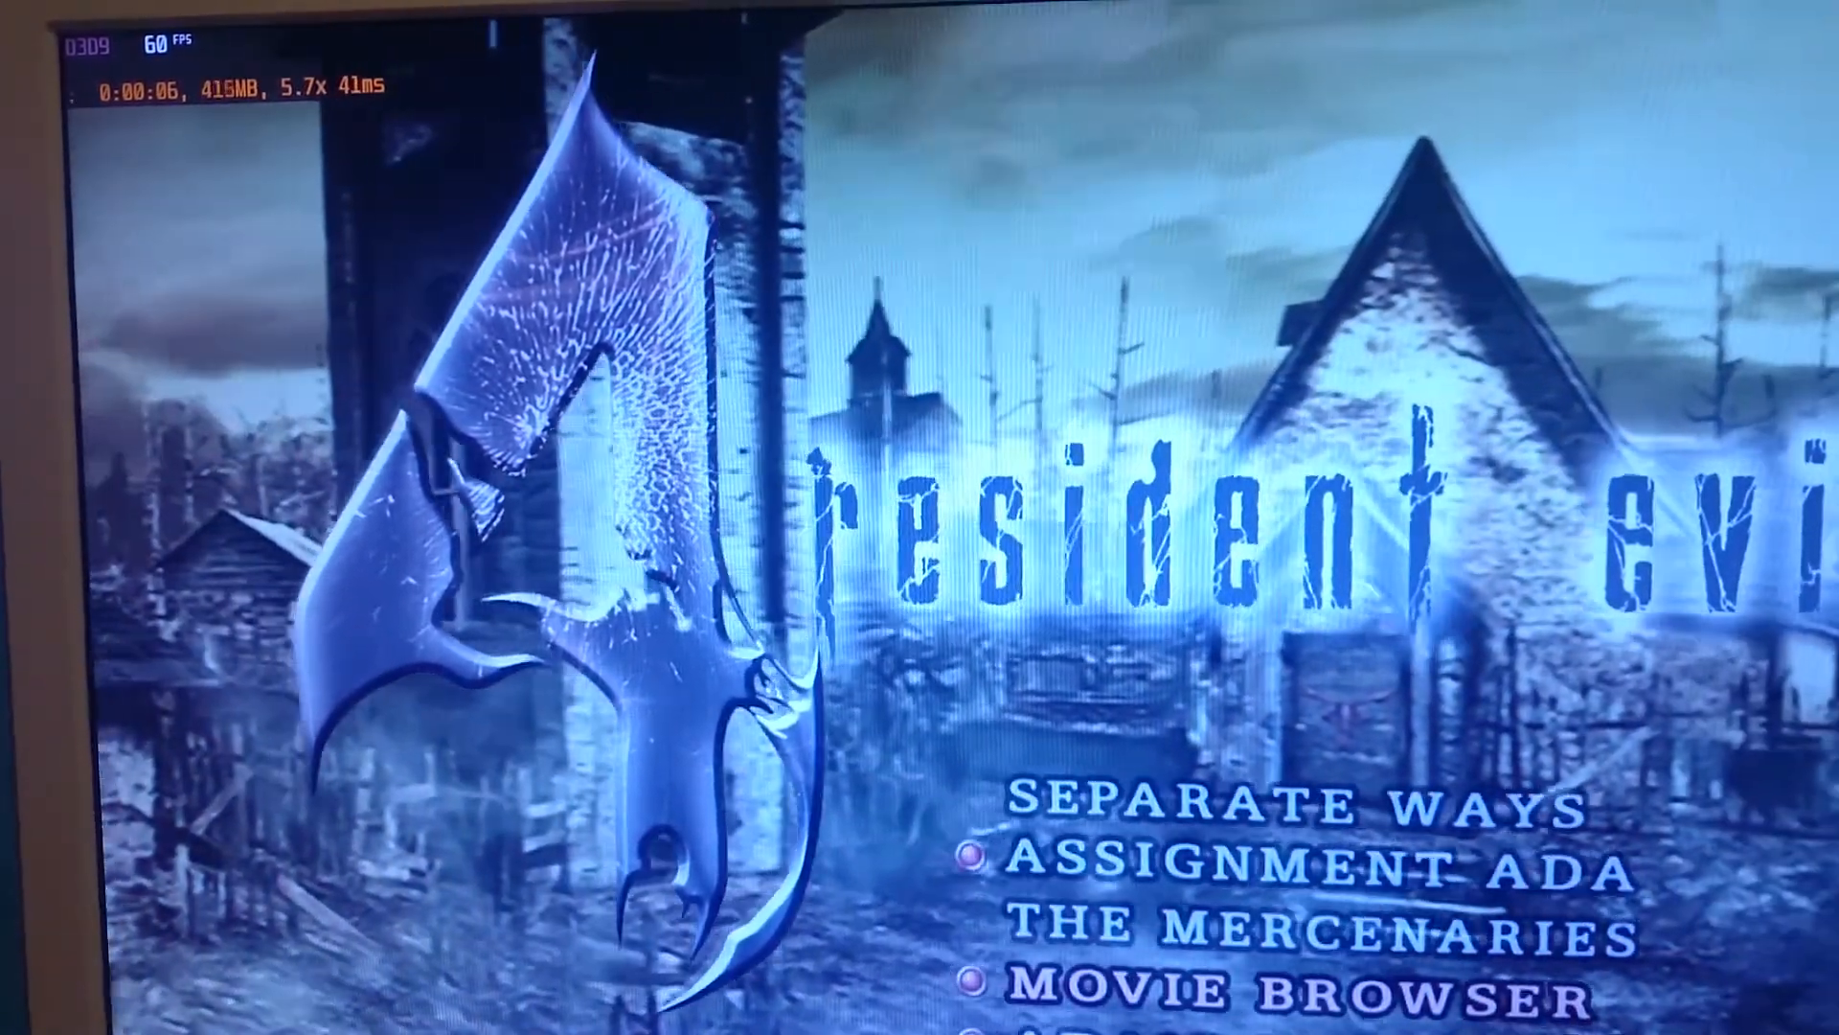
key("Return")
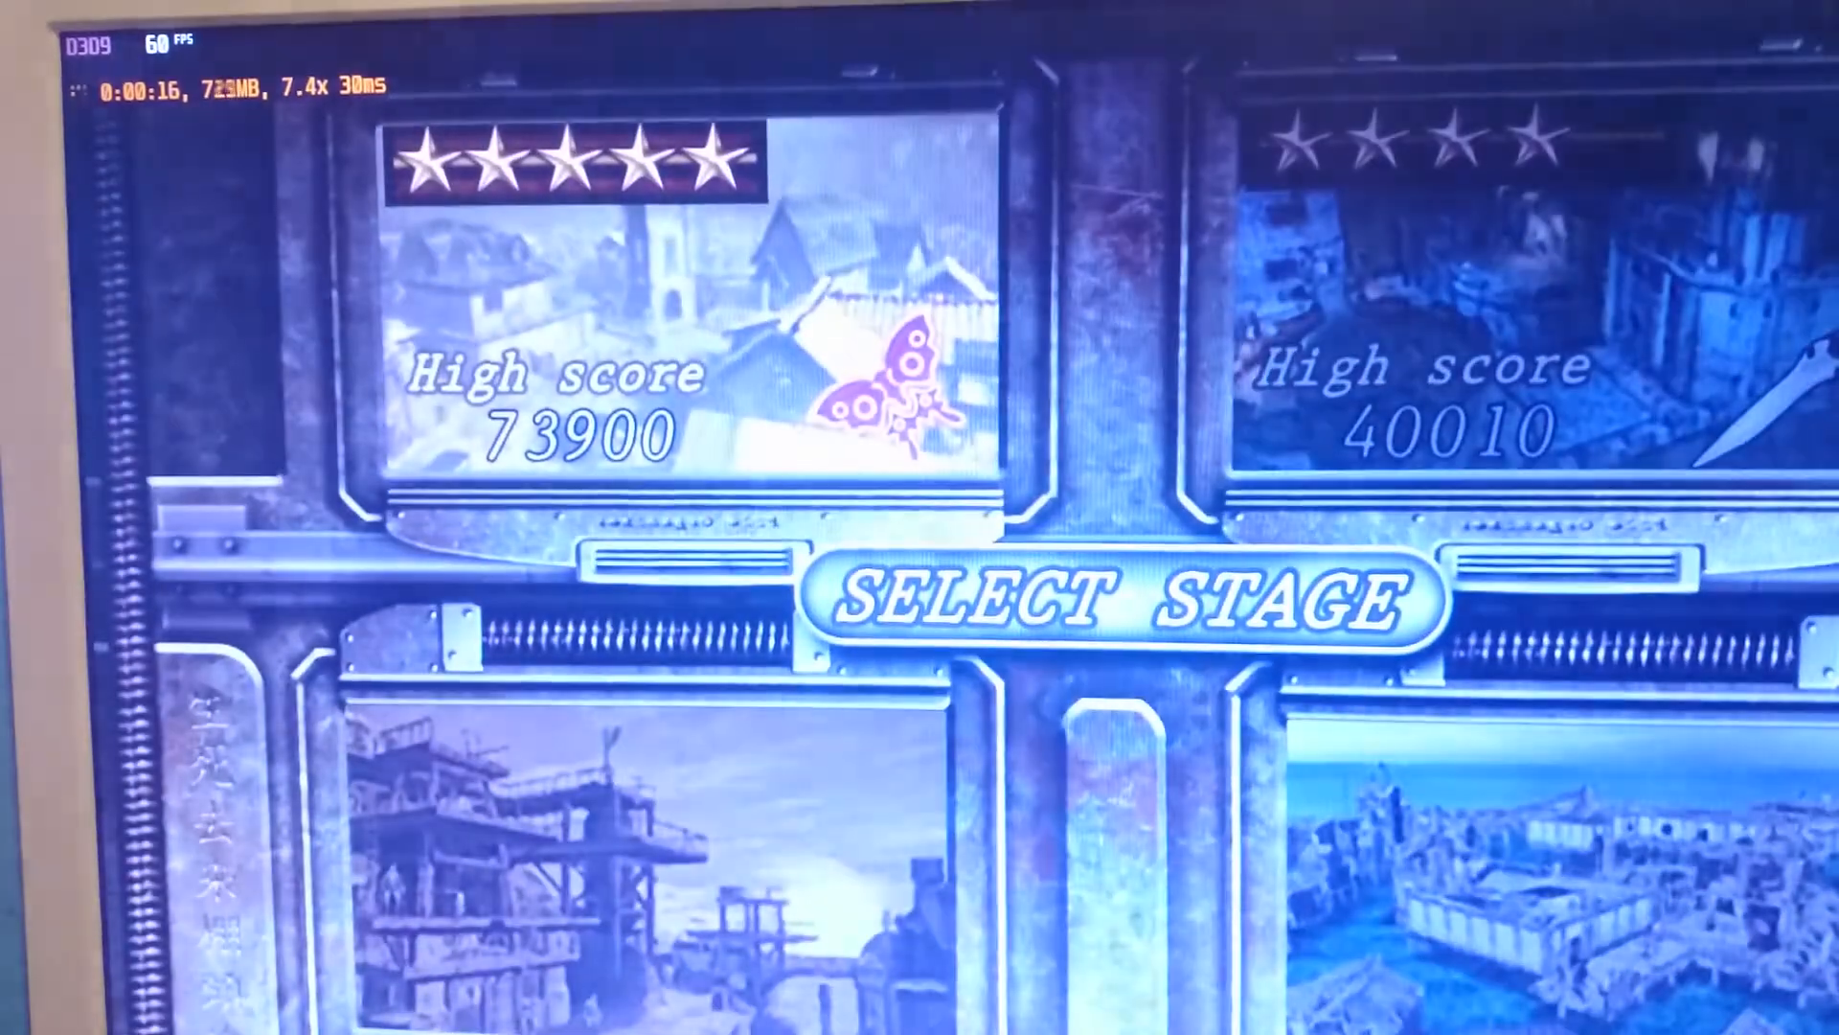
key("Right")
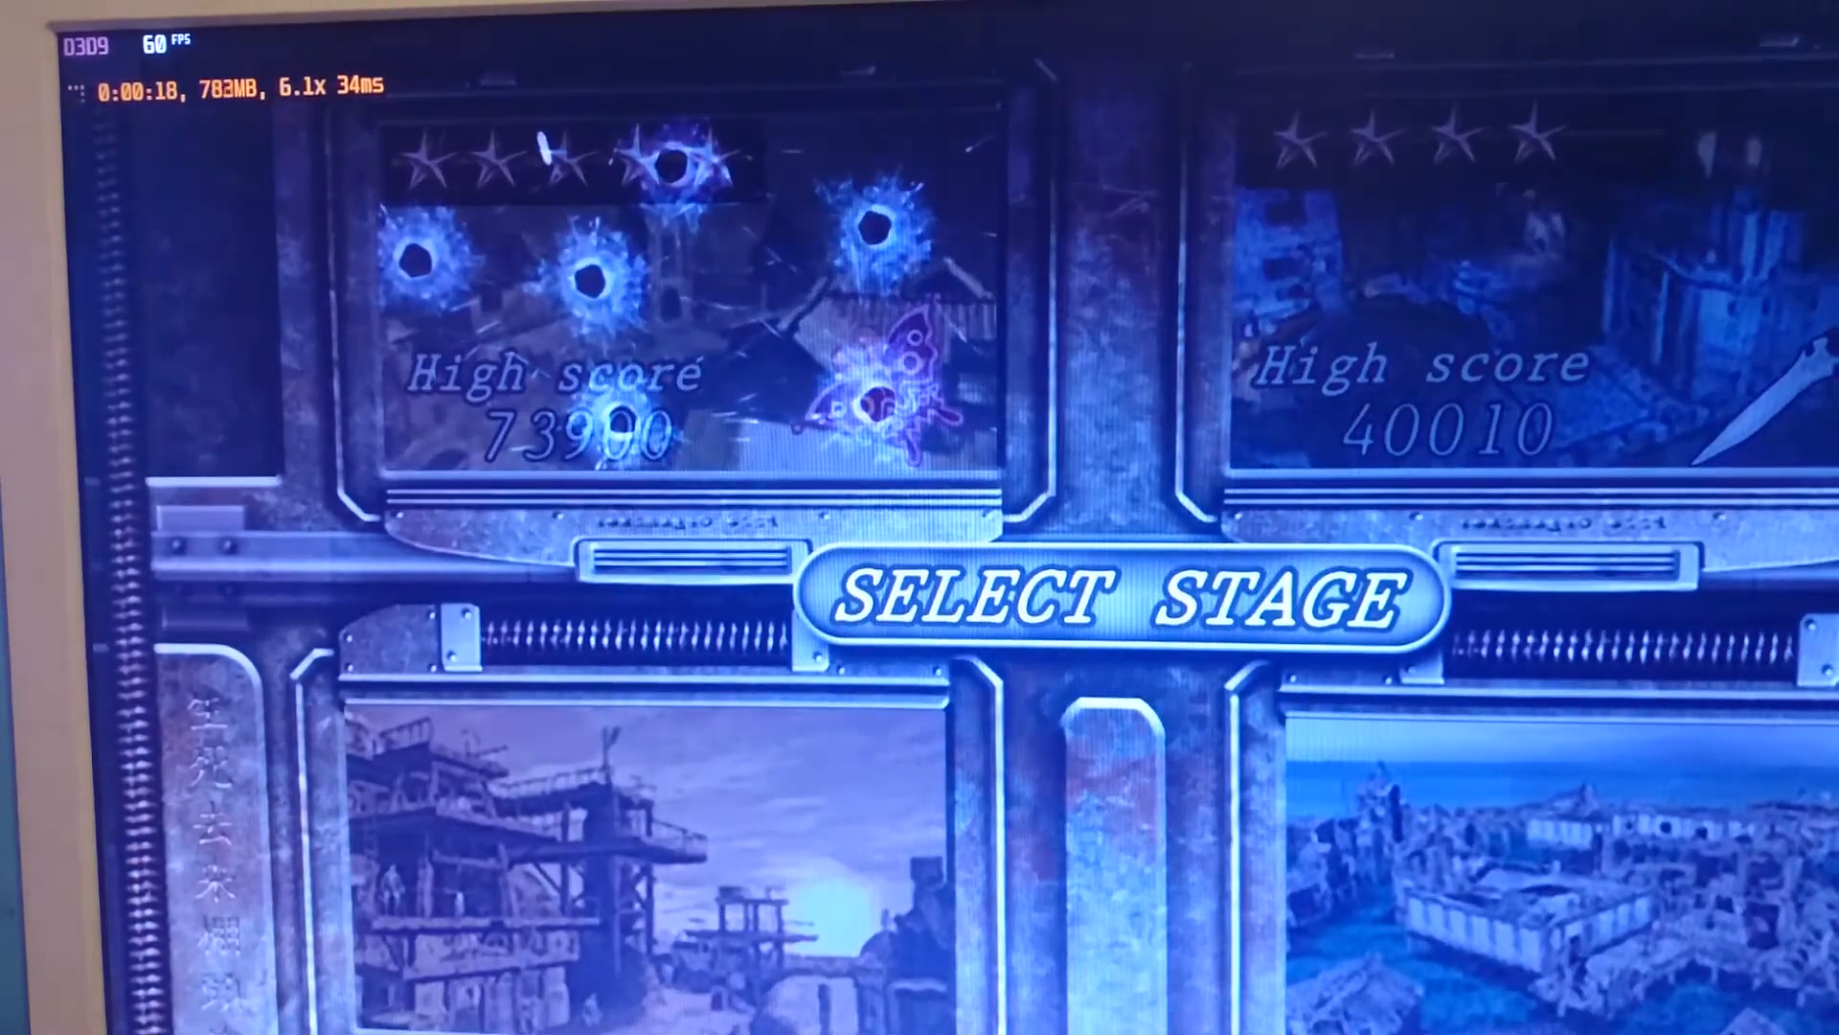
key("Return")
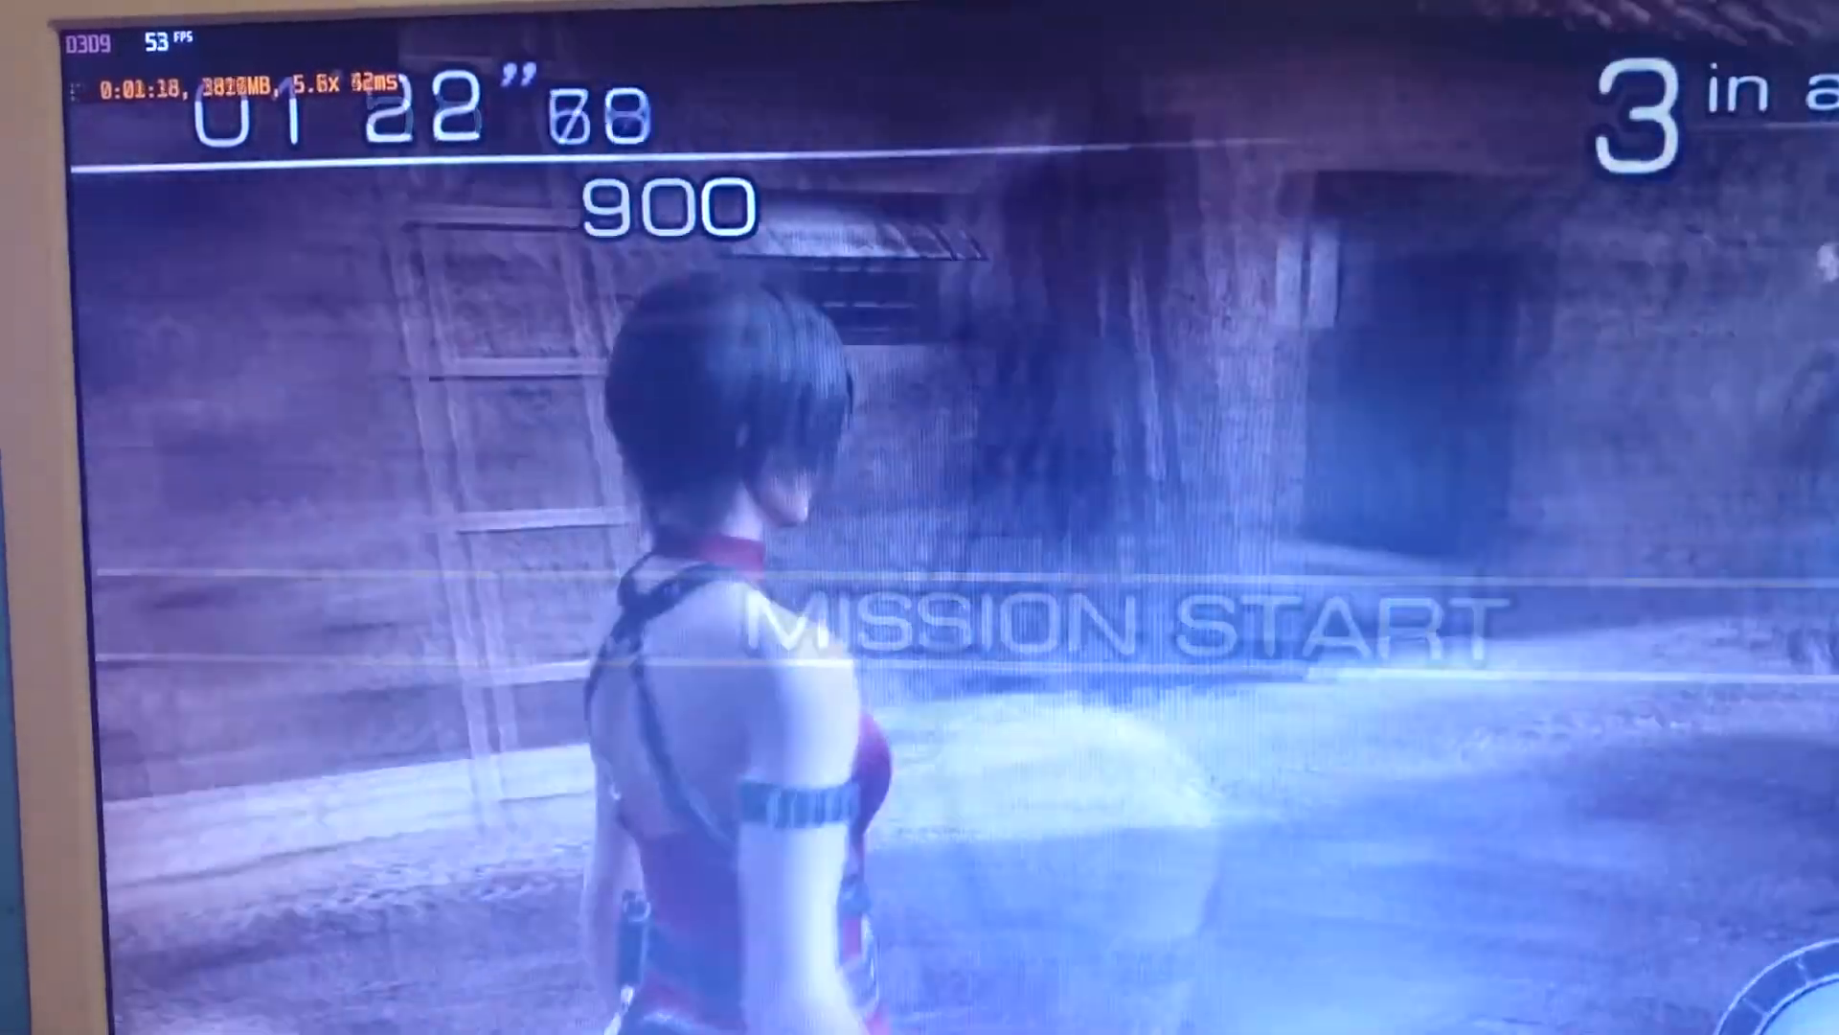
key("Tab")
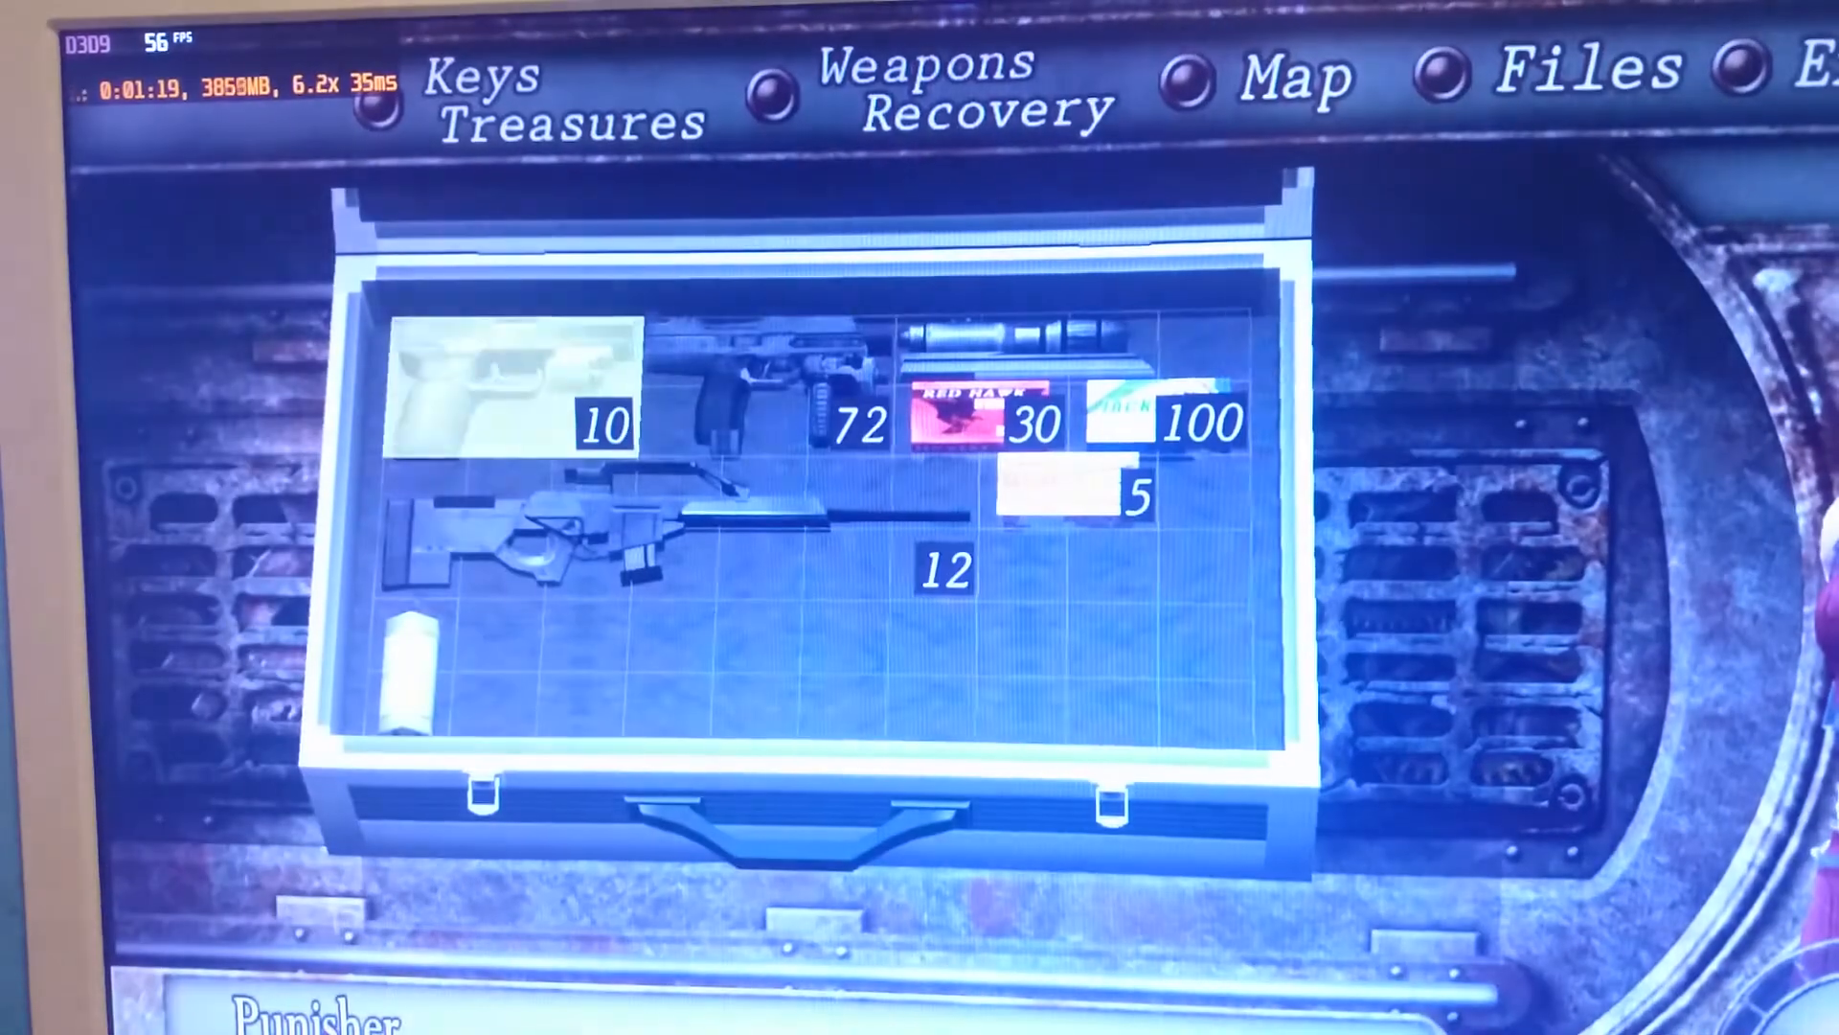
key("Down")
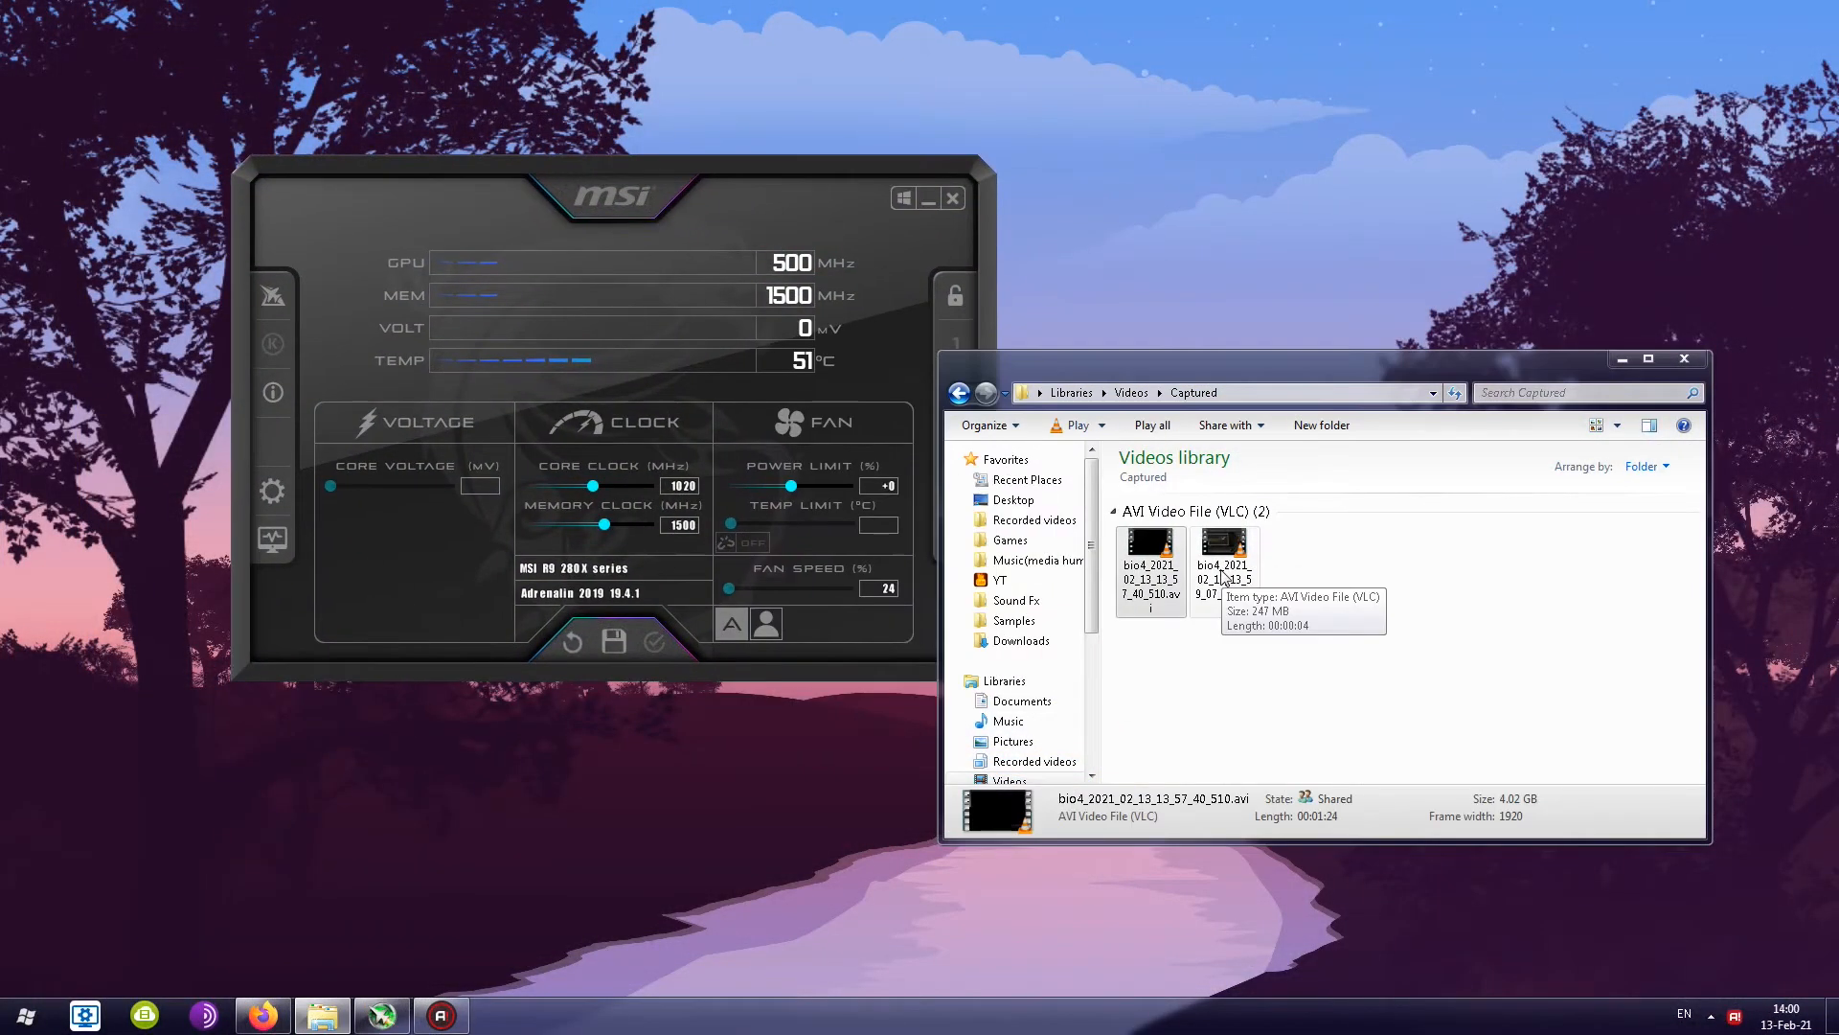
Check the details of the two captured AVI files and play bio4_2021_02_13_13_57_40_510.avi
left_click(1224, 573)
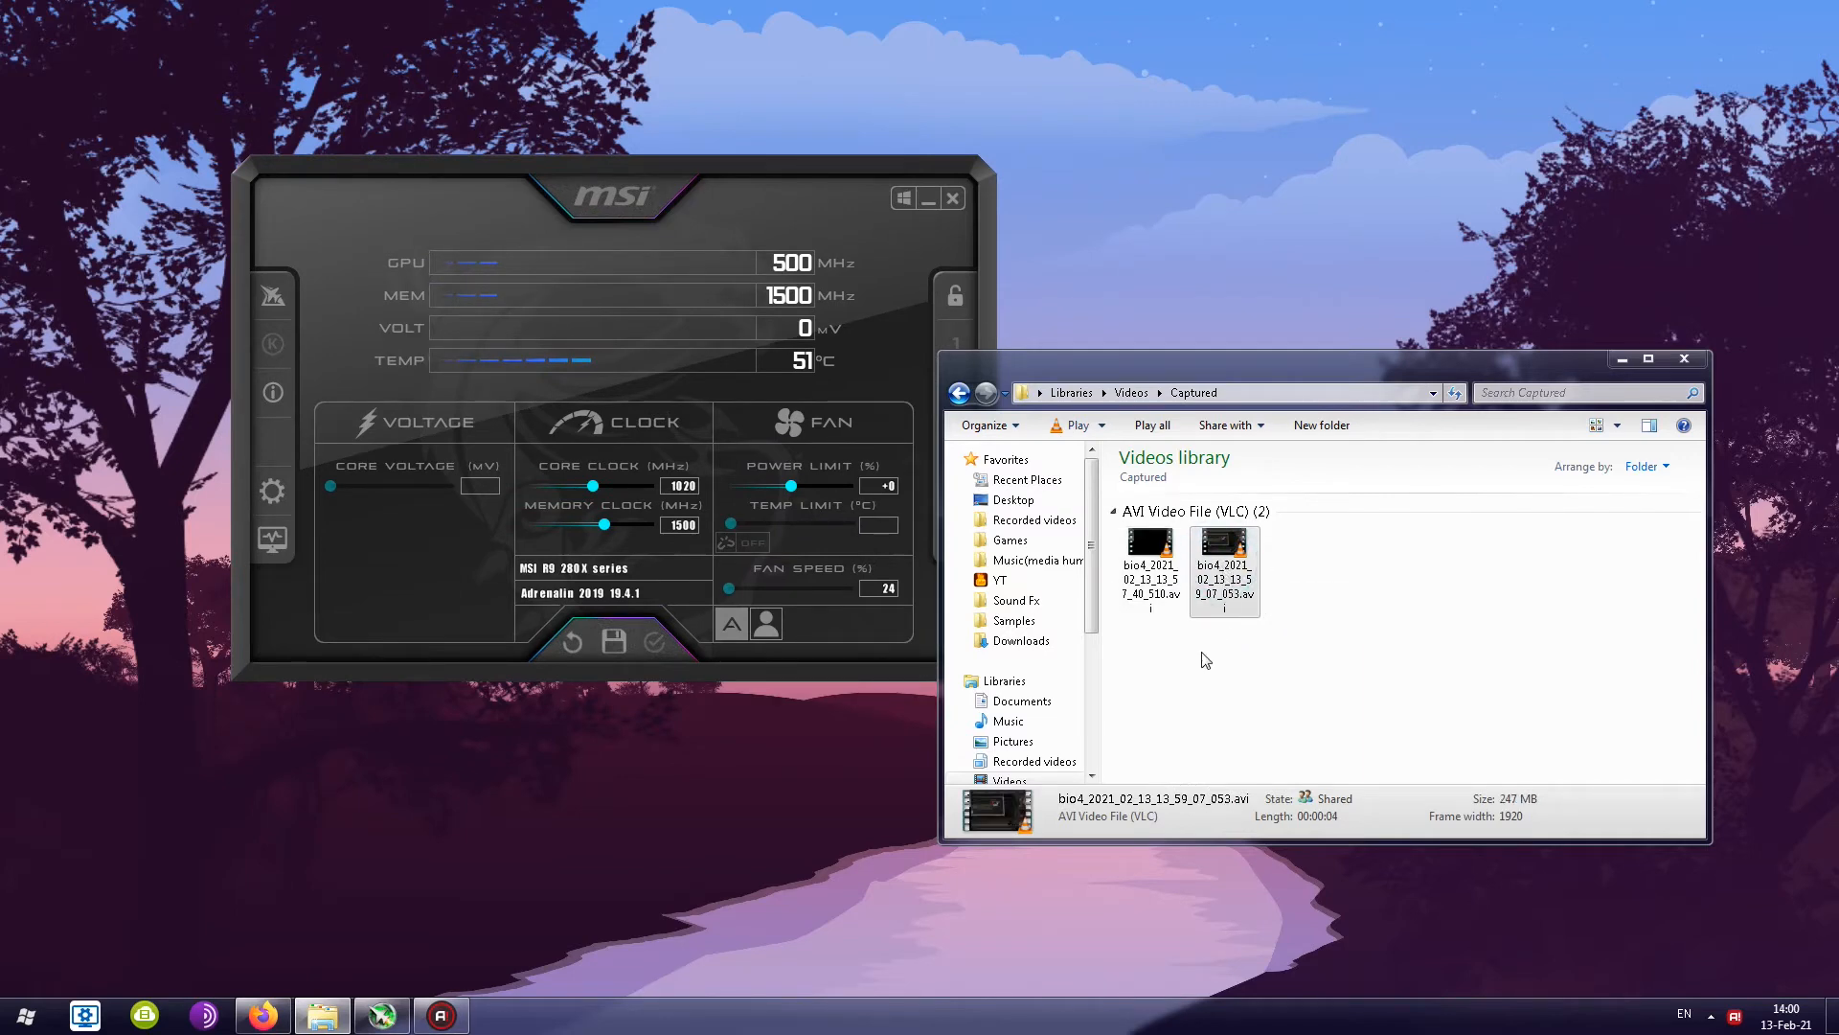
left_click(1159, 586)
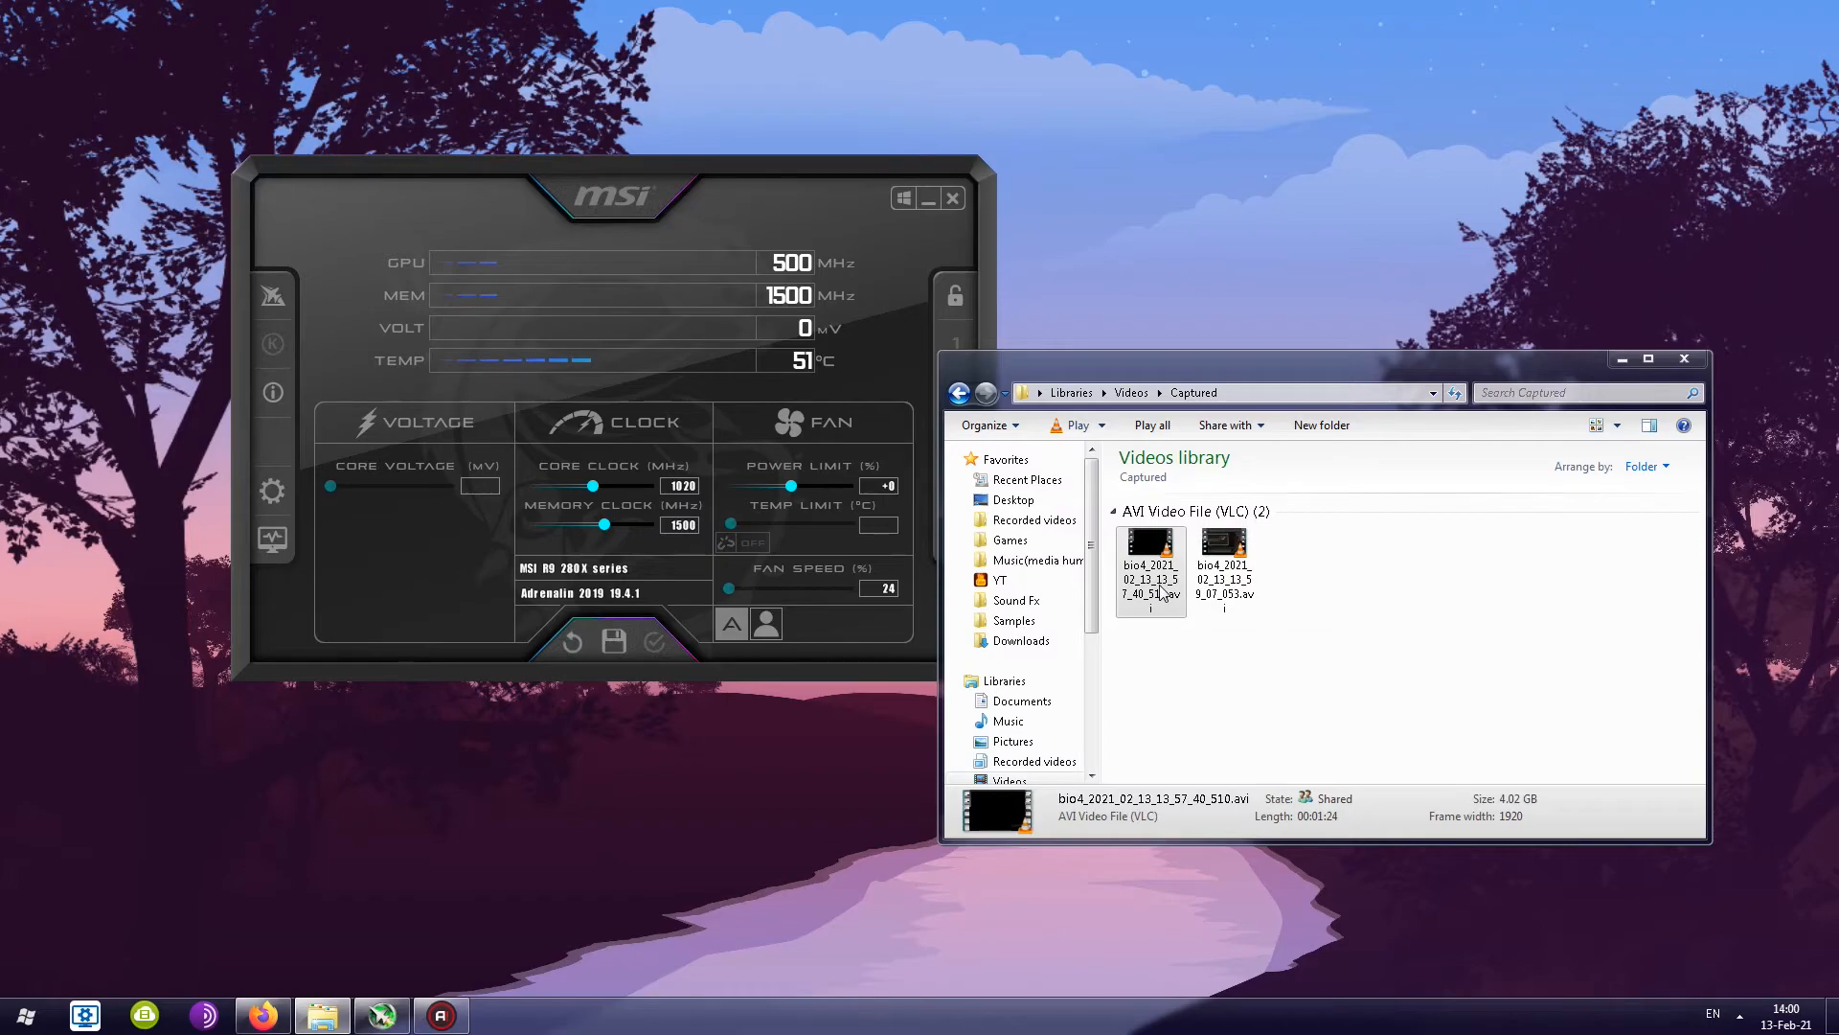
double_click(1161, 591)
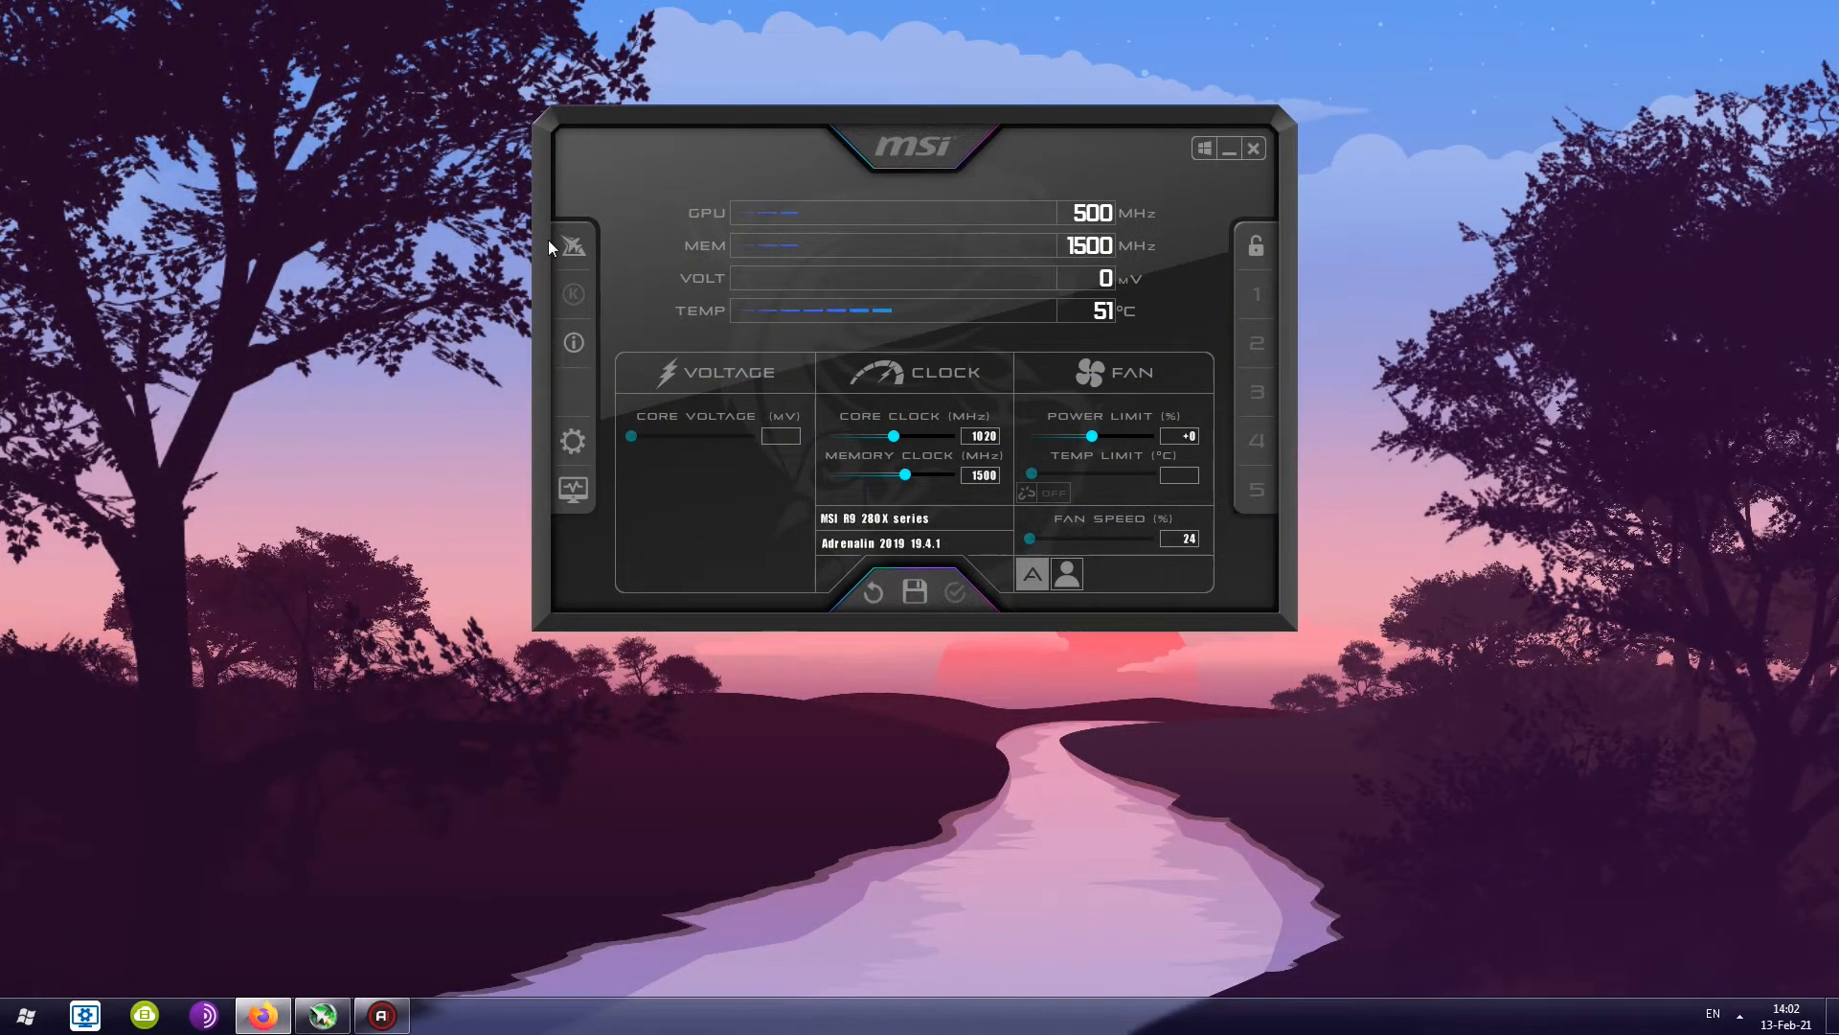
Examine the video capture format, quality and framerate in the Afterburner properties, and close the properties without changes
left_click_drag(548, 240, 569, 353)
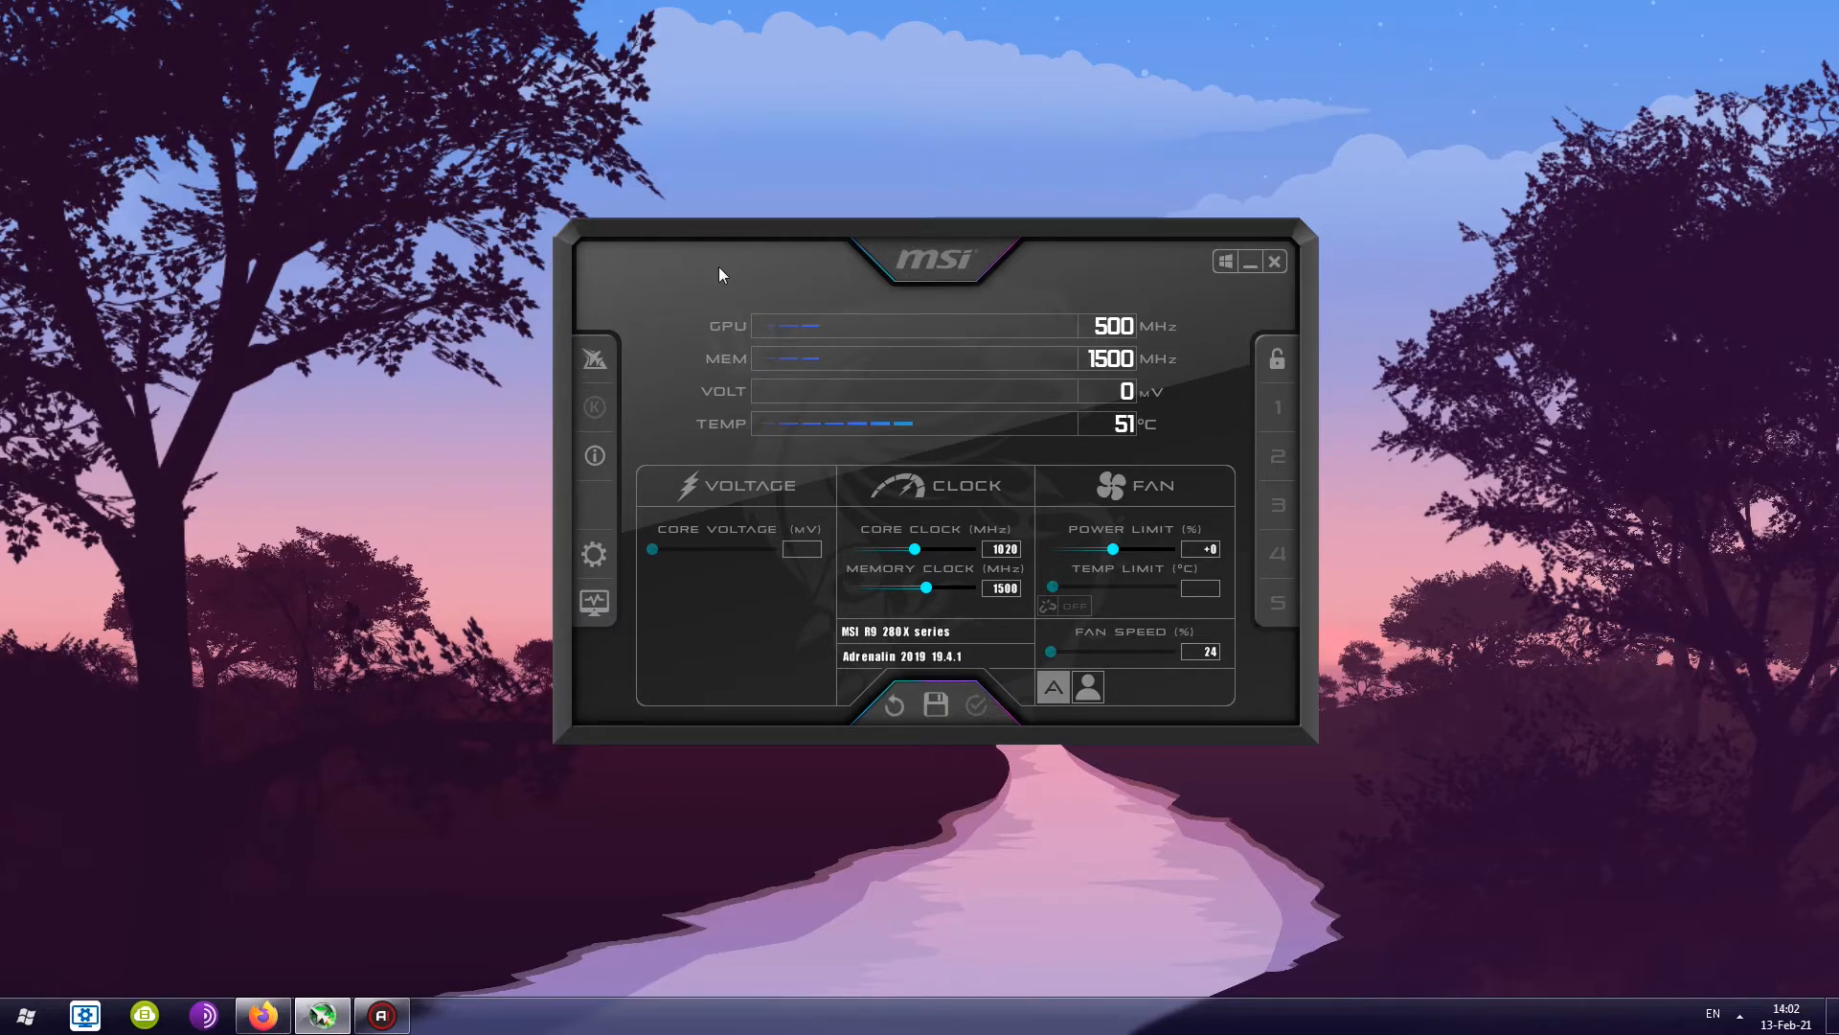
left_click(594, 553)
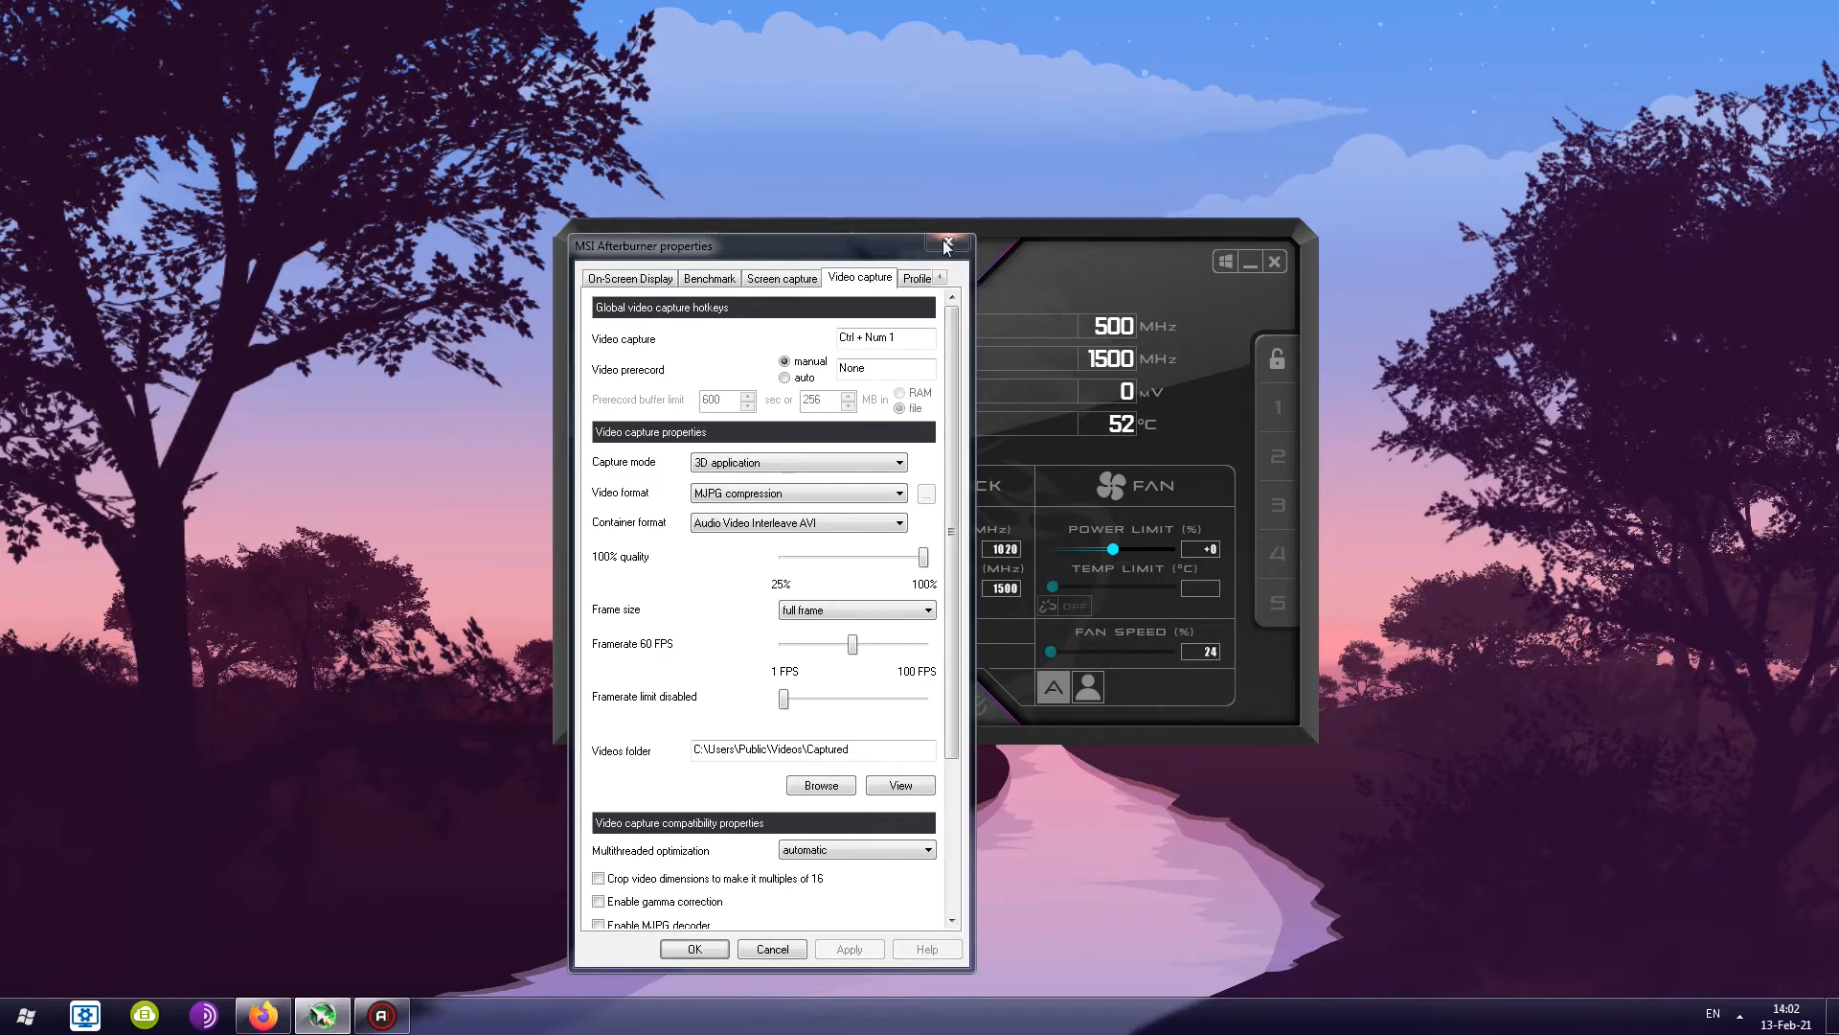
left_click_drag(954, 523, 955, 546)
scroll(954, 546, "down", 5)
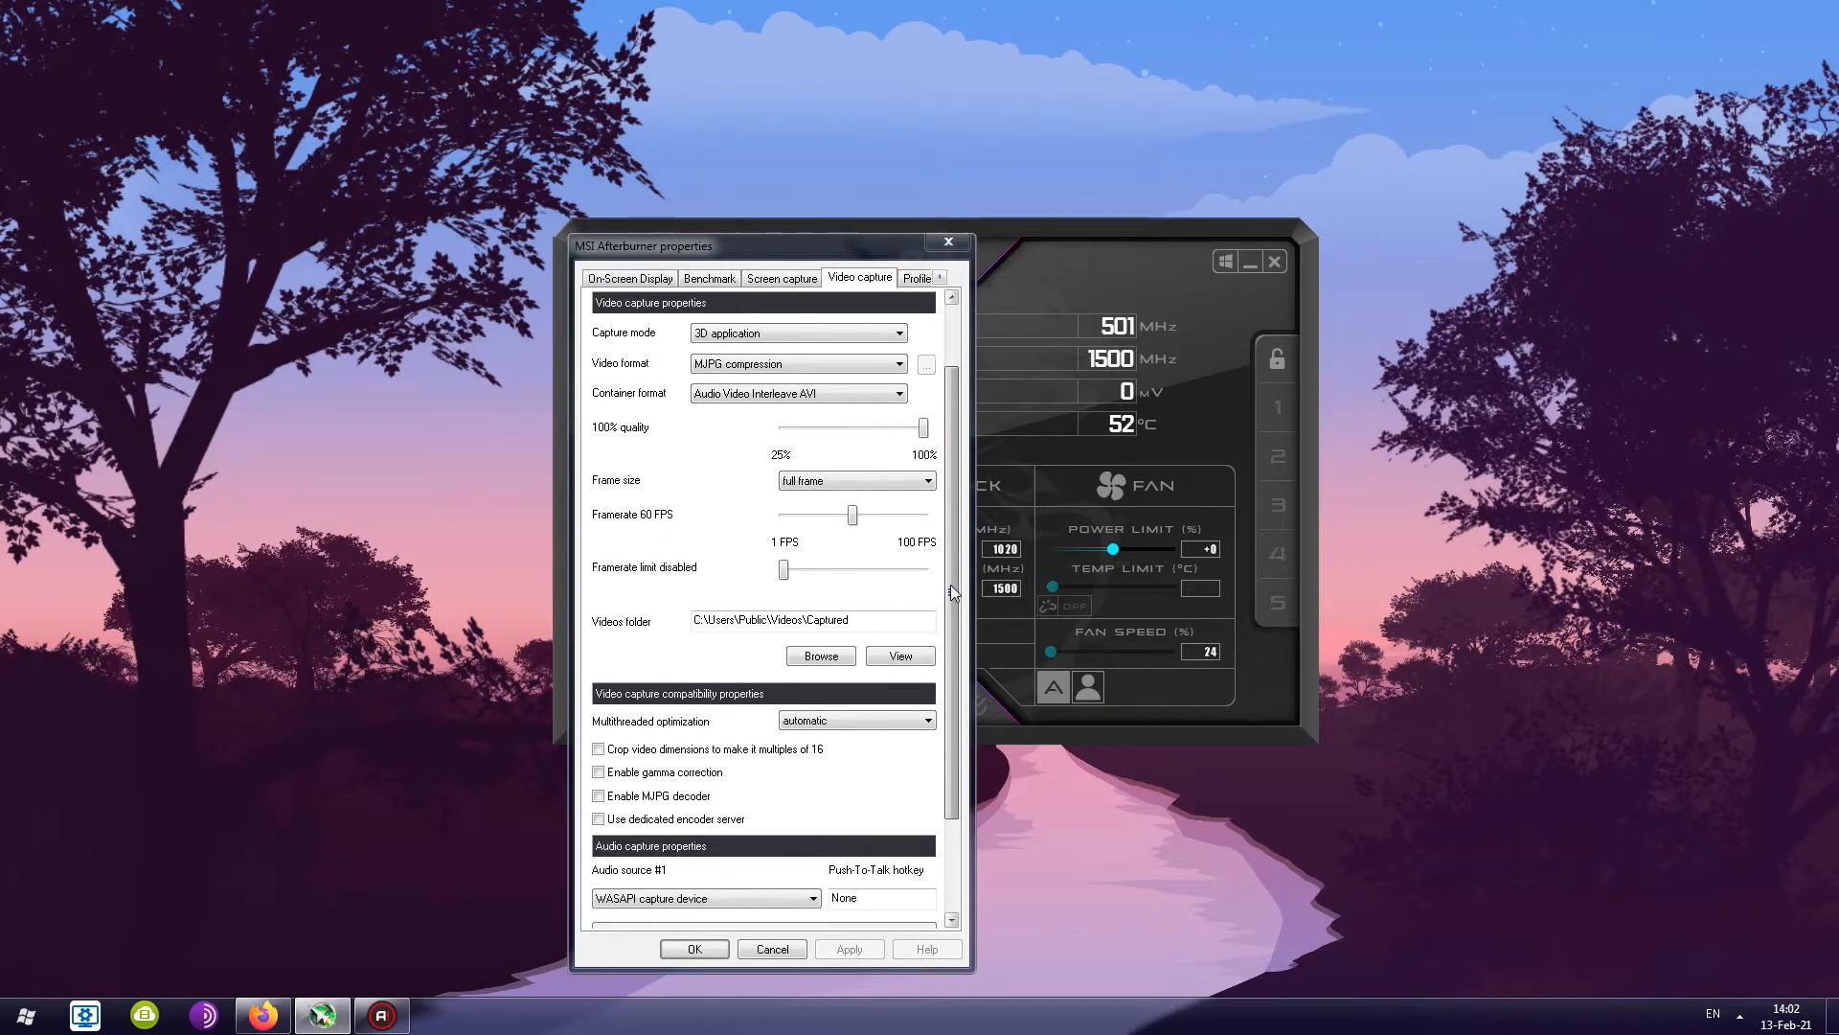
left_click(949, 241)
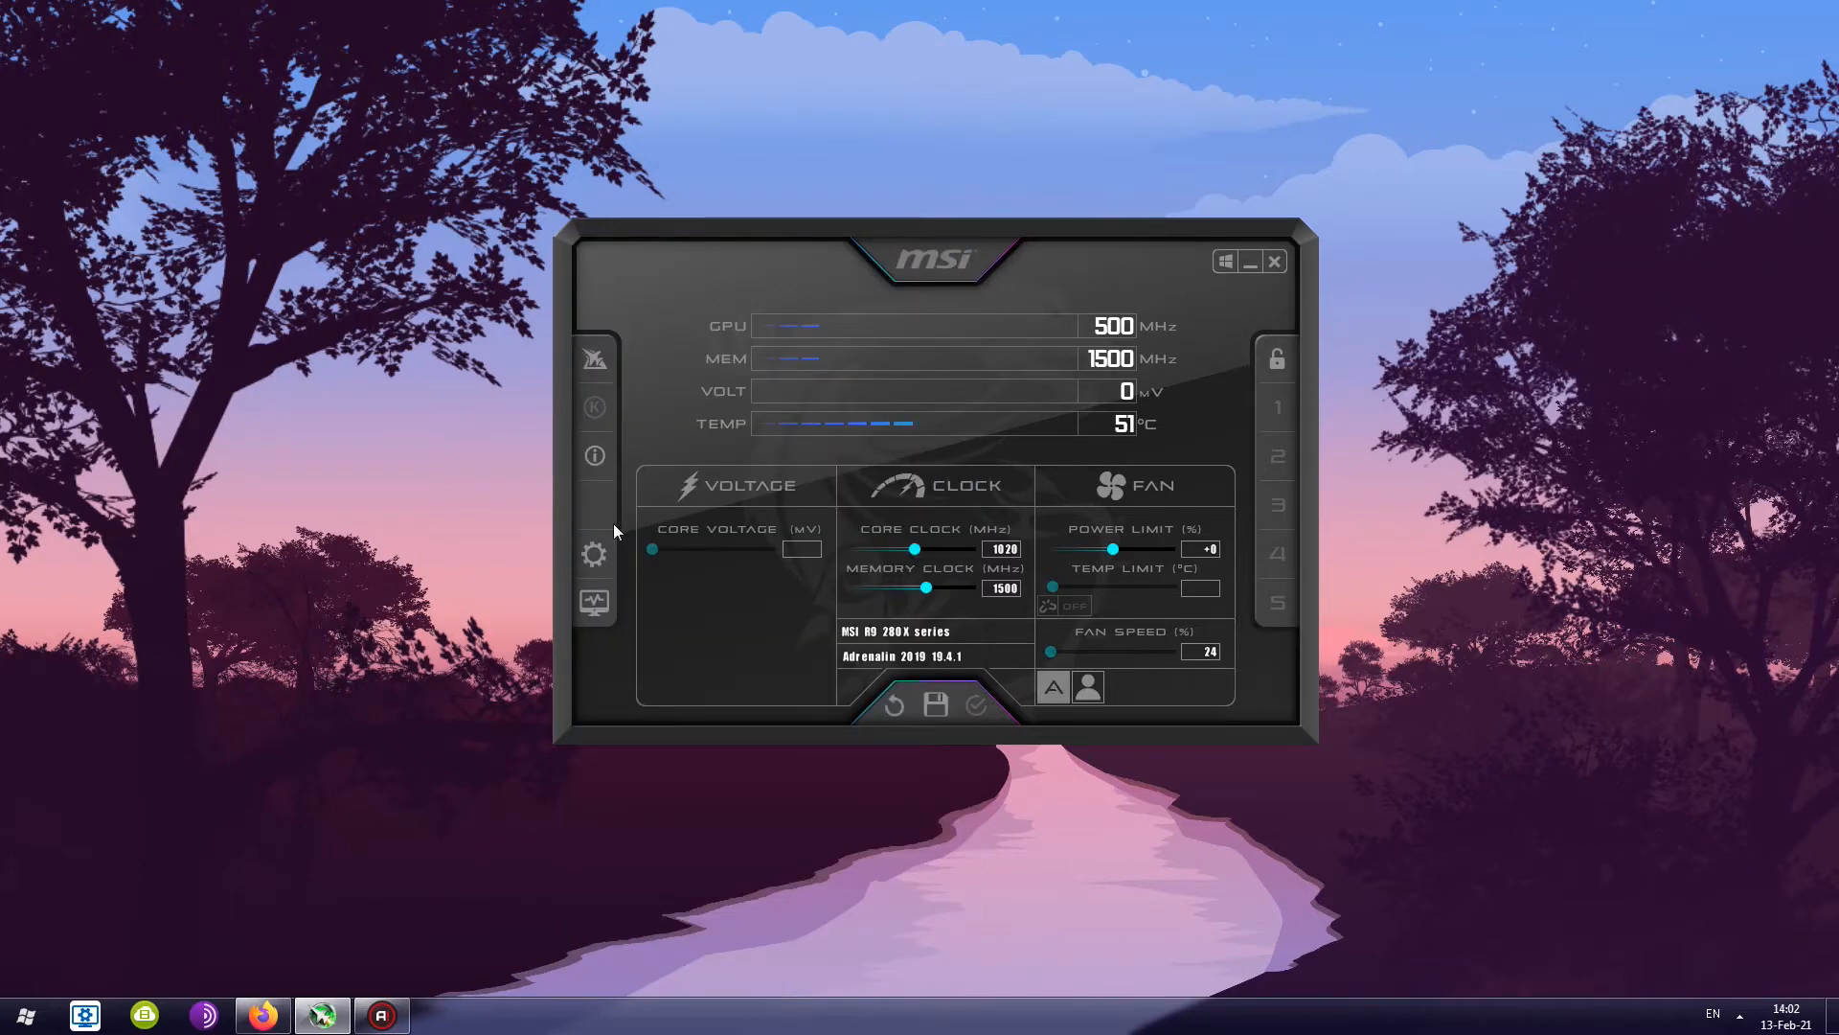
Bring the video capture properties back up and go over both the video settings and the two audio sources
left_click(595, 555)
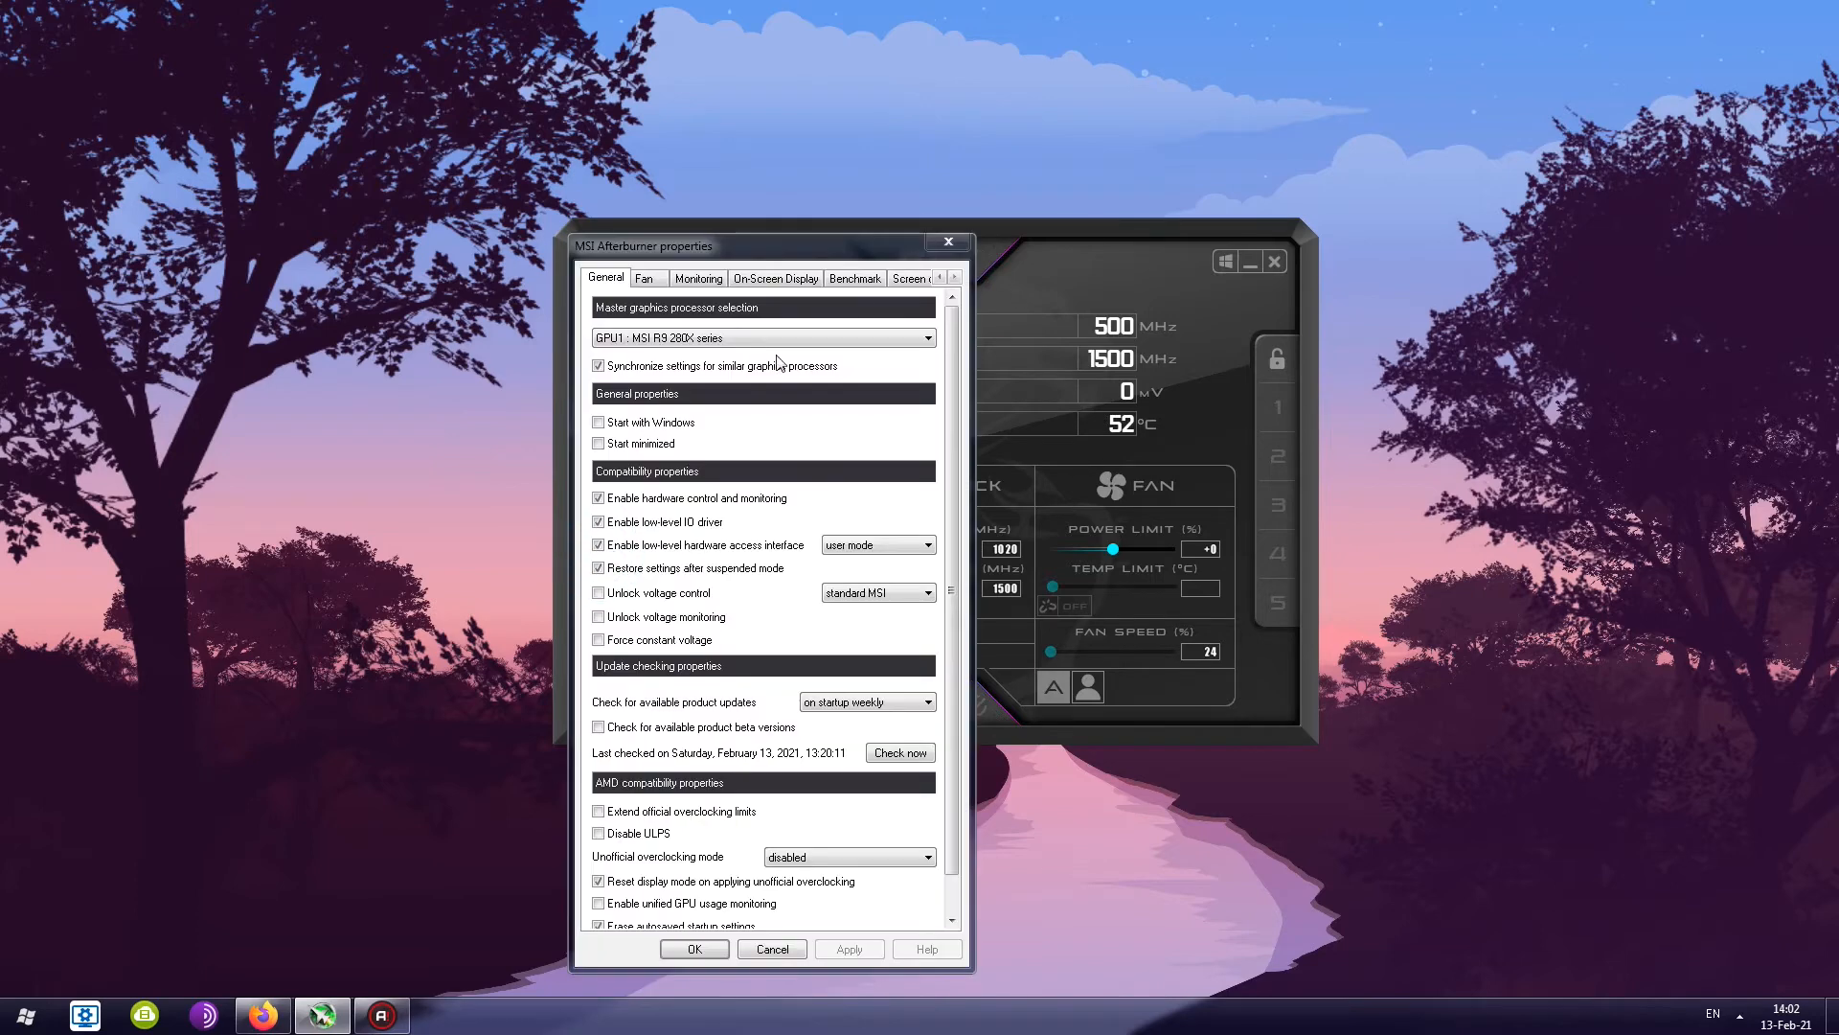
left_click(952, 278)
left_click(953, 278)
left_click(953, 279)
left_click(860, 277)
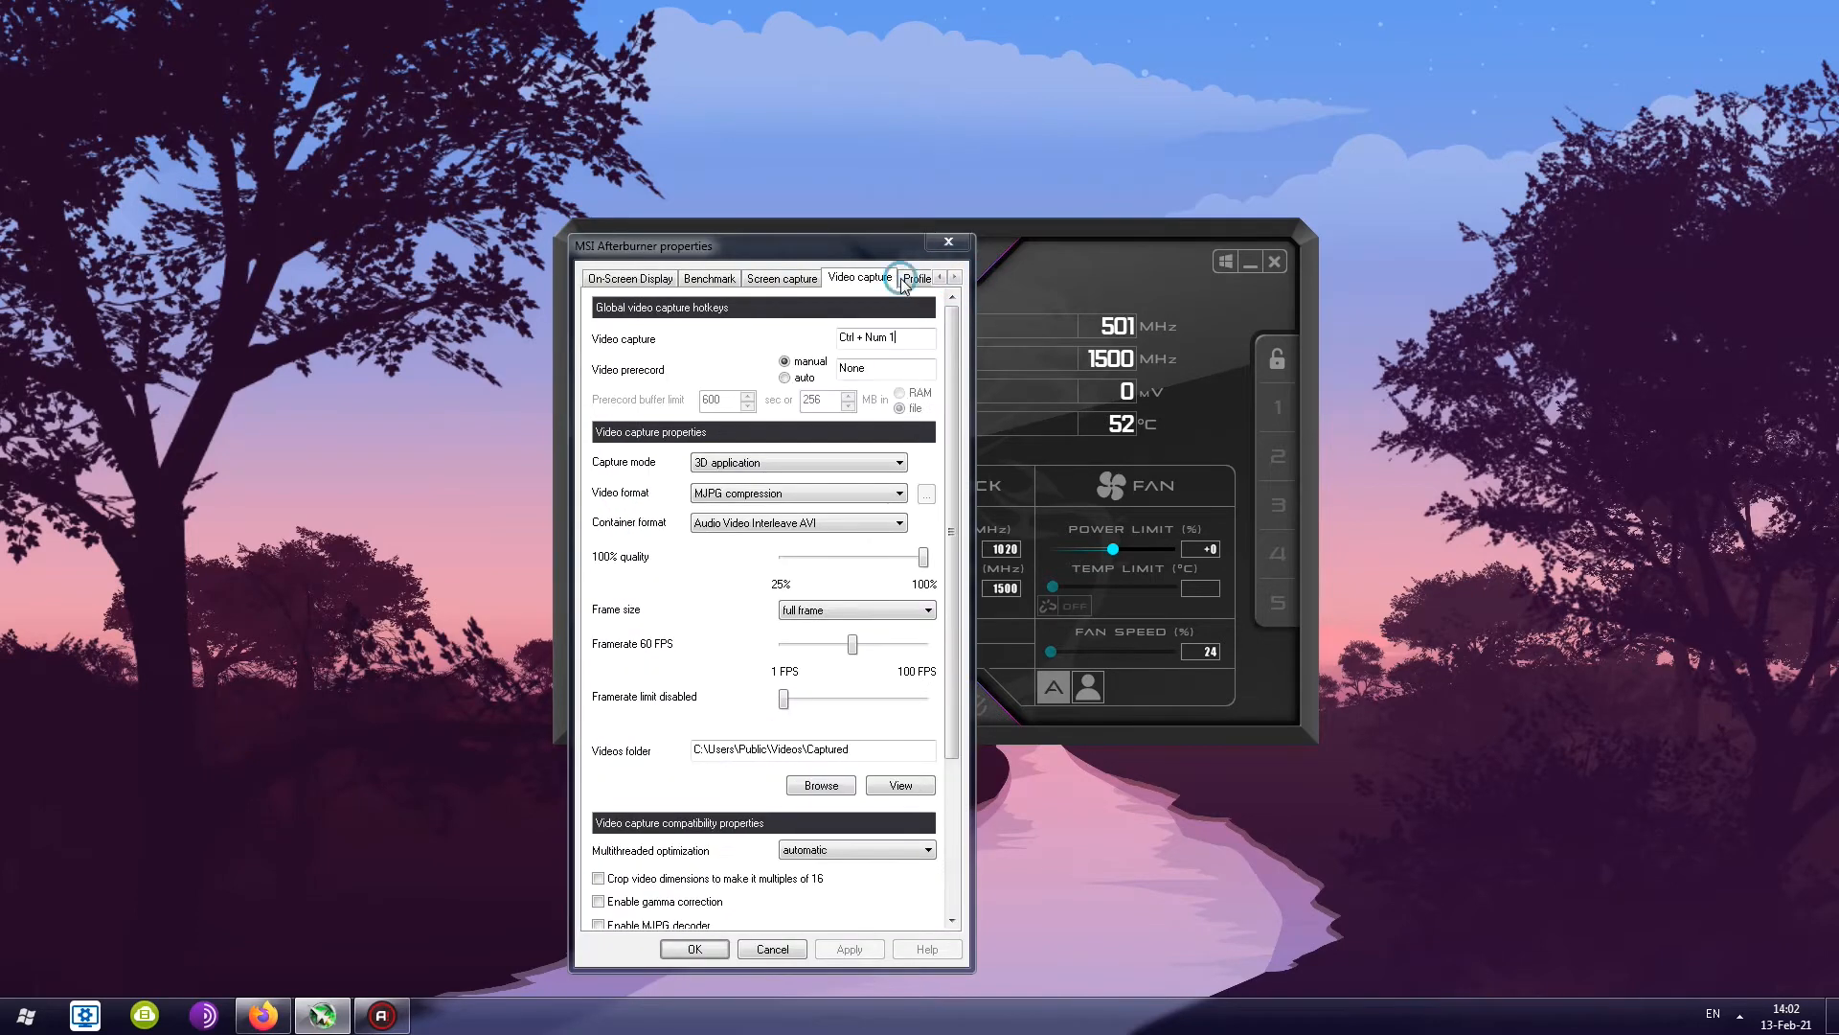
scroll(960, 393, "down", 6)
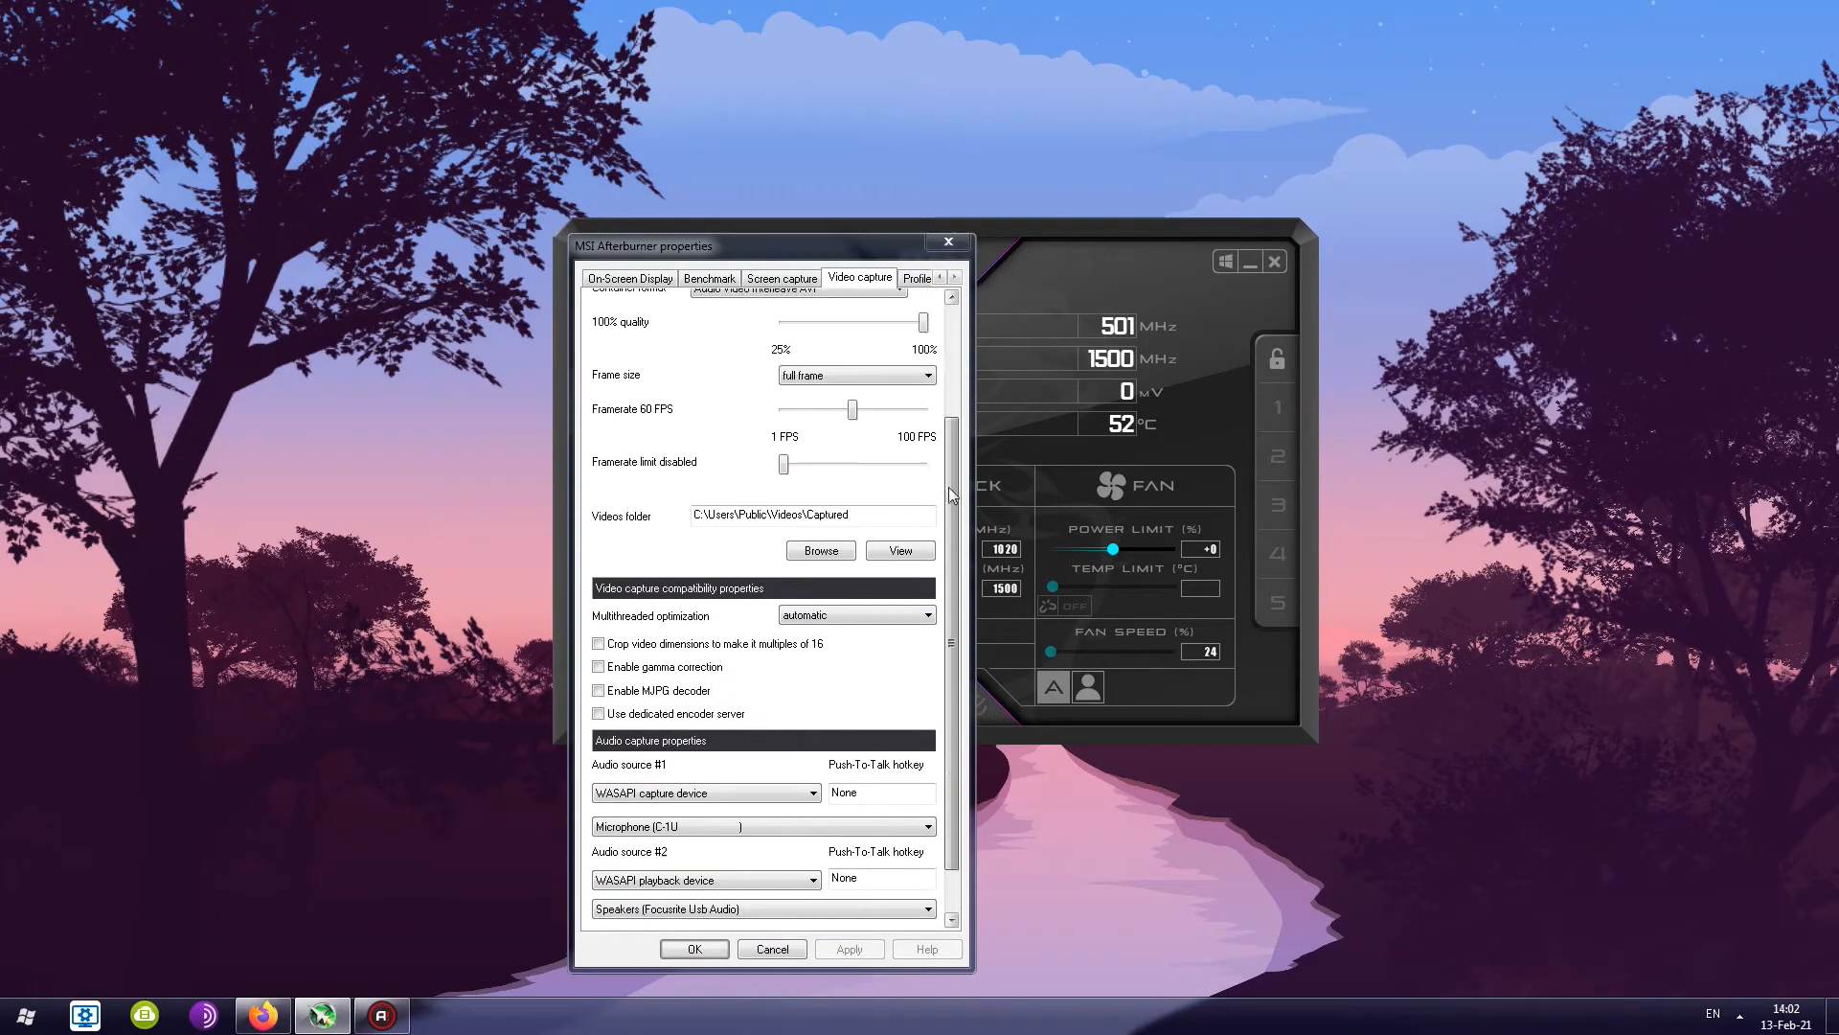
scroll(957, 401, "up", 5)
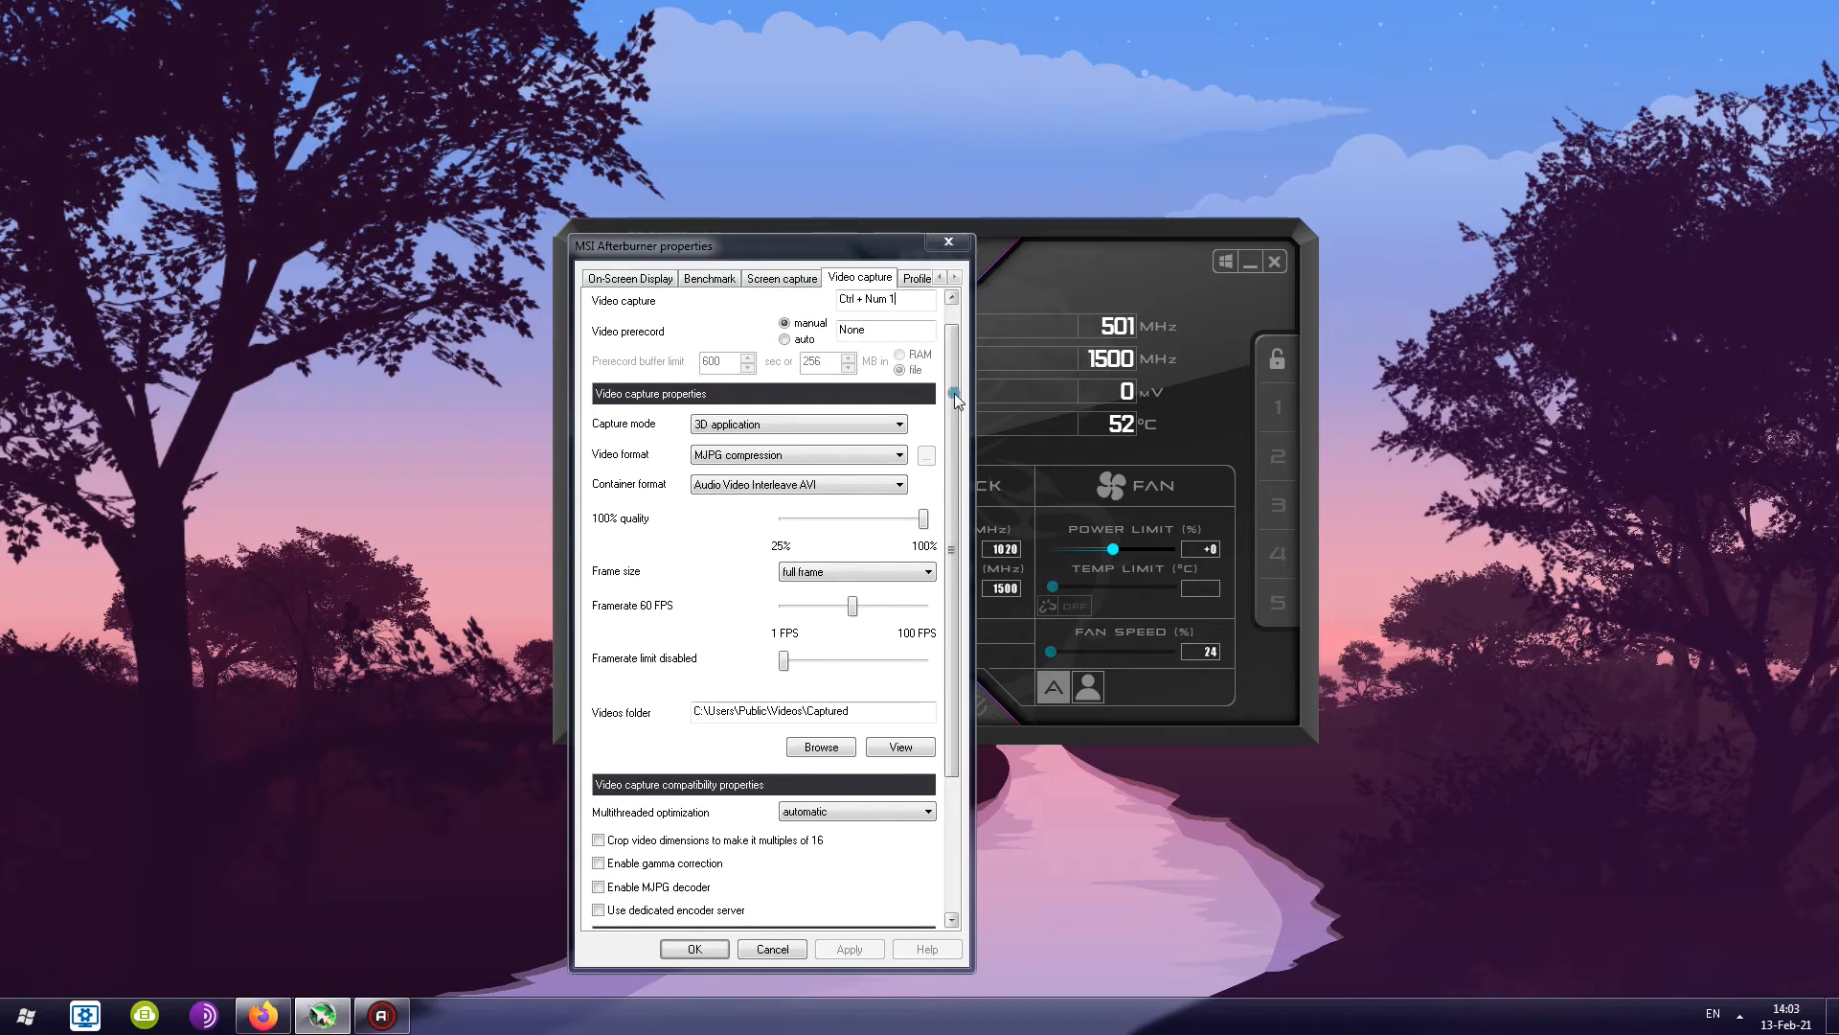
Go over the video capture settings down to the audio sources, and close the Afterburner properties
scroll(955, 400, "down", 1)
scroll(955, 364, "up", 2)
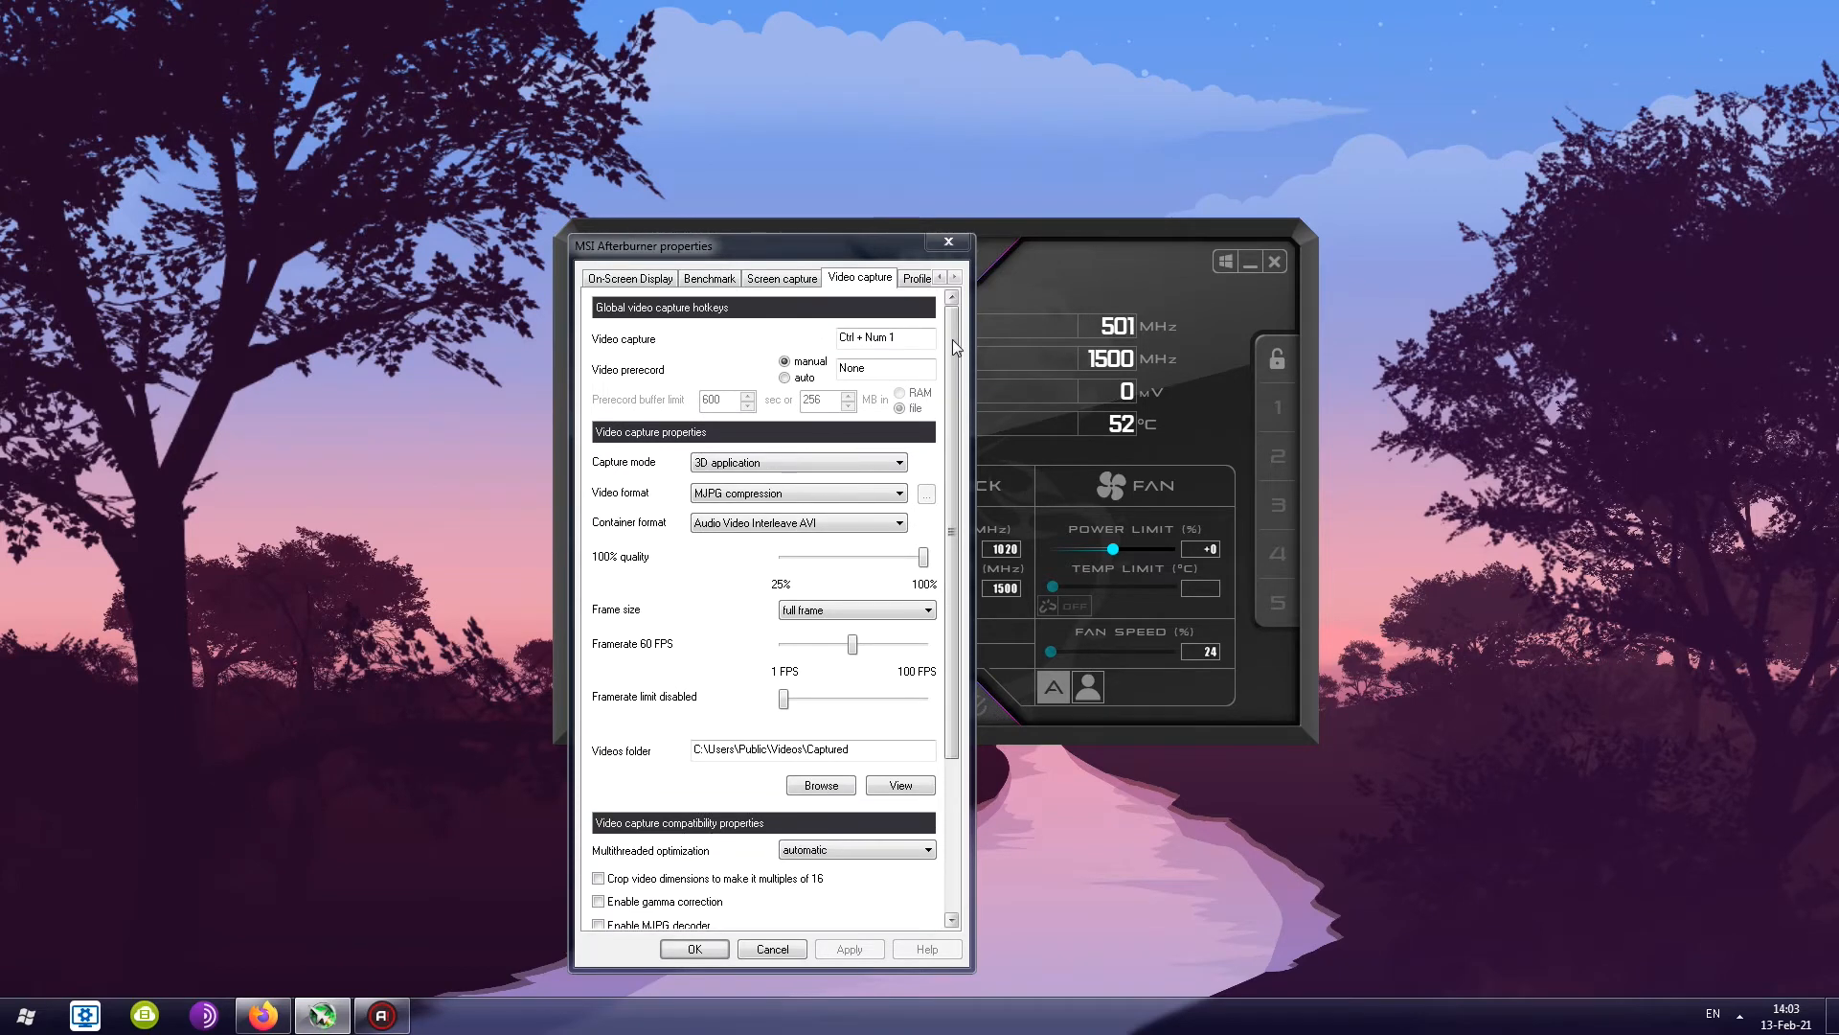
scroll(955, 347, "down", 5)
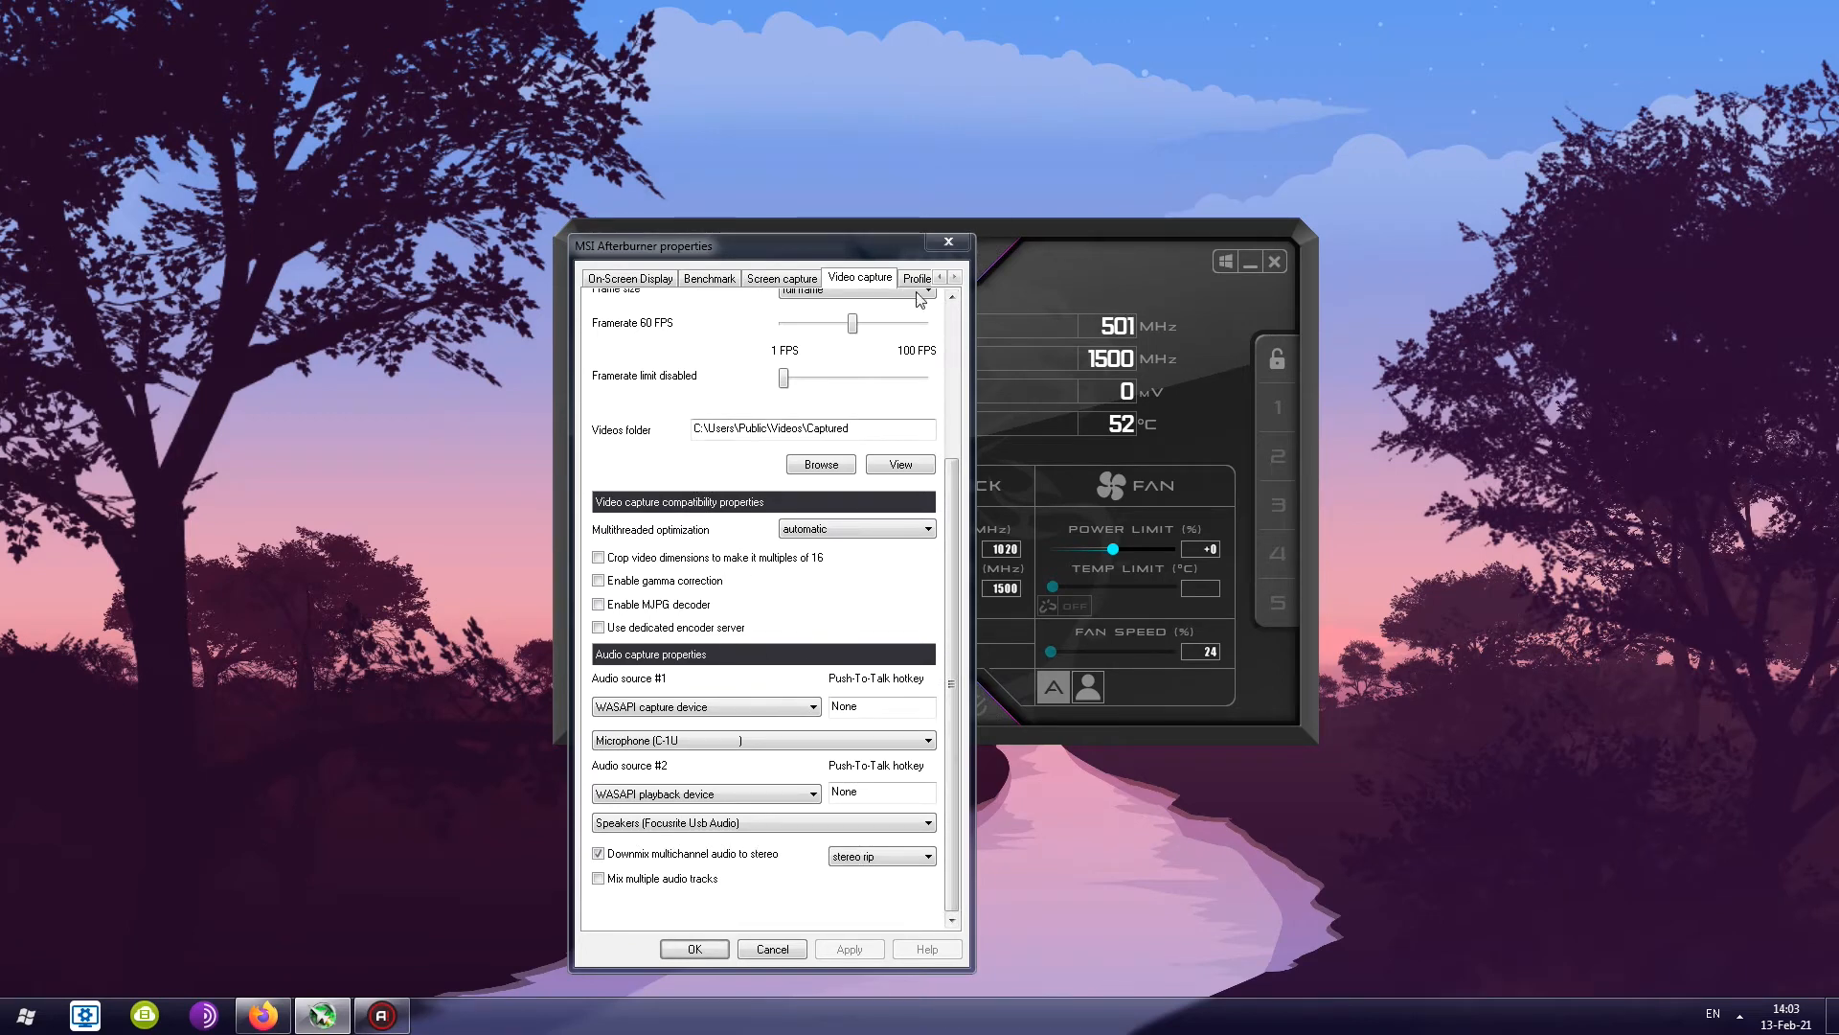
left_click(946, 243)
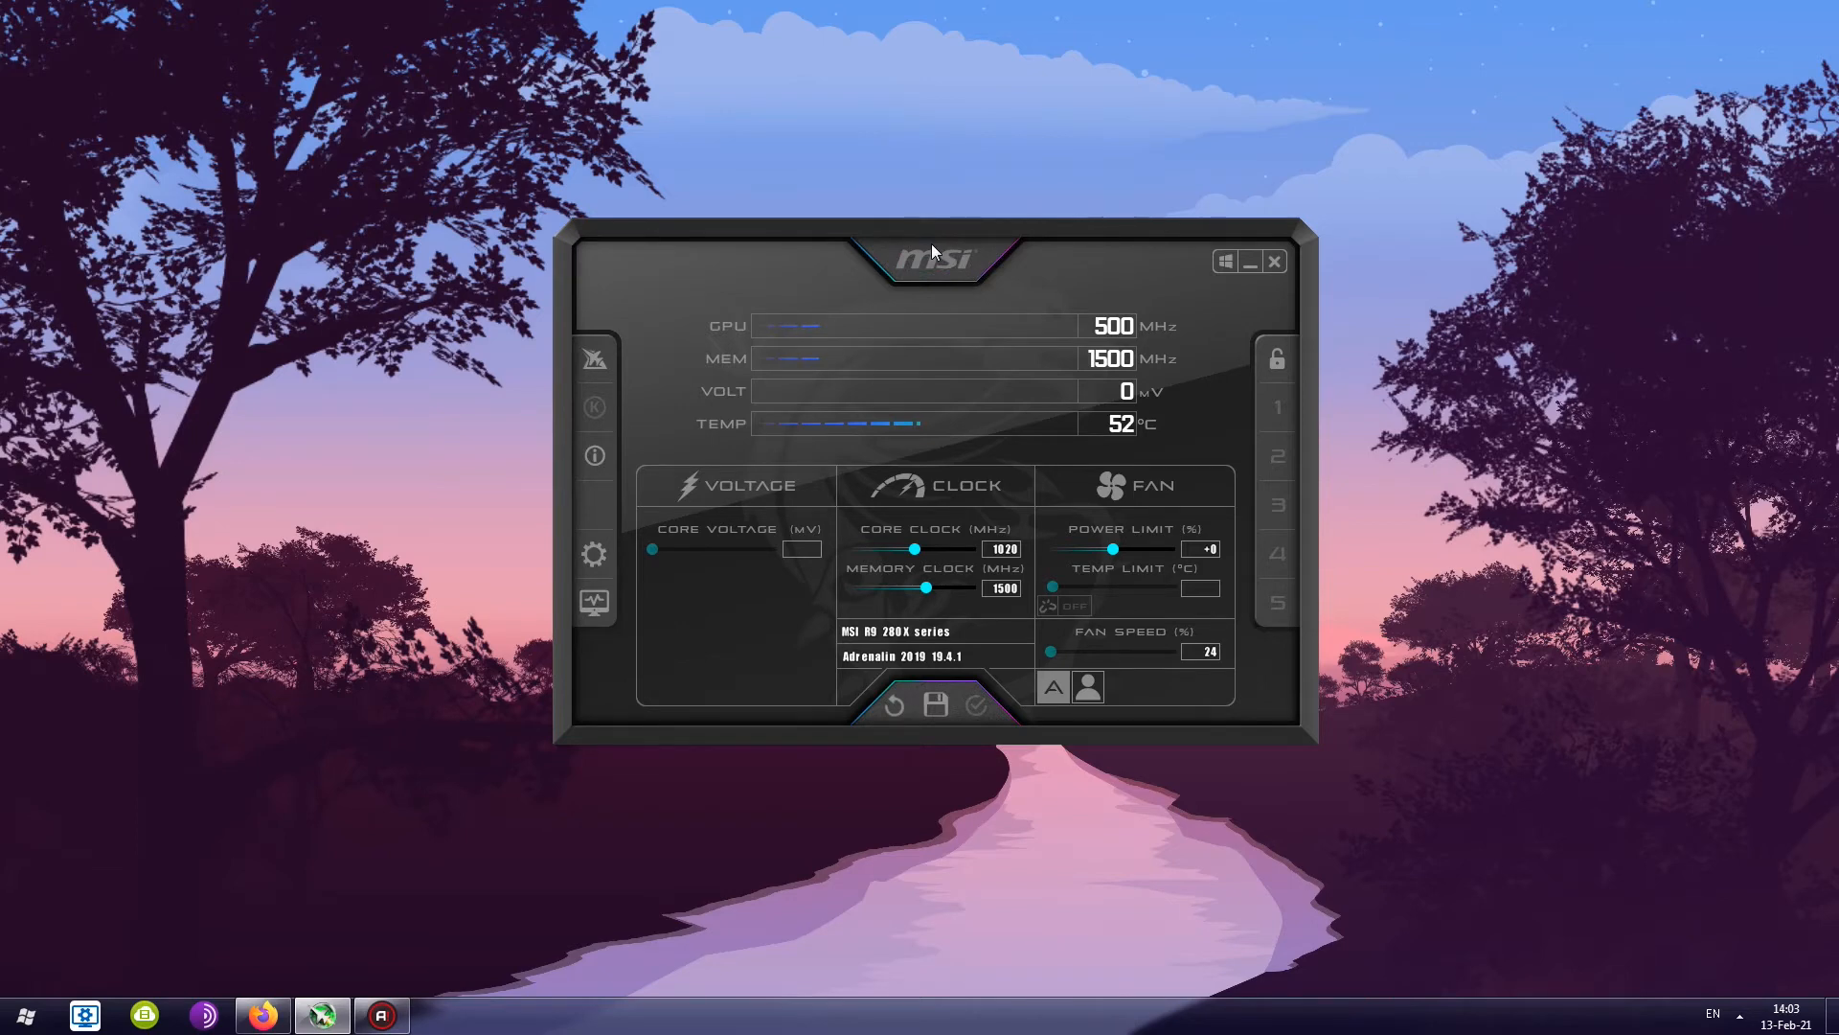
Reopen the properties and review the video capture hotkey and video capture properties
left_click(593, 553)
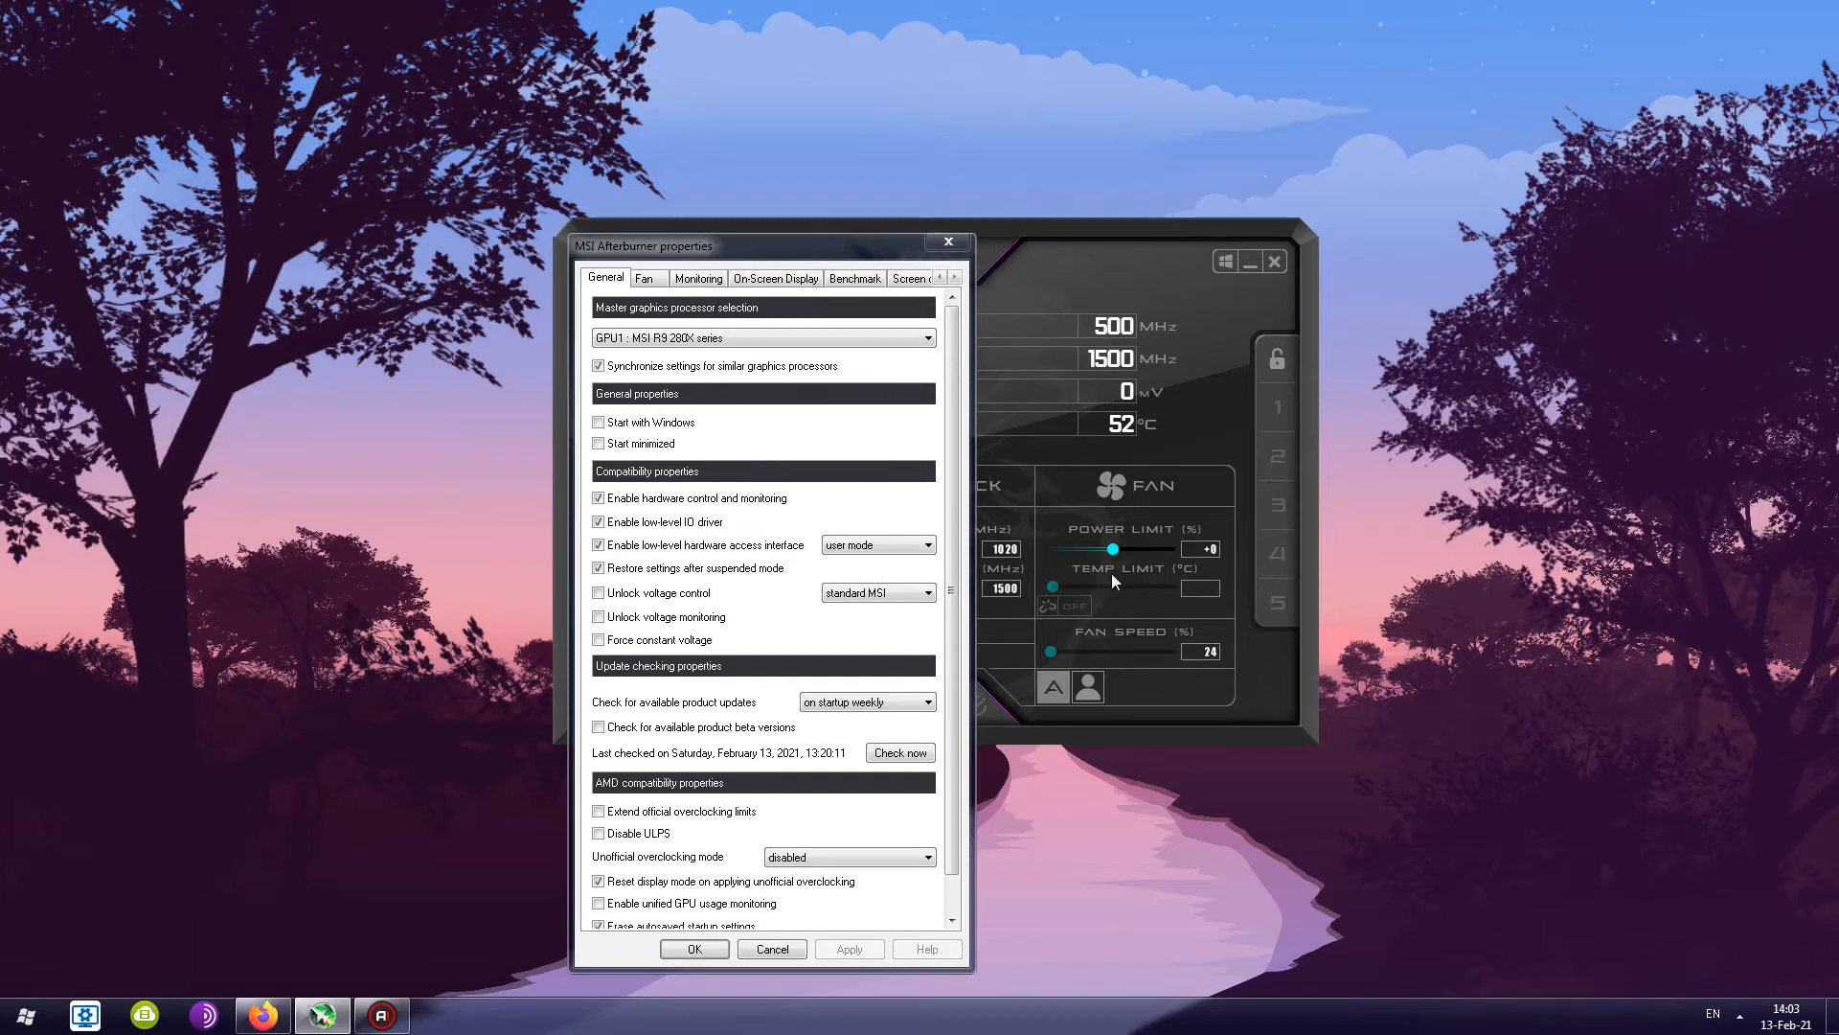
left_click(901, 283)
left_click(923, 279)
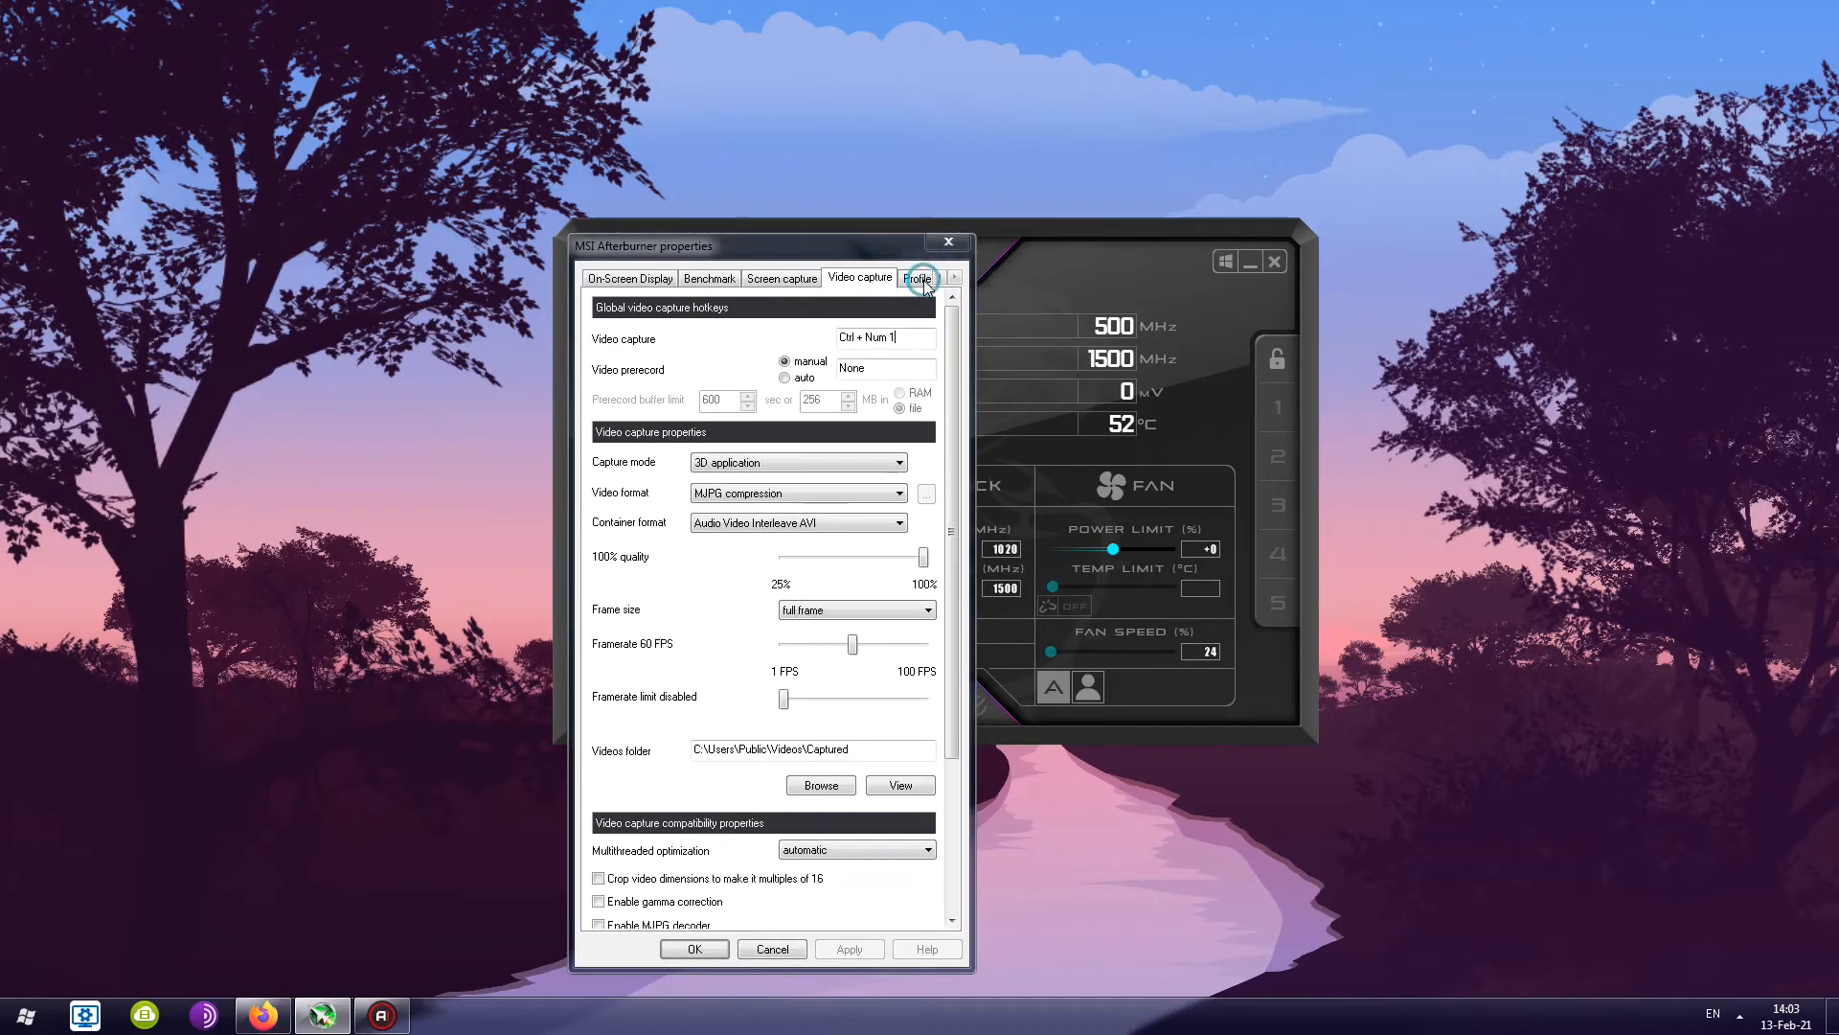
scroll(954, 417, "down", 1)
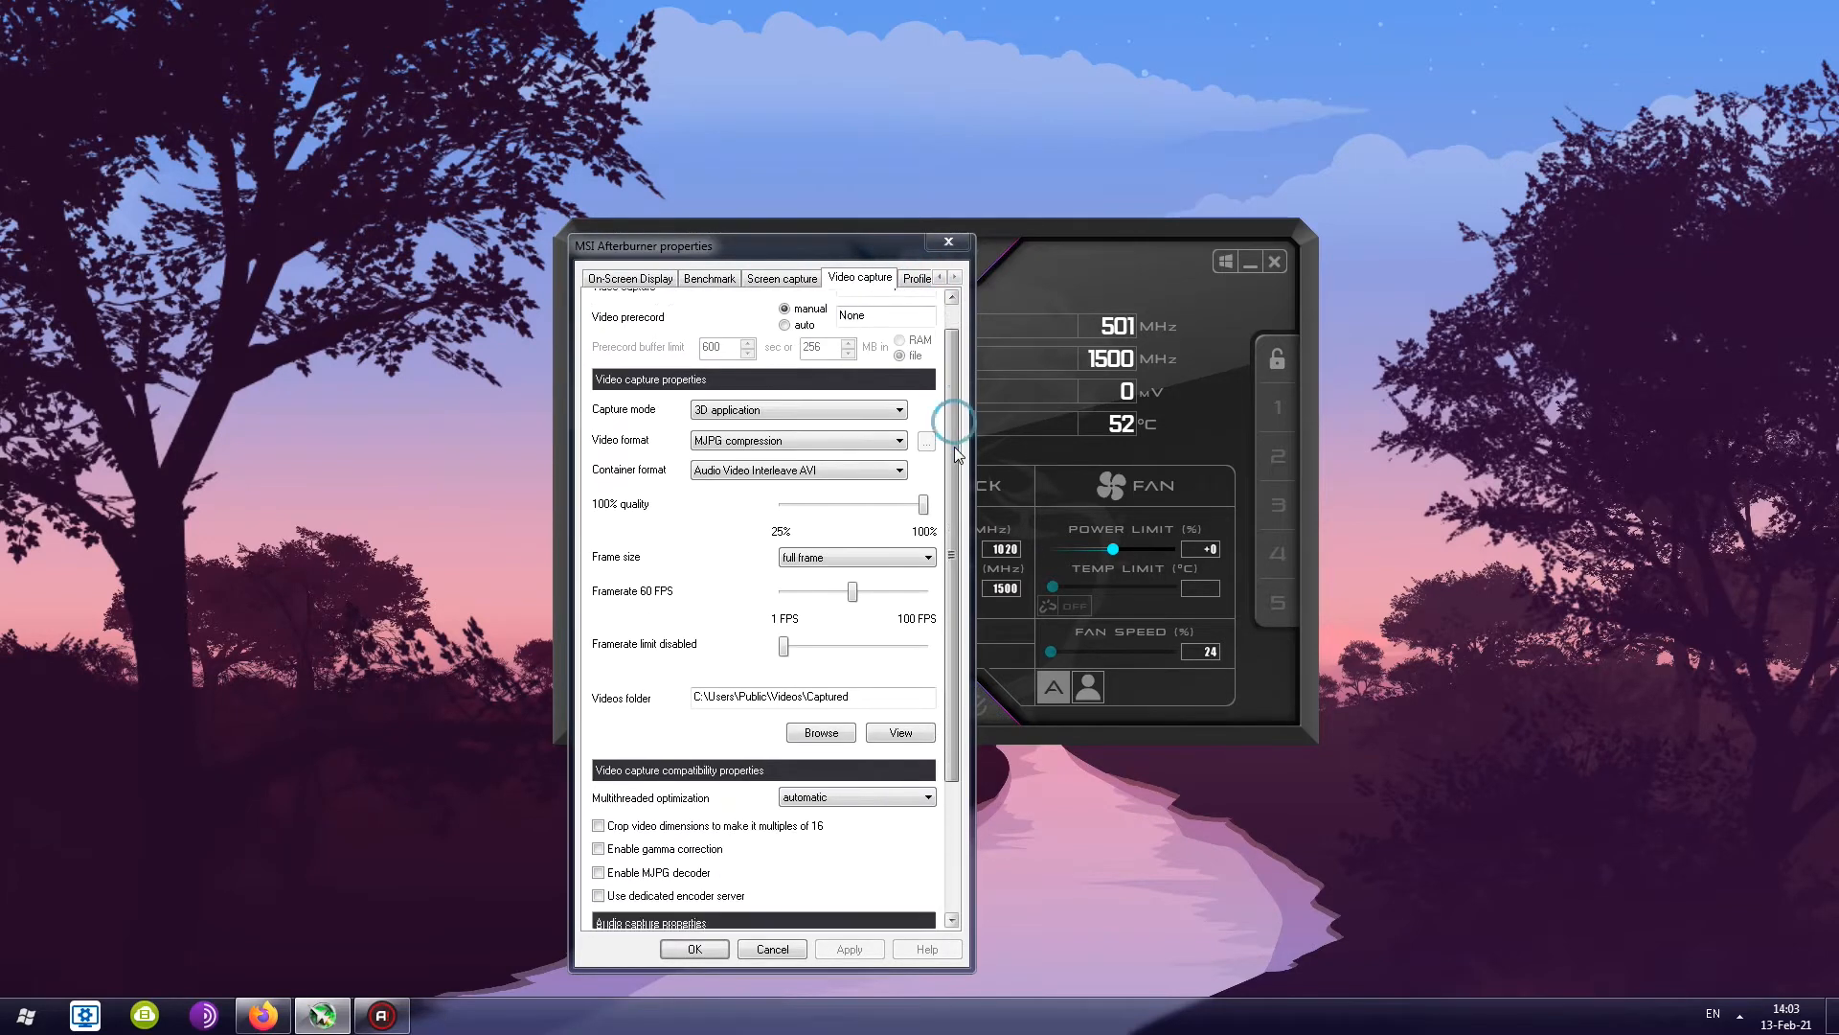
scroll(954, 417, "up", 1)
left_click(916, 336)
Look through the benchmark, on-screen display, monitoring, fan and general settings, and cancel the properties without changes
left_click(706, 282)
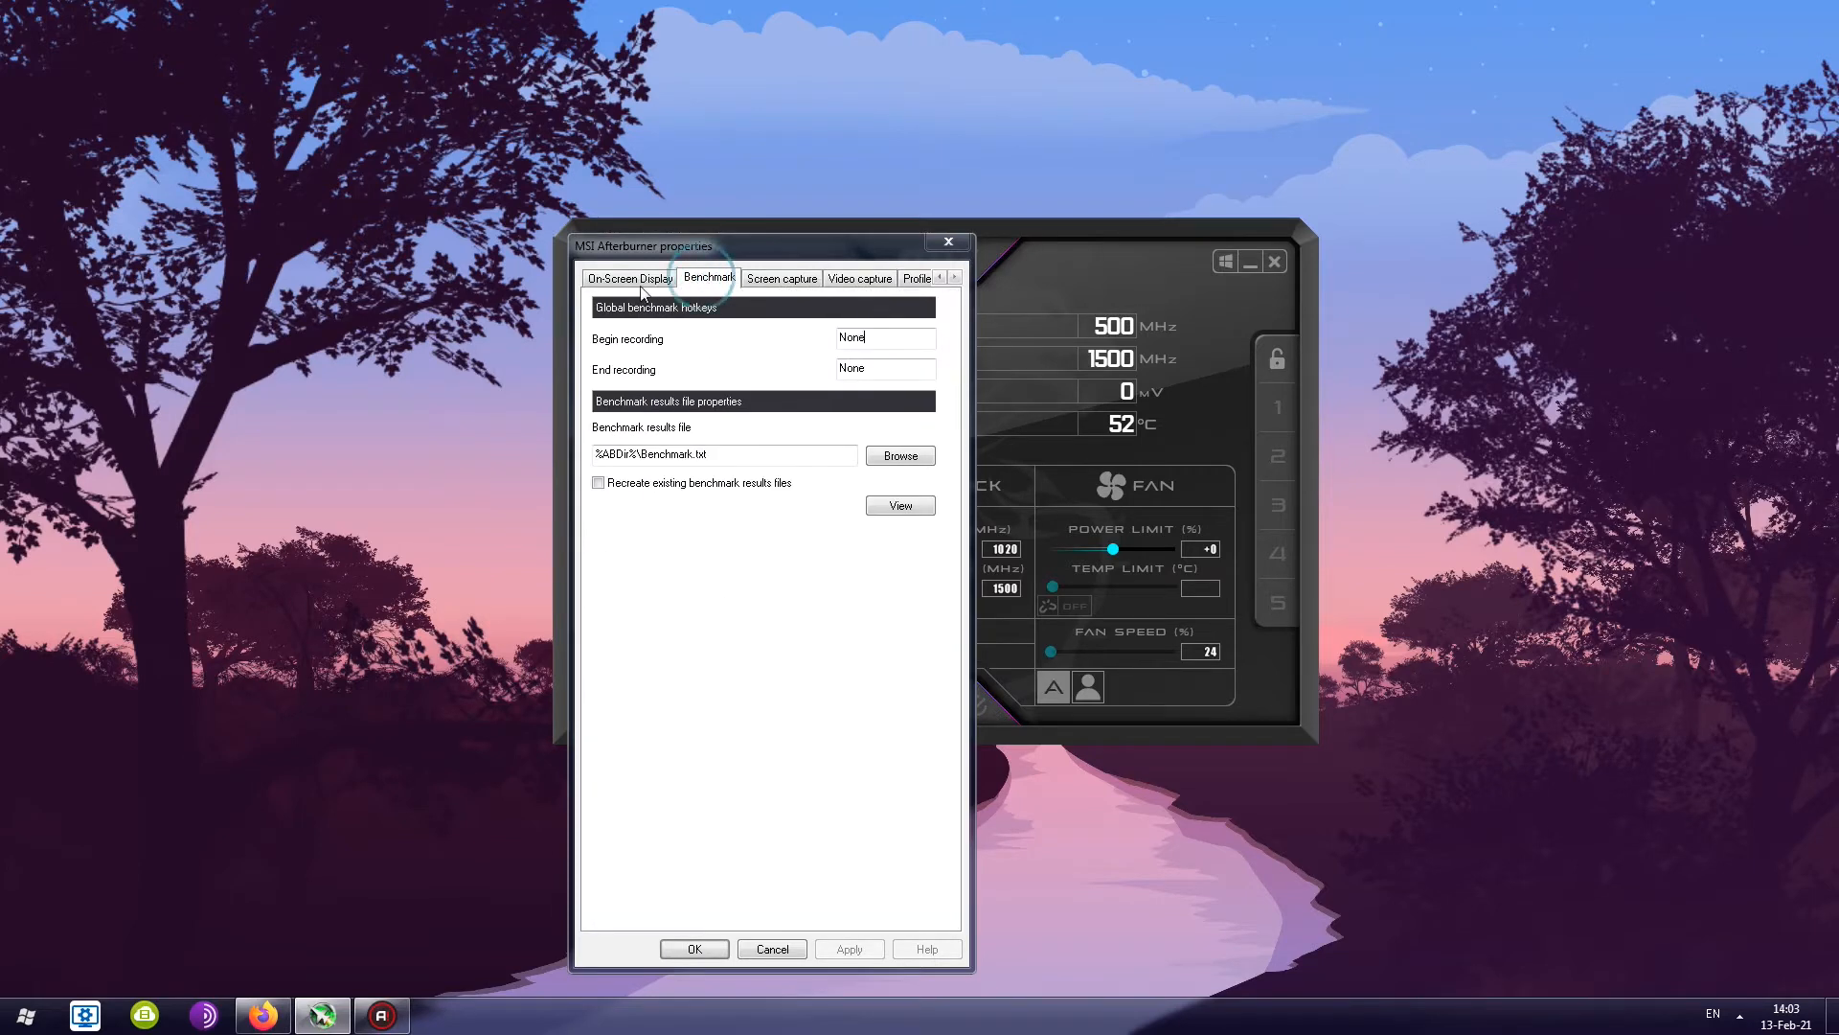
left_click(640, 283)
key("Left")
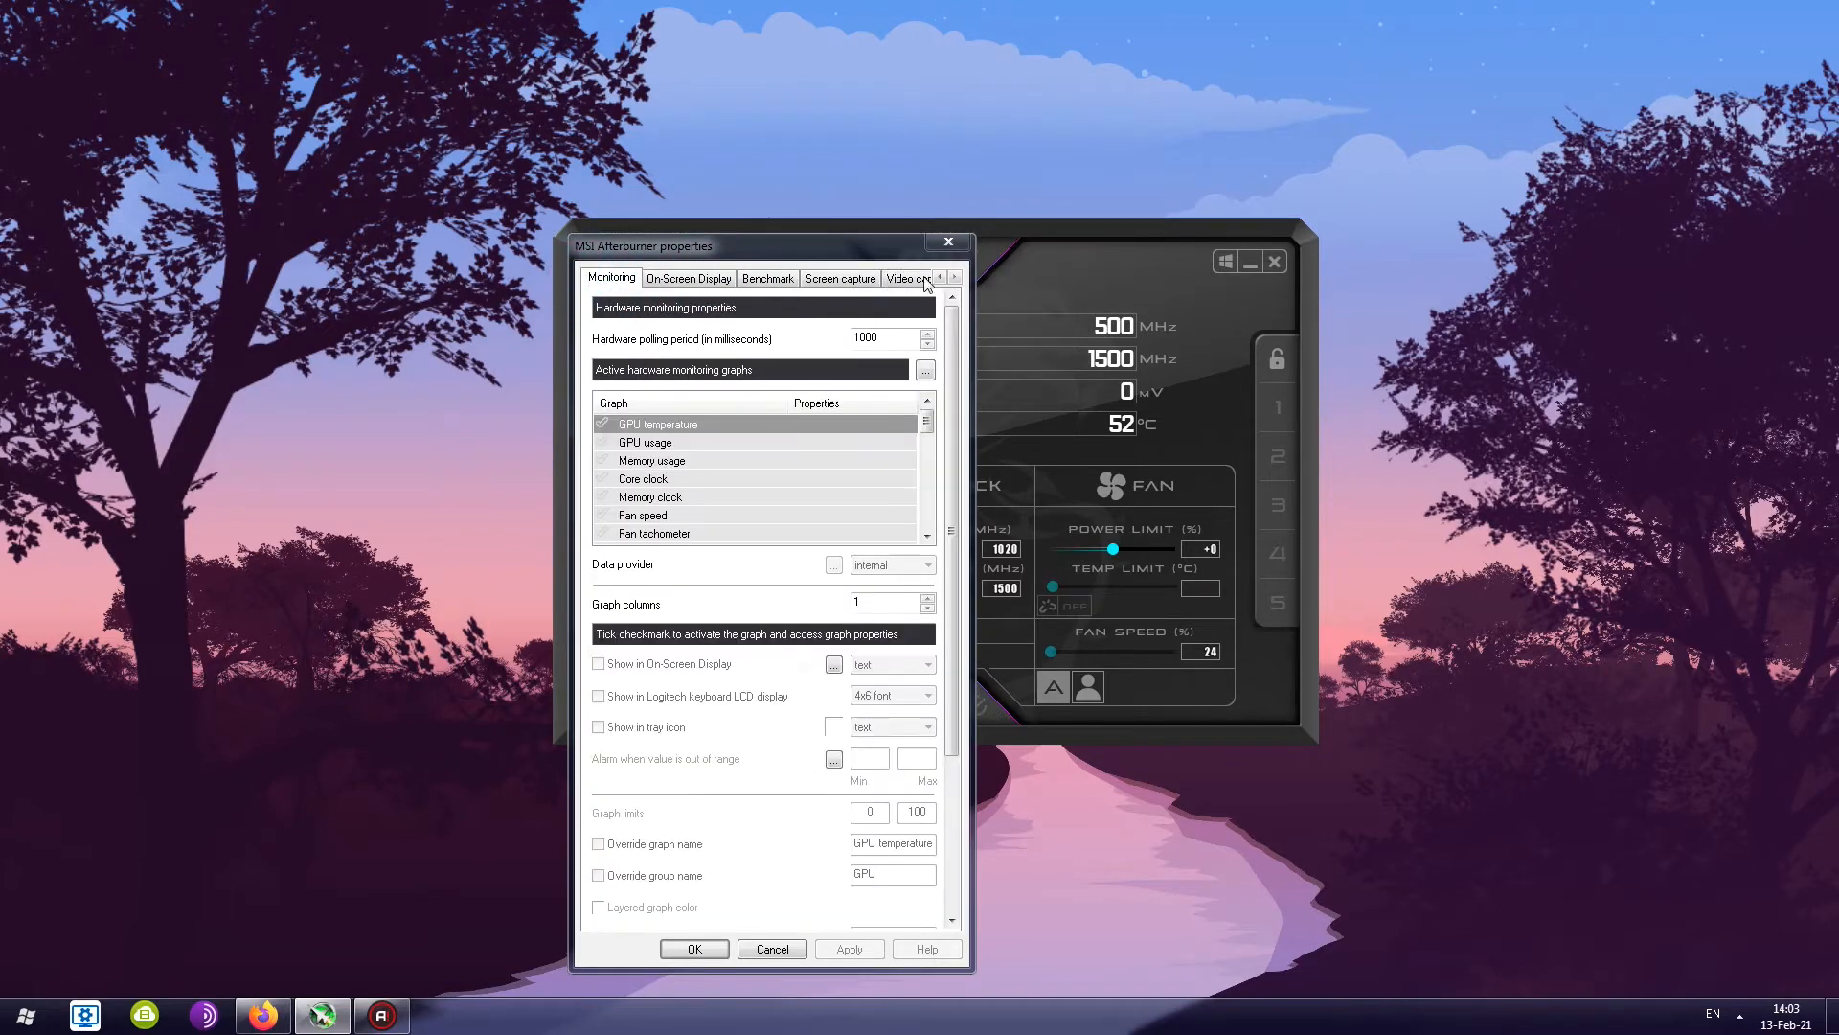
left_click(940, 277)
left_click(939, 276)
key("Left")
key("Left")
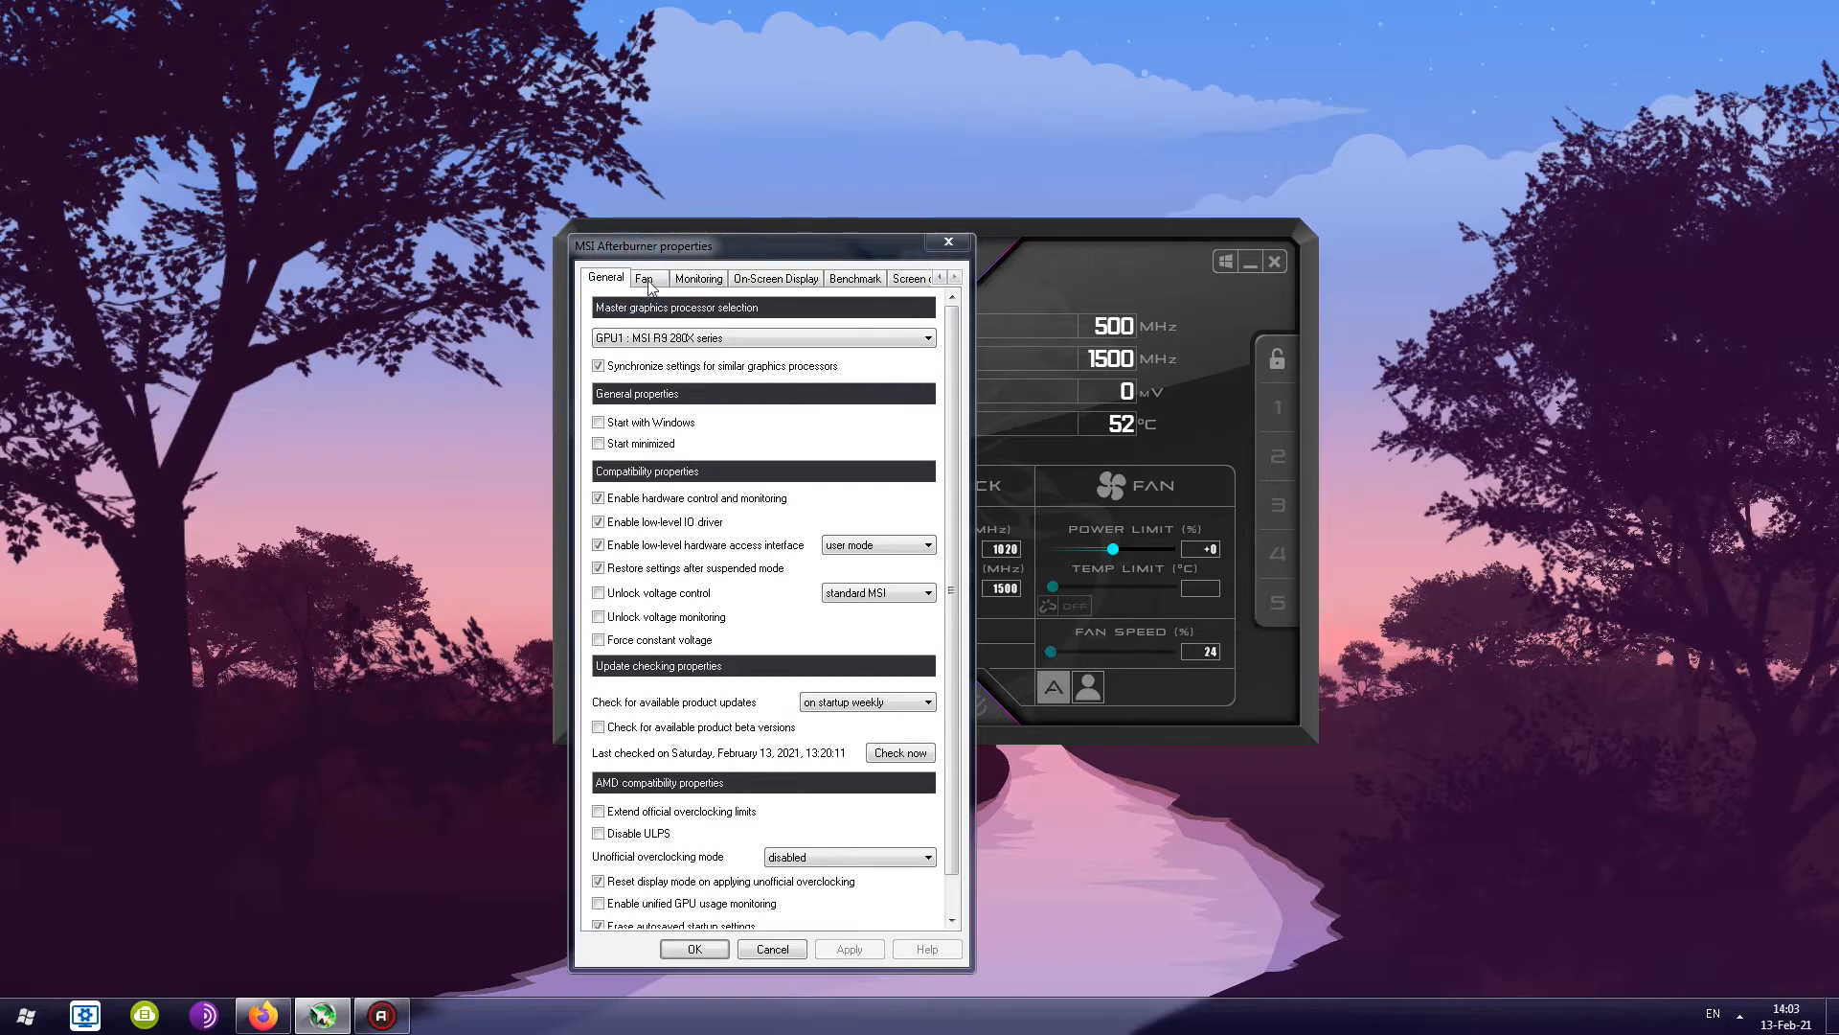
key("Right")
key("Left")
left_click(774, 950)
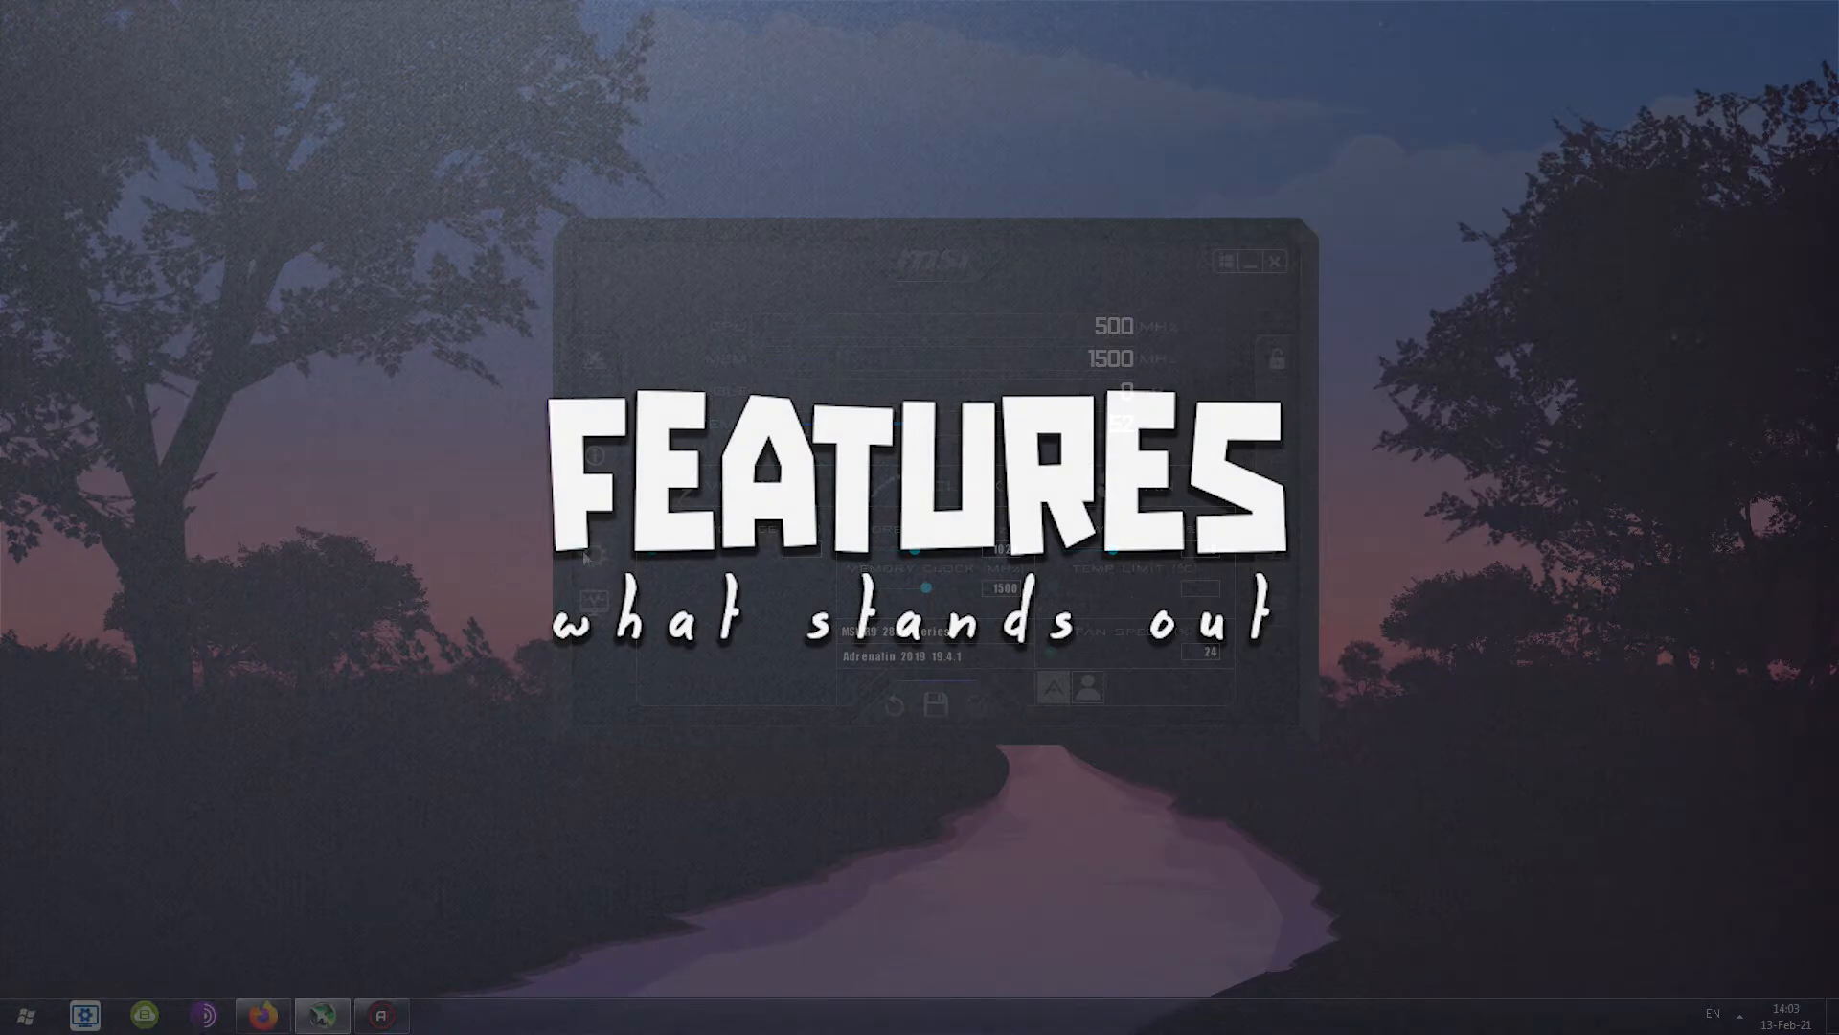
Bring the video capture properties back up, examine the available video formats, and inspect the quality, compatibility and audio options
left_click(587, 555)
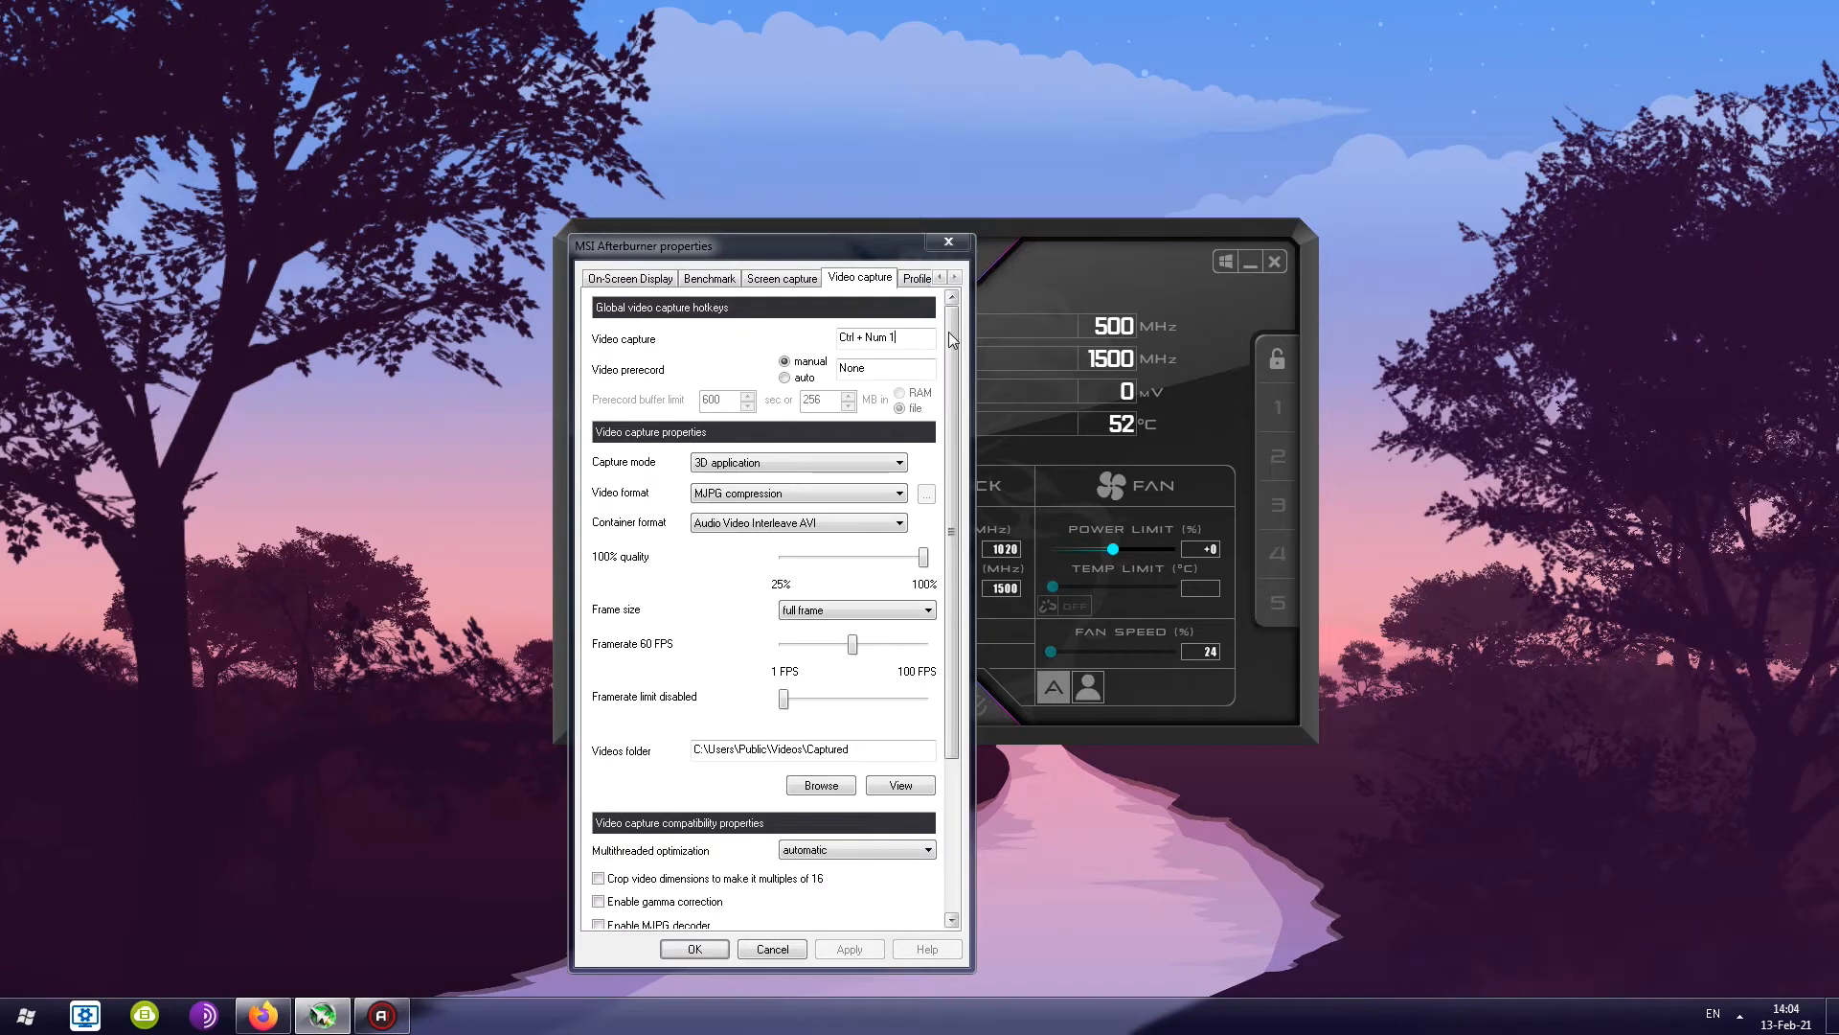
scroll(778, 383, "down", 2)
left_click(778, 368)
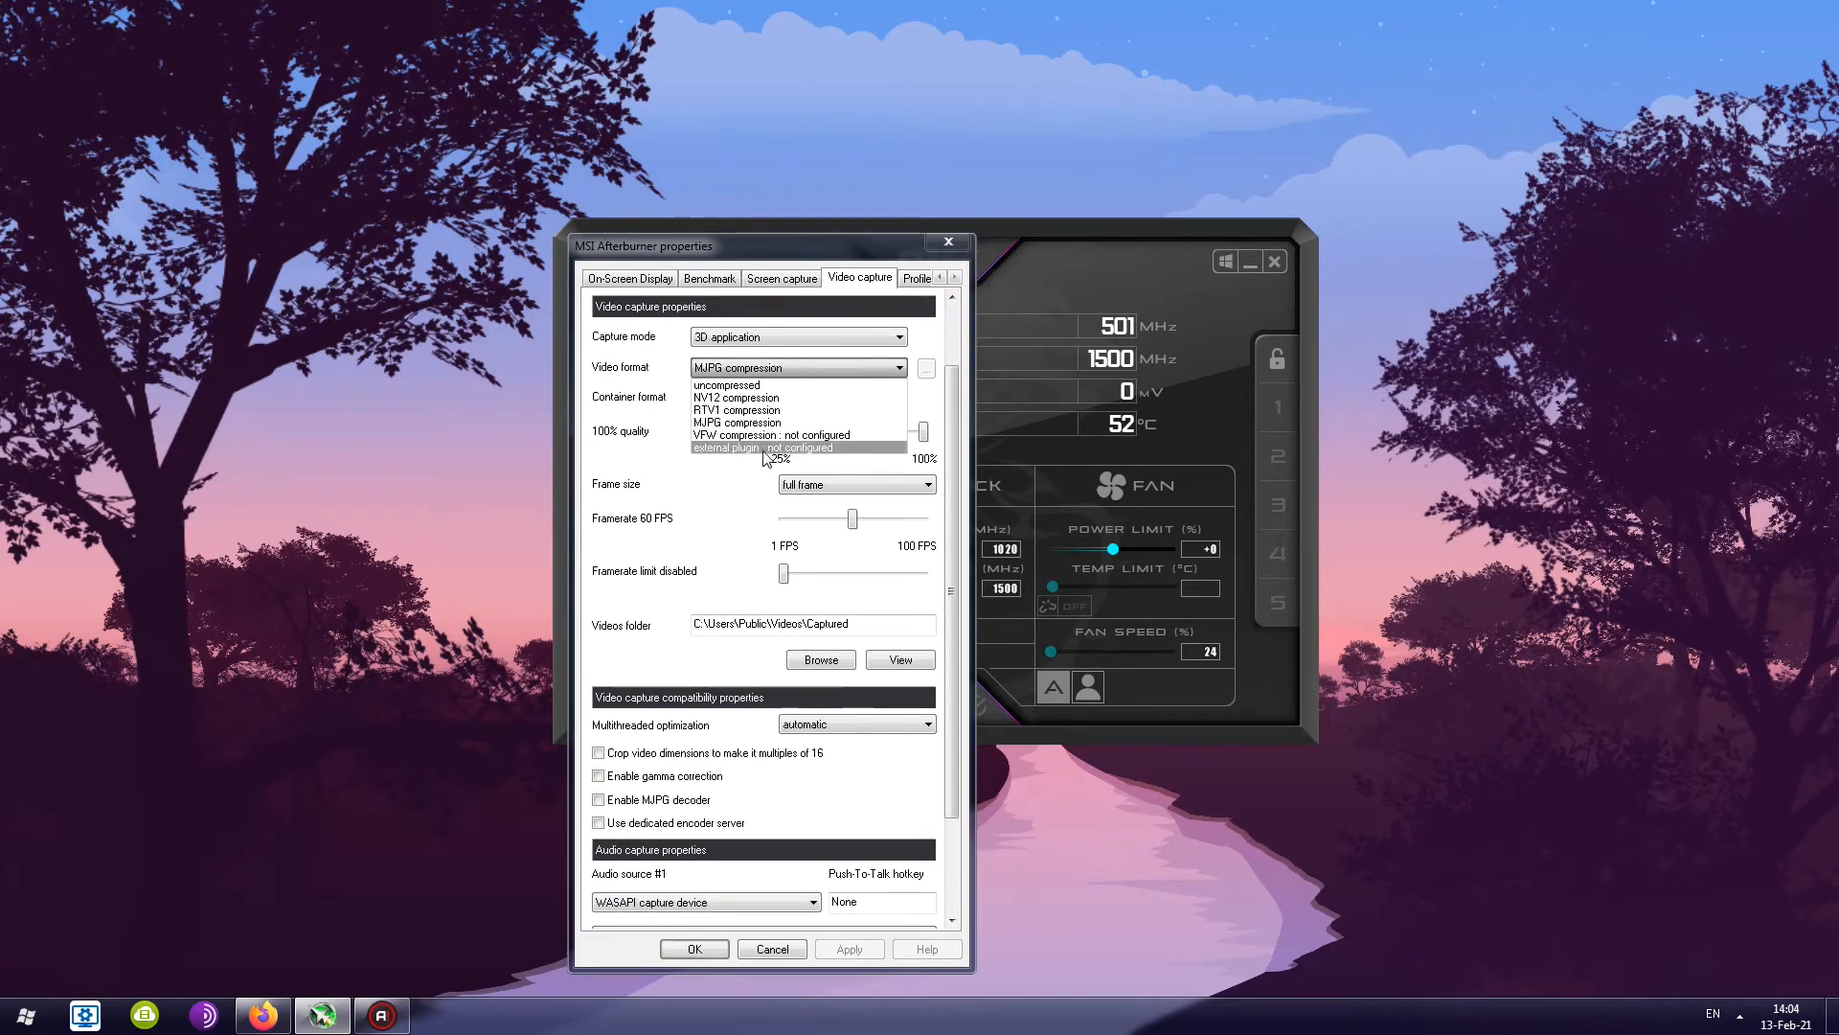
left_click(734, 372)
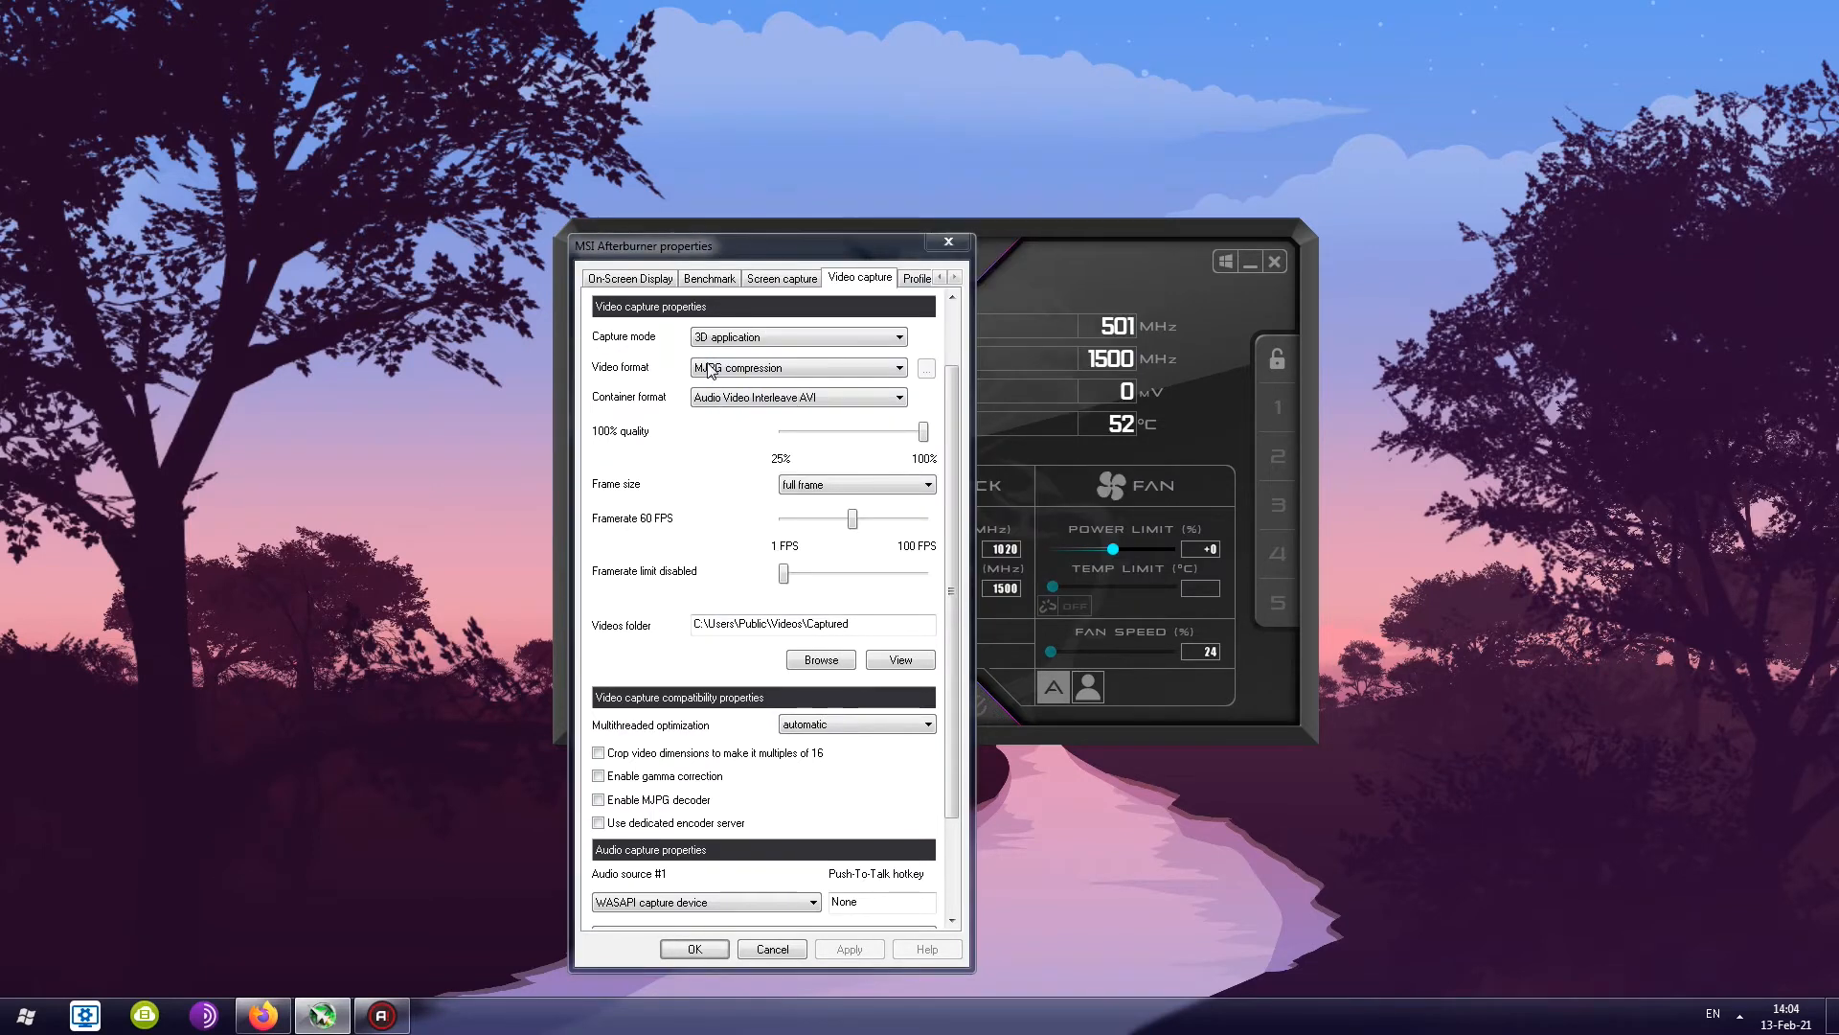
mouse_move(711, 370)
mouse_move(928, 435)
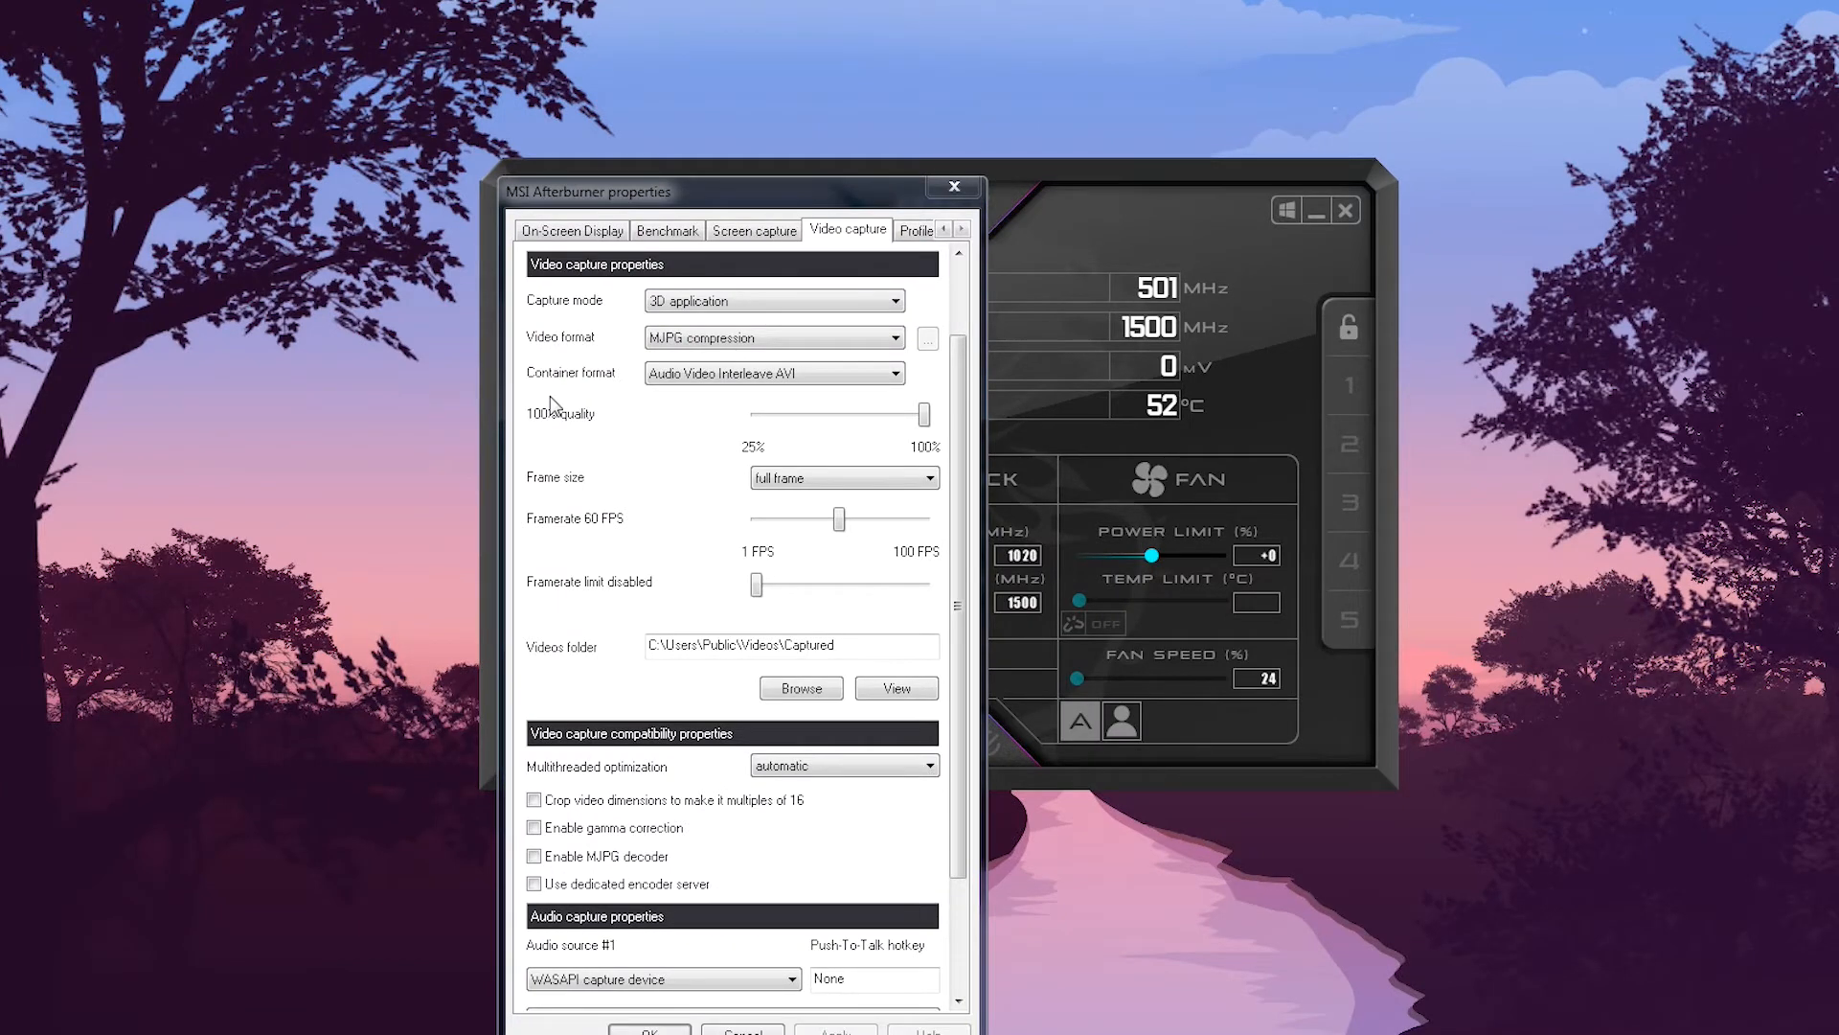
scroll(600, 520, "down", 3)
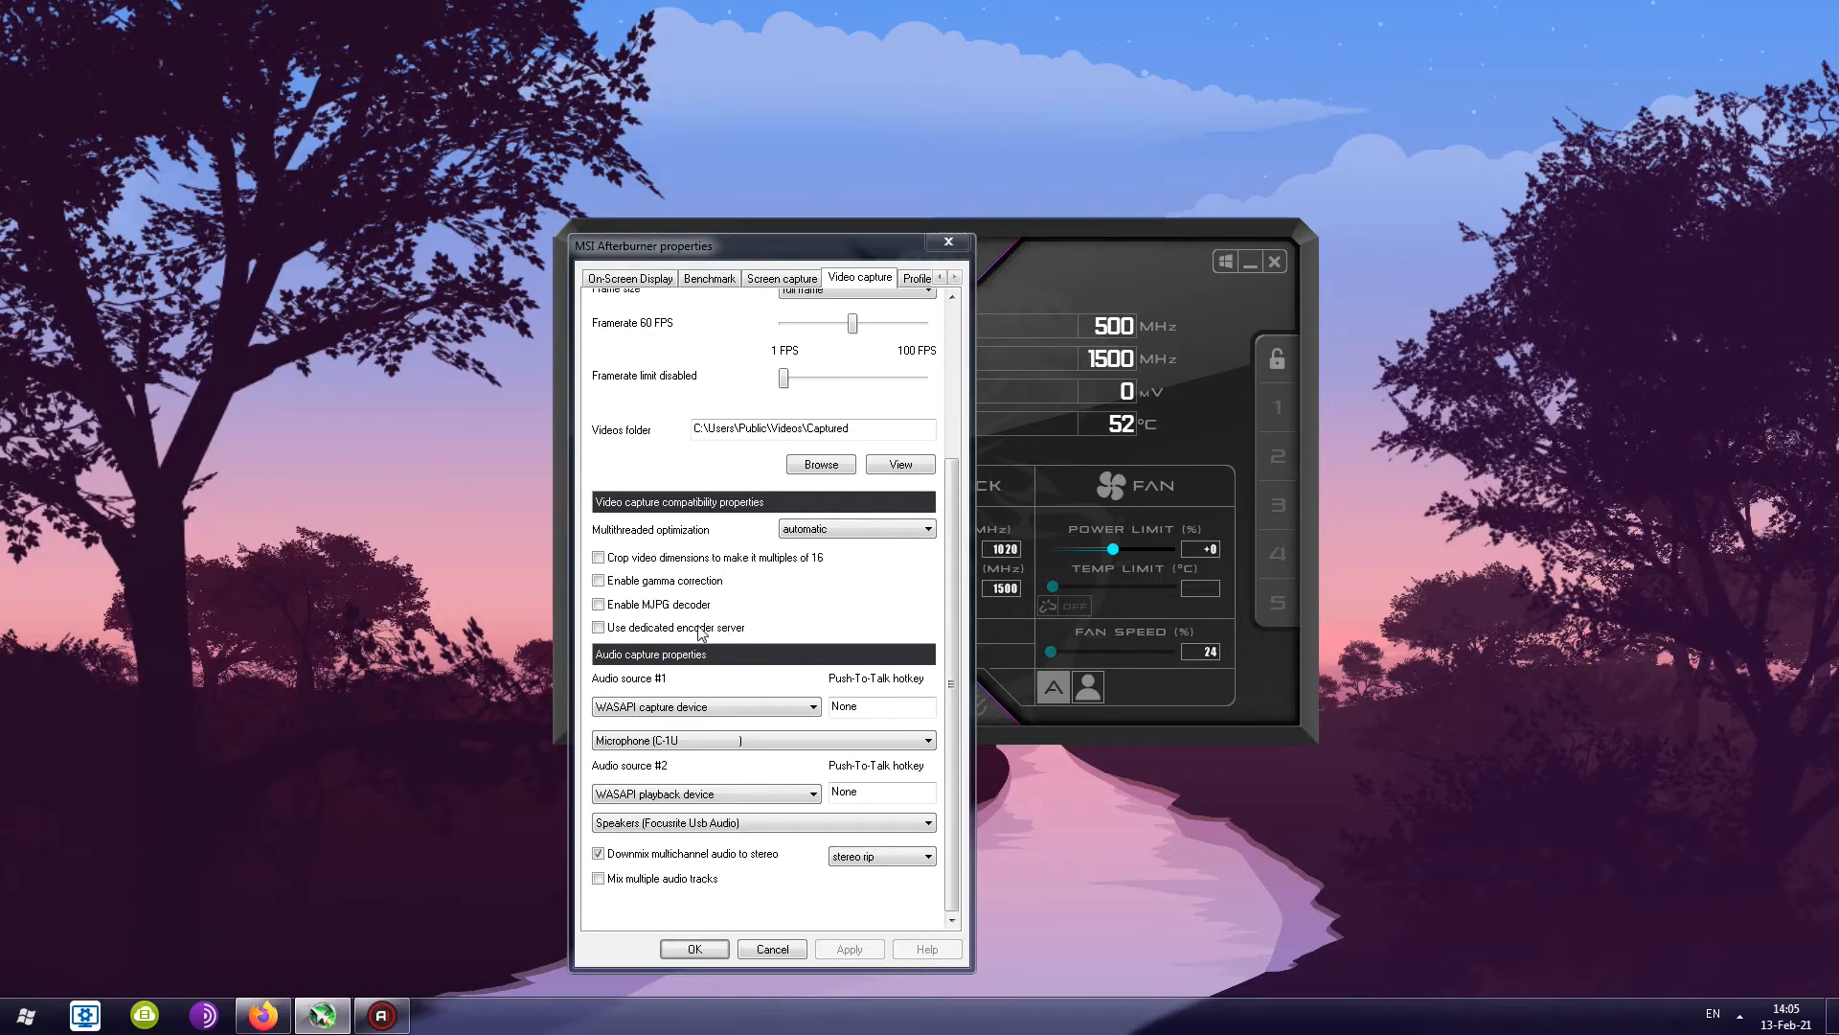
left_click_drag(958, 655, 955, 469)
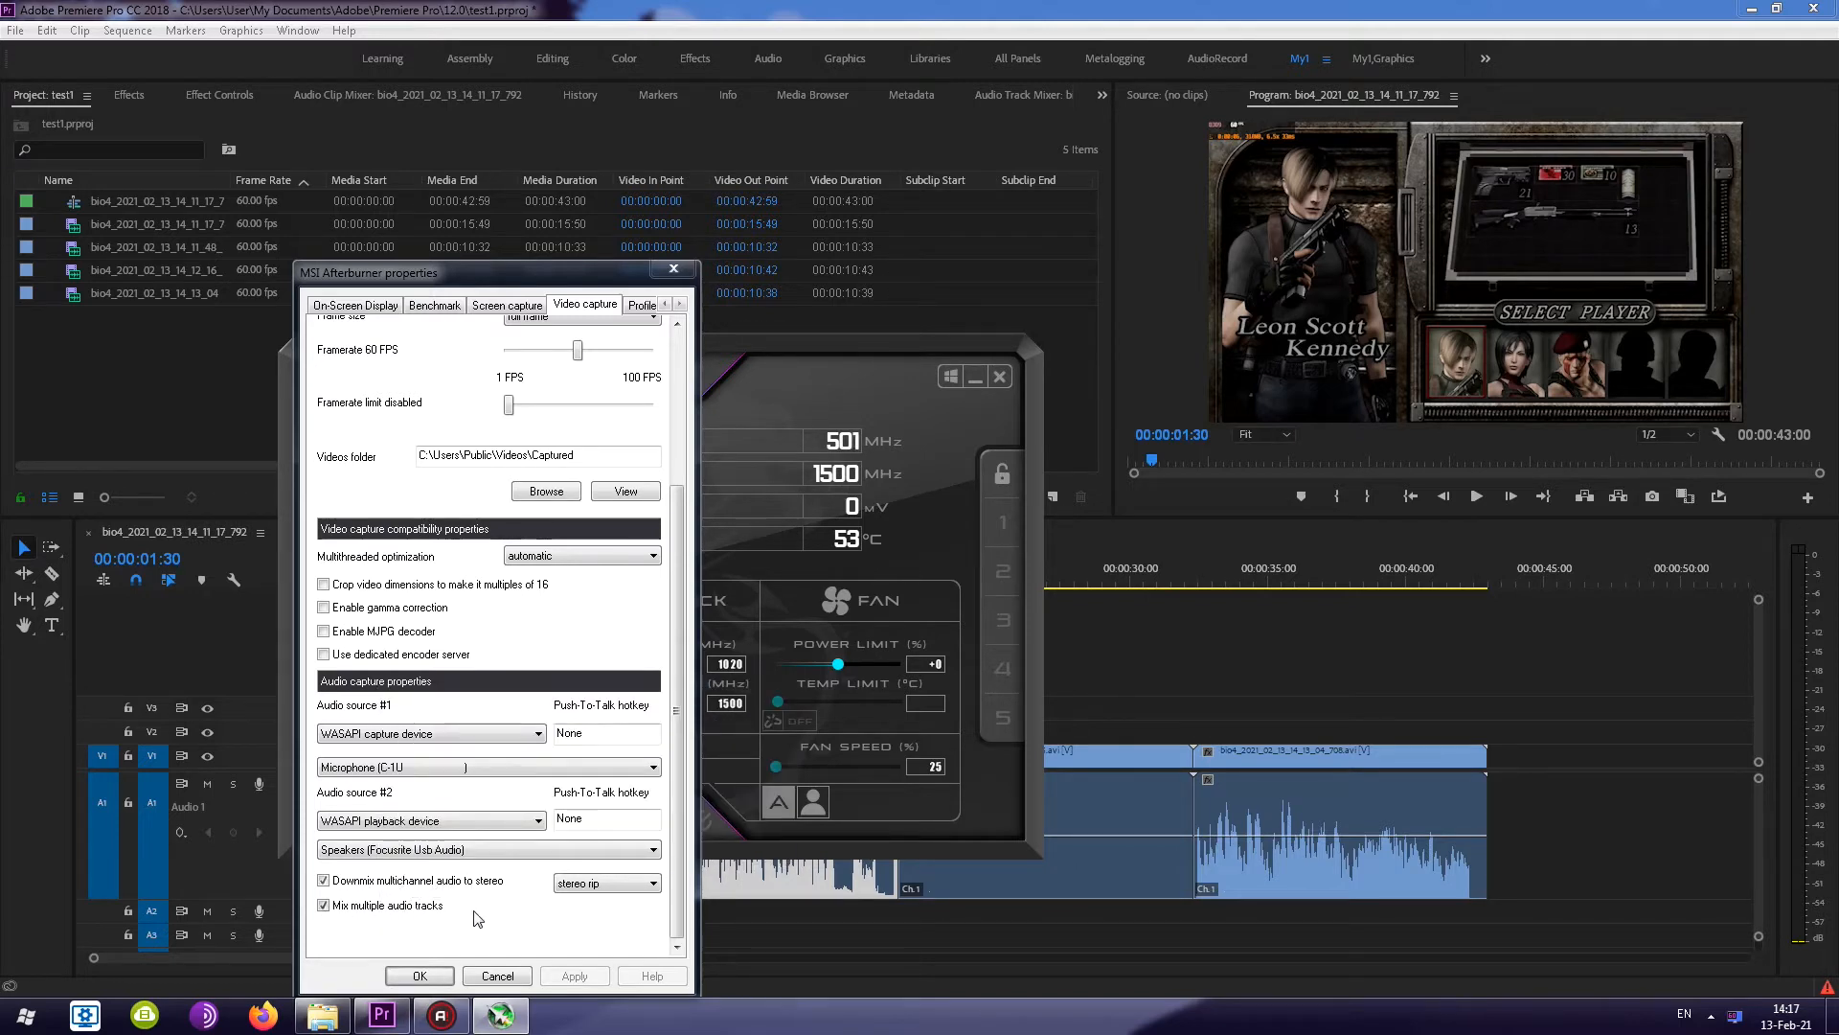
Try switching the stereo downmix and multiple audio track mixing options, and cancel the properties without saving
left_click(360, 906)
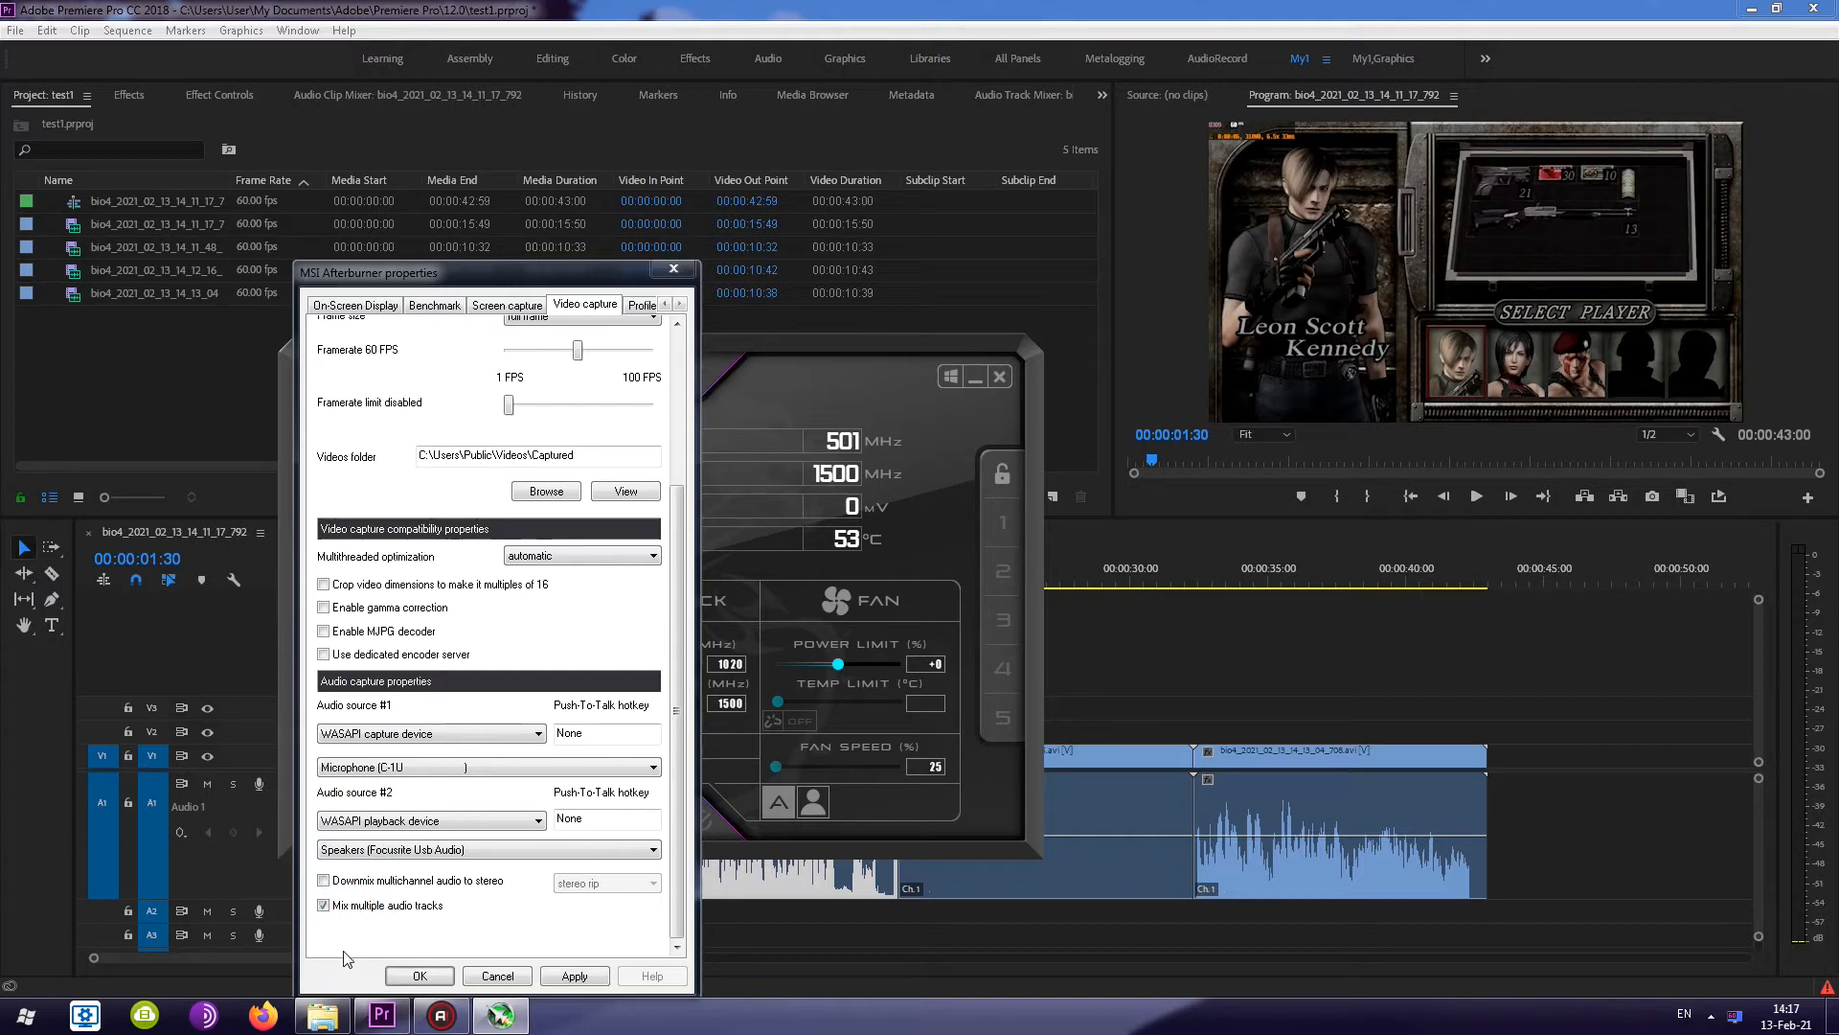
left_click(356, 904)
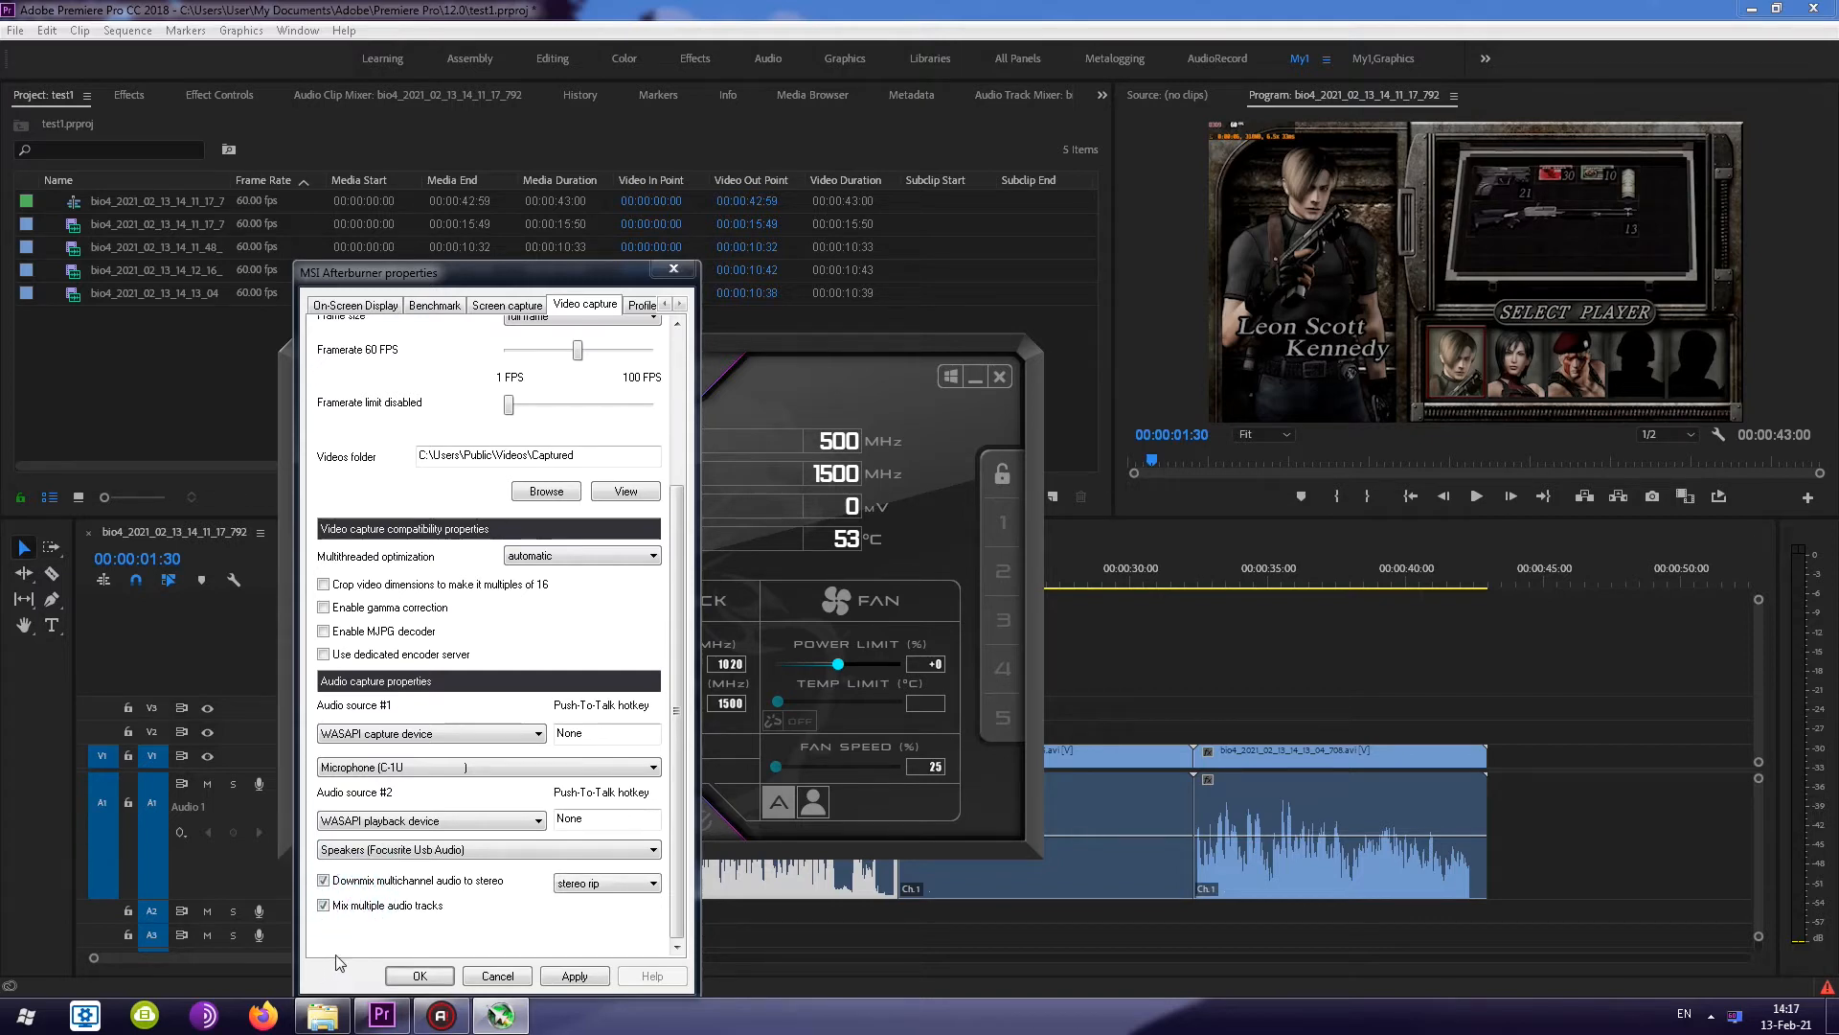
left_click(496, 976)
Minimise Afterburner to reveal the Premiere Pro timeline, return the playhead to 00:00:00:00 and play the first captured clip
left_click(975, 375)
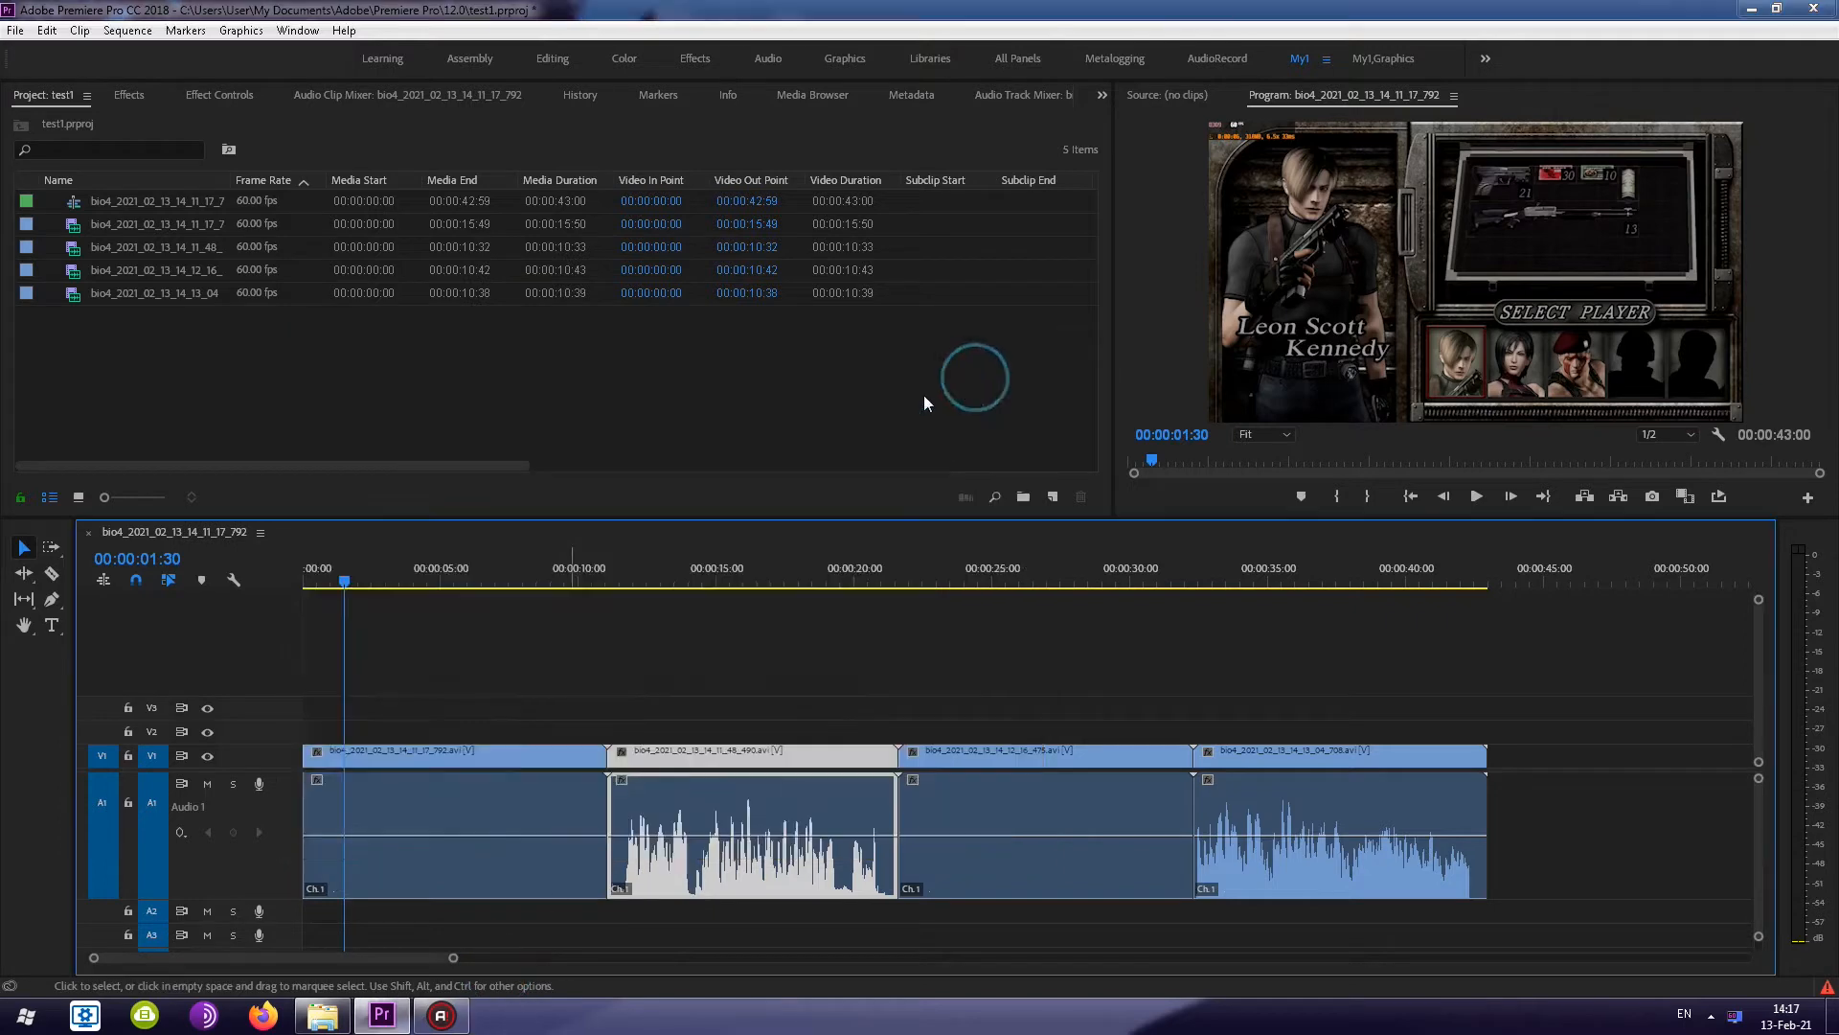
left_click(382, 568)
left_click_drag(376, 565, 302, 566)
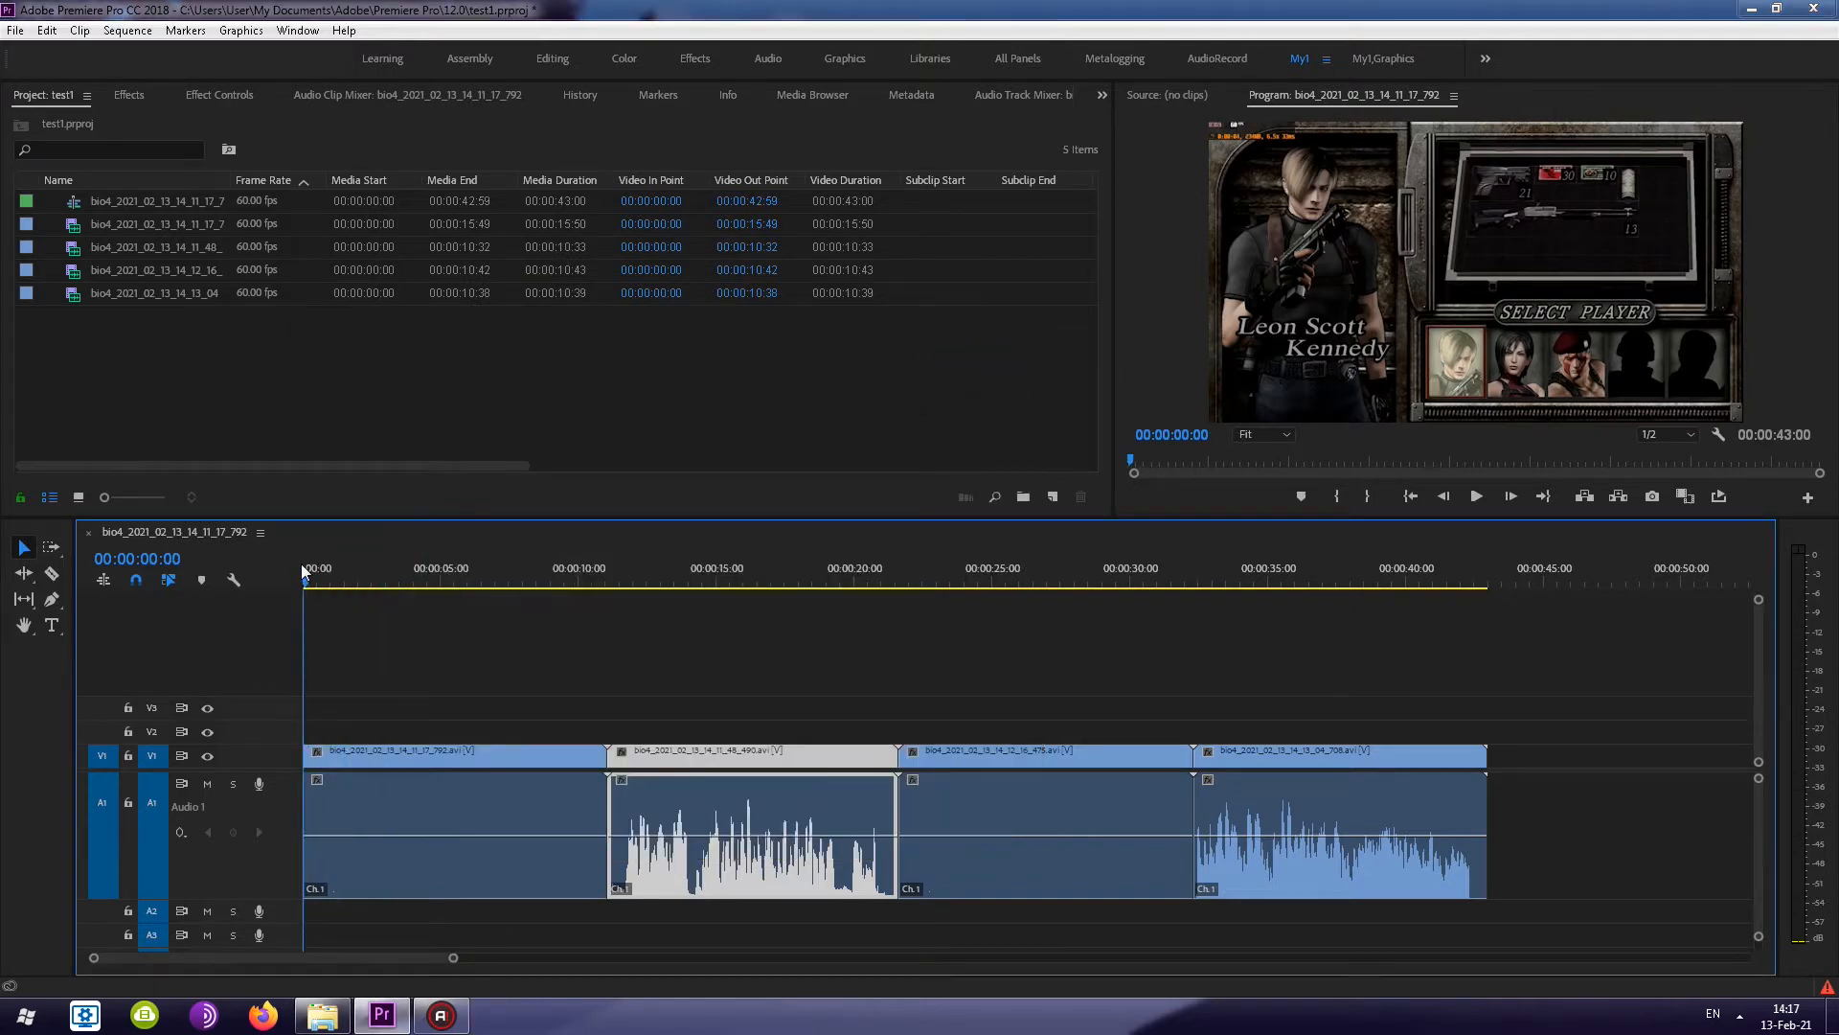
key("space")
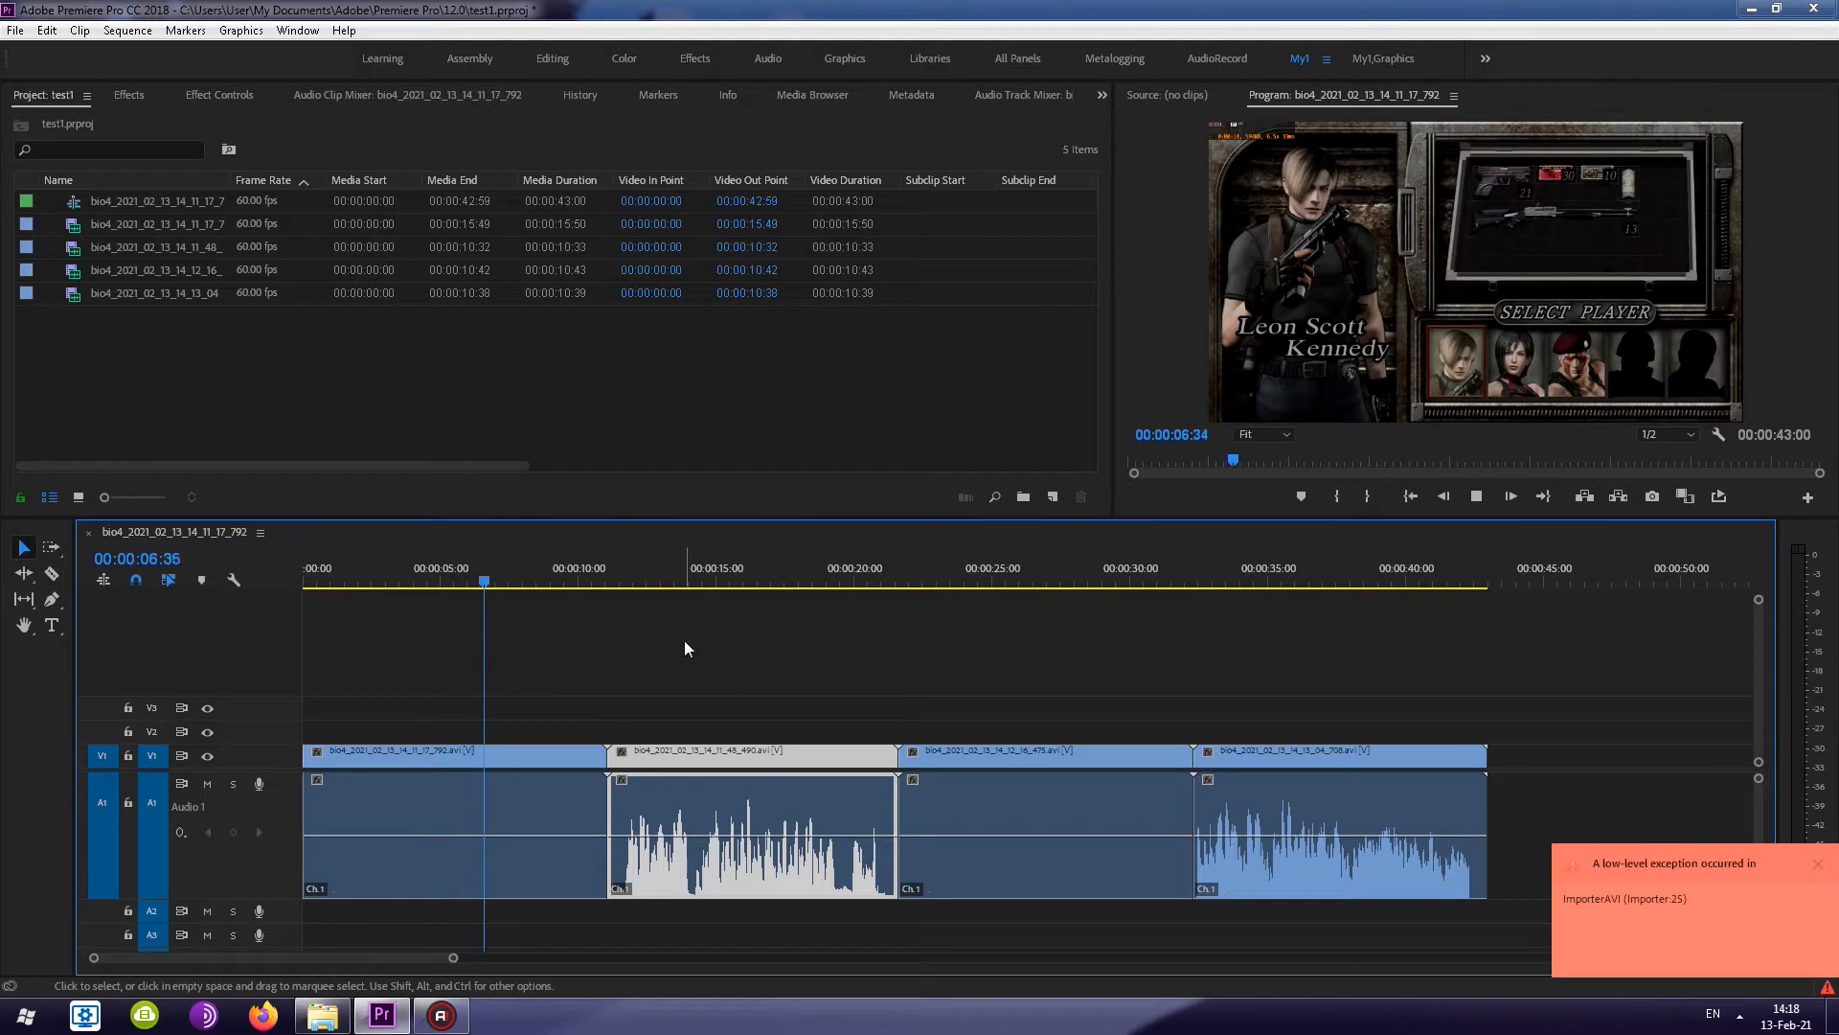
Play the second captured clip from its start at 00:00:11:05 and scrub back through it
key("Down")
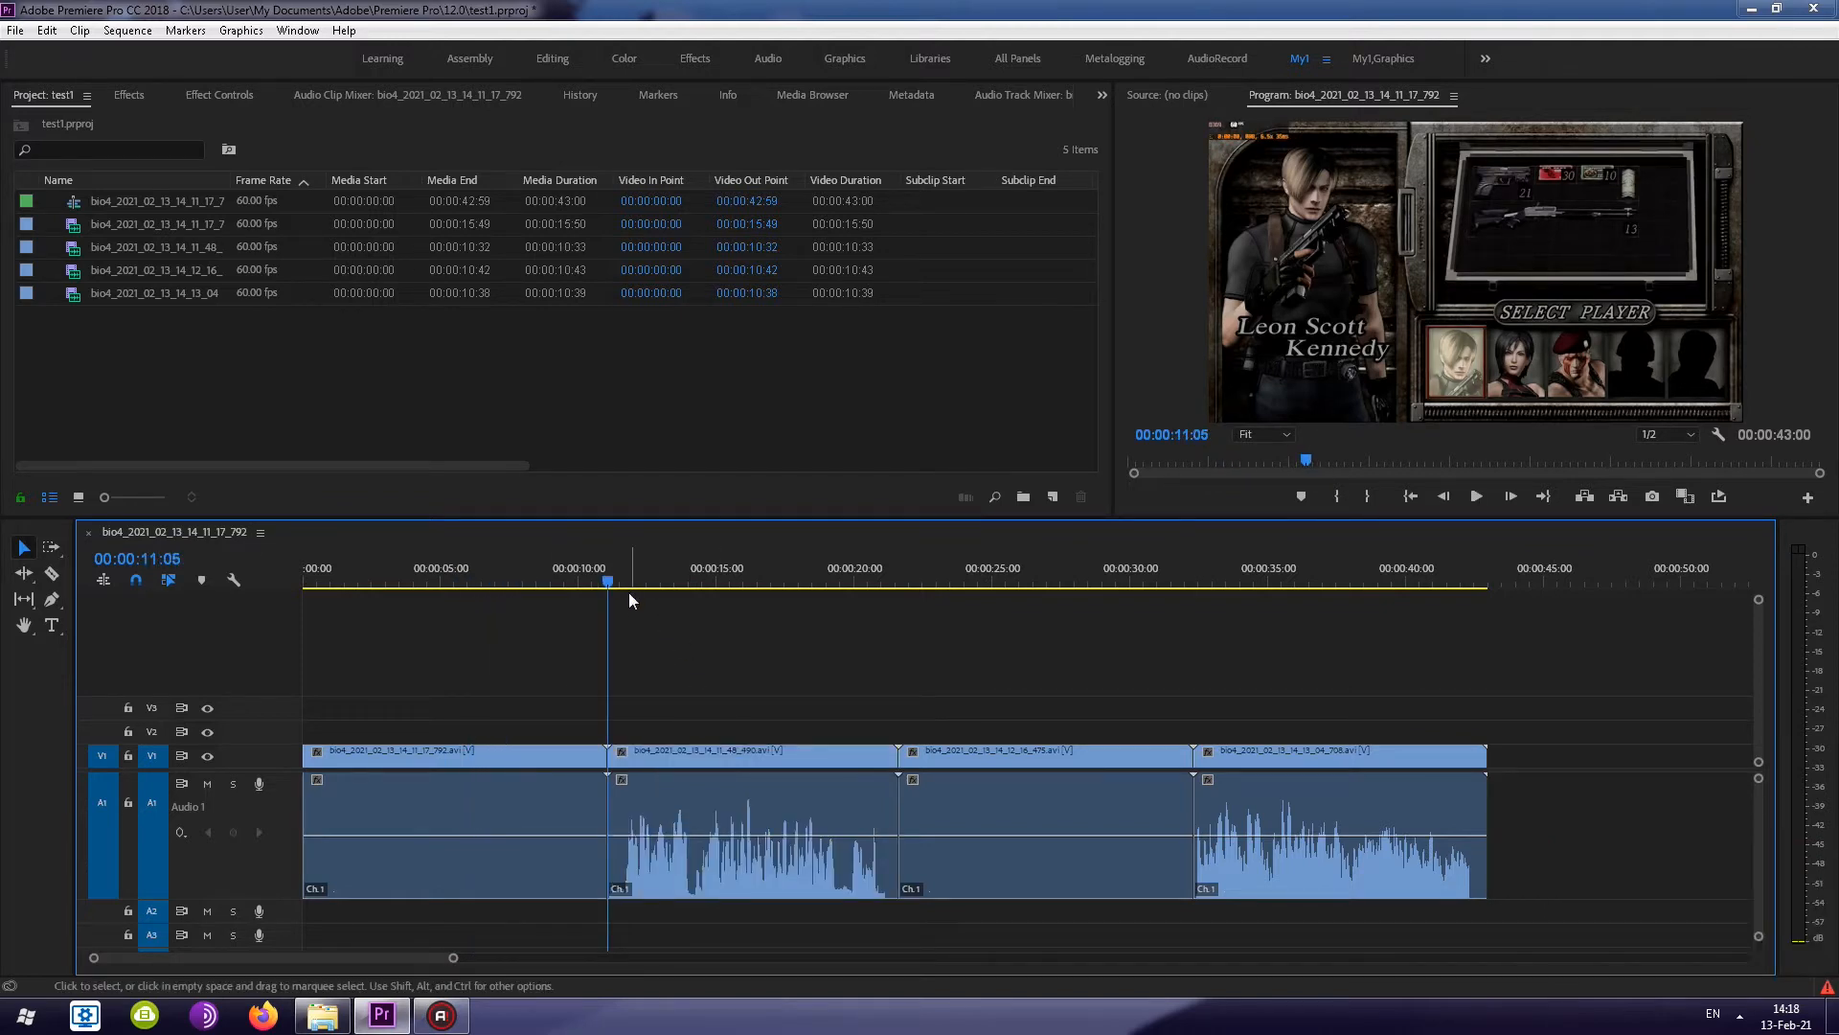
key("space")
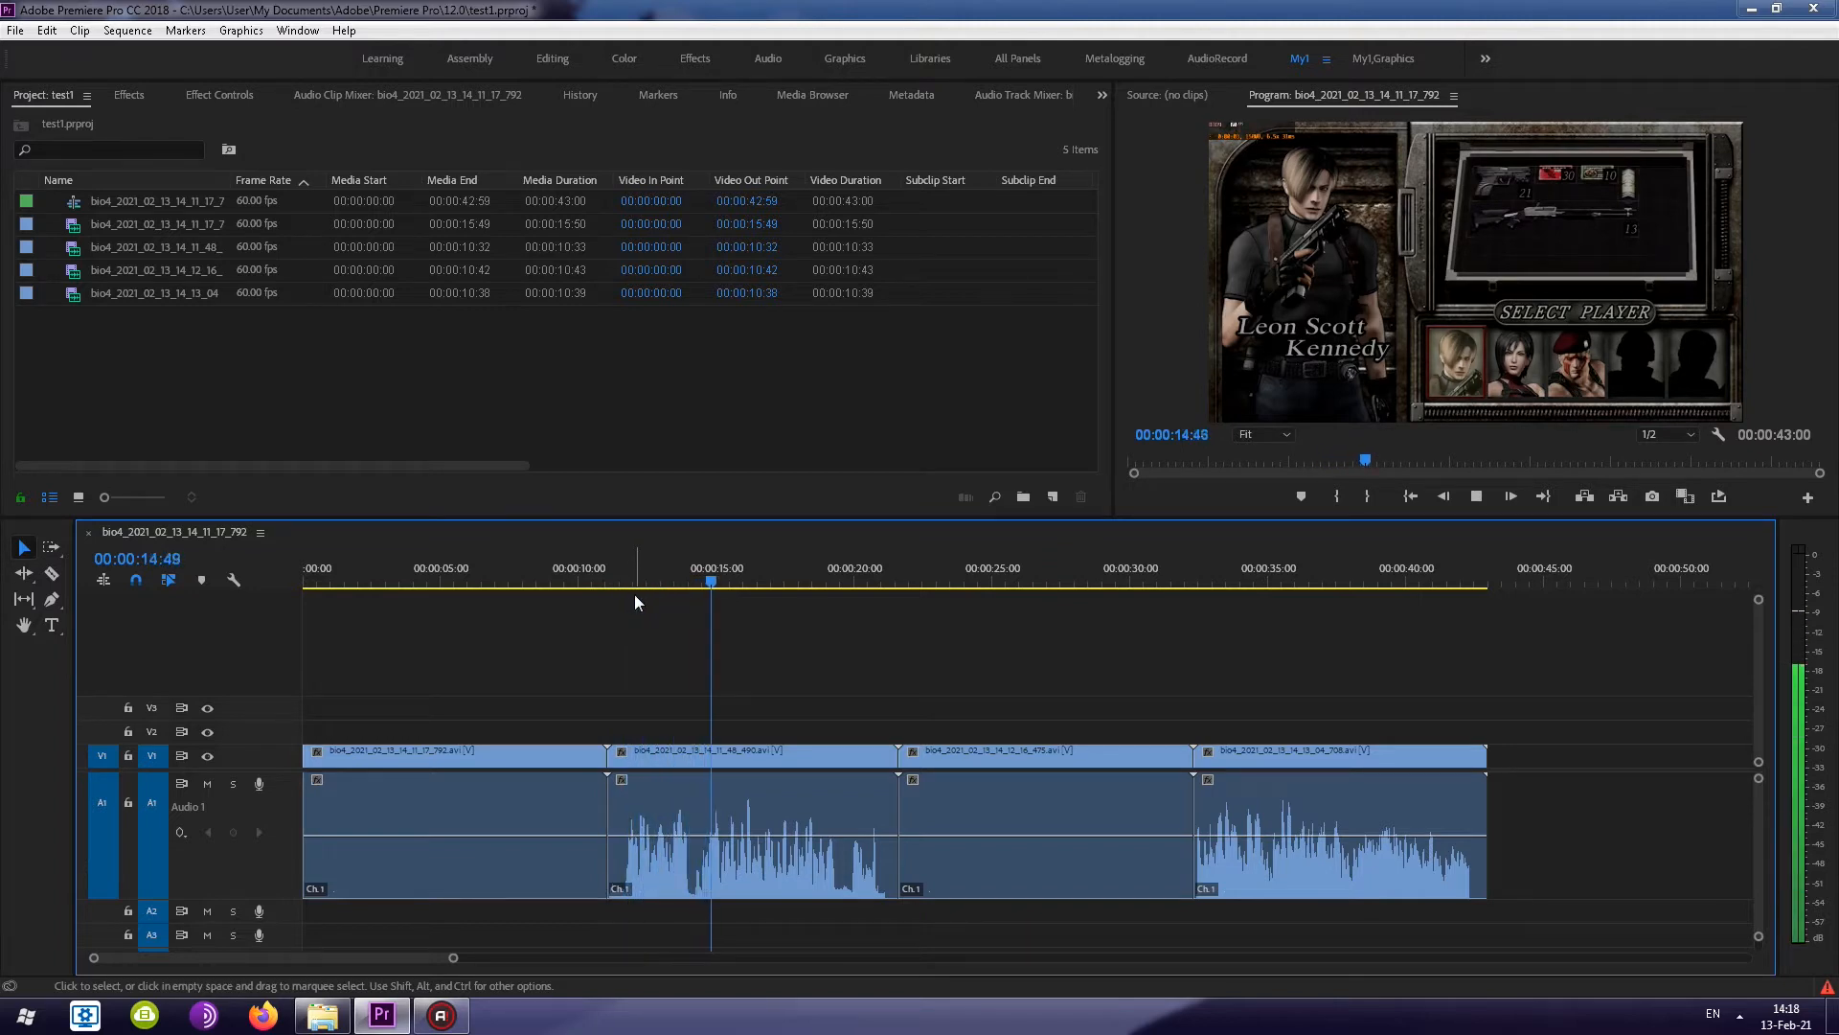
left_click(770, 577)
left_click_drag(773, 578, 640, 579)
Play the third clip from 00:00:21:38 and the fourth clip from 00:00:32:21, stopping playback at 00:00:37:37
left_click(897, 578)
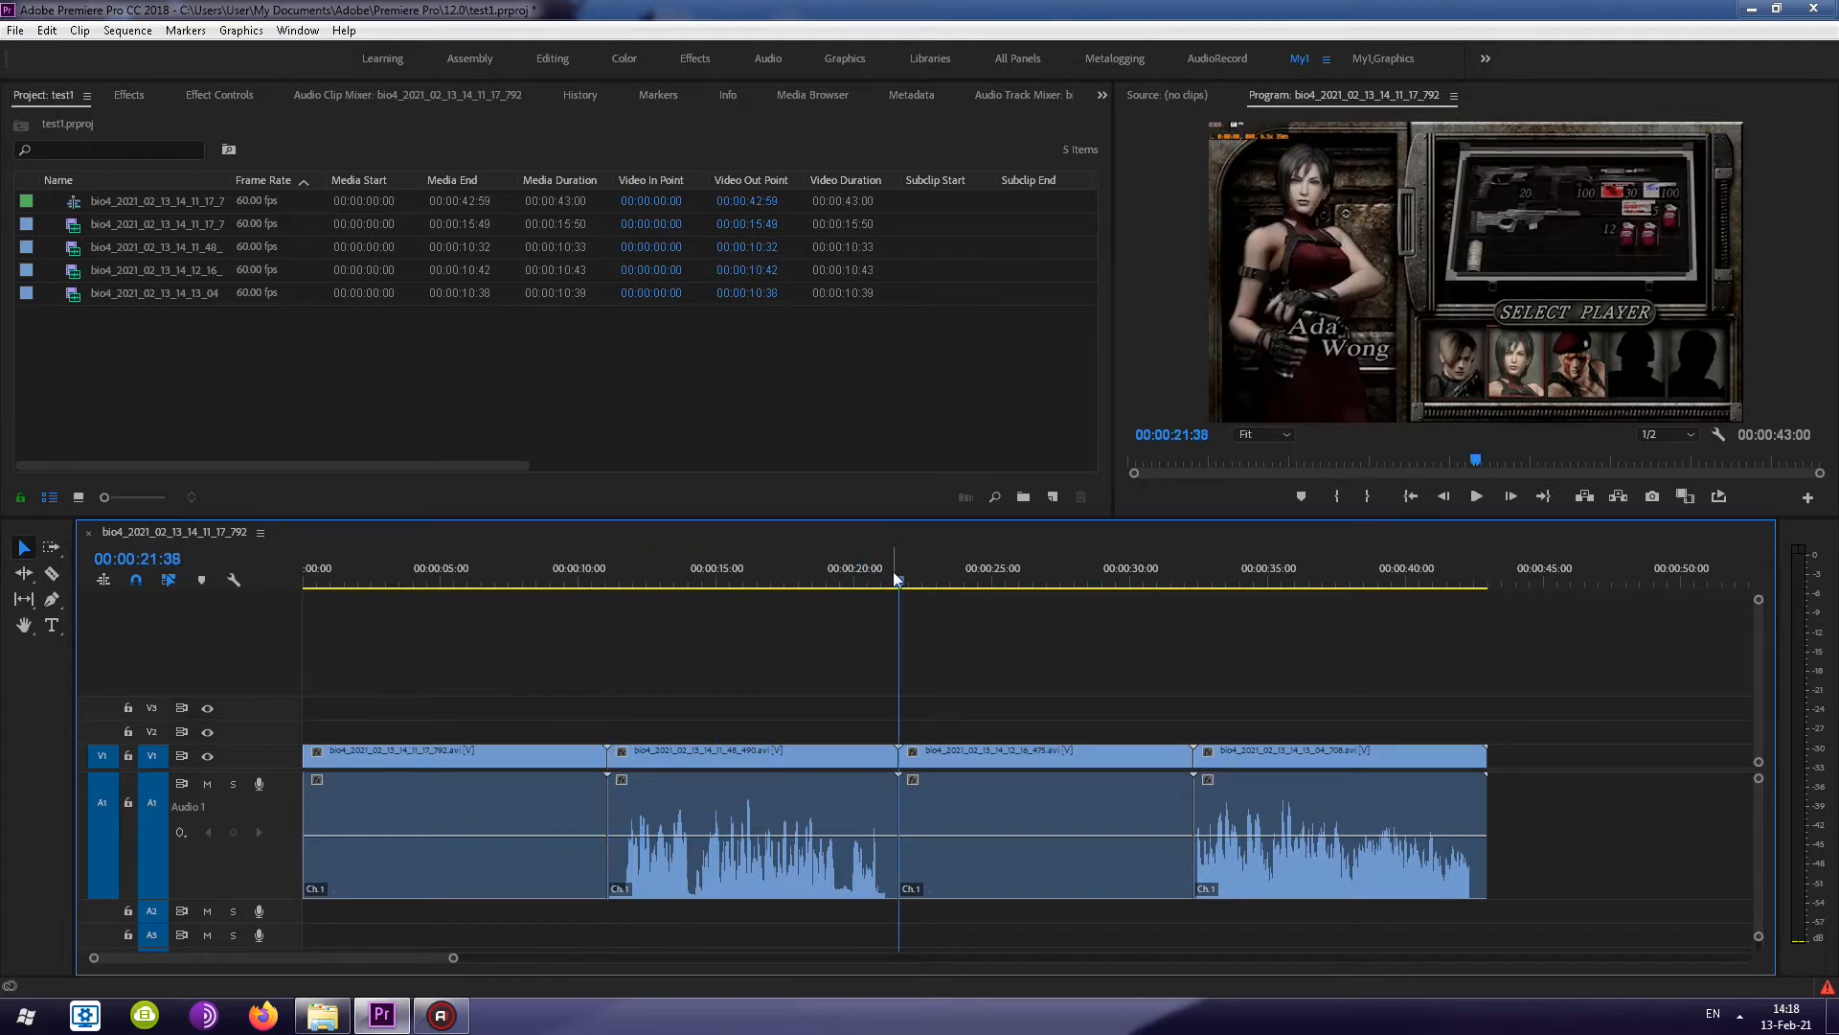
key("space")
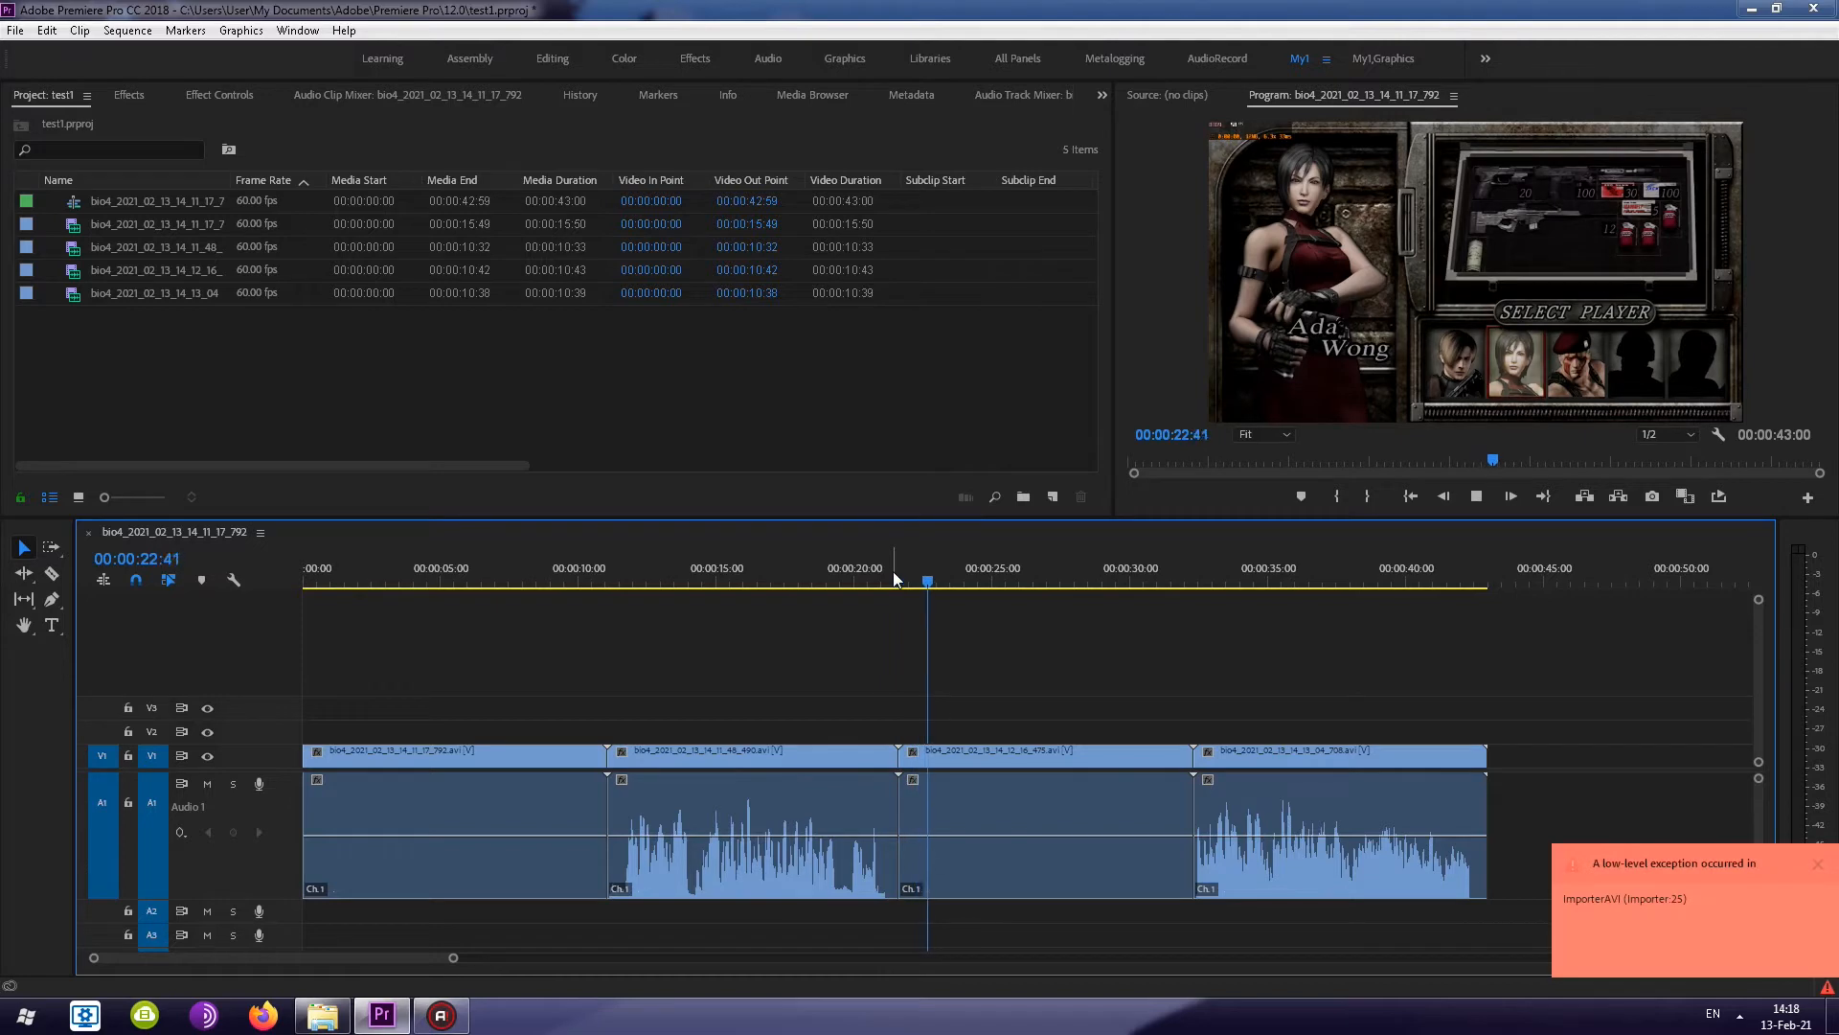
left_click(1187, 580)
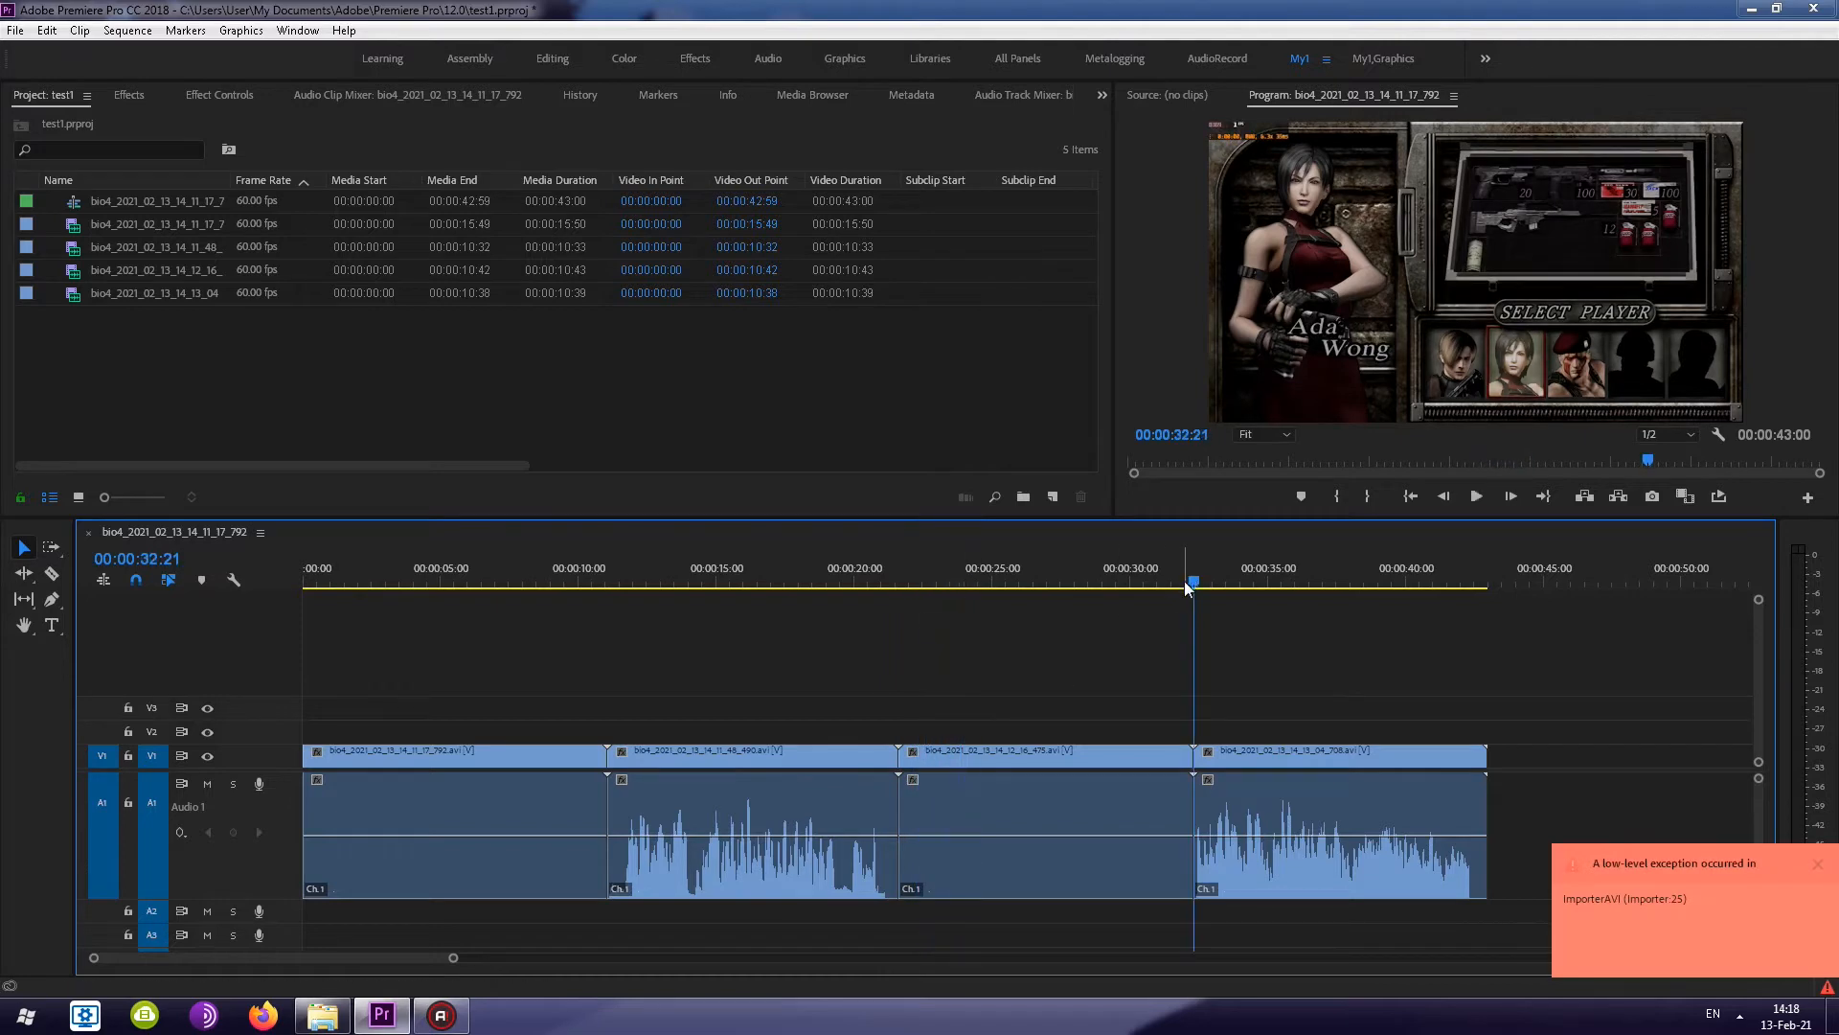
key("space")
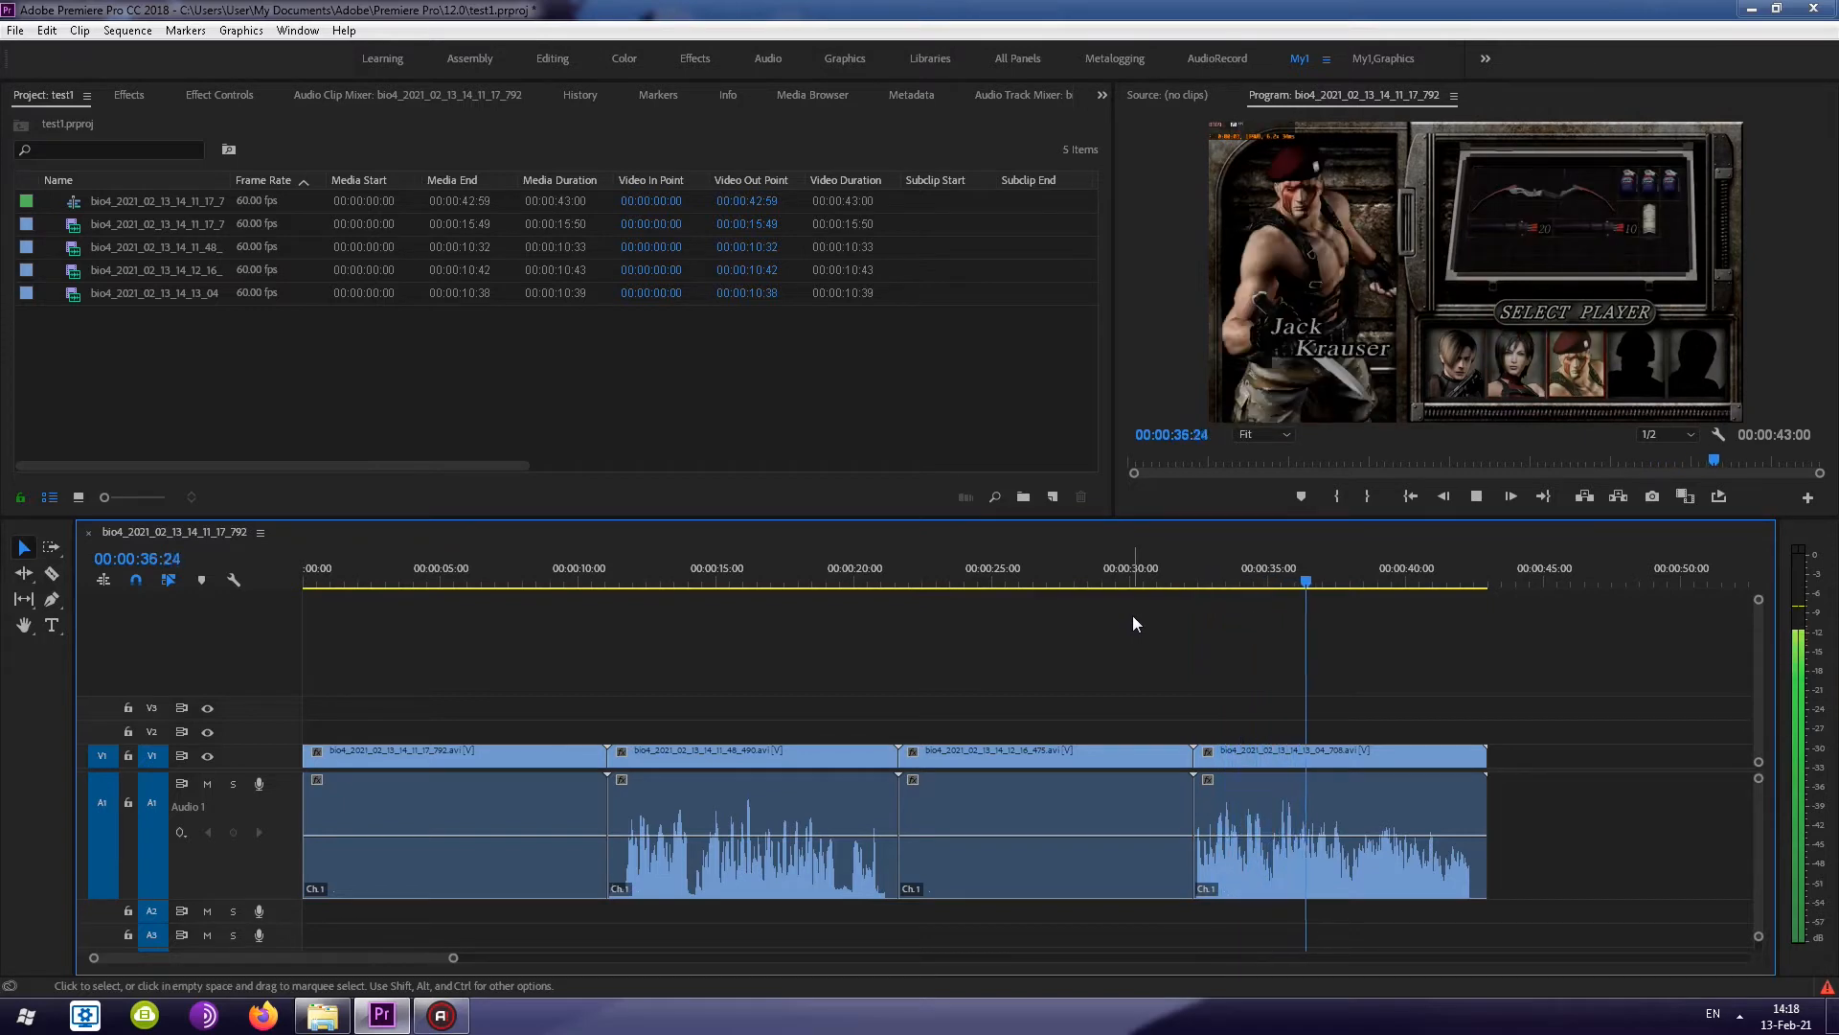
key("space")
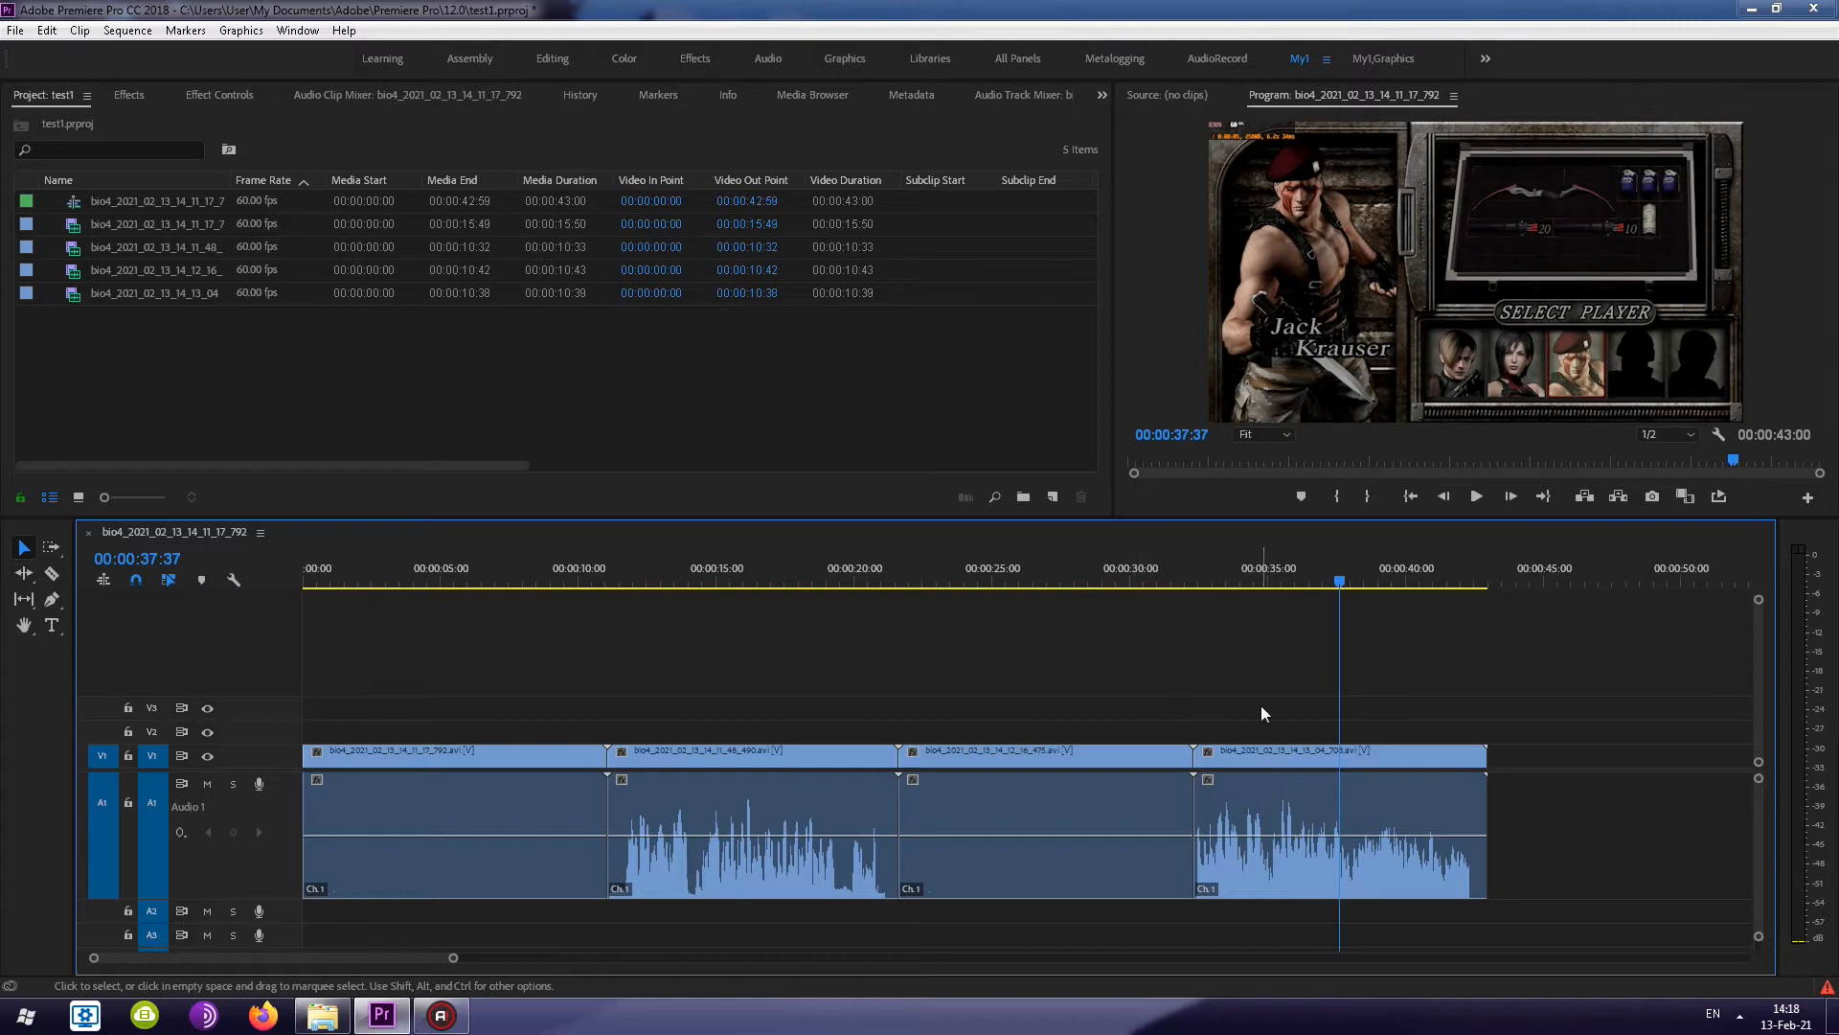
Enlarge the program preview and scrub through the captured clips on the timeline to check their picture
left_click_drag(1222, 567, 1338, 568)
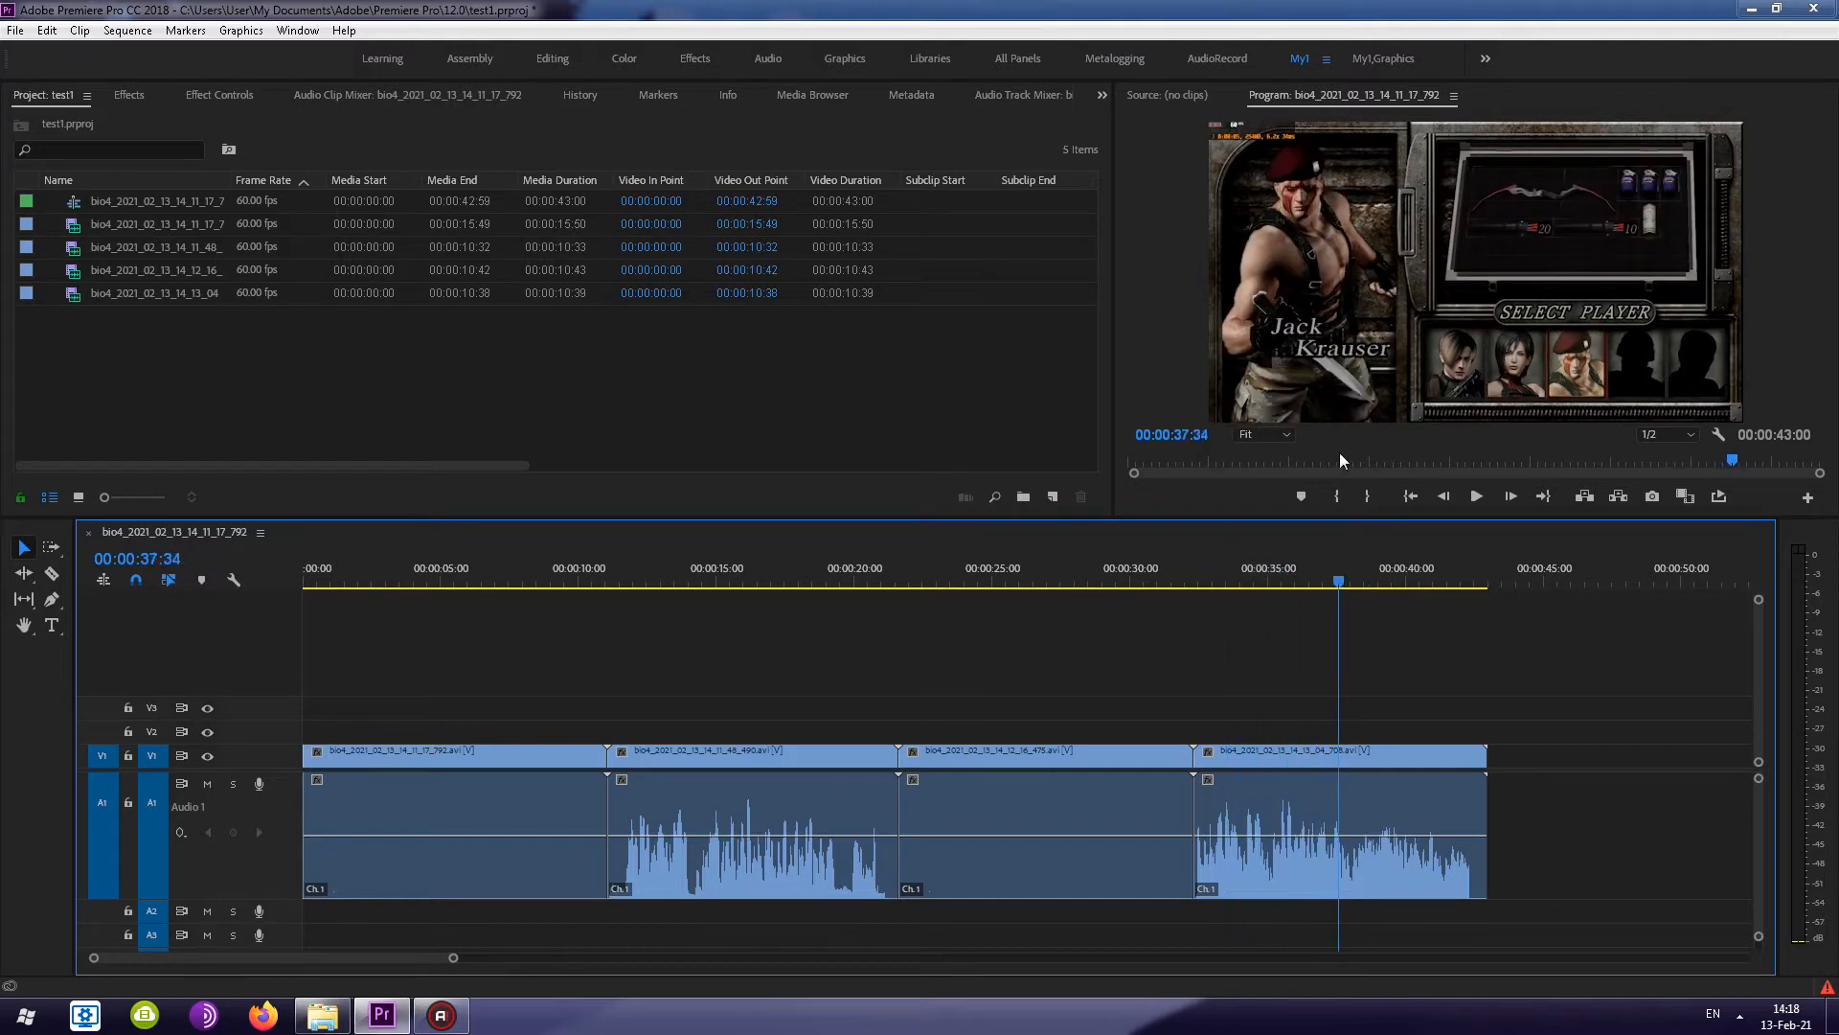
left_click_drag(1100, 456, 943, 479)
left_click_drag(1062, 516, 1061, 675)
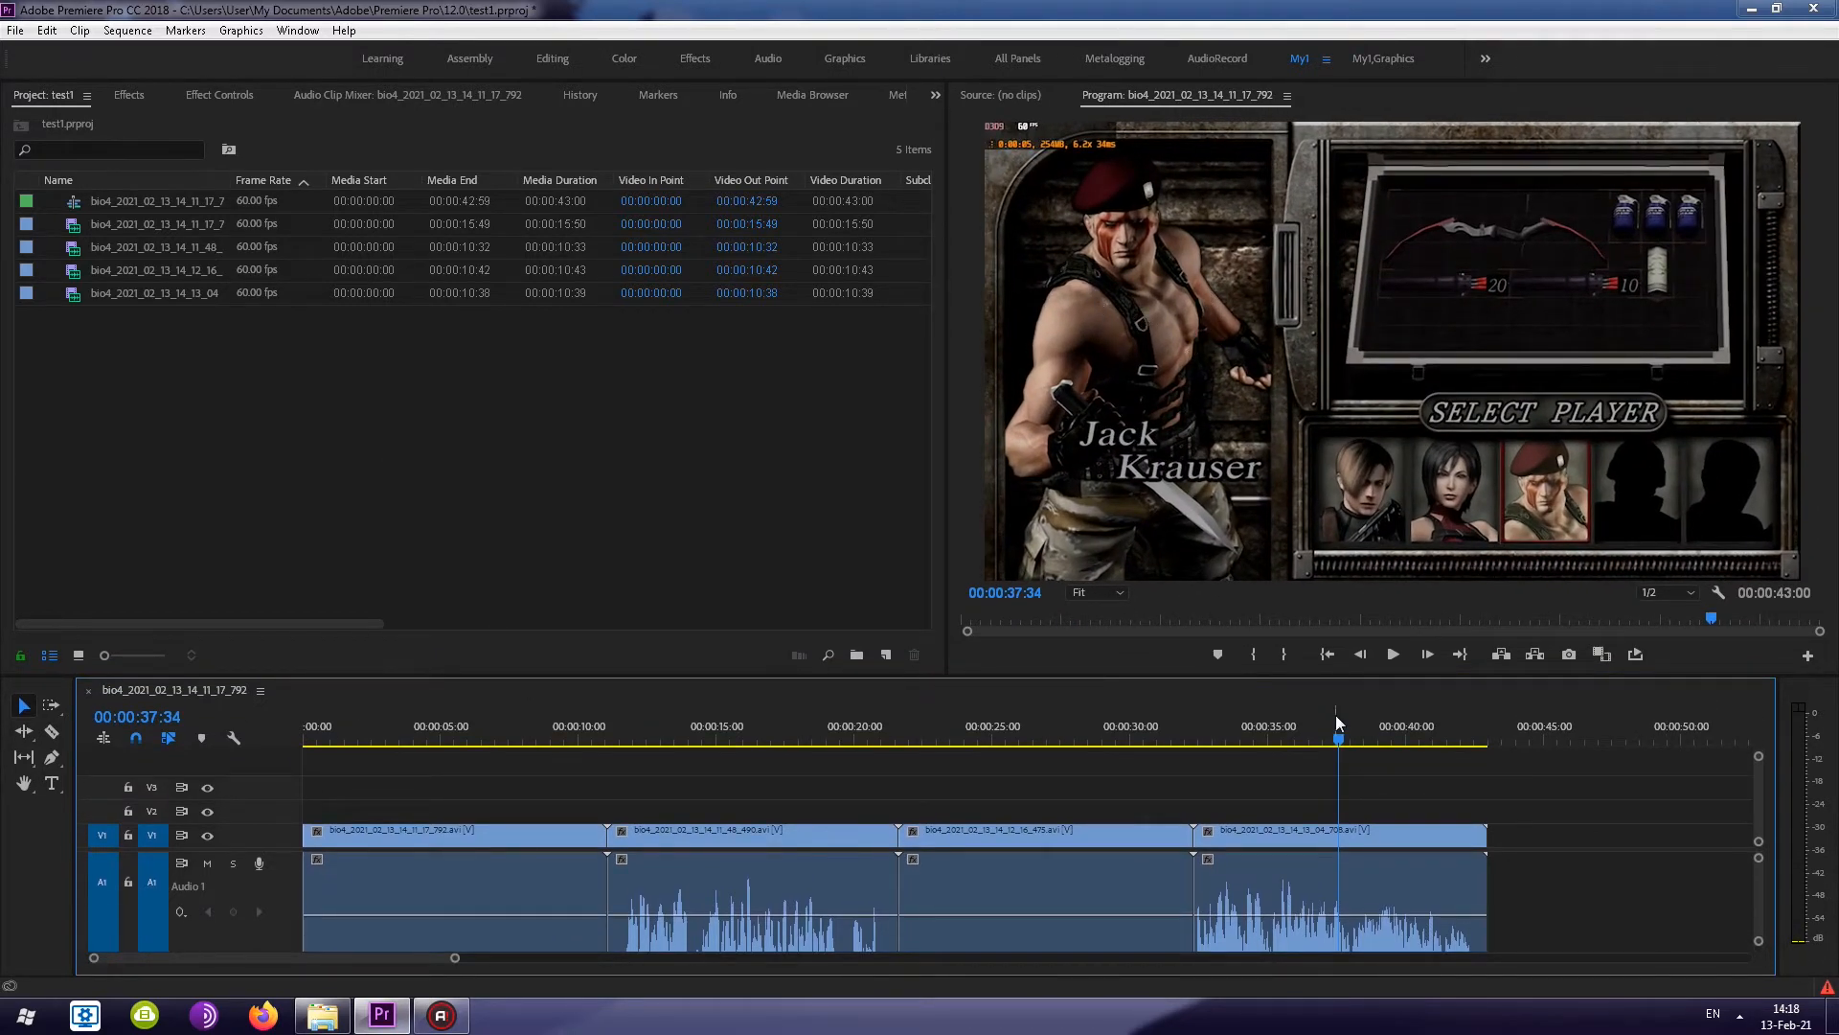
left_click_drag(1396, 745, 419, 741)
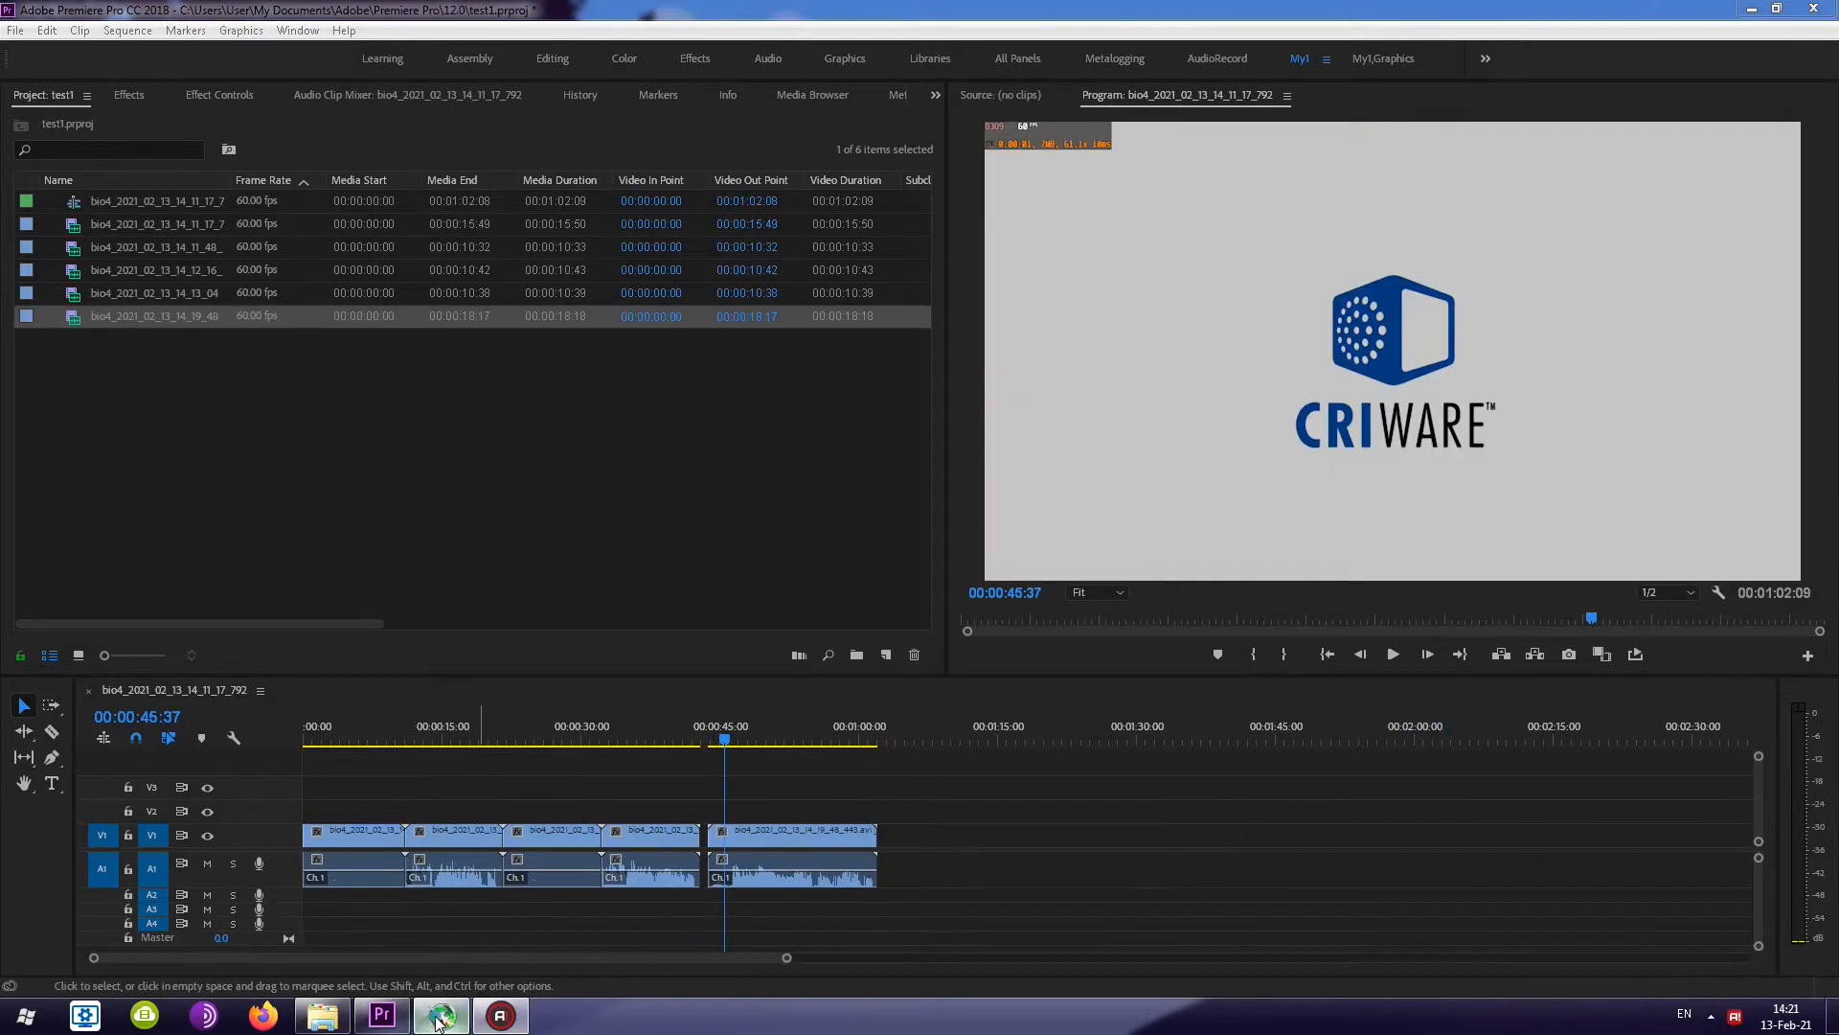
Switch to the Afterburner video capture properties and inspect the stereo downmix modes, keeping stereo mix selected
left_click(122, 663)
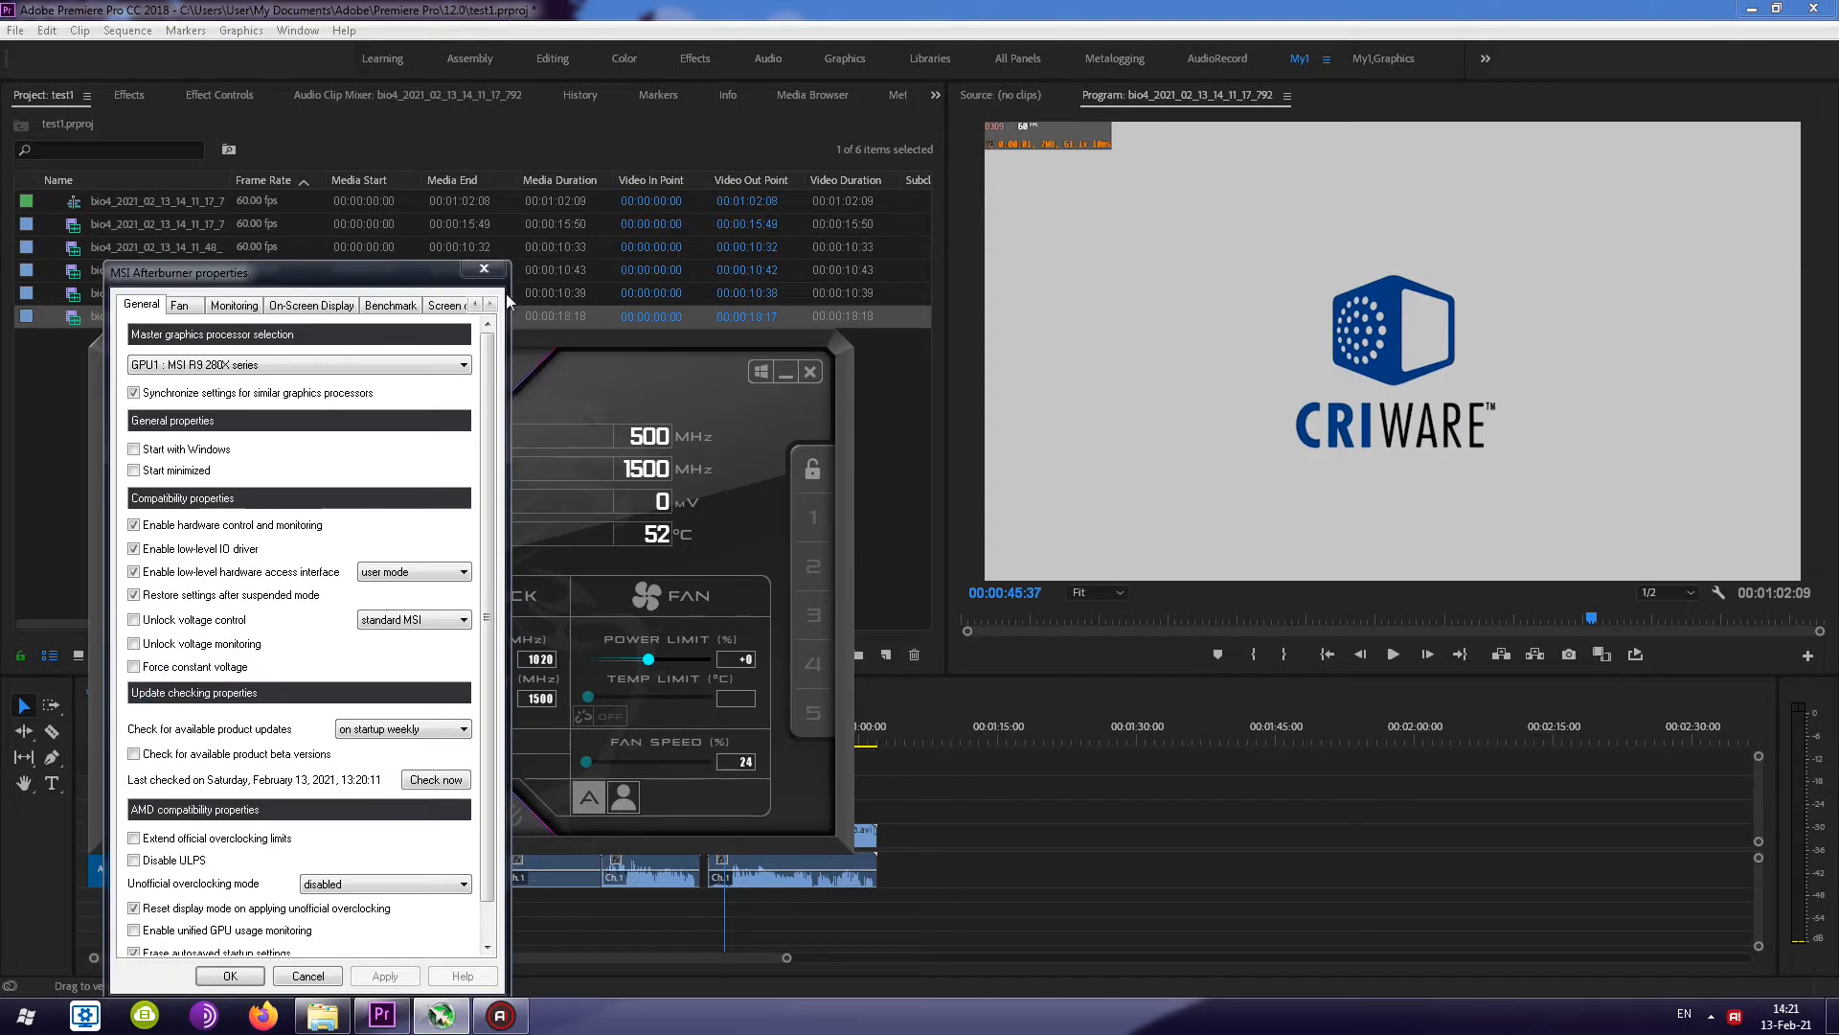
left_click(490, 304)
left_click(489, 304)
left_click(490, 305)
left_click(396, 305)
scroll(482, 376, "down", 5)
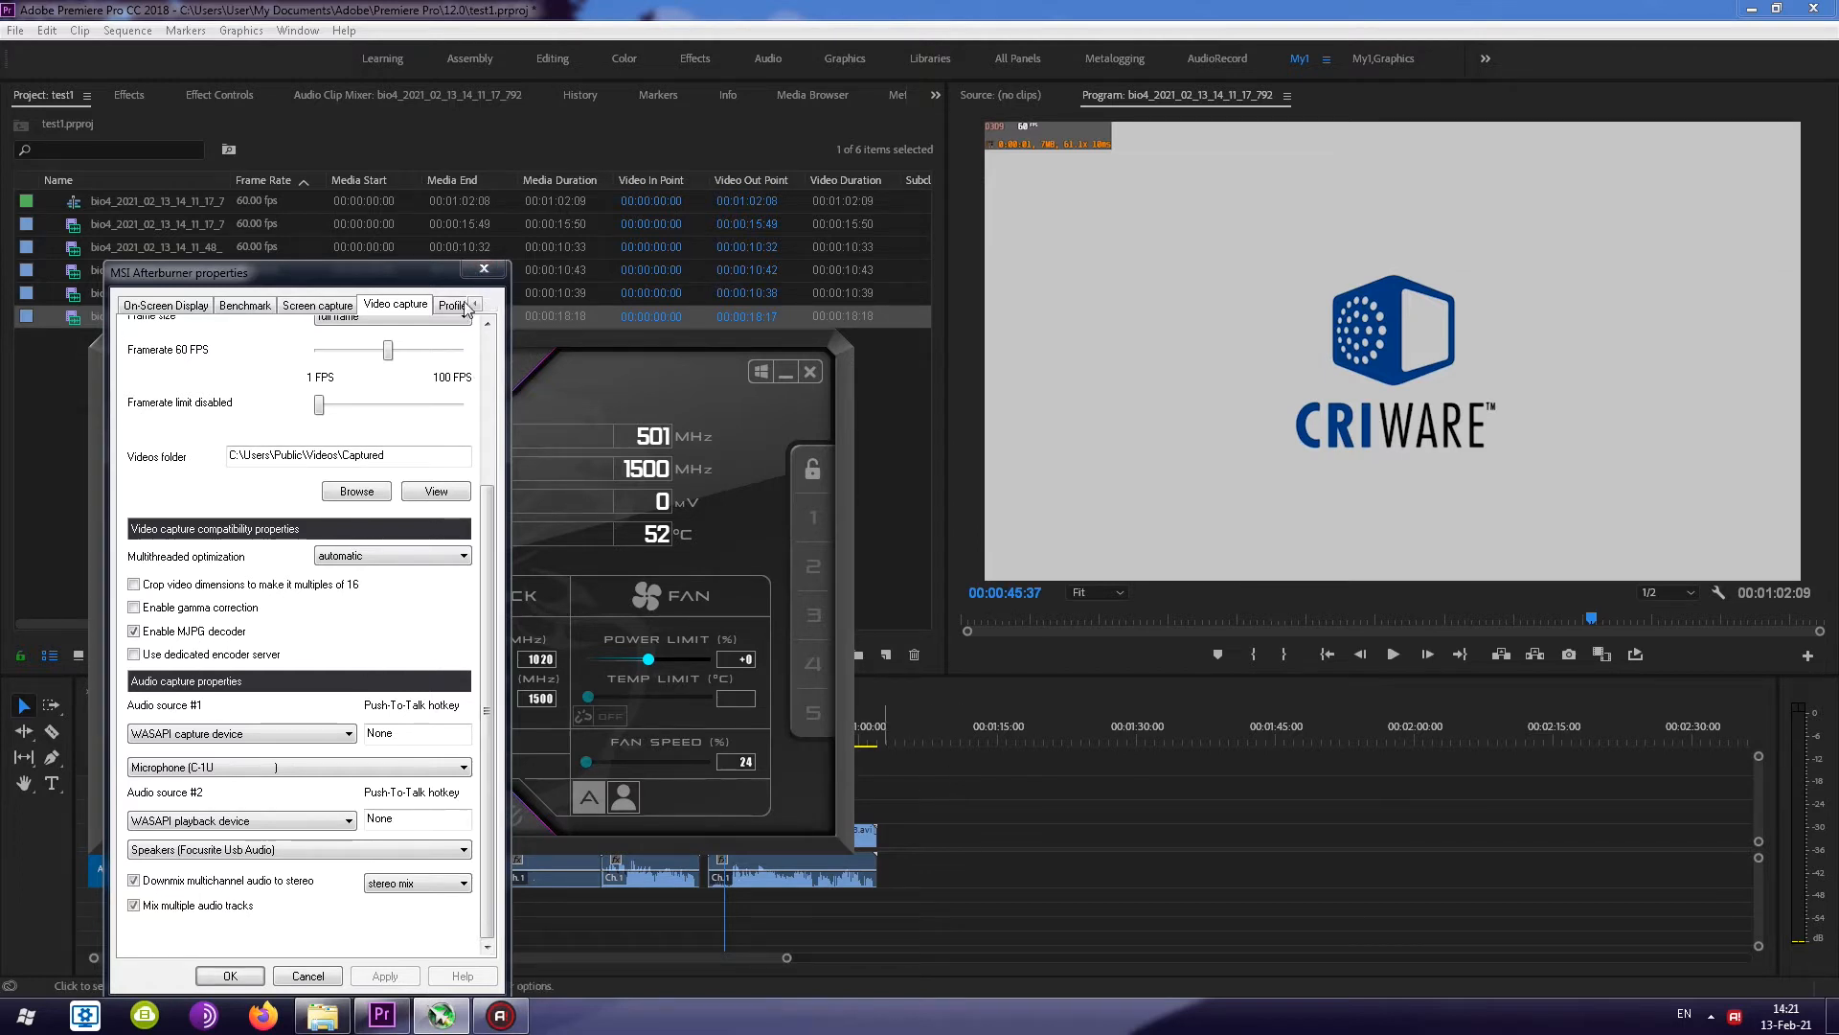
left_click(422, 883)
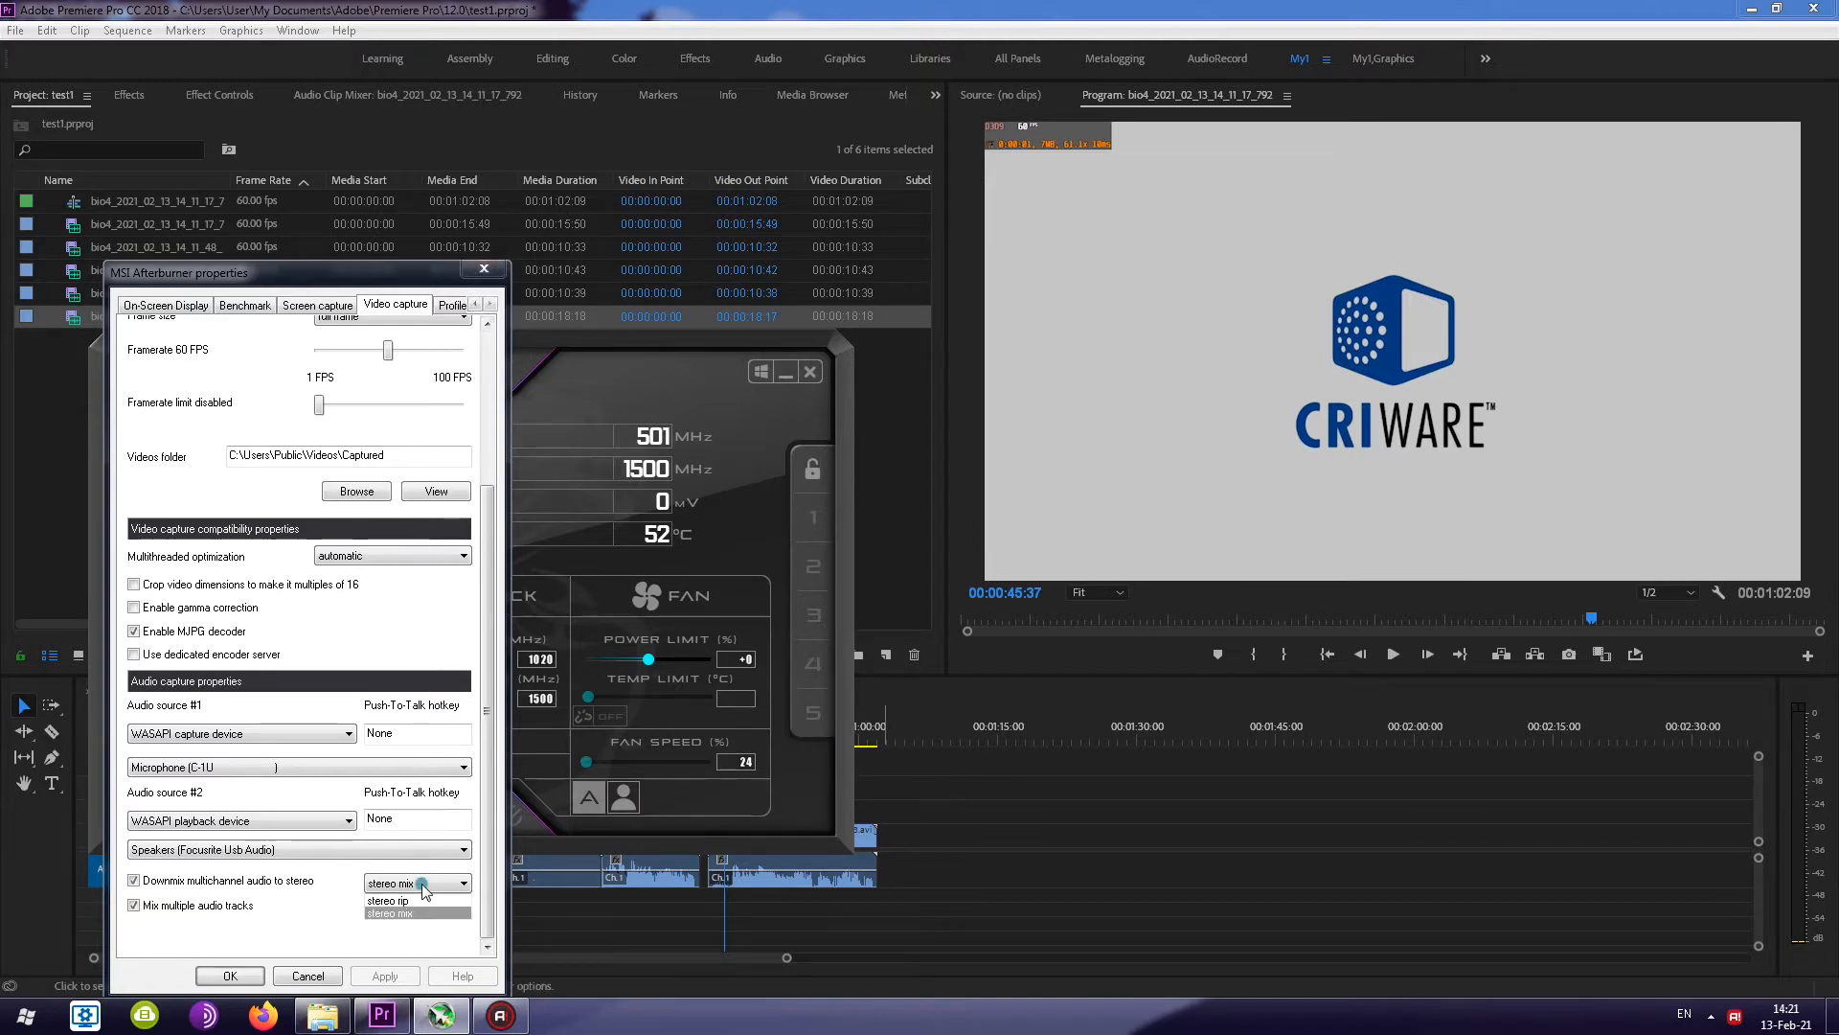
left_click(412, 914)
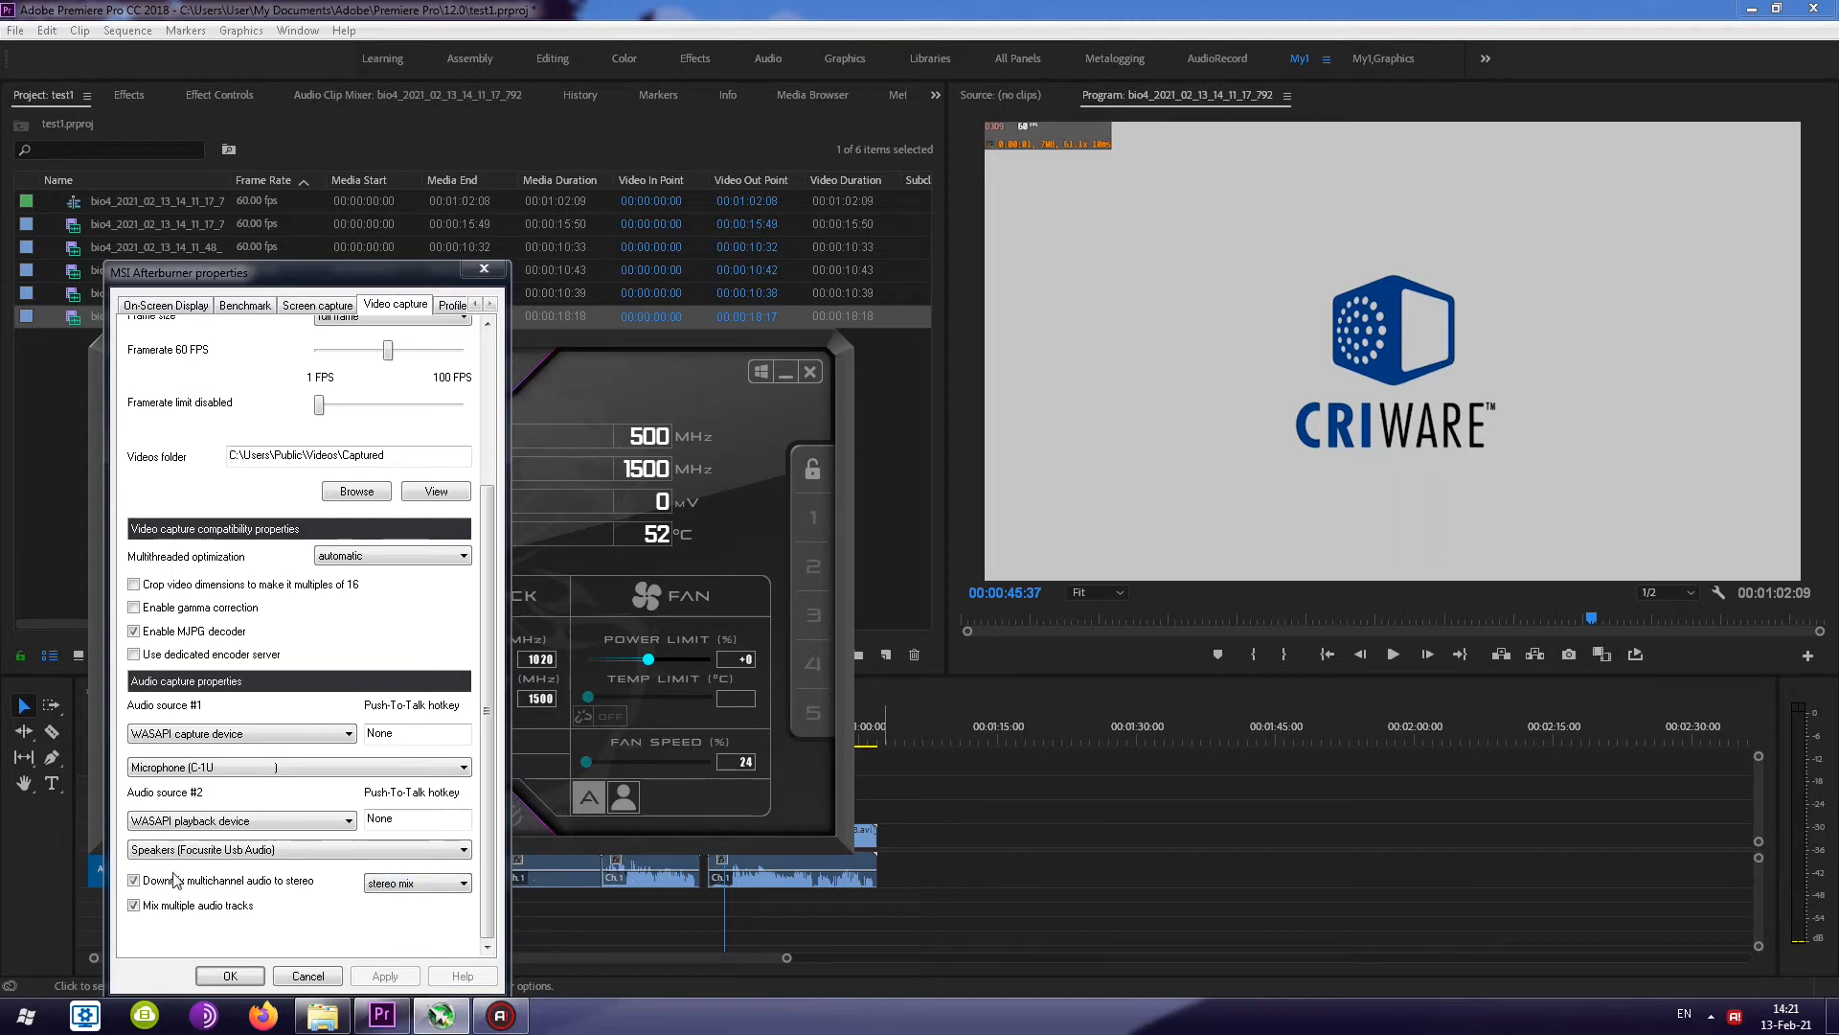
Return to the Premiere Pro timeline and play the last captured clip from near its start, stopping at 00:00:58:02
left_click(907, 731)
left_click(733, 737)
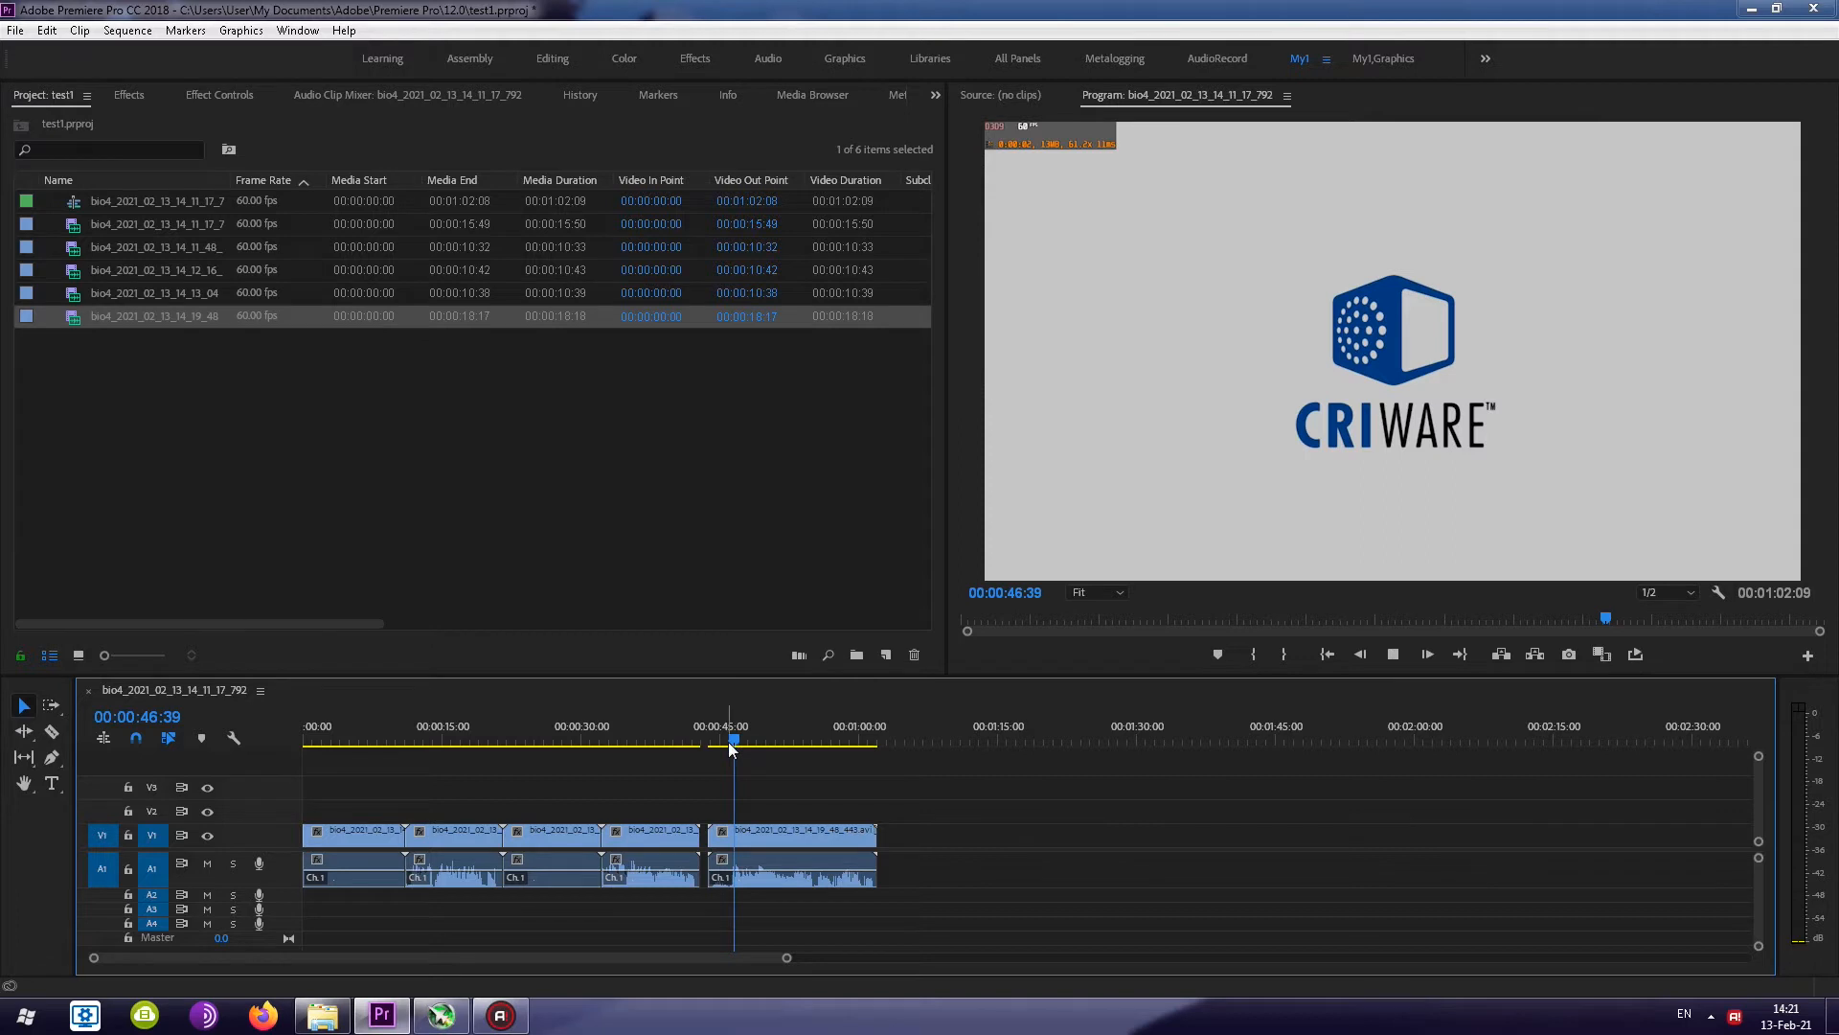
key("space")
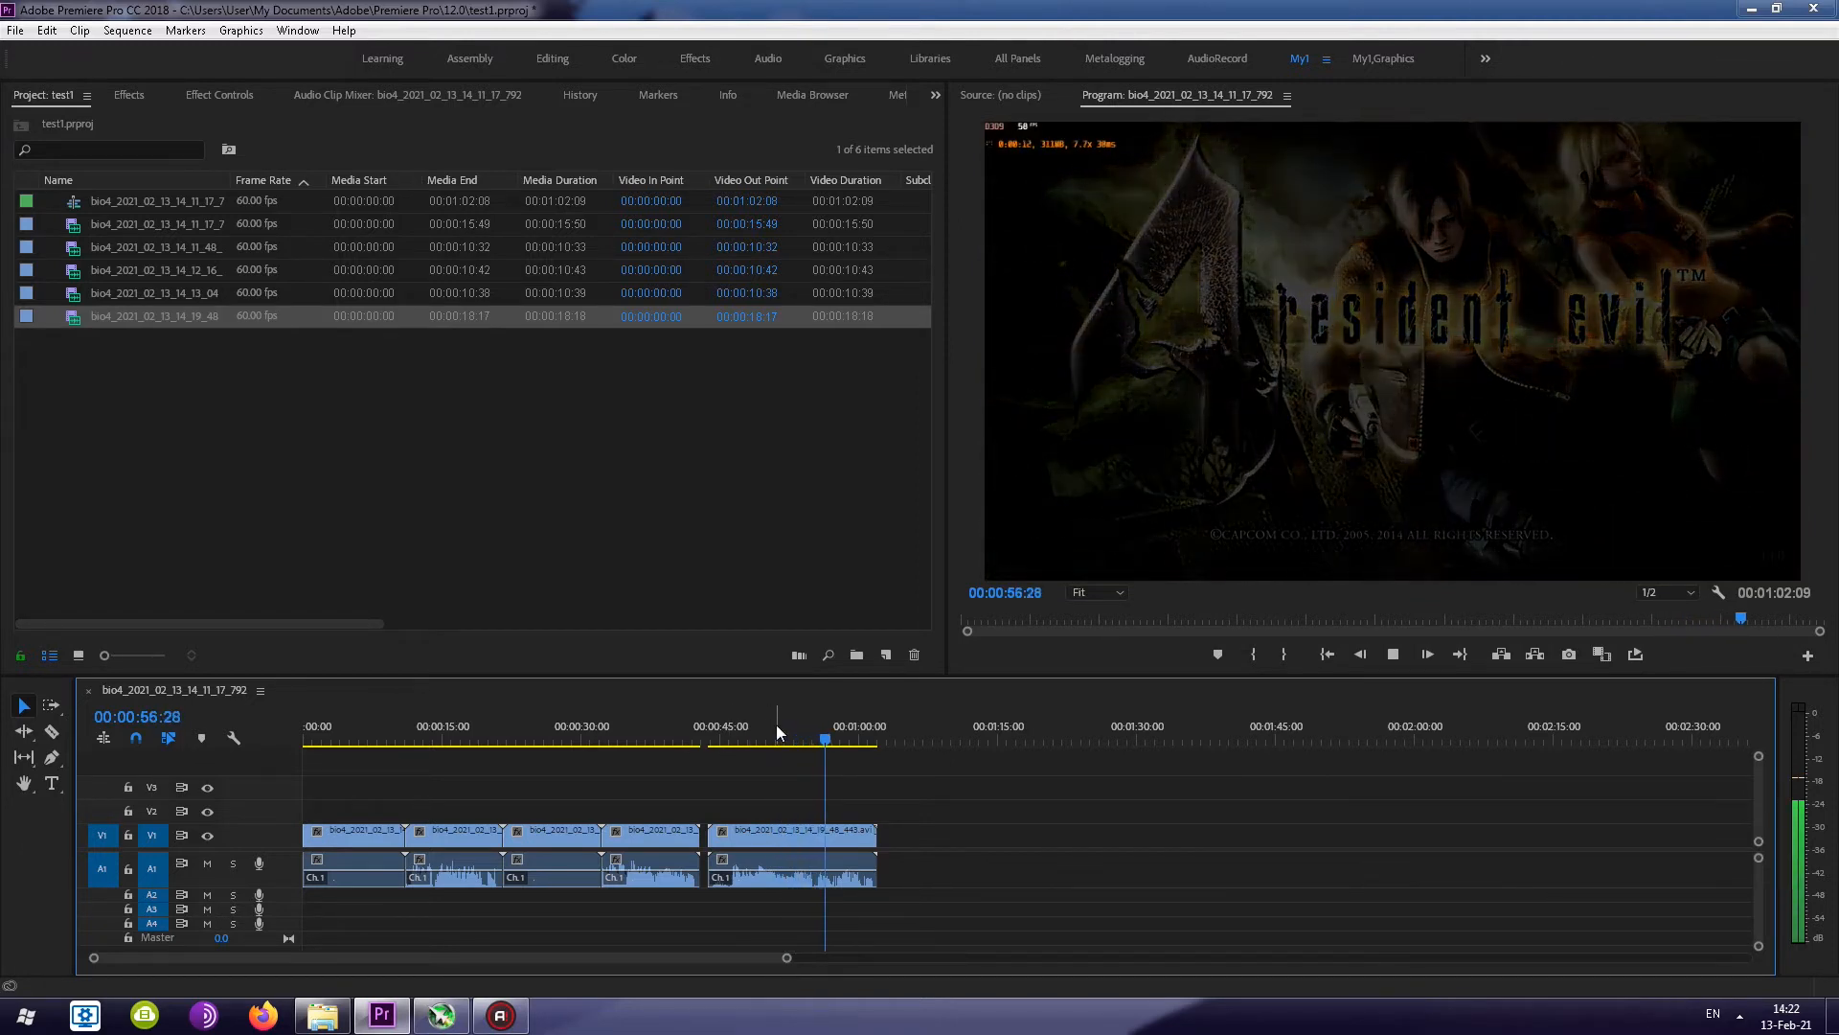
key("space")
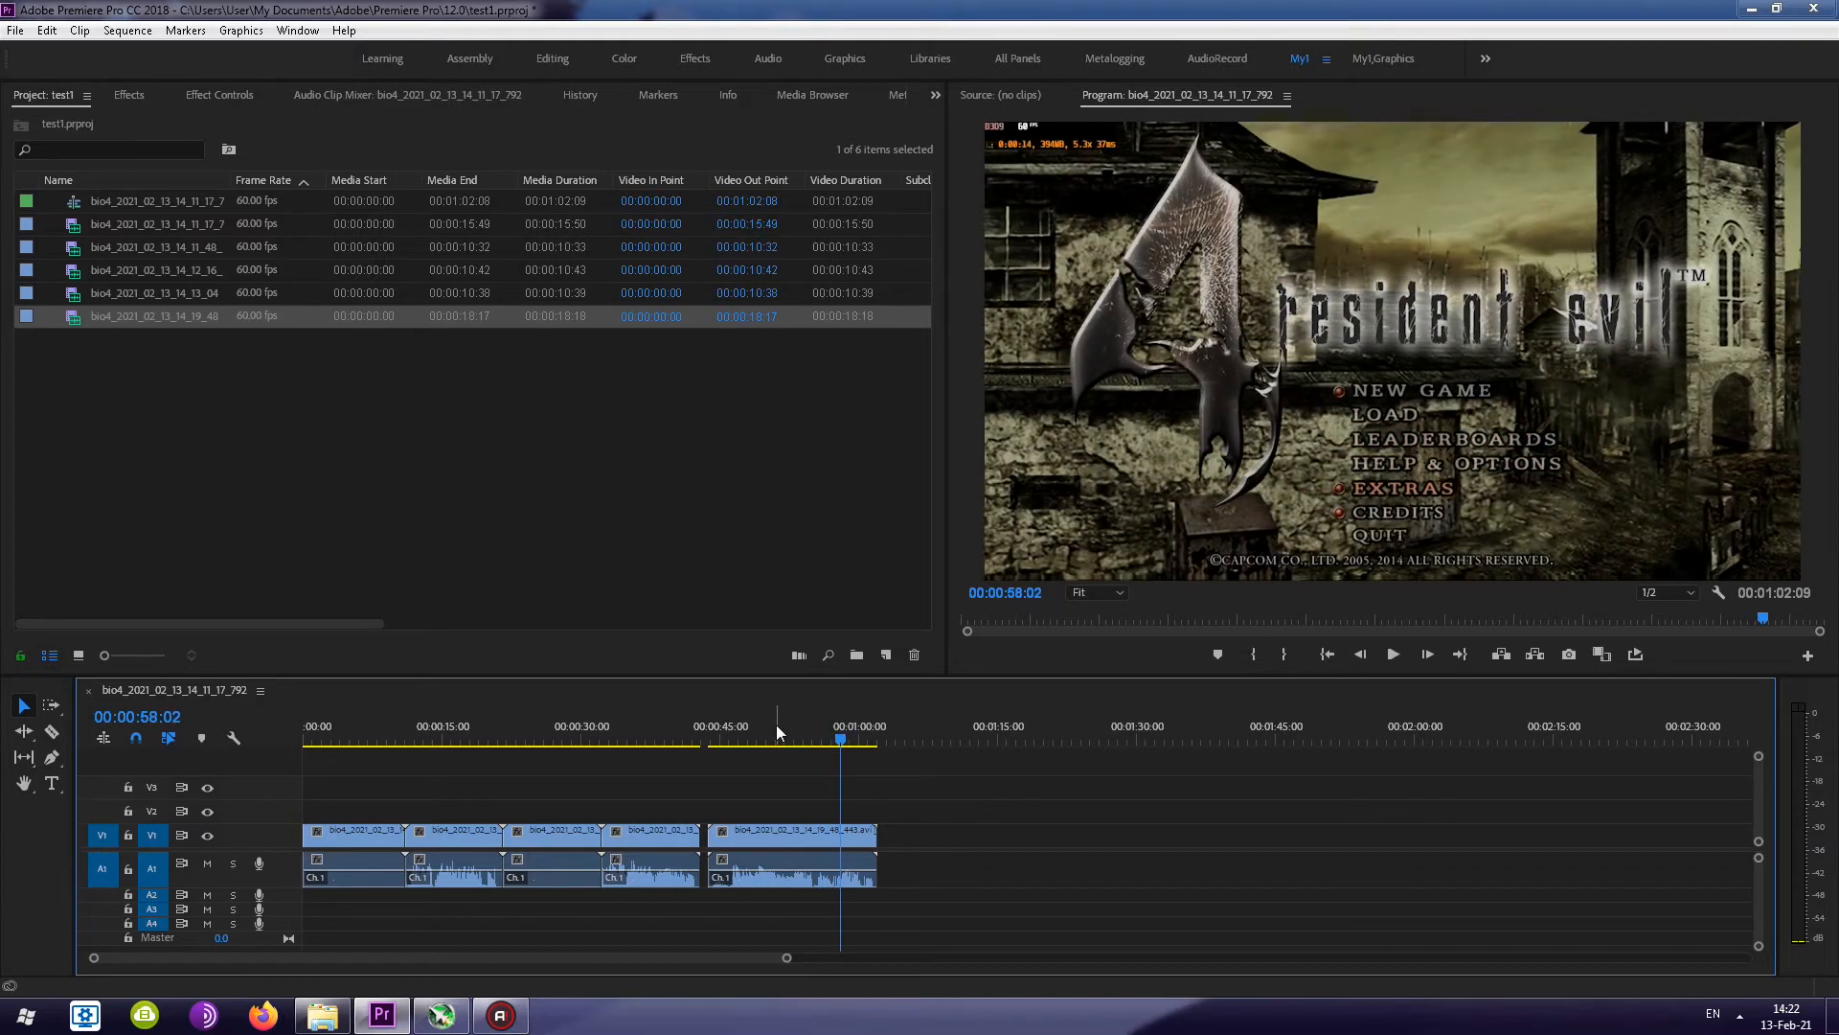
mouse_move(777, 733)
left_mouse_down()
mouse_move(748, 736)
mouse_move(809, 736)
mouse_move(746, 732)
mouse_move(835, 730)
mouse_move(793, 730)
left_mouse_up()
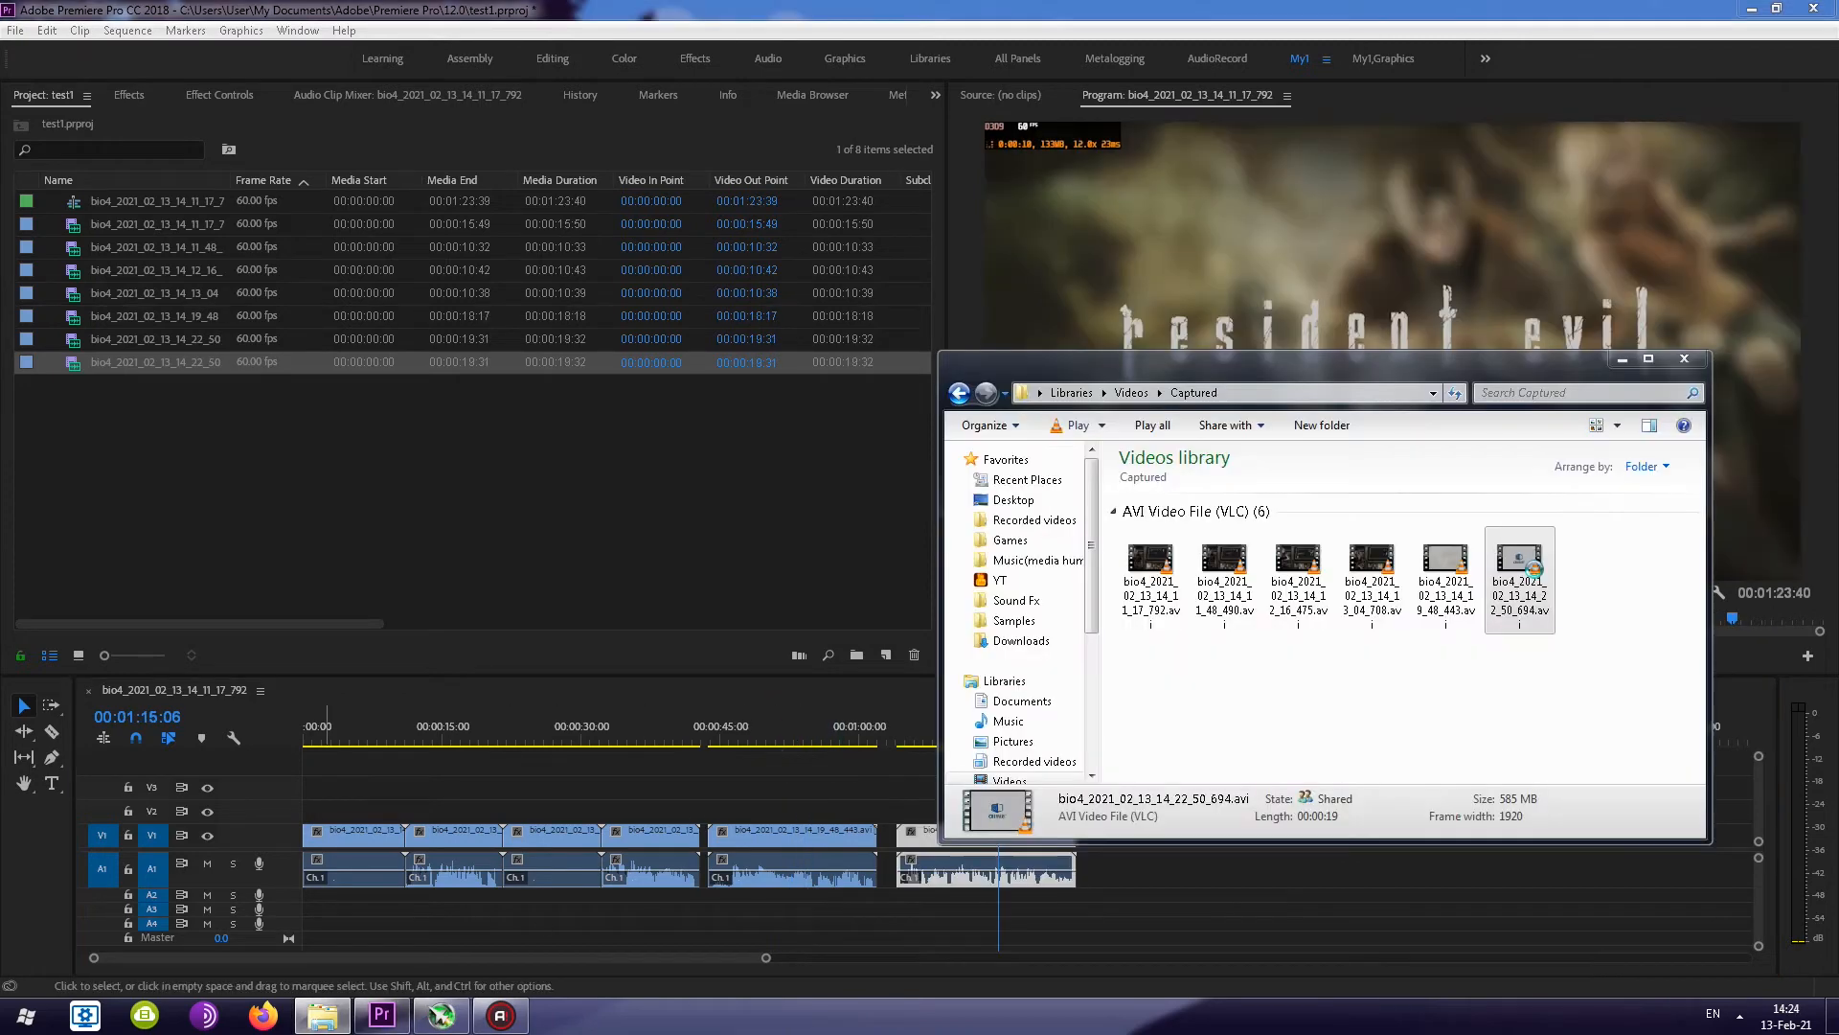
Open bio4_2021_02_13_14_22_50_694.avi from the Captured folder in another program and look through it
right_click(1536, 576)
left_click(1514, 110)
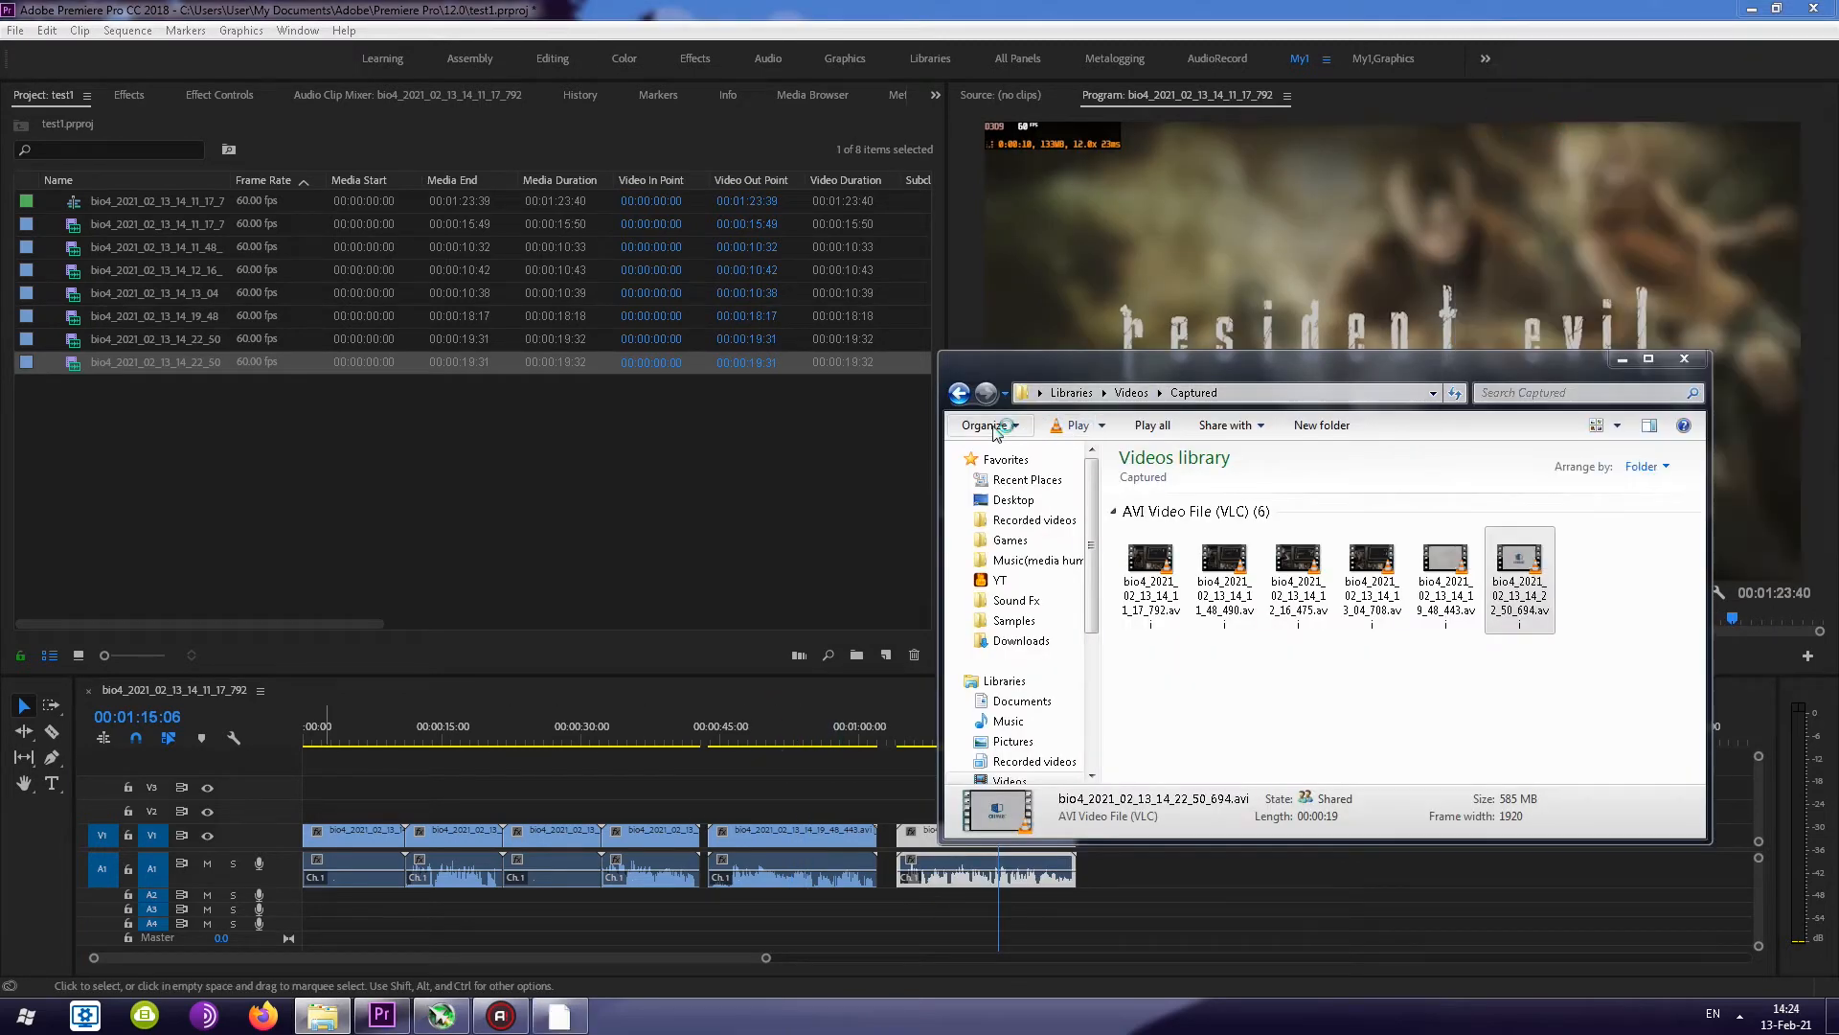
scroll(956, 431, "down", 9)
left_click_drag(889, 556, 1094, 646)
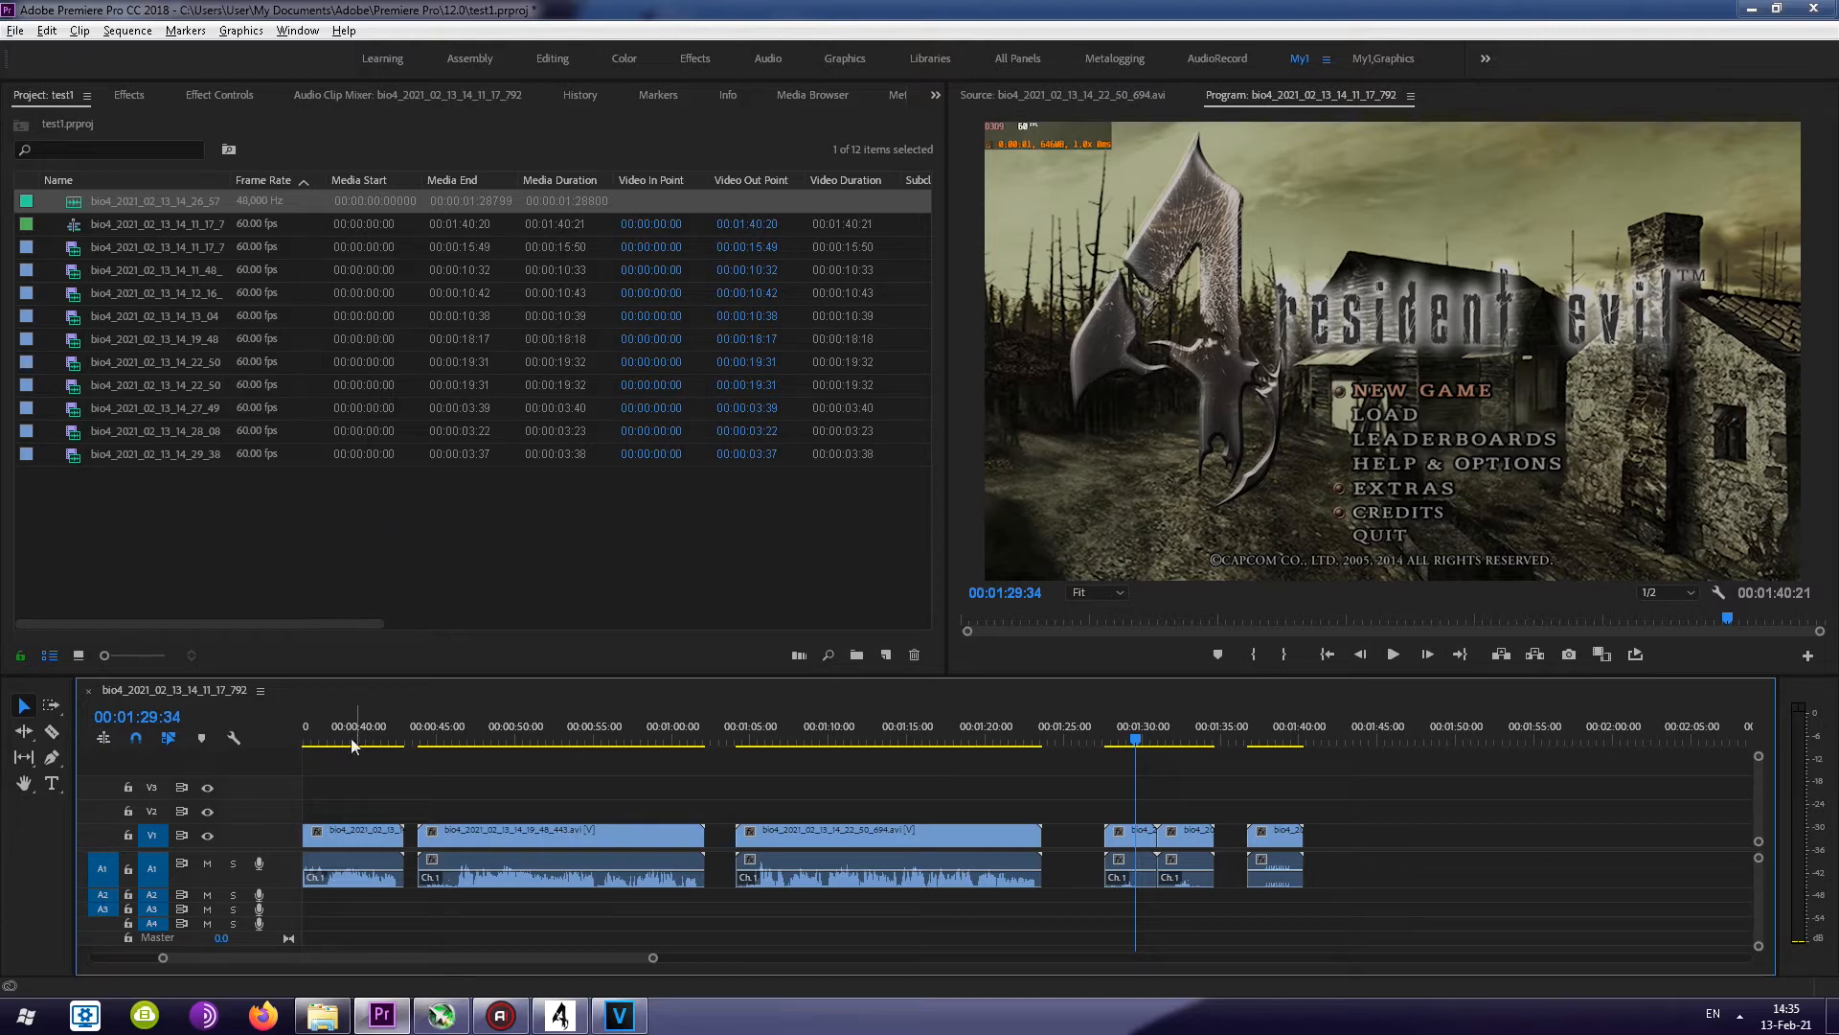
Switch to the Adobe Support Community thread in Firefox, find the reply mentioning "30$" and read its advice on Afterburner recordings
key("alt+Tab")
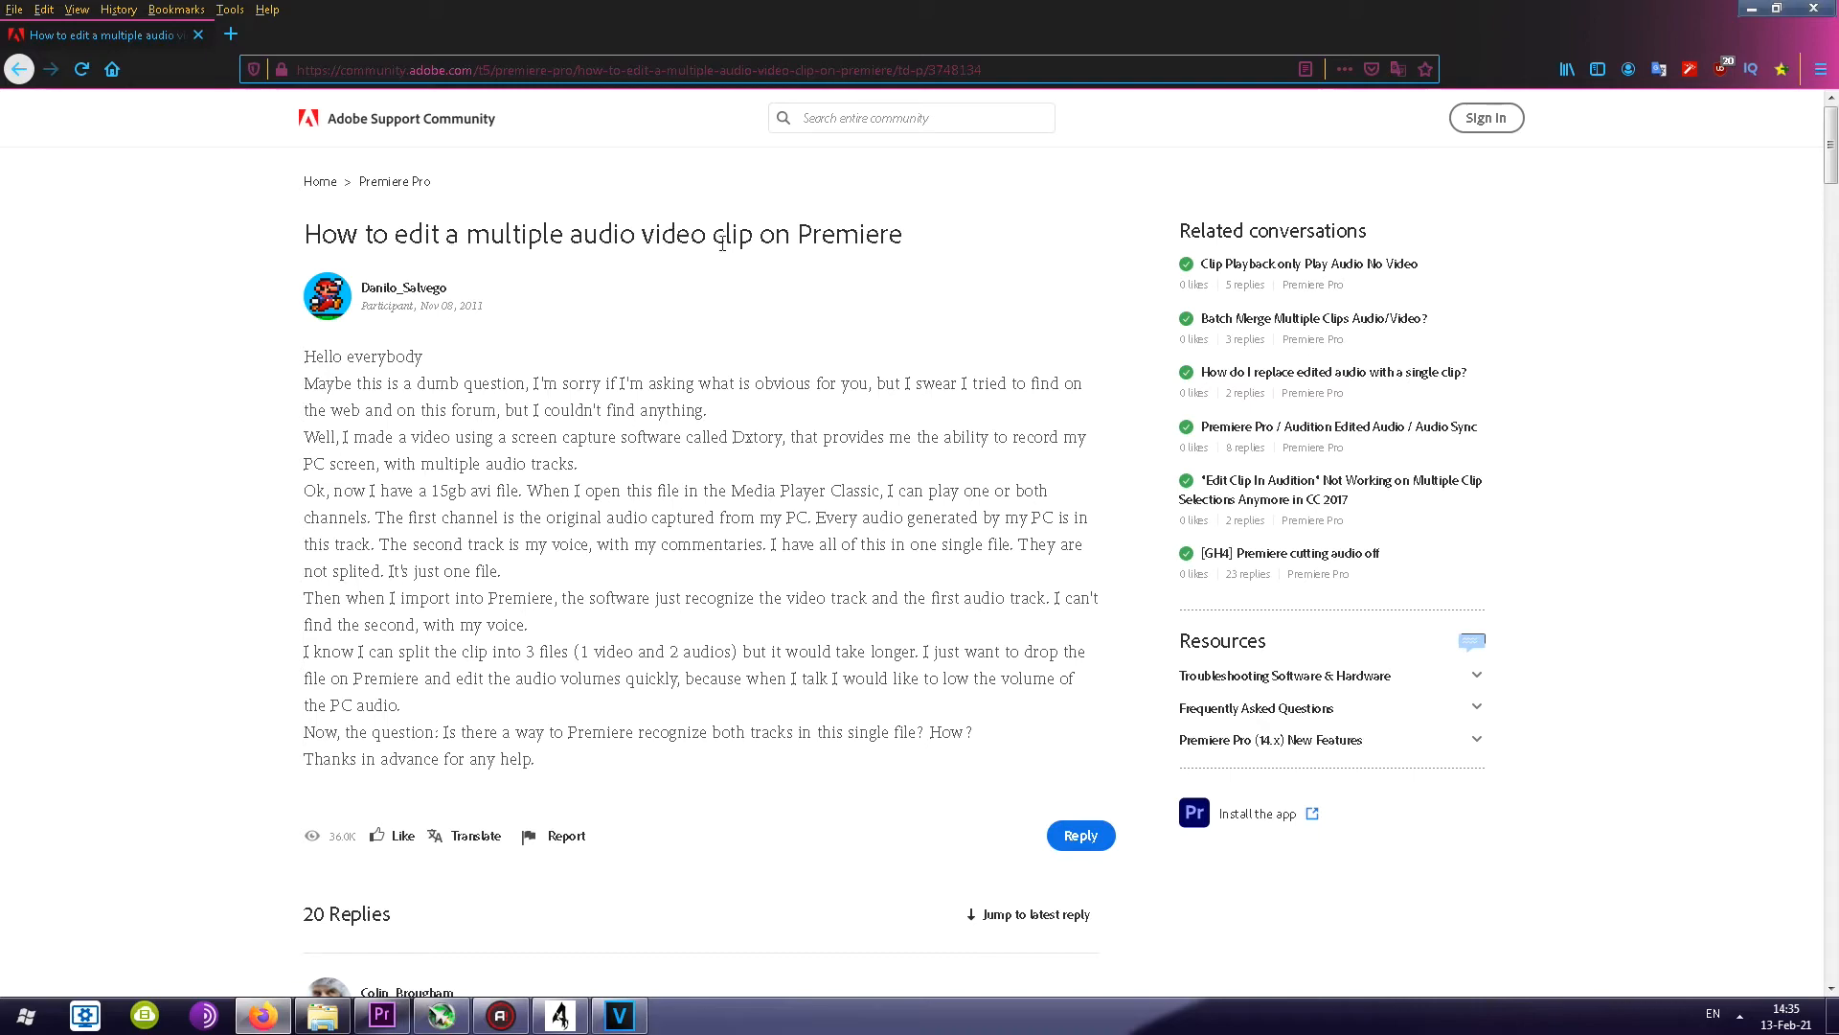
key("ctrl+f")
left_click_drag(1831, 141, 1831, 285)
left_click_drag(1828, 368, 1827, 661)
scroll(517, 324, "down", 2)
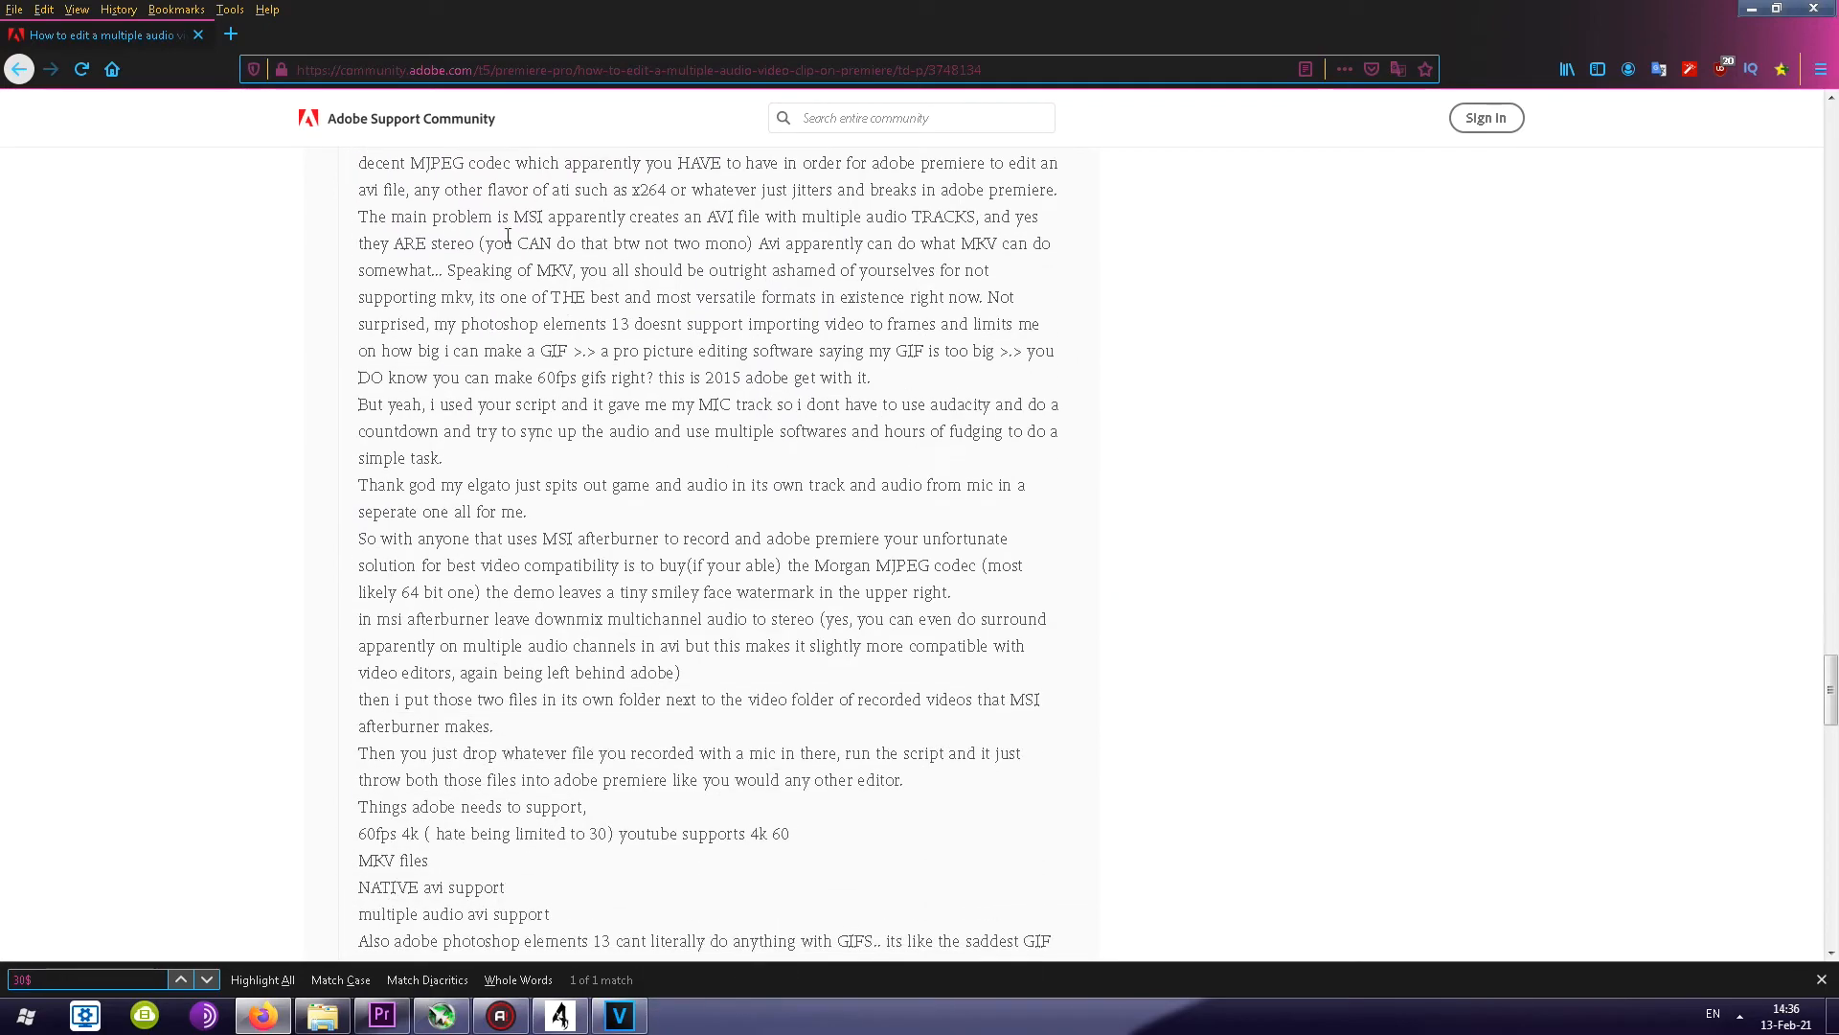
scroll(553, 309, "up", 1)
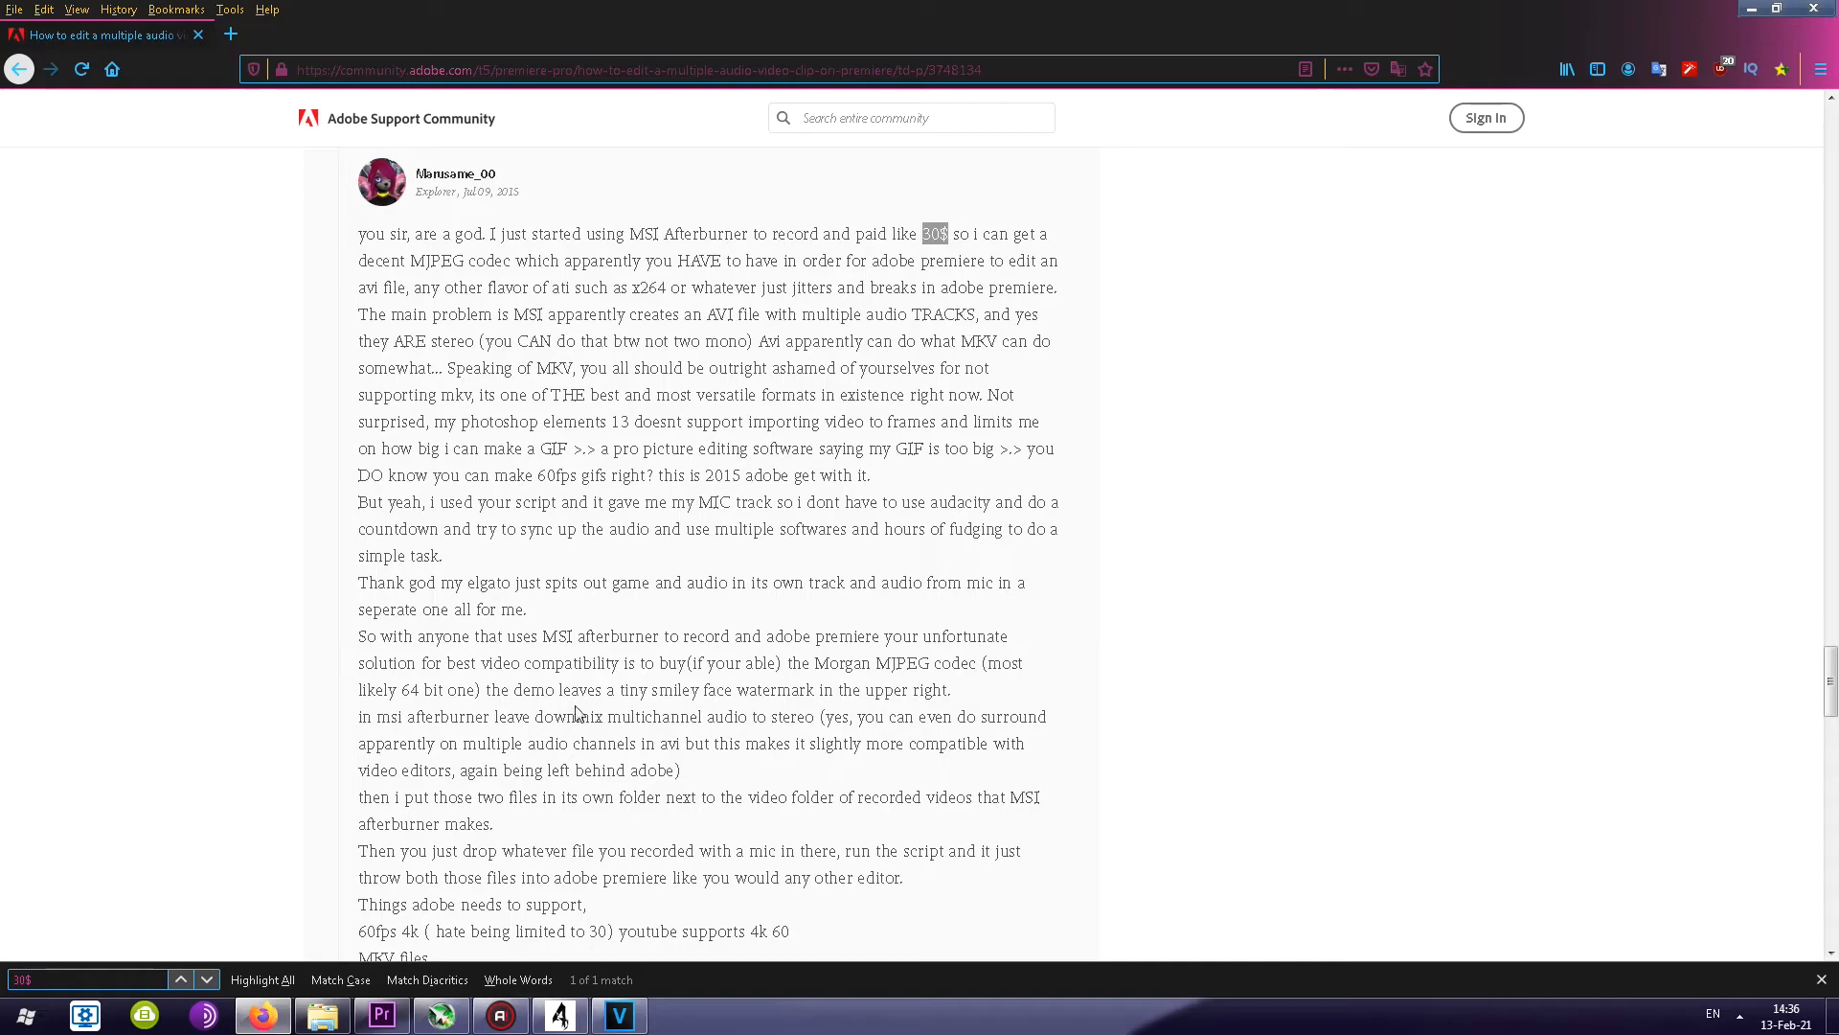
Switch to Premiere Pro and place the bio4_2021_02_13_14_26_57 audio item on the timeline after the last clip, moving the playhead to 00:01:43:06
left_click(382, 1016)
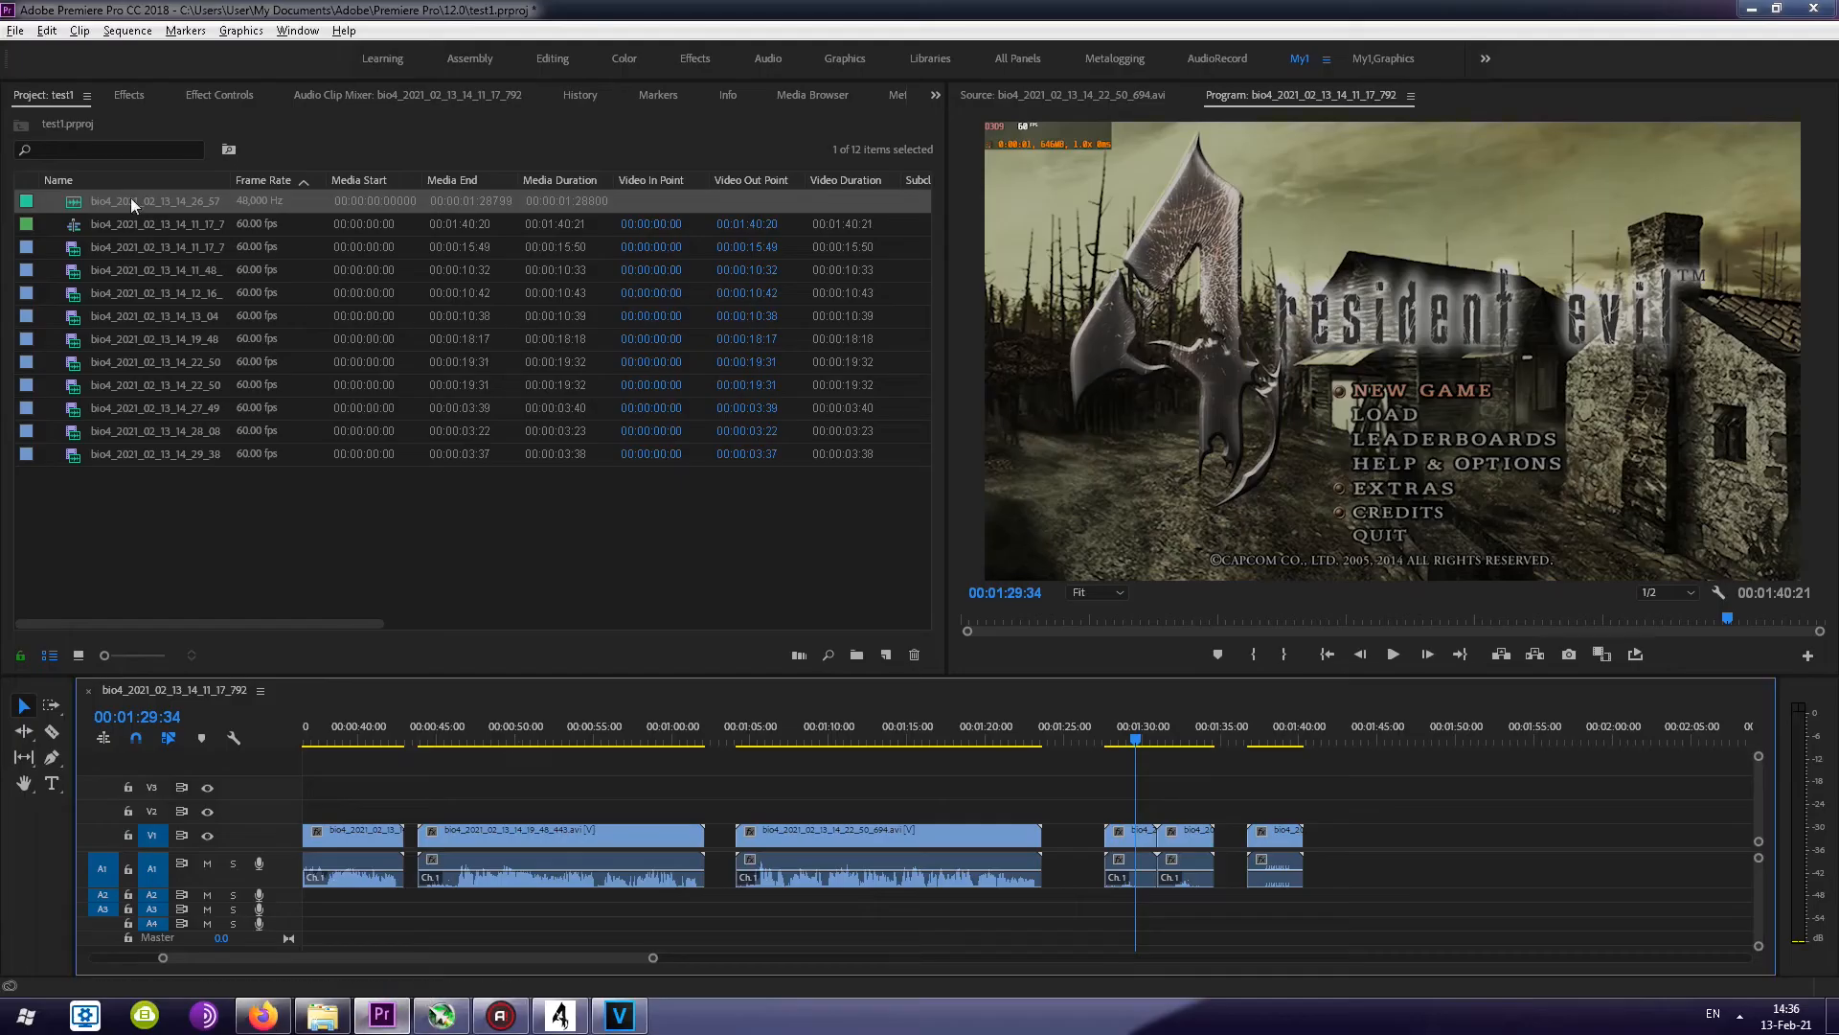
left_click_drag(122, 209, 1351, 867)
left_click(1340, 732)
key("equal")
key("equal")
key("equal")
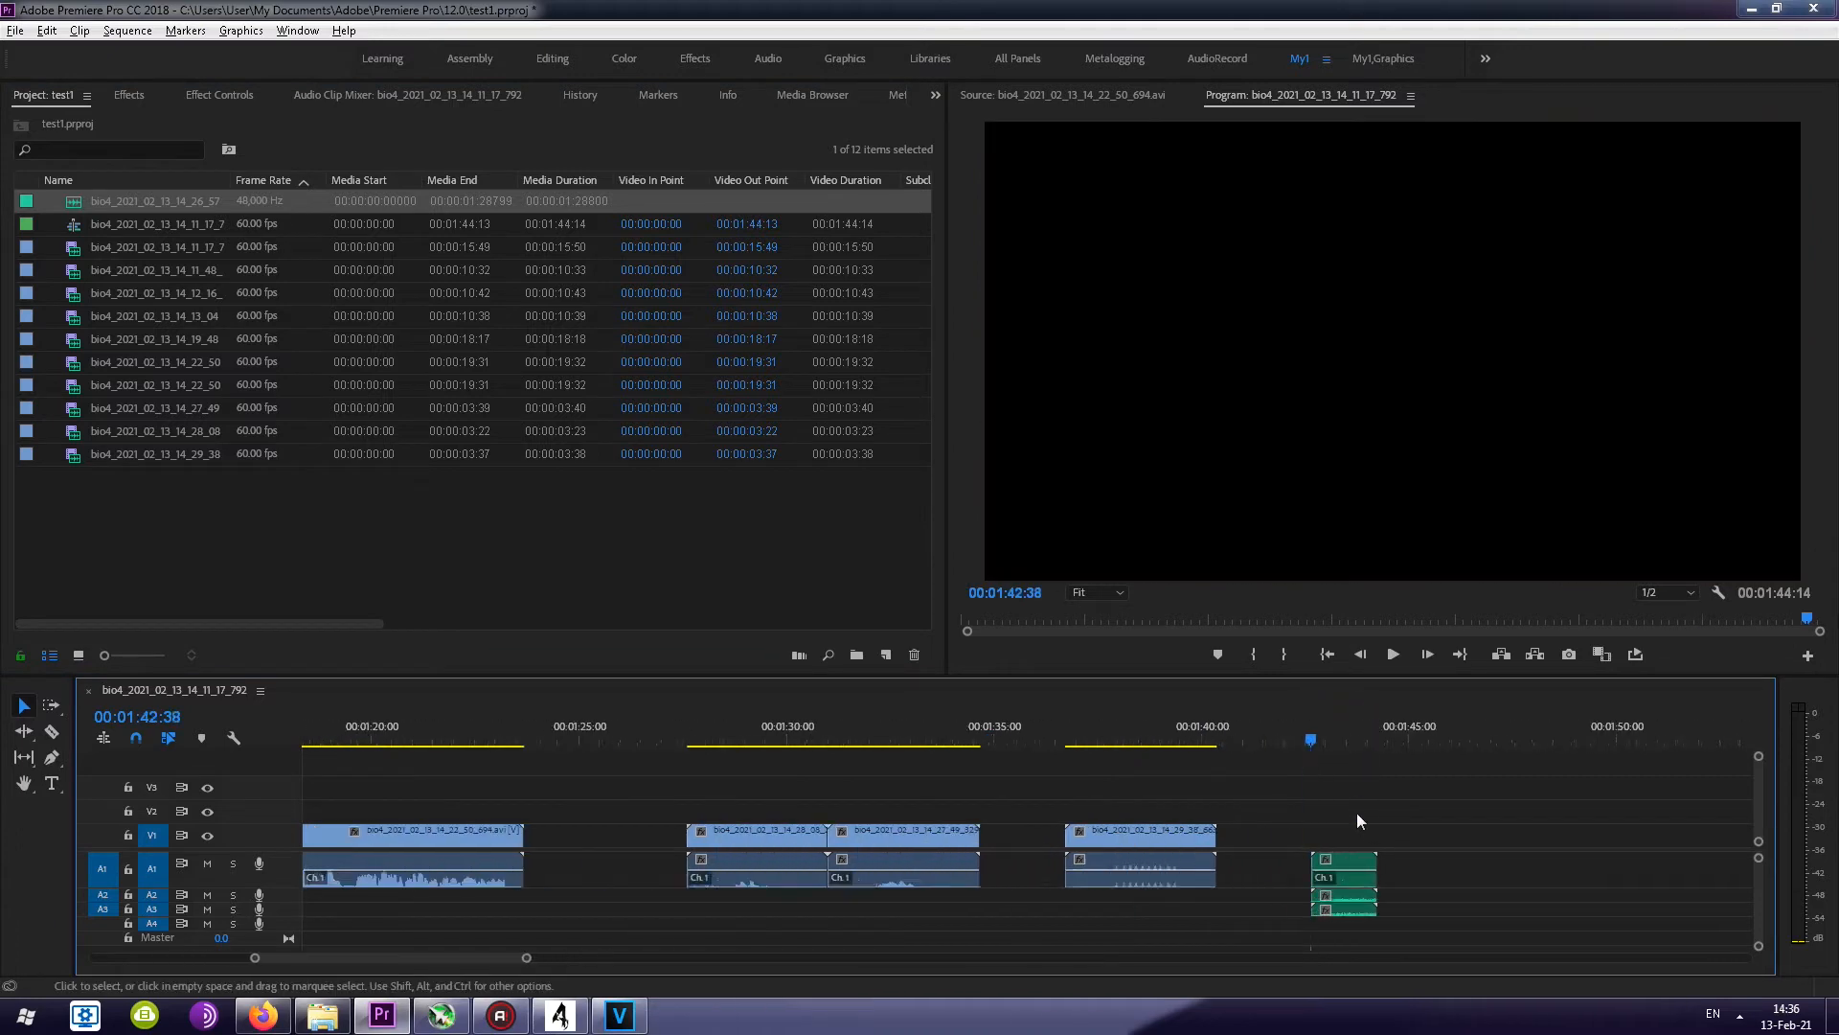
left_click(1310, 726)
key("equal")
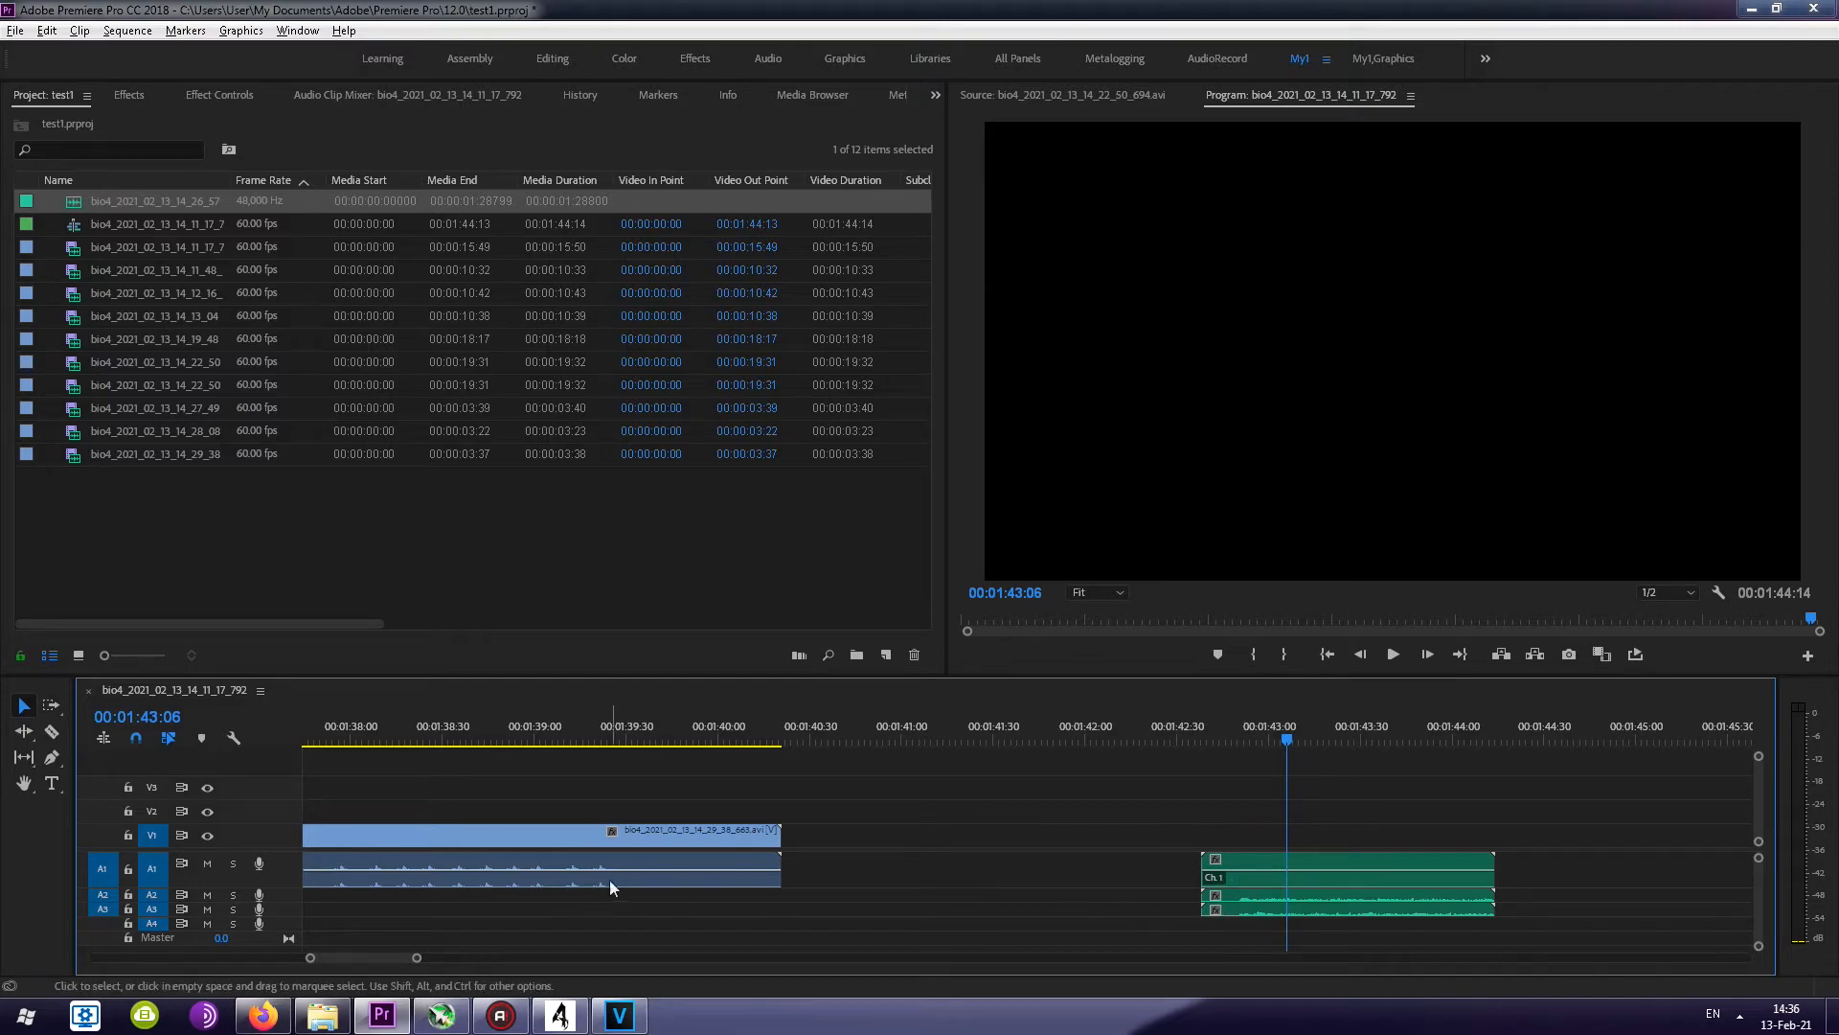
Return to the forum reply and highlight its "MKV files" and "multiple audio avi support" requests
key("alt+Tab")
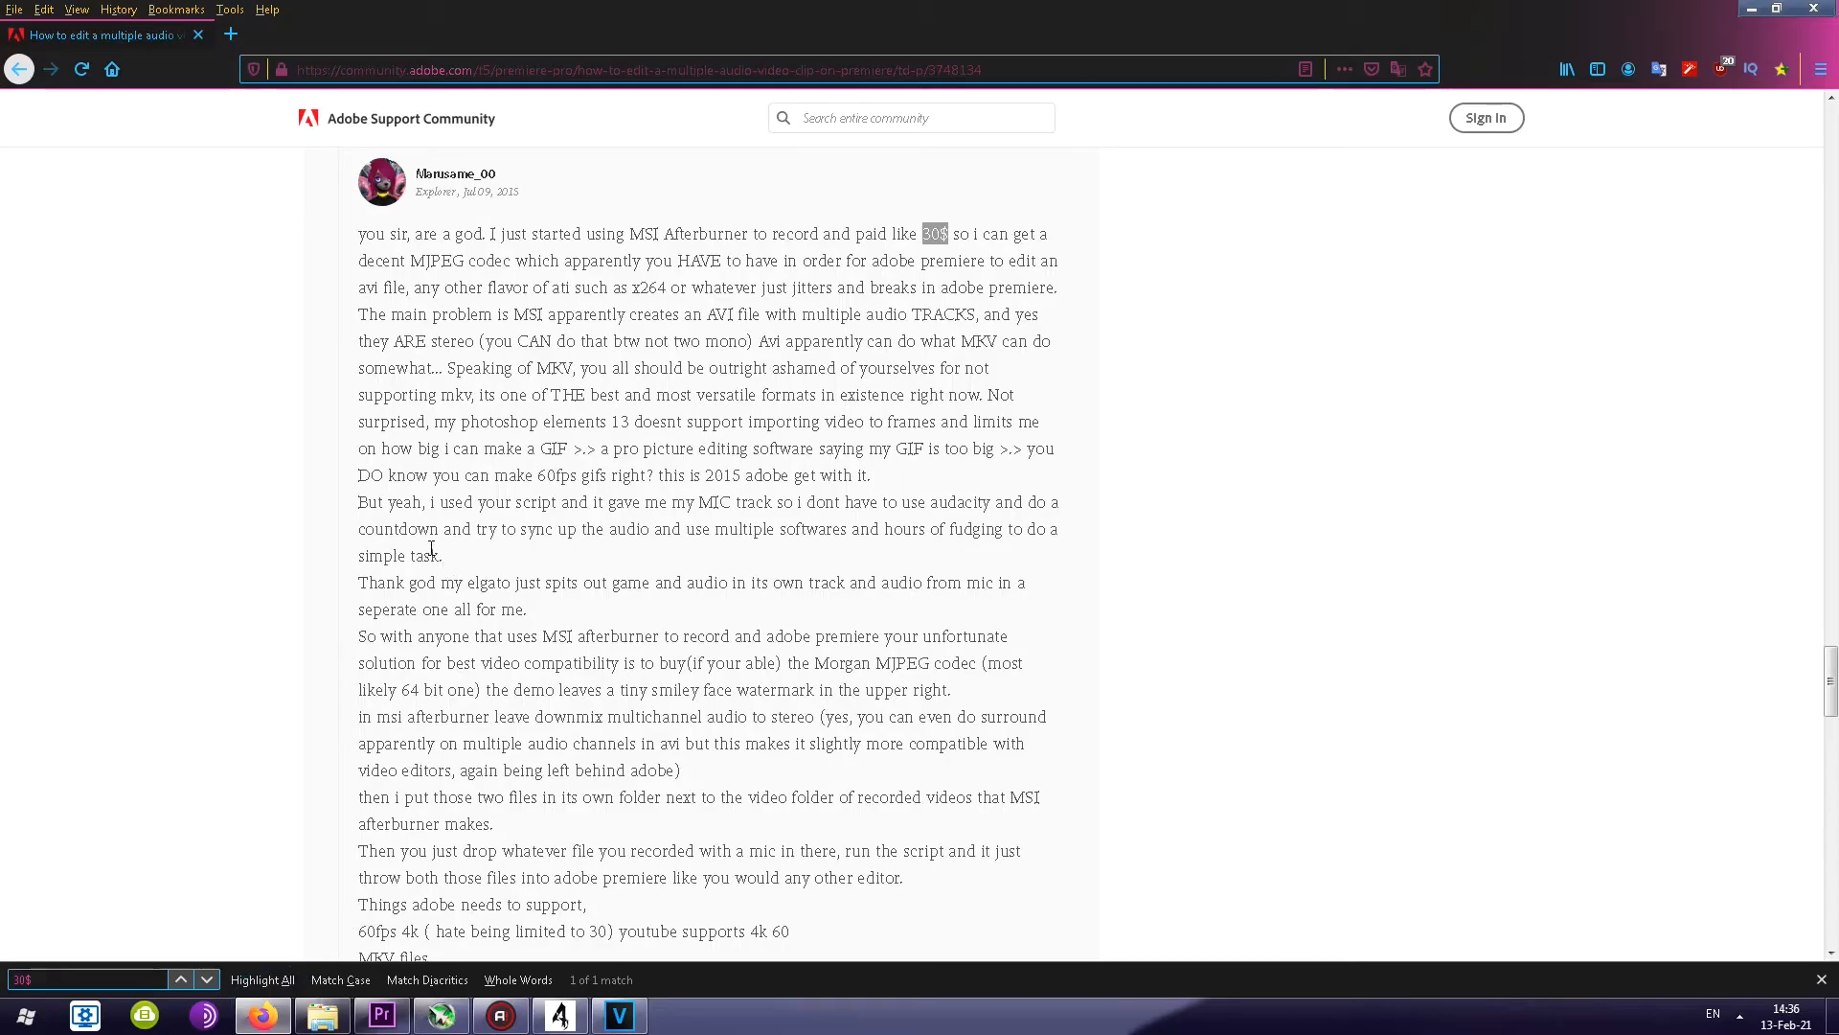
scroll(399, 511, "down", 4)
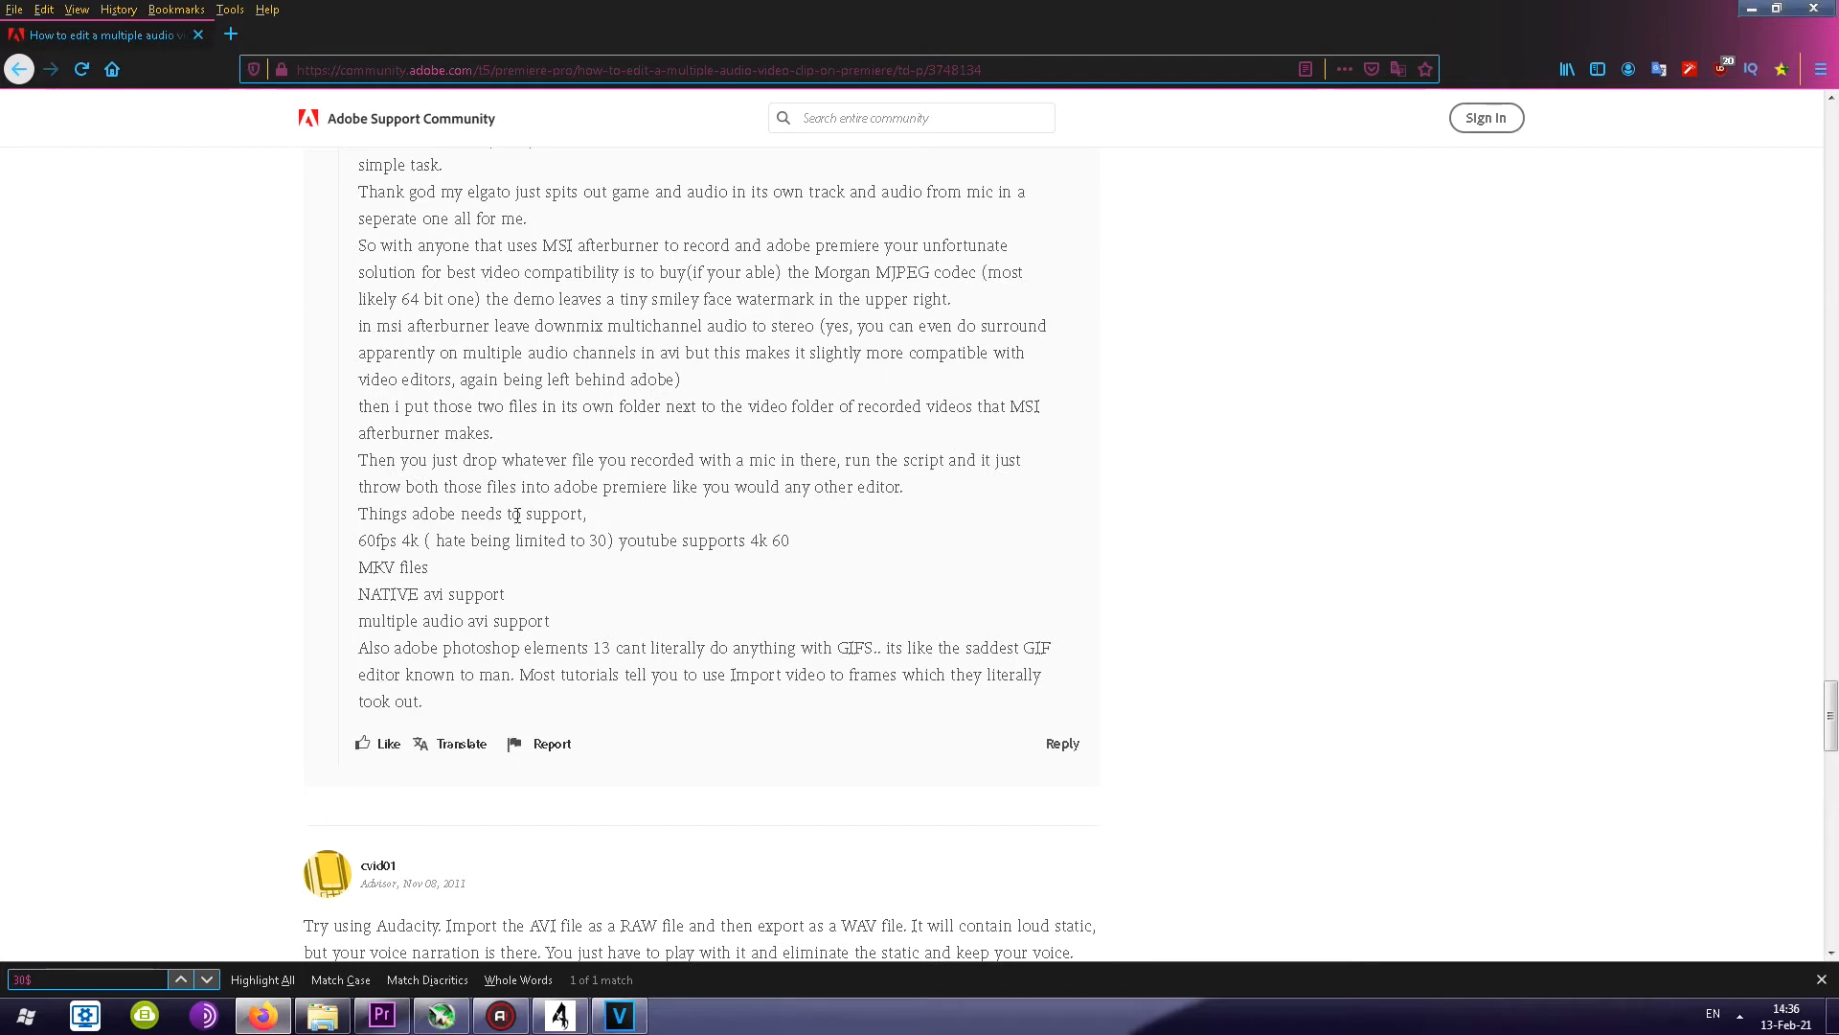
left_click_drag(362, 572, 450, 584)
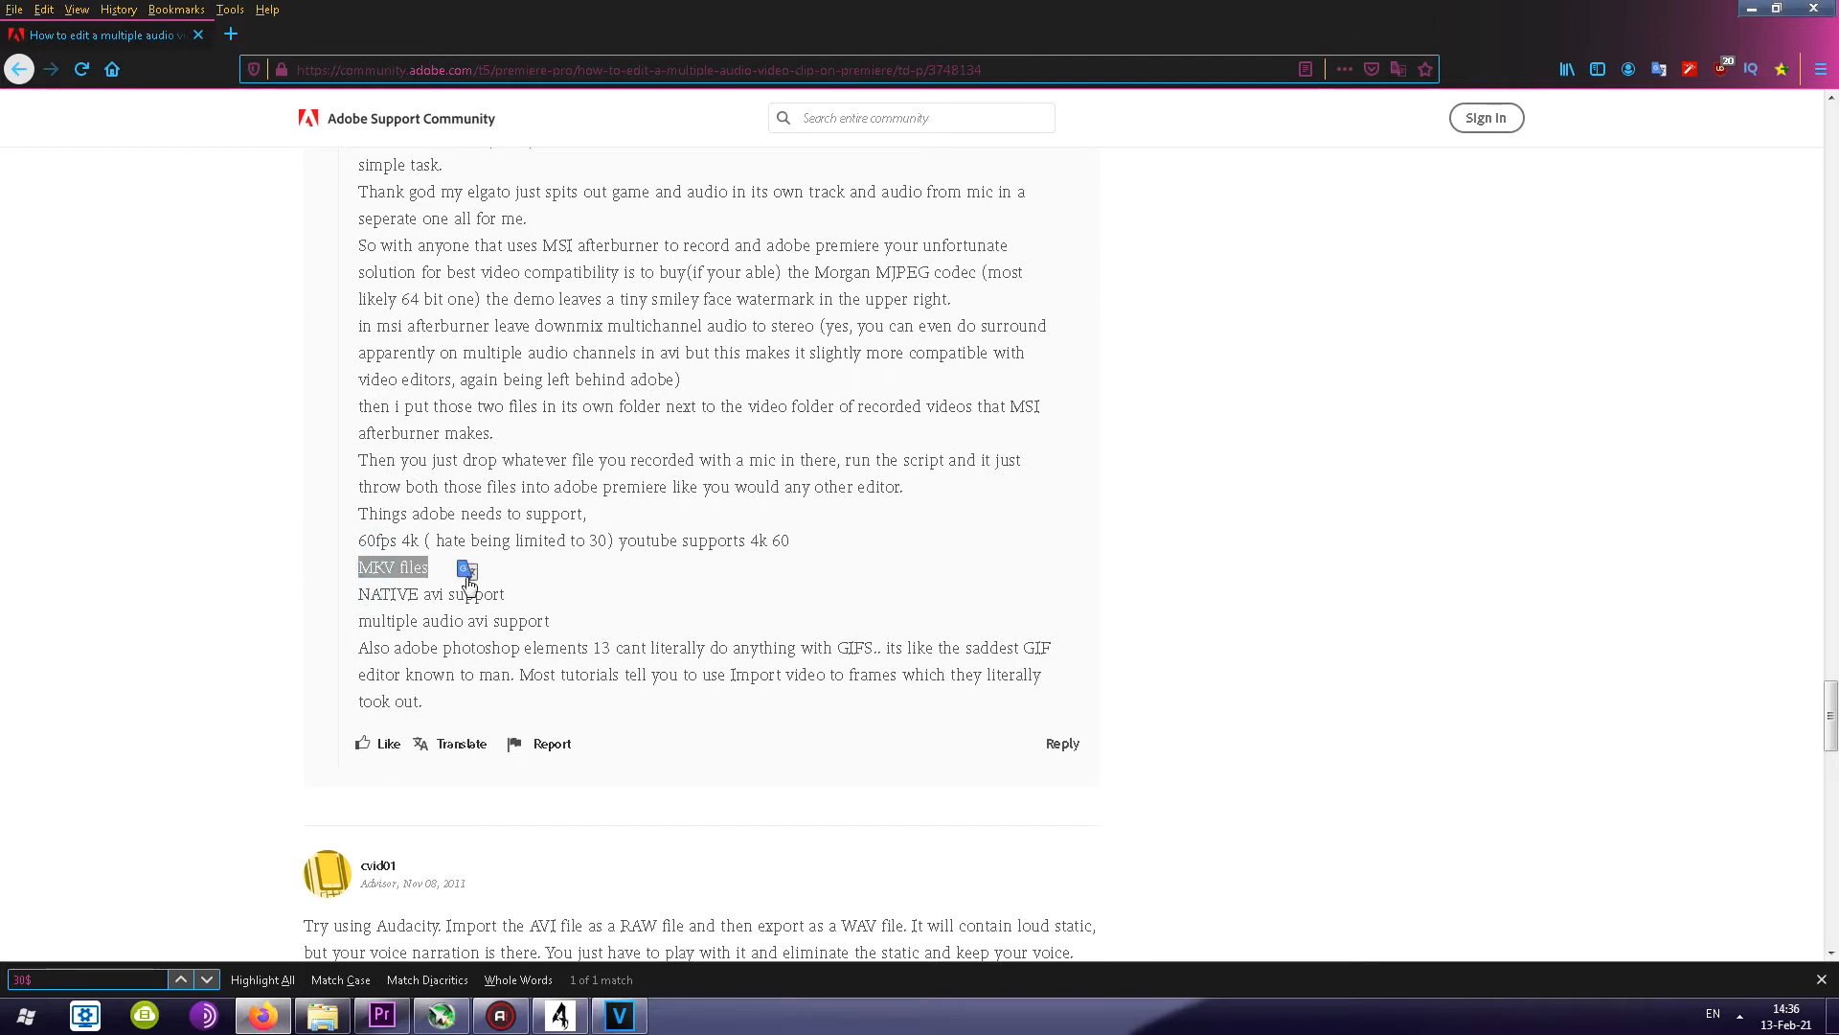
left_click(471, 576)
left_click(523, 623)
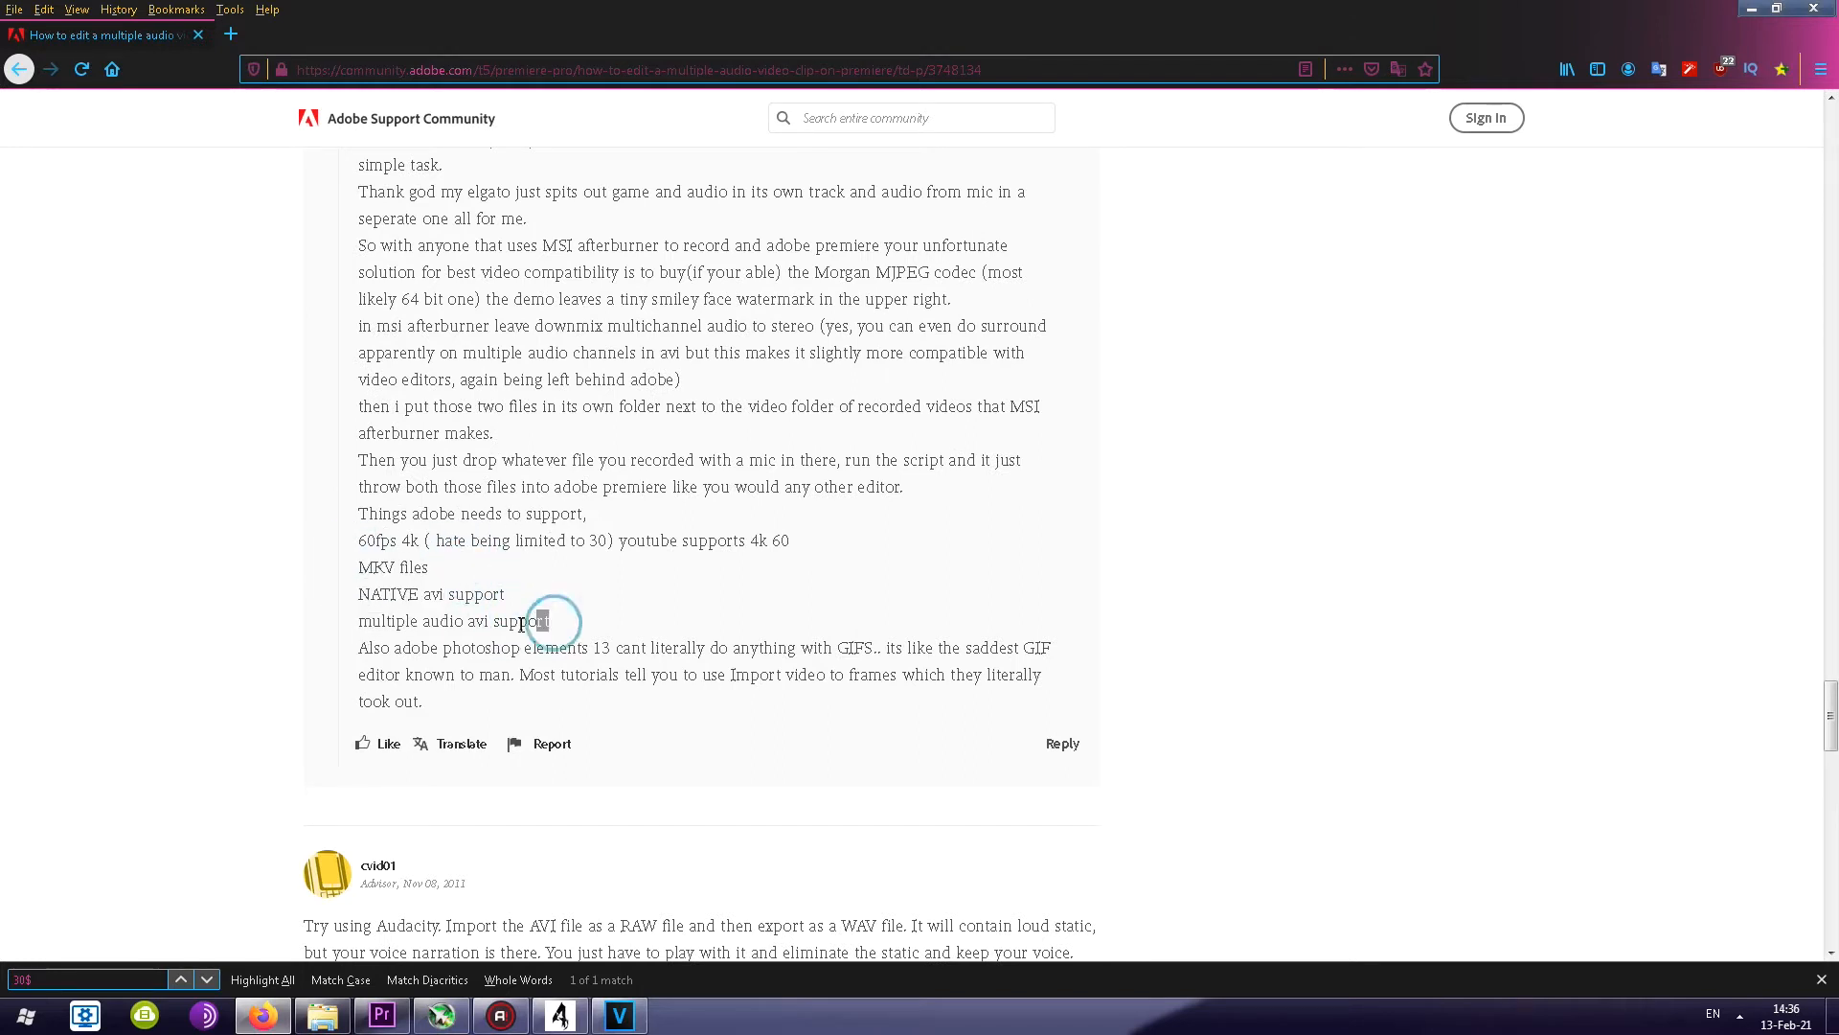
left_click_drag(551, 623, 343, 627)
left_click(606, 618)
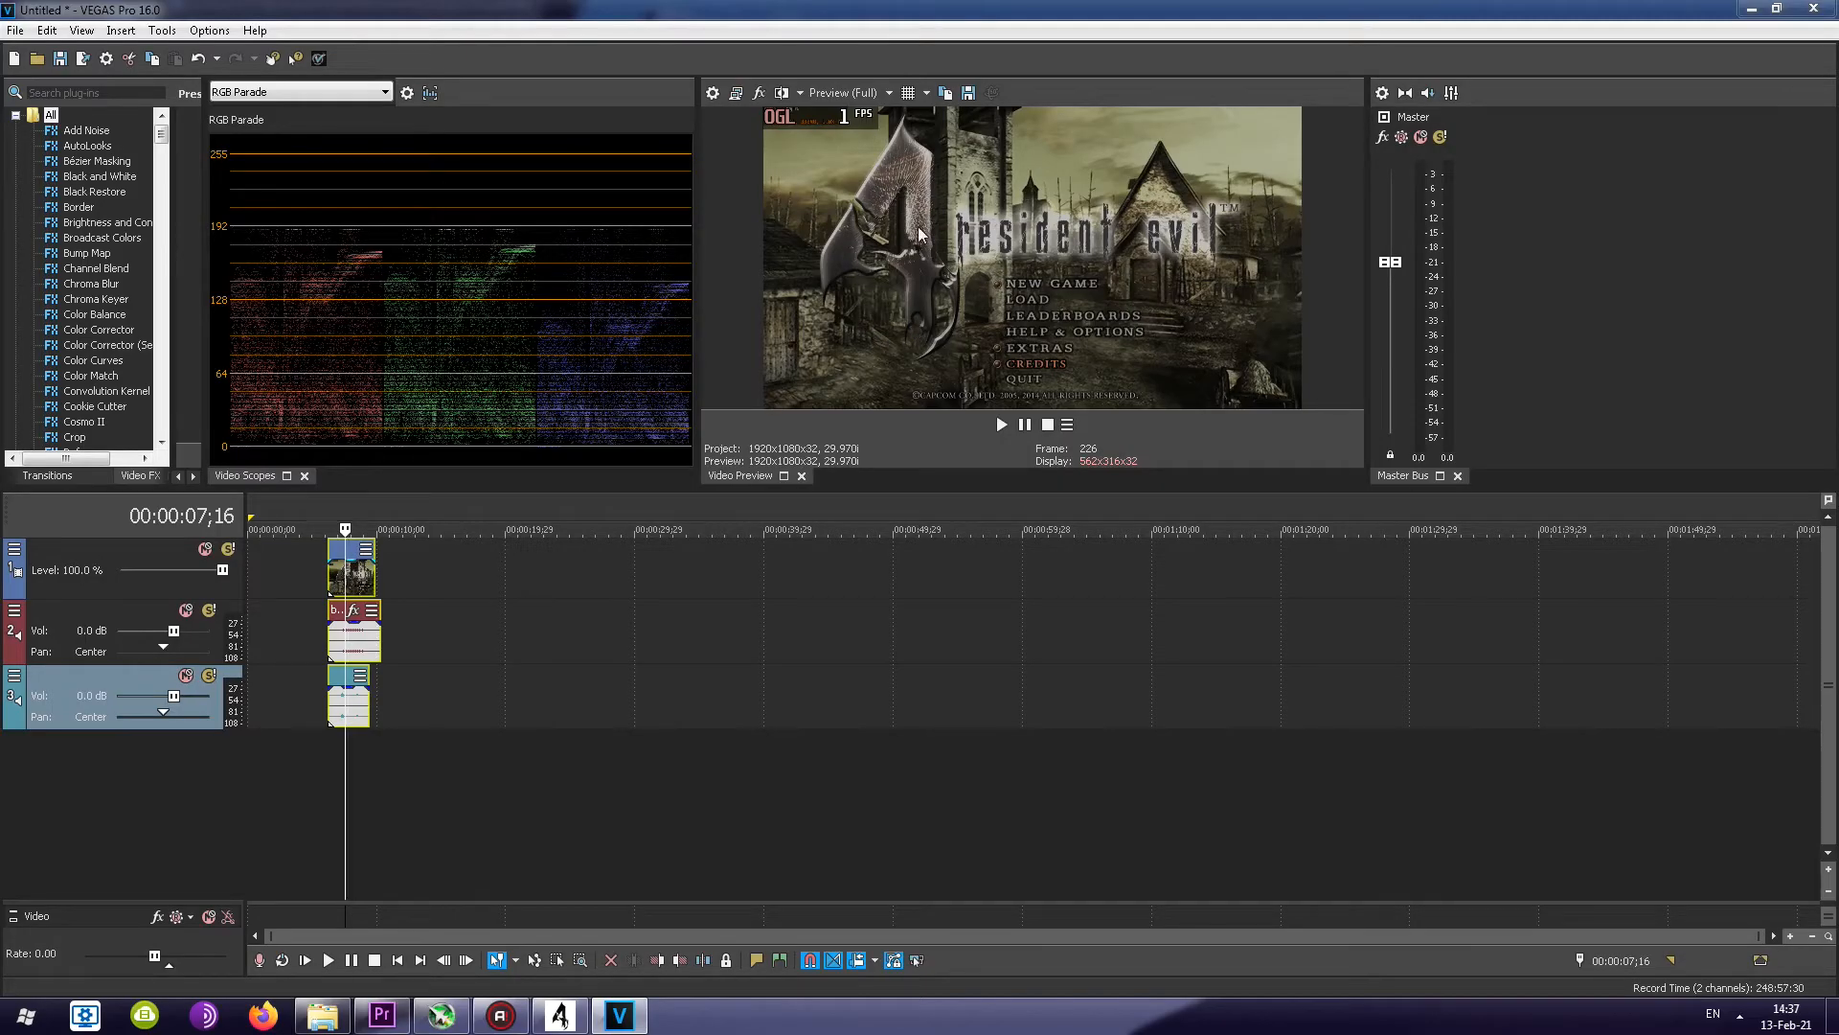
Switch to VEGAS Pro and inspect the bio4_2021_02_13_14_29_38 capture's video event and its two separate audio events
left_click(338, 567)
scroll(340, 575, "up", 5)
left_click(628, 573)
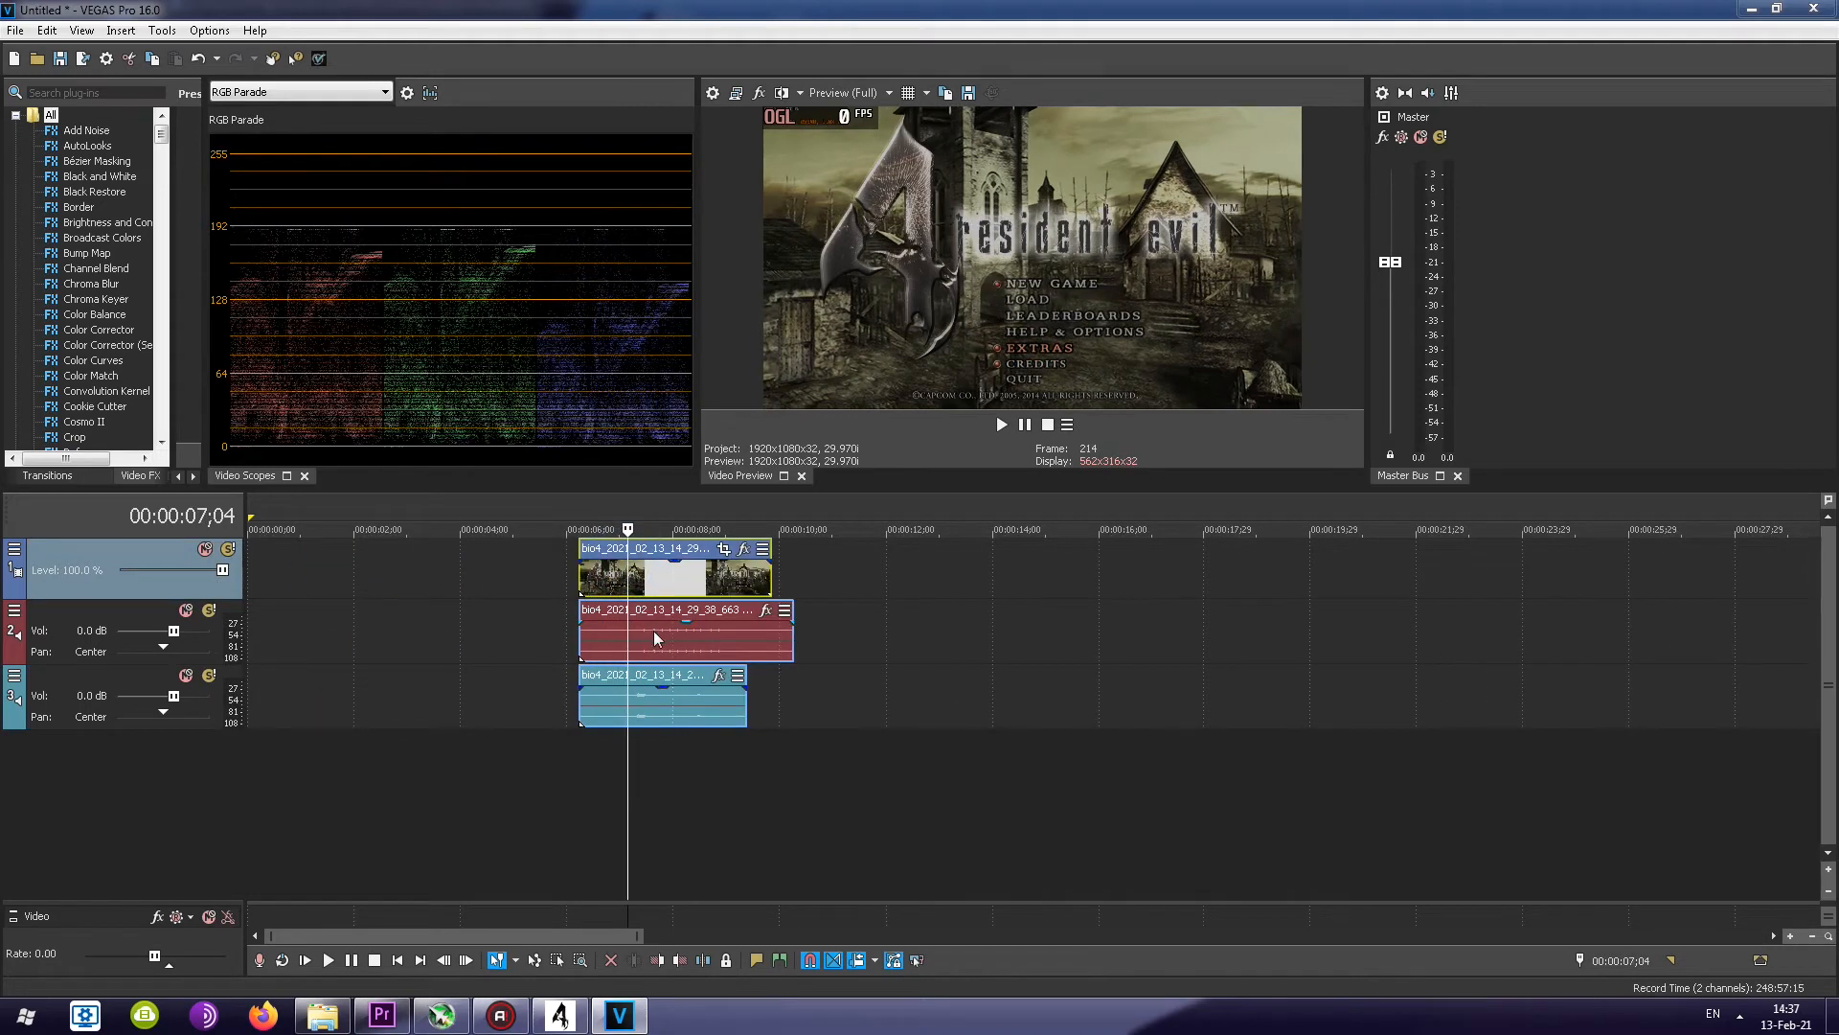
left_click(658, 638)
left_click(647, 704)
left_click(619, 504)
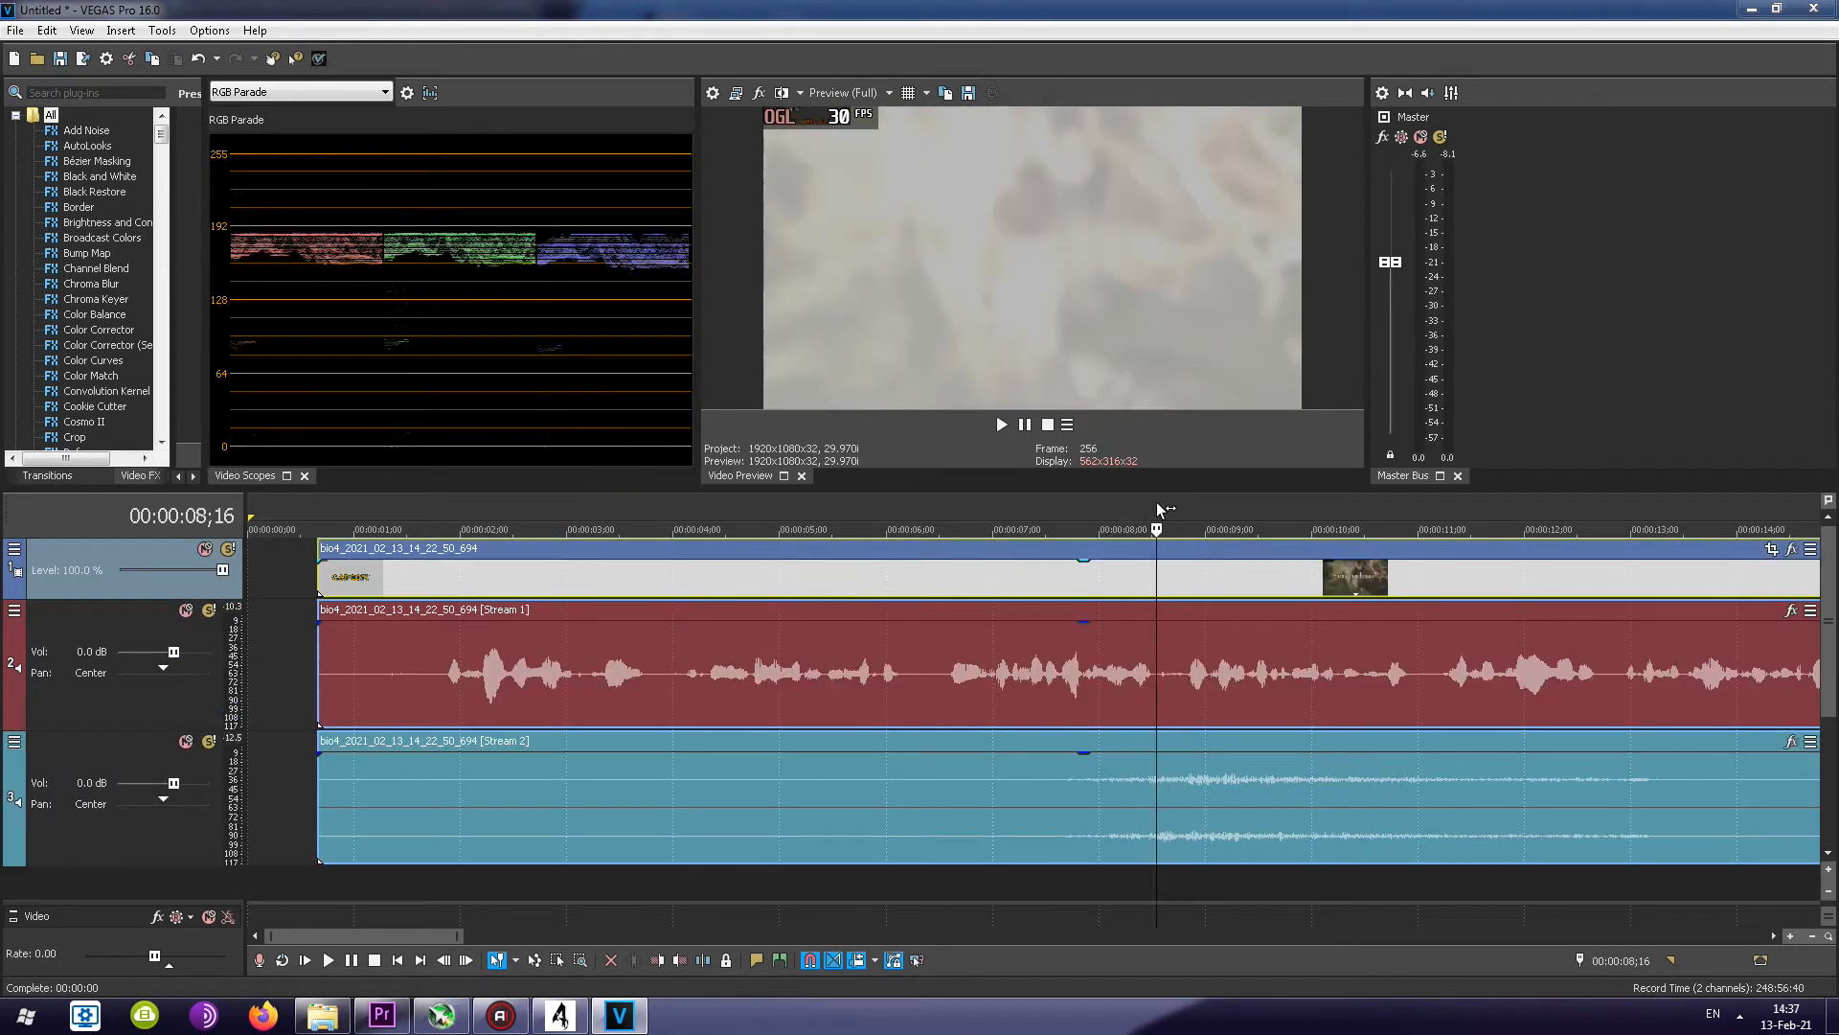
Inspect the Stream 1 and Stream 2 audio of bio4_2021_02_13_14_22_50_694, placing the cursor at 00:00:08;00
left_click(1167, 507)
left_click(1190, 507)
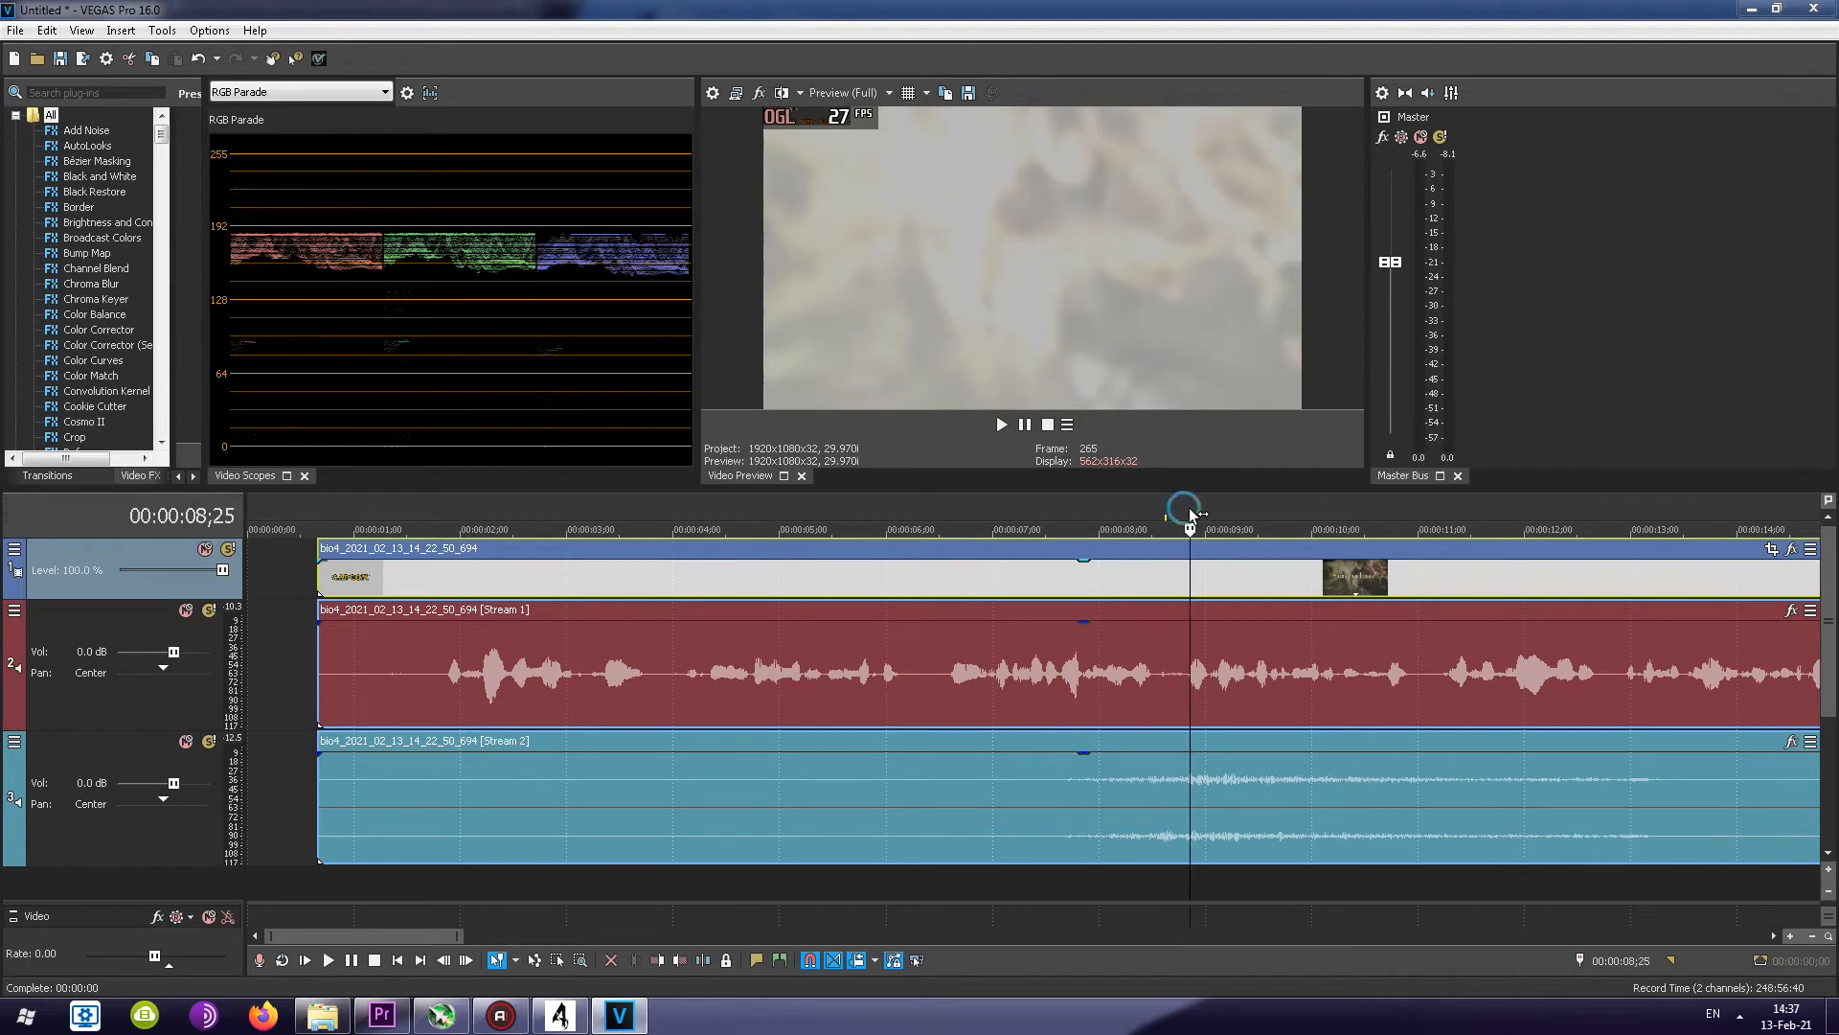
left_click(1226, 674)
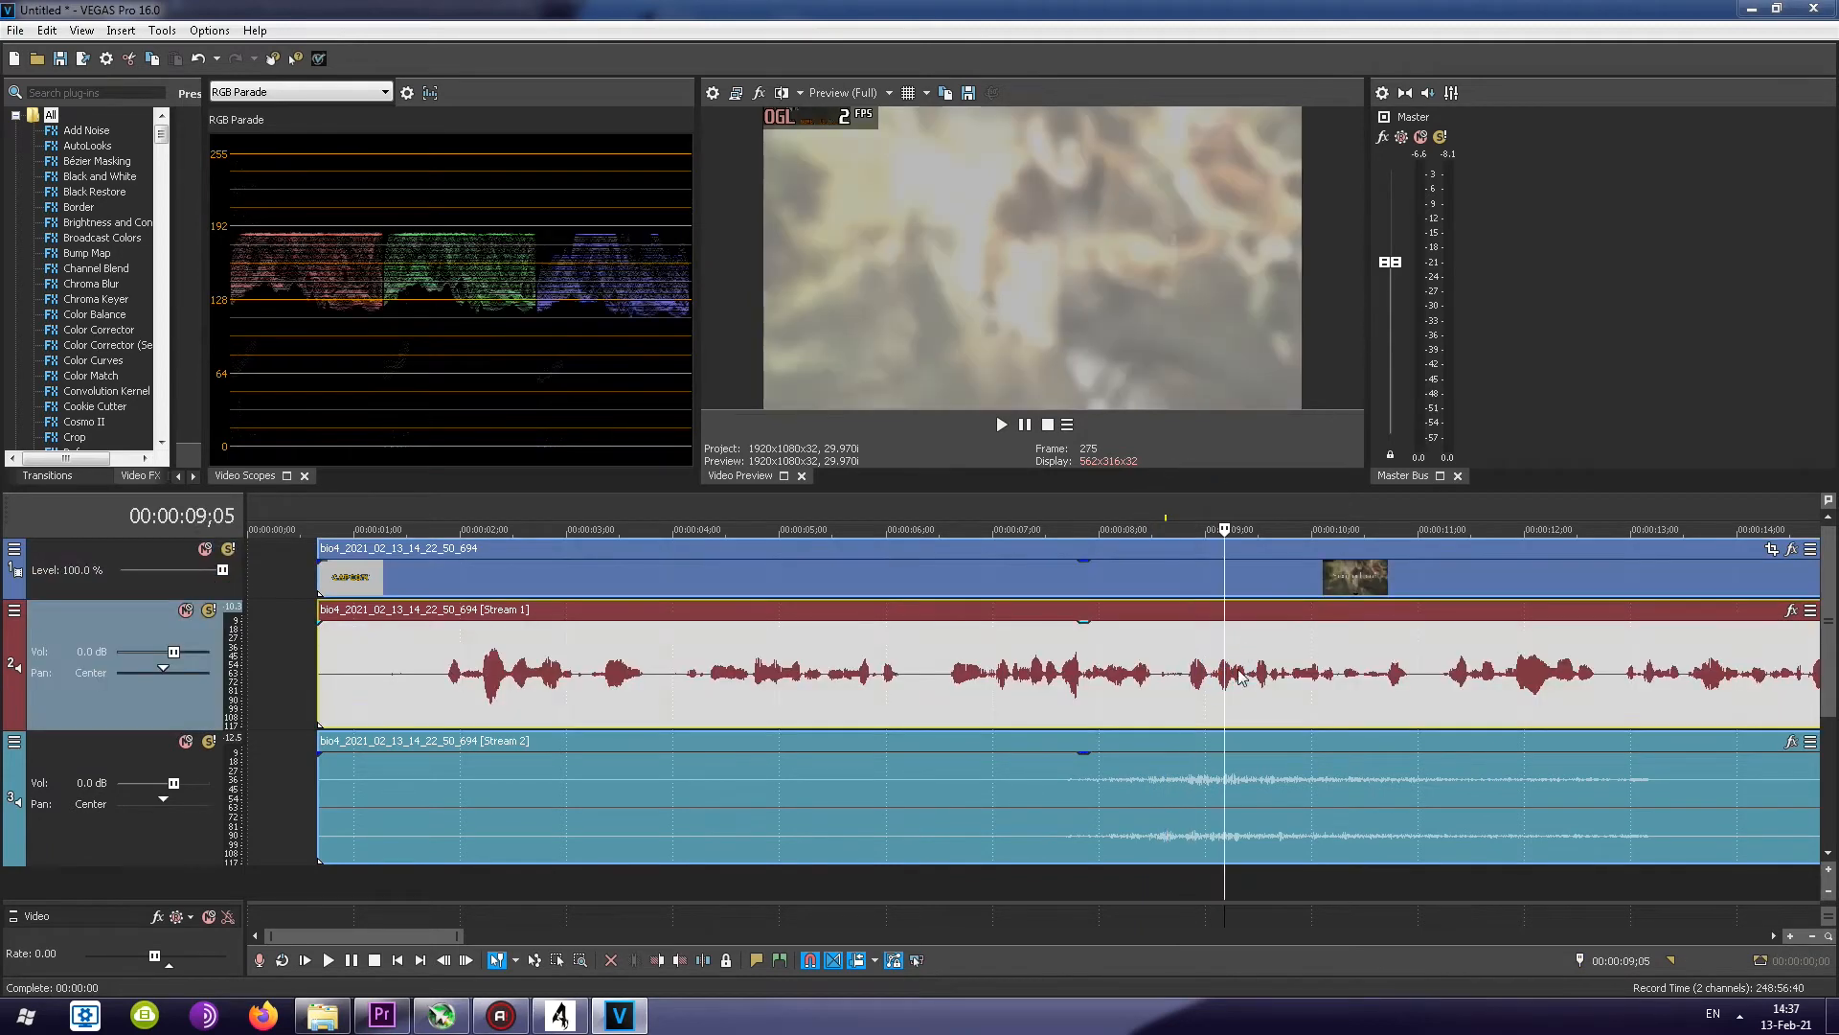
left_click(1180, 790)
left_click(1099, 522)
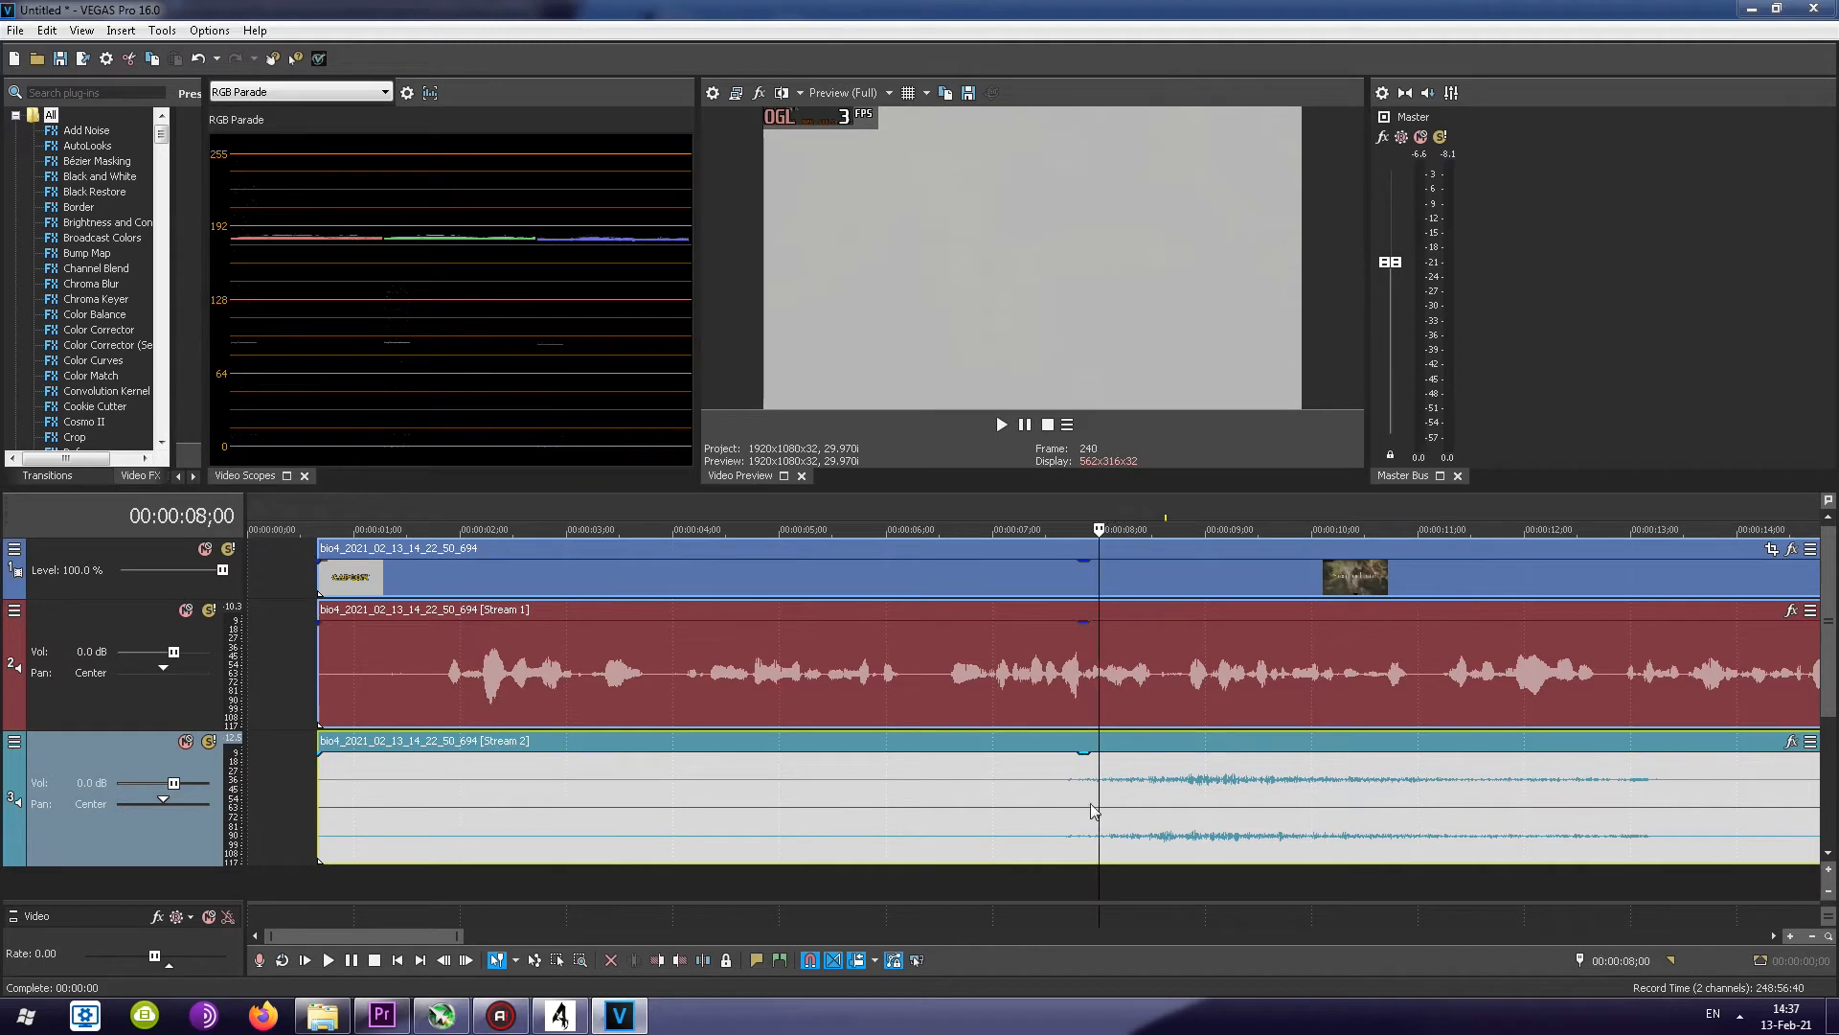
Solo the Stream 2 audio track and play it briefly from 00:00:08;00
left_click(209, 742)
key("space")
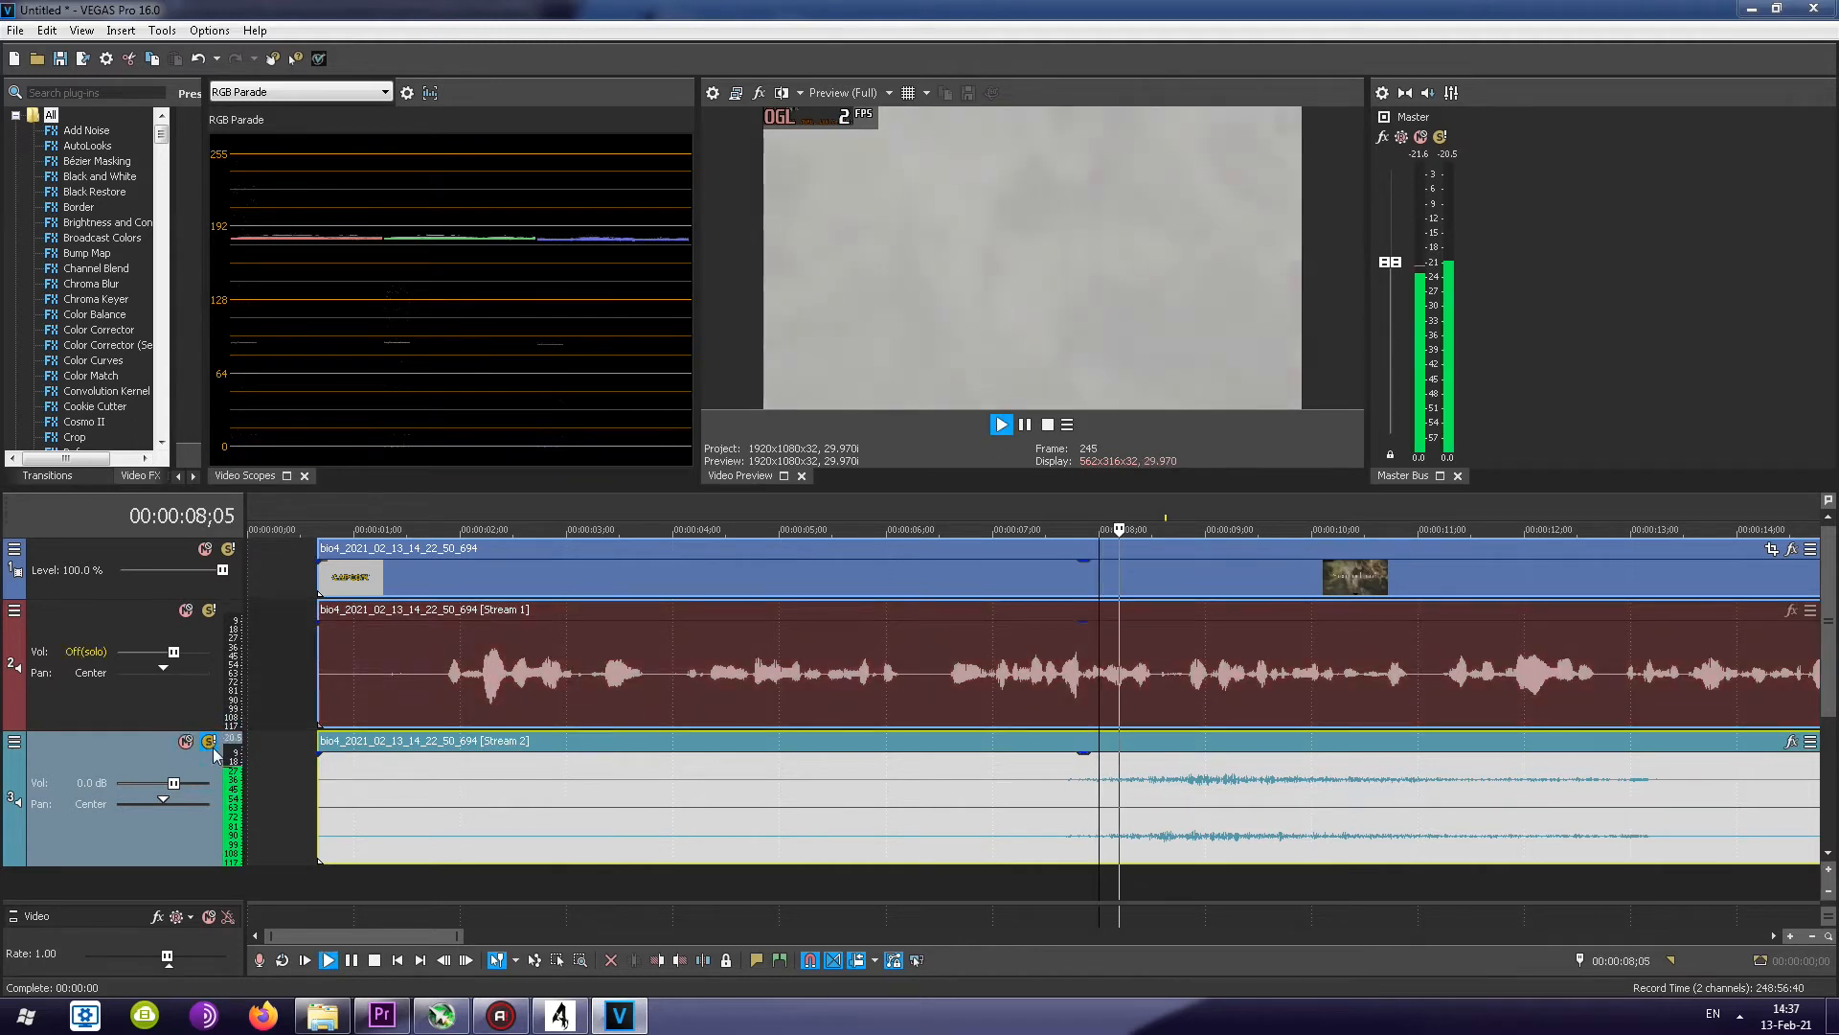
key("space")
Play the Stream 1 audio track soloed from 00:00:08;00, and play both audio tracks together
left_click(208, 612)
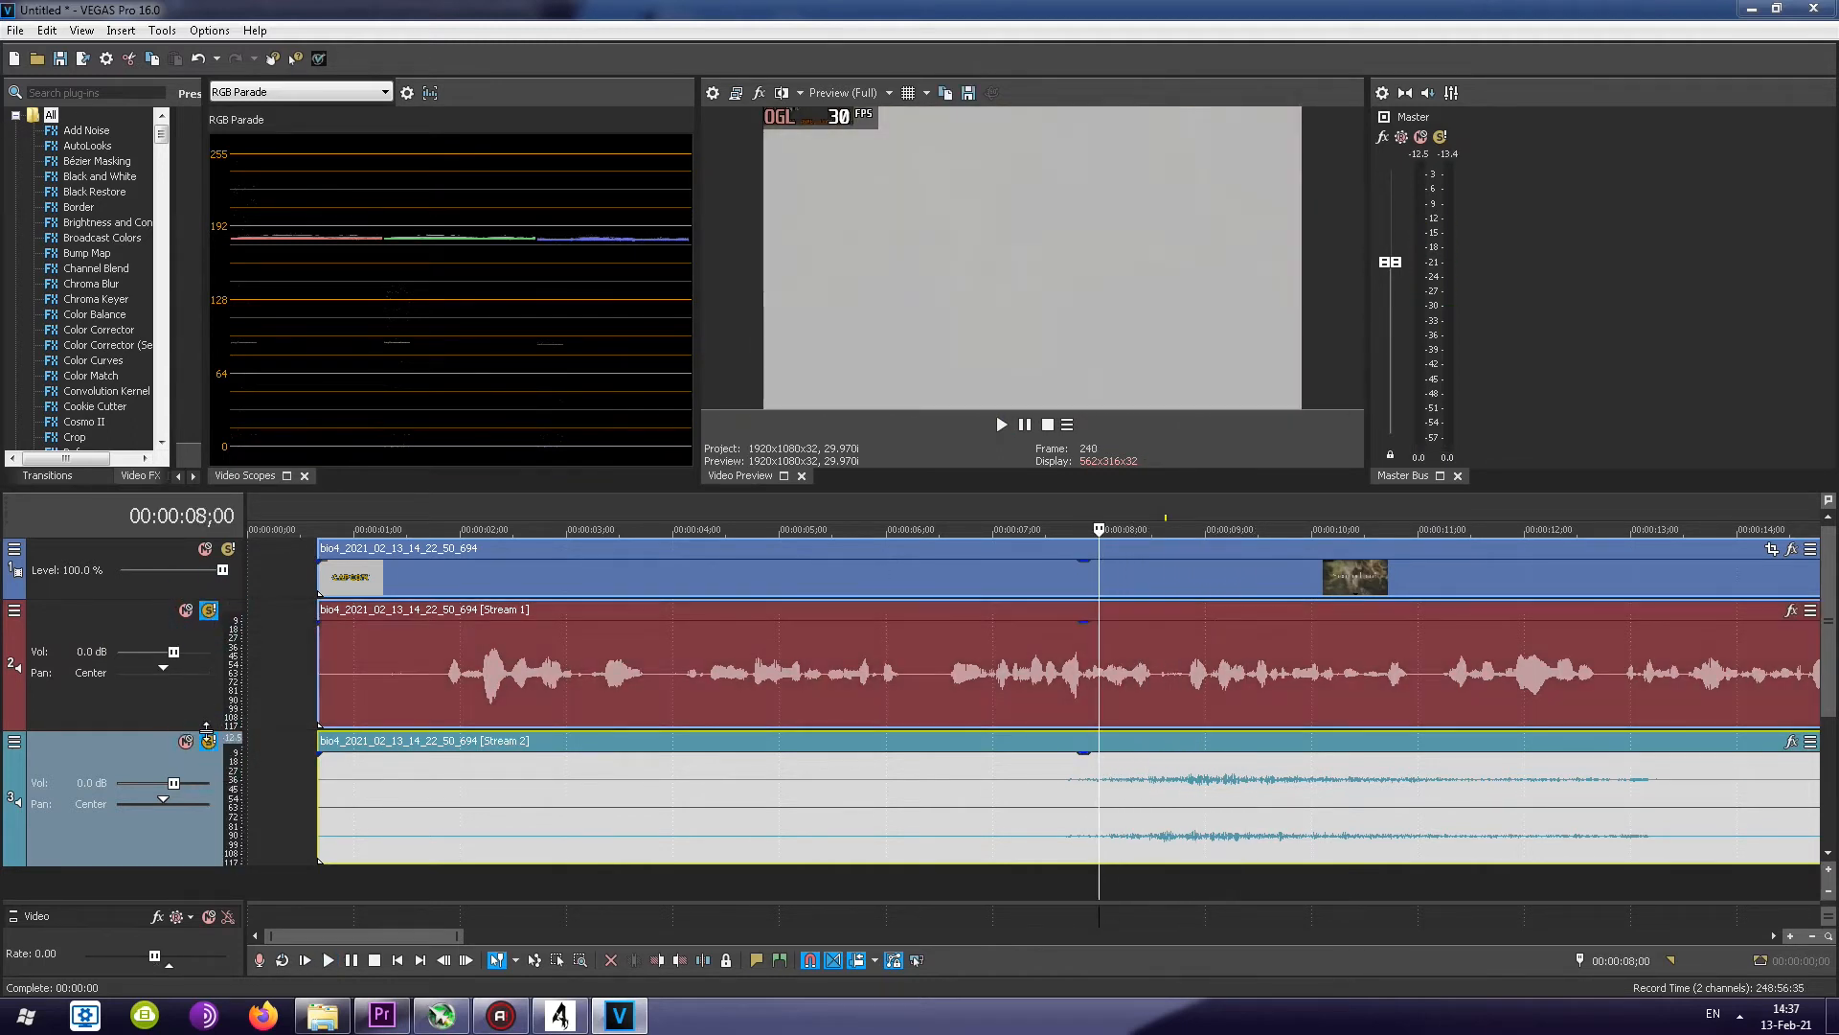
left_click(211, 742)
key("space")
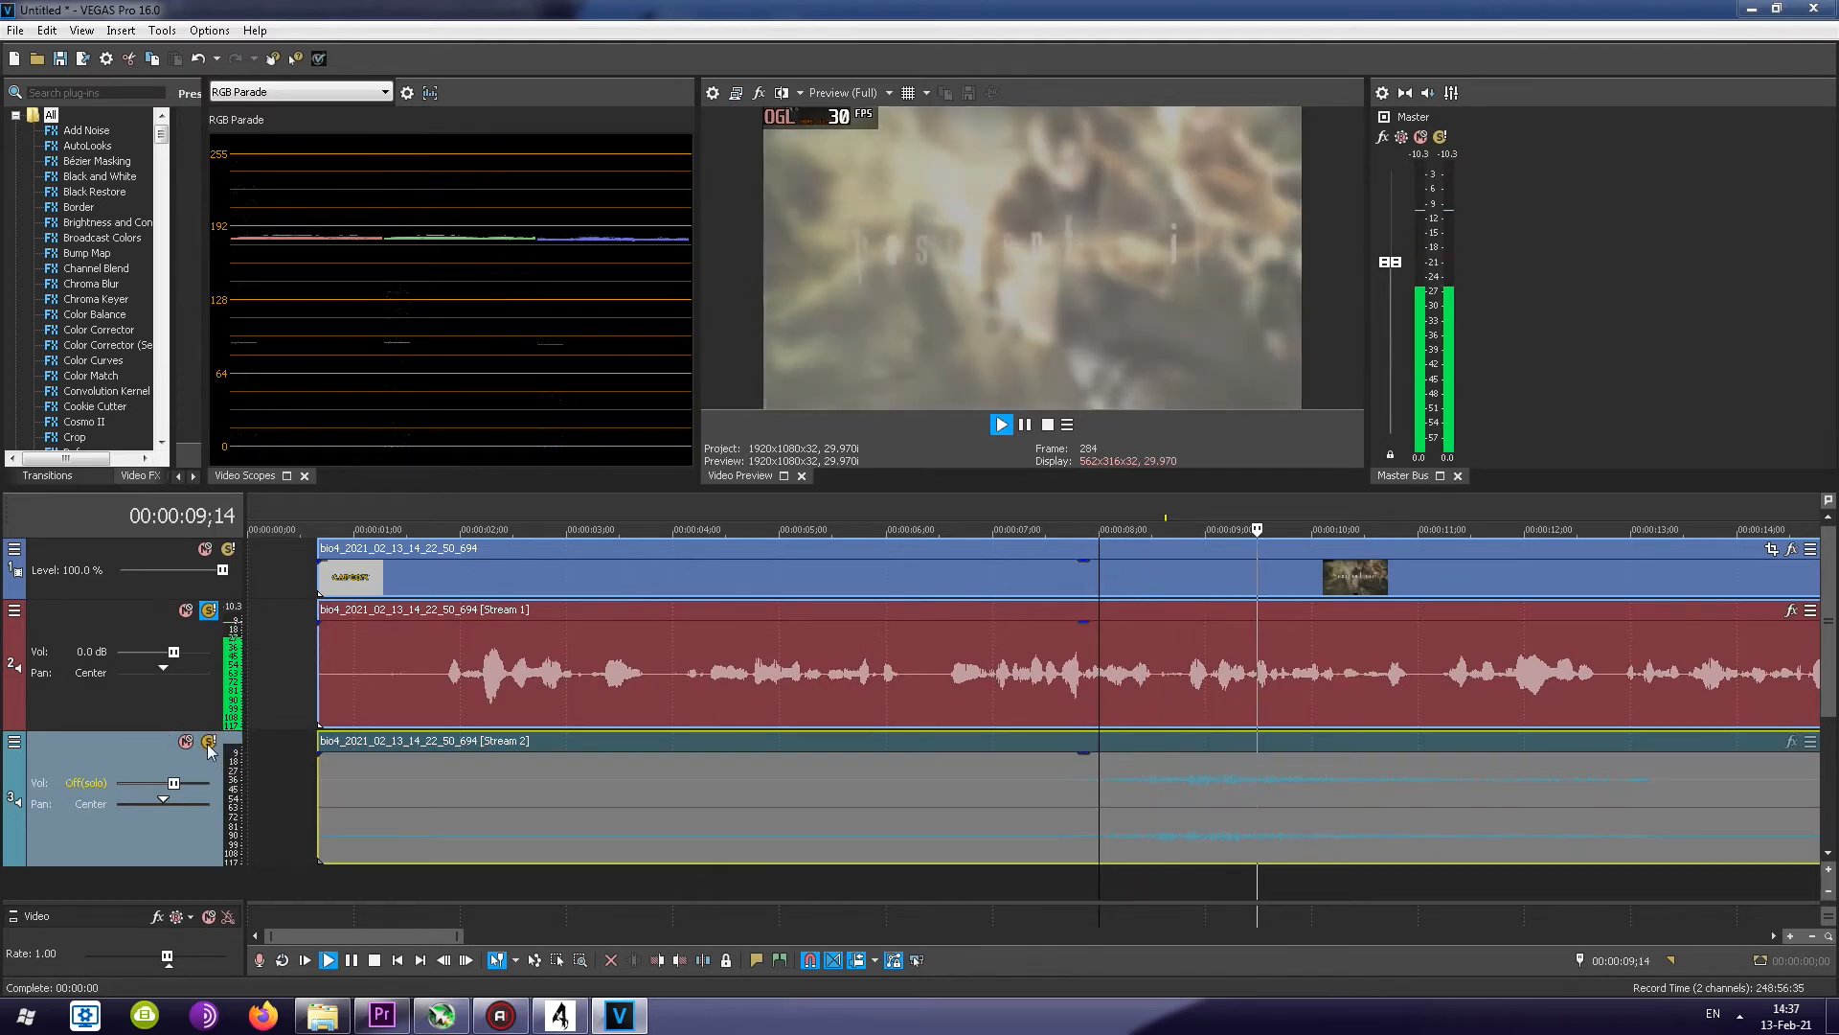
key("space")
left_click(209, 743)
key("space")
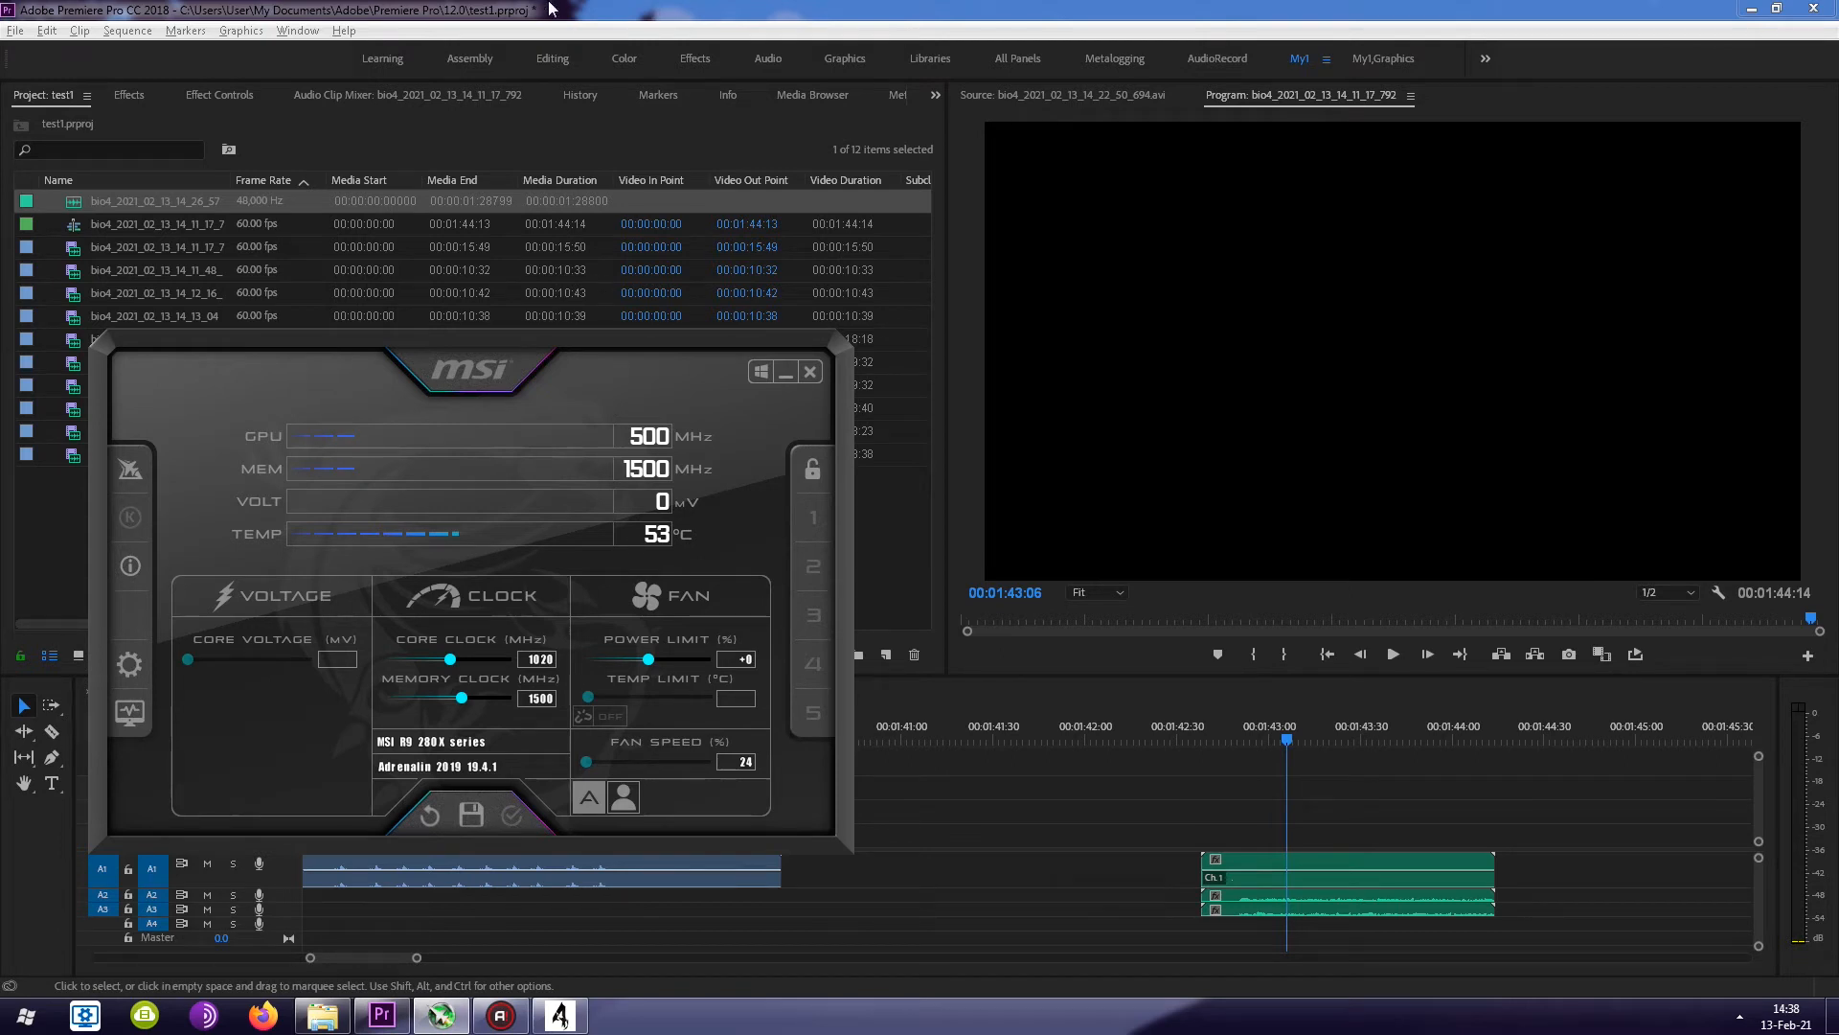
left_click(626, 76)
left_click(562, 582)
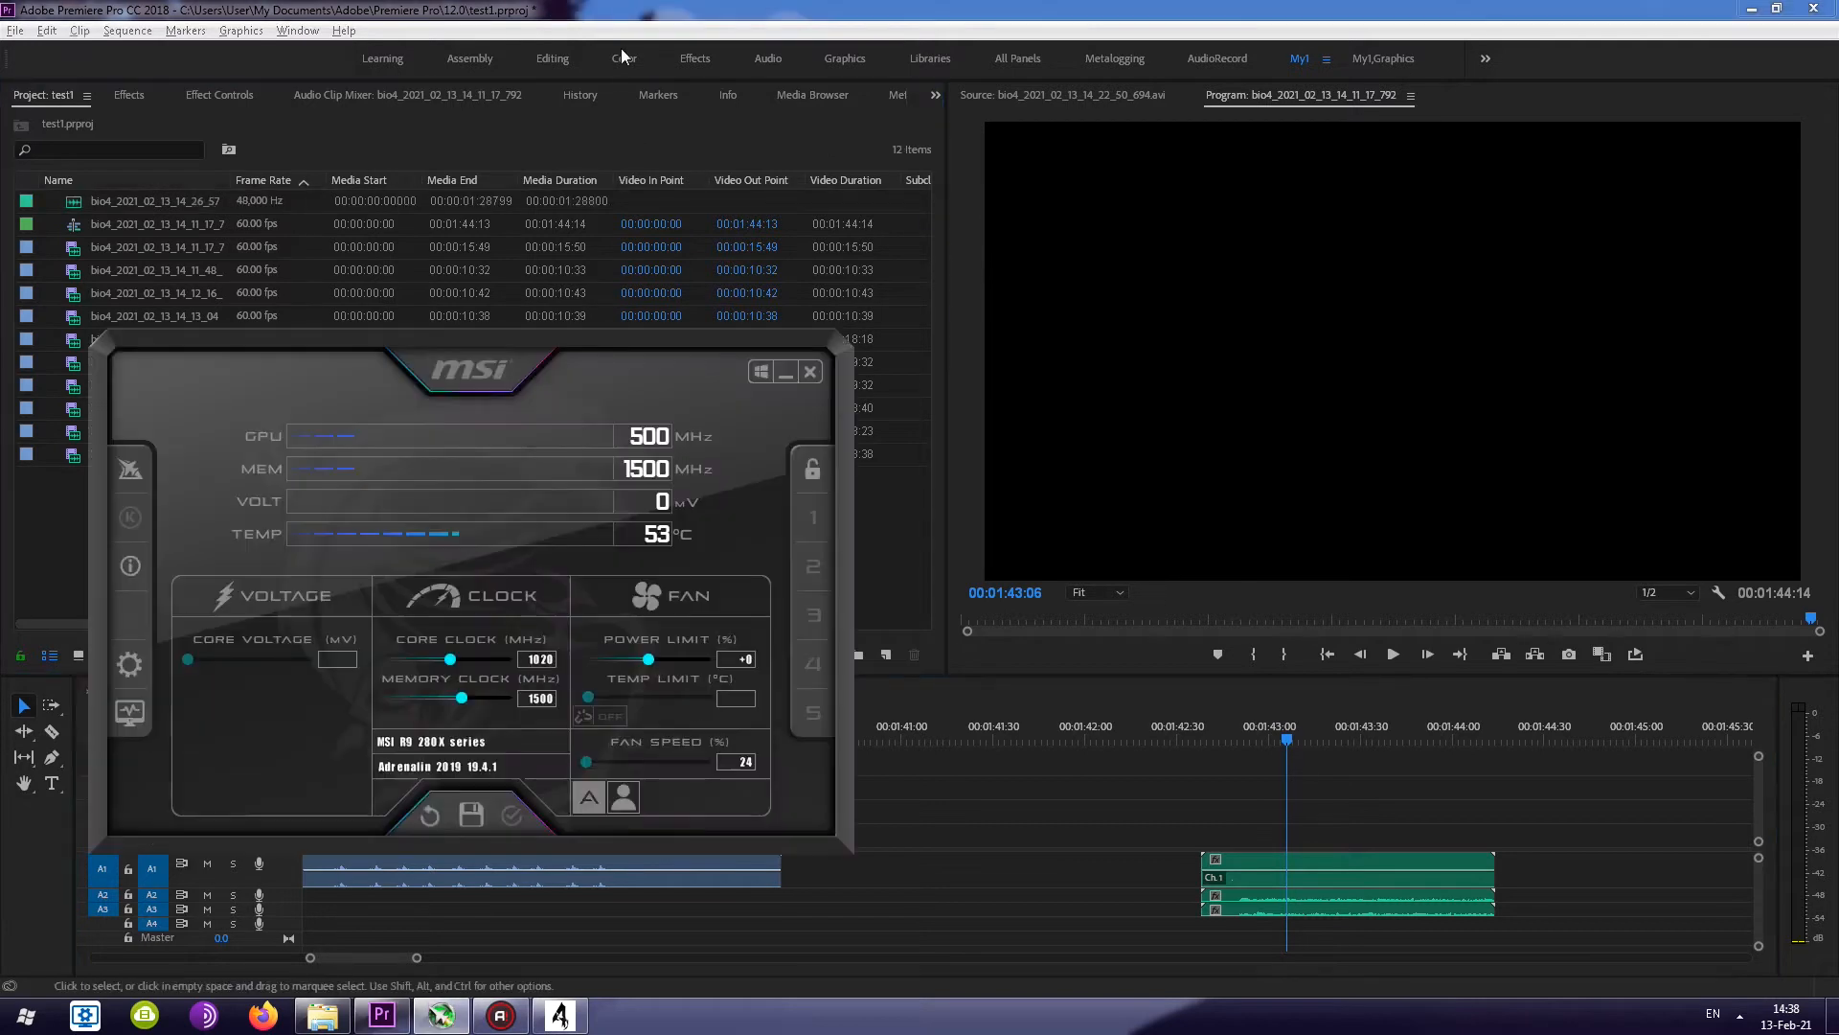
left_click(579, 8)
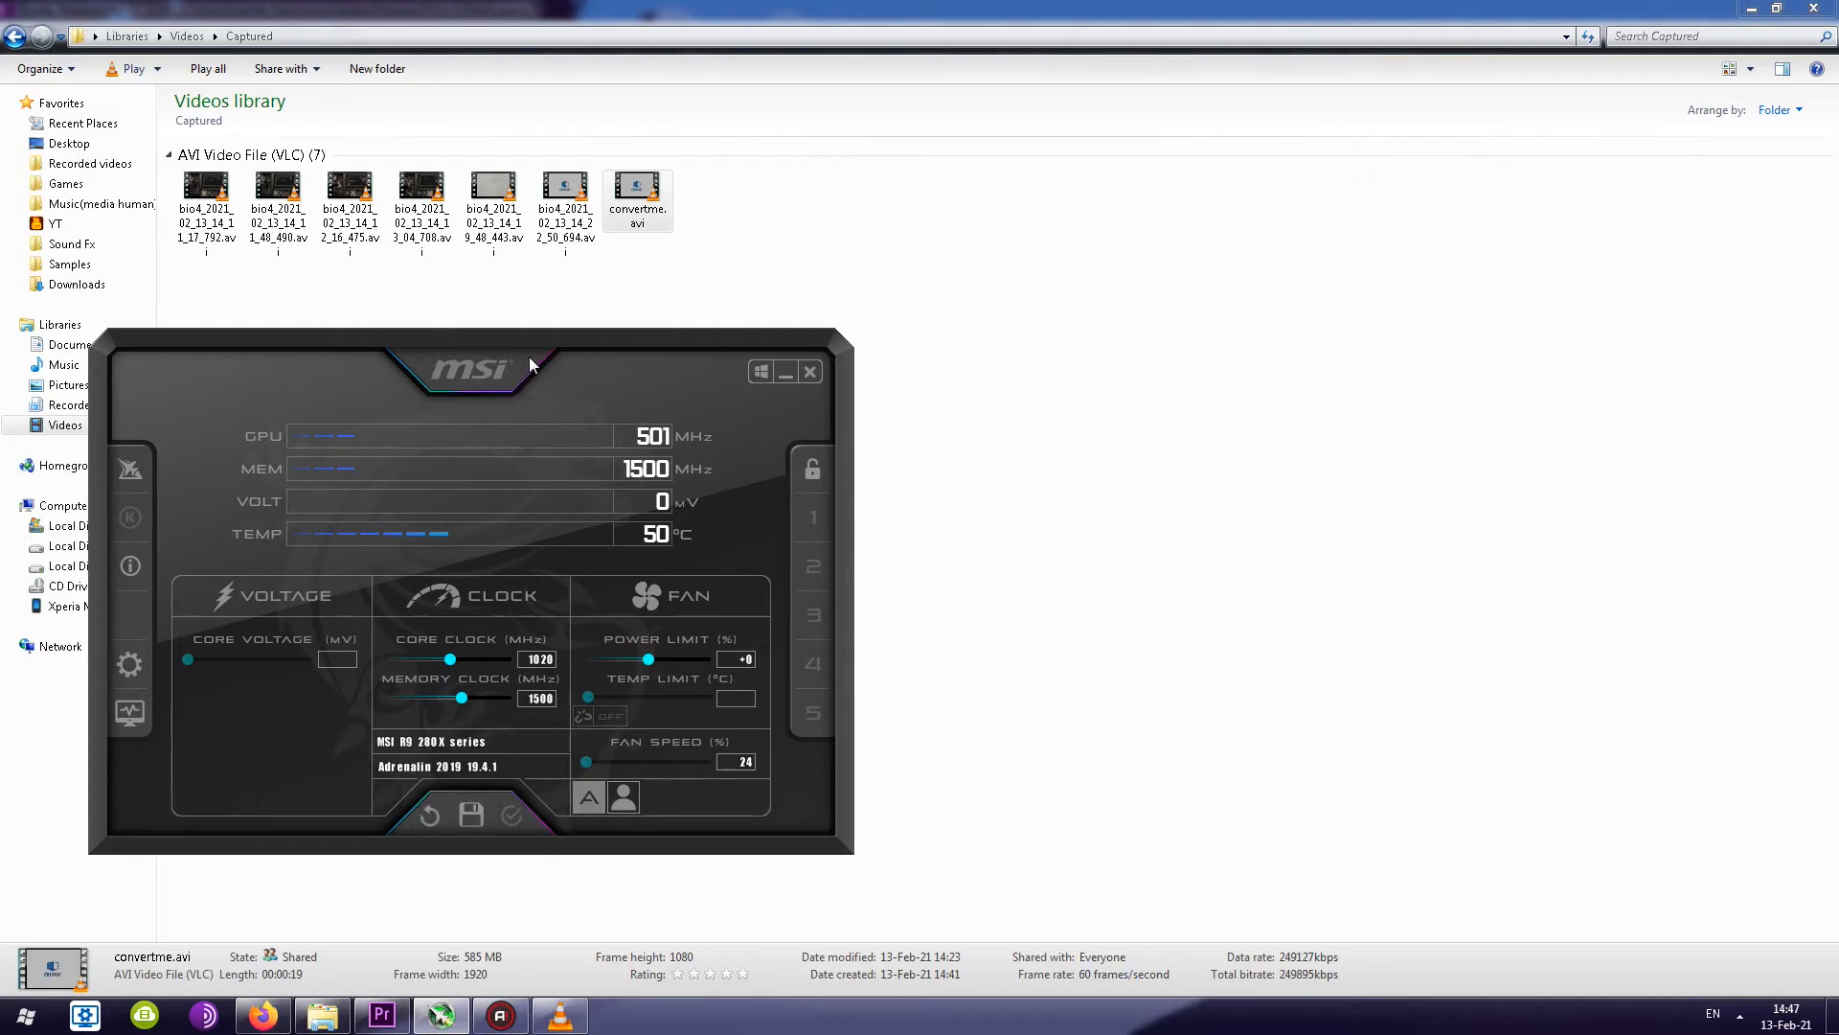
Select convertme.avi in the Captured folder and switch to Firefox to download VirtualDubMod from its SourceForge page
left_click(725, 253)
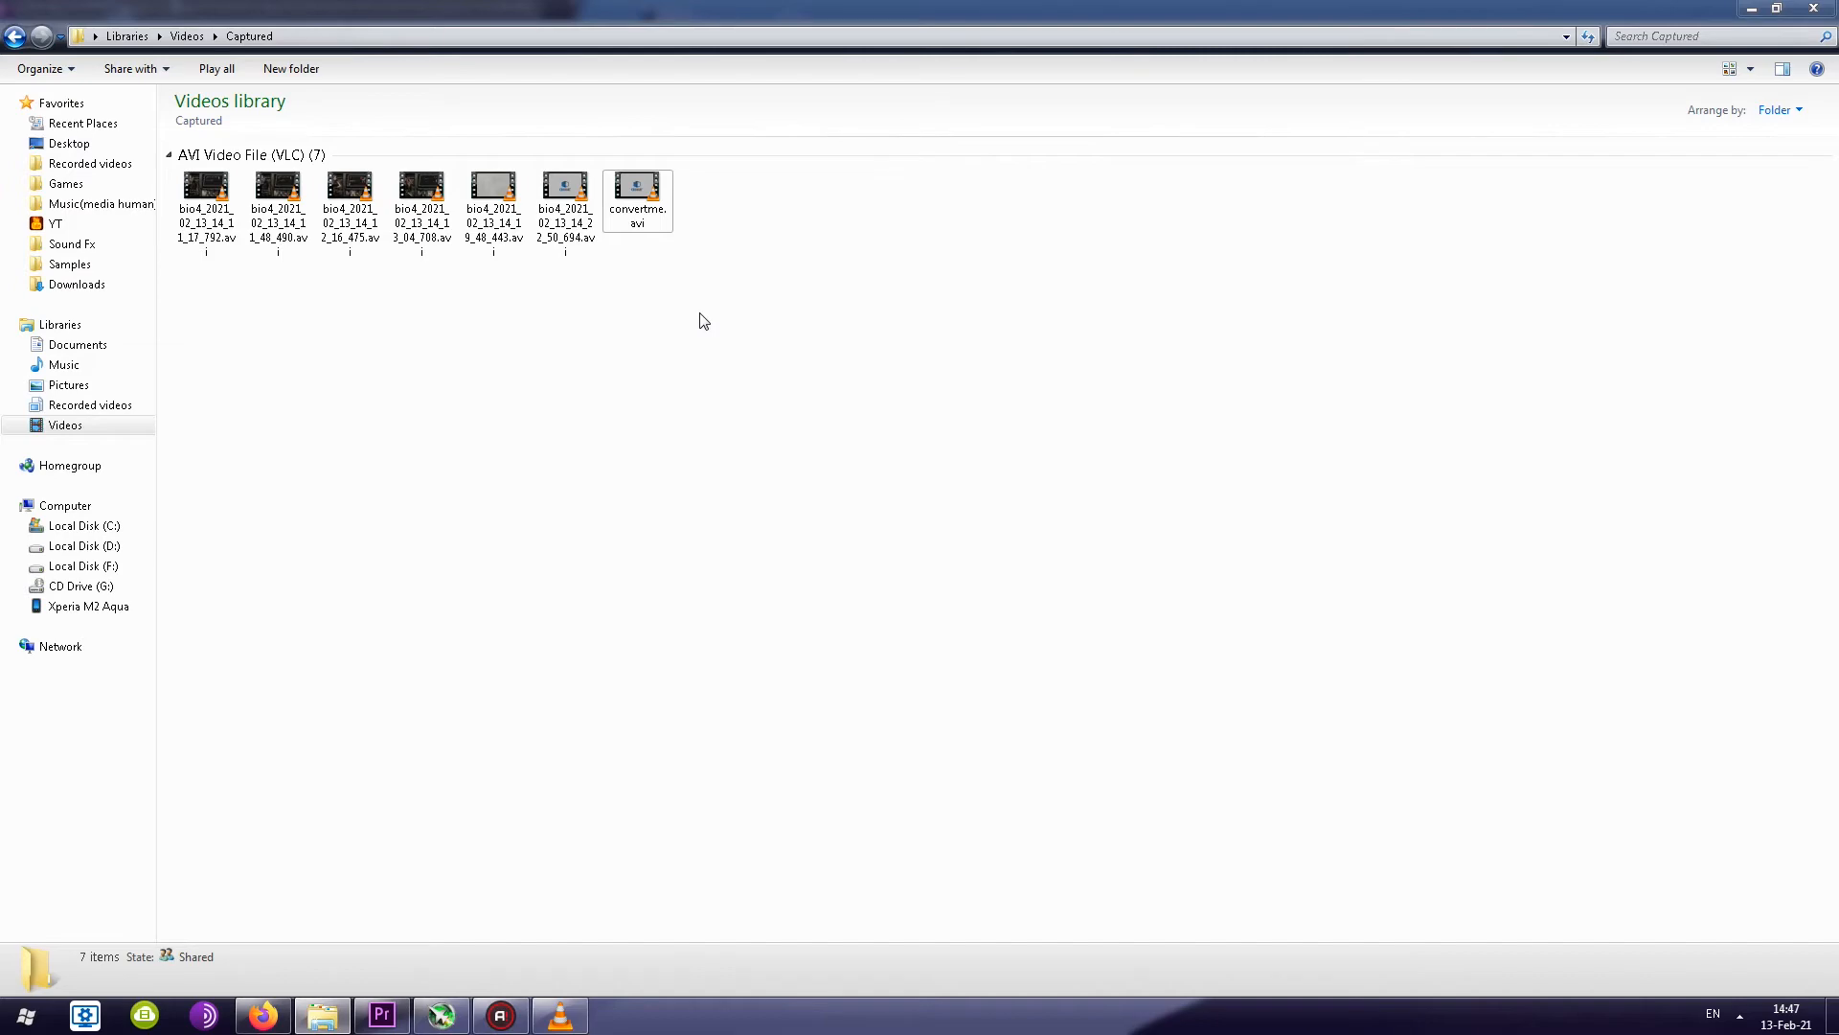
left_click(640, 200)
key("alt+Tab")
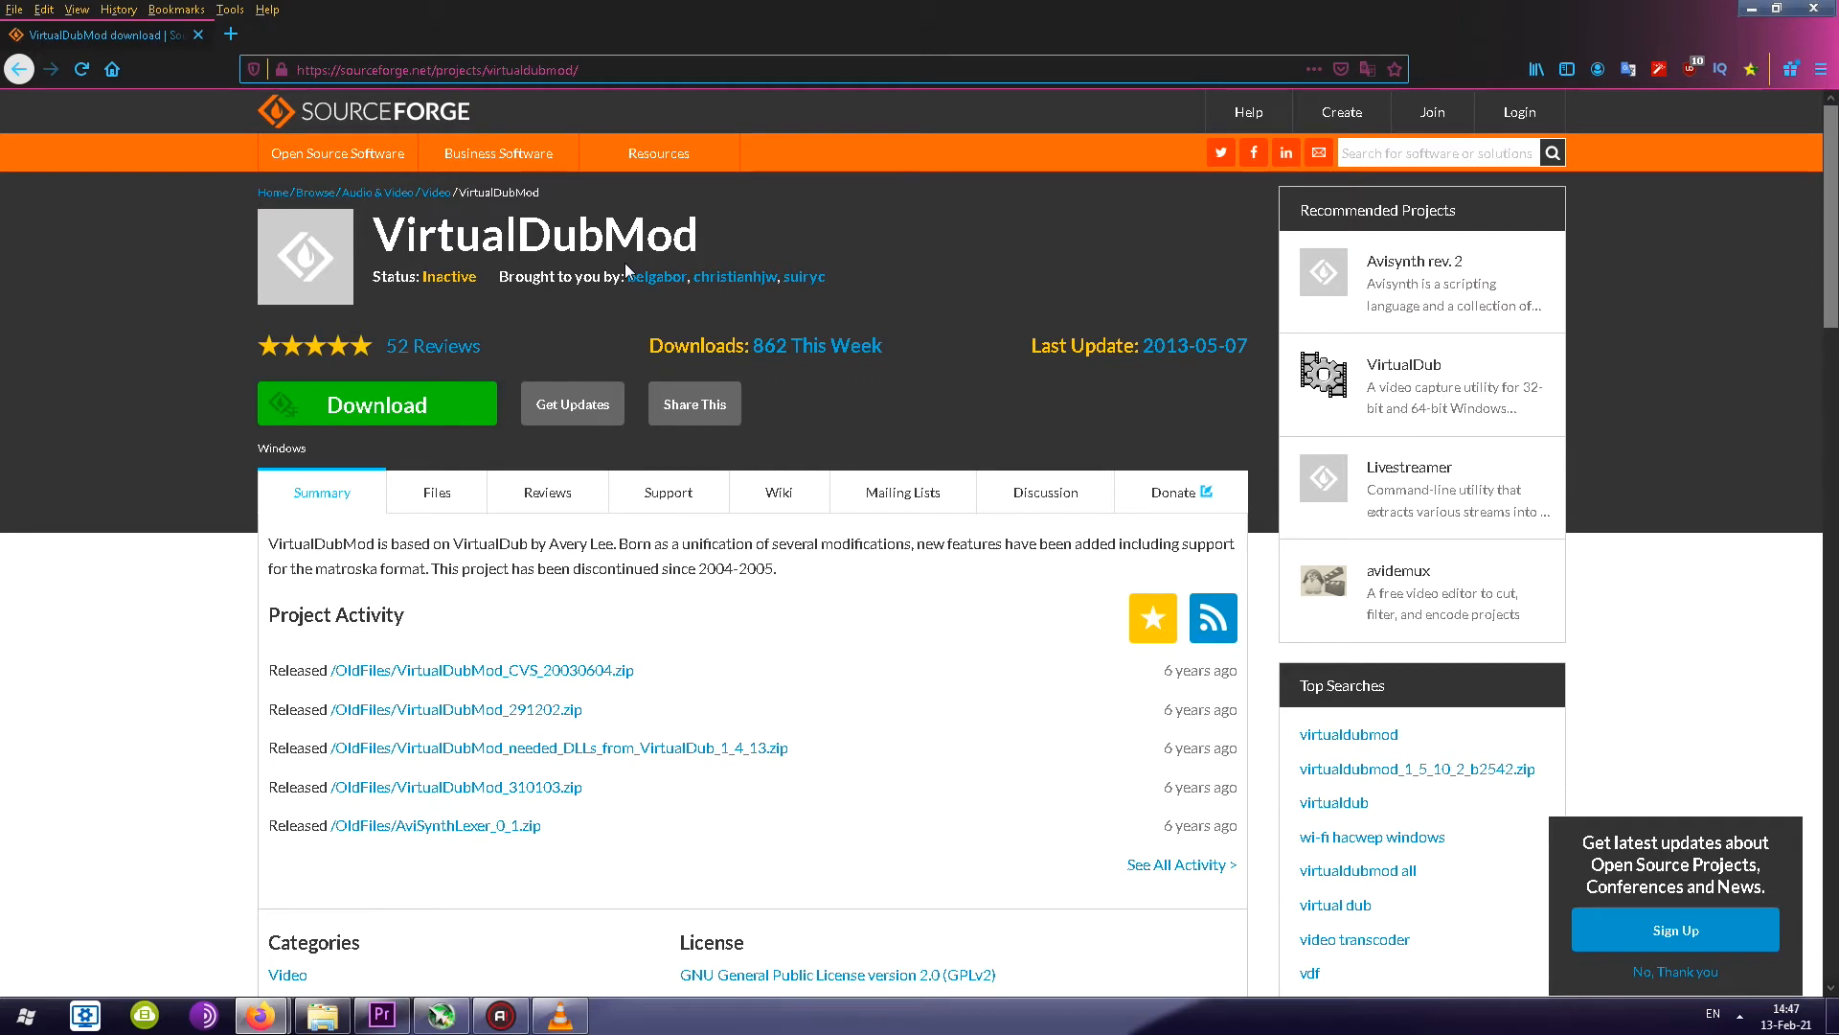
left_click(407, 407)
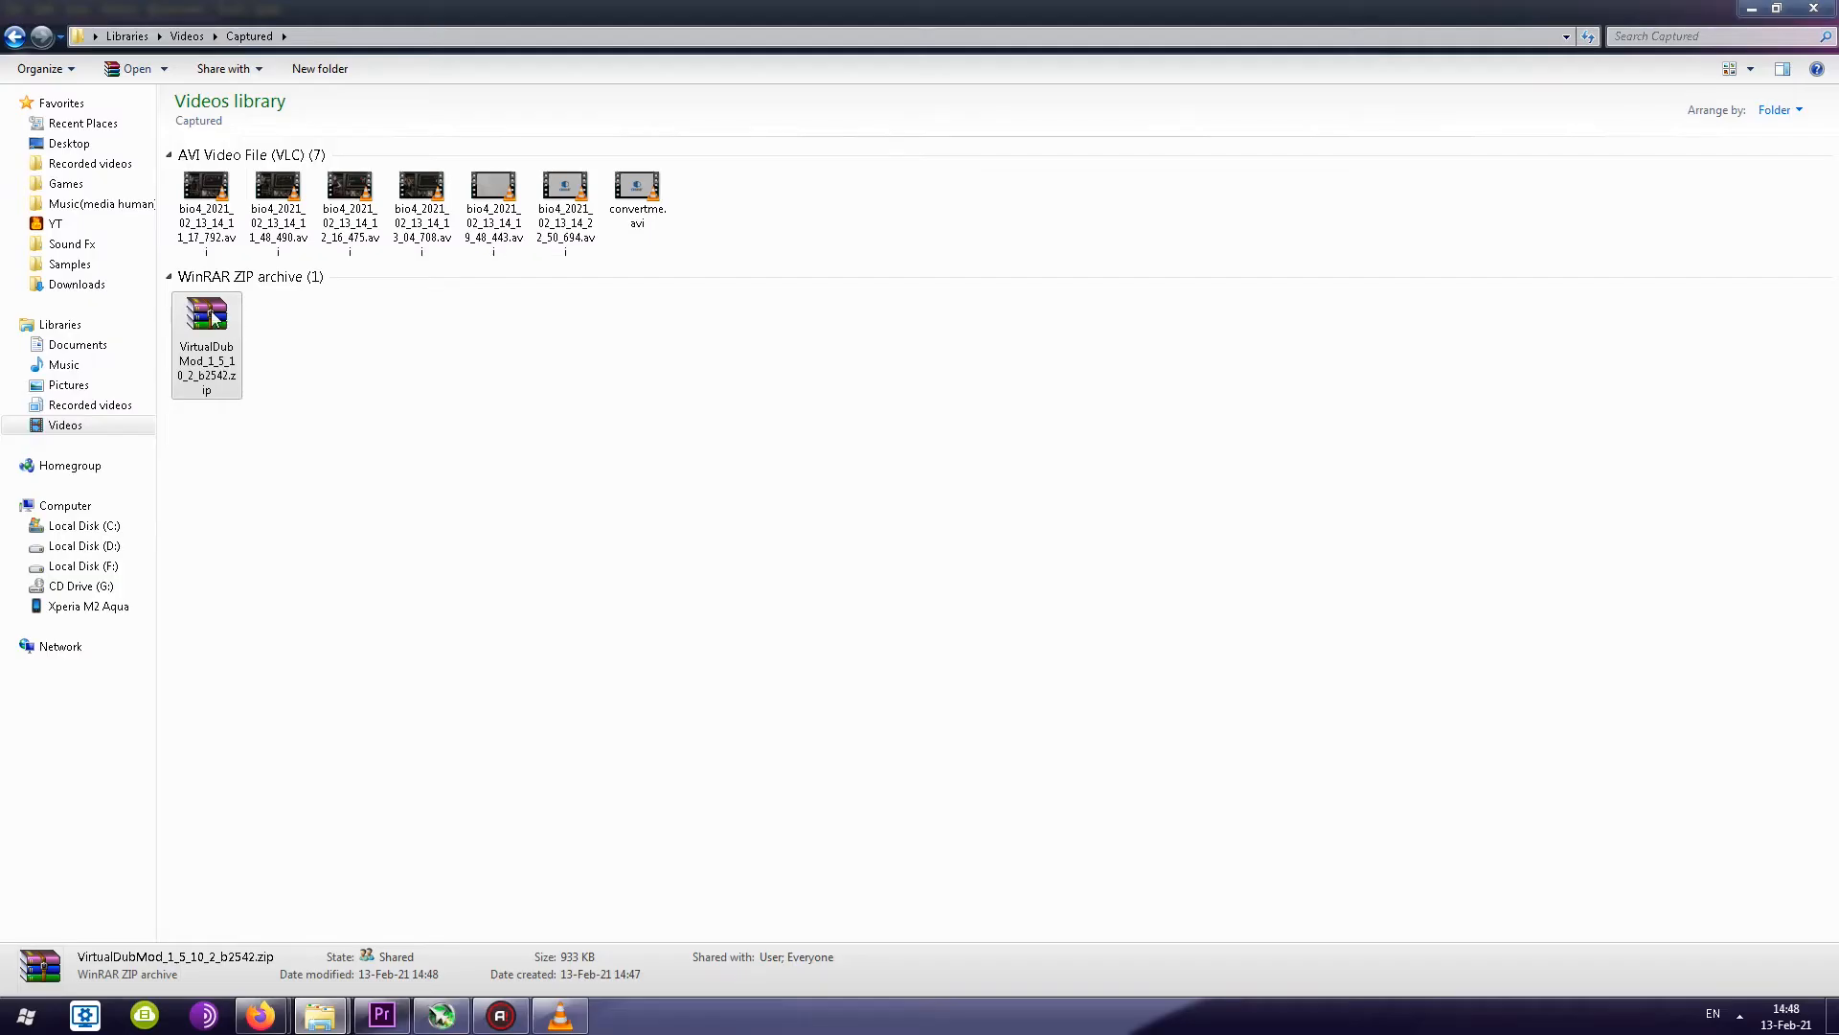
Extract VirtualDubMod_1_5_10_2_b2542.zip into its own folder and try to launch VirtualDubMod.exe
right_click(209, 312)
left_click(306, 449)
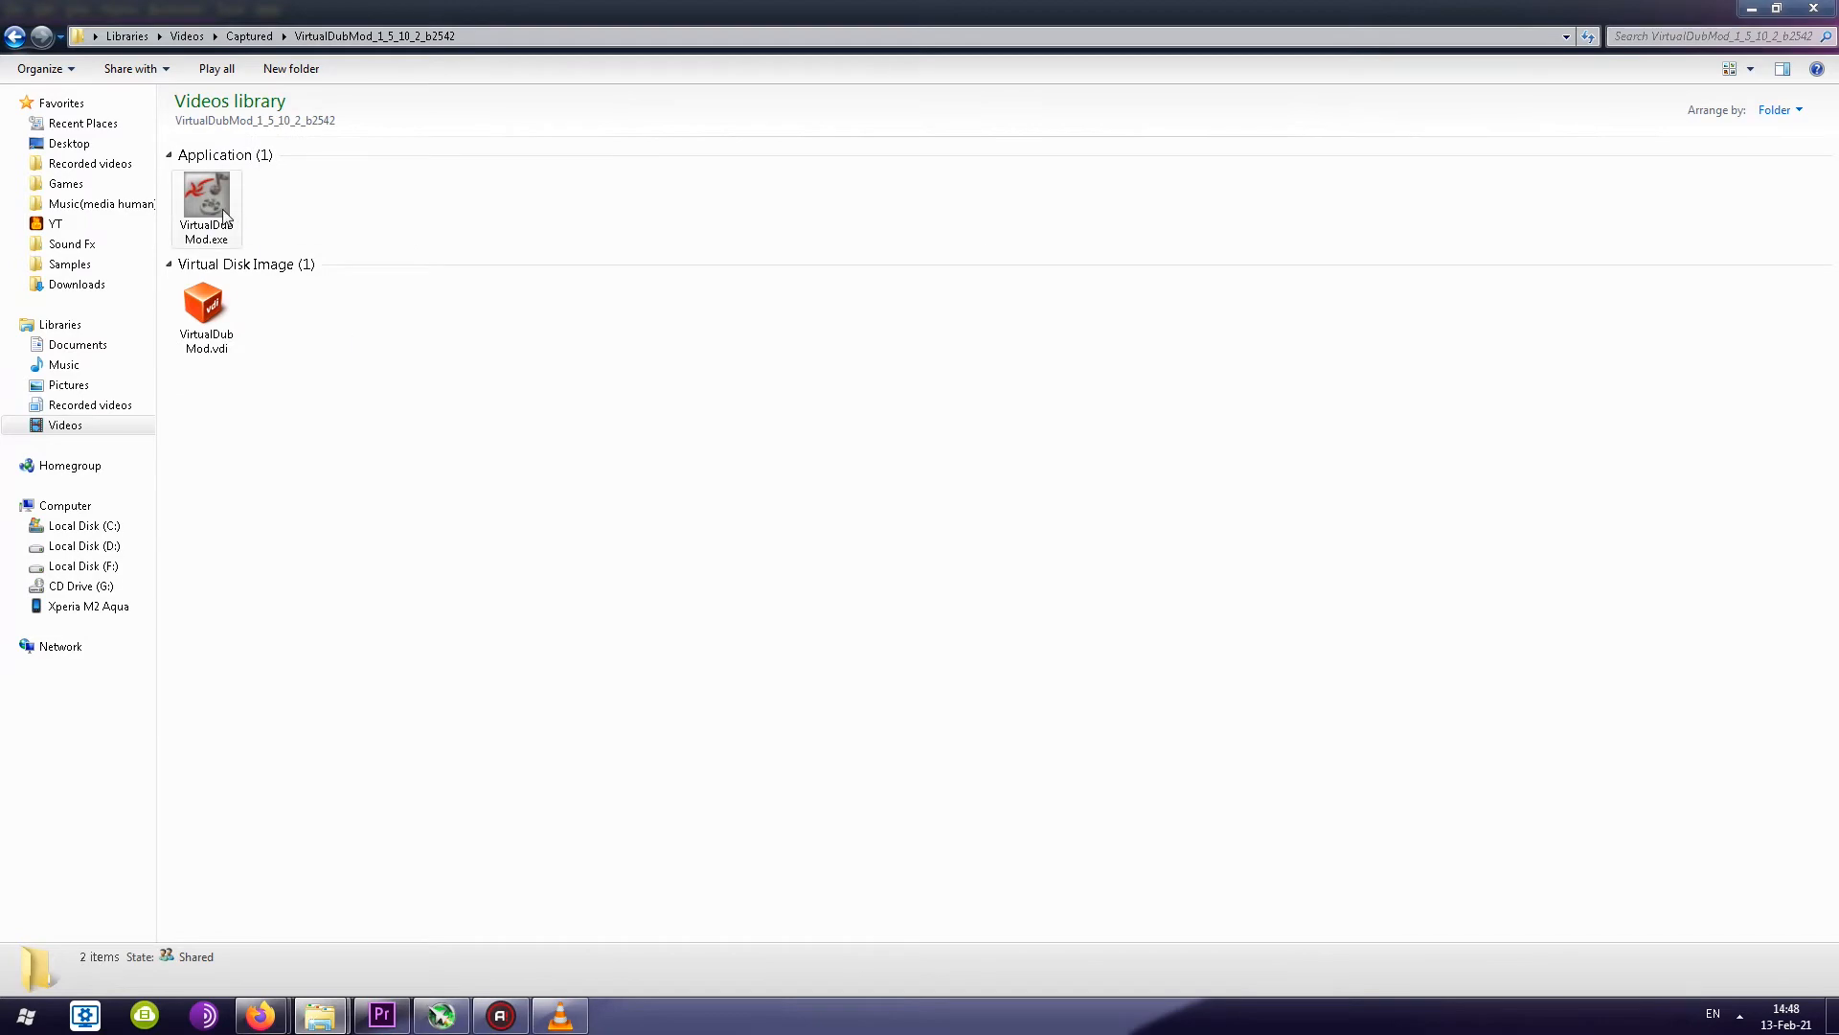
double_click(221, 213)
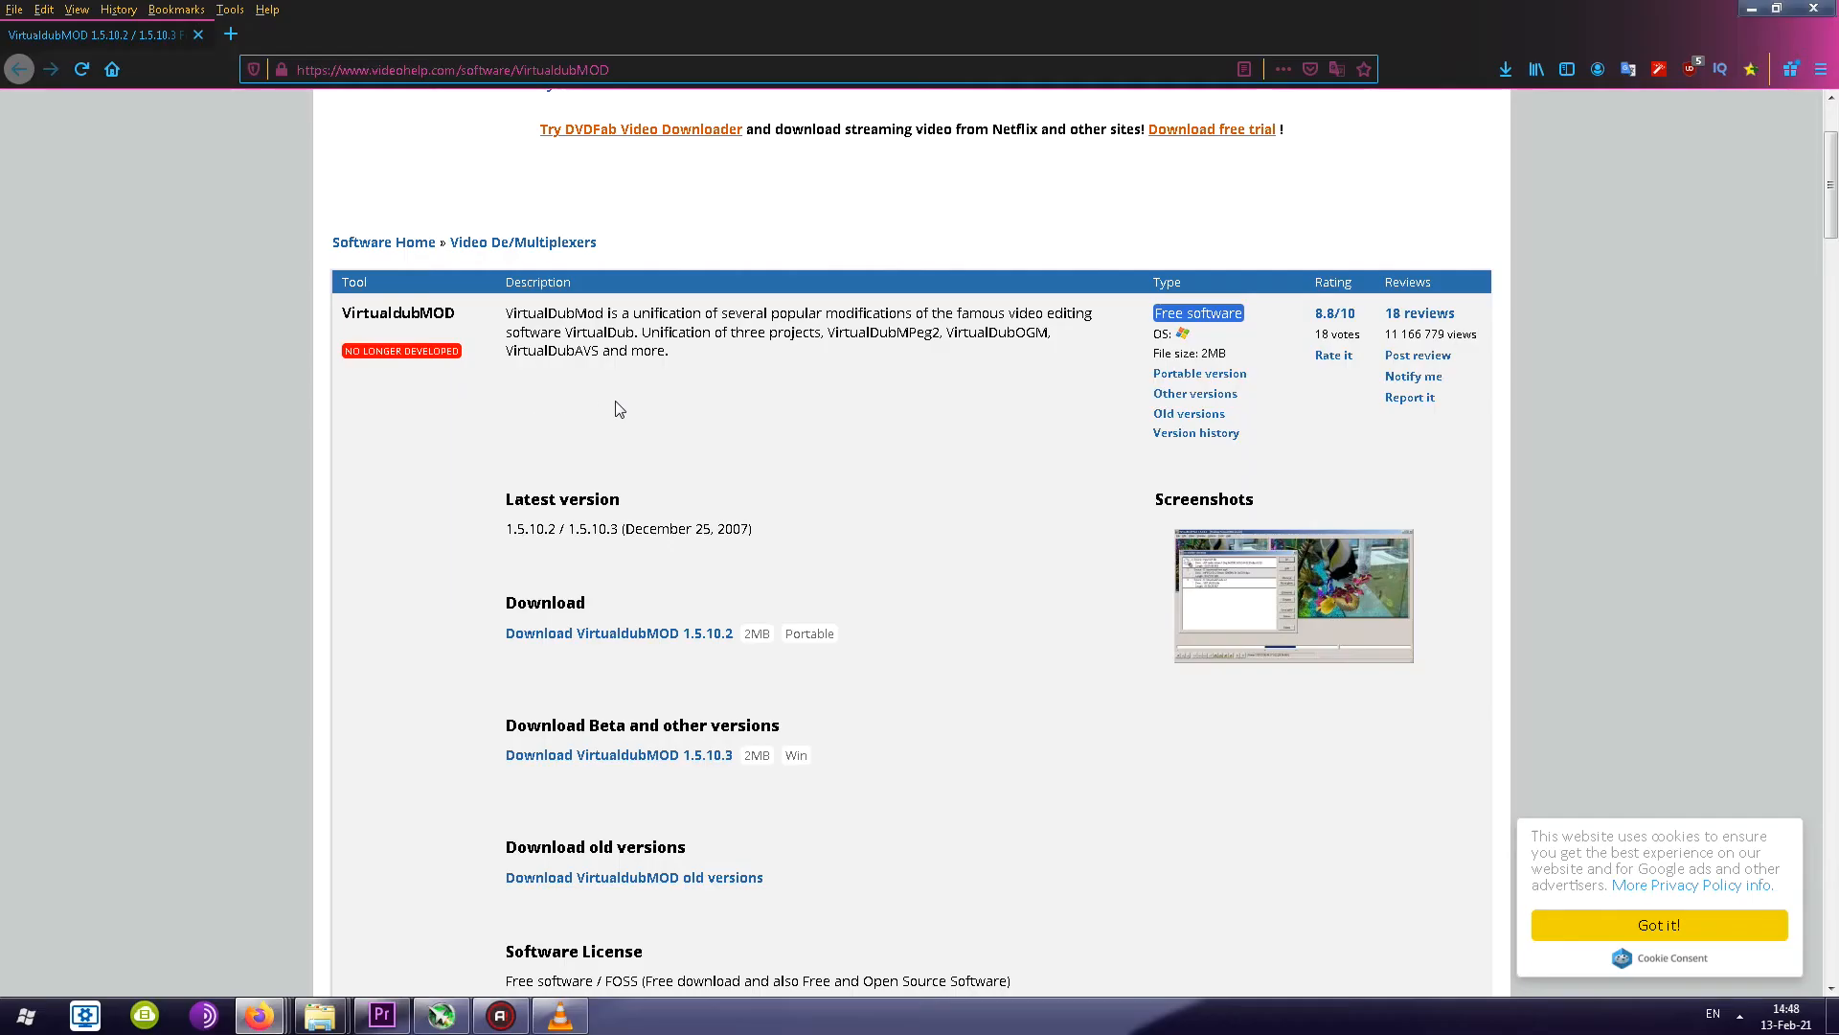
Download VirtualdubMOD 1.5.10.2 from the VideoHelp page, saving VirtualDubMod_1_5_10_2_b2542.zip
left_click(645, 637)
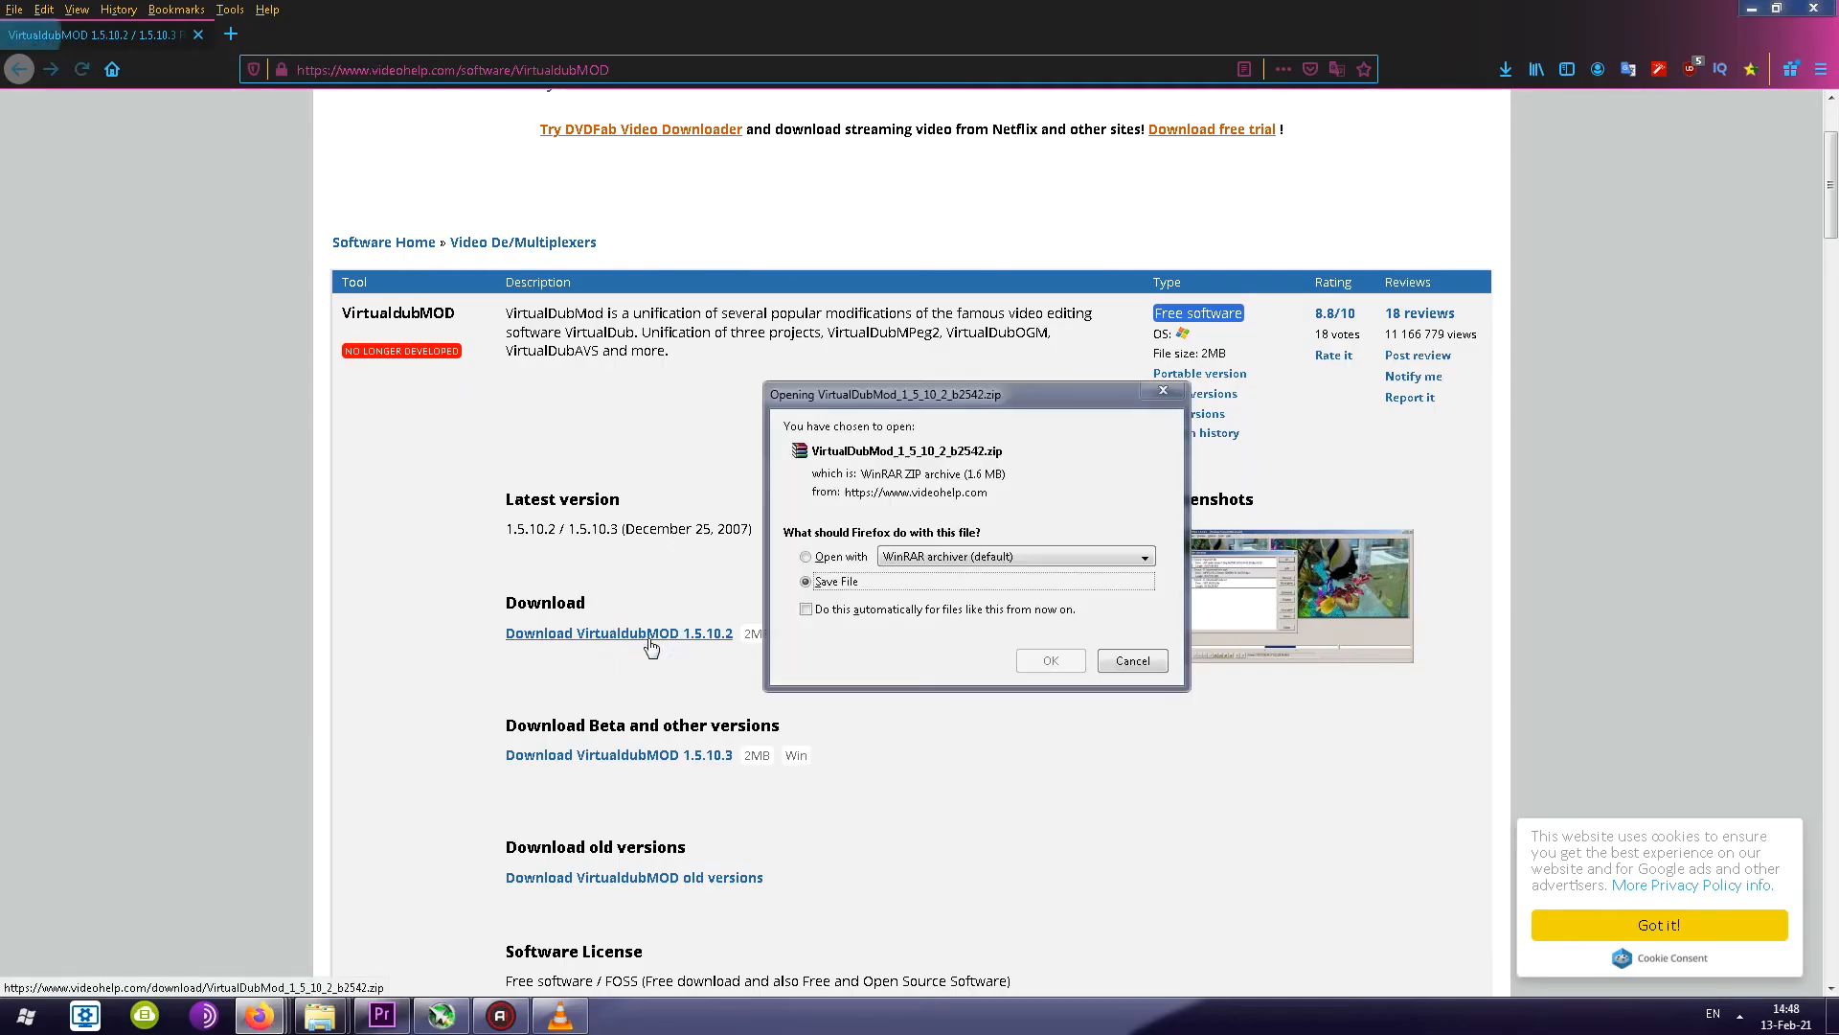
left_click(1051, 660)
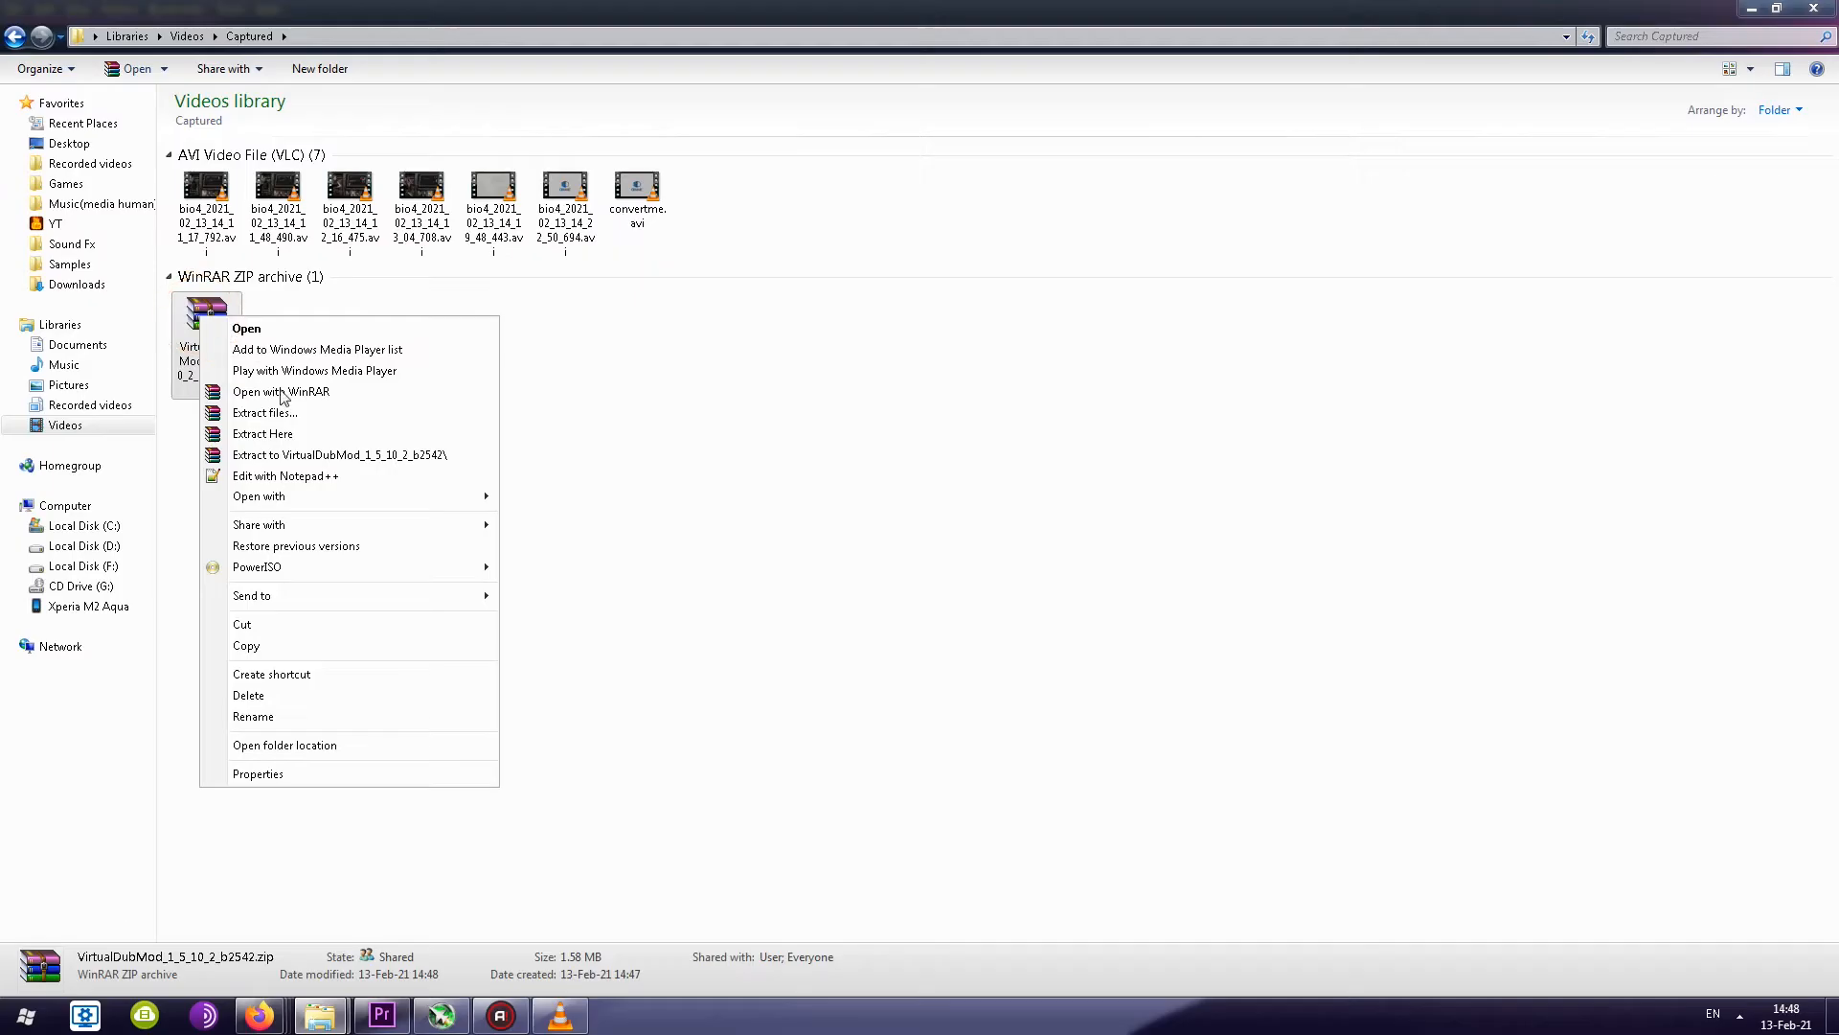
Extract VirtualDubMod_1_5_10_2_b2542.zip into its own folder and open the inner VirtualDubMod_1_5_10_2_b2542 folder
left_click(306, 460)
double_click(210, 353)
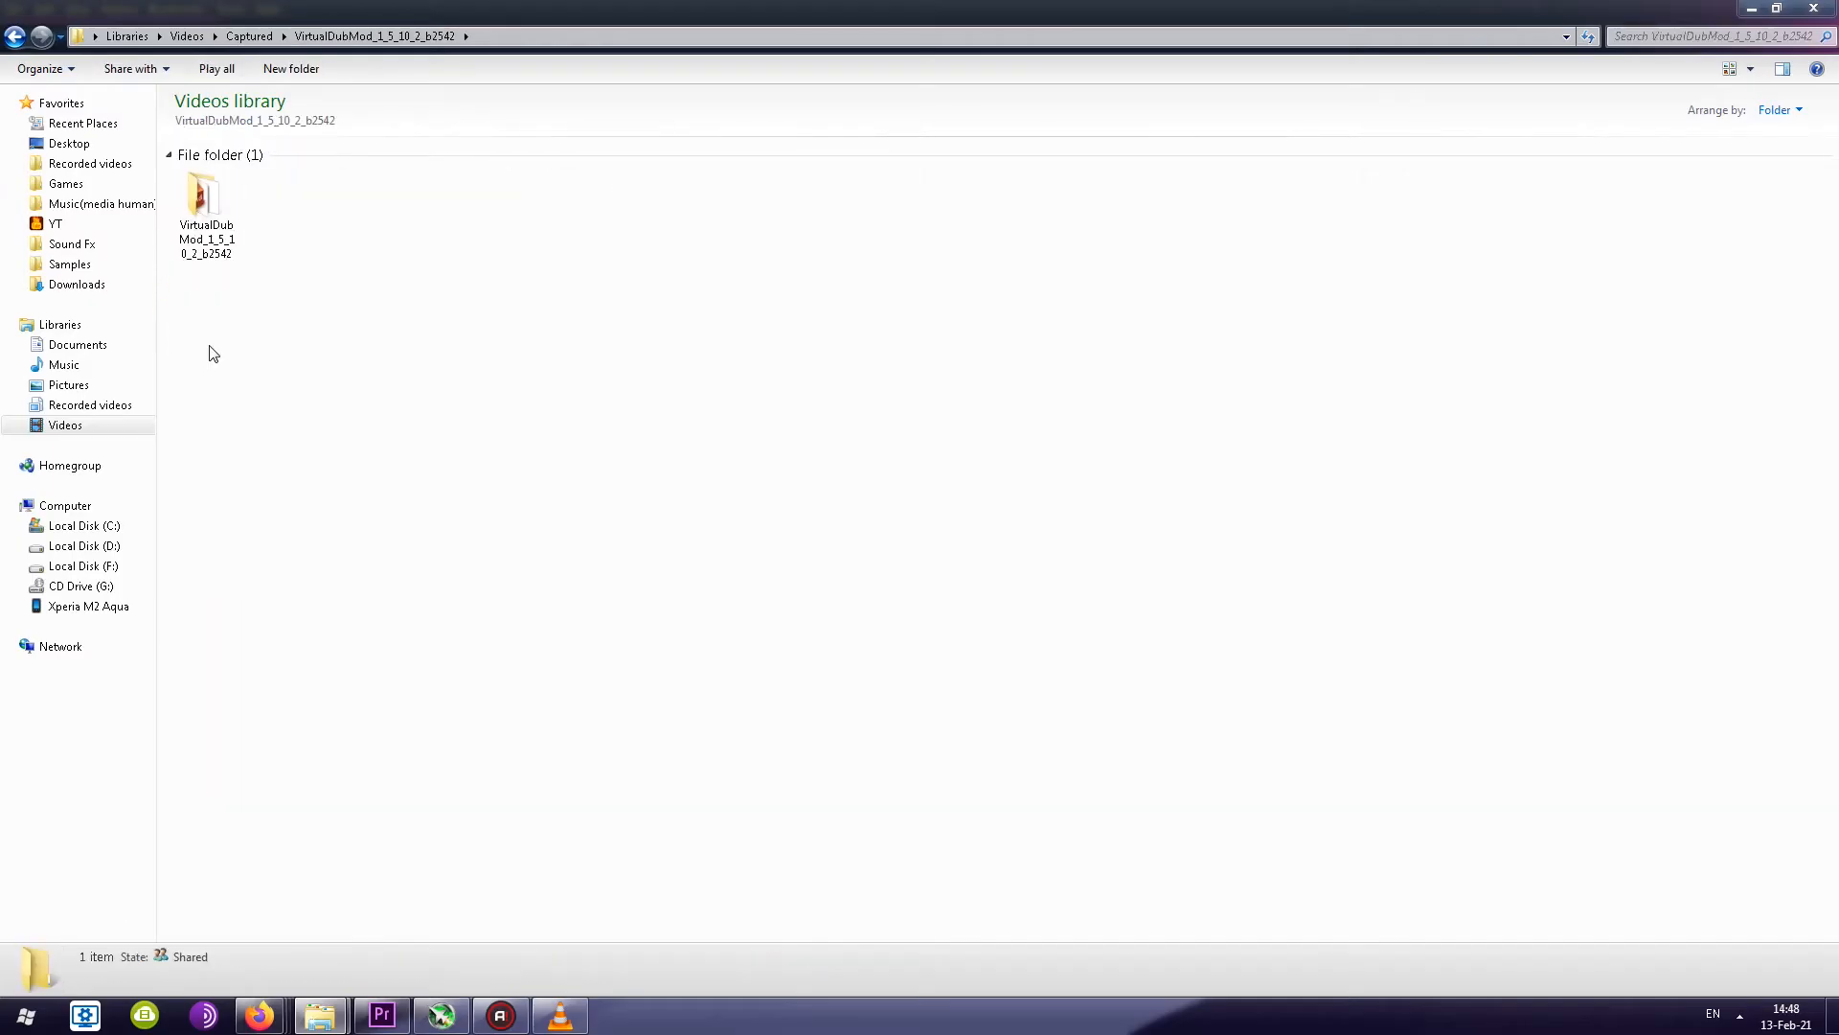
double_click(206, 216)
key("Down")
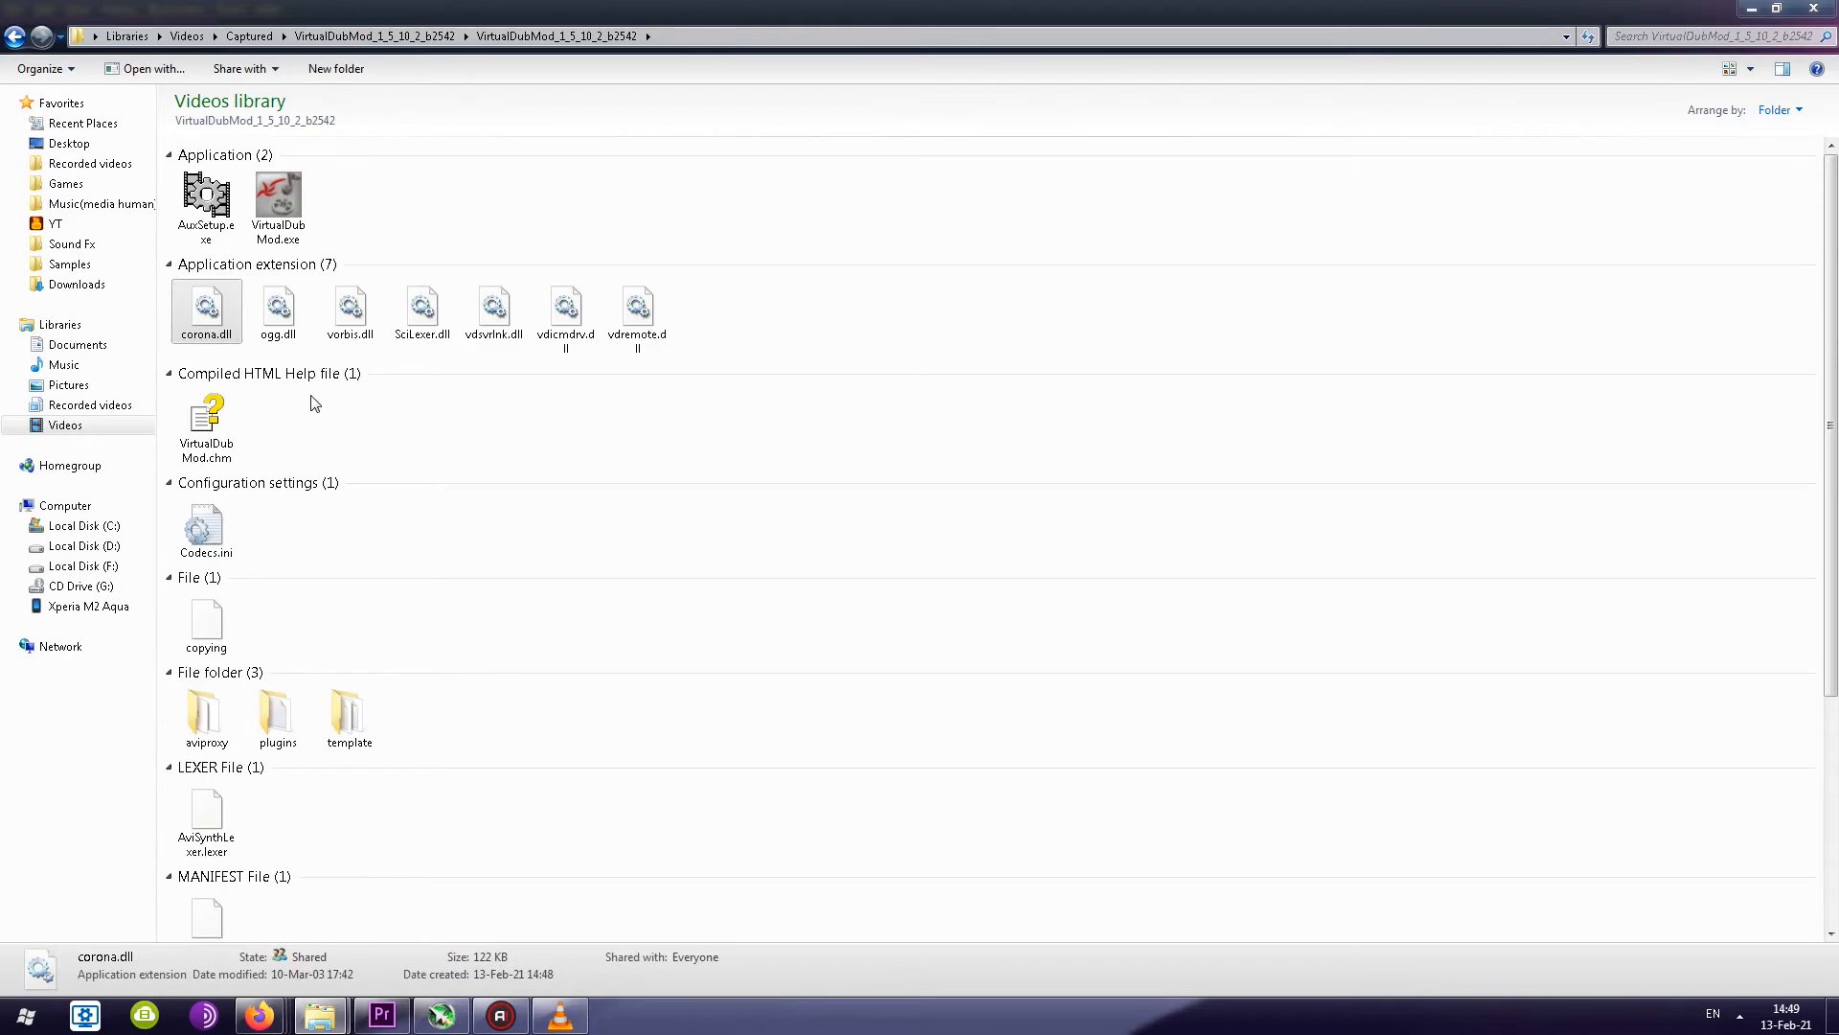
left_click(328, 427)
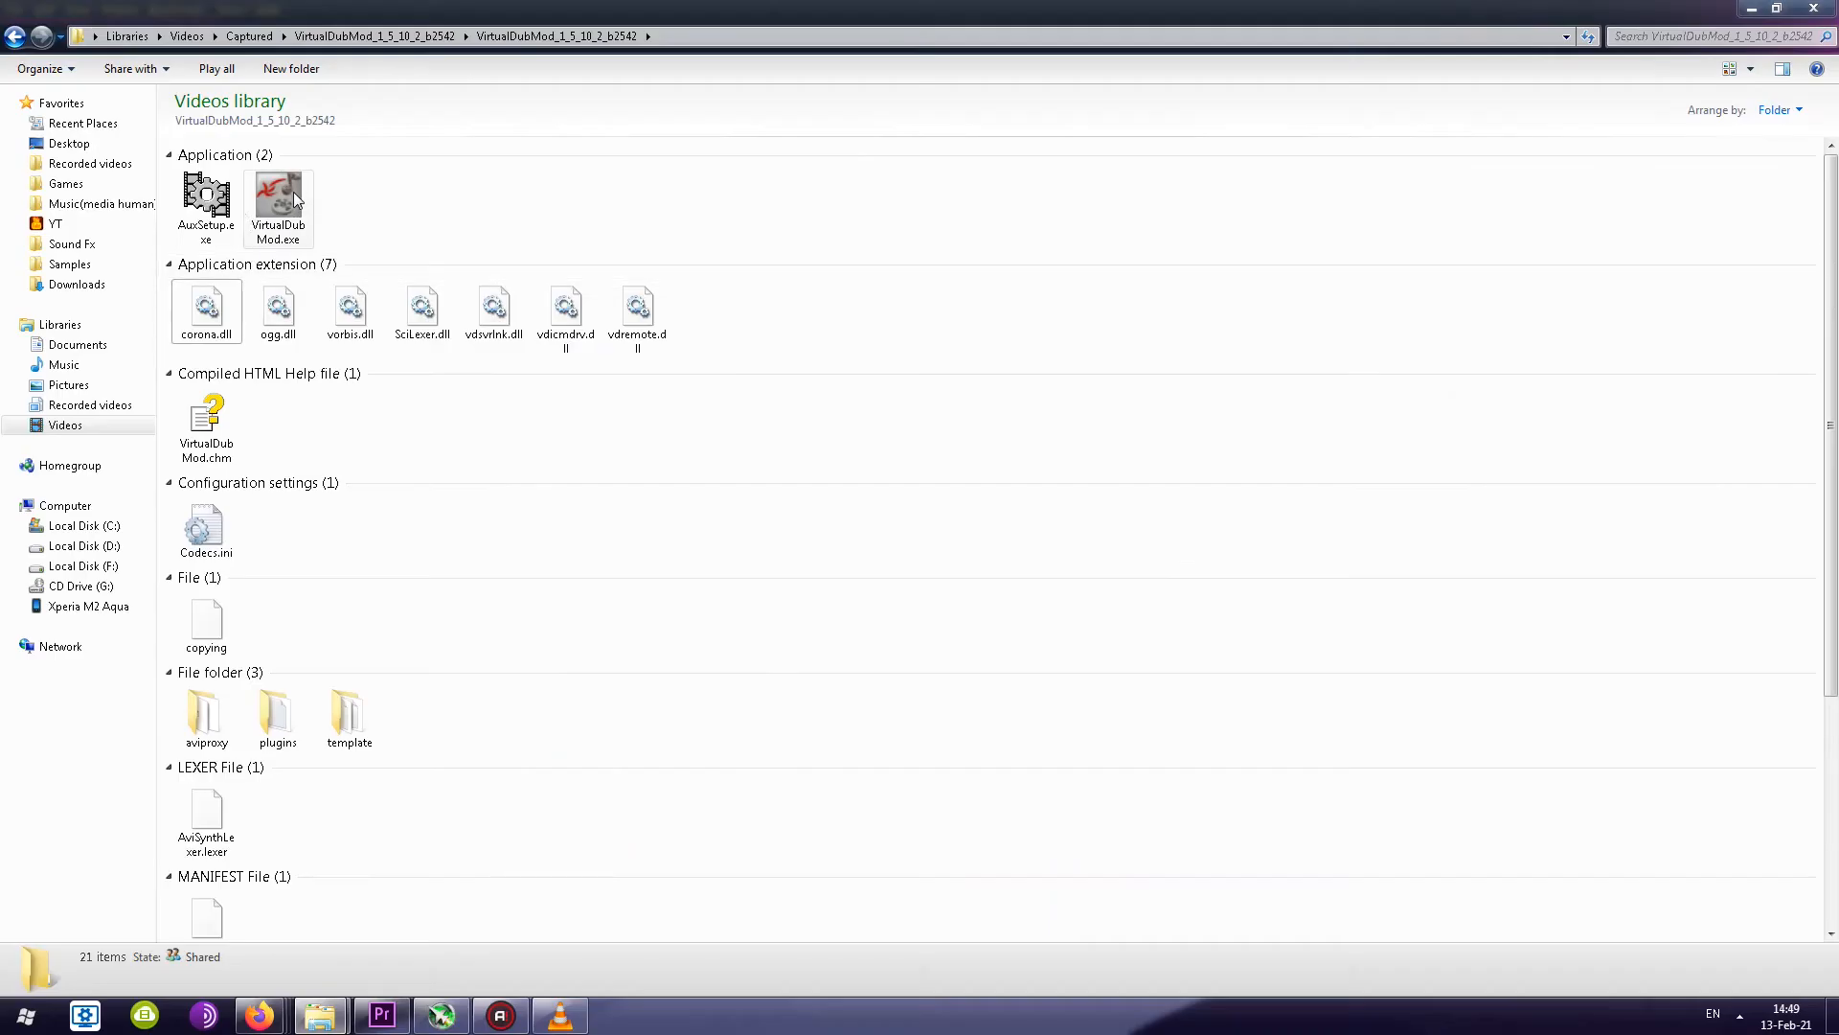
Launch VirtualDubMod.exe and dismiss the Matroska support warning
double_click(294, 200)
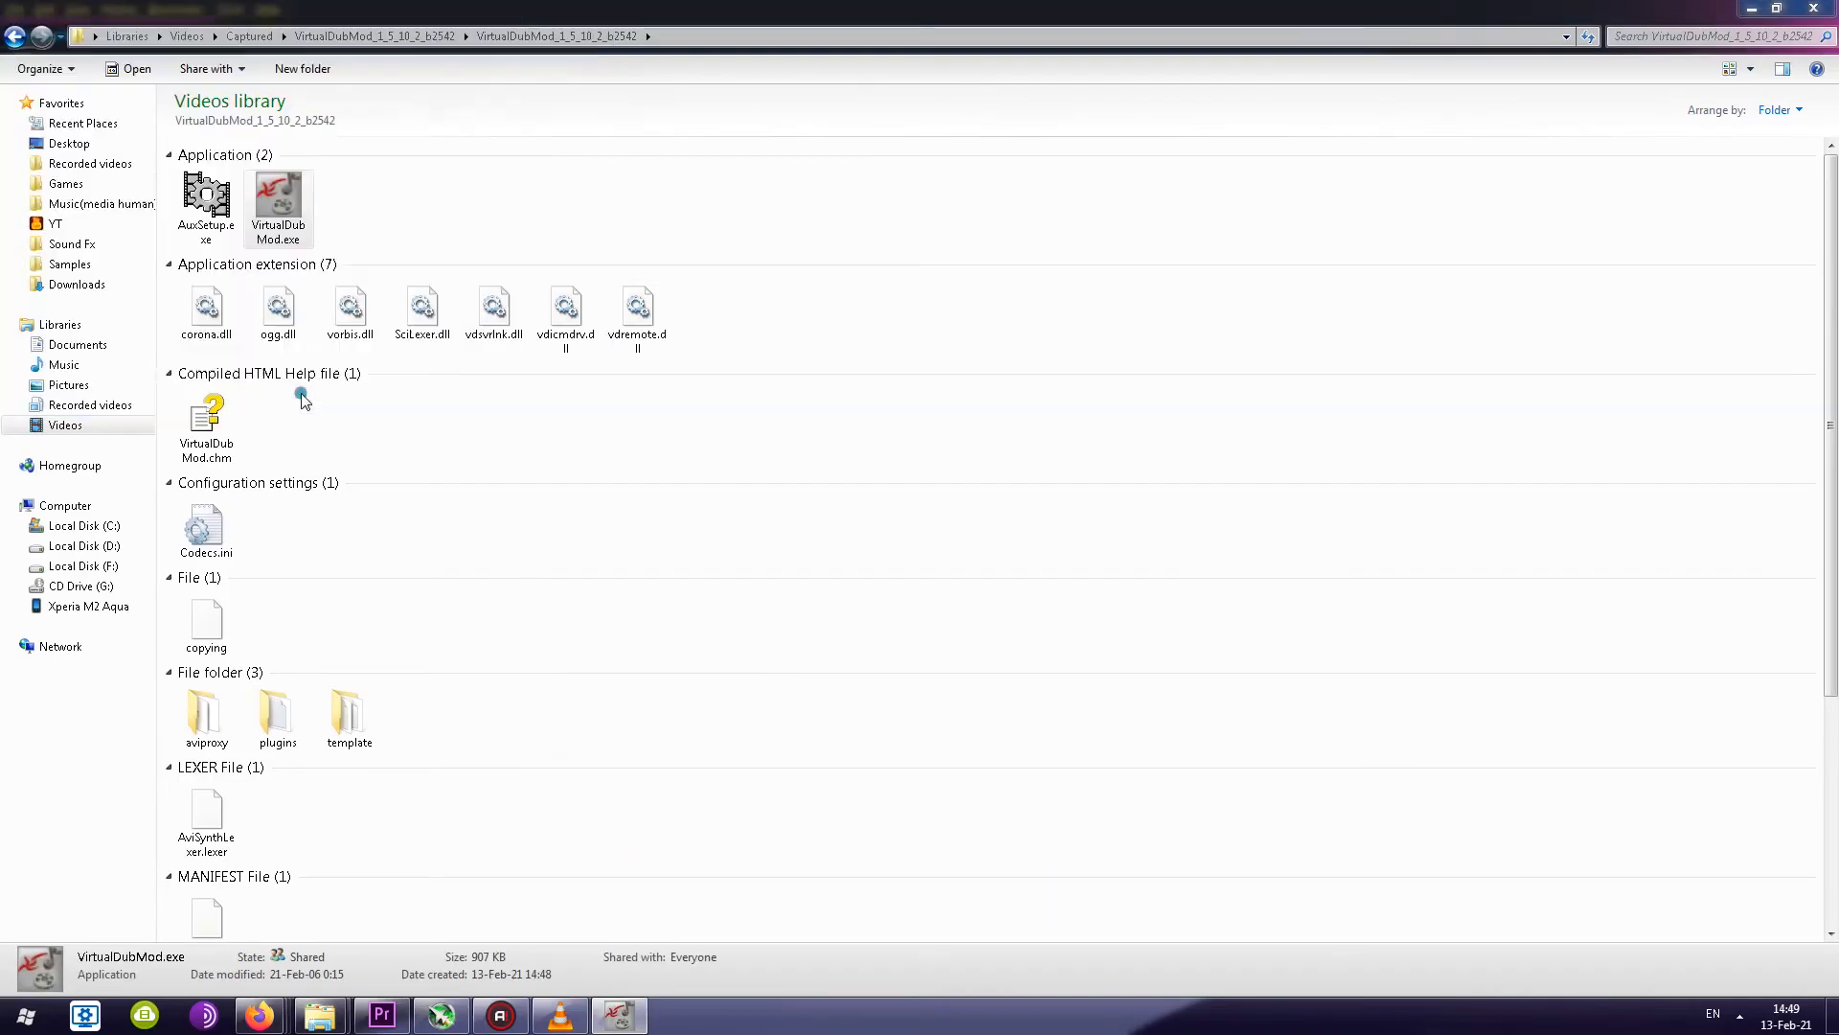
left_click(350, 343)
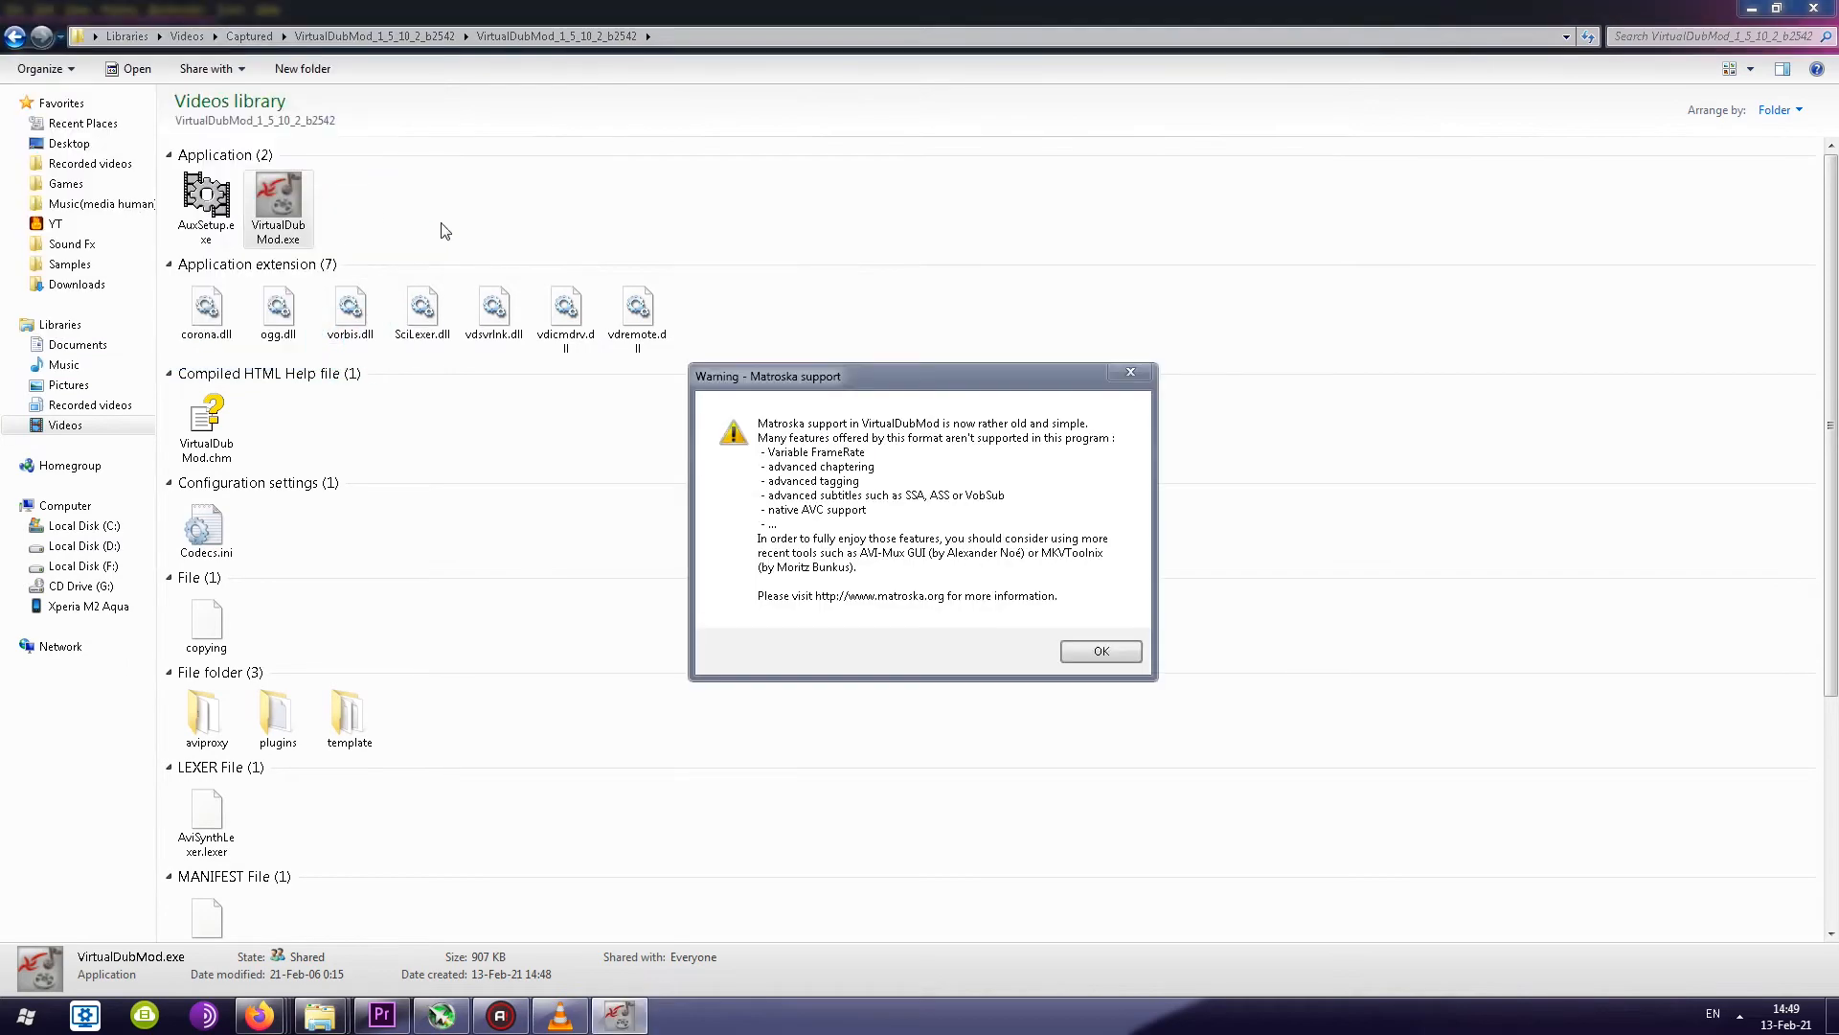
left_click(1071, 648)
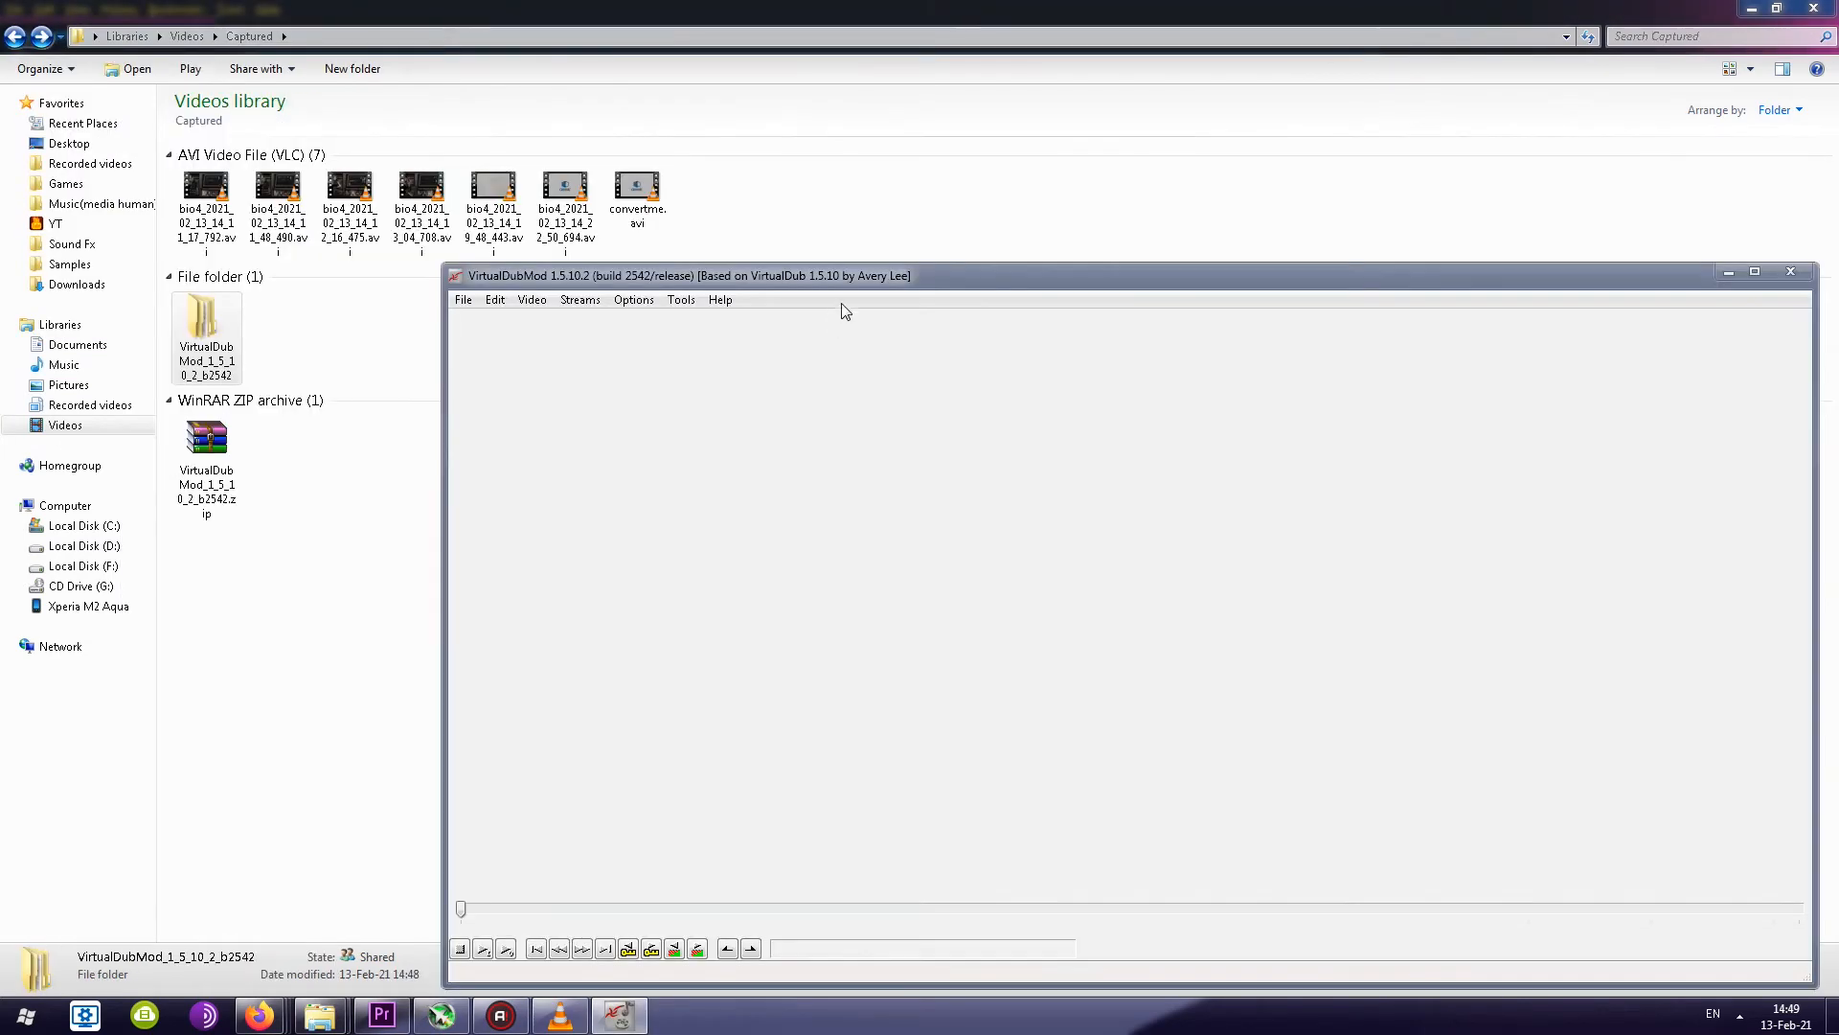
Load convertme.avi from the Captured folder into VirtualDubMod and open its list of available streams
left_click_drag(633, 213, 677, 414)
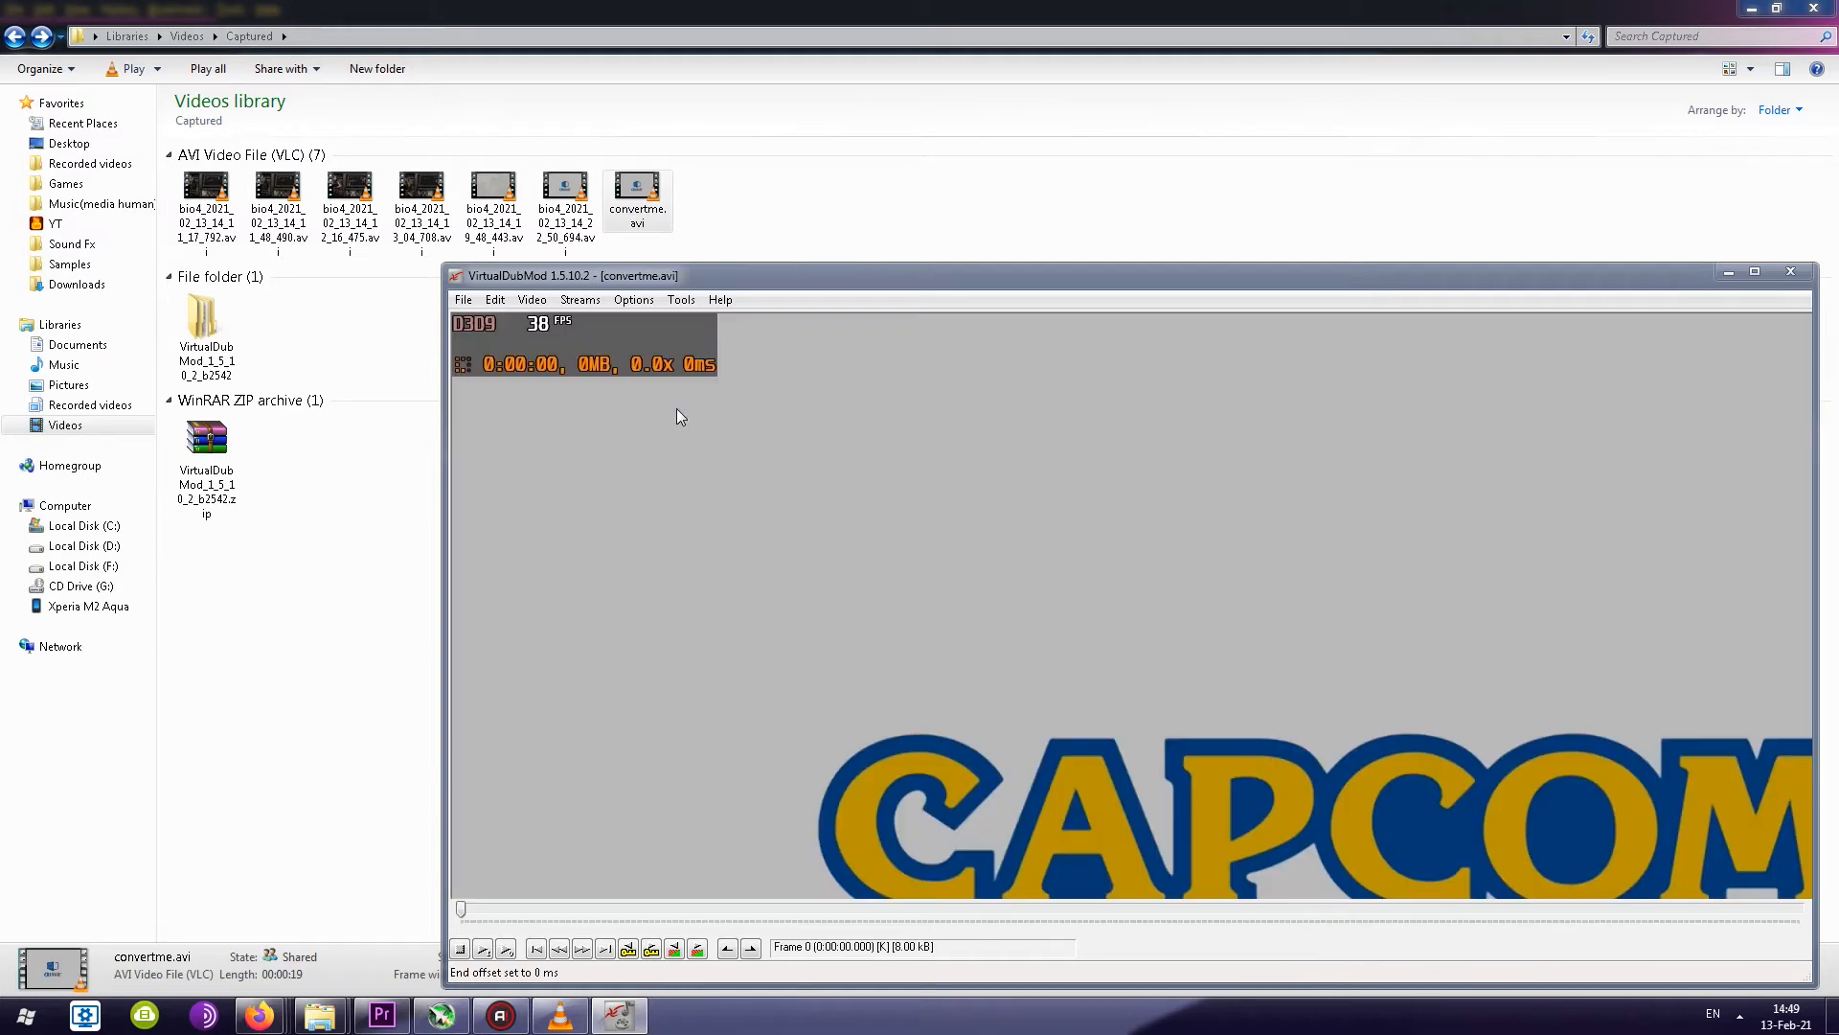
left_click(582, 301)
left_click(599, 372)
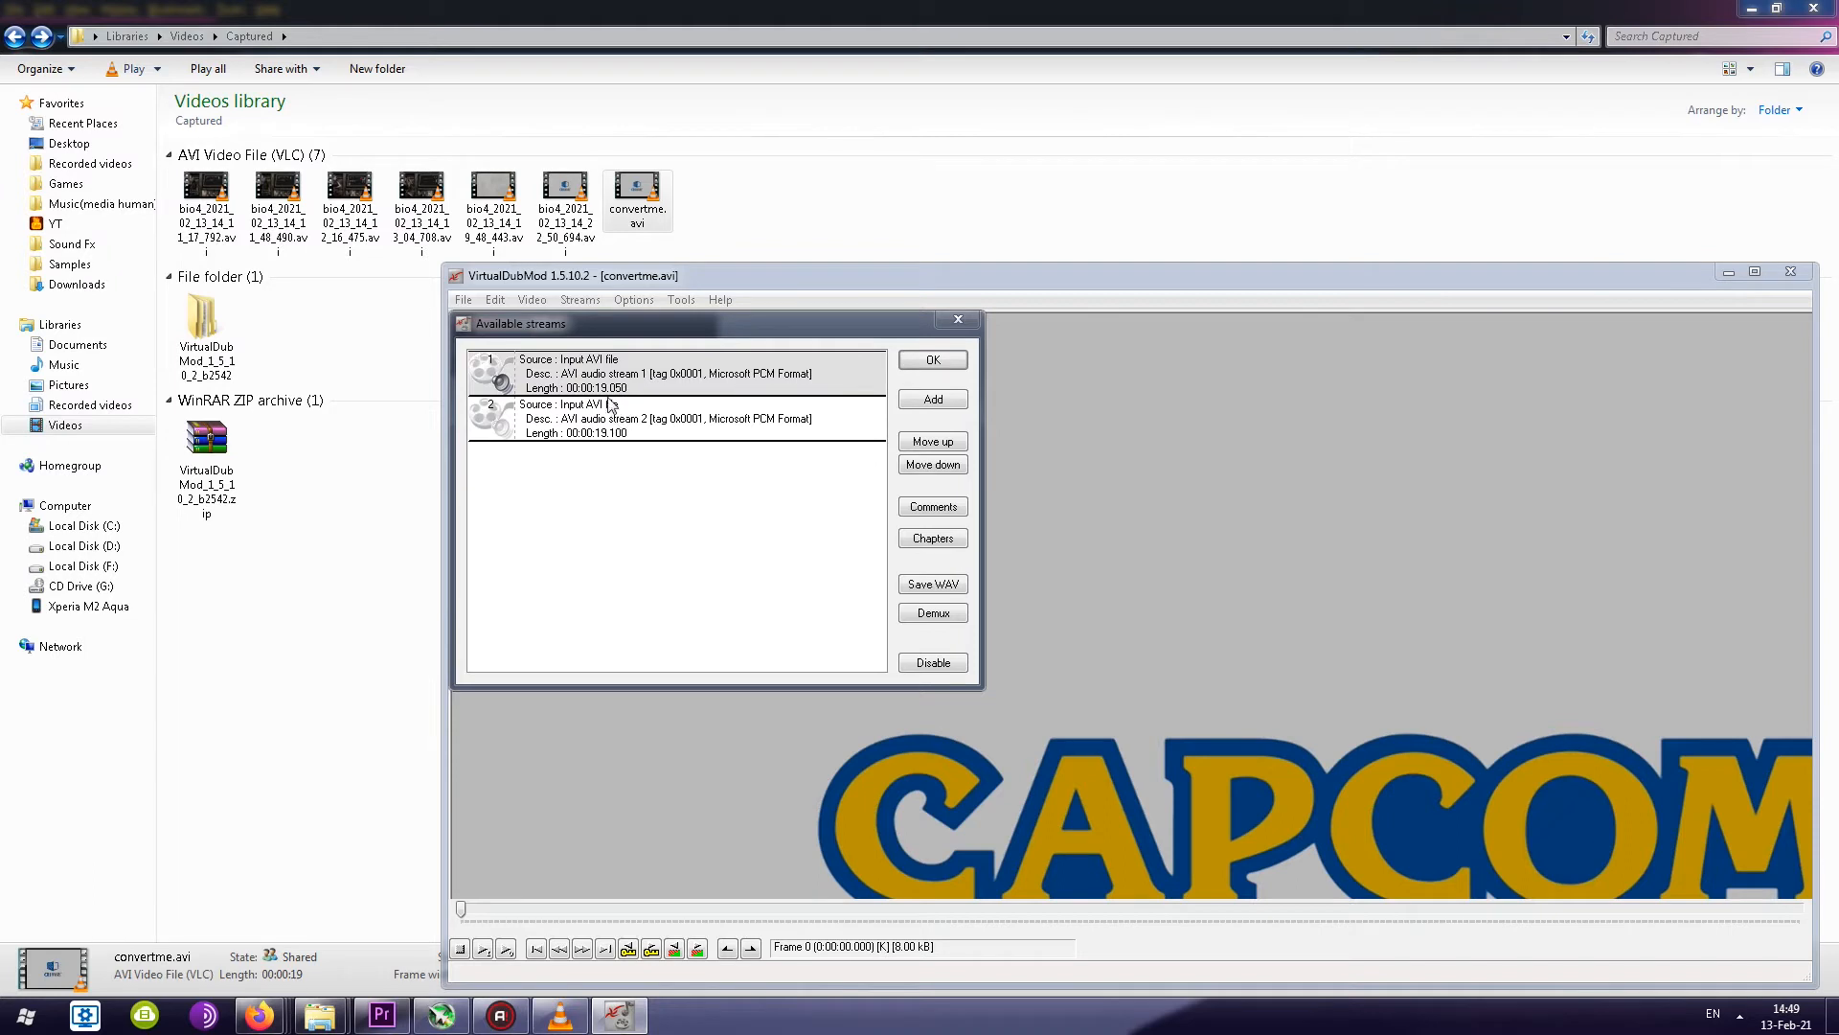
Save the first audio stream as a WAV file named audio1 in the Captured folder
left_click(678, 376)
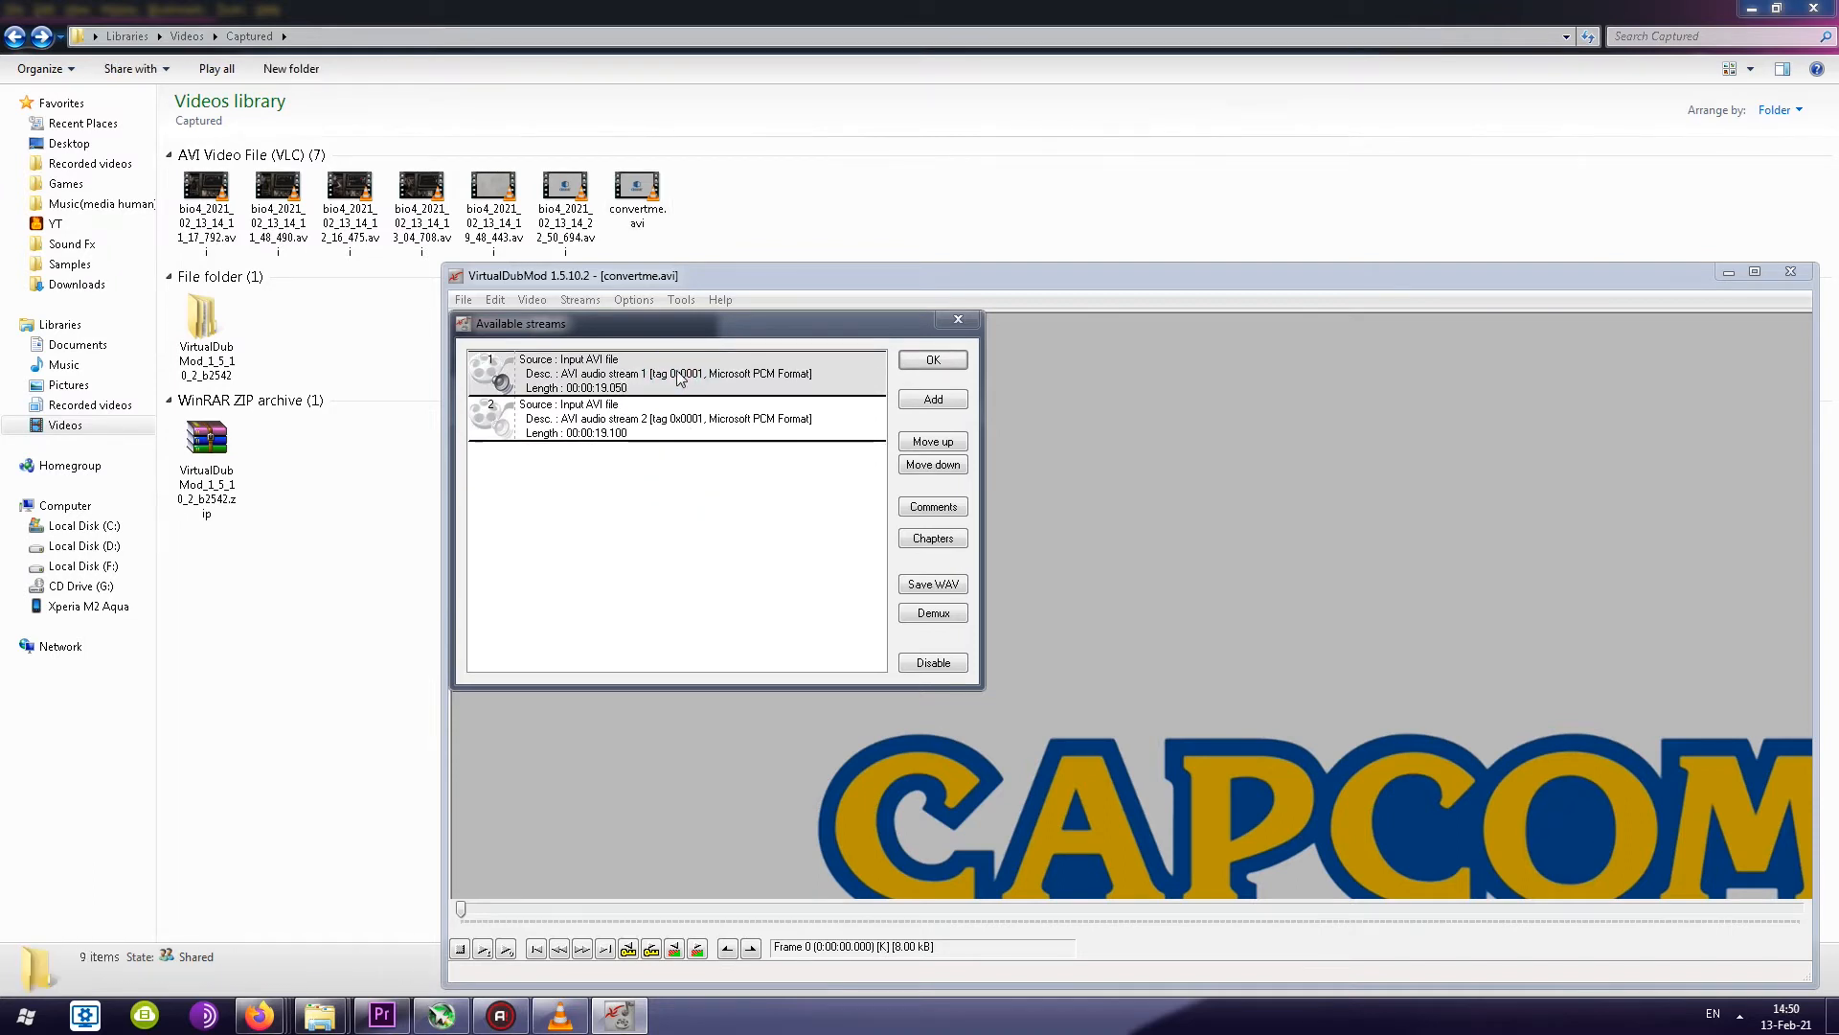
left_click(934, 584)
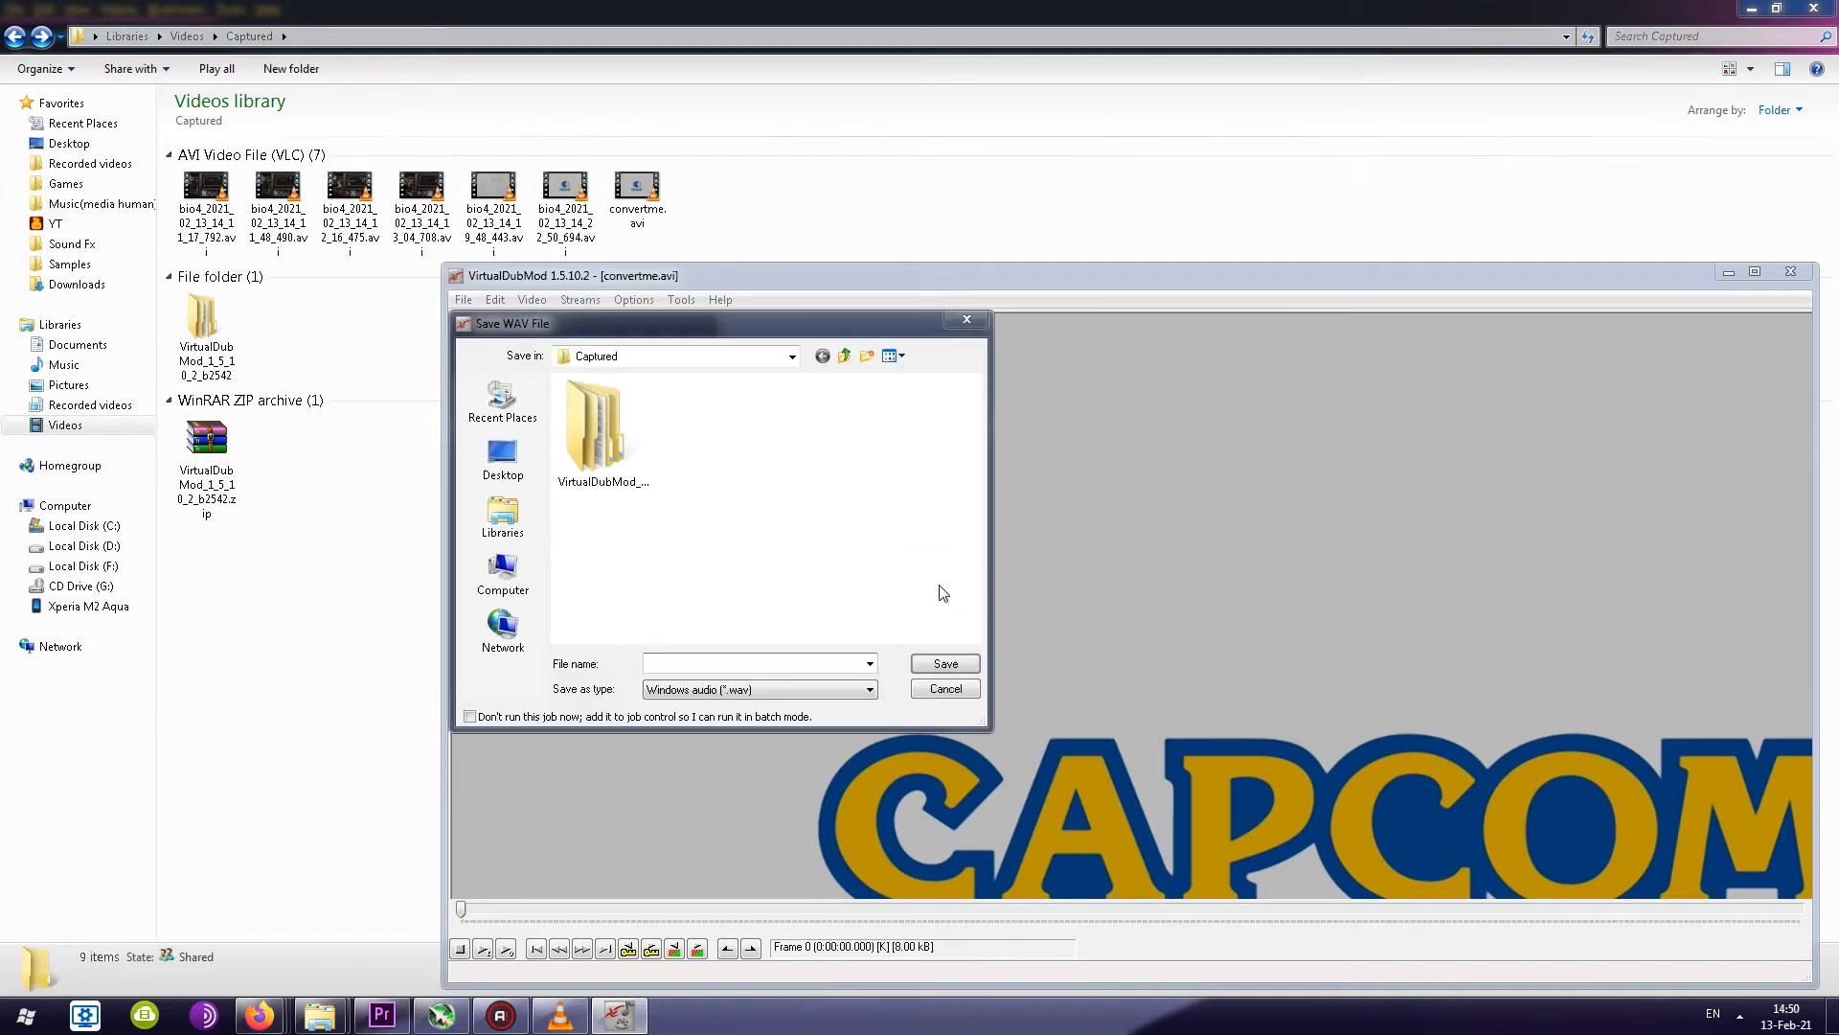
type("audio1")
left_click(948, 662)
Save the second audio stream as a WAV file named audio2 in the Captured folder
left_click(804, 434)
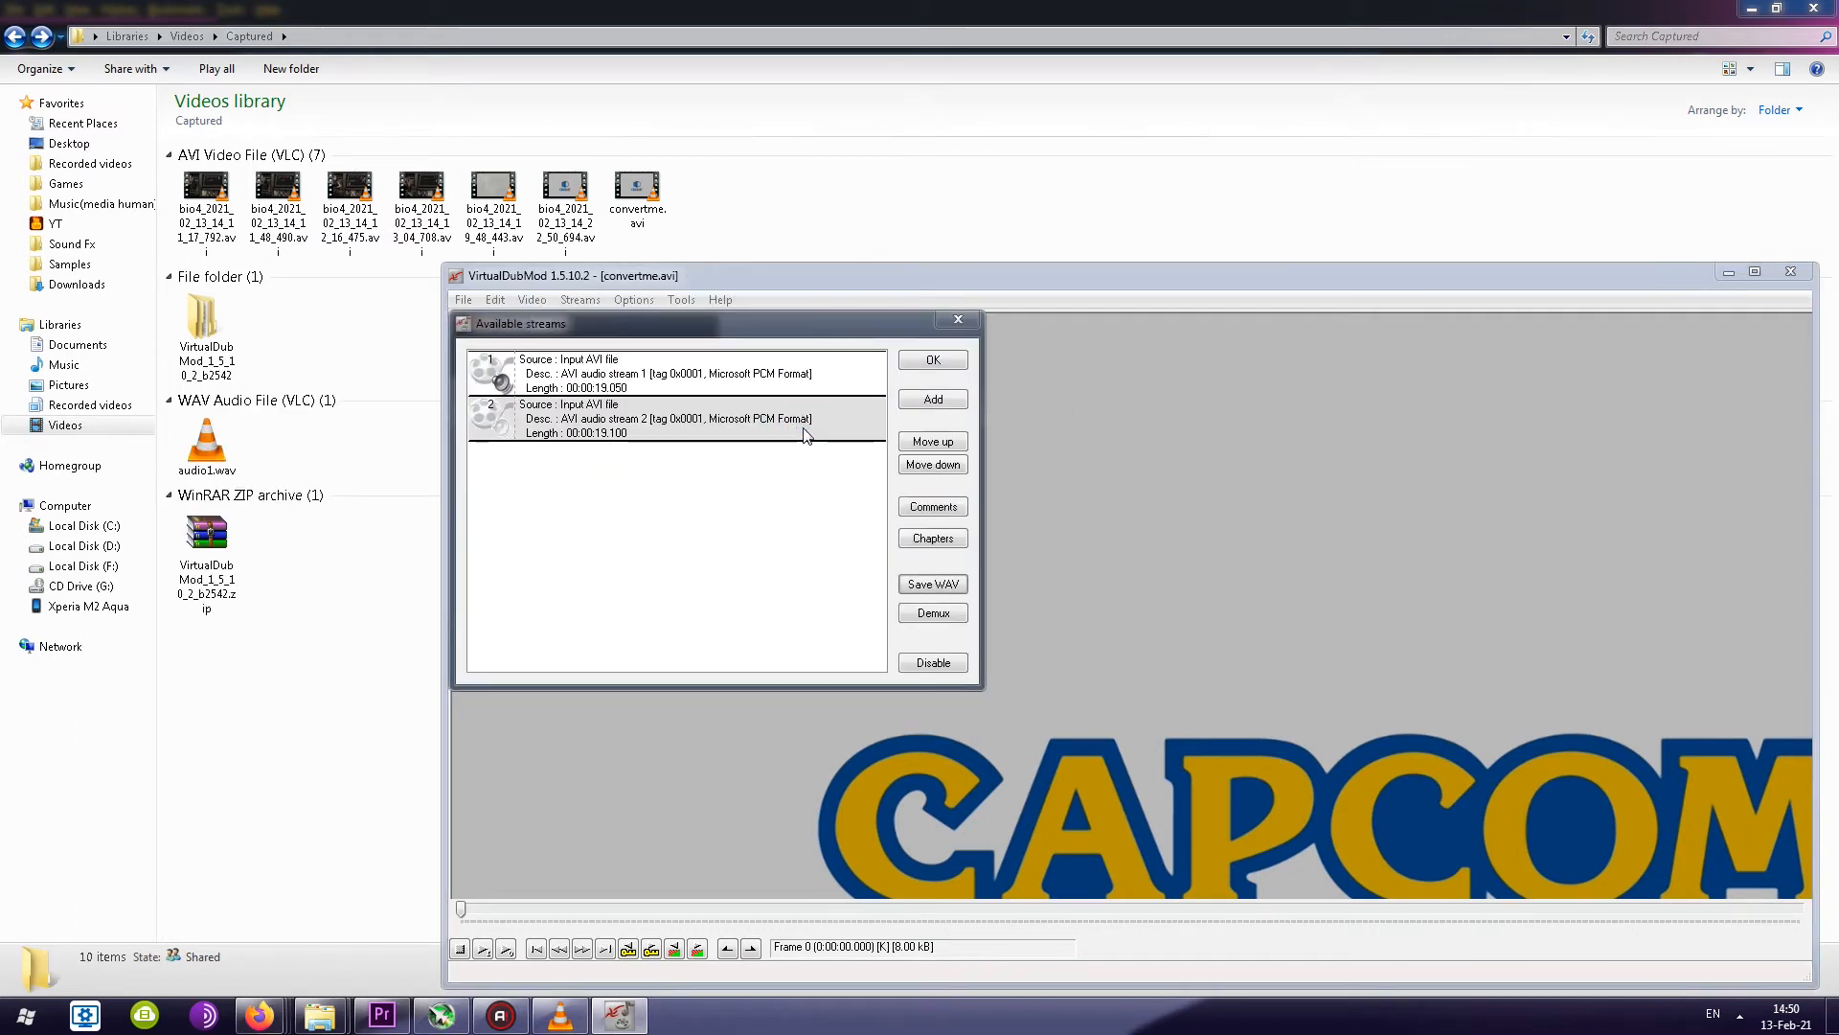
left_click(932, 583)
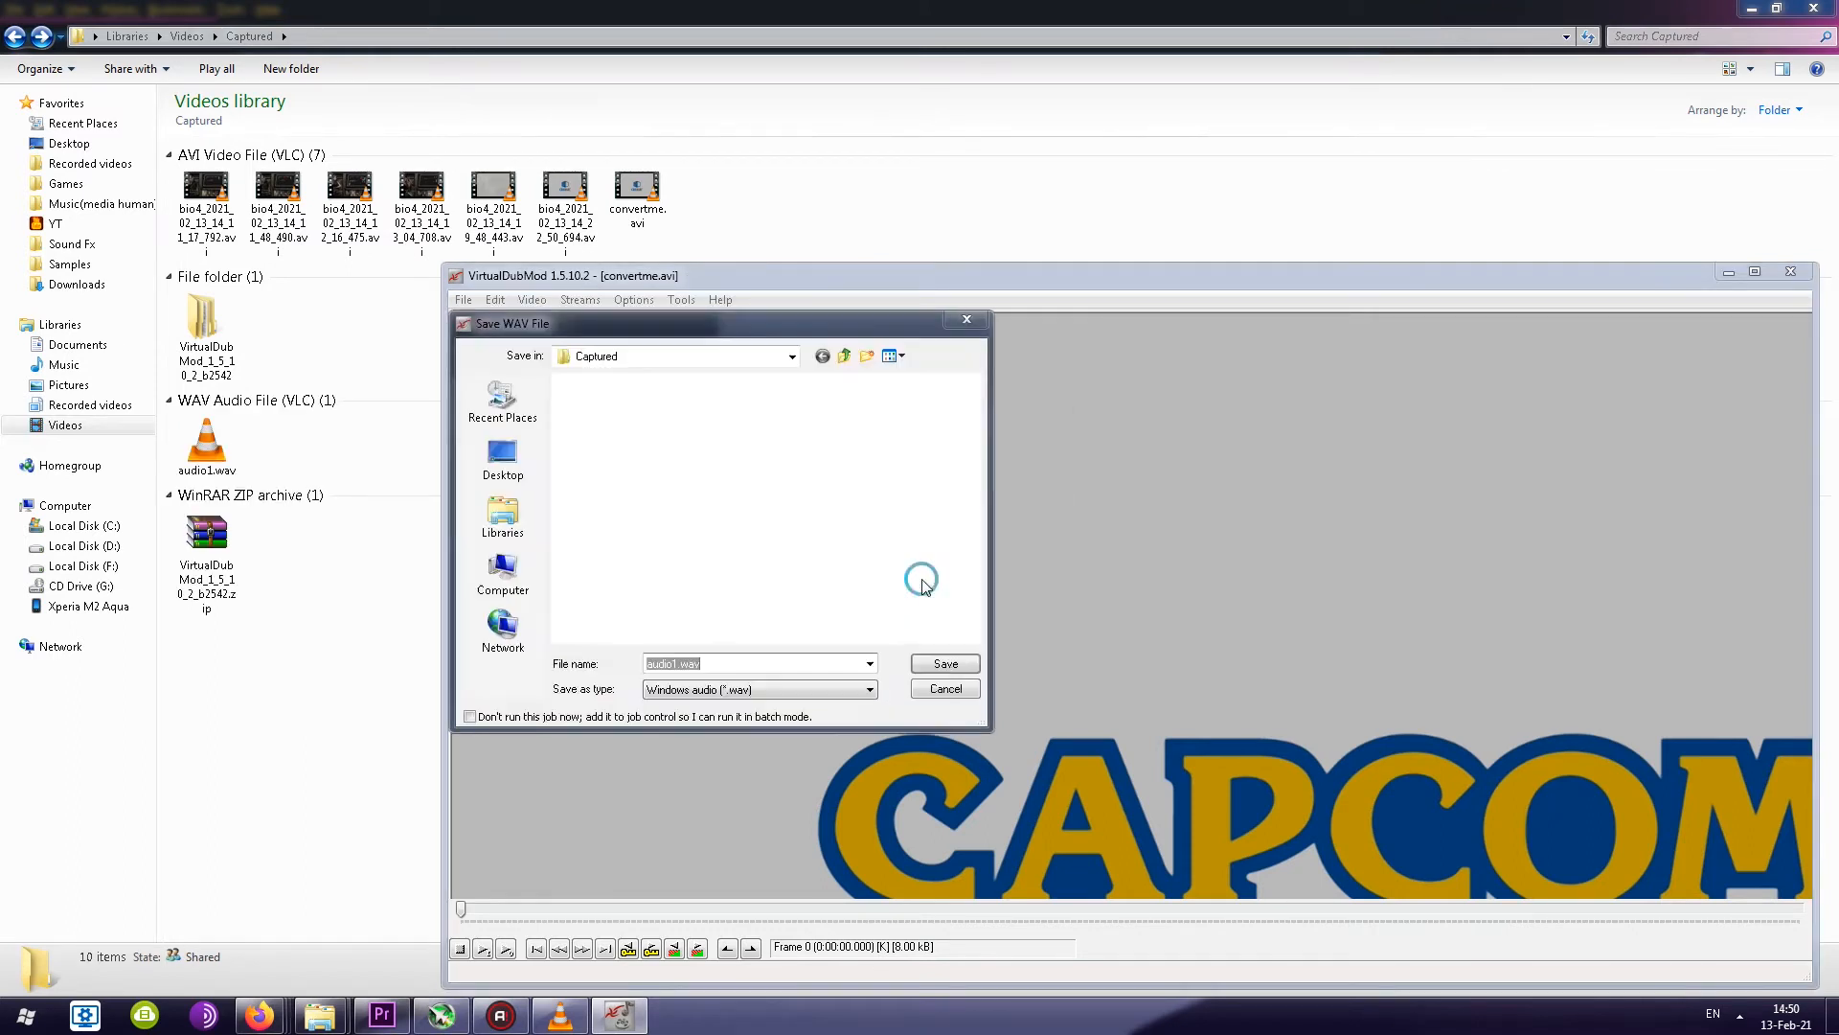
type("audio2")
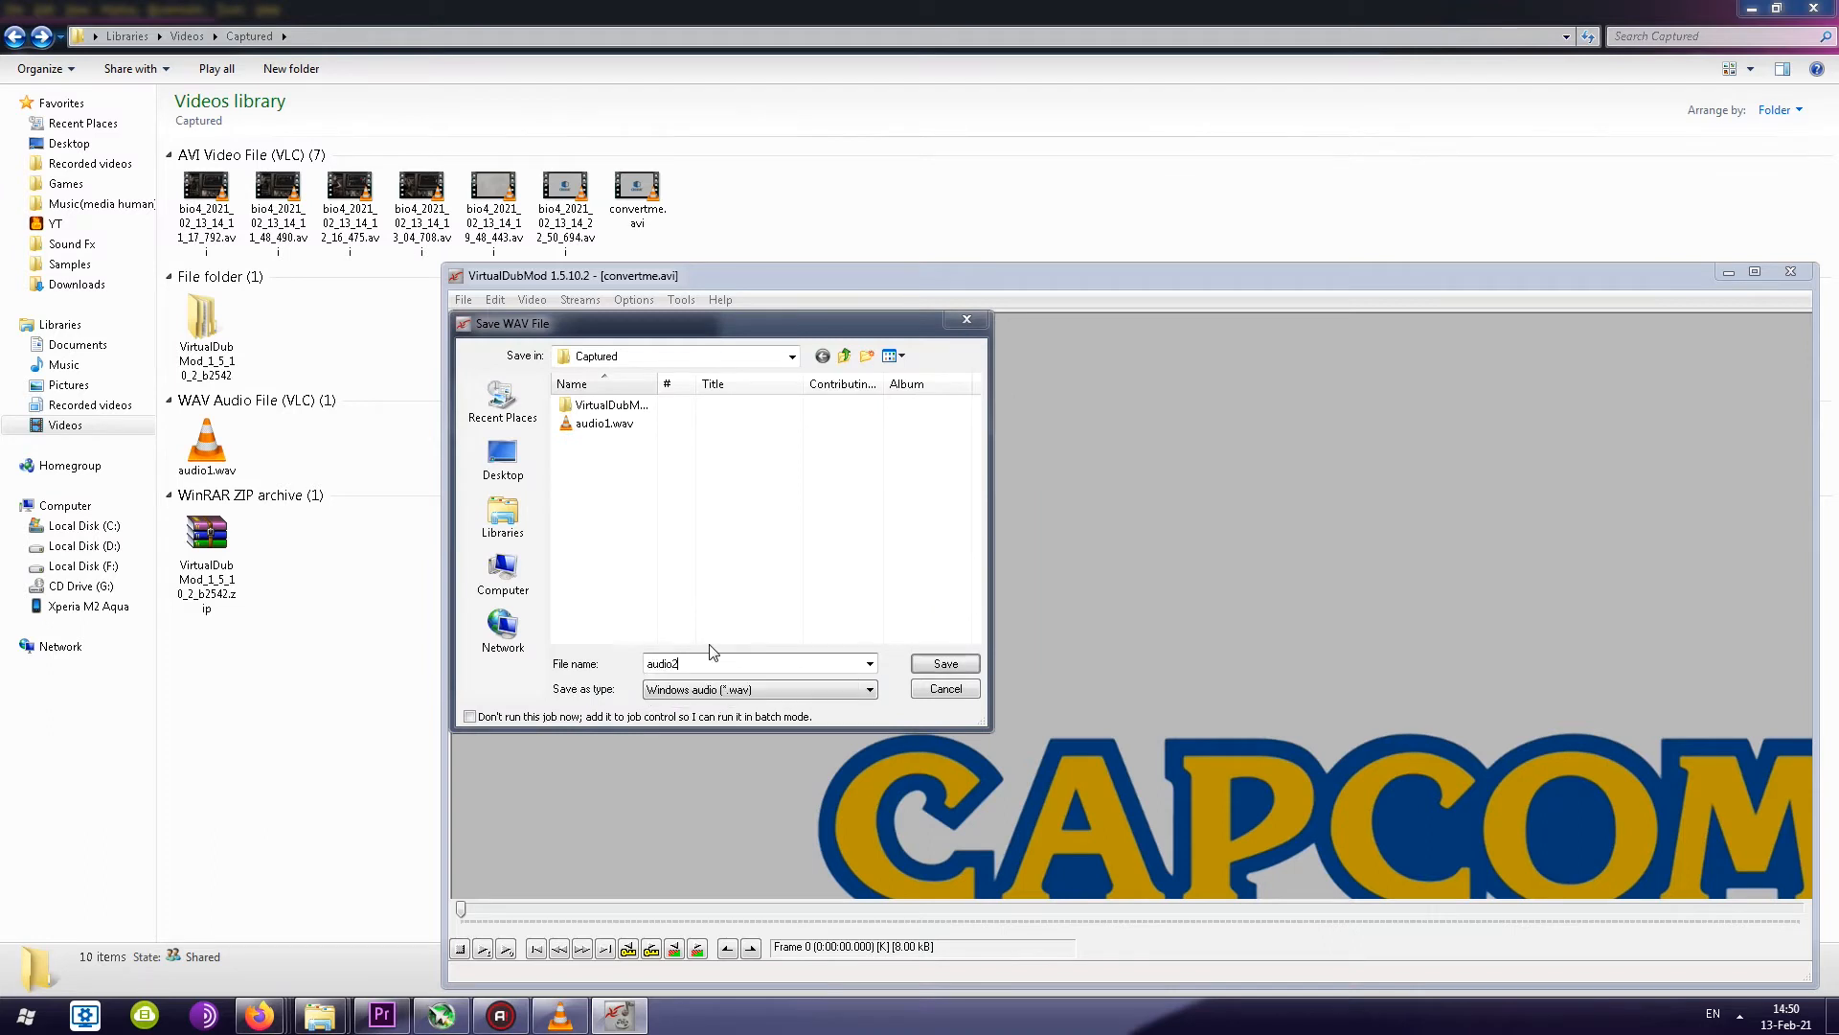
left_click(945, 662)
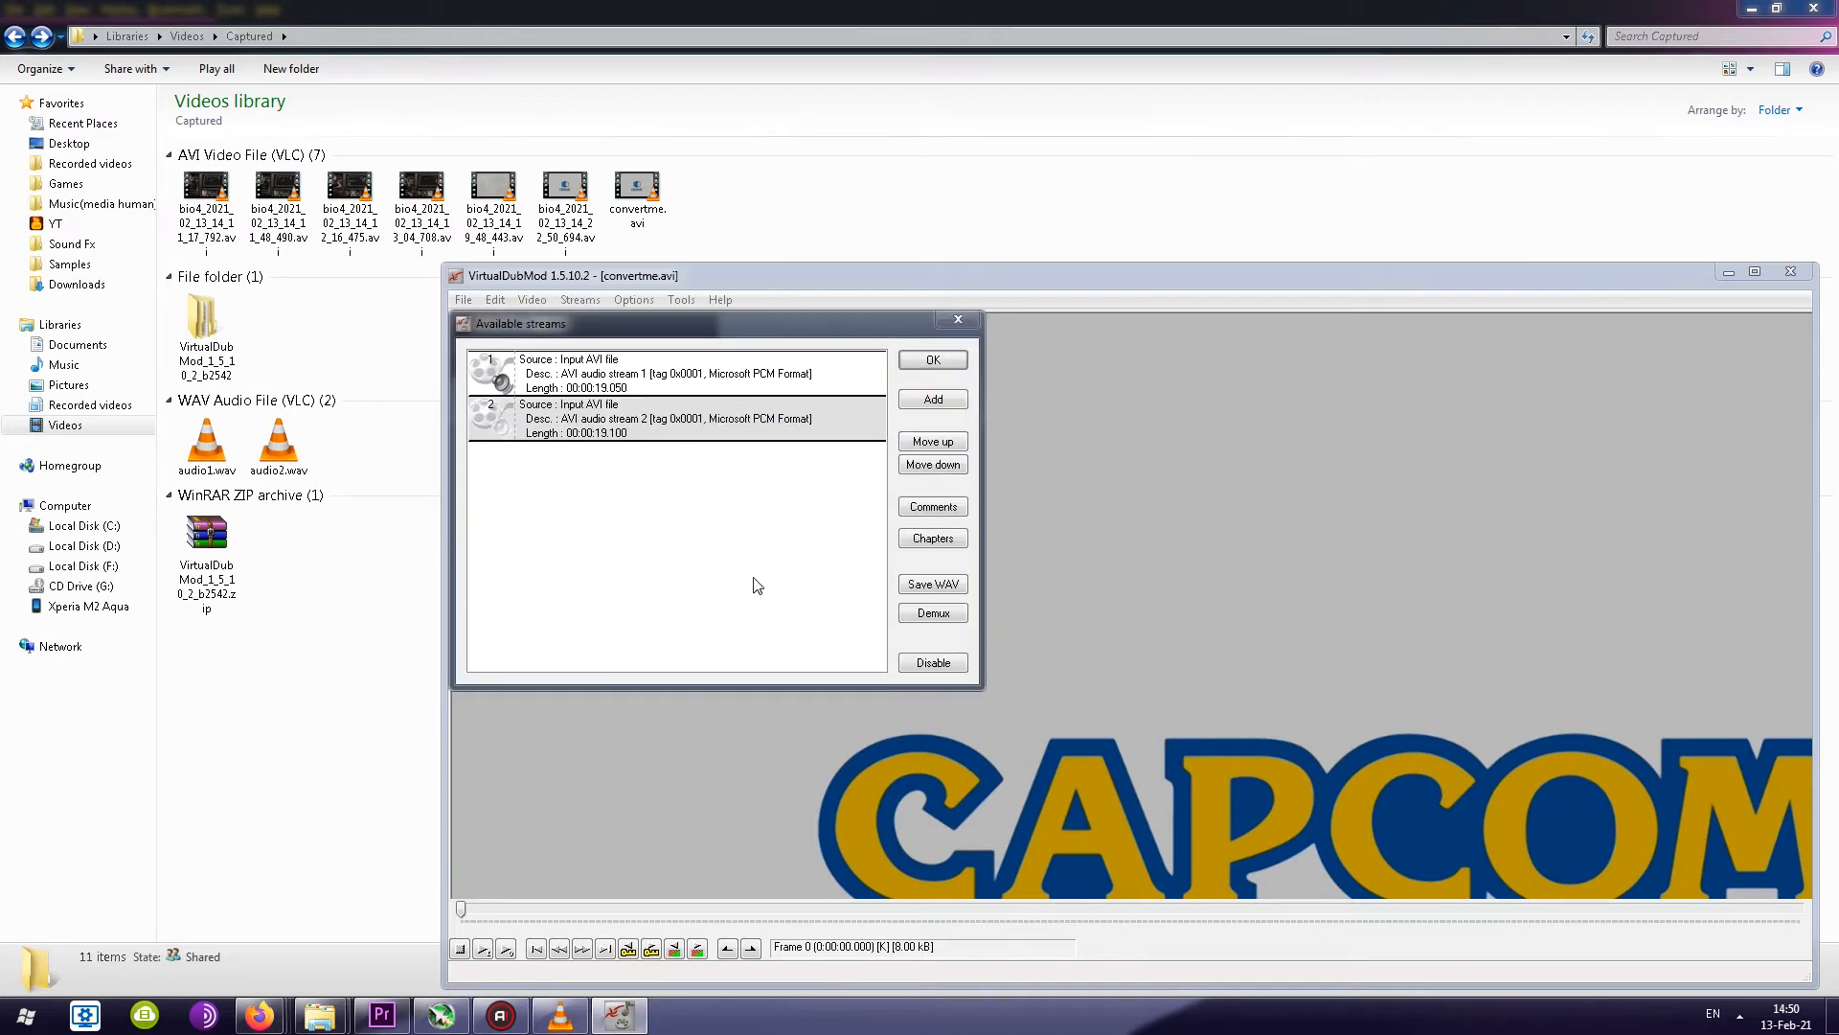
Bring convertme.avi, audio1.wav and audio2.wav into Premiere Pro and align the video and extracted audio at the sequence start
left_click(639, 216)
left_click_drag(643, 197, 383, 1005)
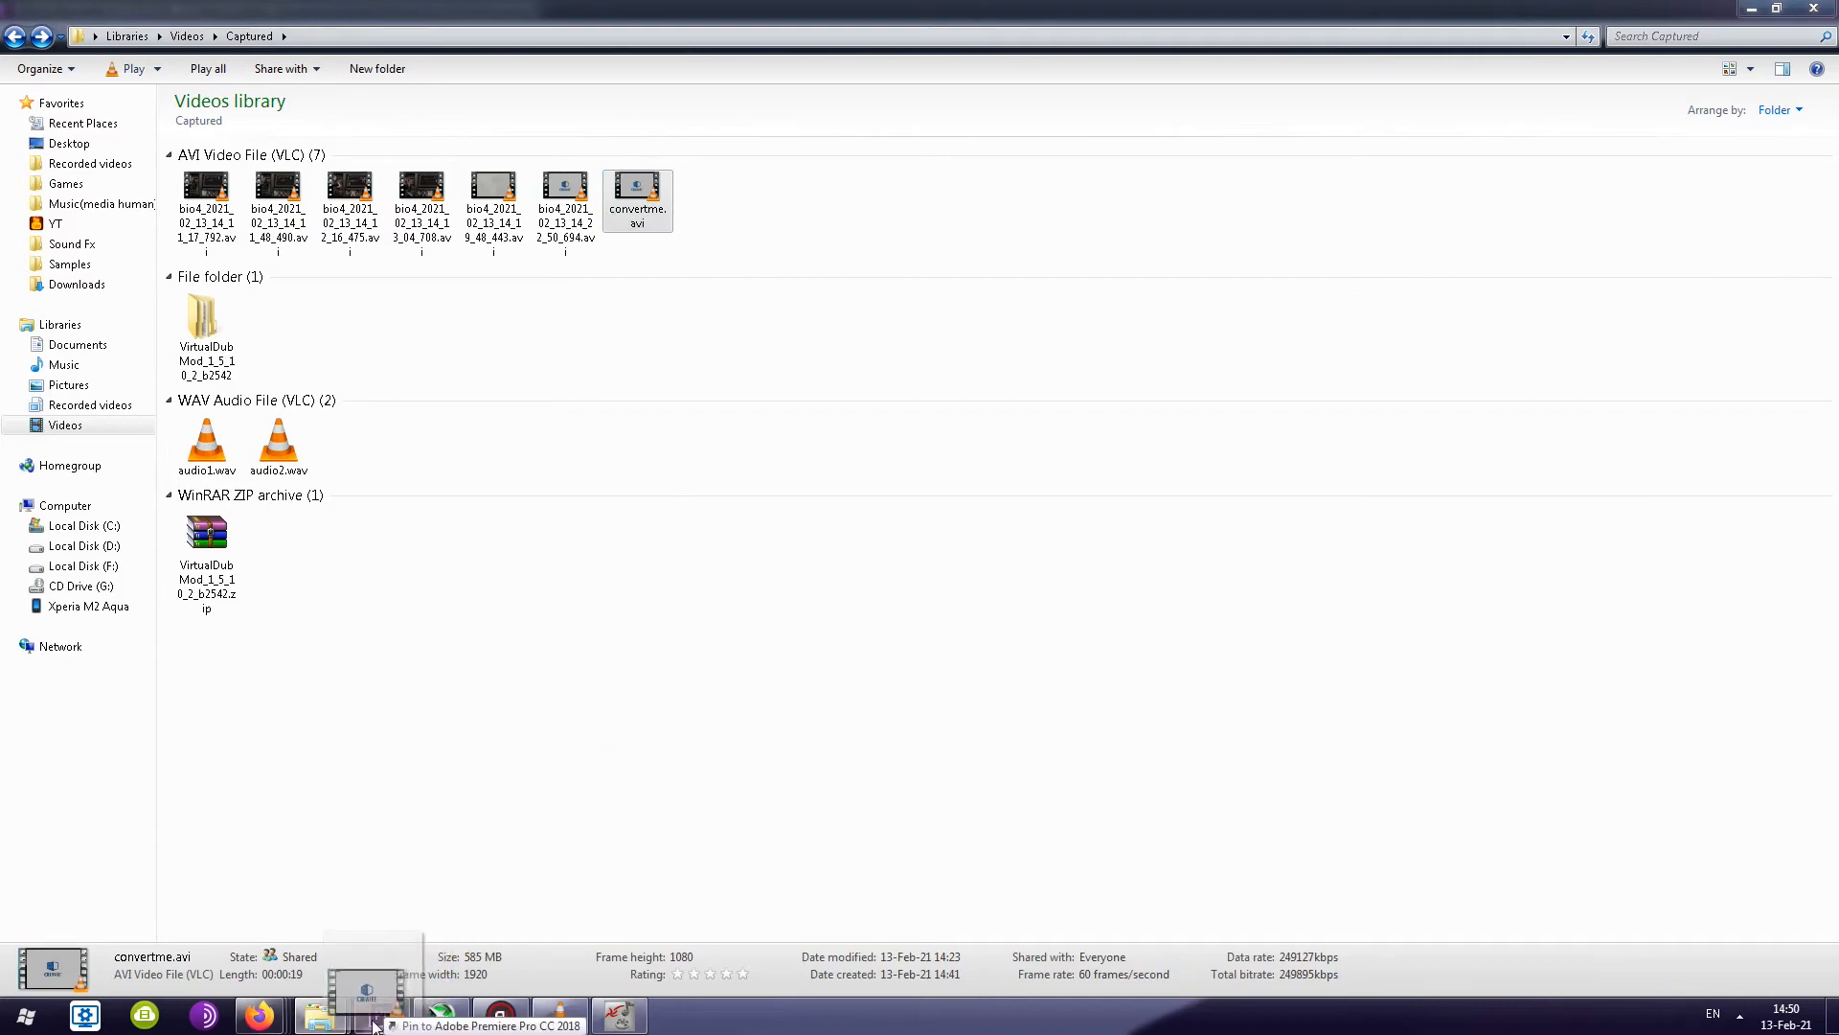
left_click_drag(393, 484, 347, 554)
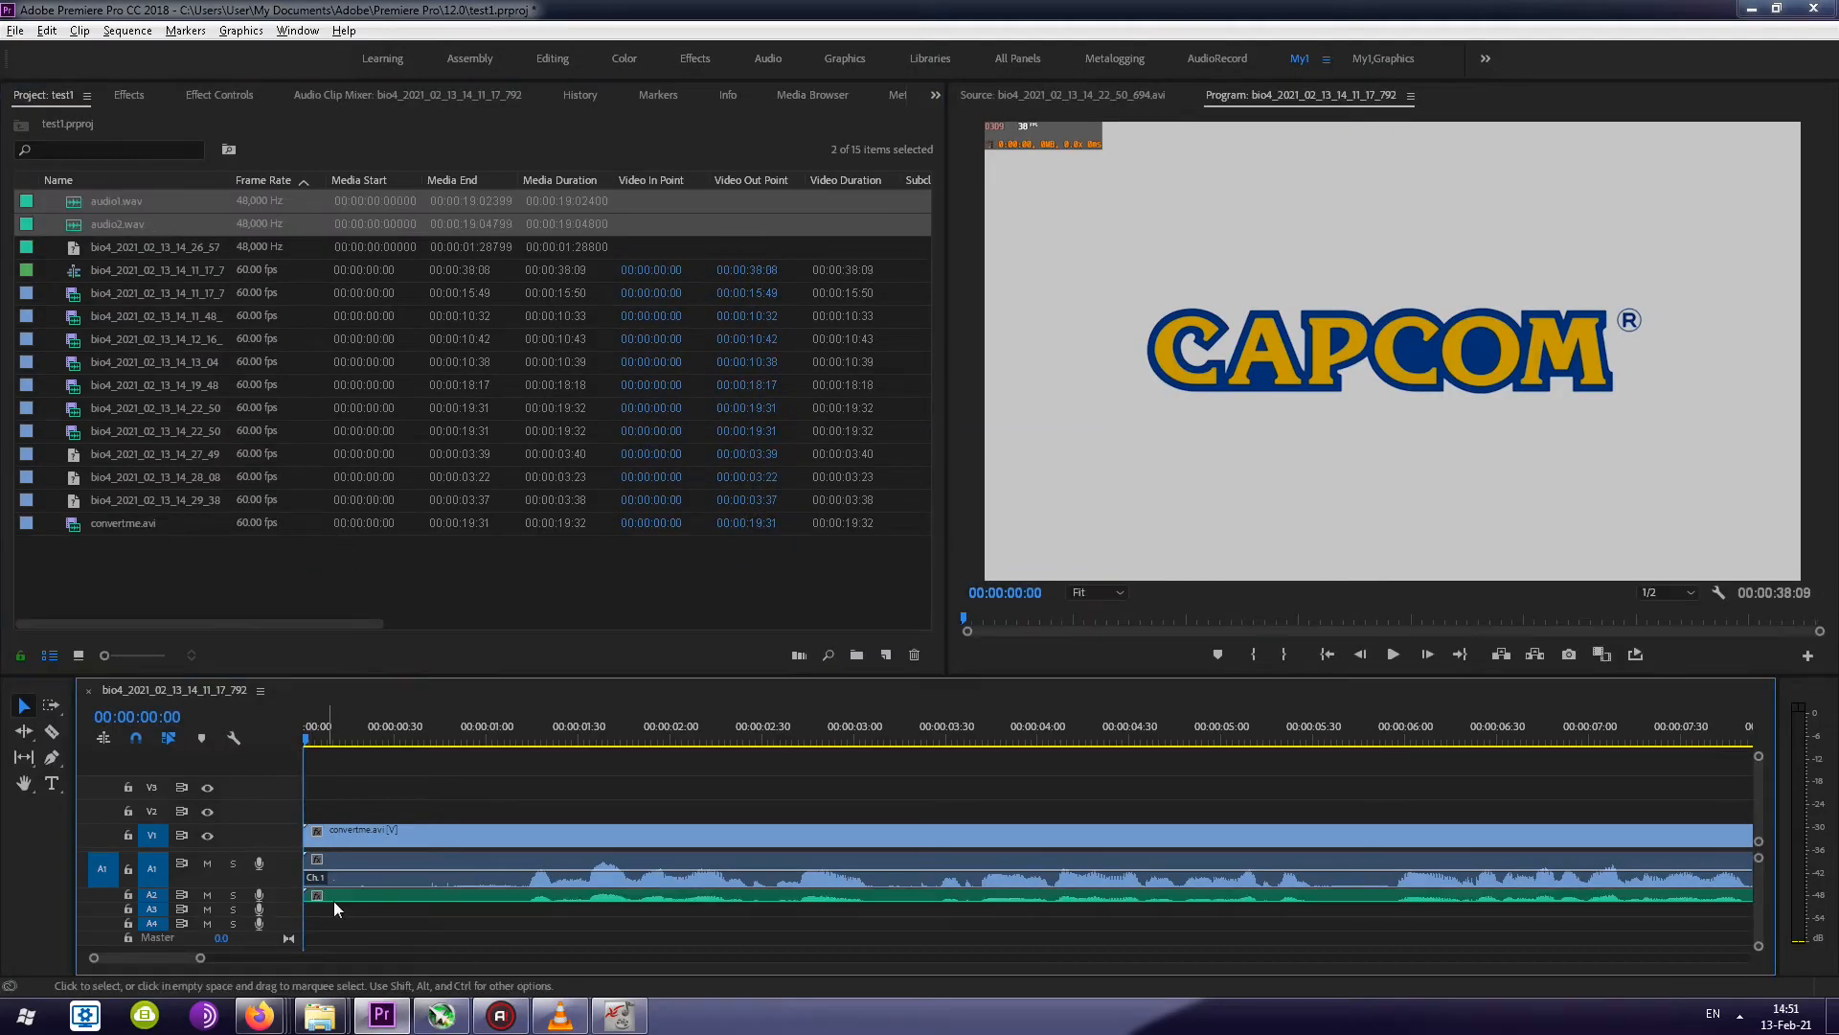
Play the sequence from 00:00:06:06 to check the audio against the video
left_click(551, 731)
left_click(556, 731)
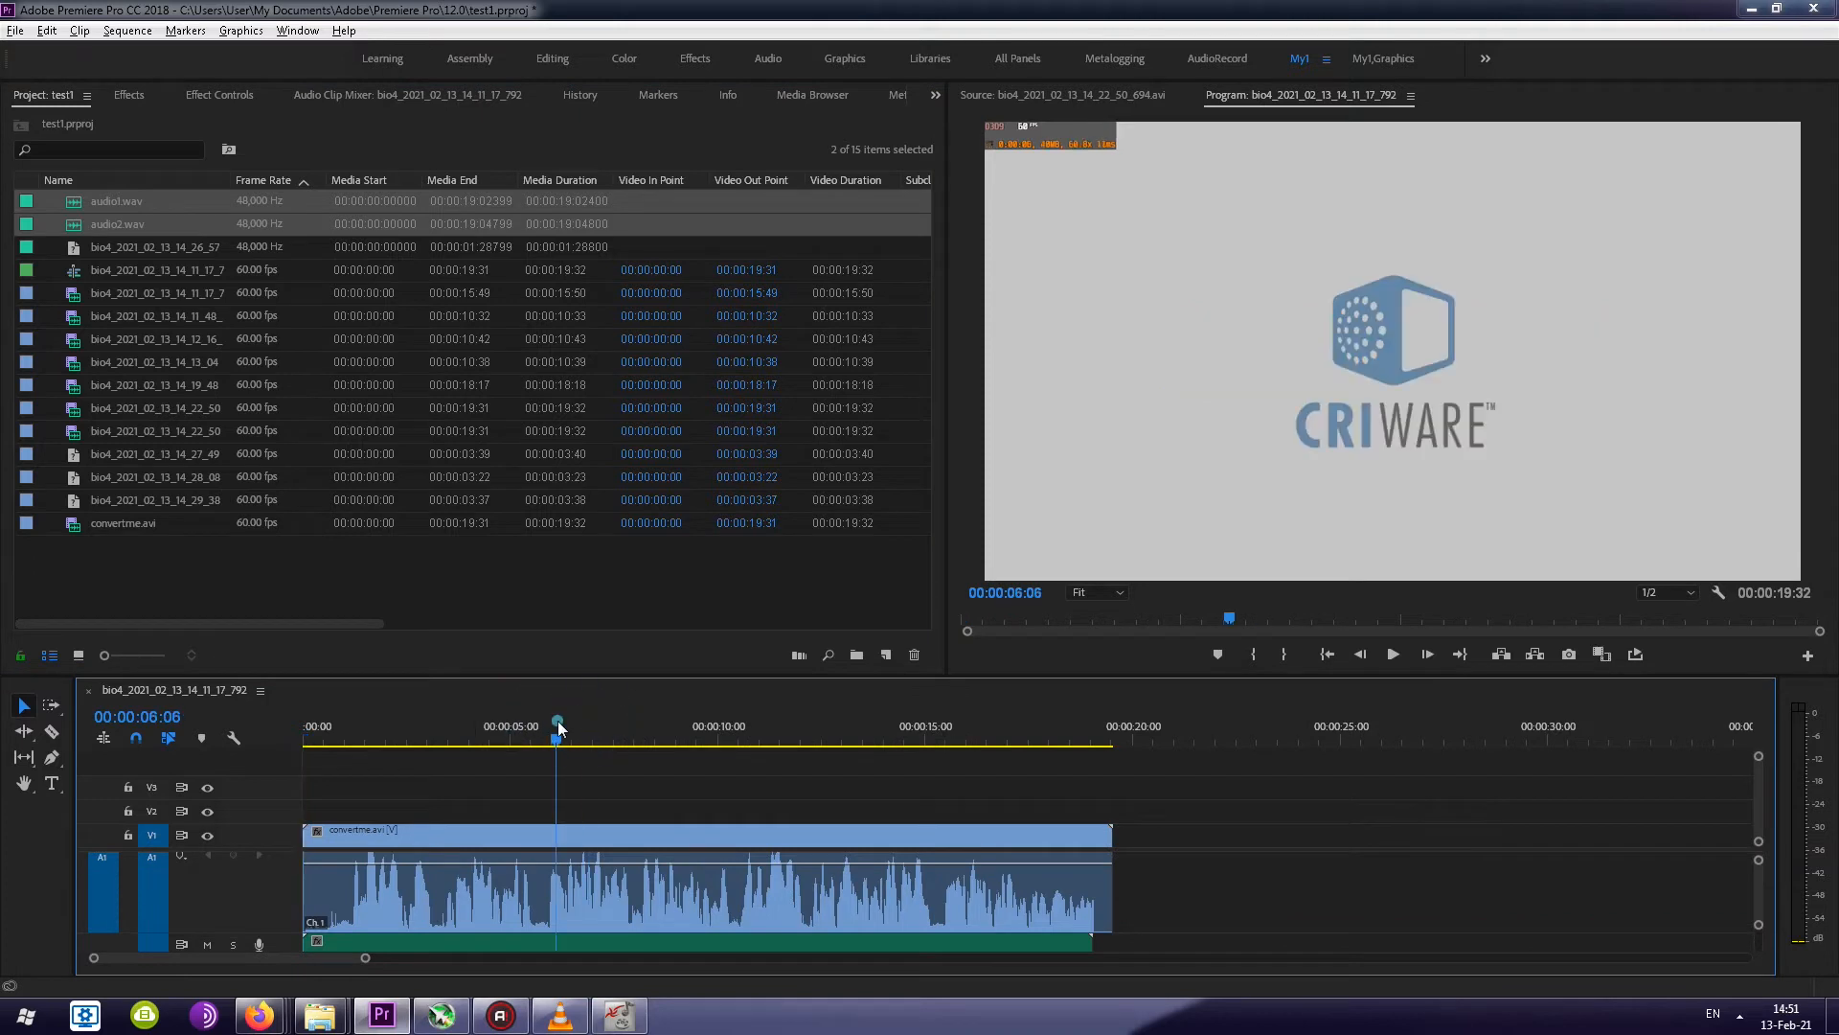
key("space")
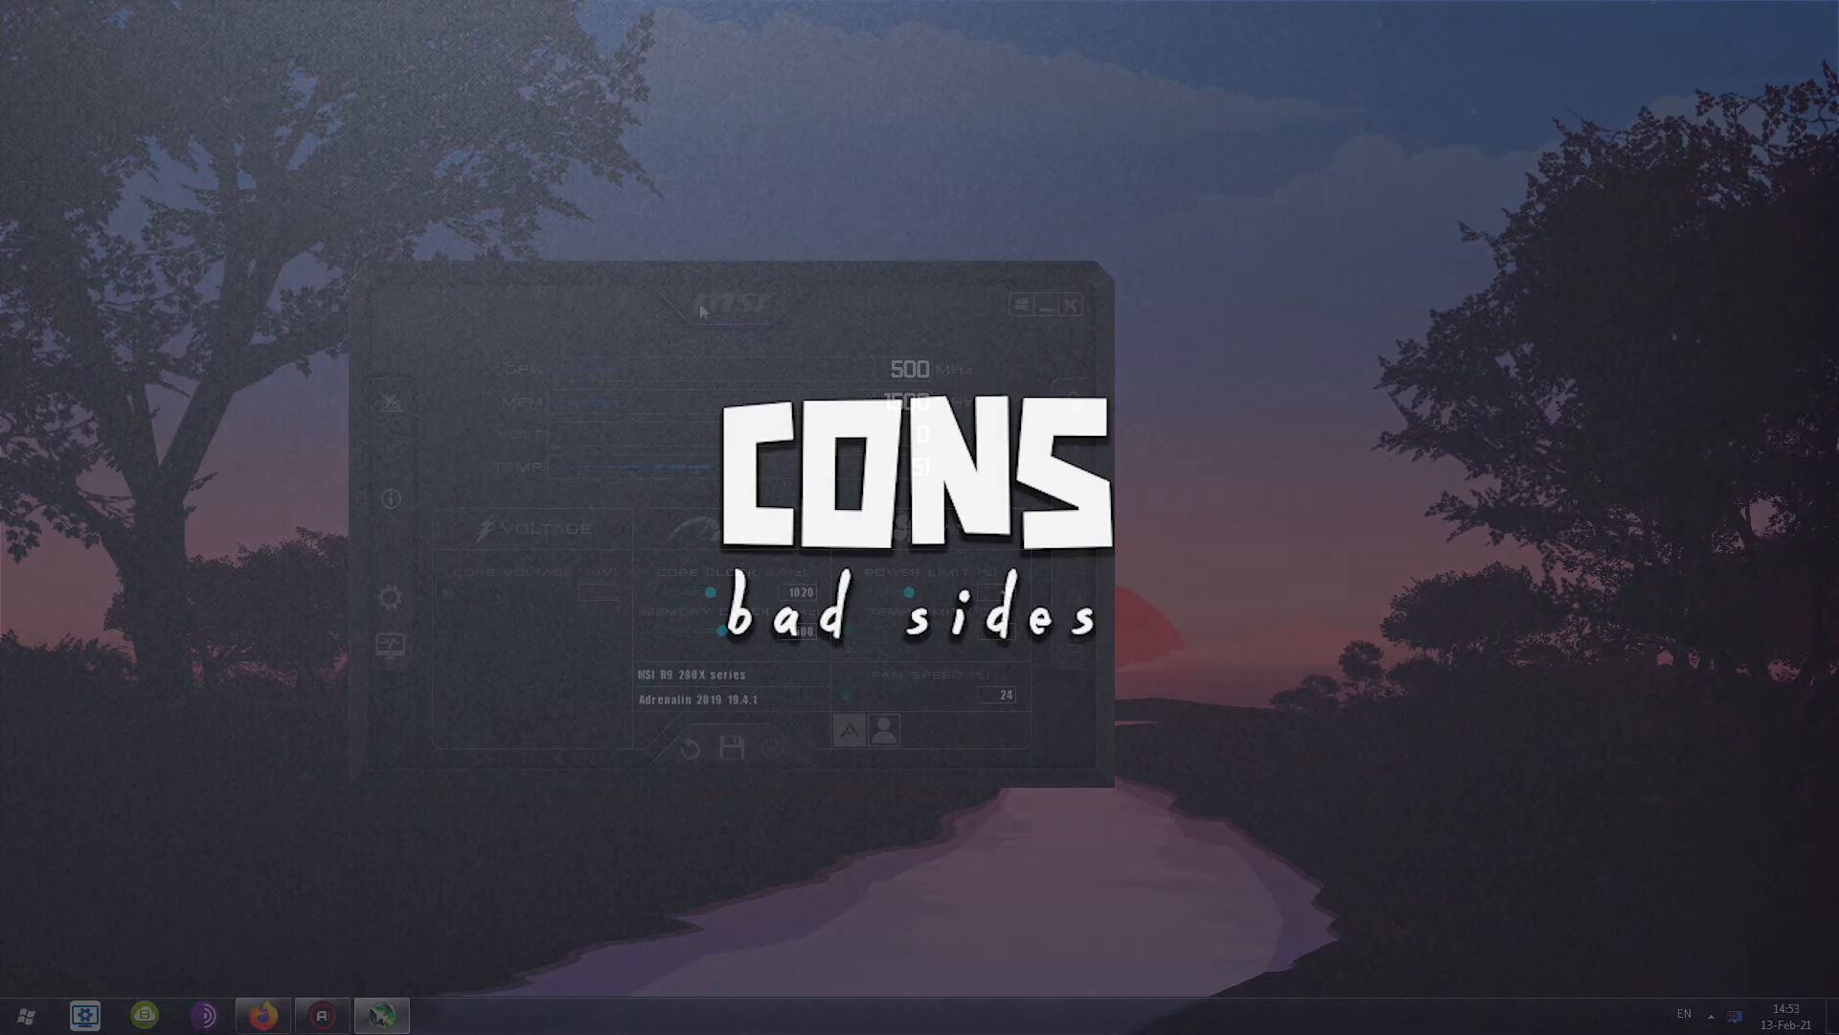
Switch to MSI Afterburner, open its video capture properties and set the video format to MJPG compression
left_click_drag(701, 311, 857, 262)
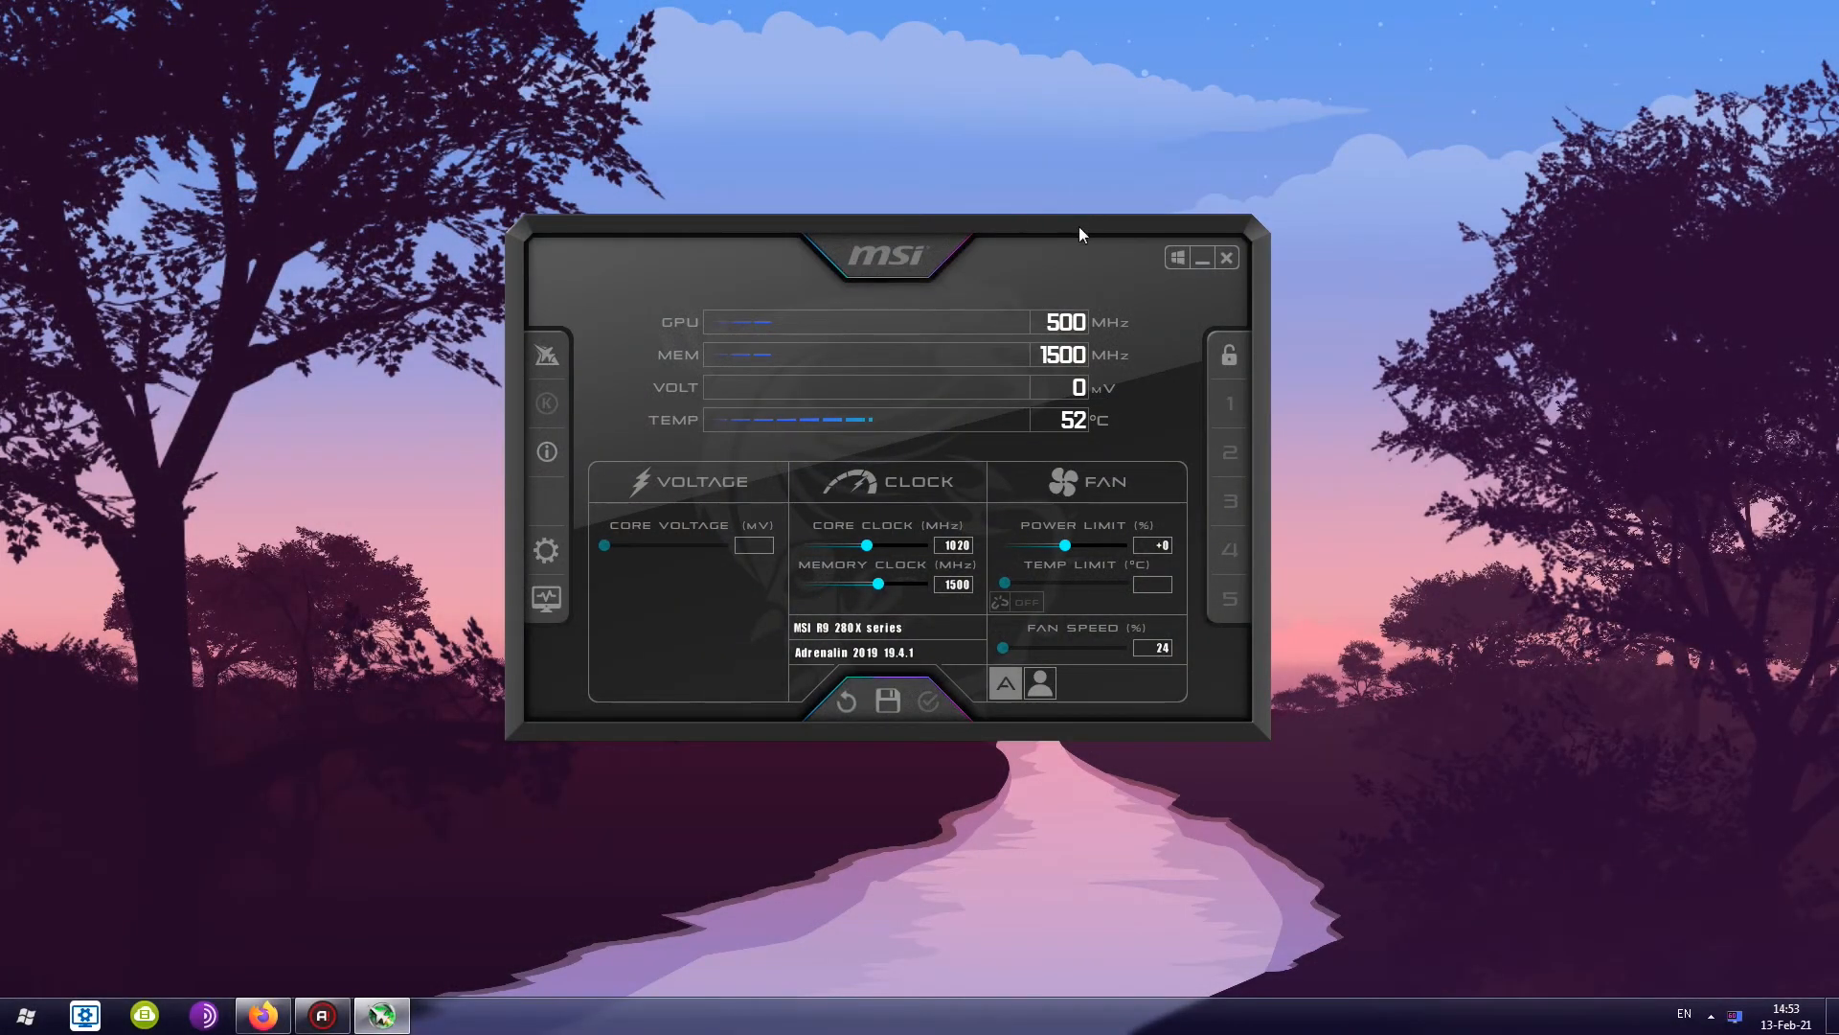
left_click_drag(643, 525, 623, 516)
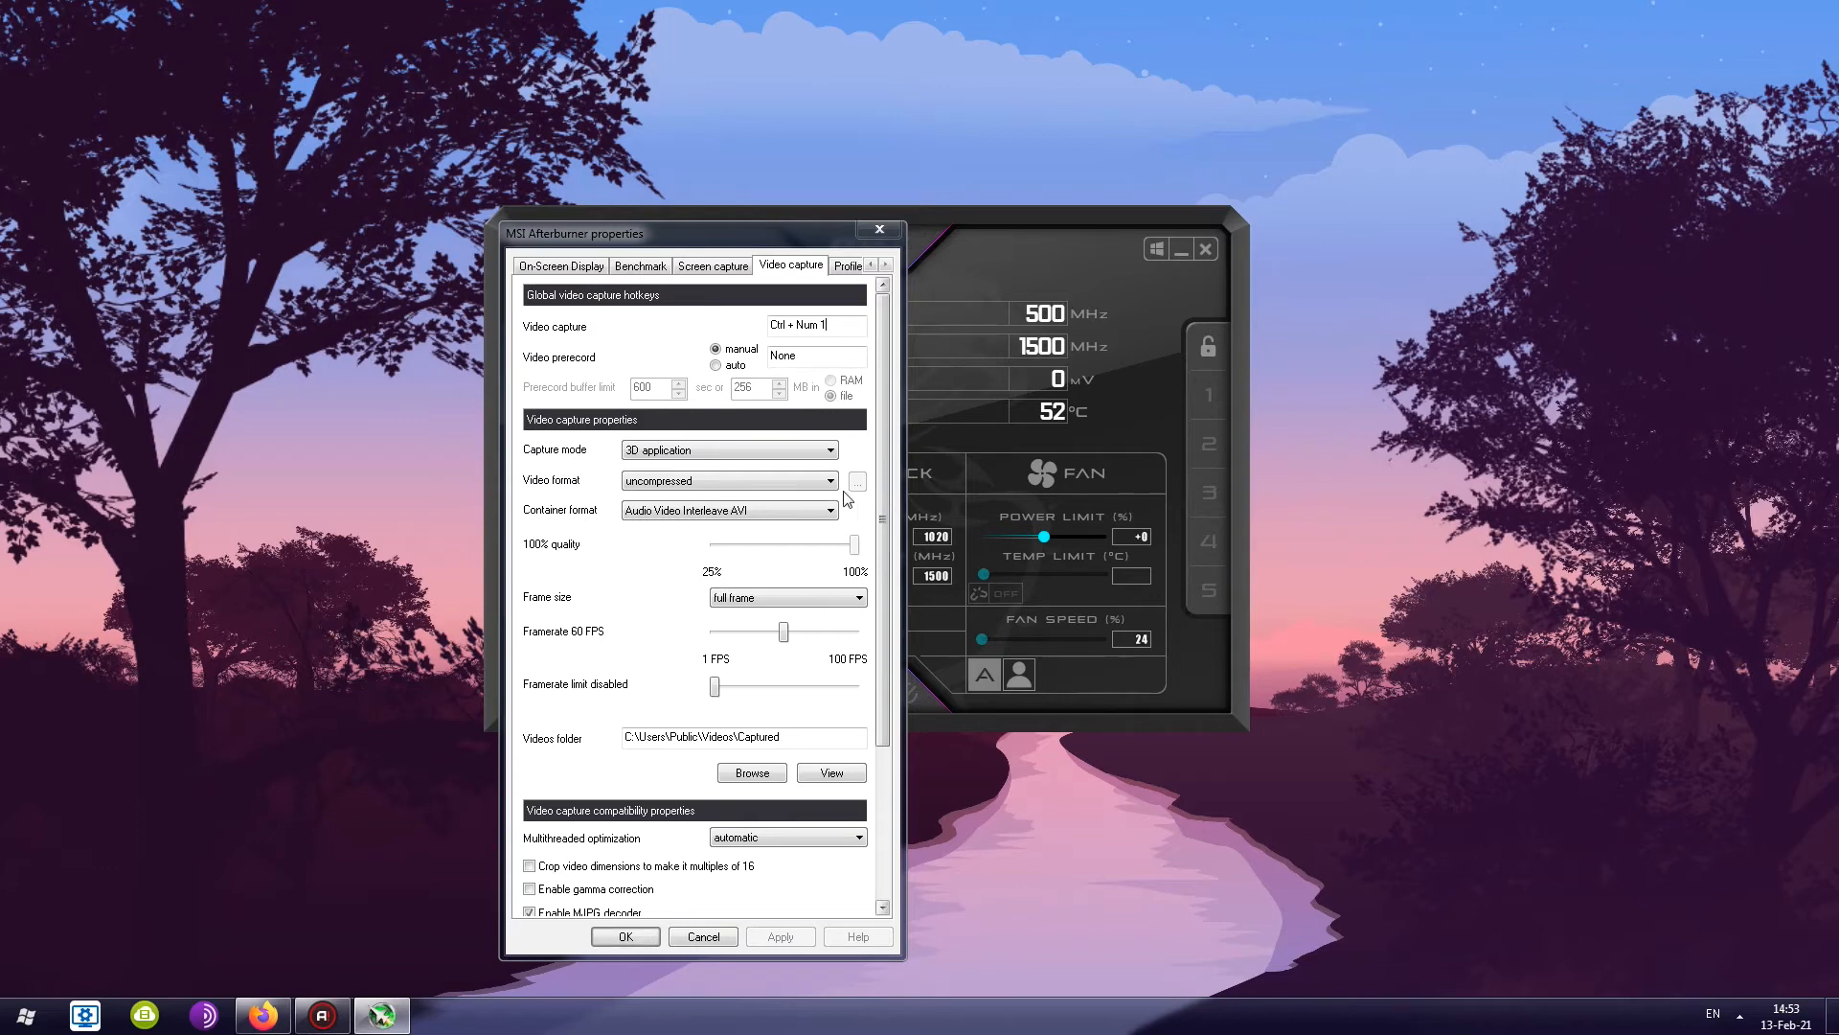
left_click(792, 483)
left_click(693, 529)
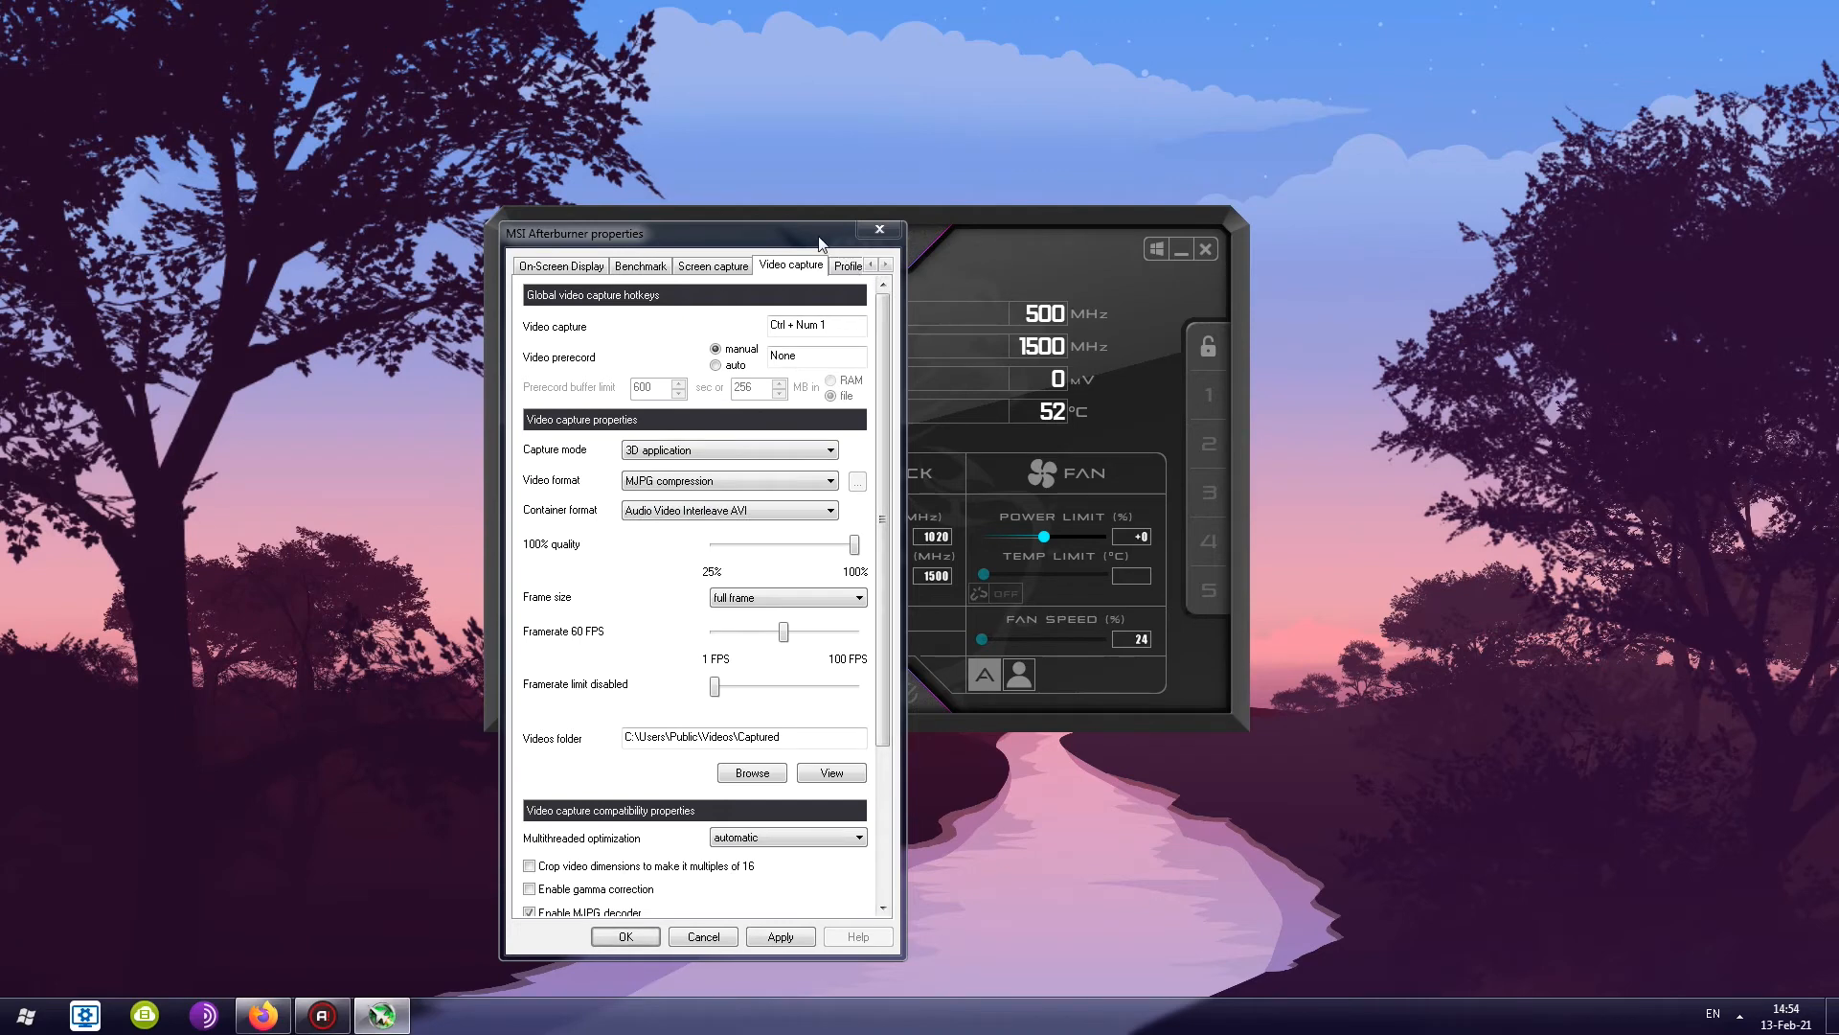
mouse_move(886, 383)
left_mouse_down()
mouse_move(892, 556)
mouse_move(881, 383)
left_mouse_up()
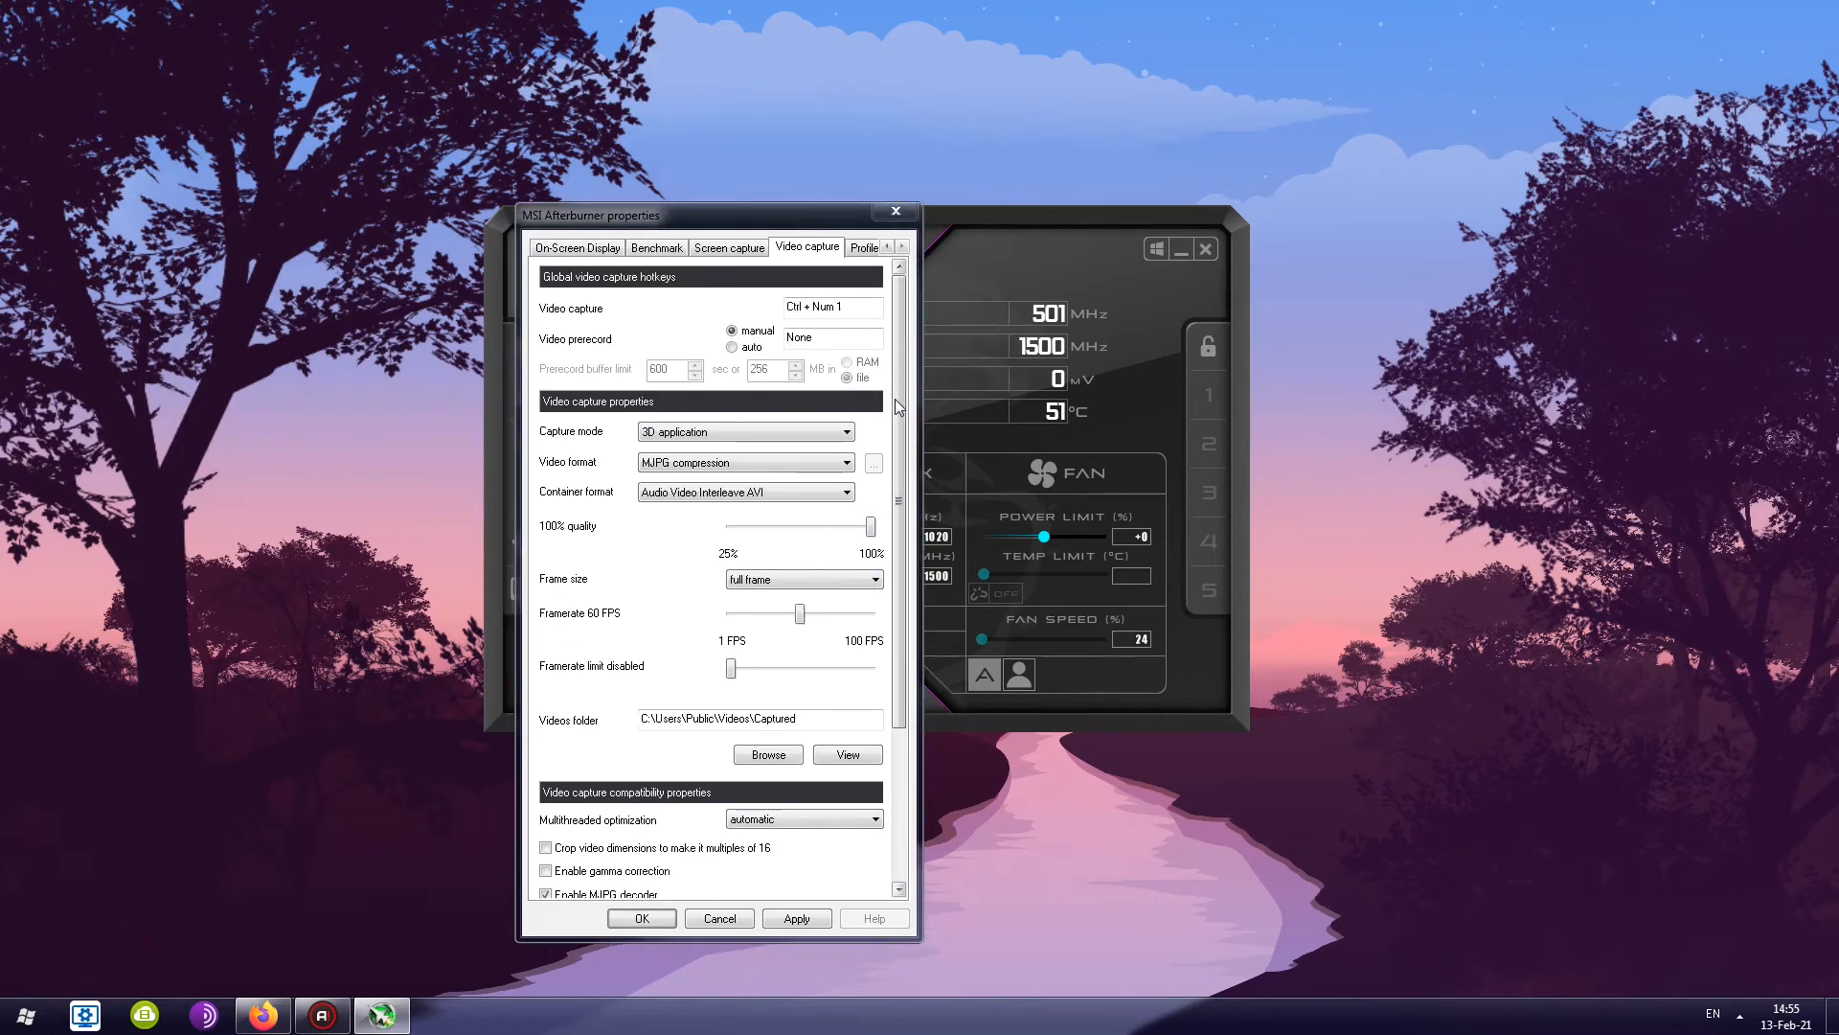
mouse_move(904, 409)
left_mouse_down()
mouse_move(879, 551)
mouse_move(897, 406)
left_mouse_up()
left_click_drag(904, 505, 908, 648)
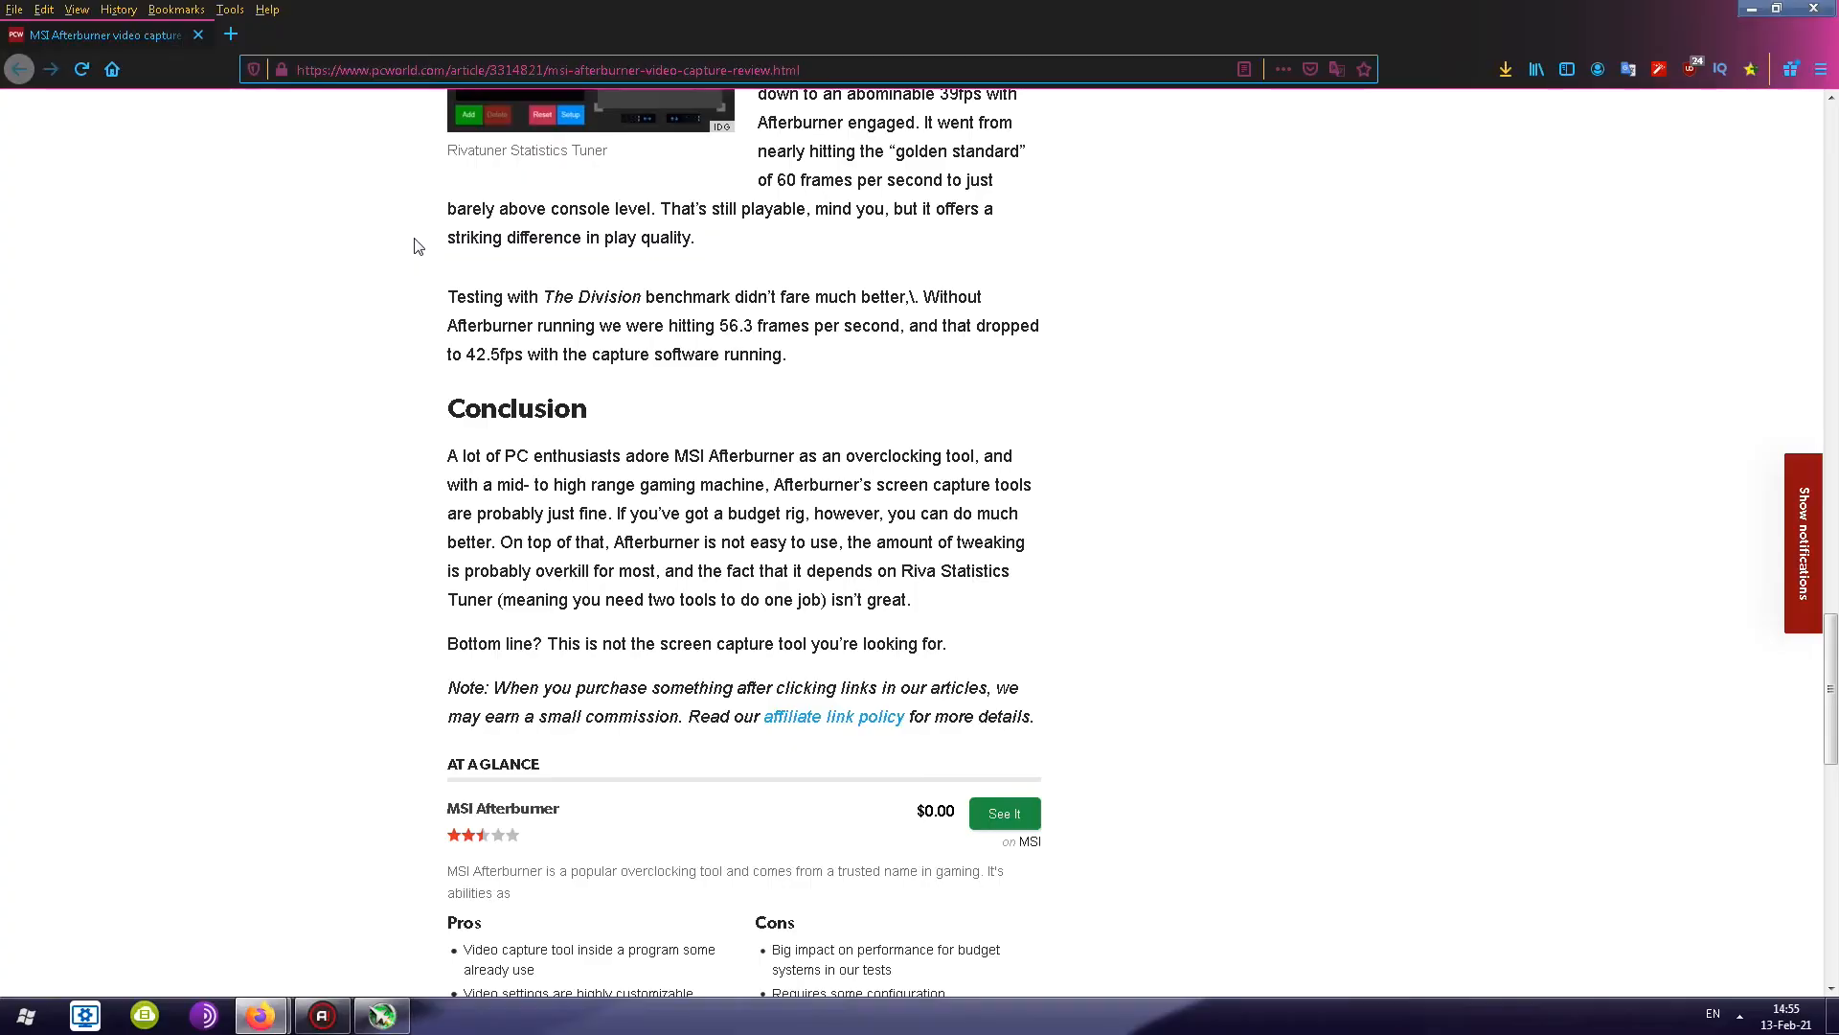
Read the conclusion, pros and cons, and performance section of PCWorld's MSI Afterburner video capture review in Firefox
scroll(548, 397, "down", 3)
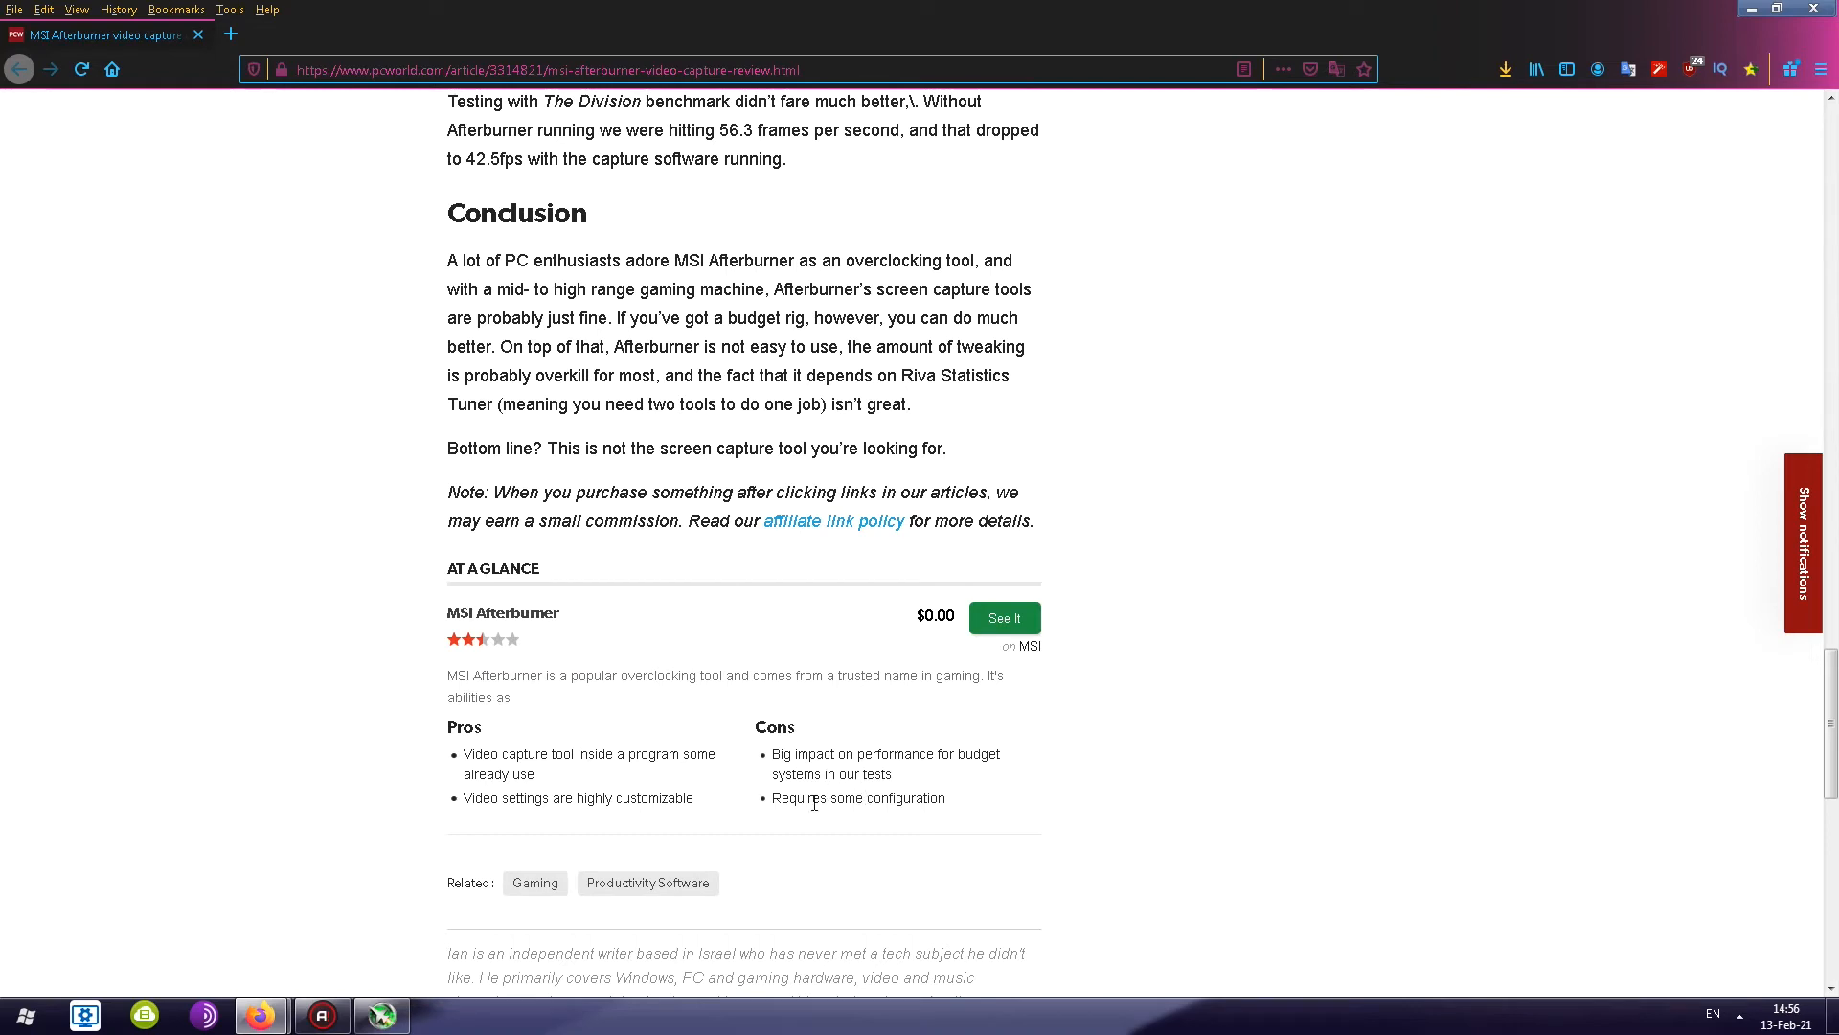
scroll(689, 613, "up", 3)
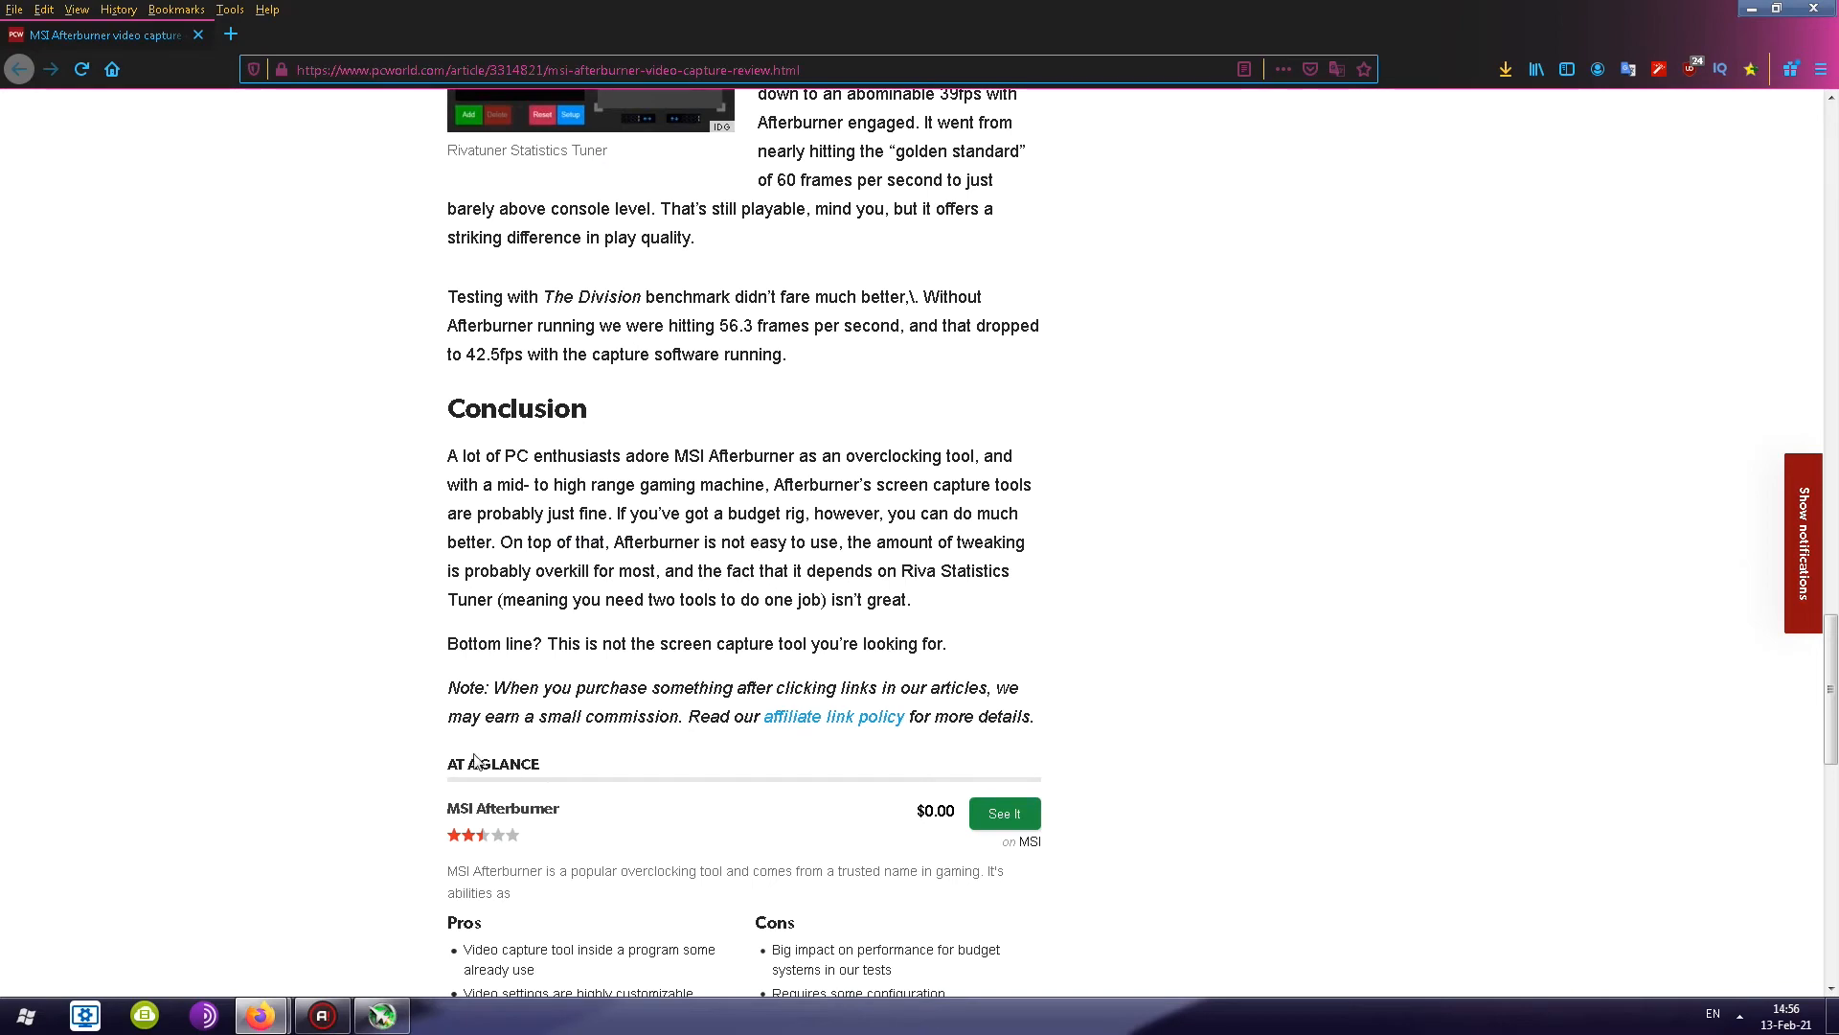
scroll(425, 708, "up", 3)
scroll(425, 708, "up", 20)
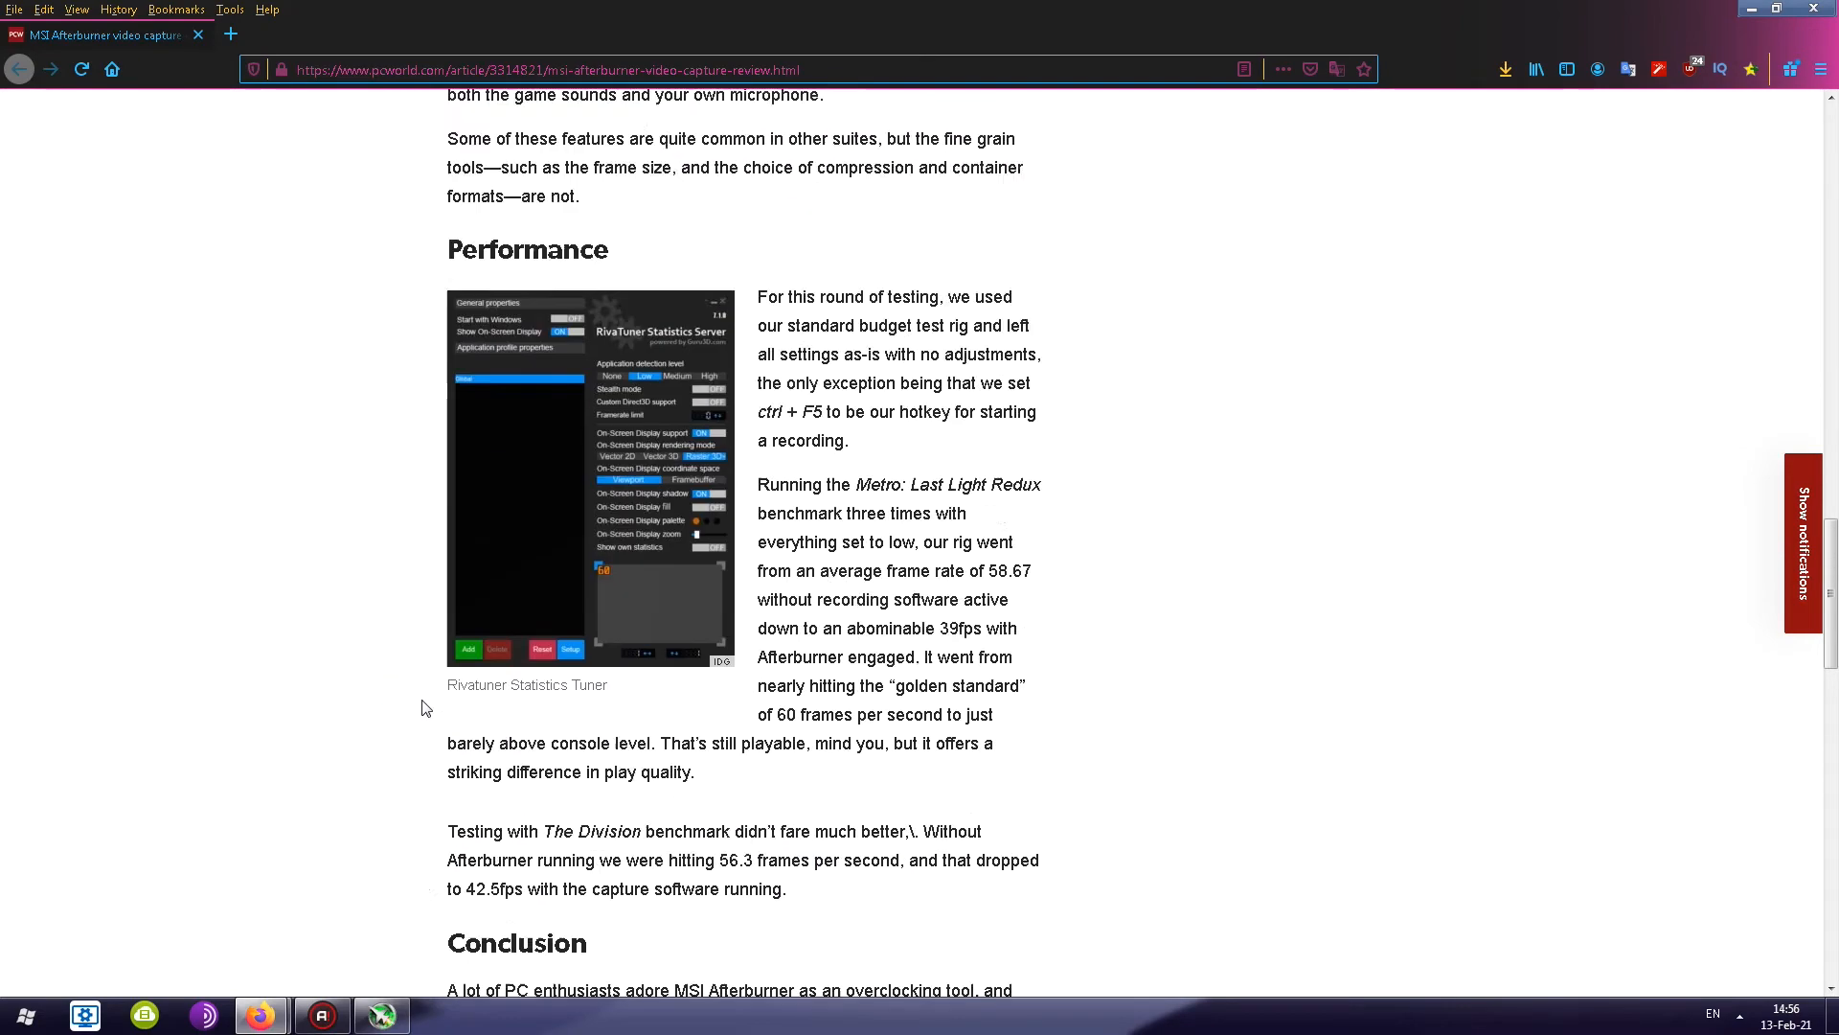
scroll(422, 707, "up", 4)
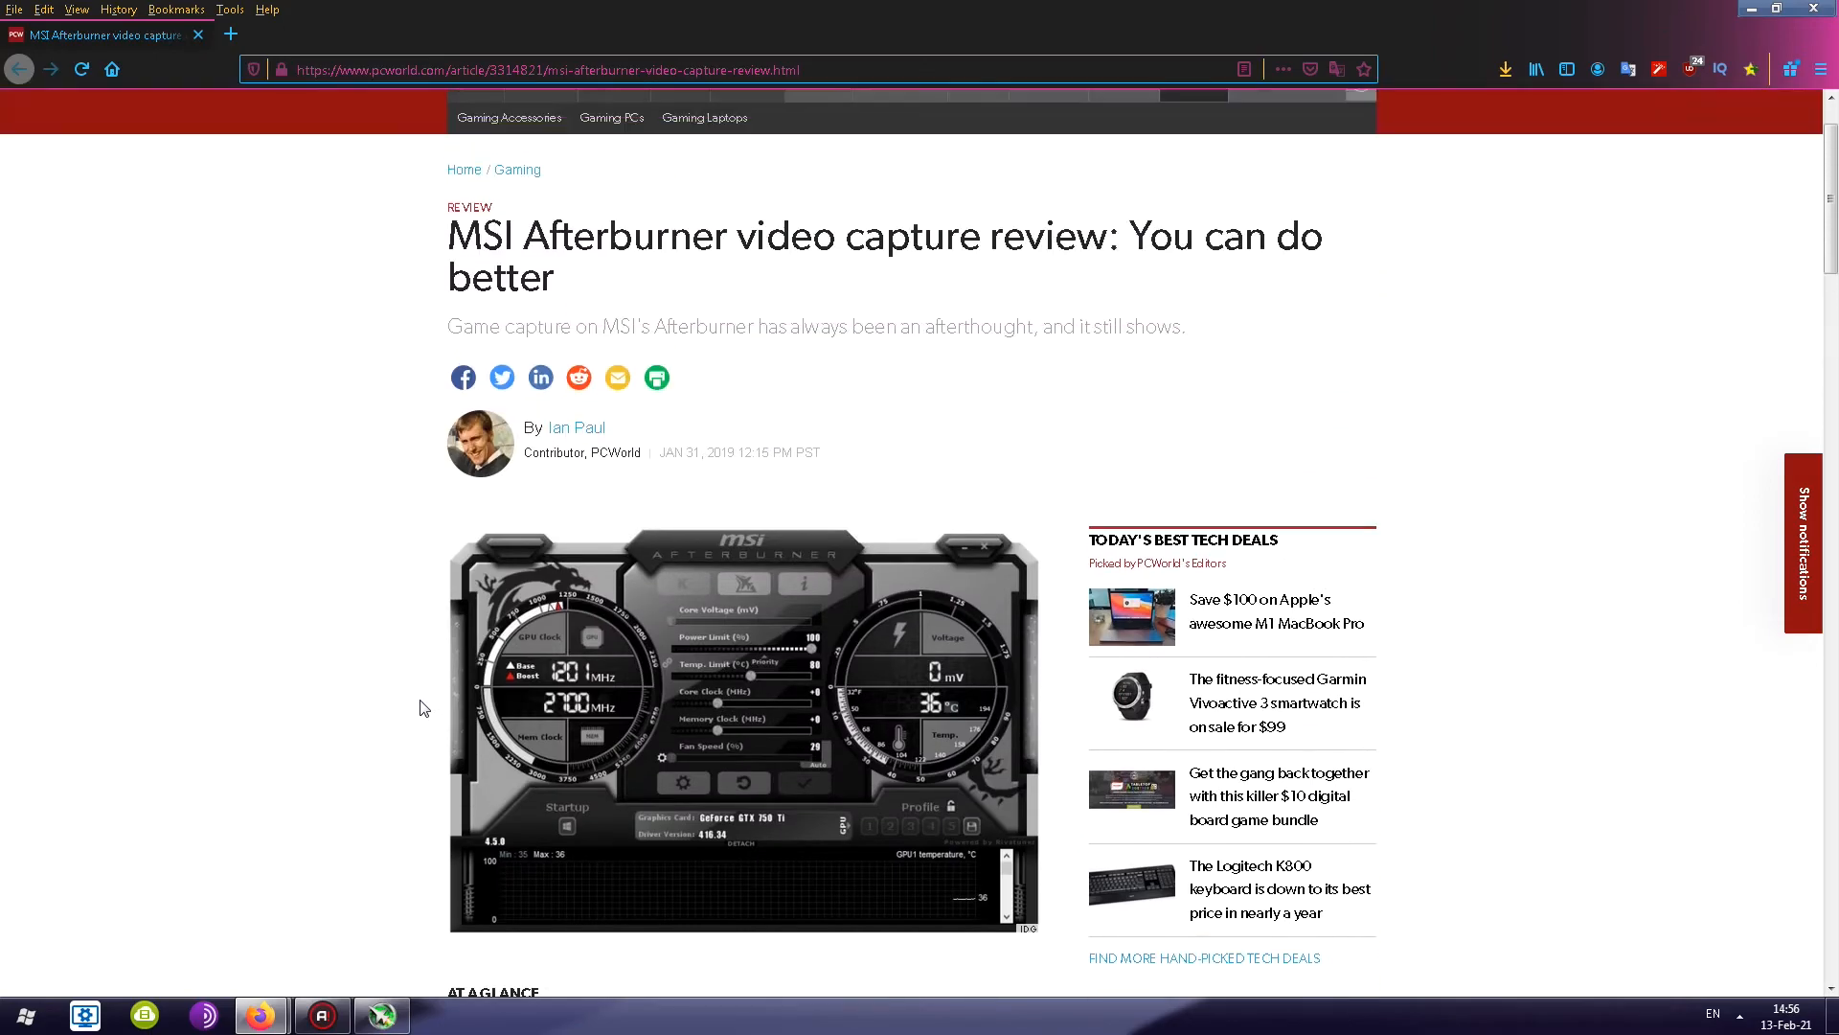
scroll(411, 690, "down", 6)
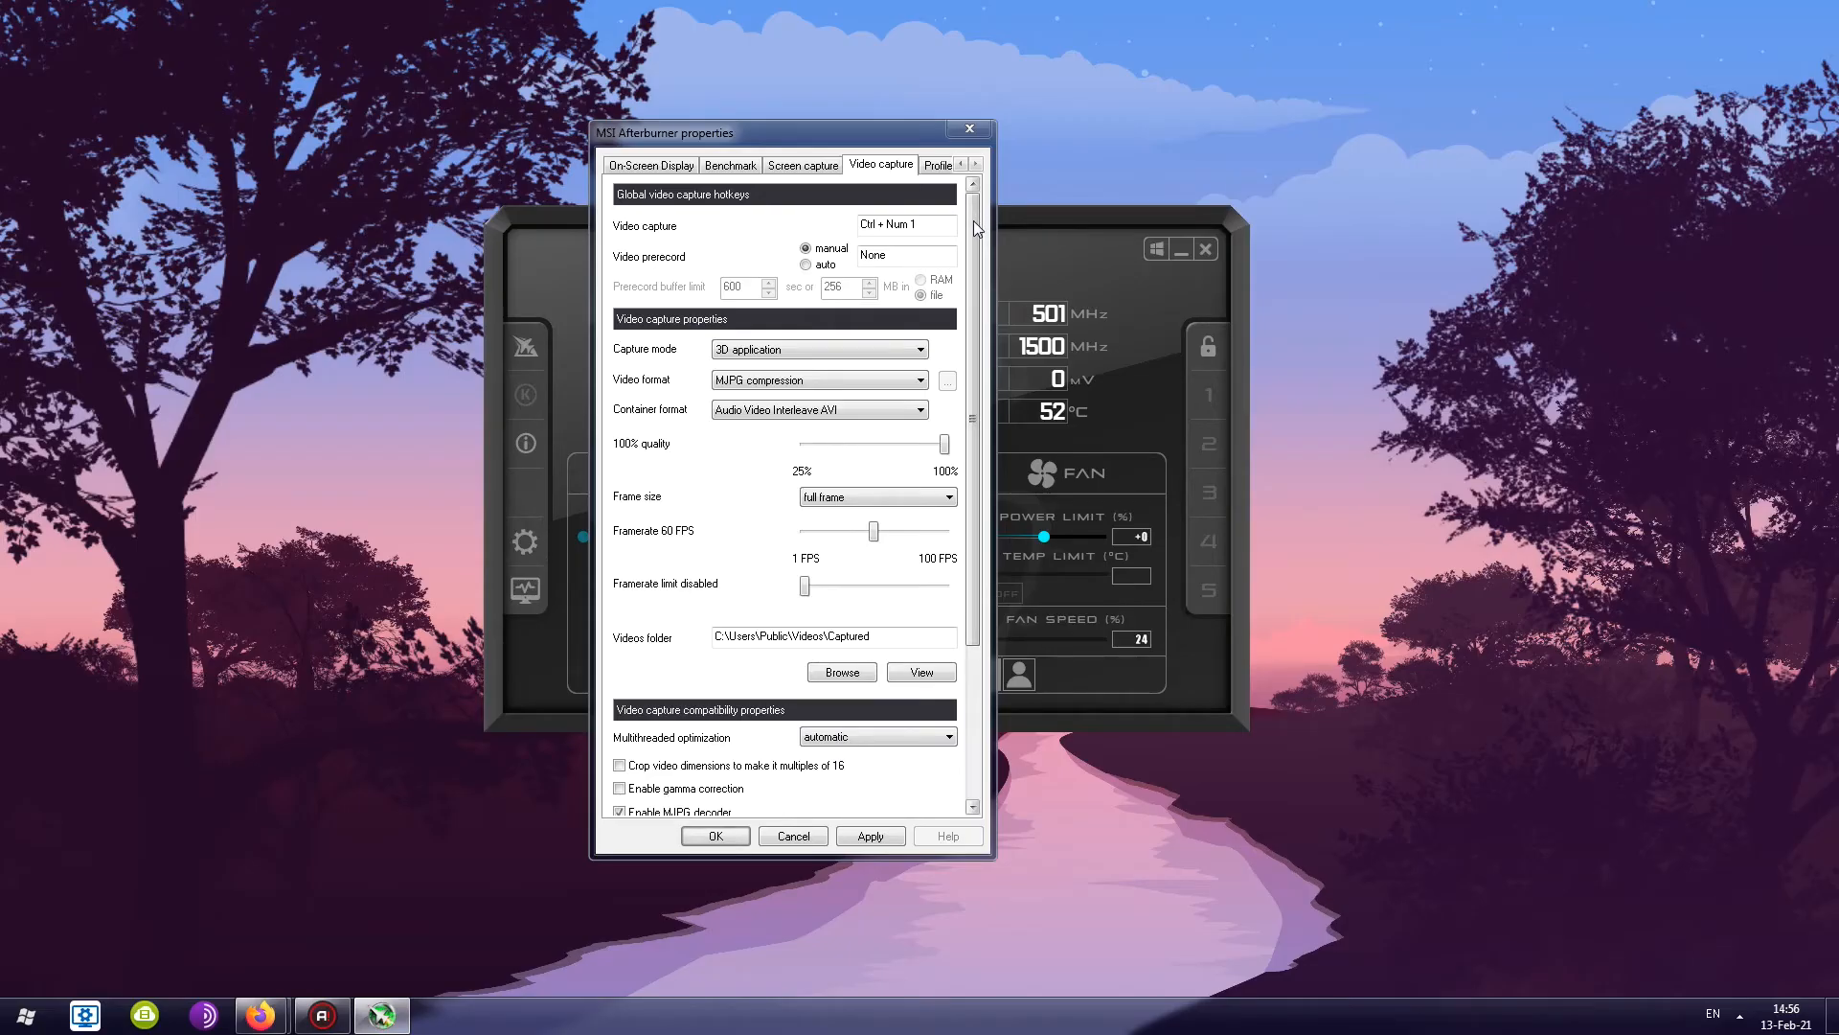
left_click_drag(974, 230, 974, 287)
left_click_drag(977, 316, 973, 272)
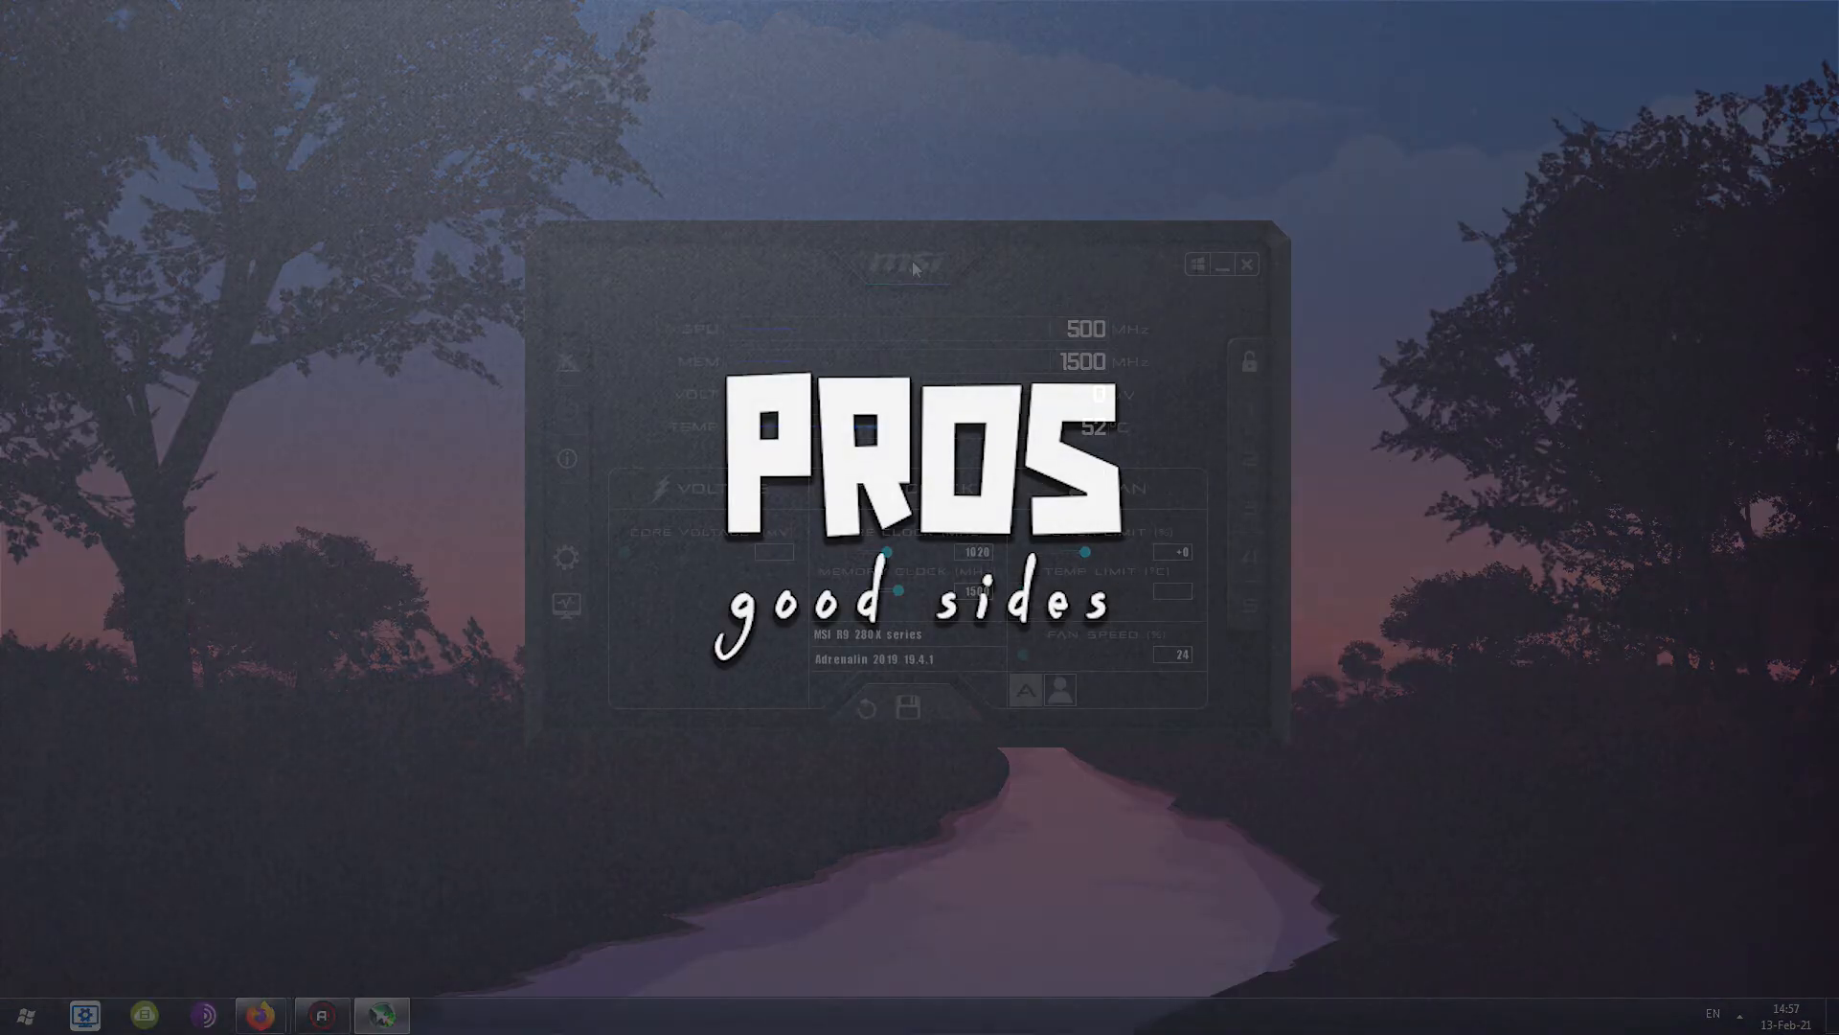
Set the video format to the external plugin AMD AMF VCE H.264, select VCEAMF.dll:0 as encoder and open its configuration
left_click(565, 558)
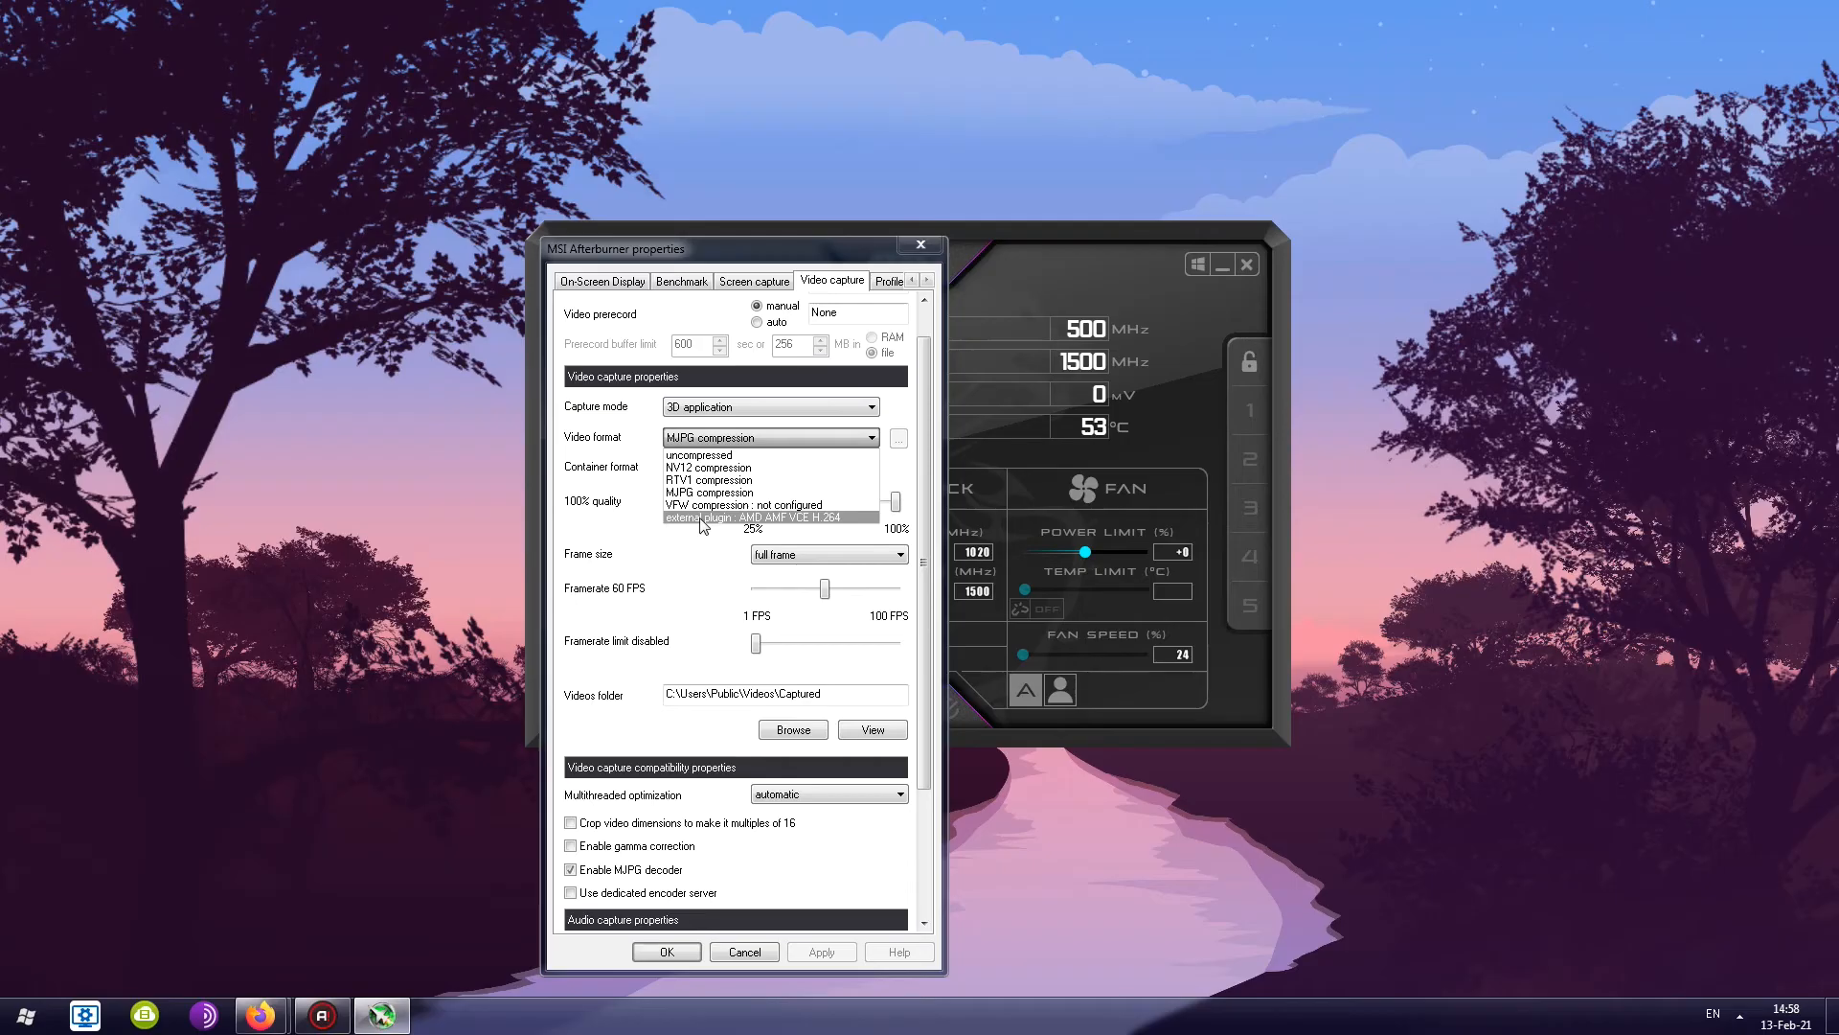
left_click(700, 518)
left_click(899, 438)
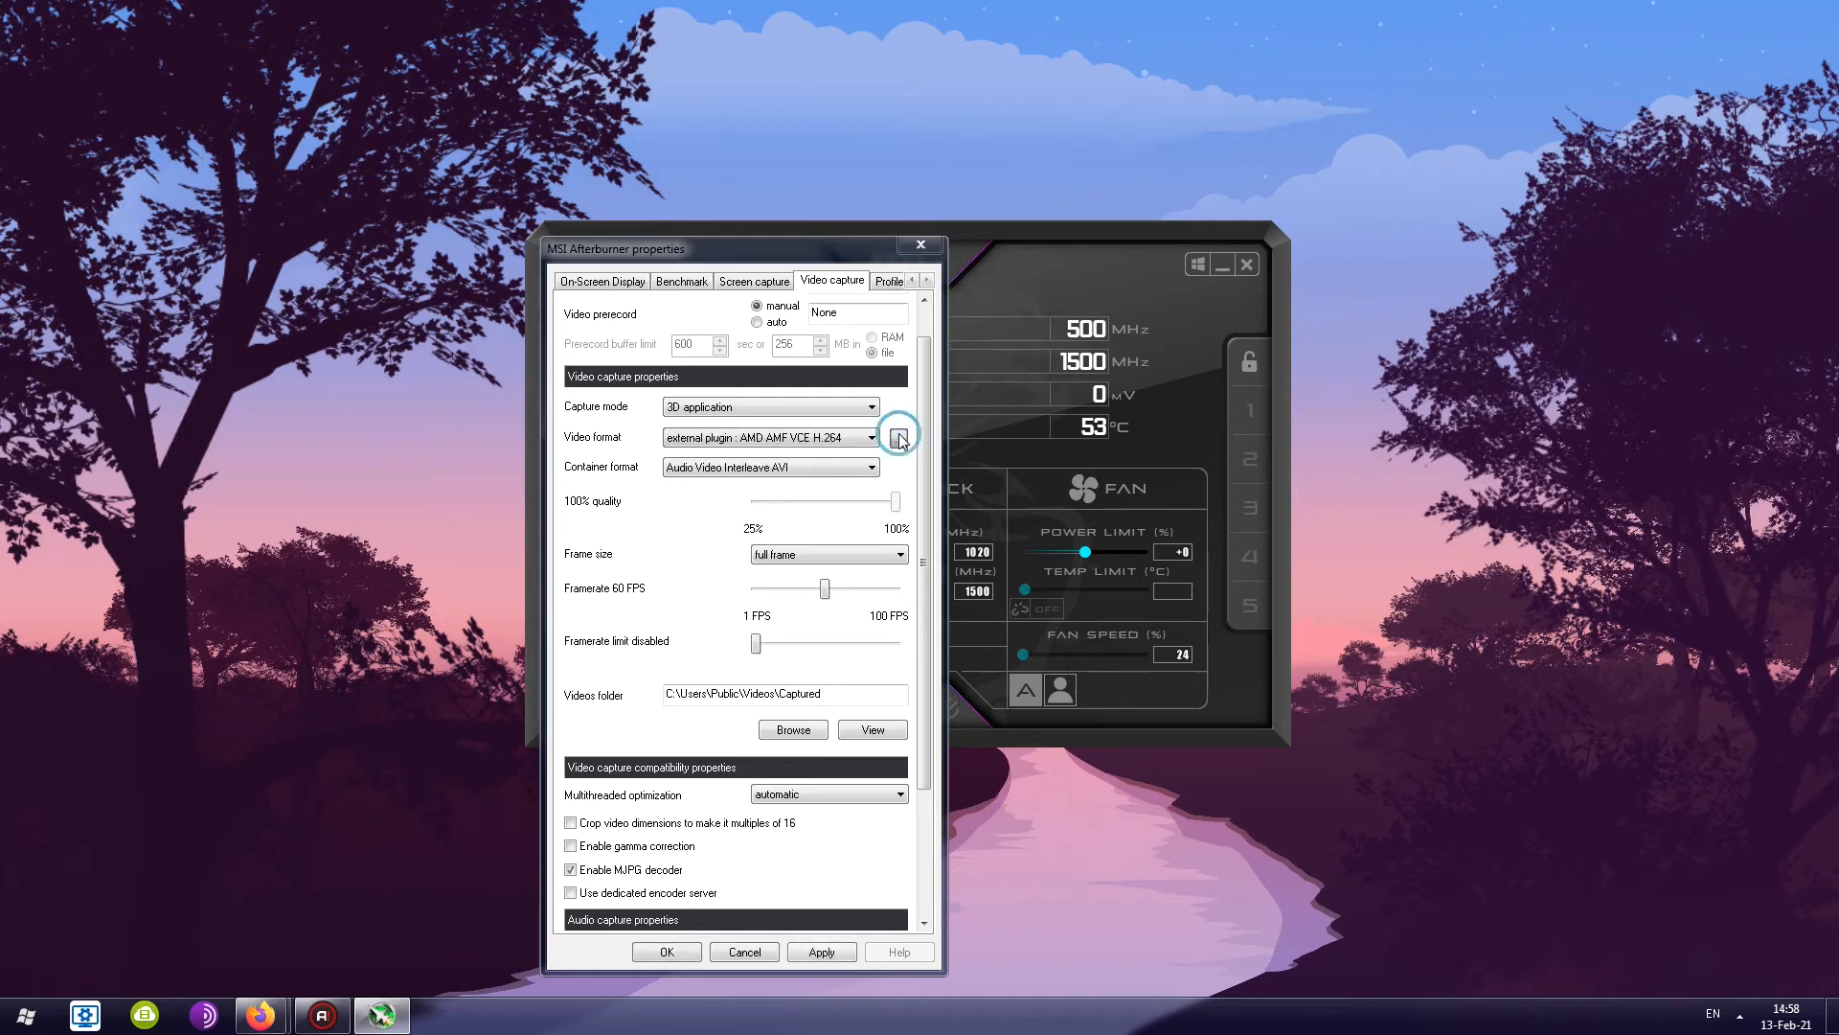
left_click(683, 586)
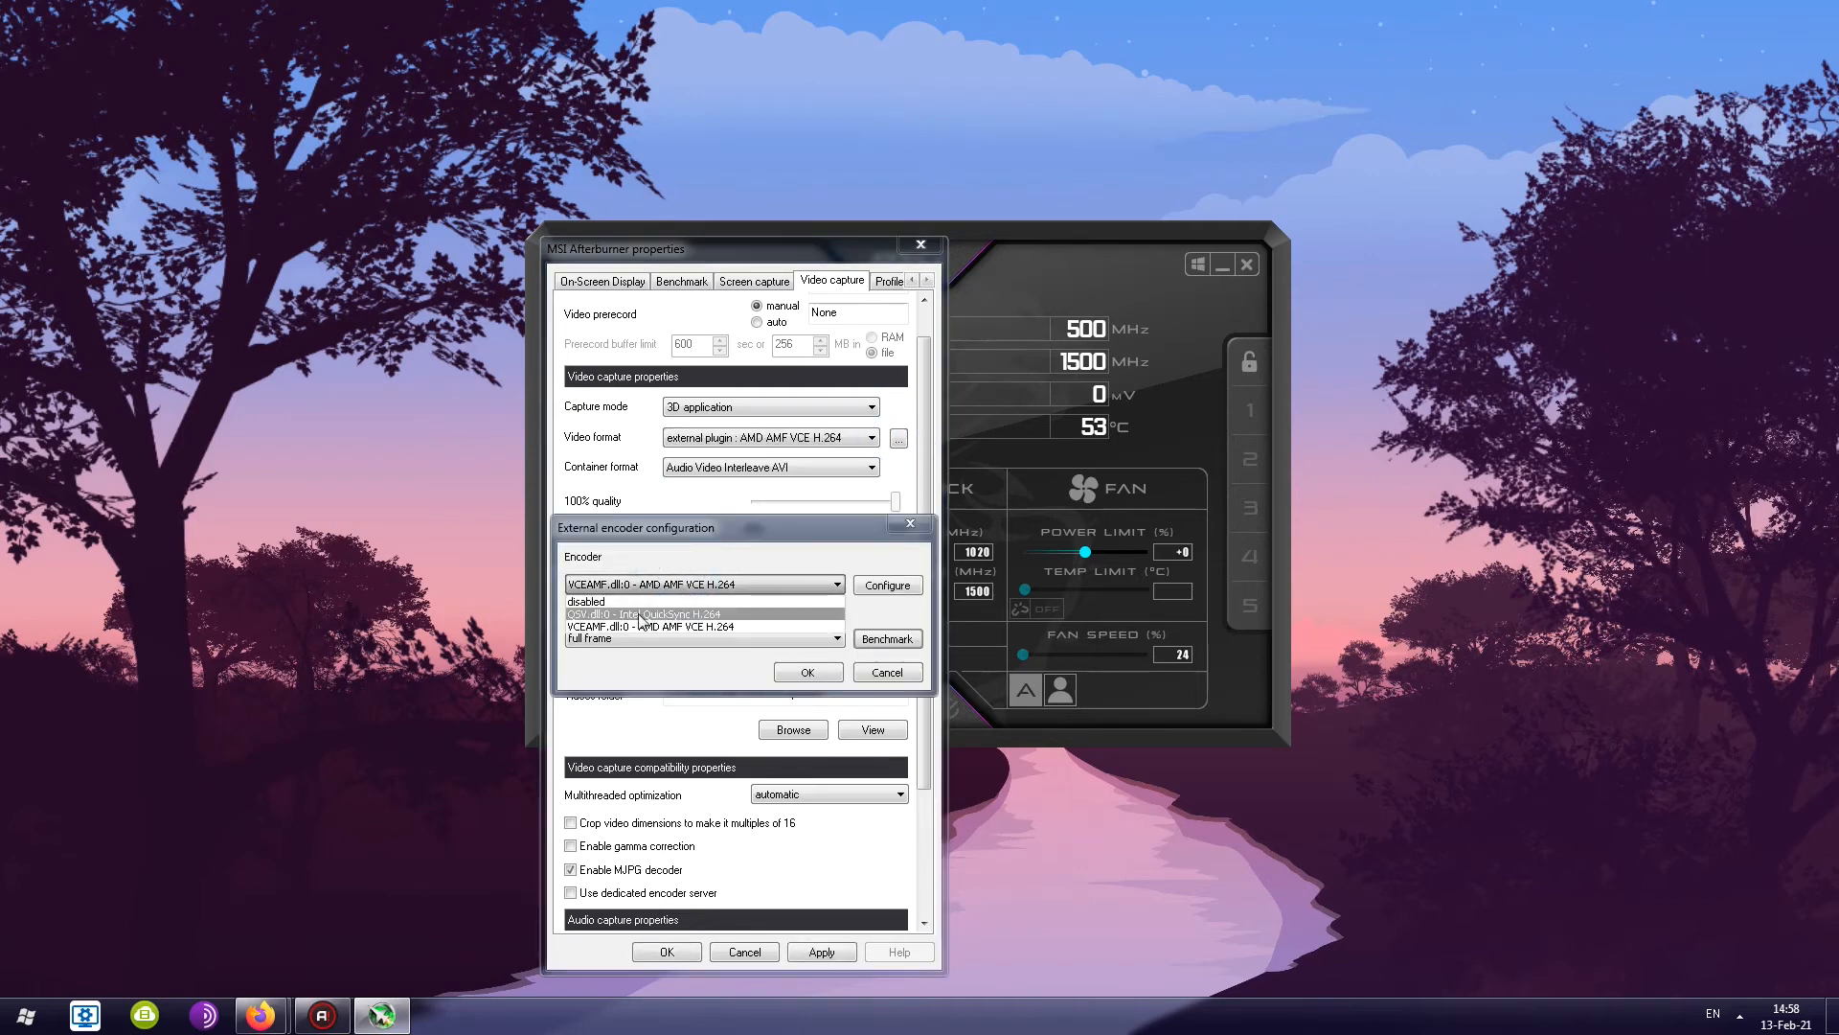
left_click(669, 626)
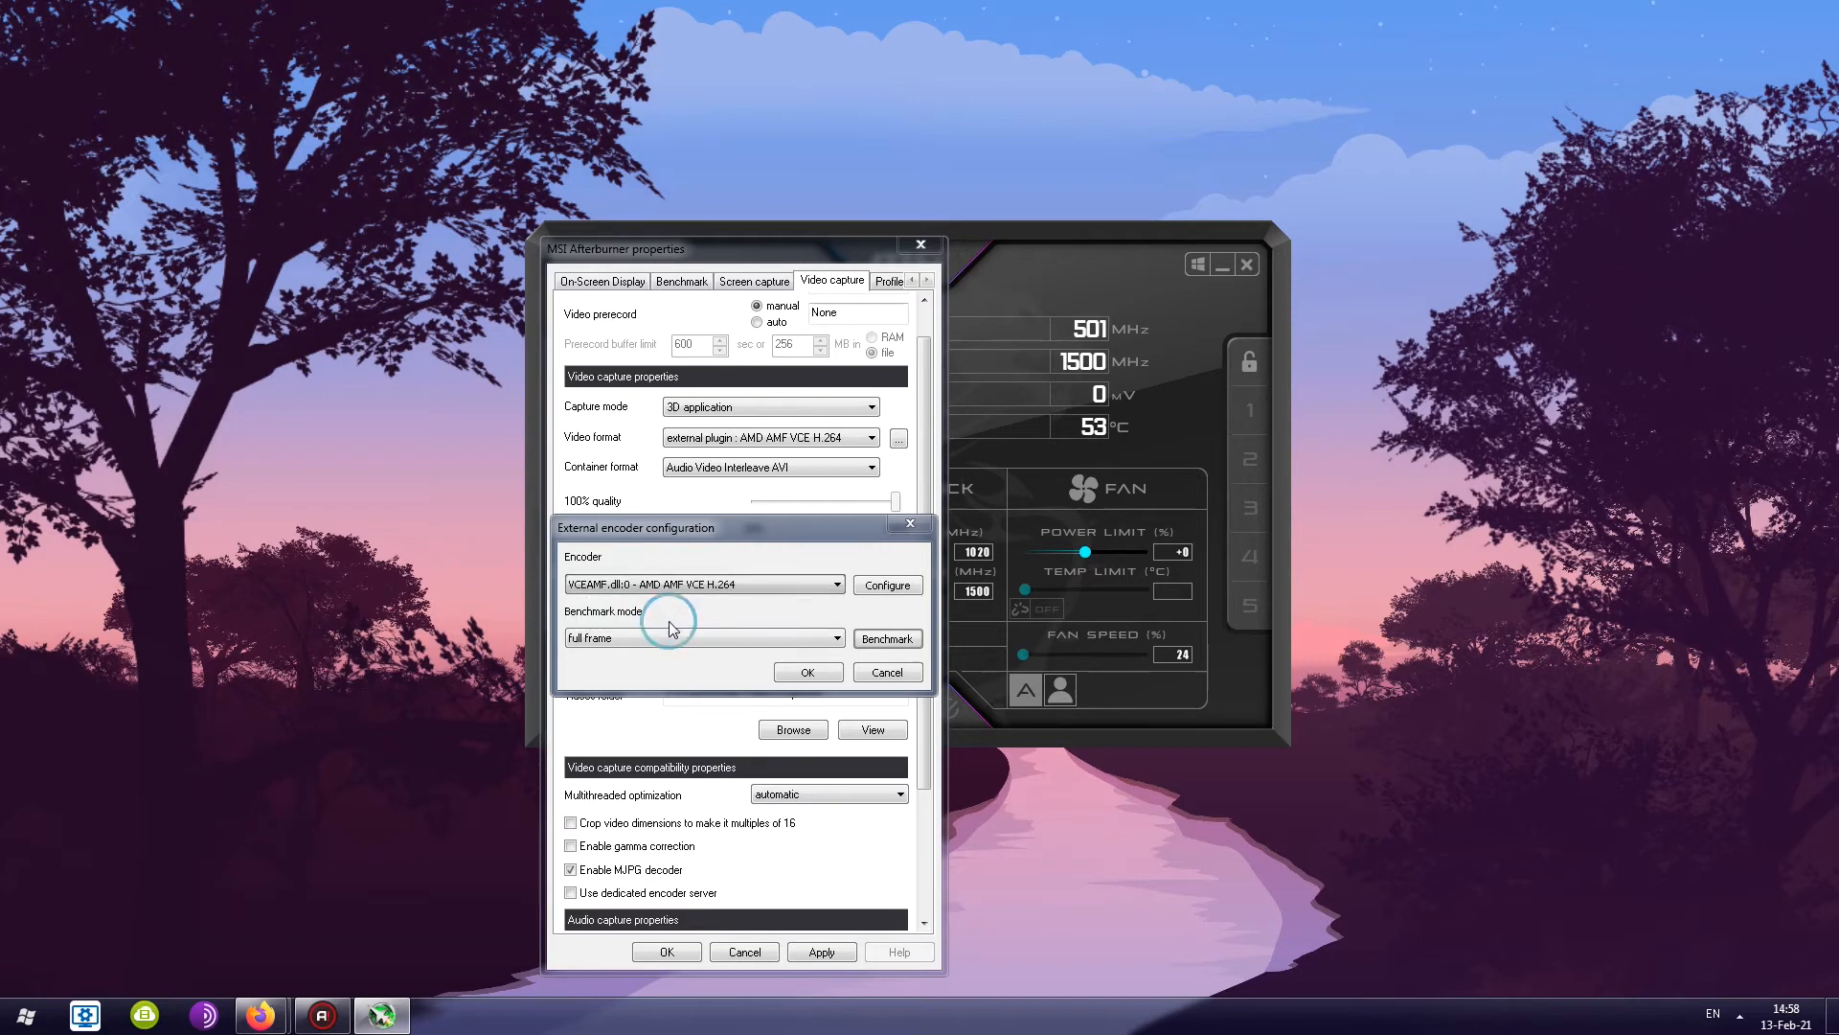
left_click(873, 587)
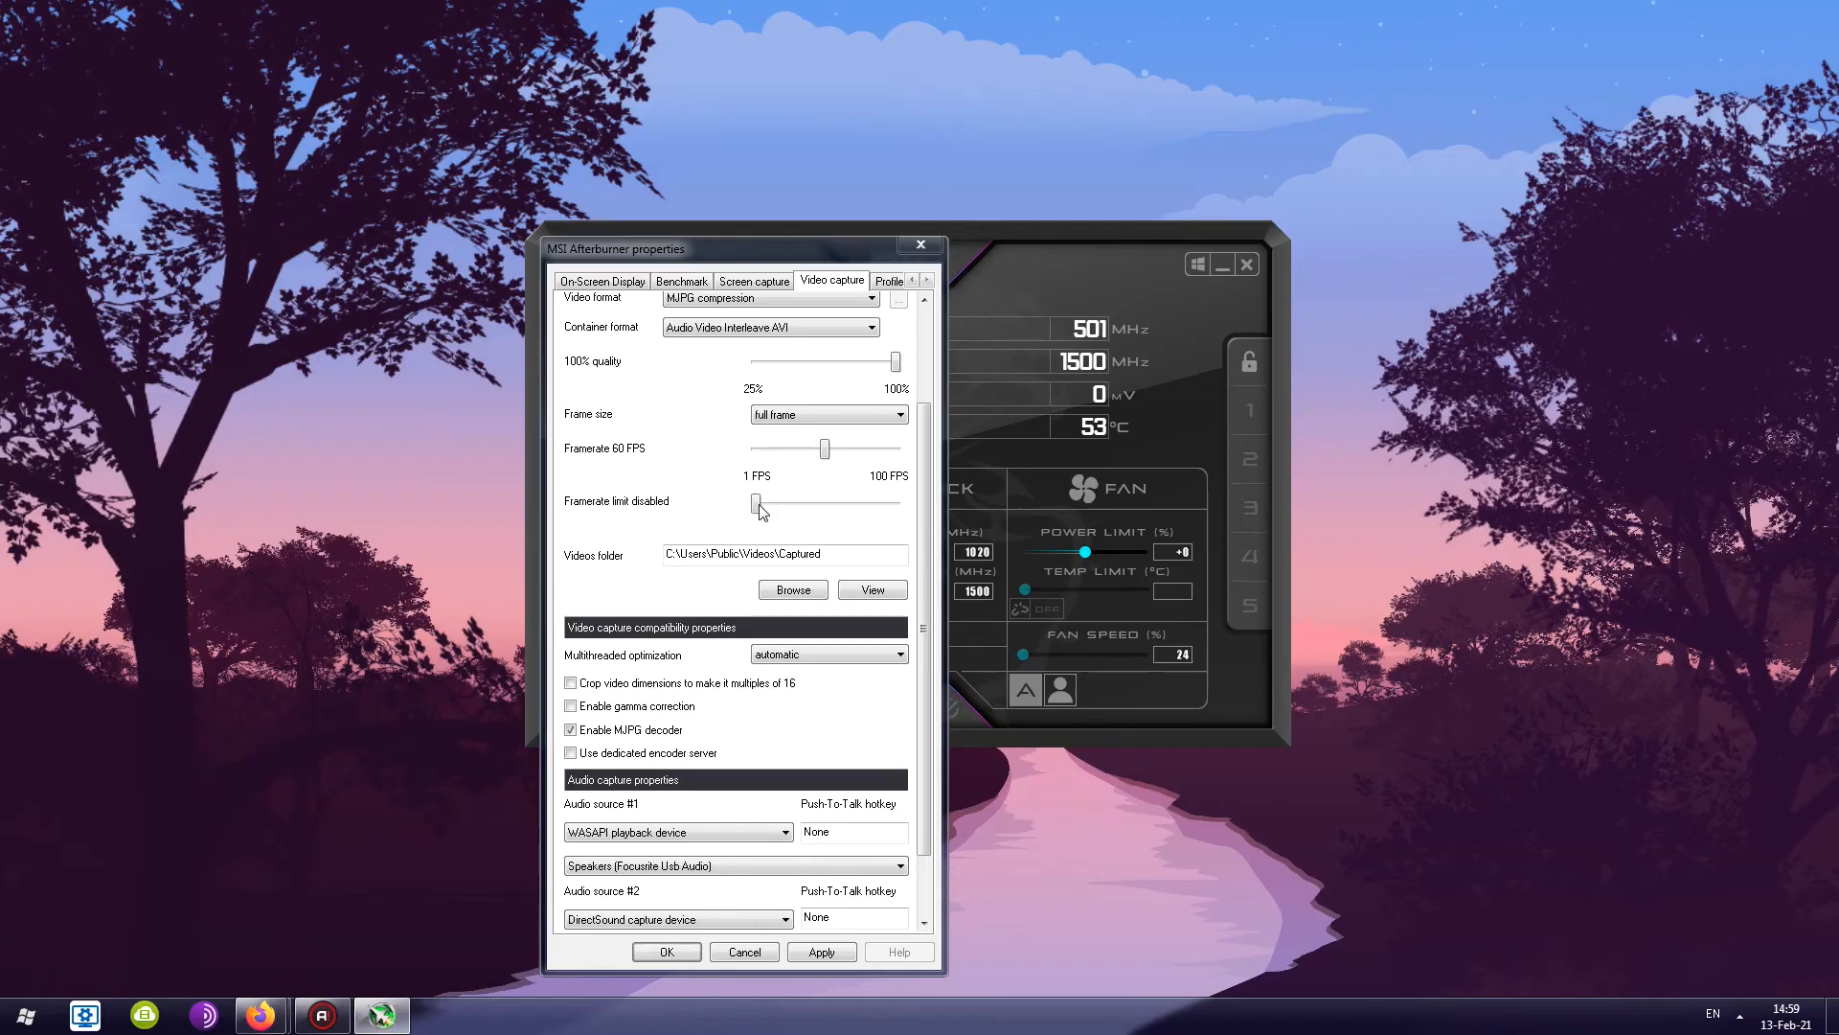
Try adjusting the framerate limit in the video capture properties
mouse_move(760, 507)
left_mouse_down()
mouse_move(819, 508)
mouse_move(746, 508)
mouse_move(787, 511)
left_mouse_up()
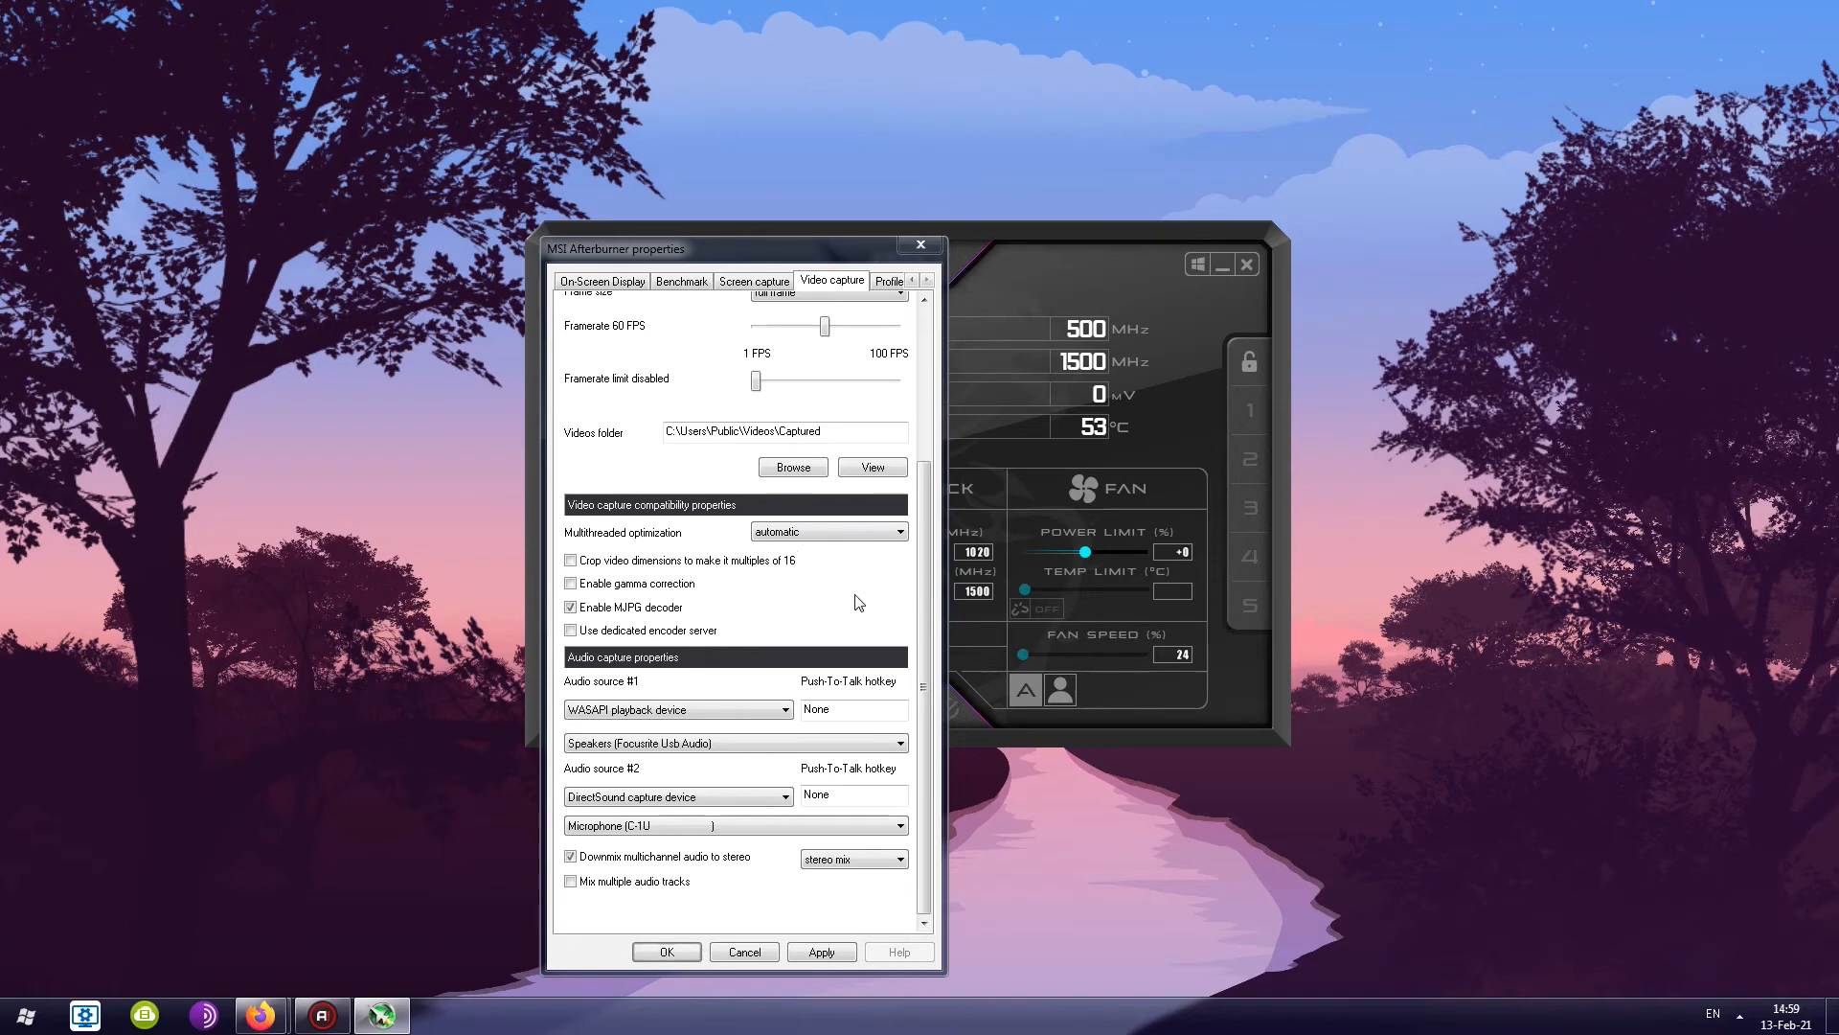
Record a short Solitaire test clip while moving the ace of hearts onto the two of clubs, and close the game
mouse_move(876, 609)
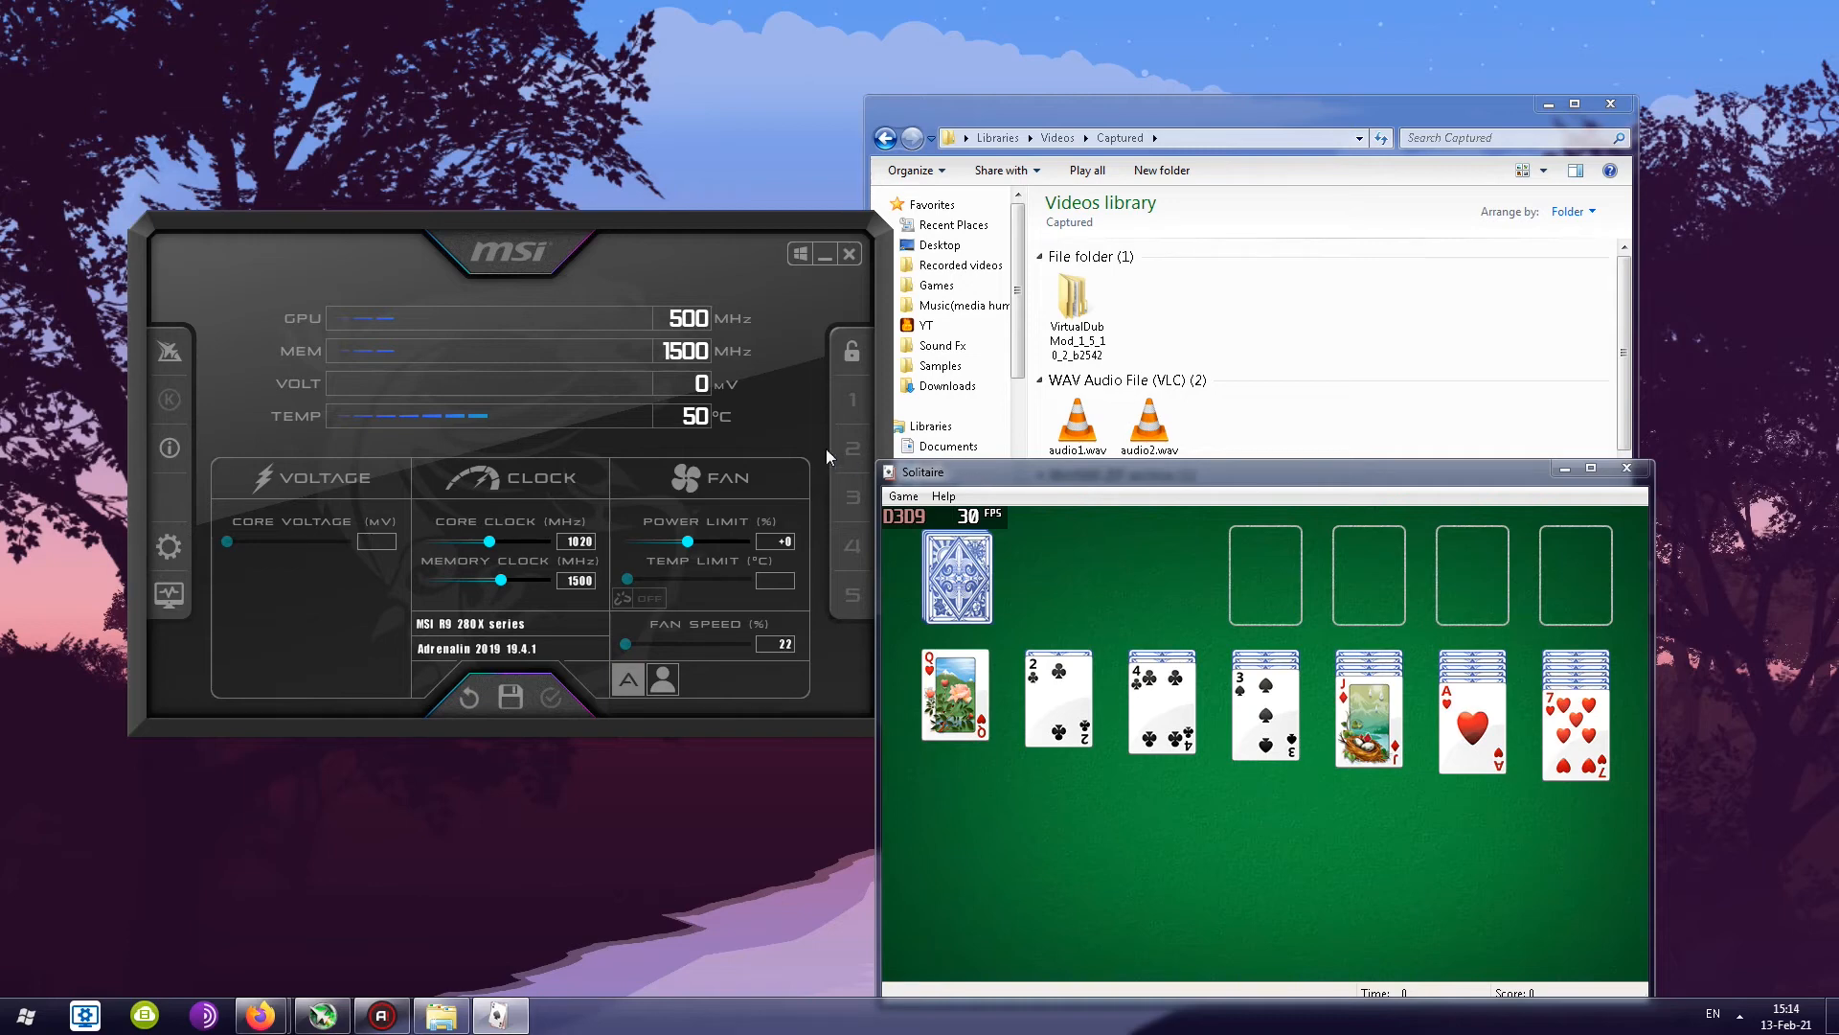
left_click(638, 251)
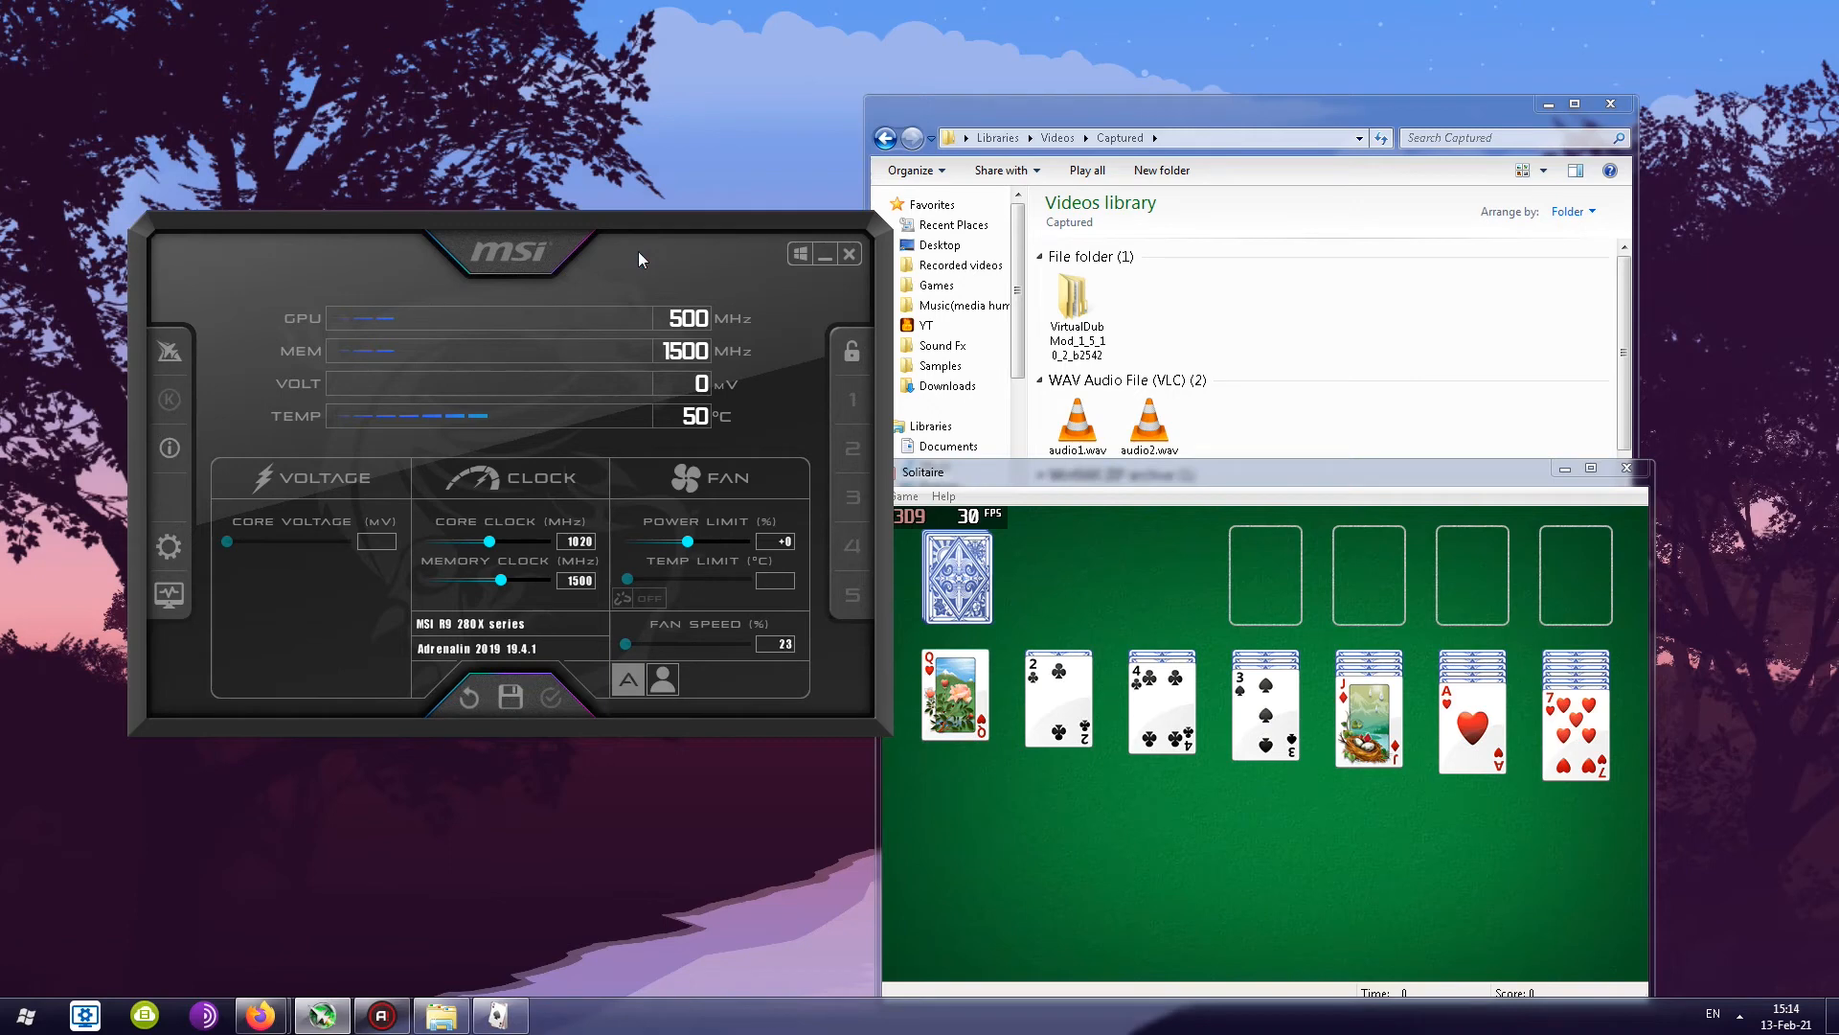
left_click(1040, 473)
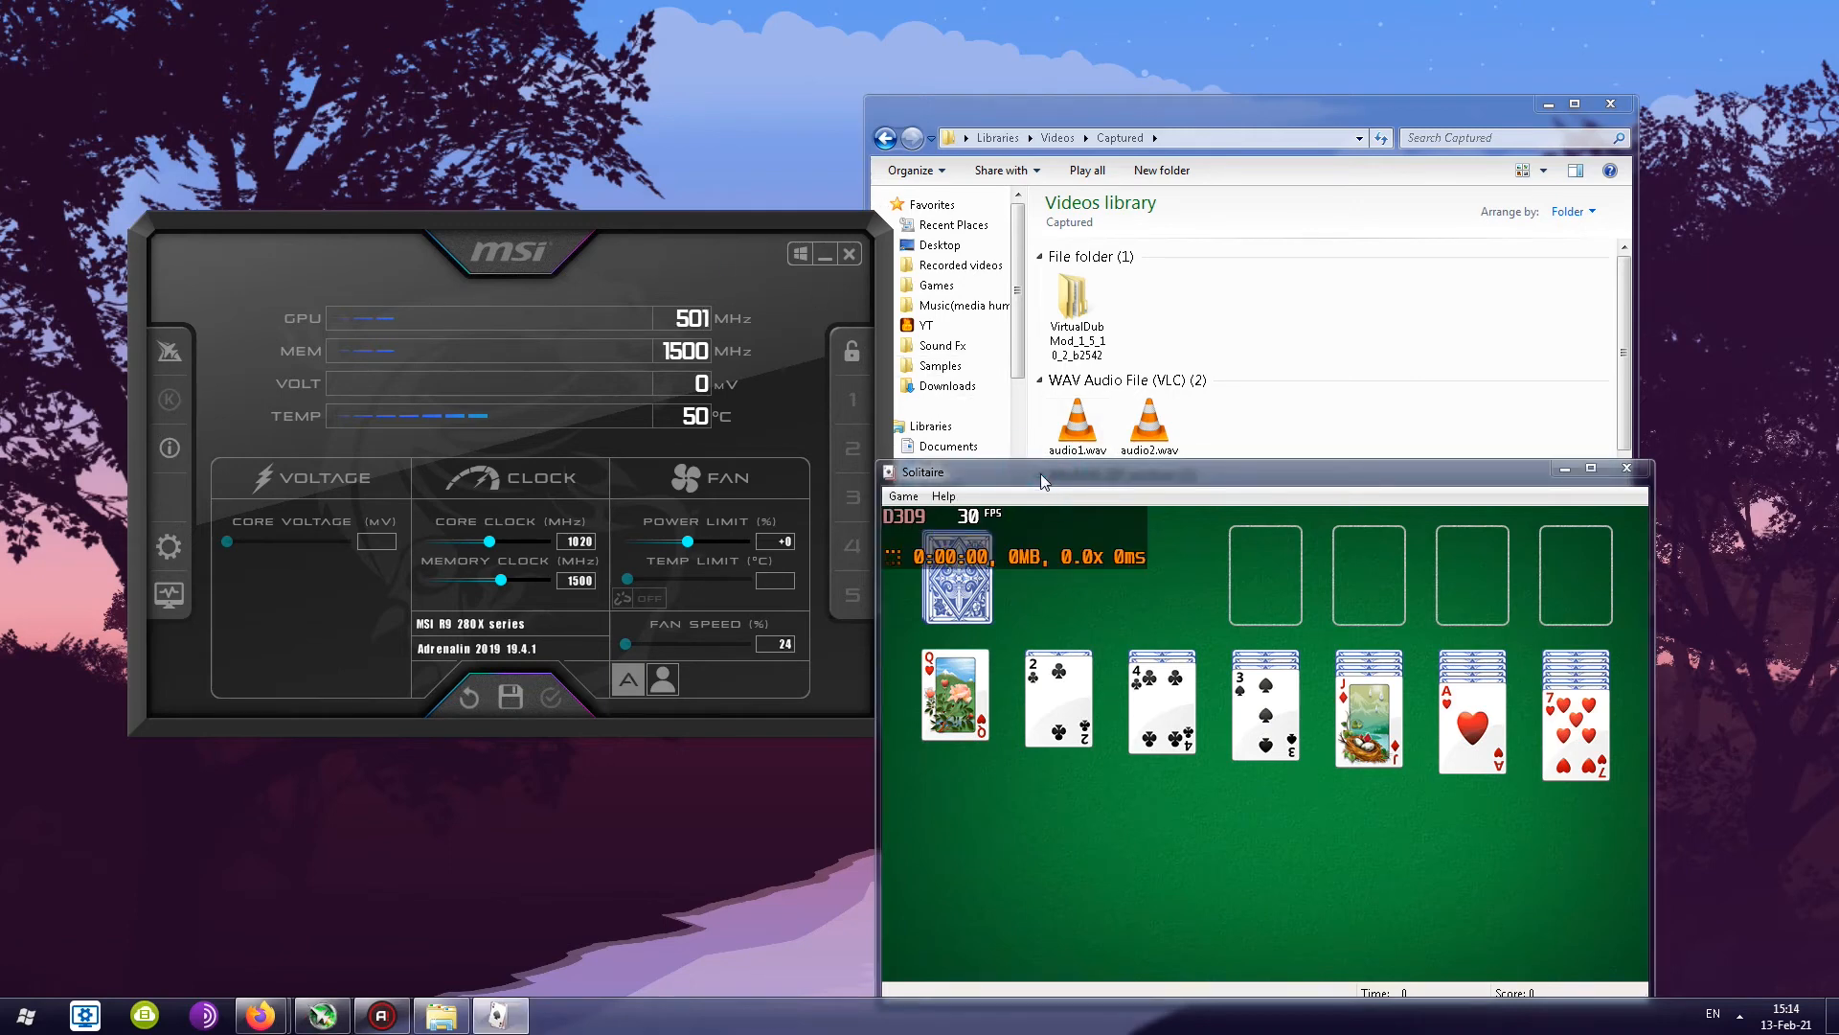
left_click_drag(1040, 473, 940, 469)
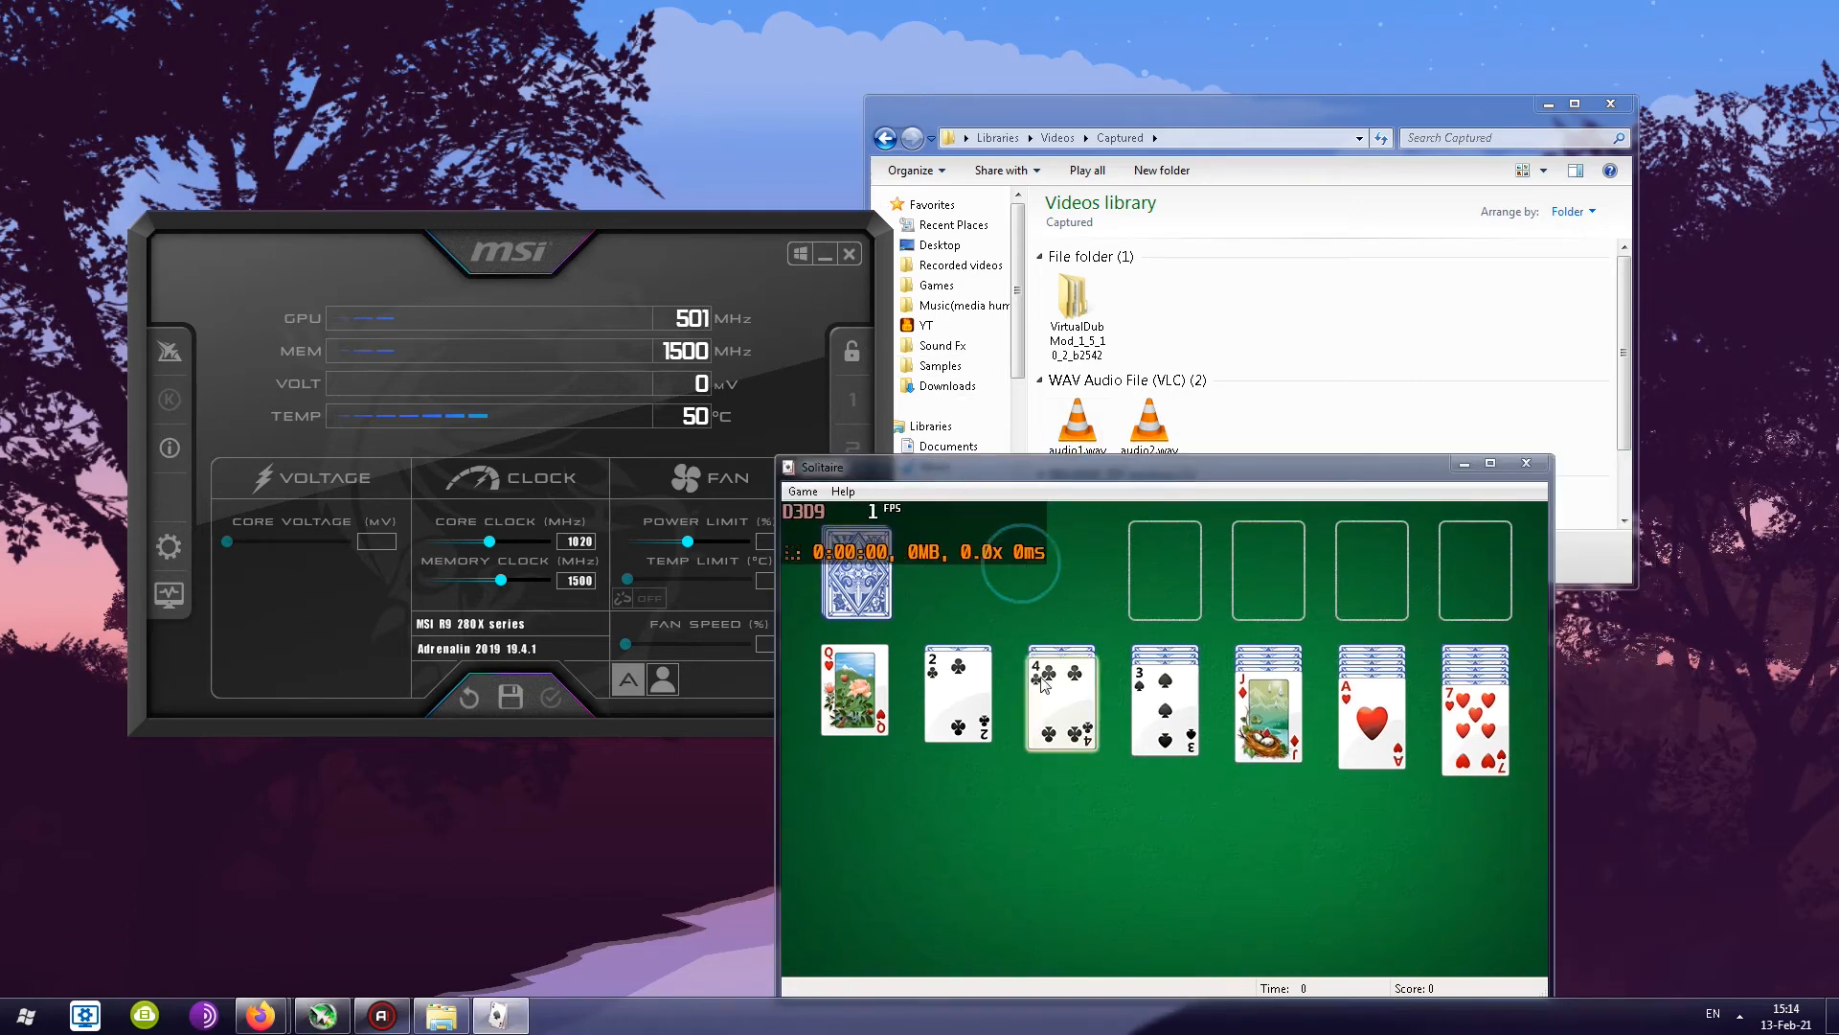
left_click_drag(1042, 682, 963, 692)
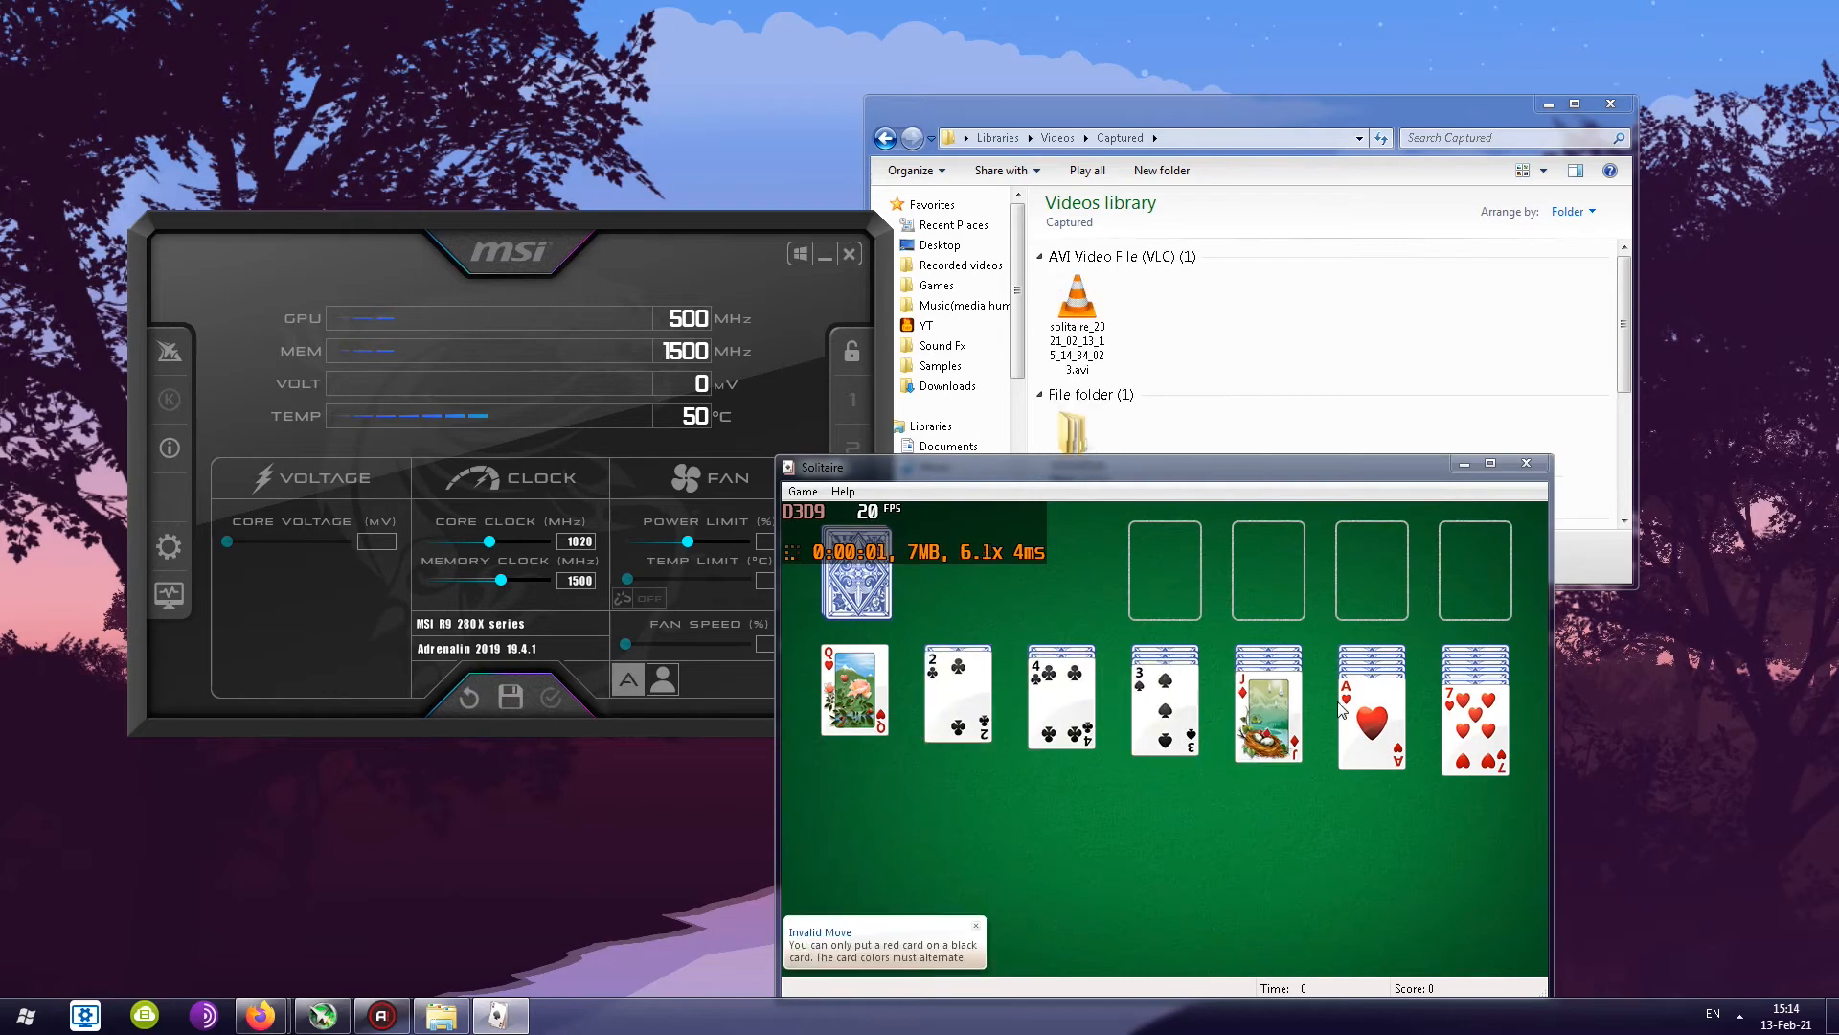
left_click_drag(1341, 709, 927, 702)
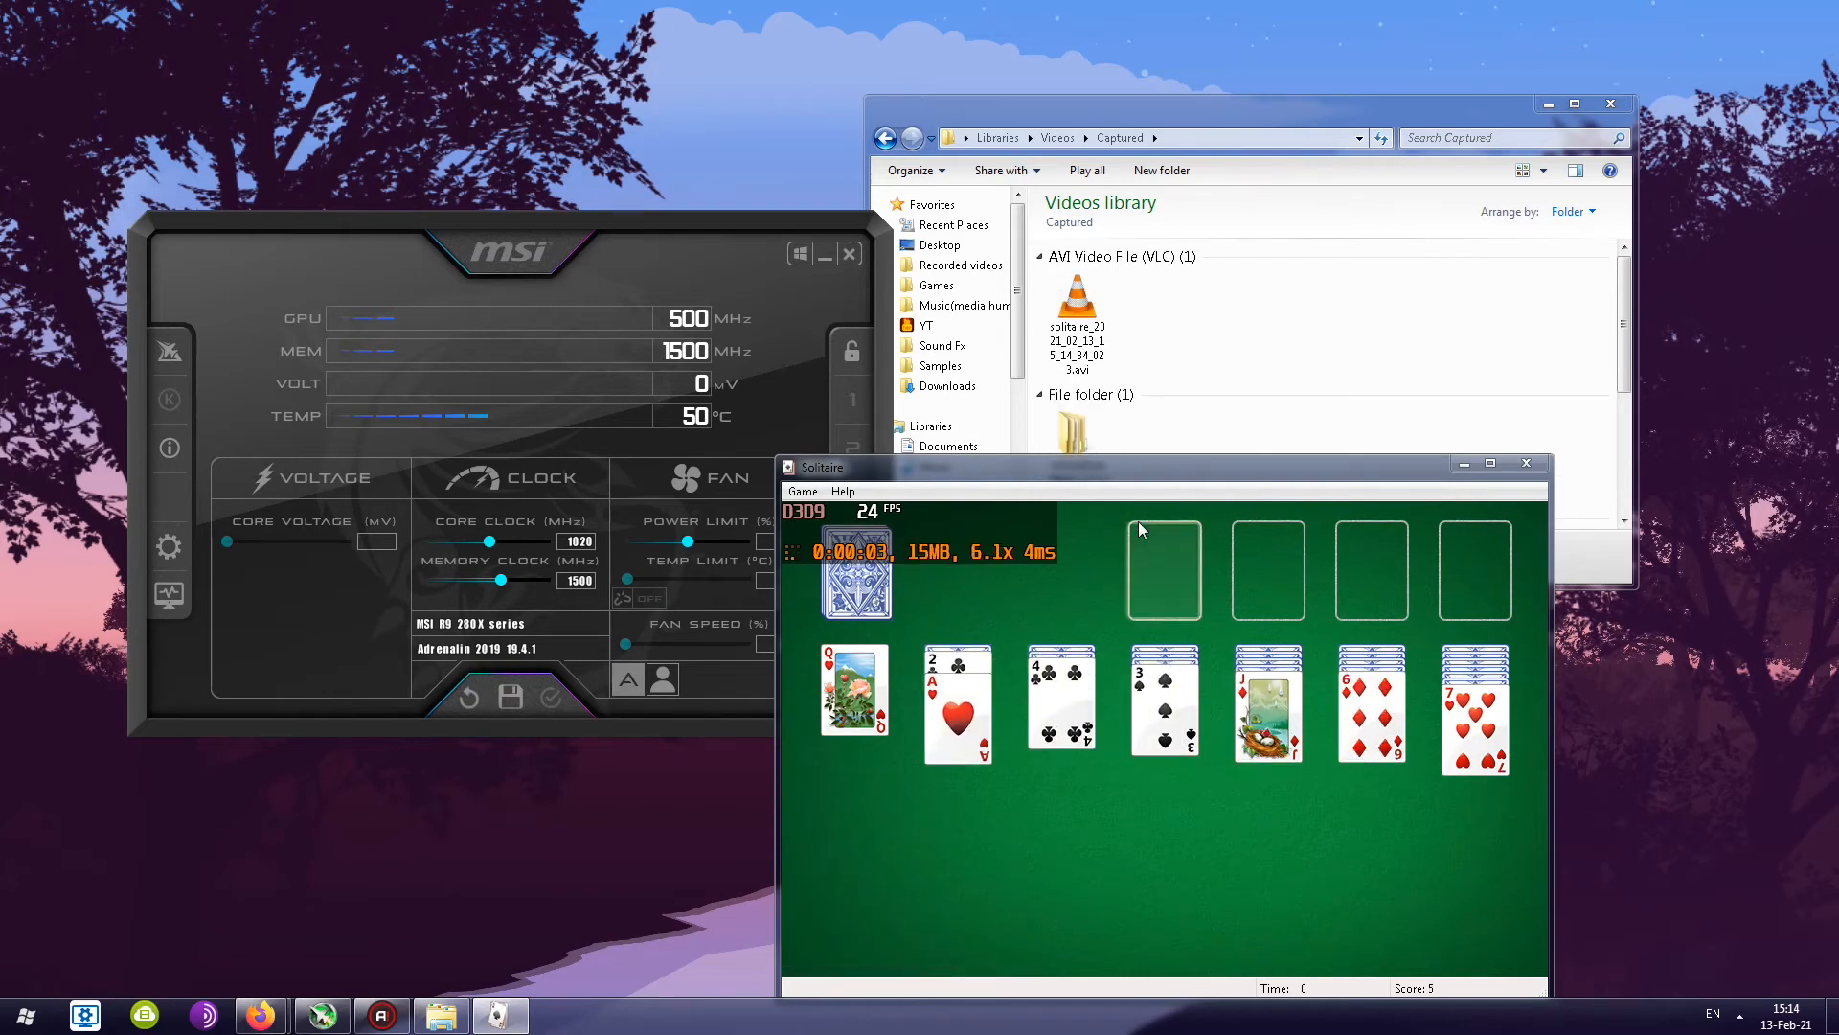
left_click(1533, 463)
key("Return")
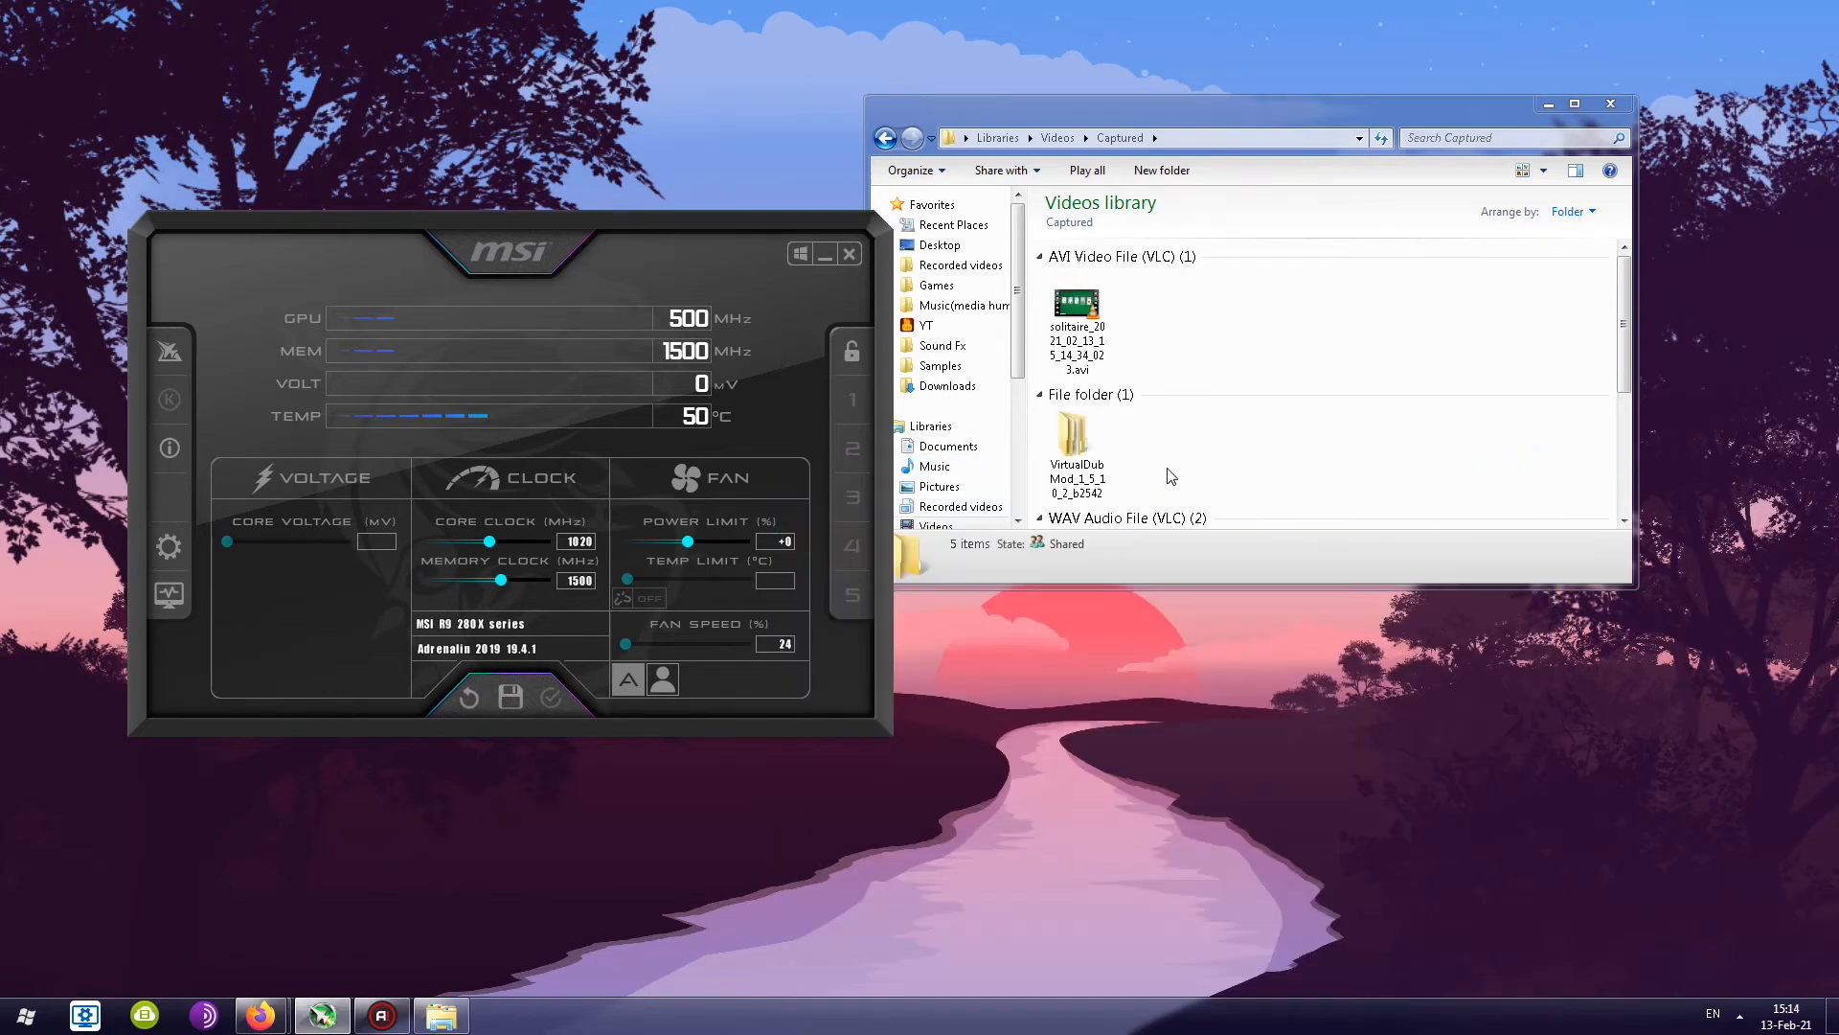
Play the recorded Solitaire AVI from the Captured videos folder and close the player
left_click(1074, 328)
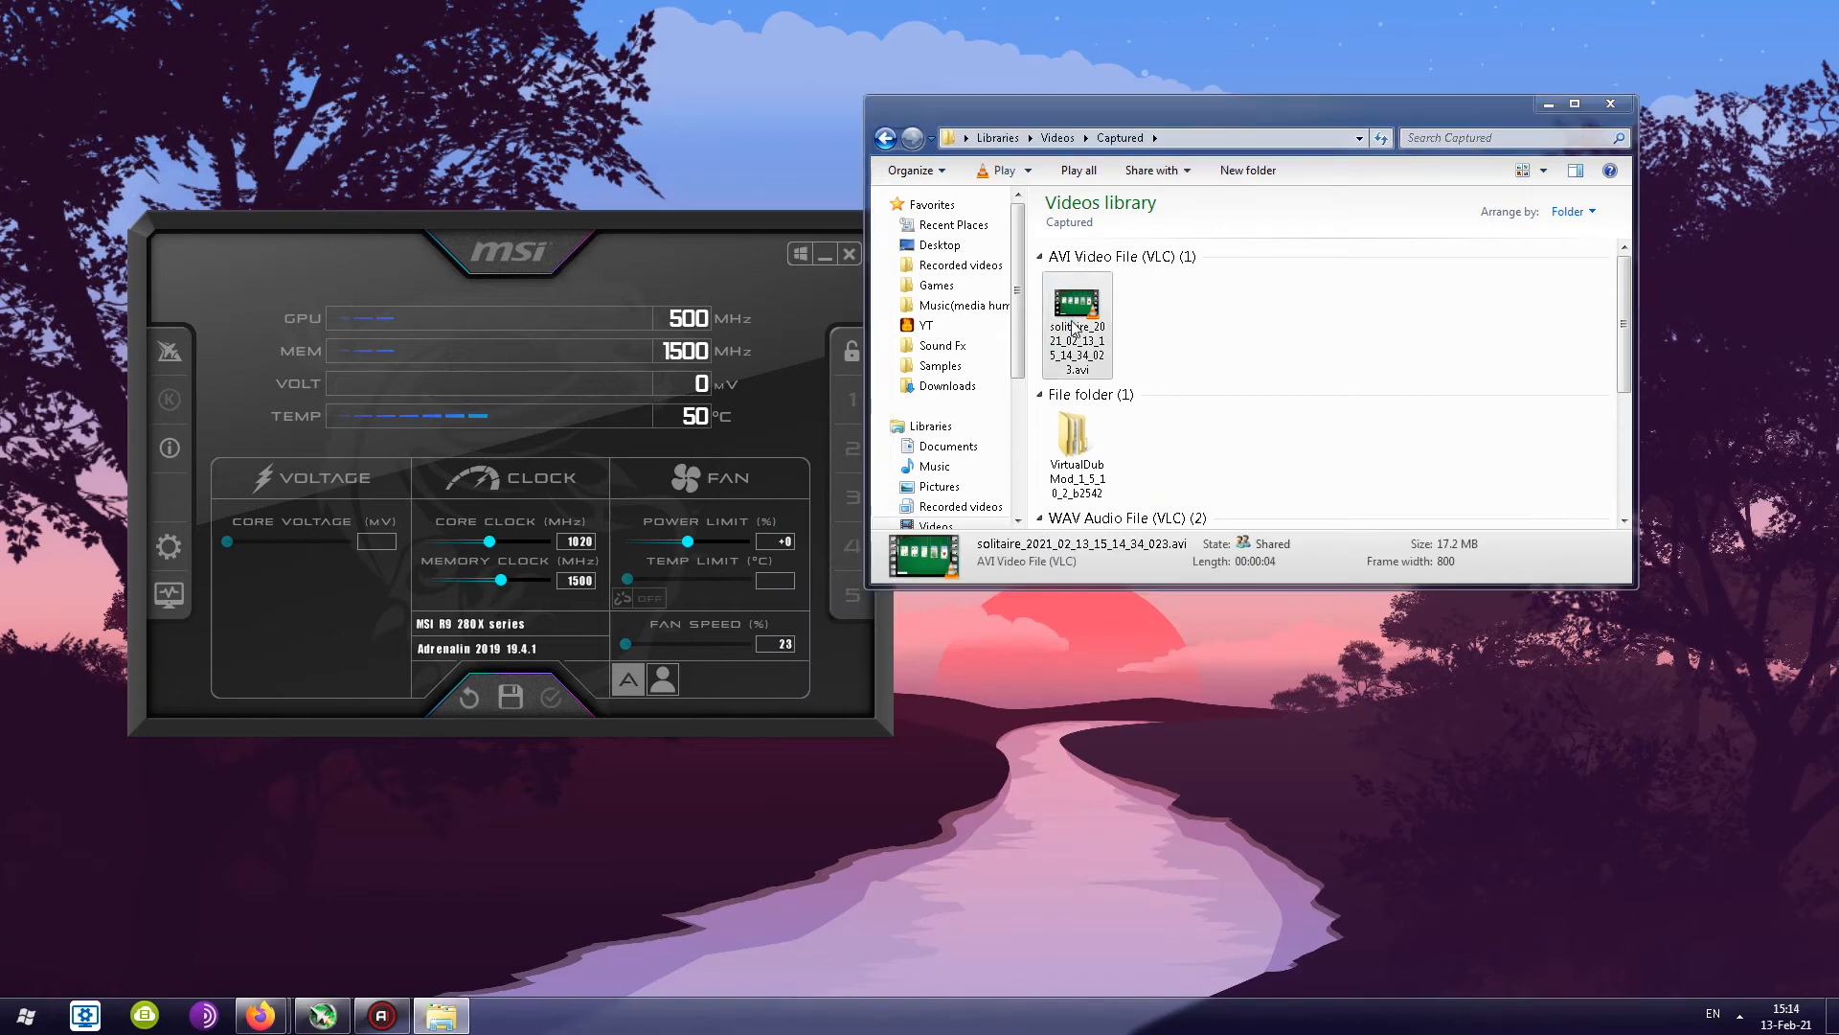
double_click(1074, 327)
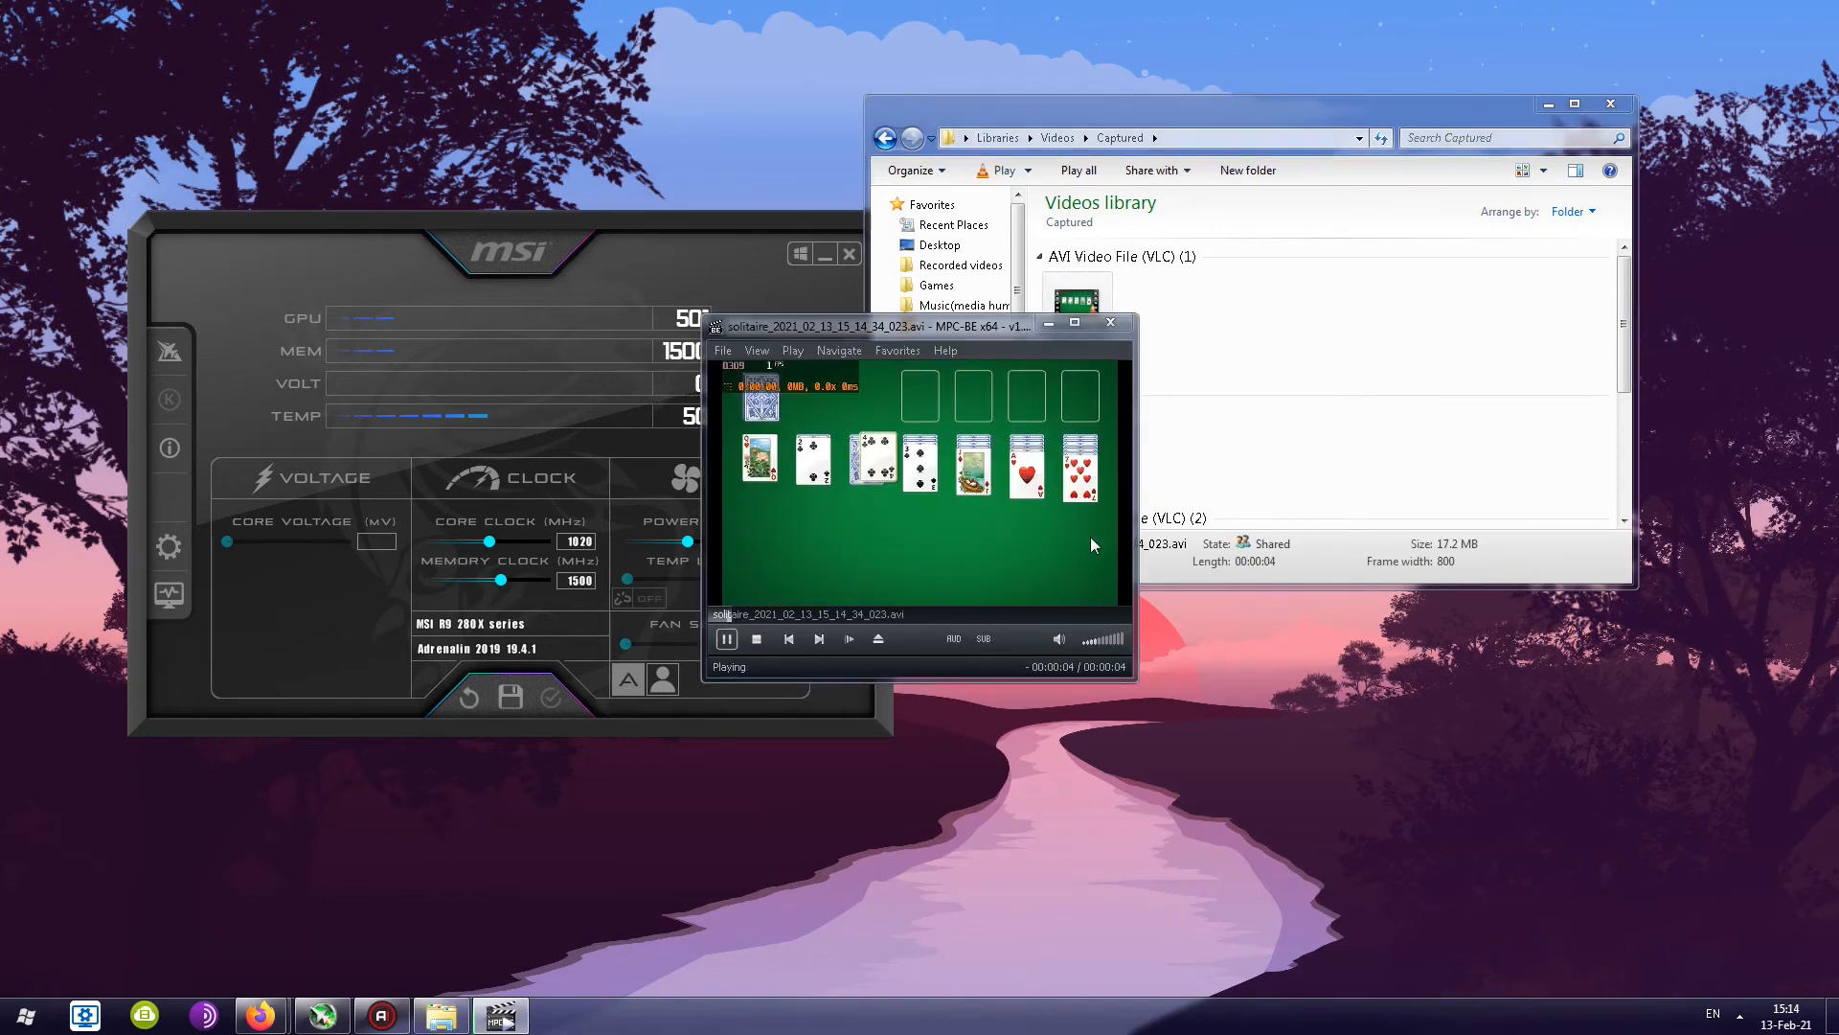
left_click(1255, 305)
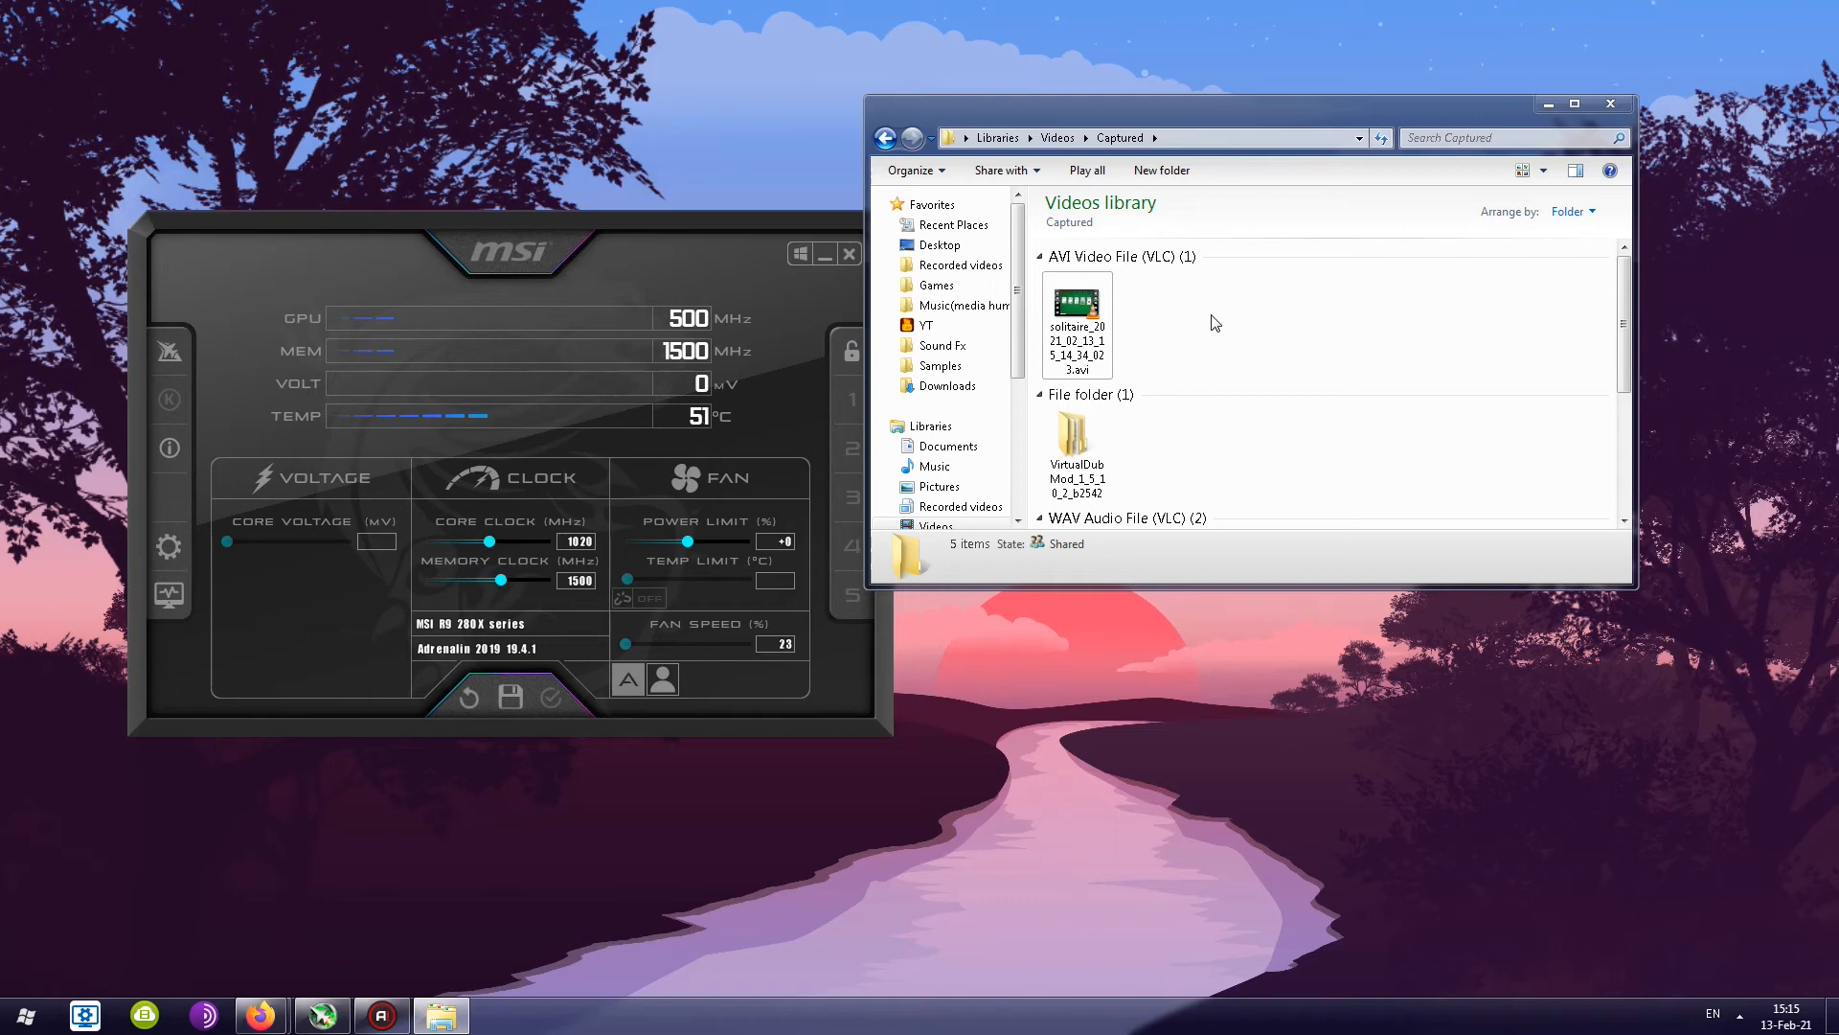
left_click(1073, 307)
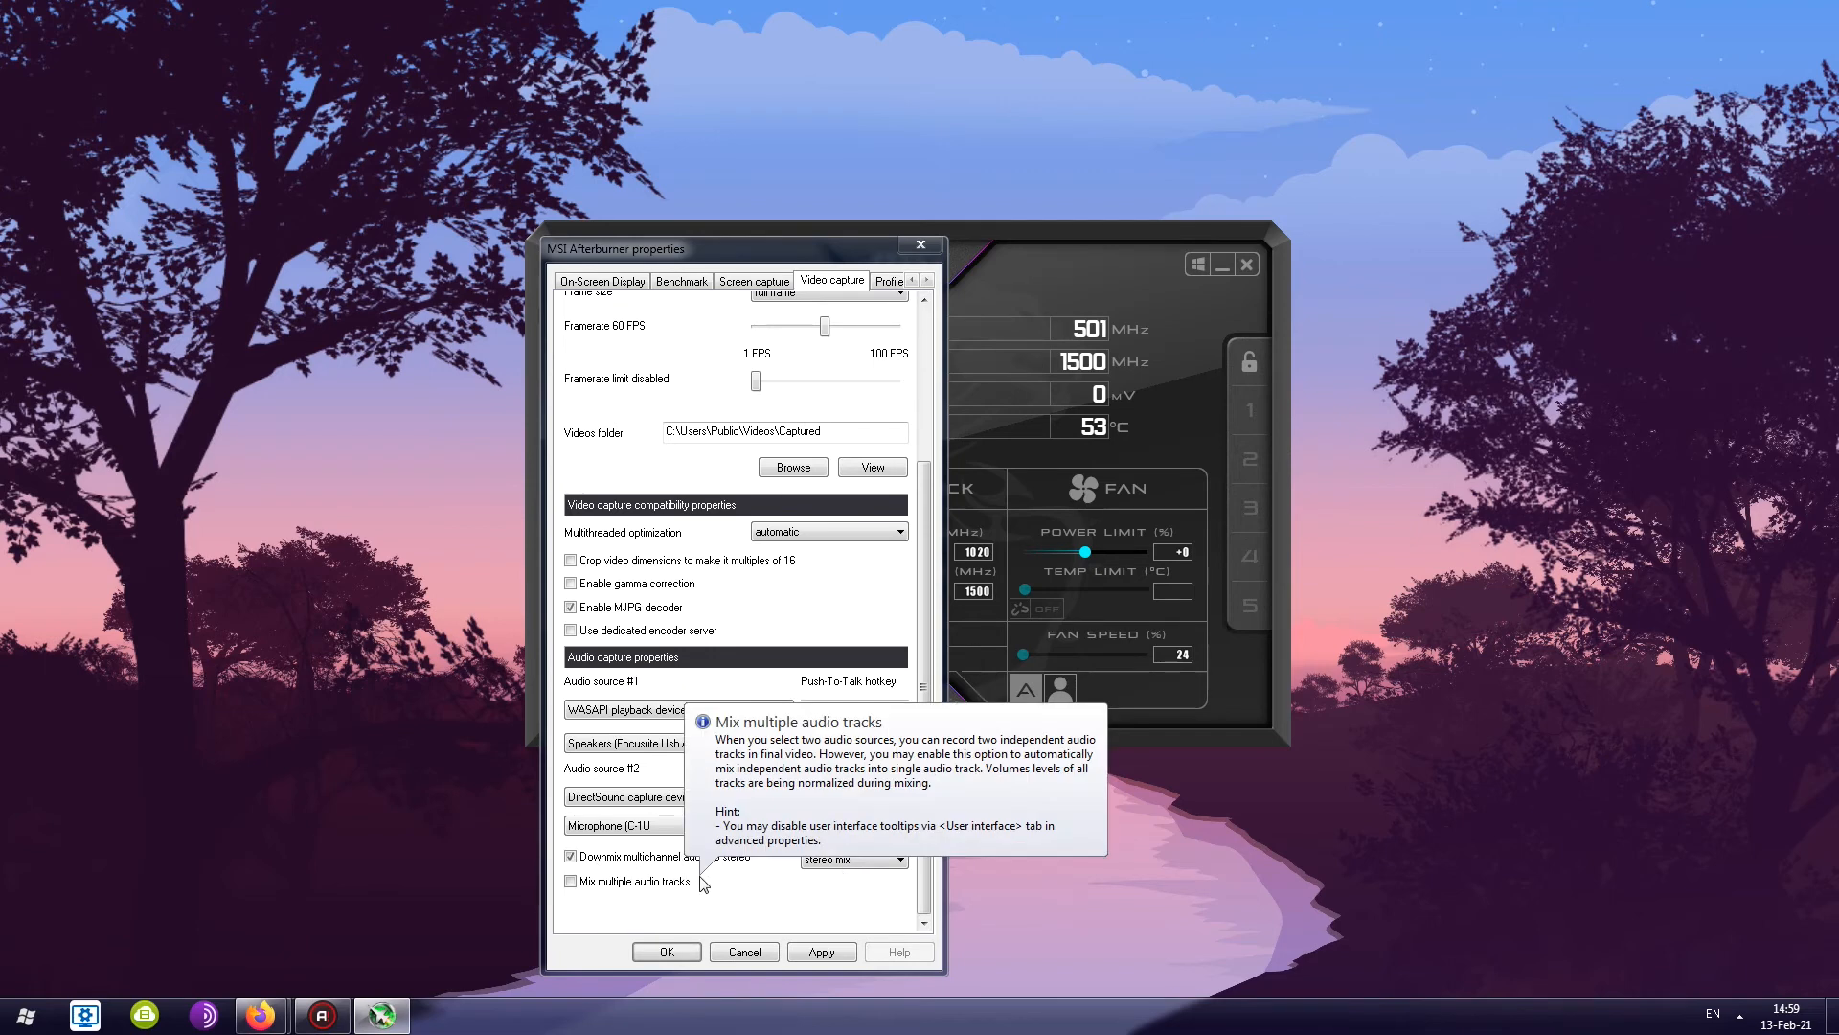
Reopen the MSI Afterburner properties and review the video and audio capture settings used for recording
left_click(920, 245)
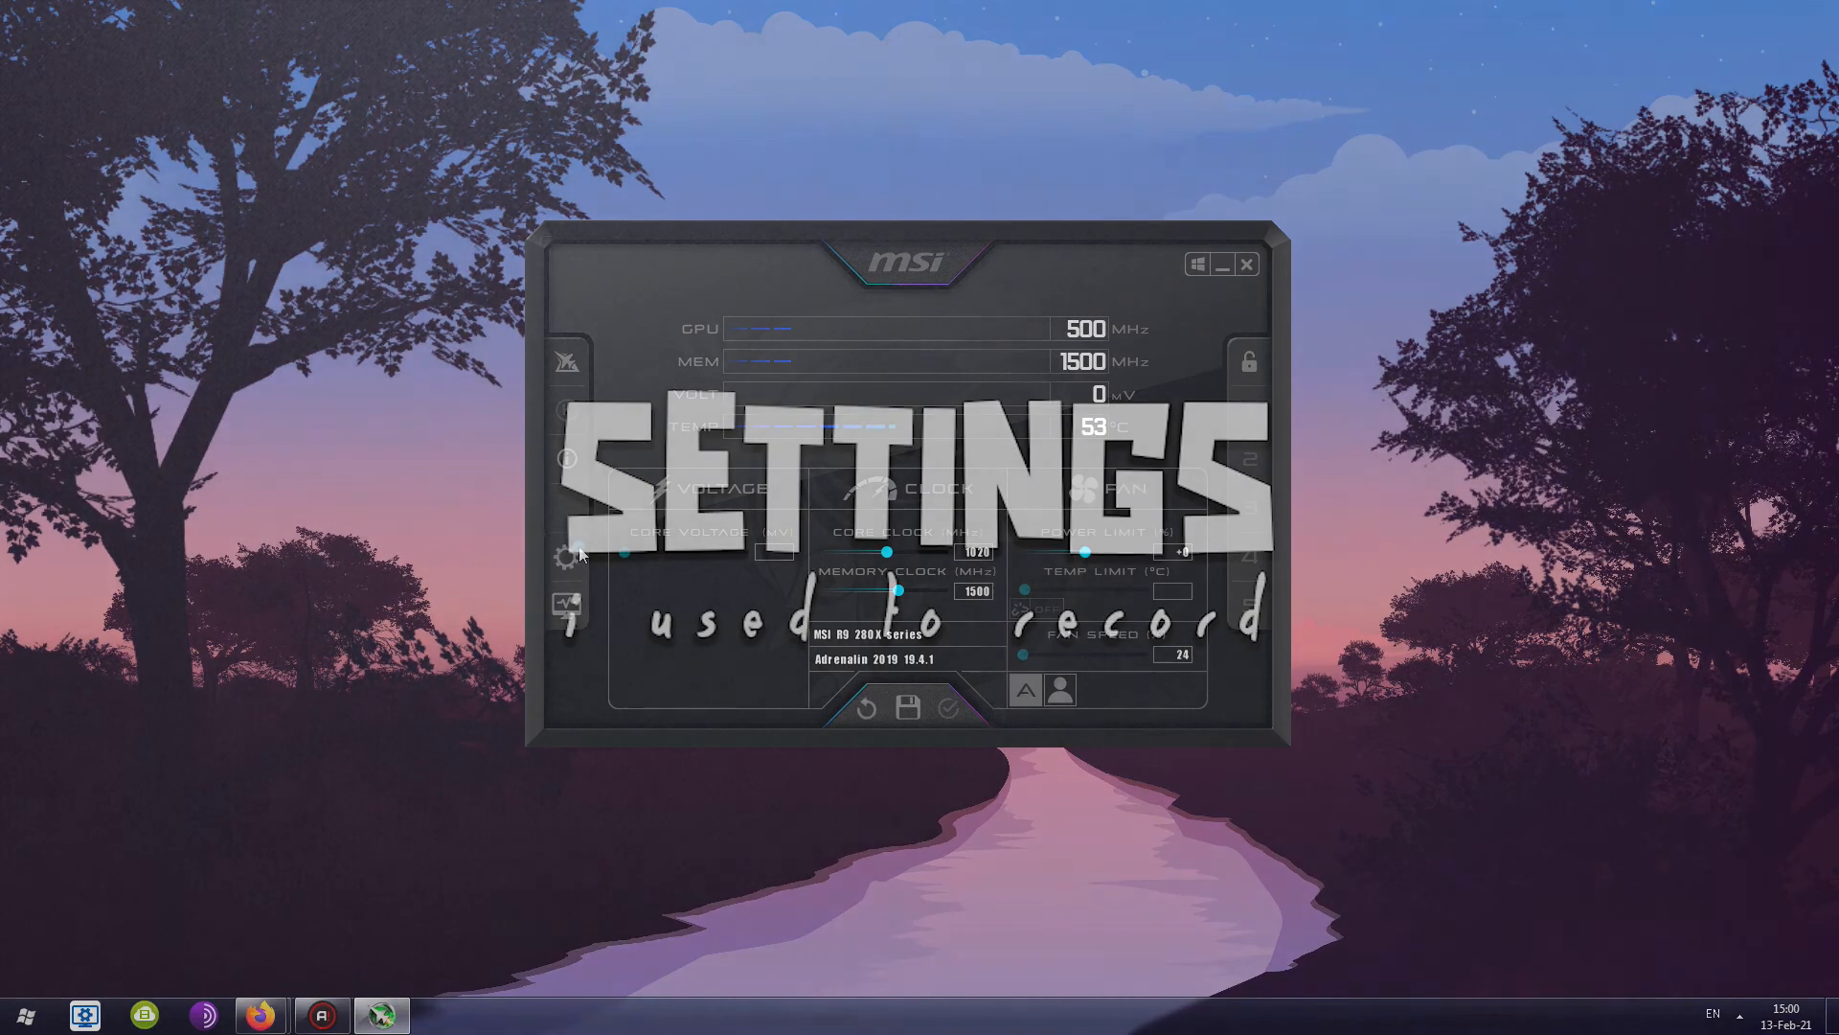
left_click(567, 556)
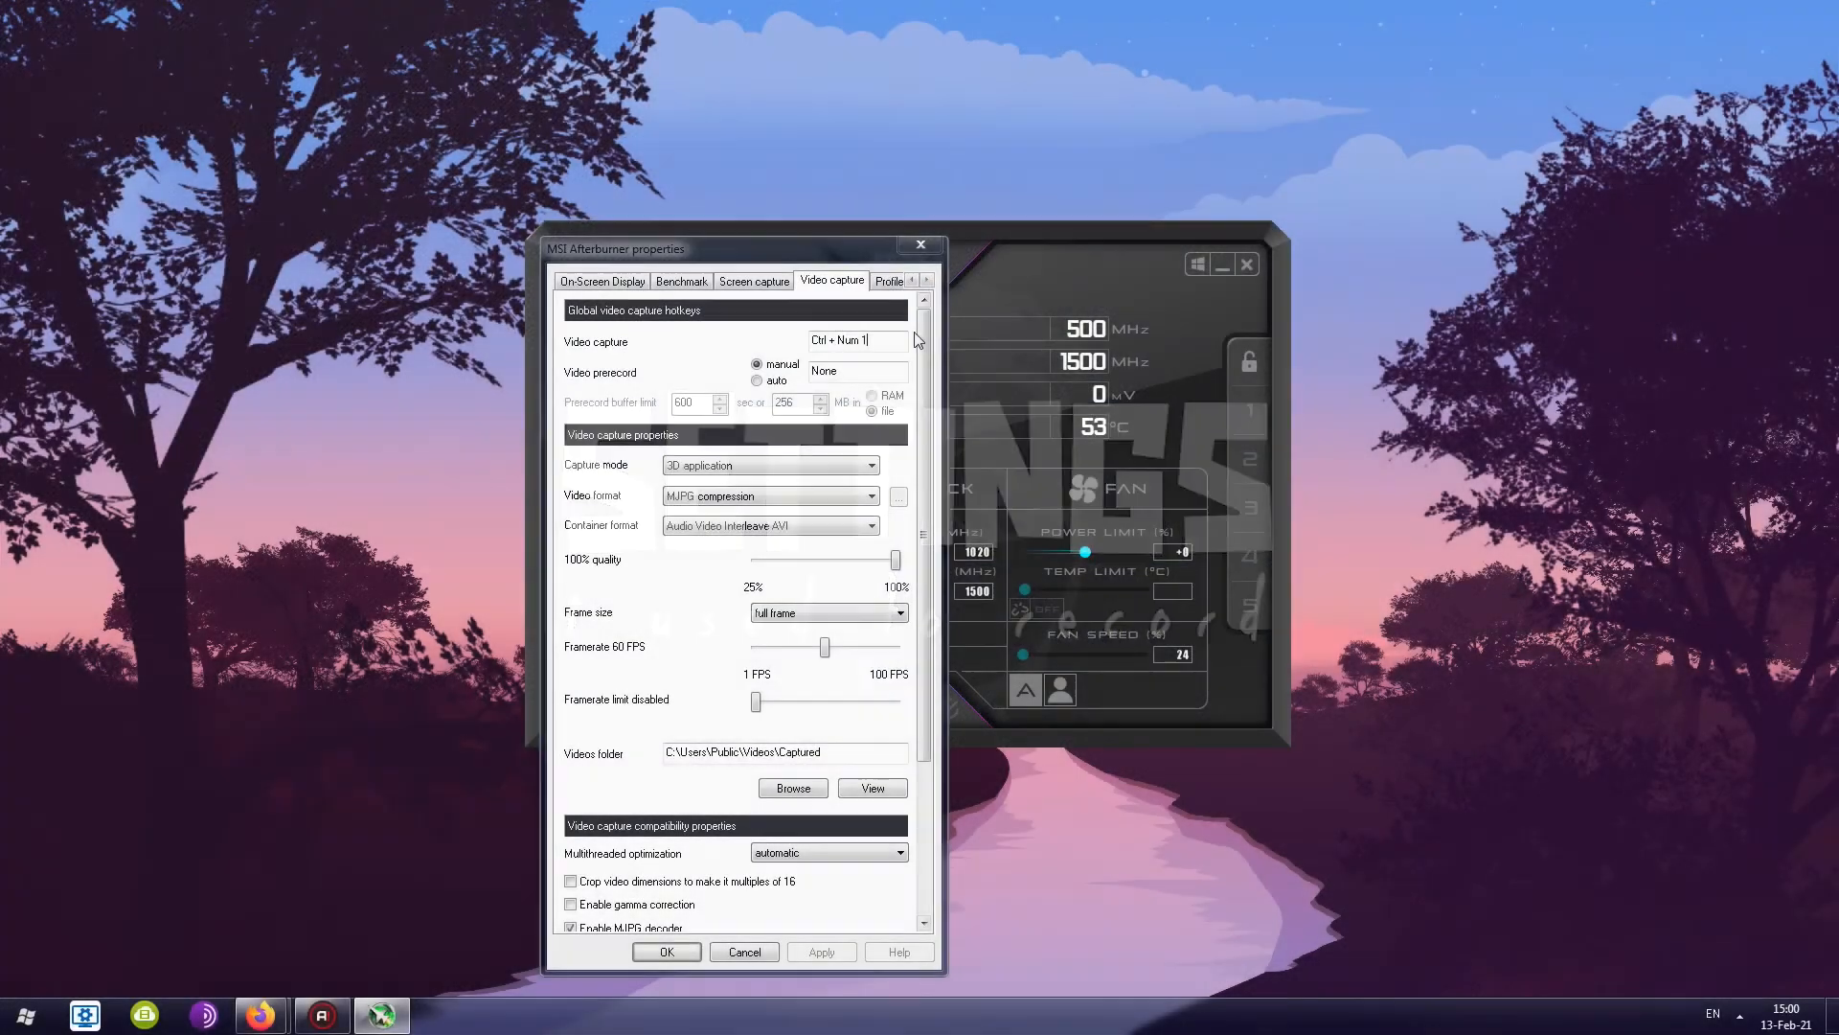
scroll(925, 351, "down", 2)
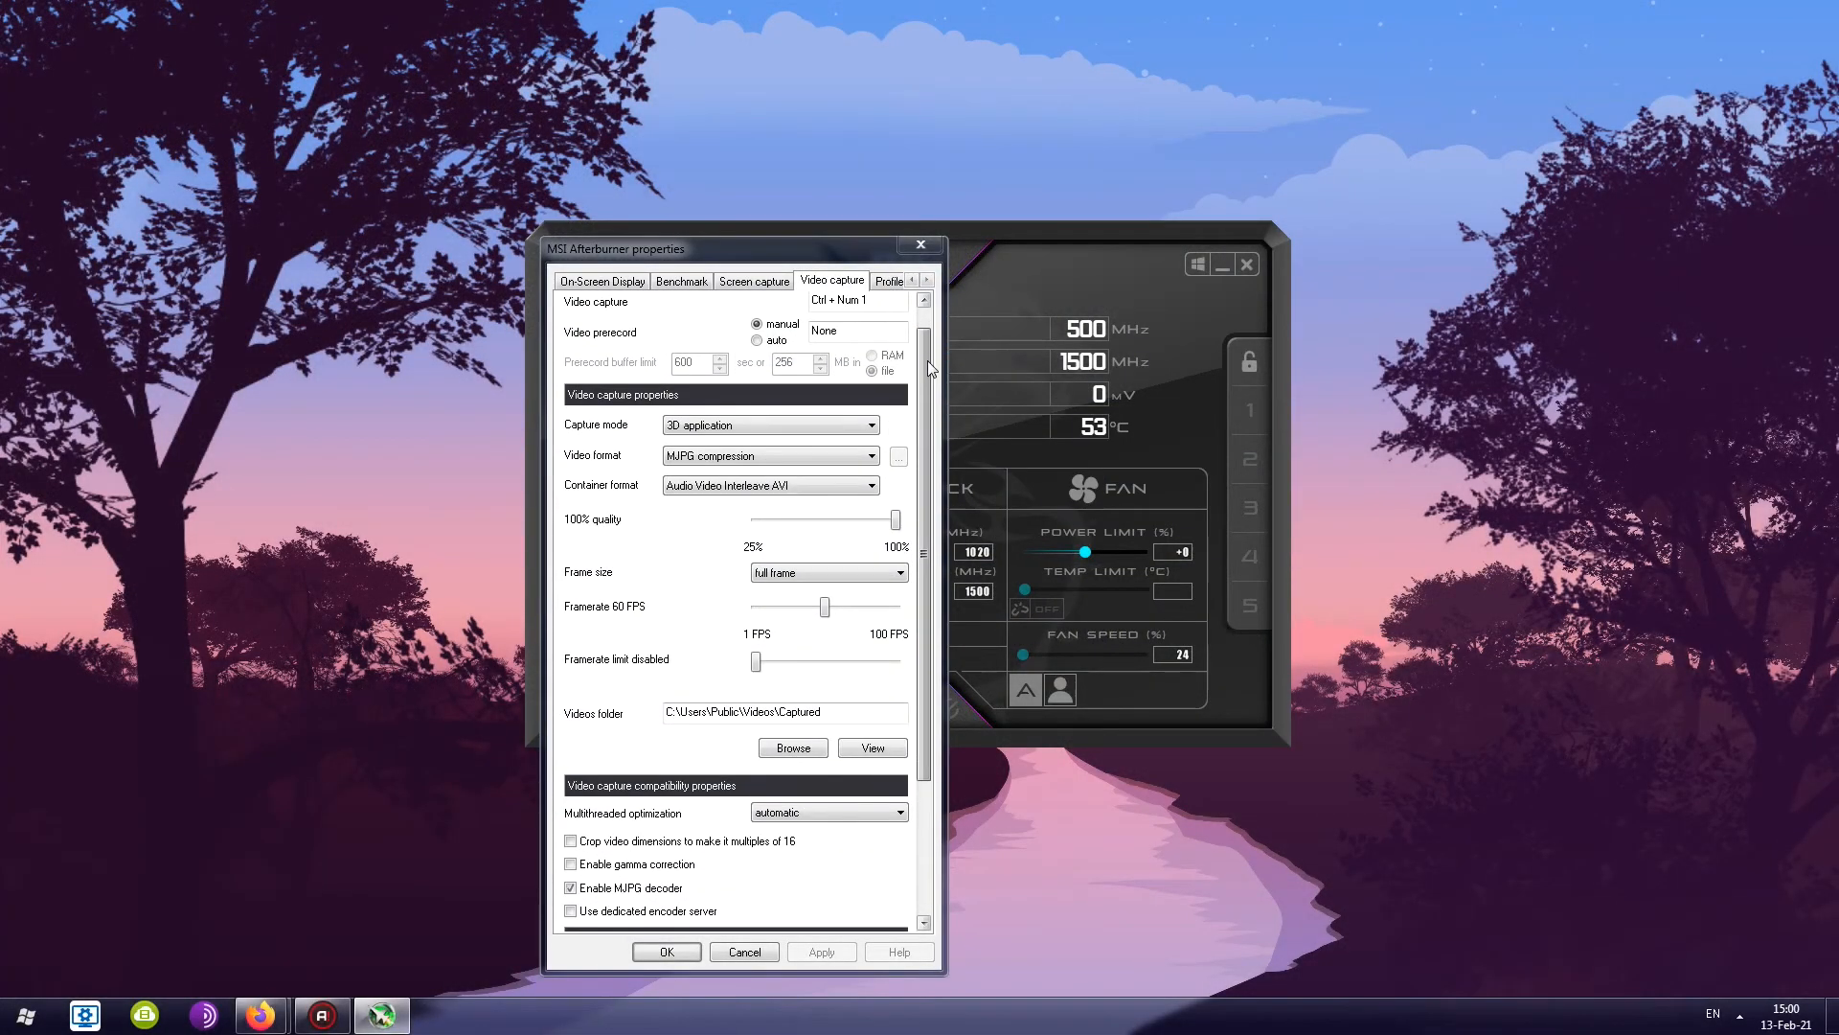
scroll(928, 361, "down", 3)
scroll(929, 393, "up", 3)
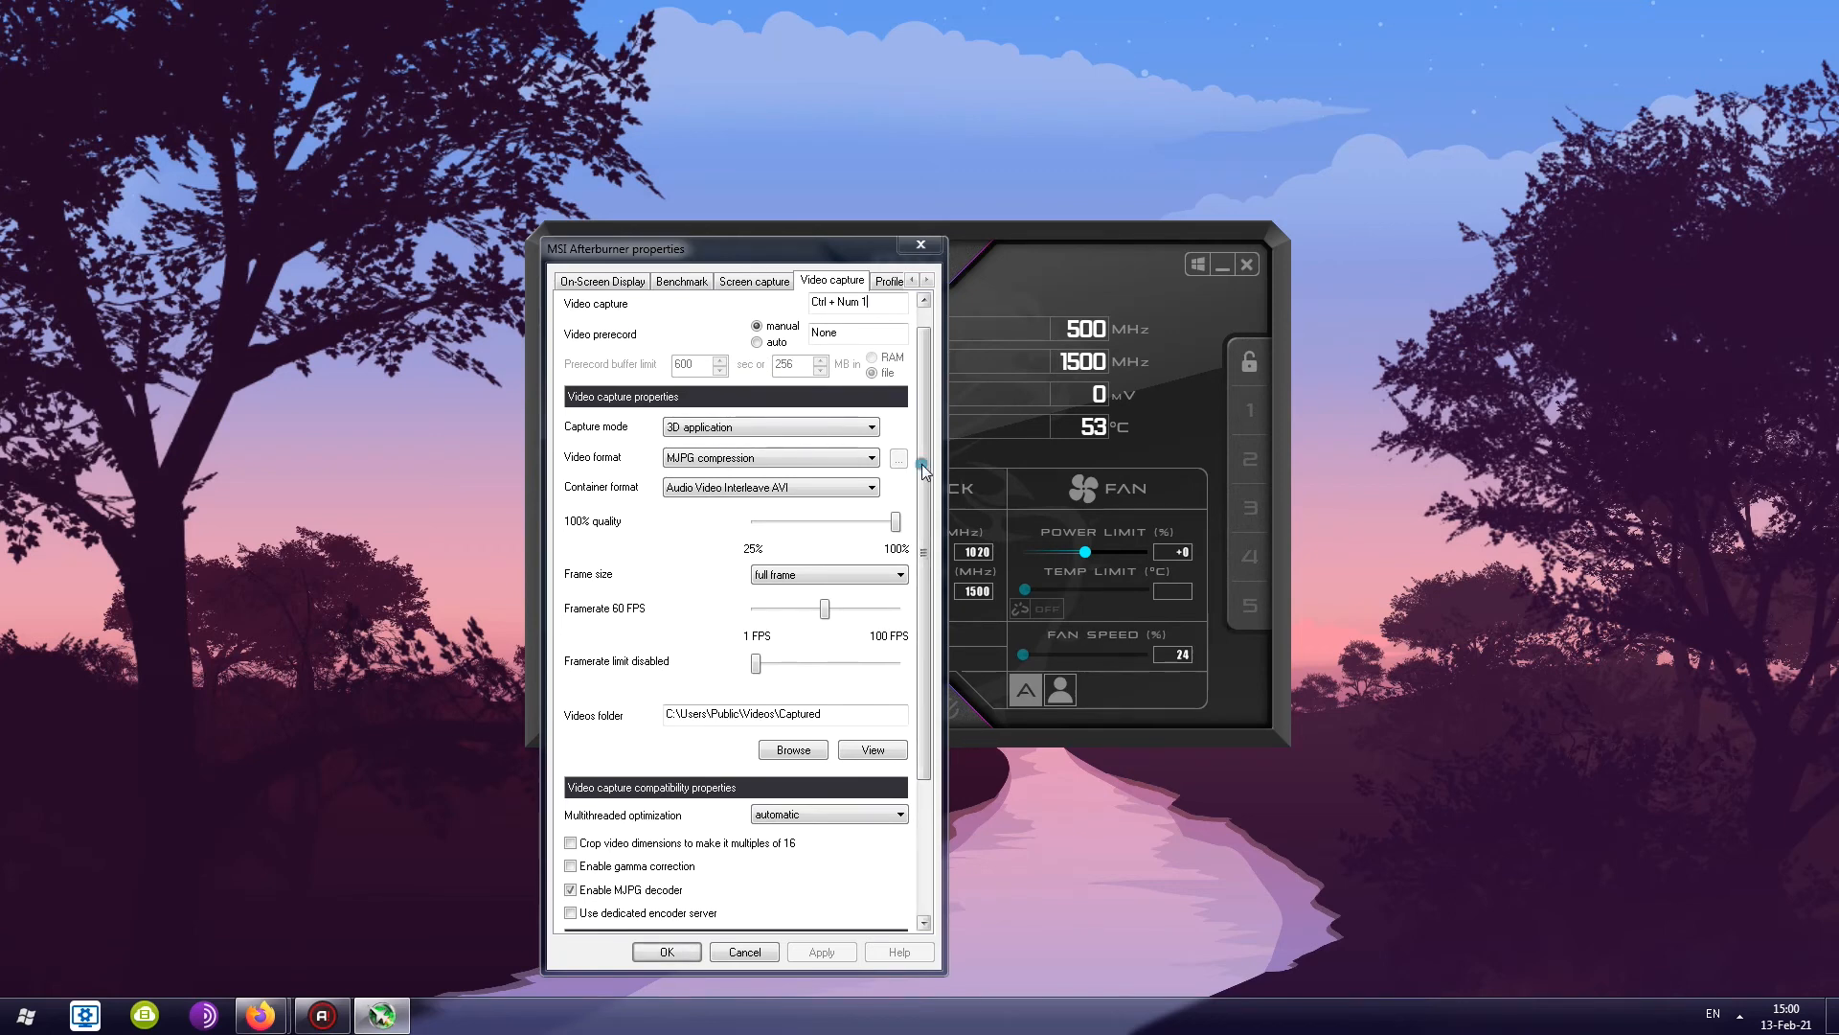
scroll(922, 464, "down", 10)
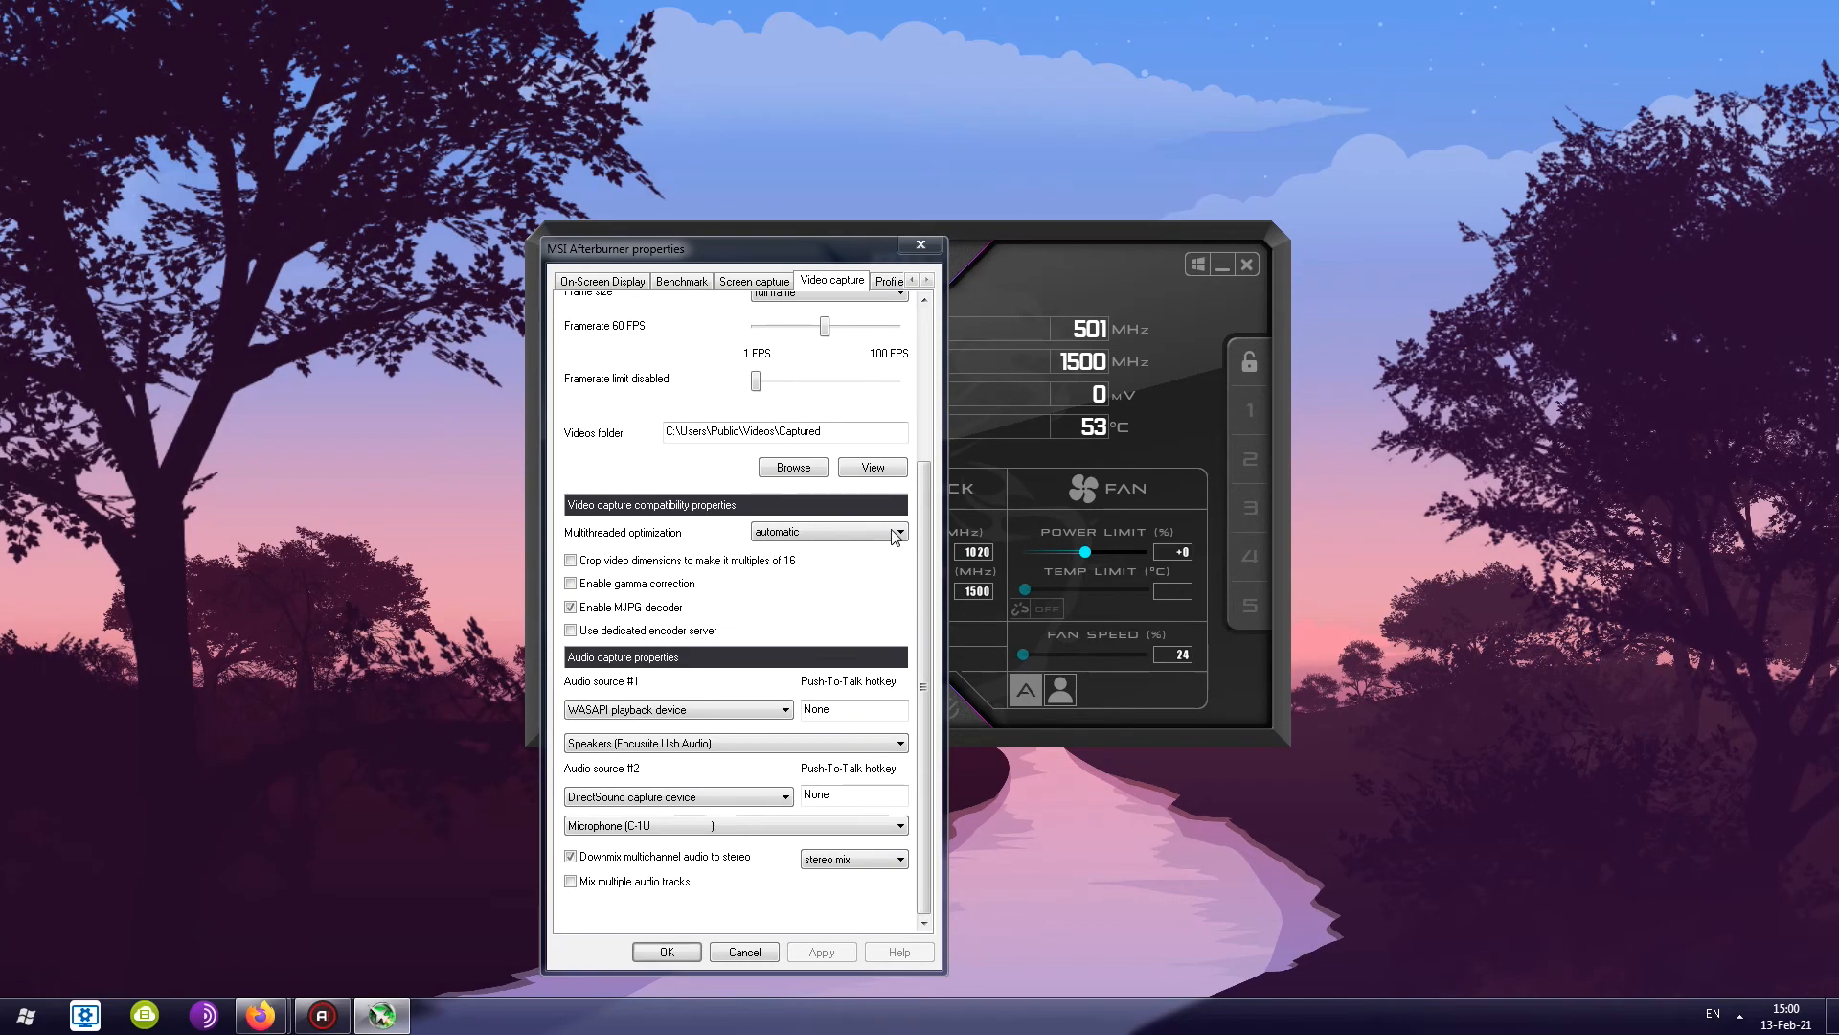
mouse_move(896, 537)
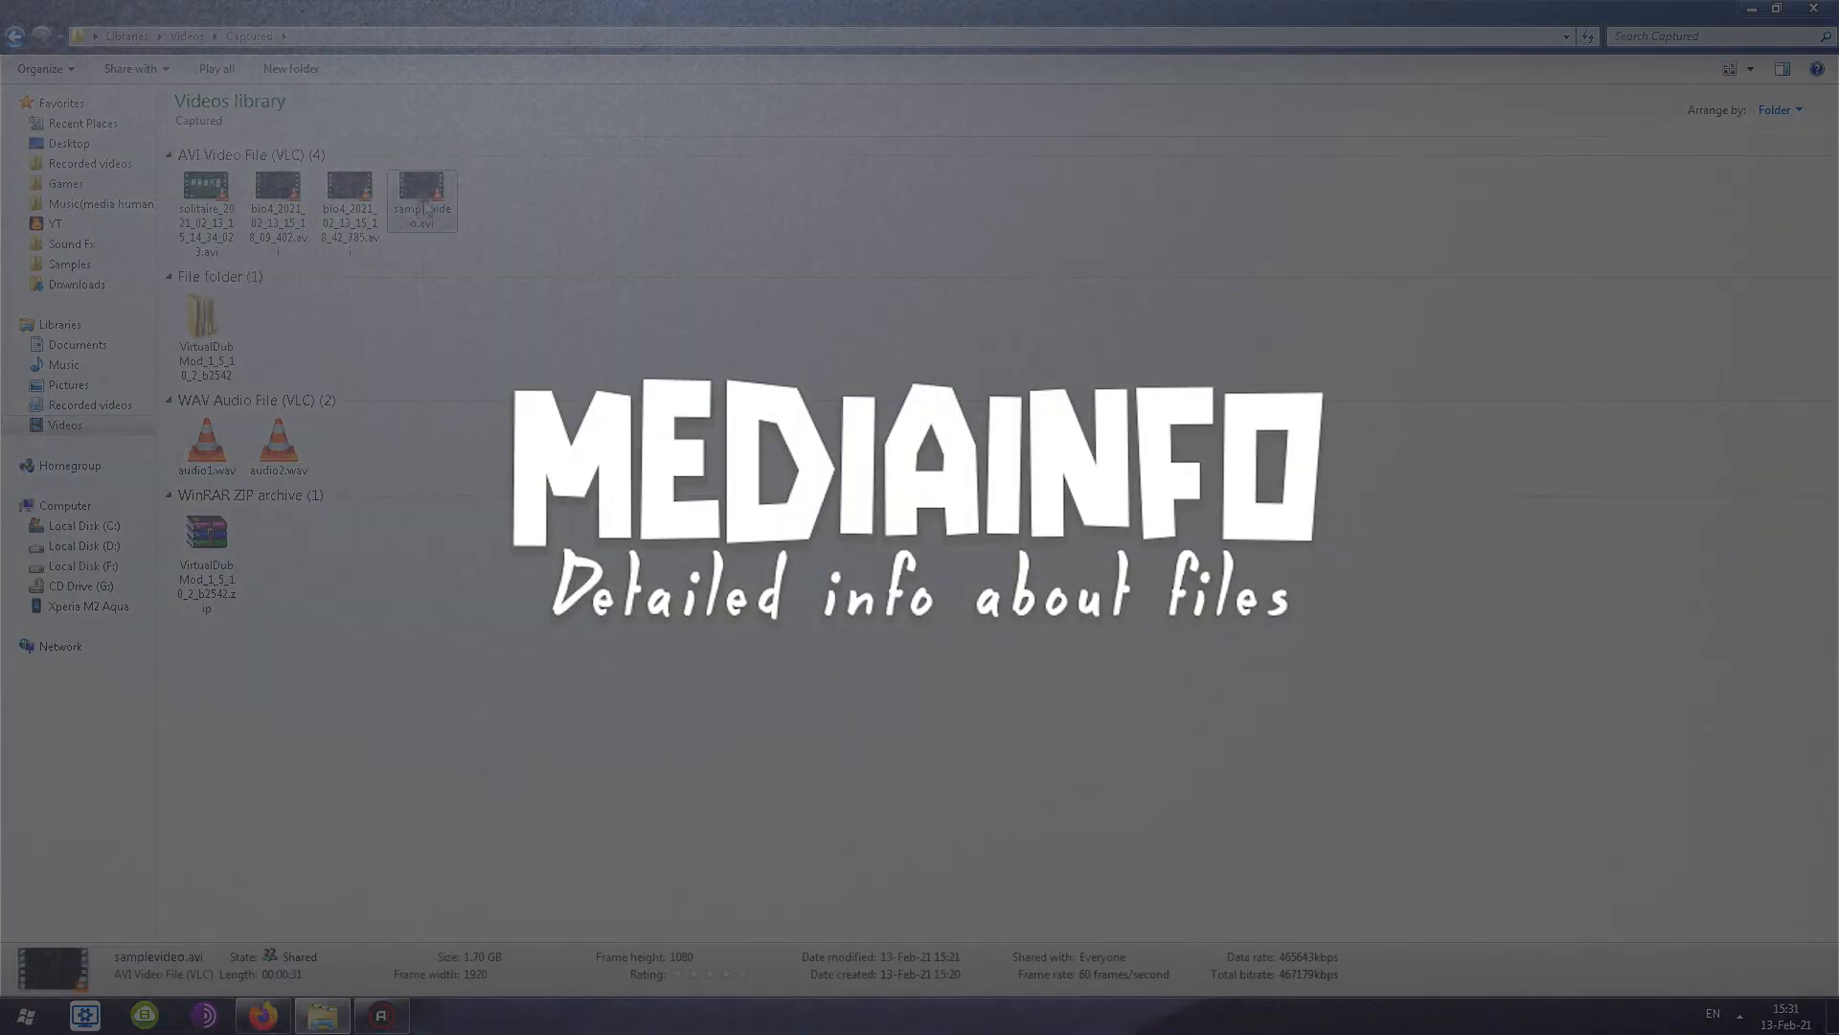
Open samplevideo.avi in MediaInfo and examine the bit rate of its video stream
right_click(464, 265)
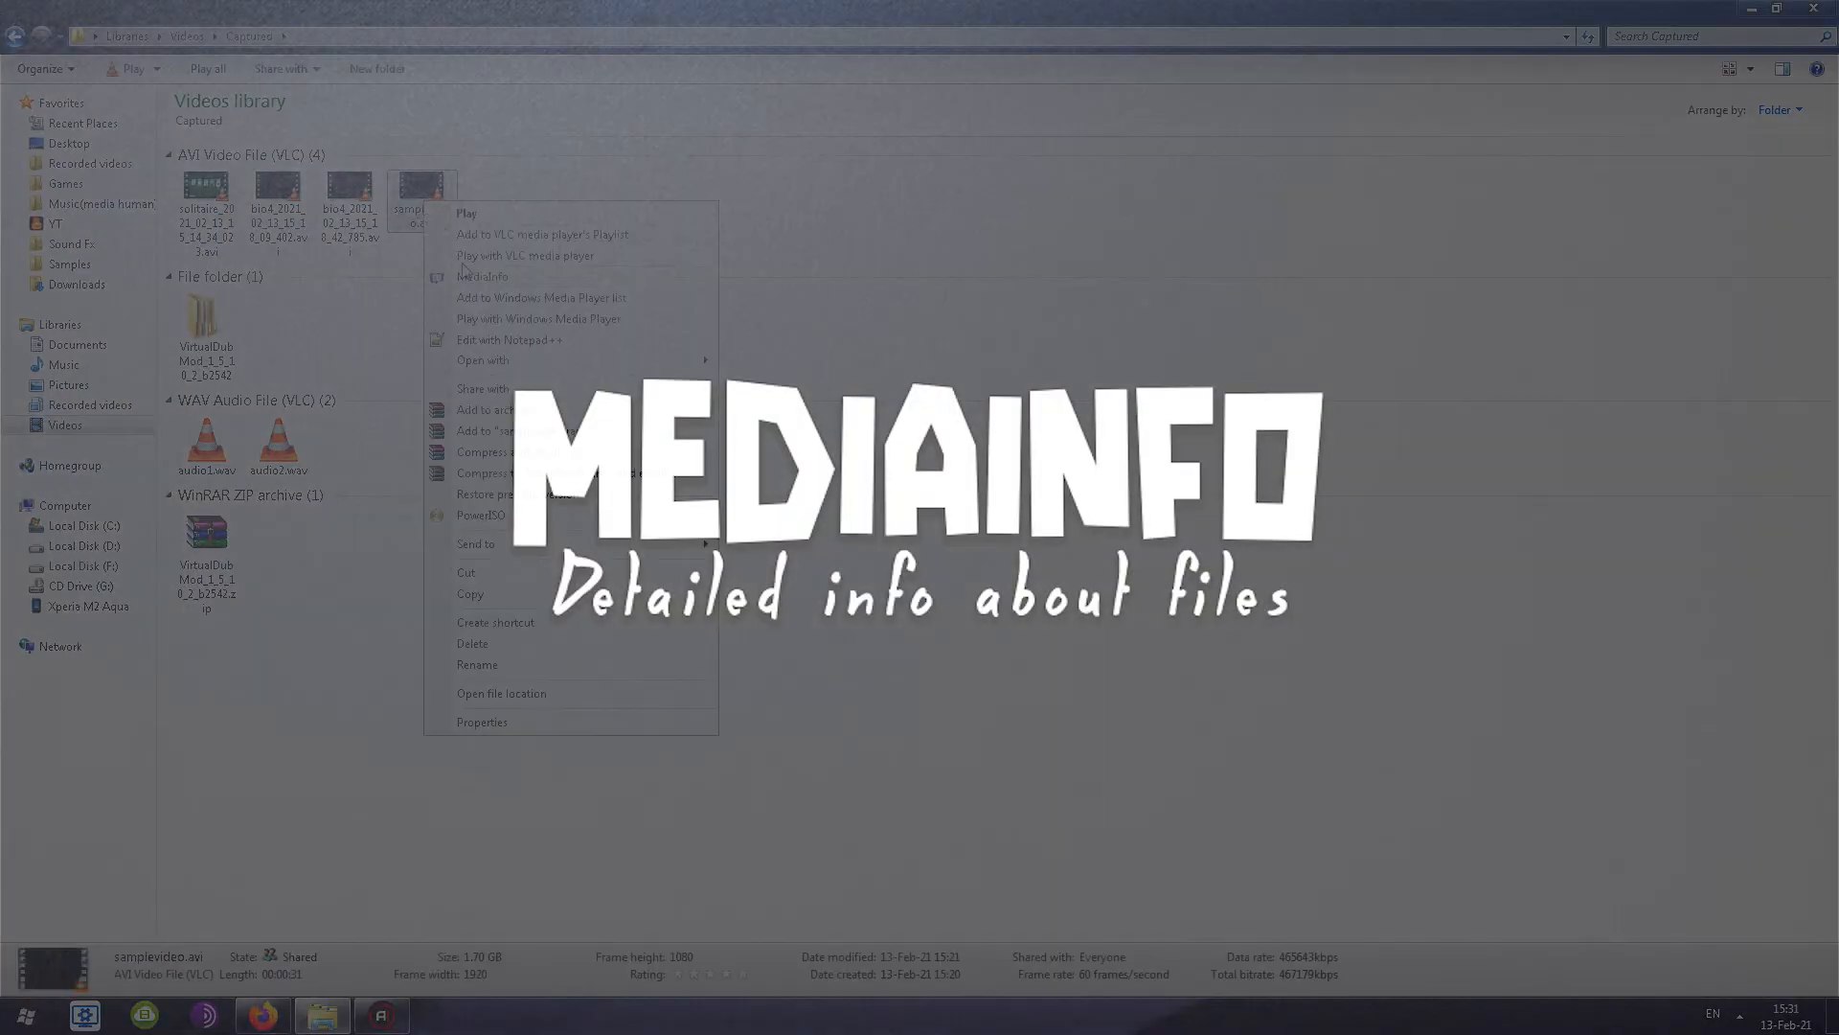
left_click(470, 278)
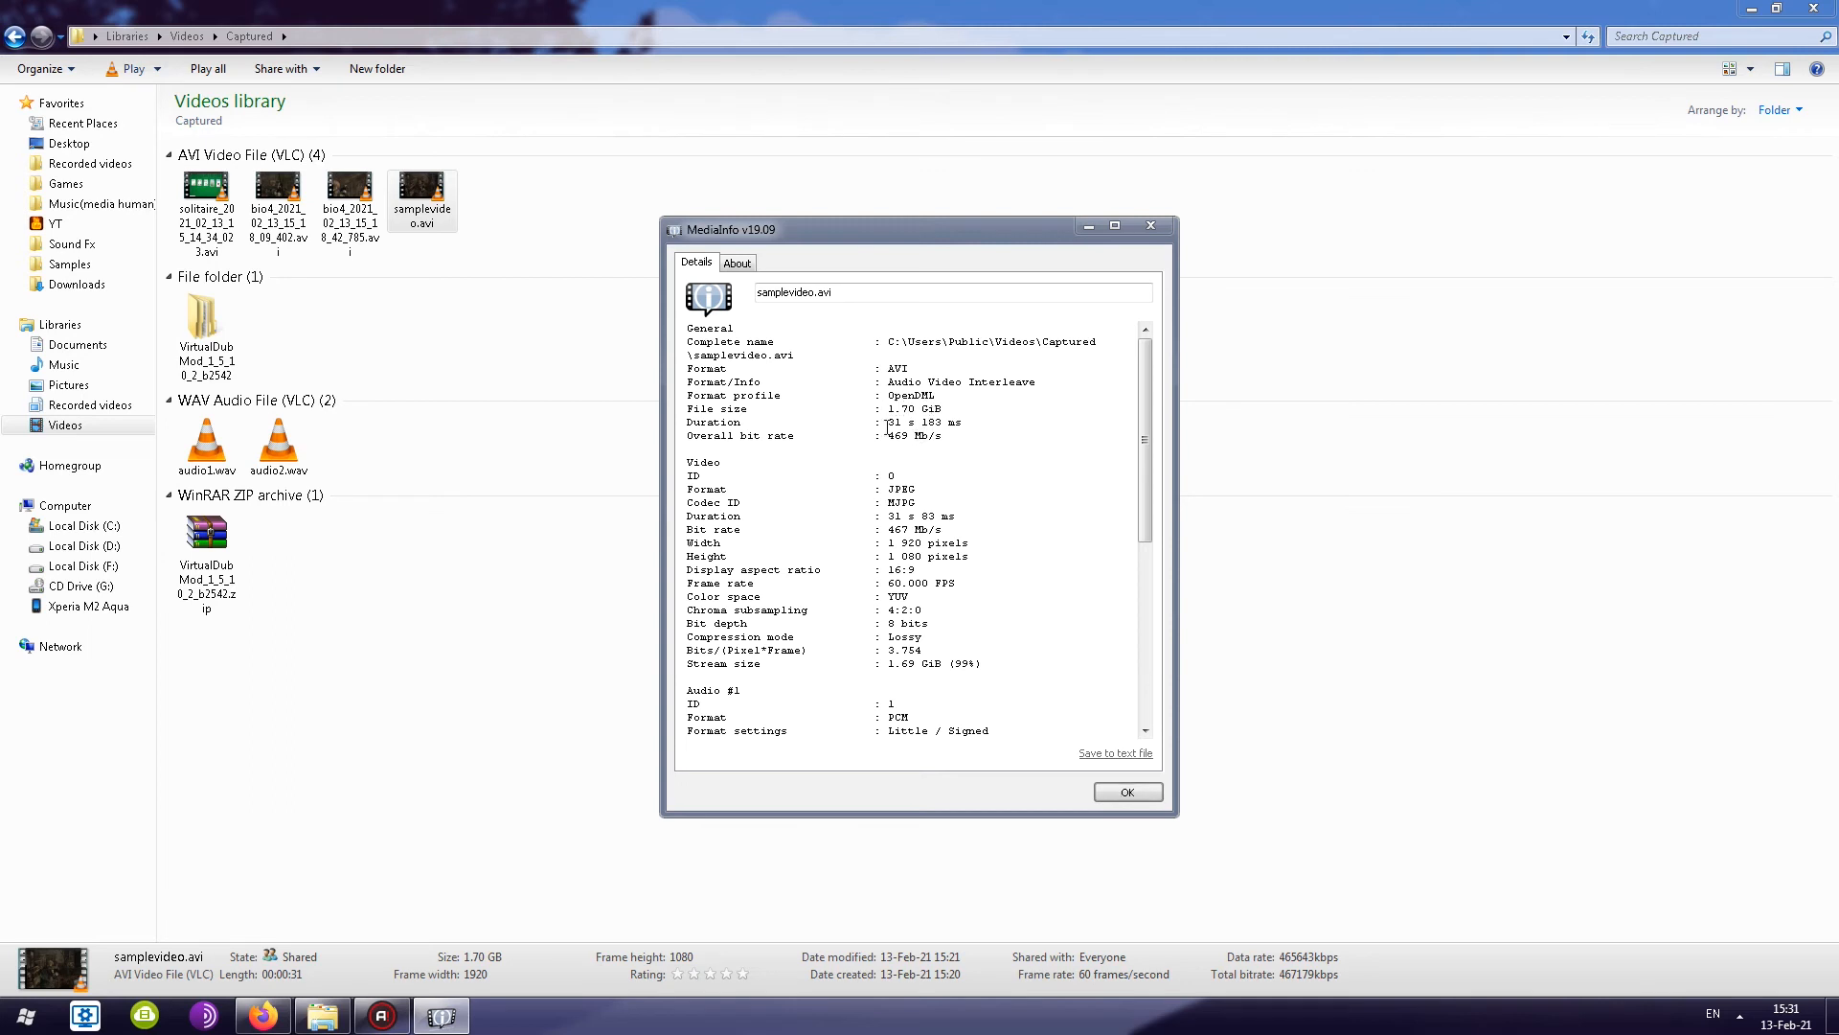
scroll(919, 431, "down", 1)
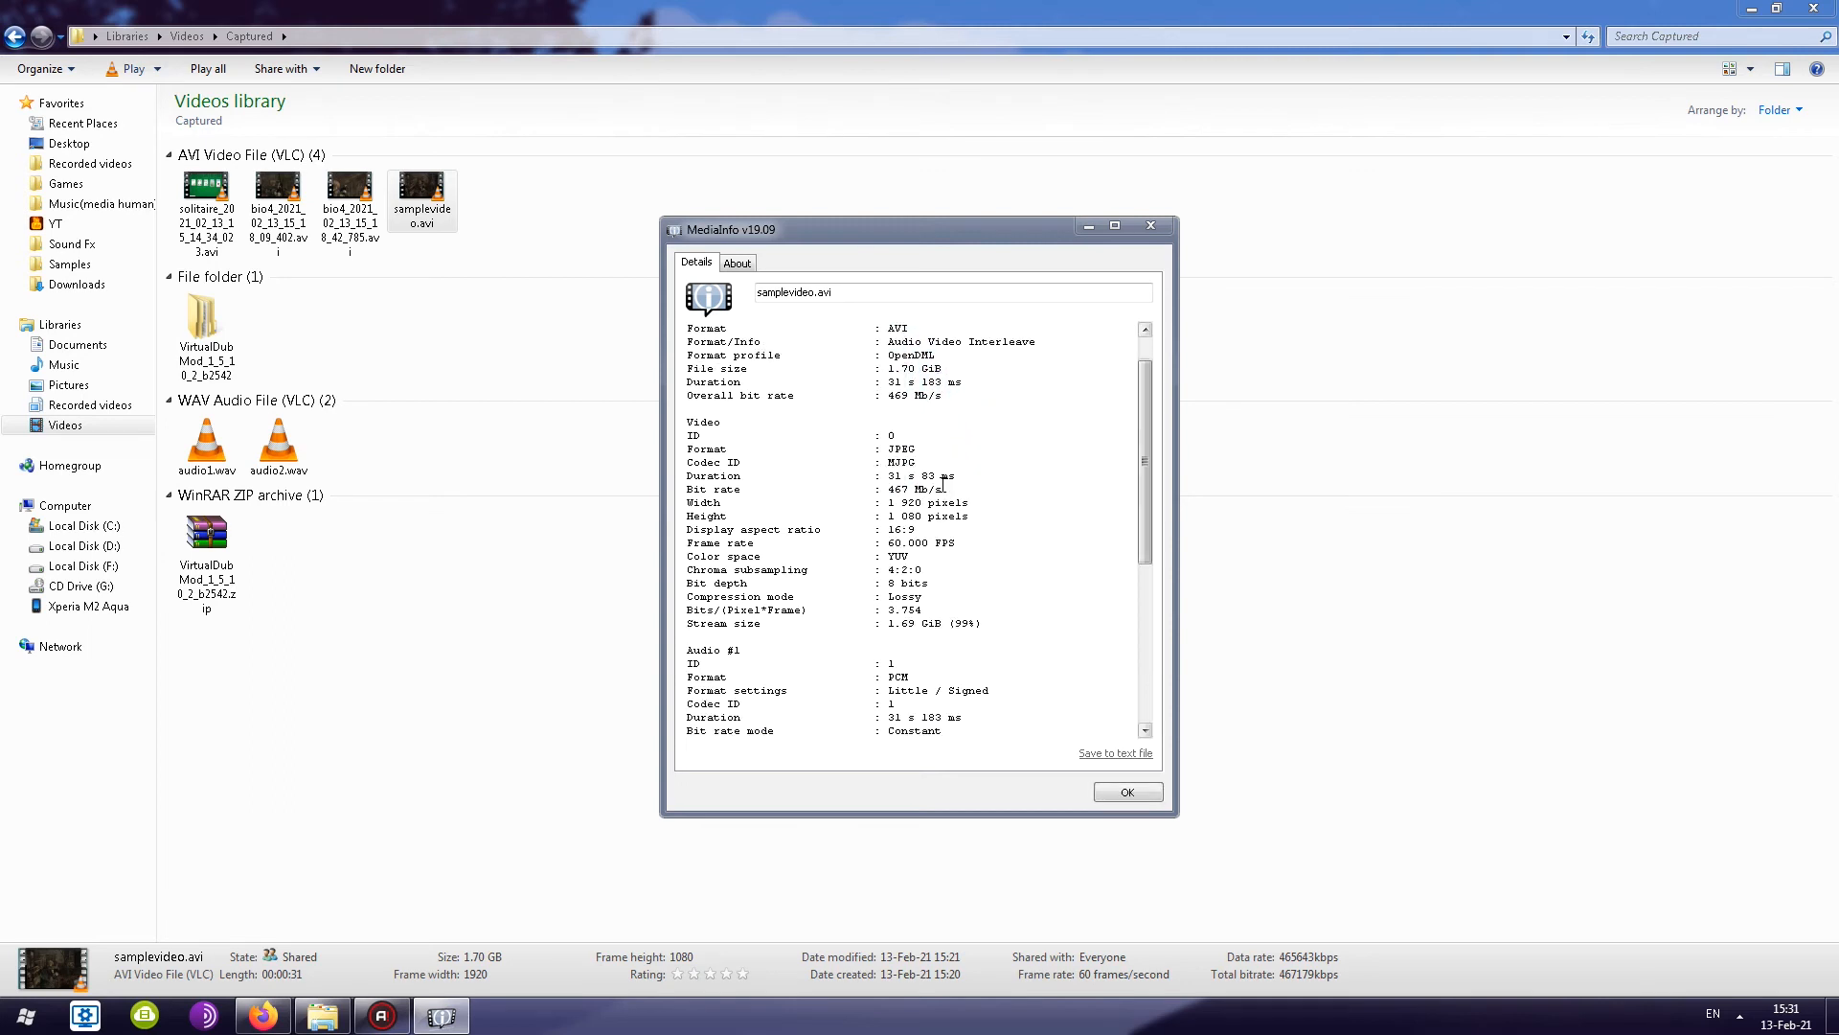
mouse_move(879, 488)
left_mouse_down()
mouse_move(946, 492)
mouse_move(873, 487)
left_mouse_up()
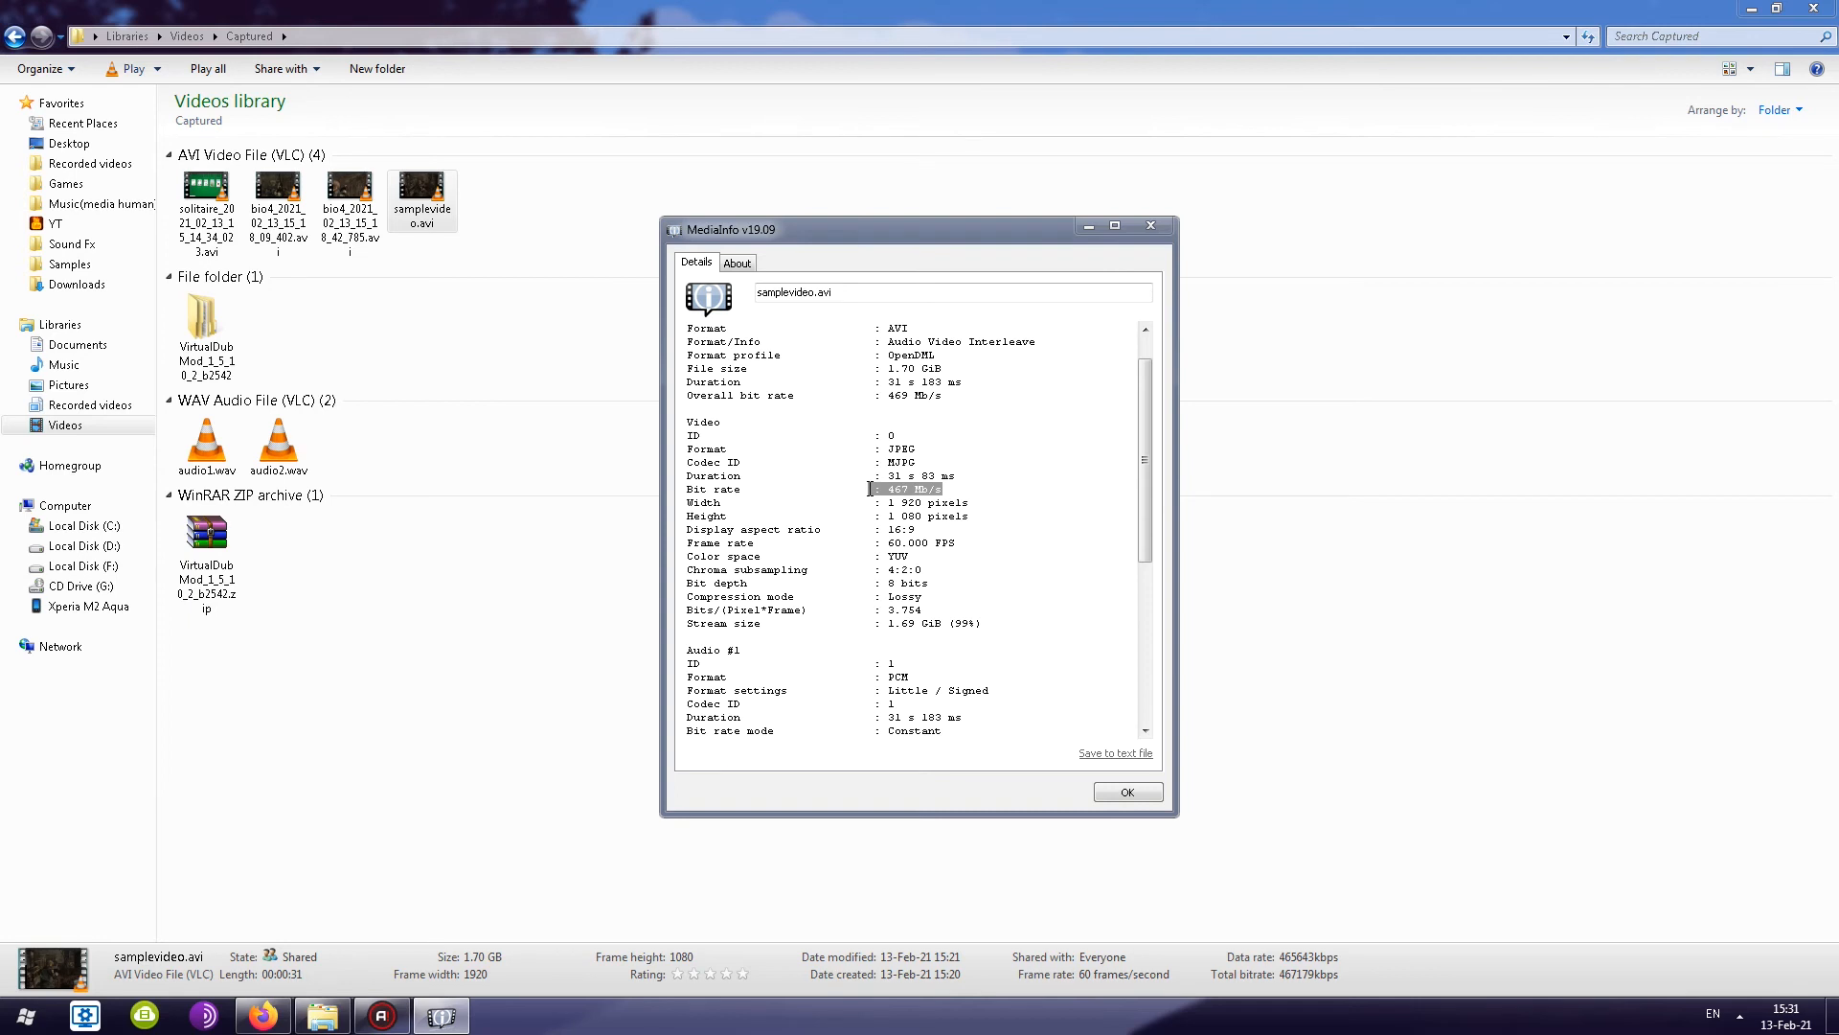
left_click(915, 489)
left_click_drag(945, 490, 835, 490)
left_click(926, 490)
scroll(1025, 493, "down", 2)
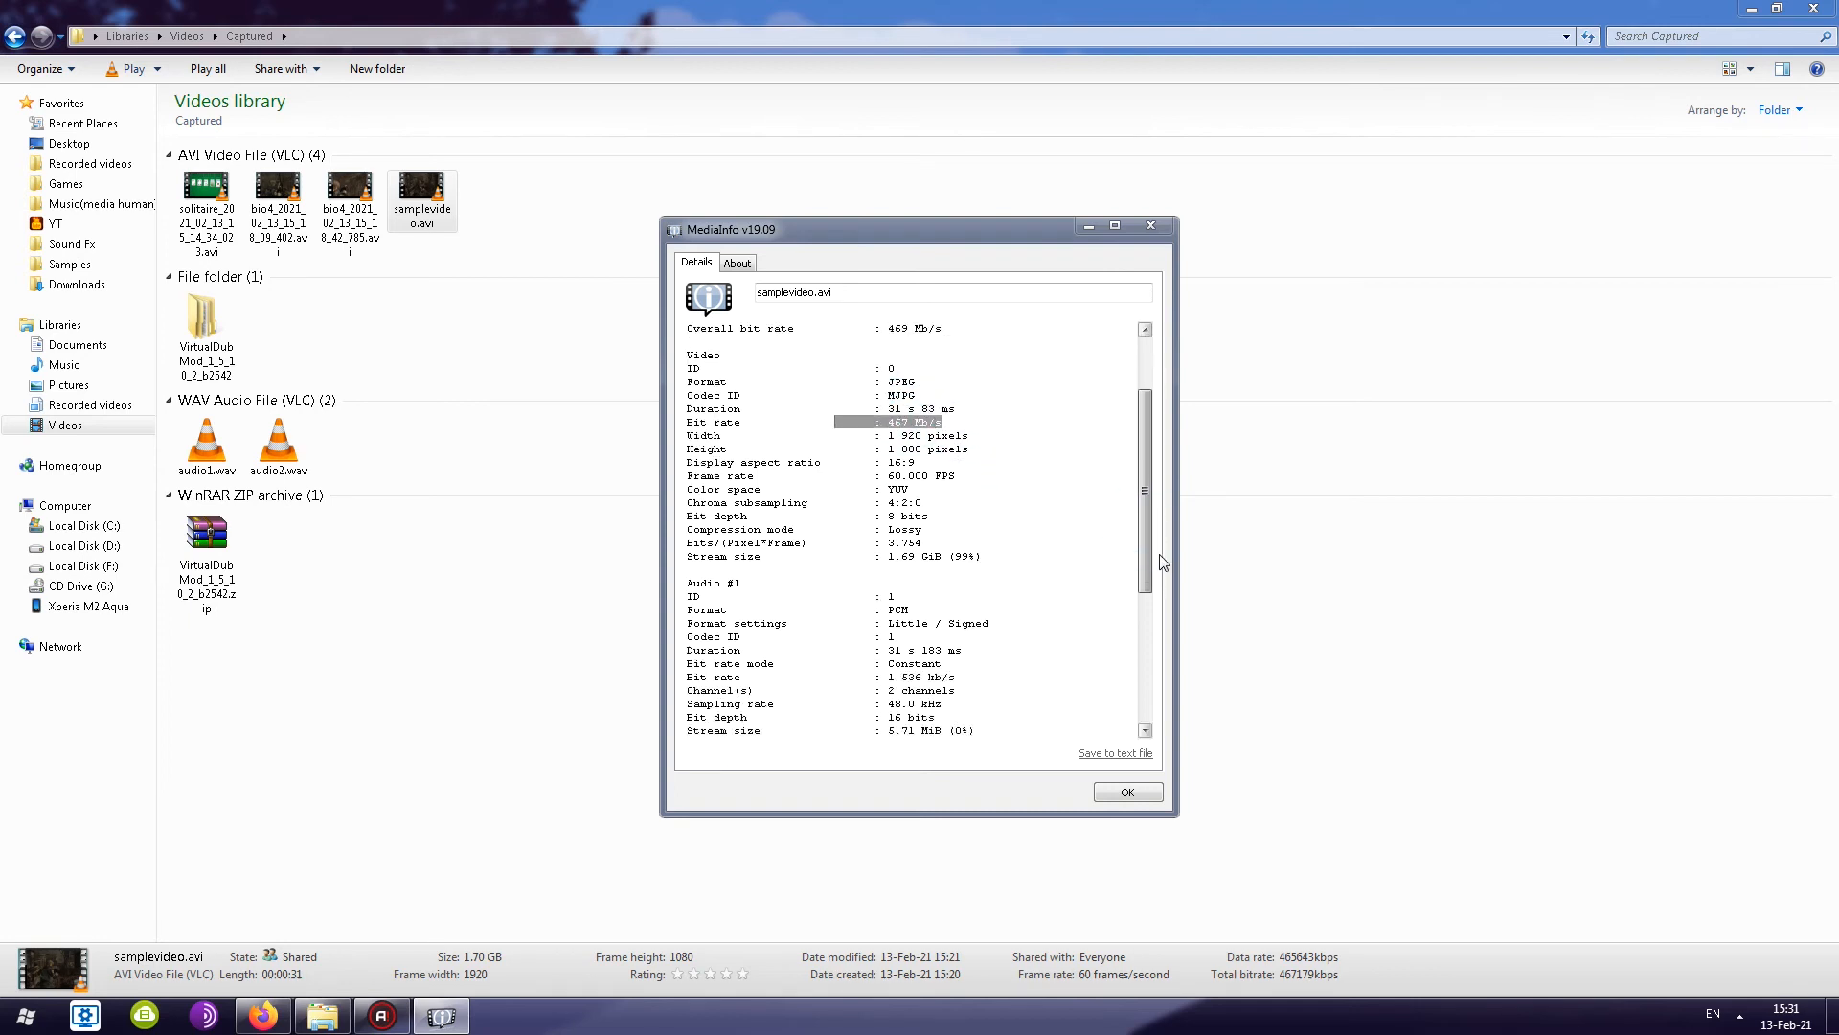
Examine the bit rates of both audio tracks in the MediaInfo details
left_click_drag(1144, 559, 1145, 693)
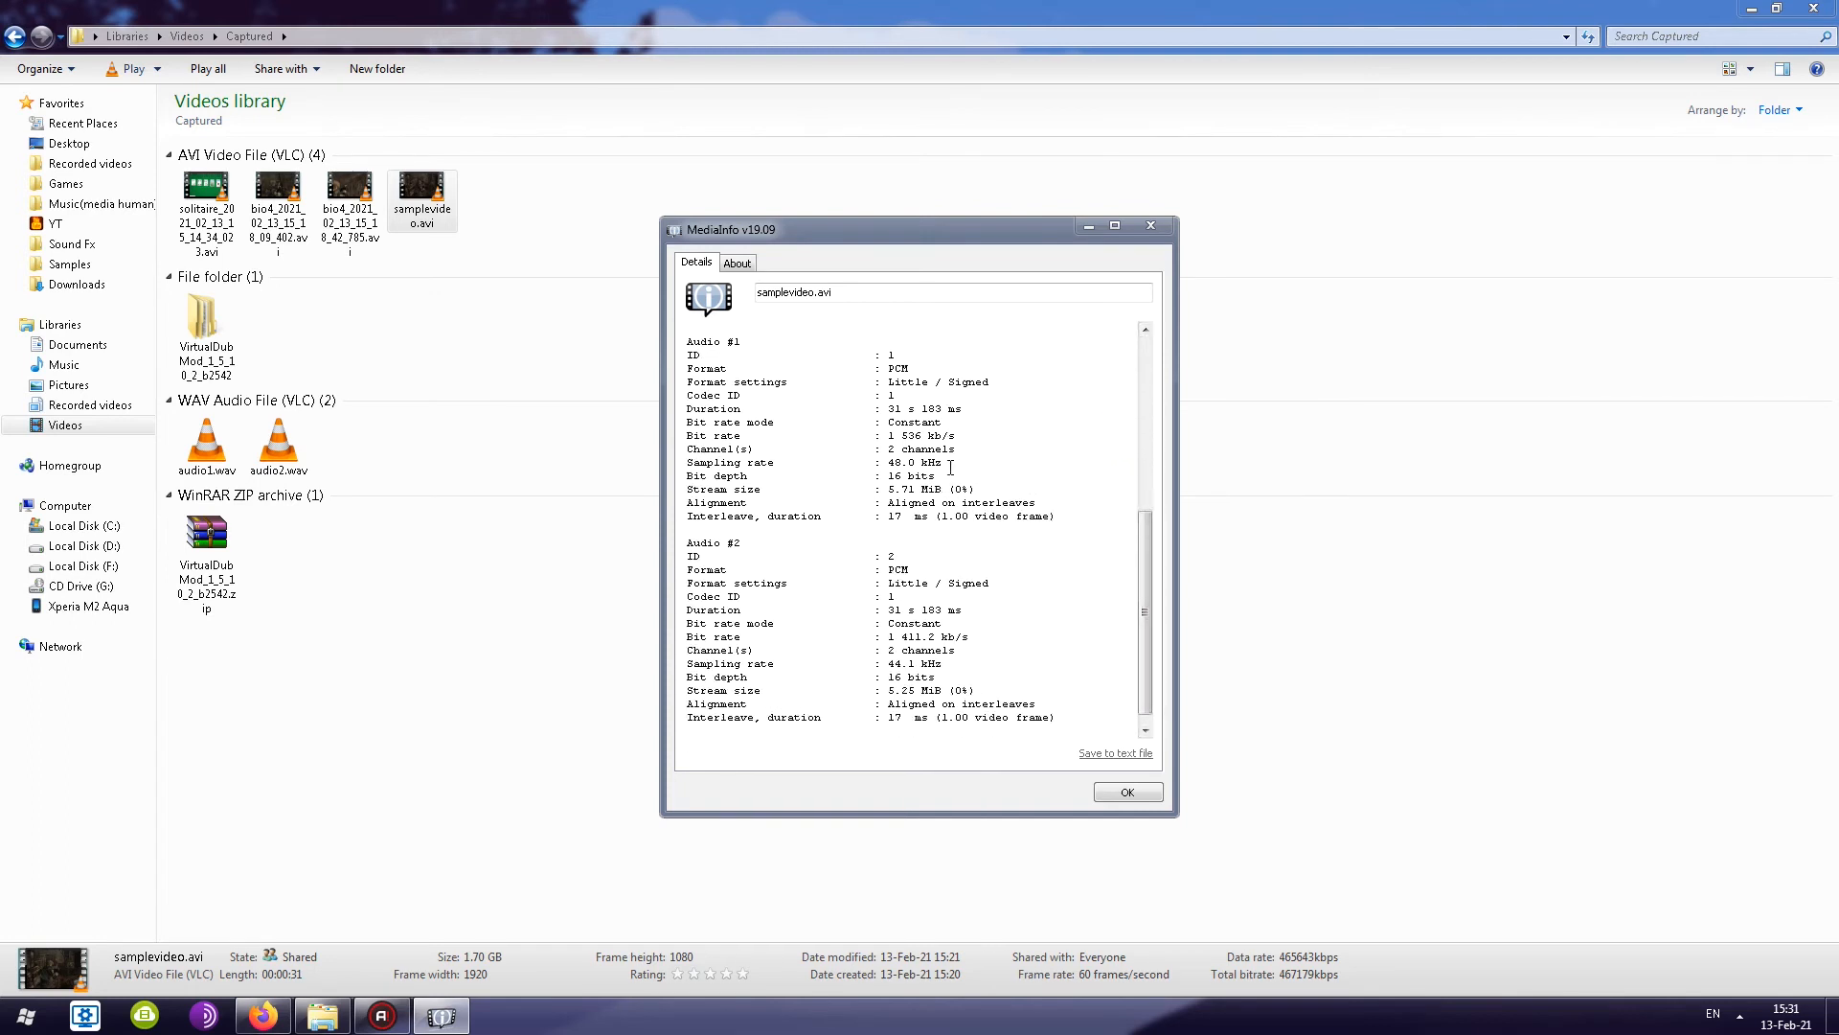
left_click_drag(956, 436, 680, 437)
left_click_drag(969, 636, 662, 635)
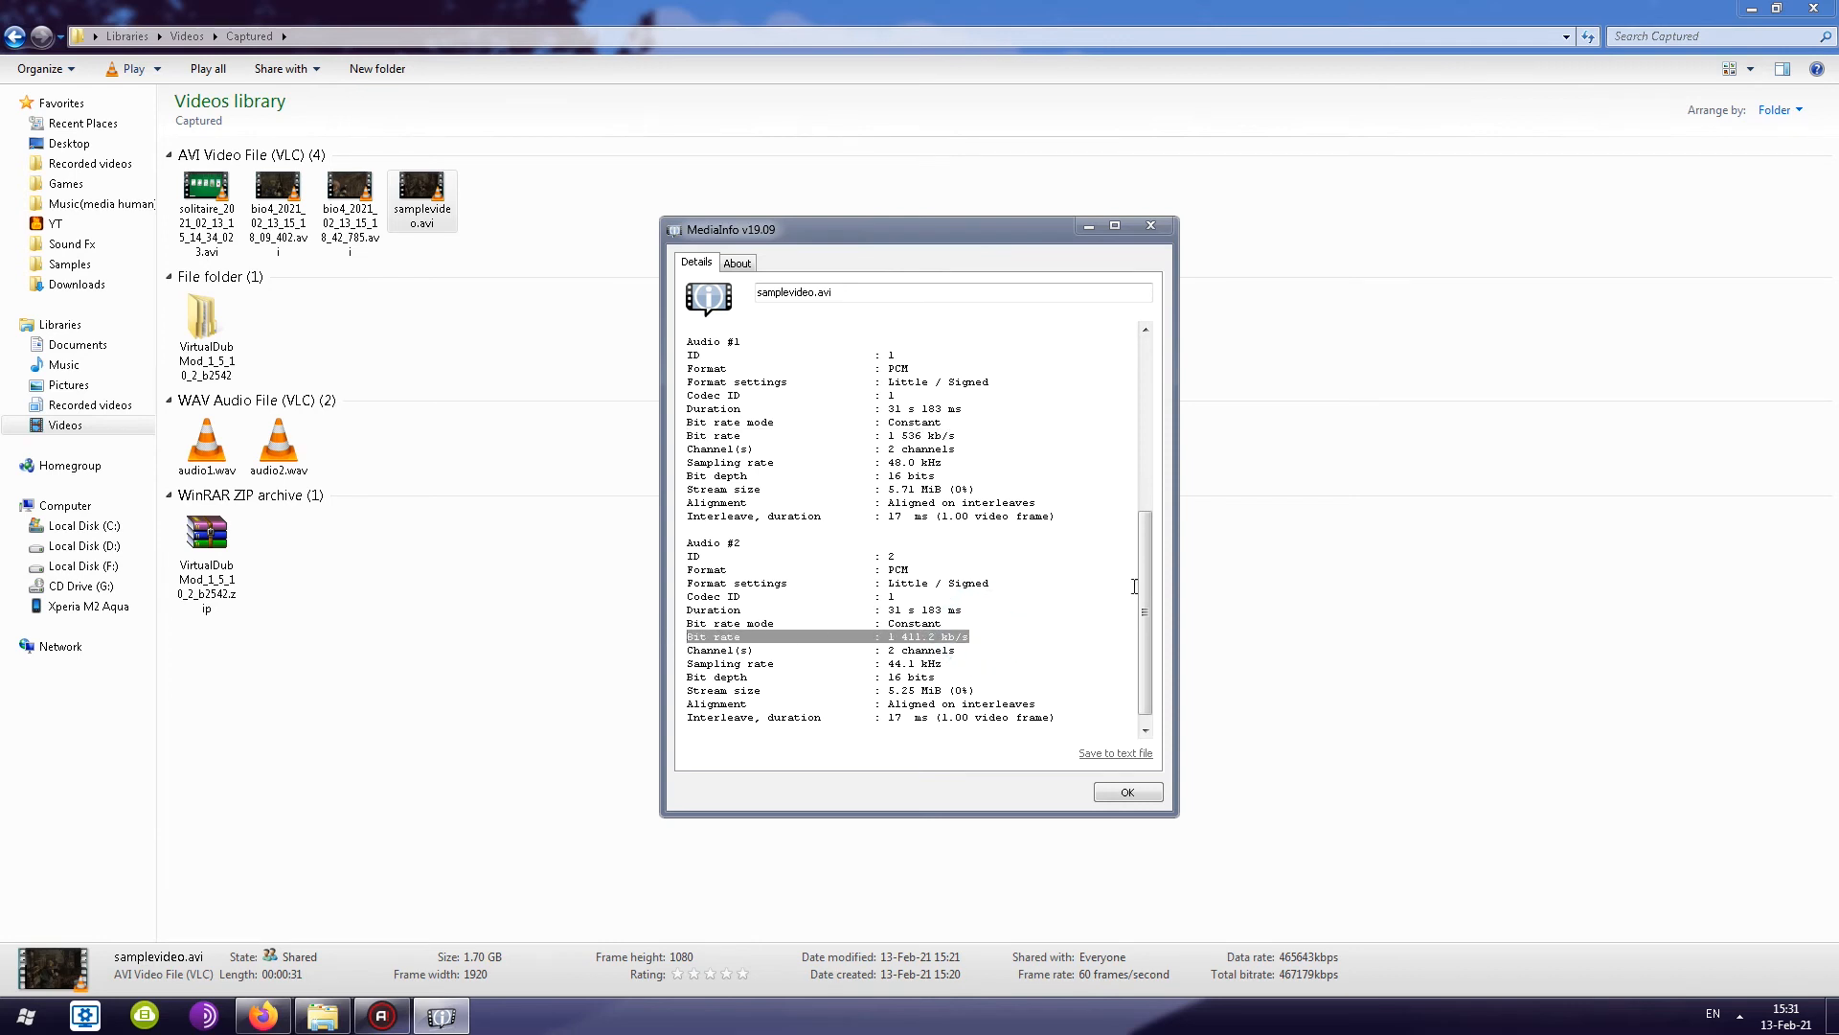
left_click_drag(1145, 594, 1146, 600)
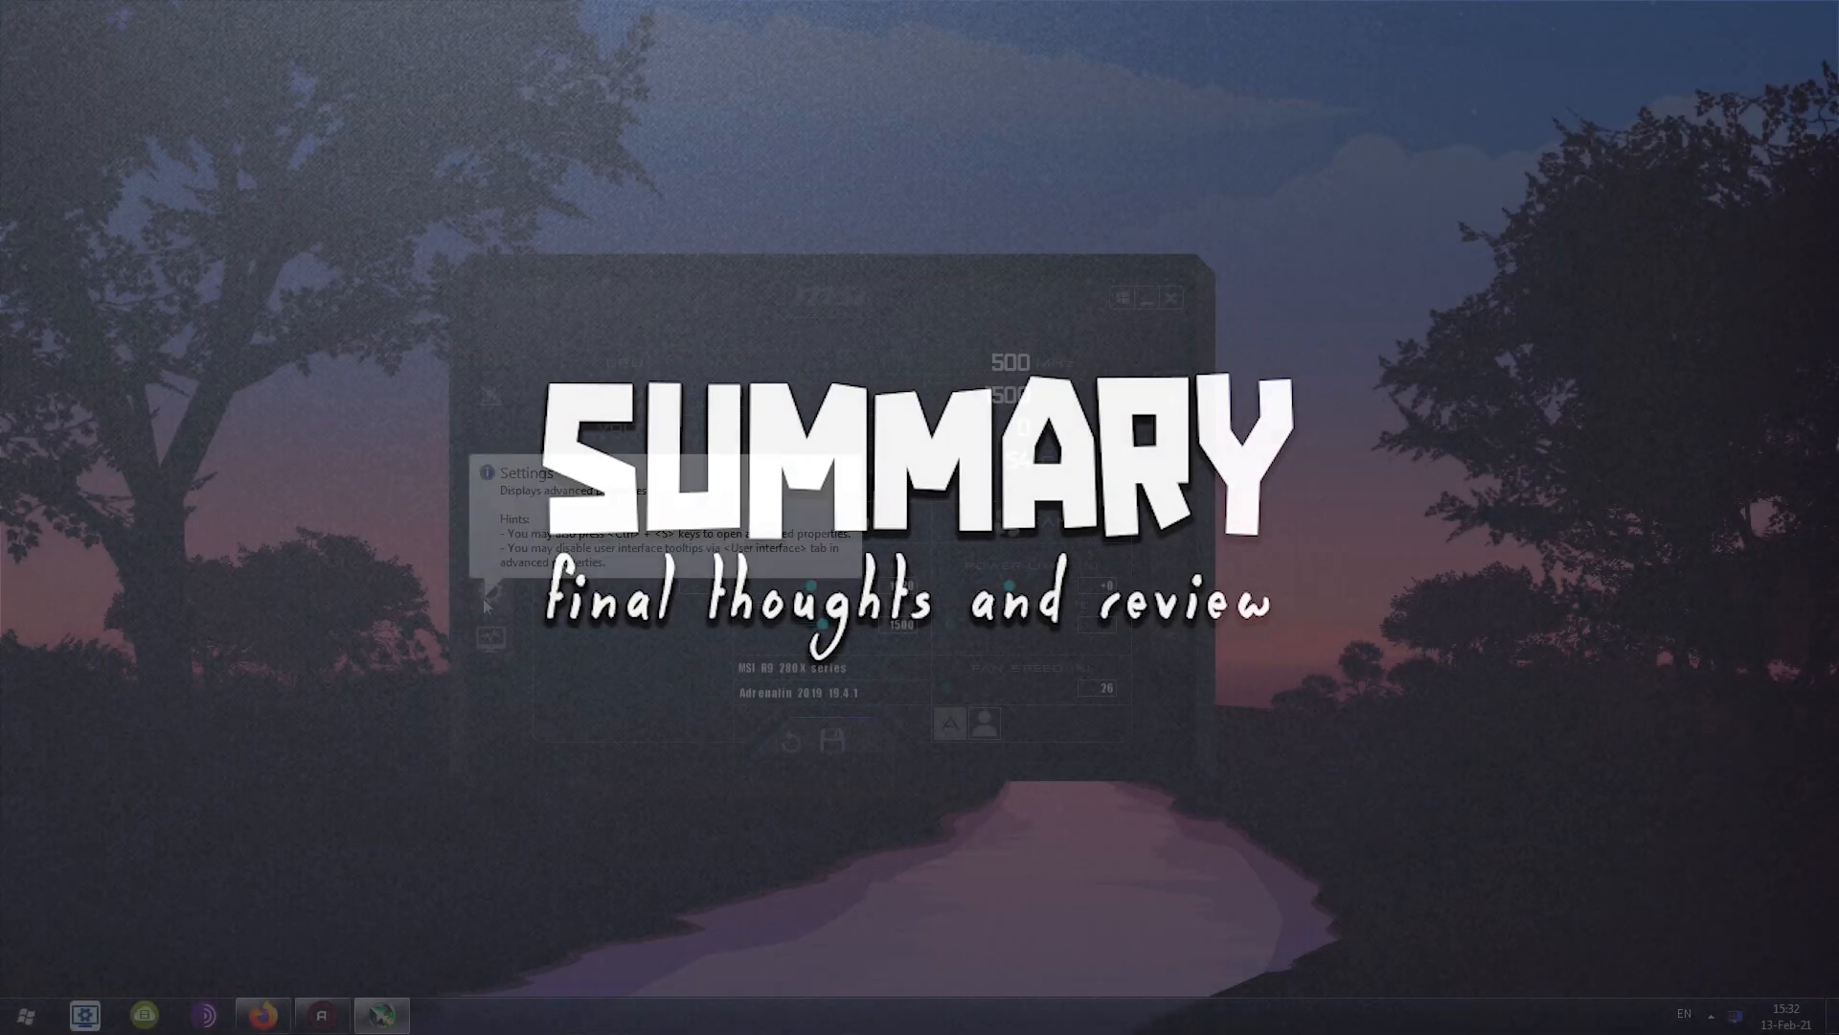
Switch to MSI Afterburner, open its video capture properties and review the capture, compatibility and audio settings
left_click(487, 598)
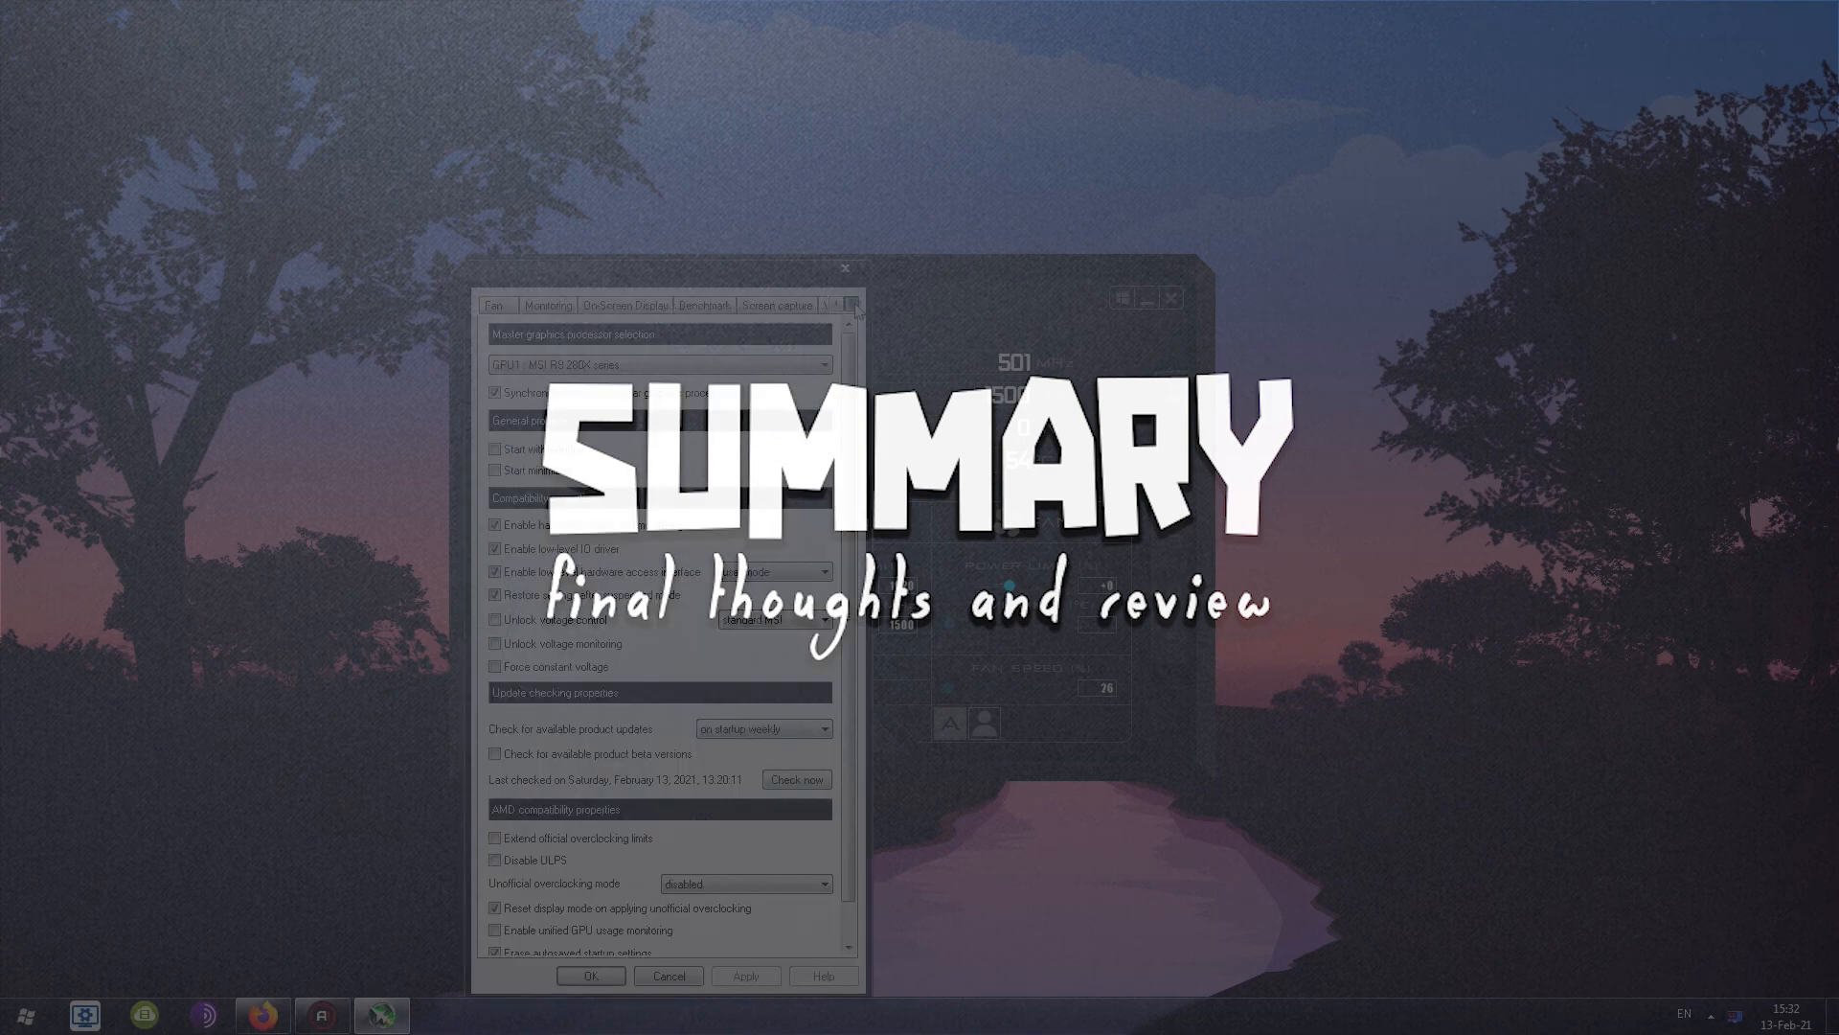
left_click(814, 308)
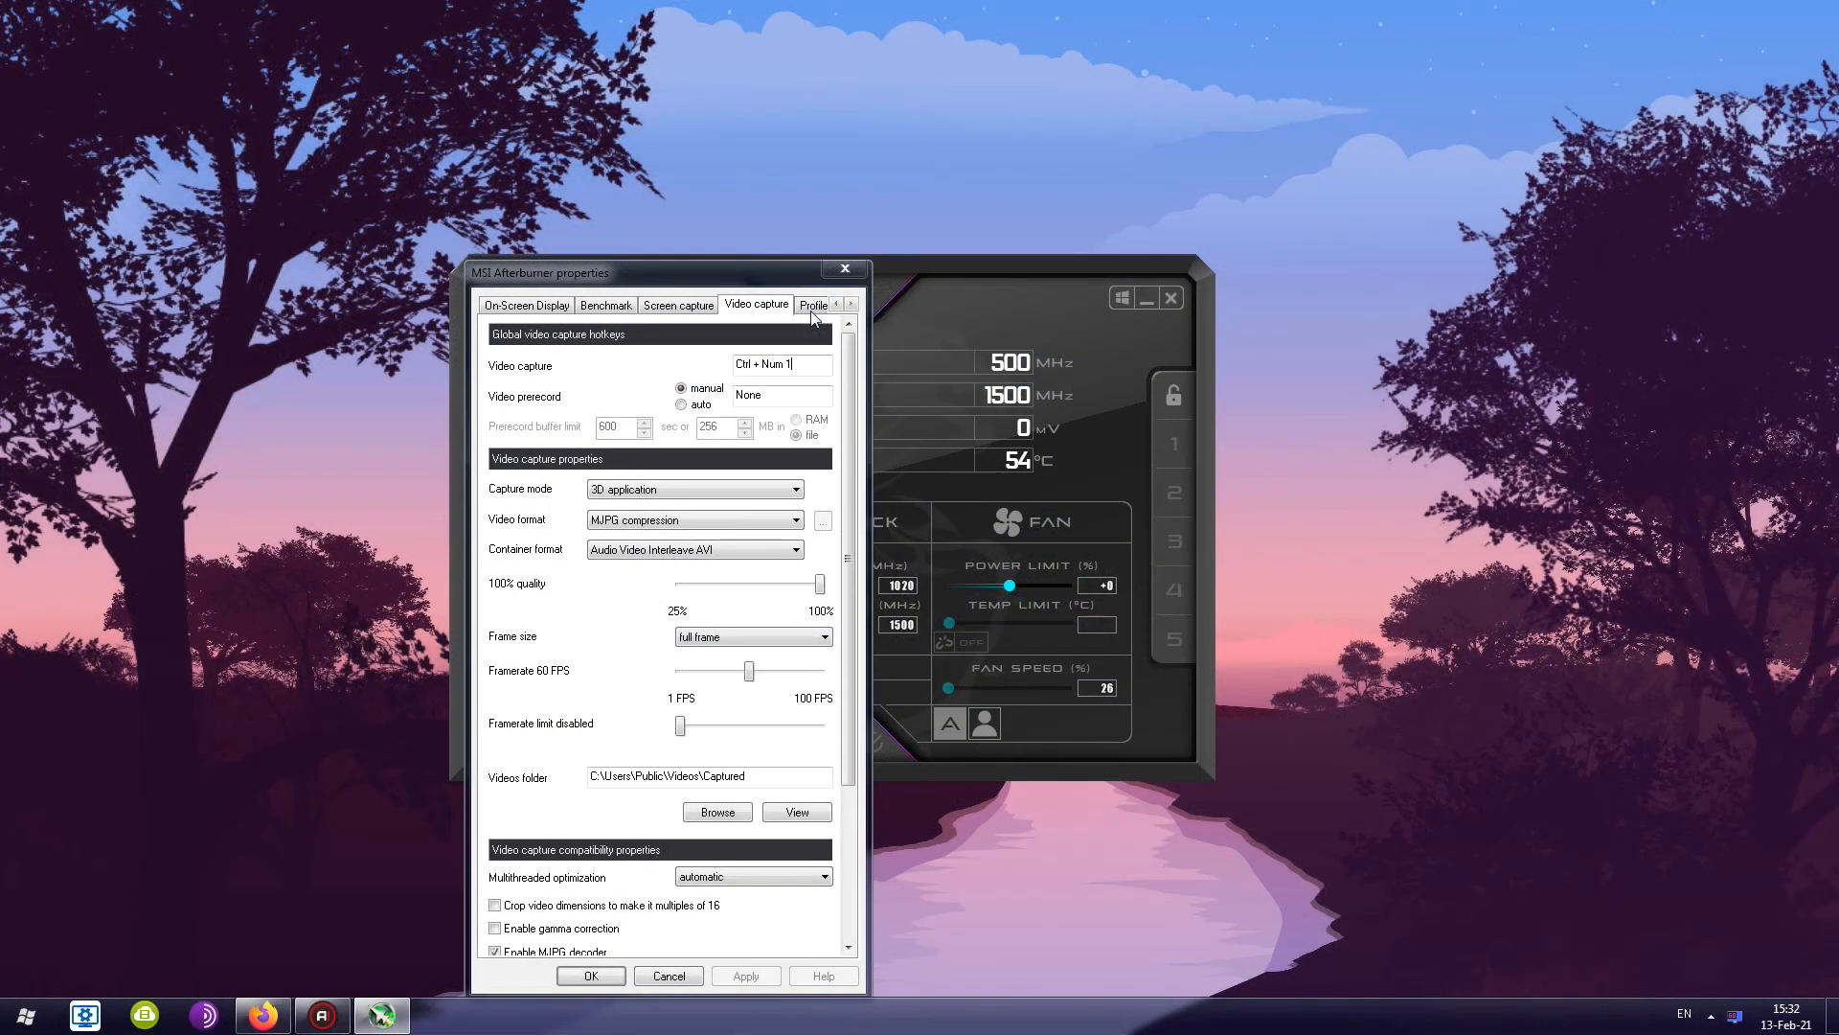
left_click_drag(751, 278, 819, 244)
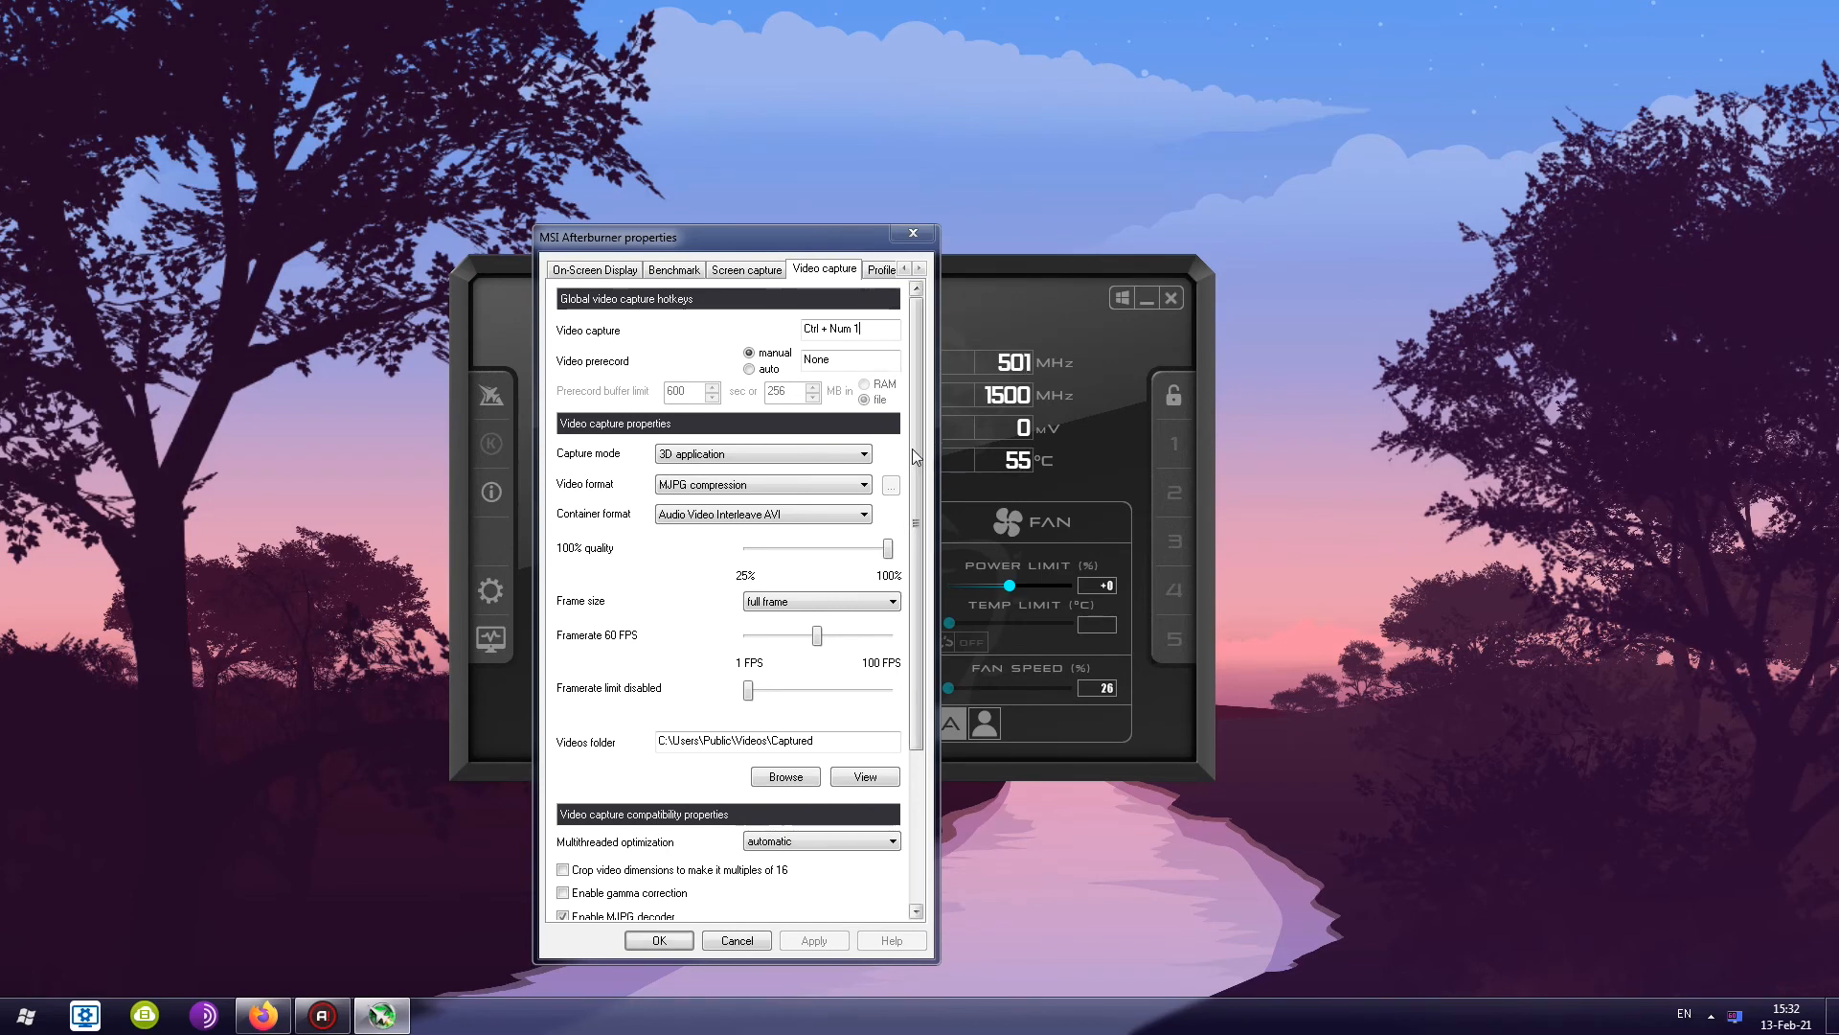
left_click_drag(915, 457, 914, 377)
left_click_drag(916, 531, 920, 618)
scroll(920, 615, "down", 3)
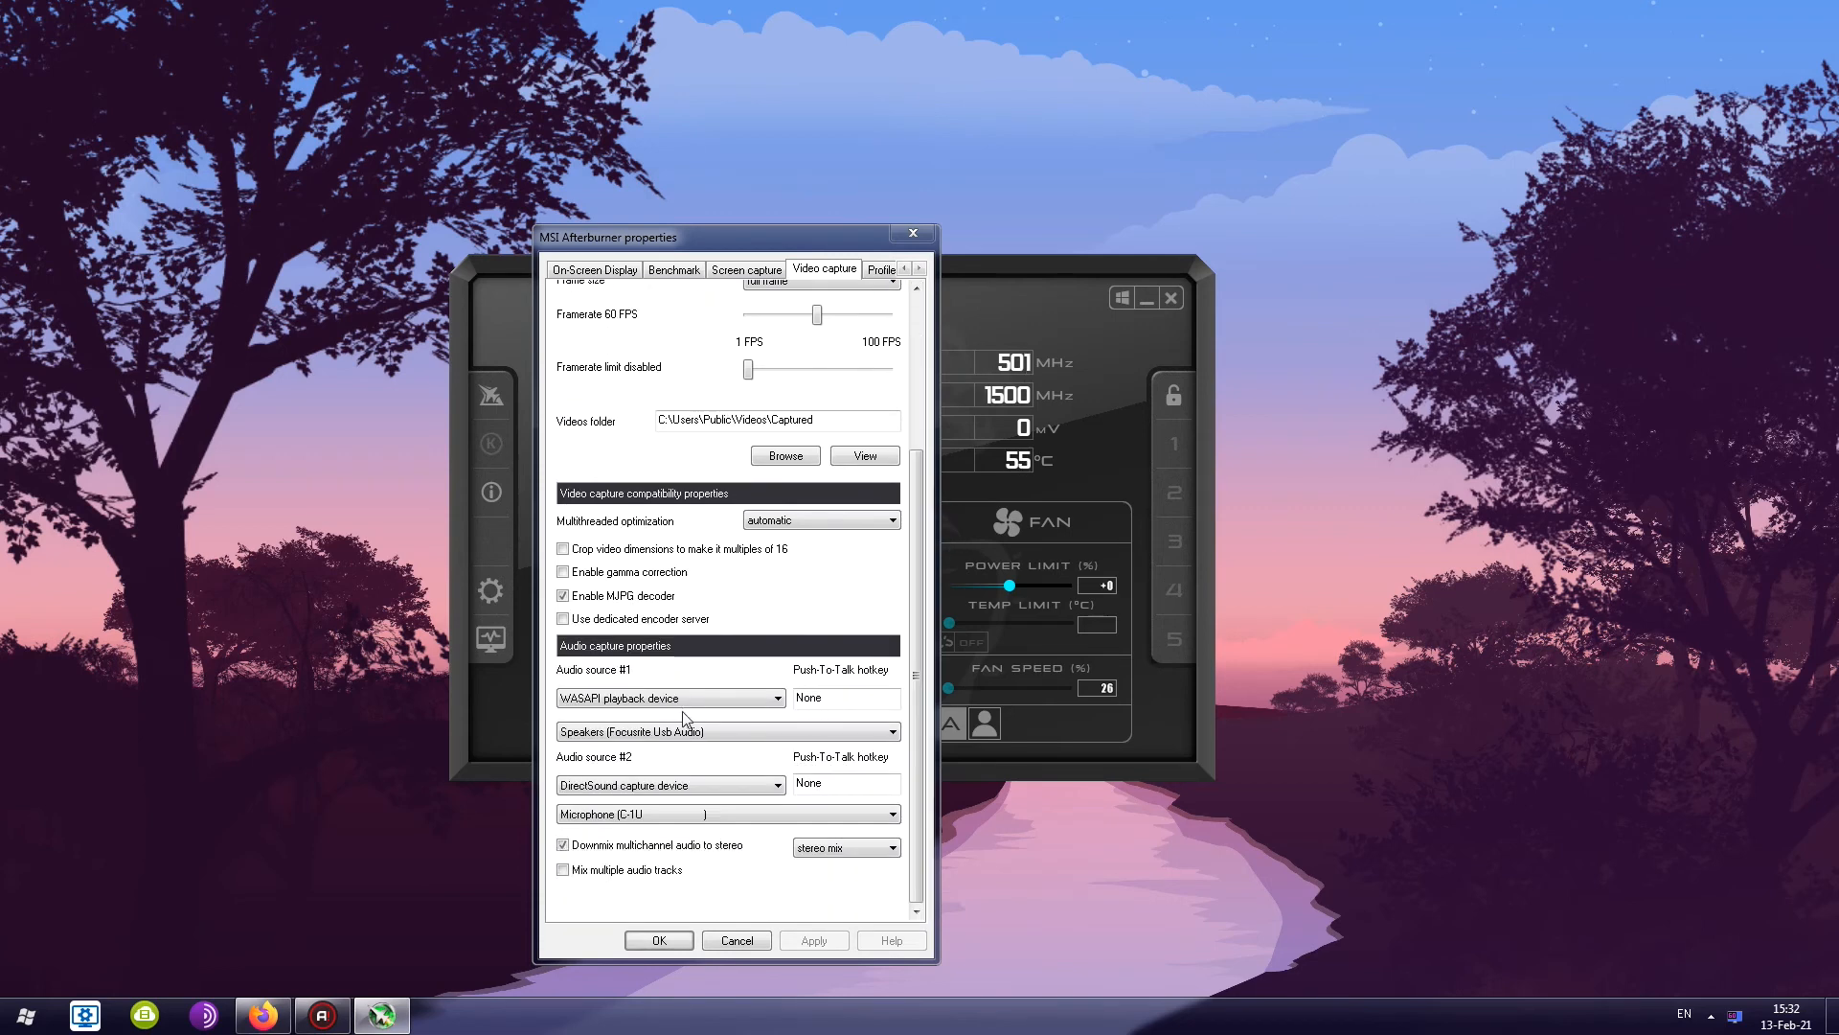
scroll(912, 599, "up", 6)
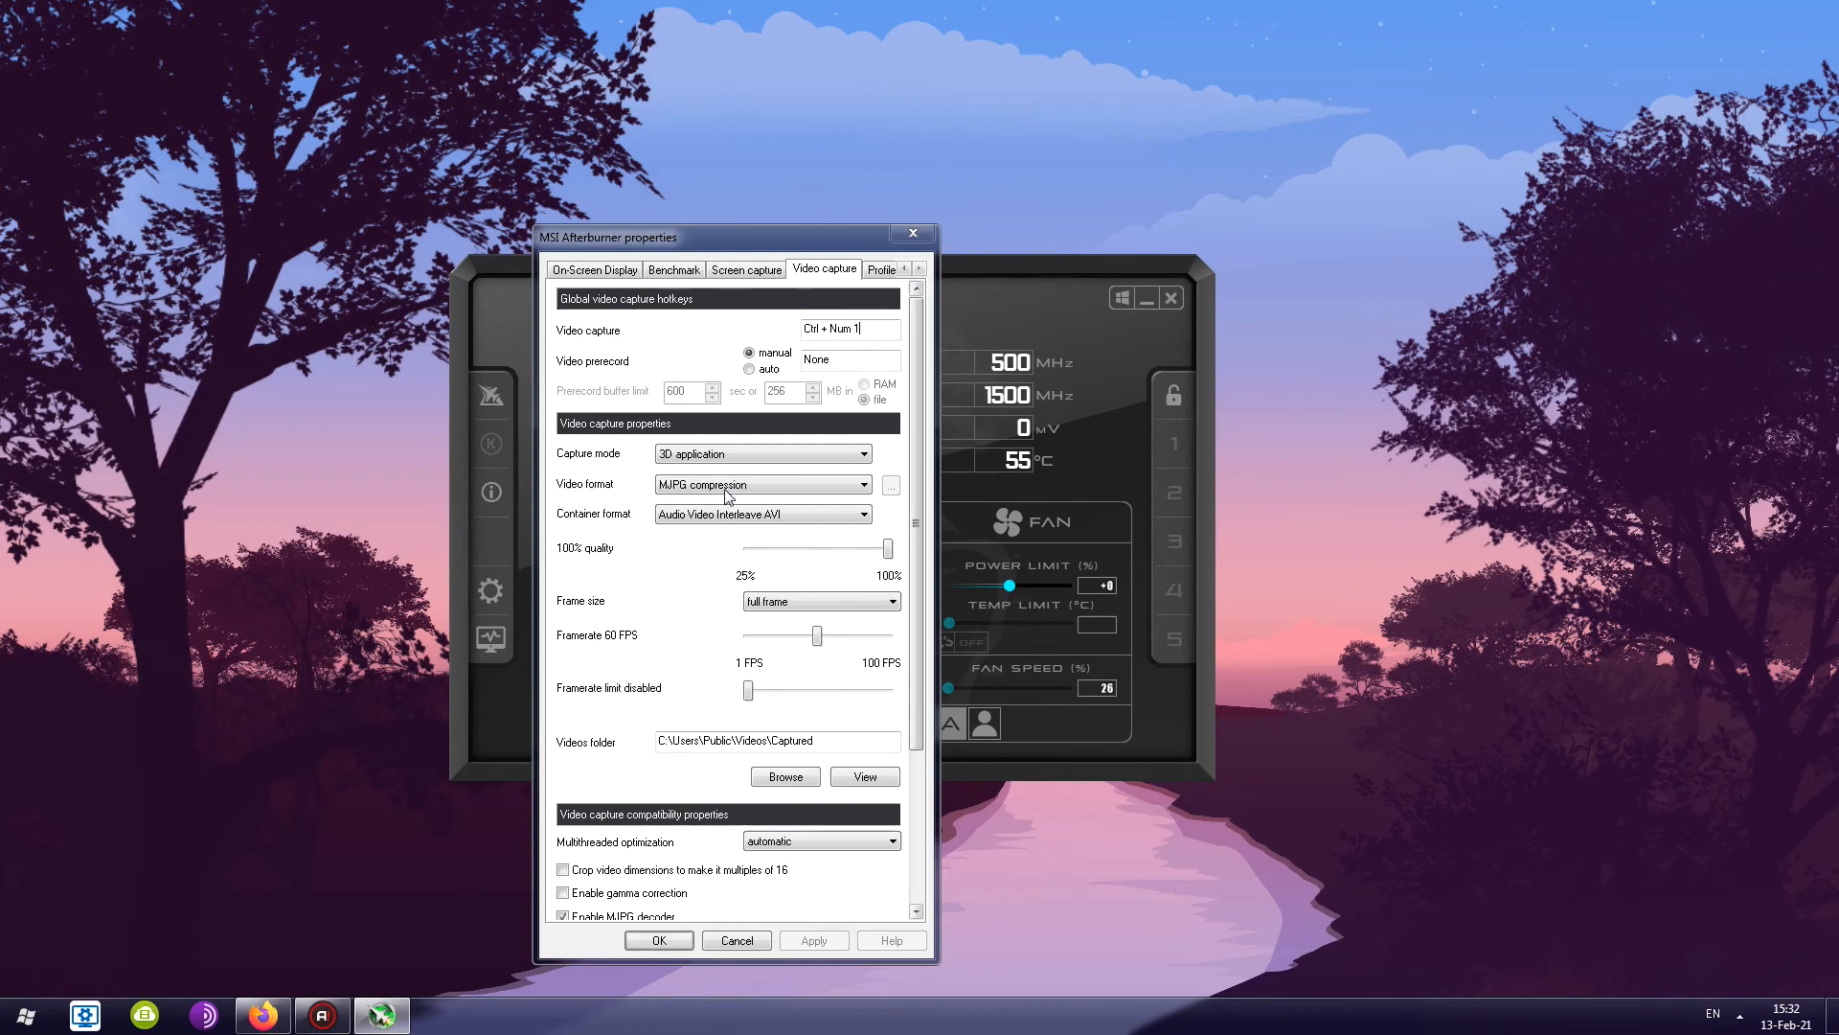
scroll(926, 616, "down", 5)
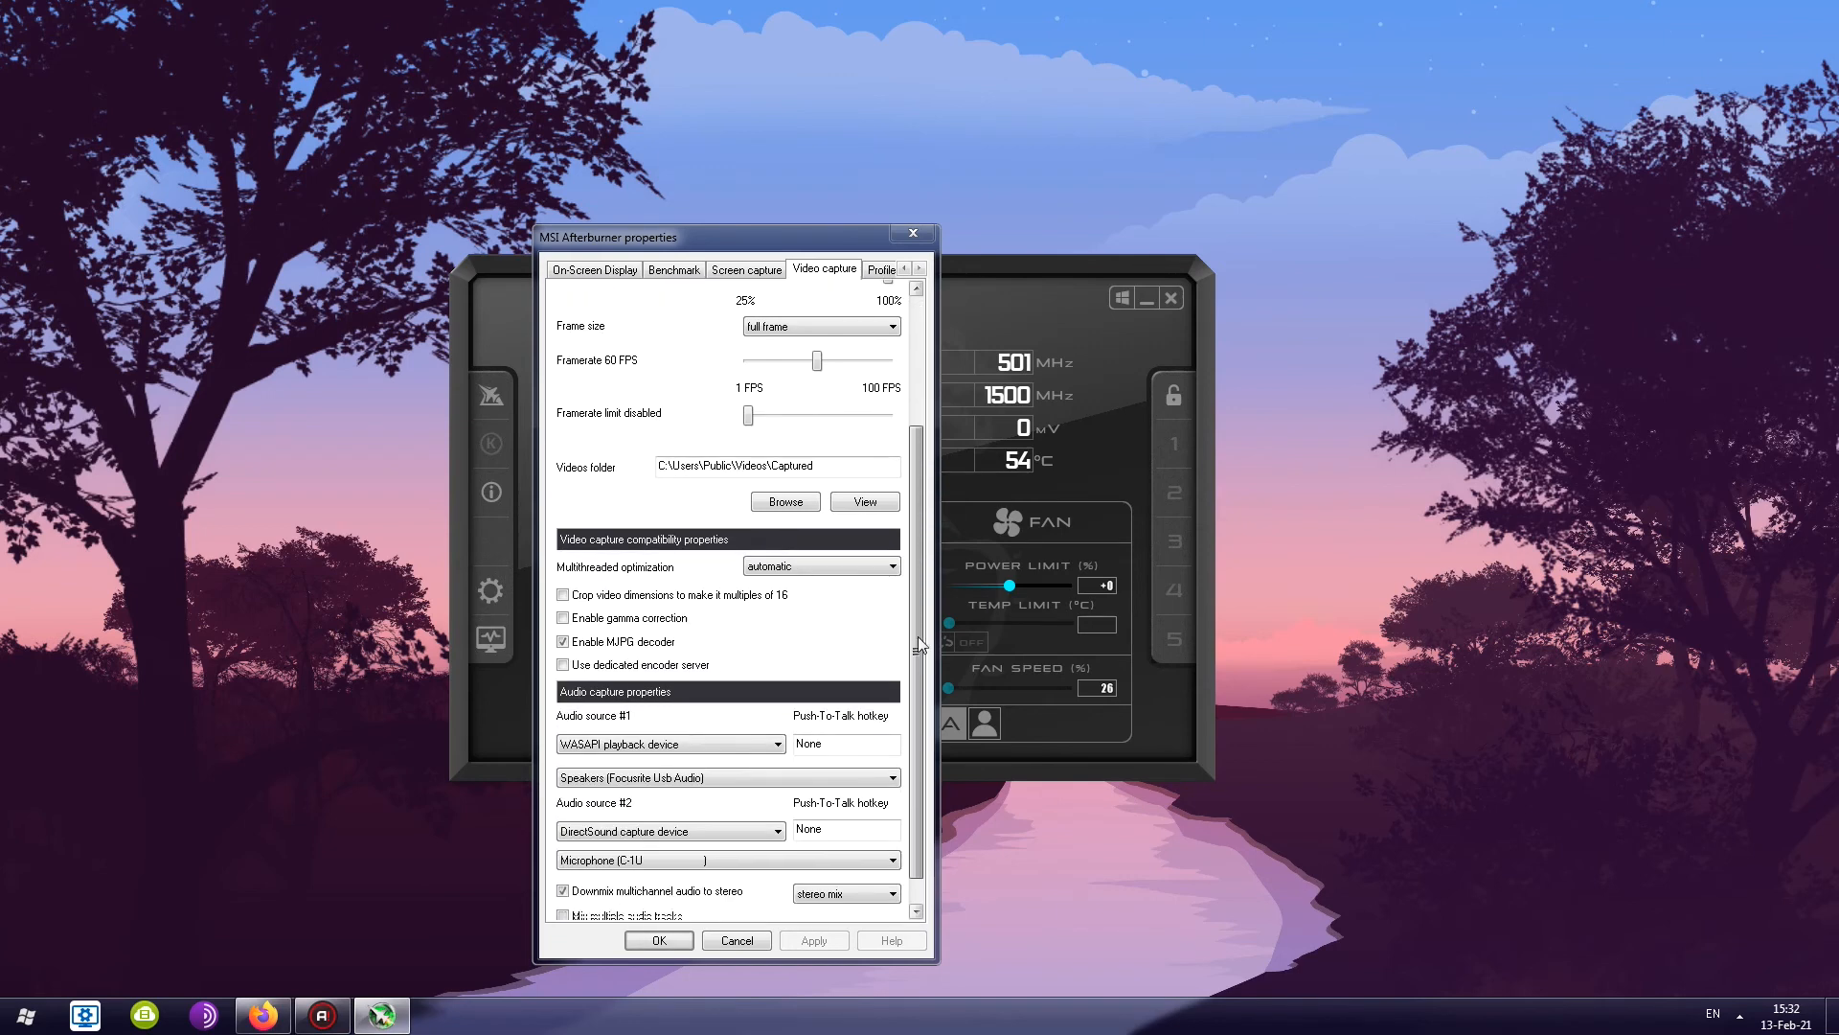
scroll(925, 575, "up", 5)
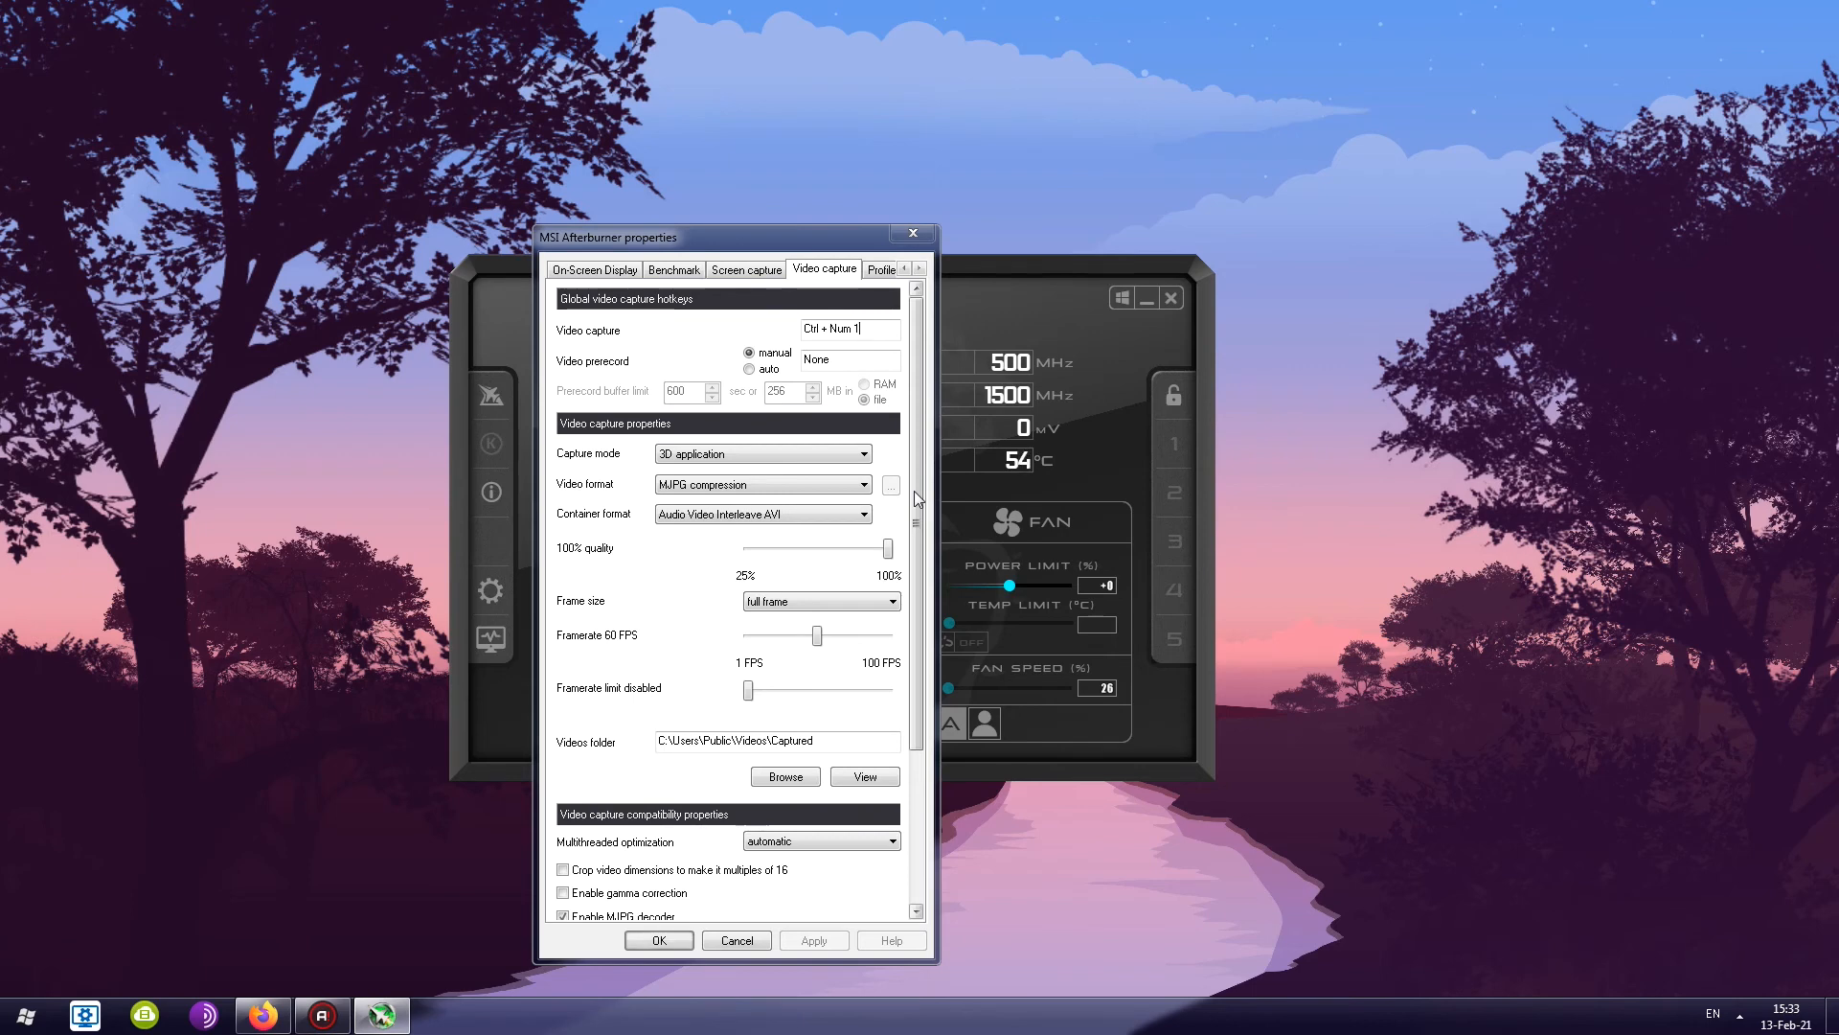
left_click_drag(916, 497, 922, 441)
scroll(920, 436, "down", 5)
scroll(915, 430, "up", 5)
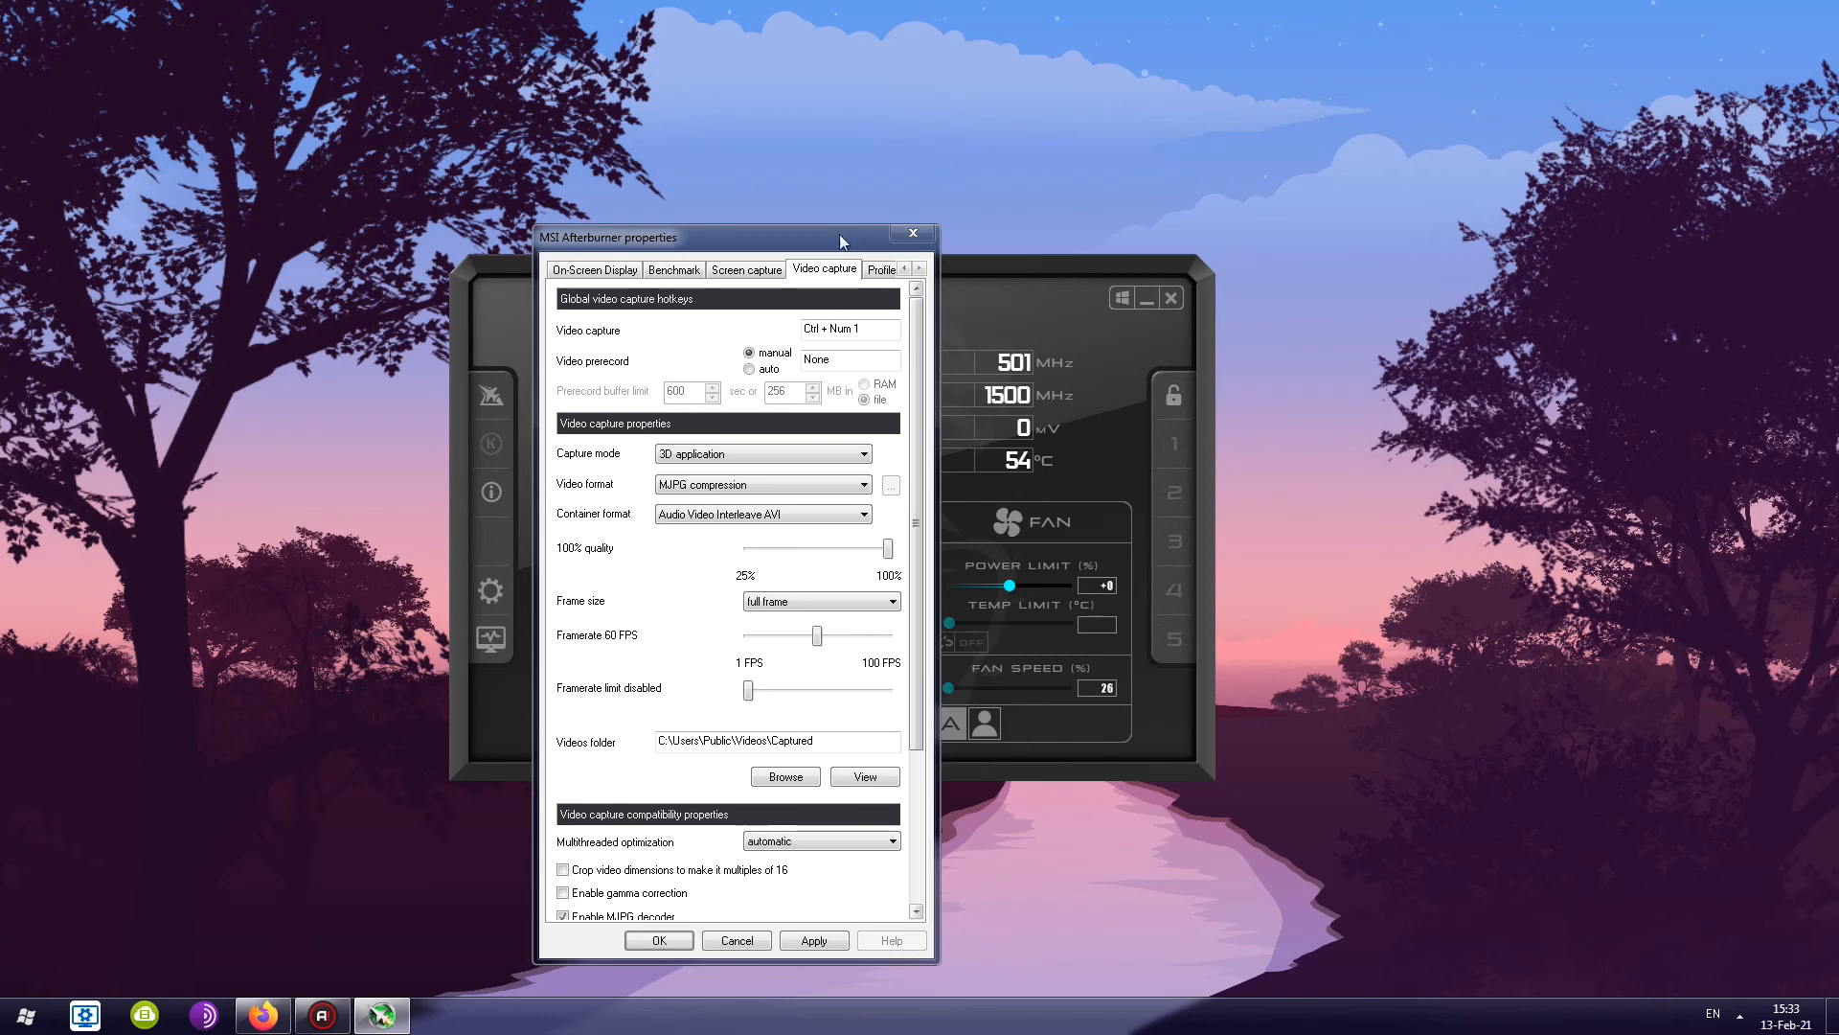
left_click_drag(802, 232, 841, 193)
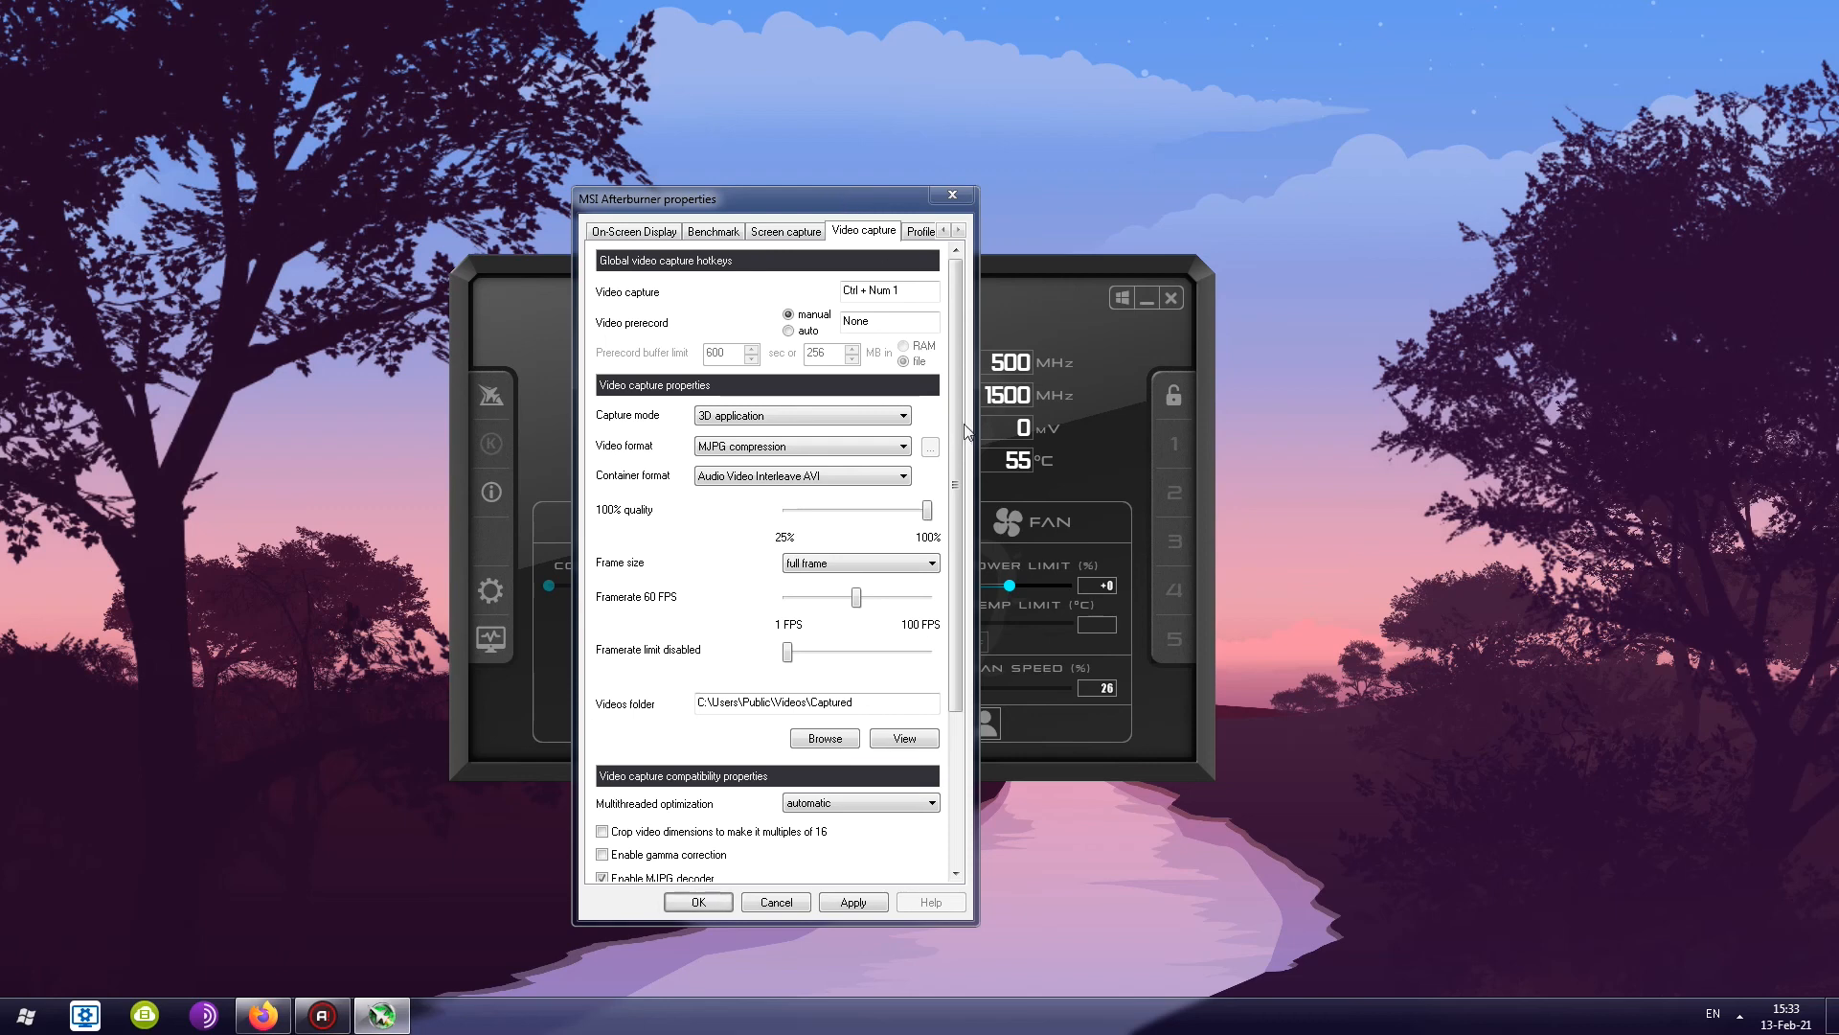
mouse_move(958, 414)
left_mouse_down()
mouse_move(958, 429)
mouse_move(956, 396)
left_mouse_up()
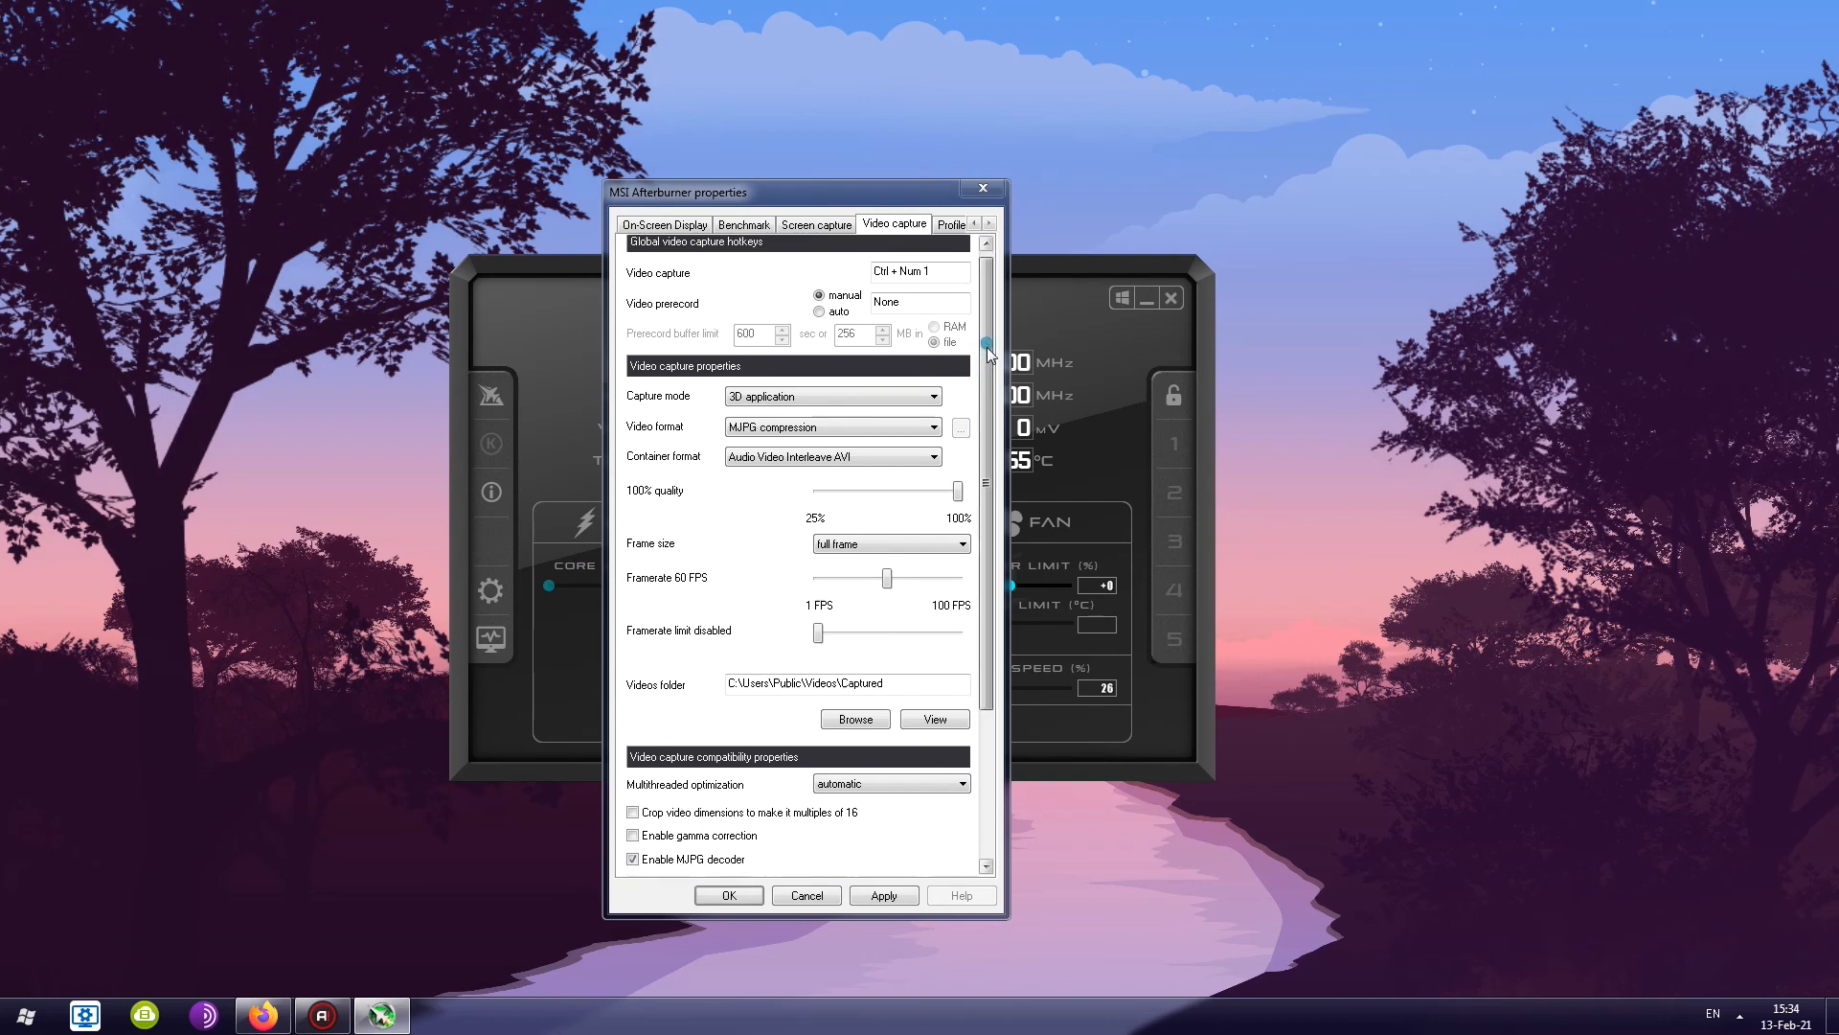
Reopen the MSI Afterburner properties, review the video capture settings and close the dialog without changes
key("Escape")
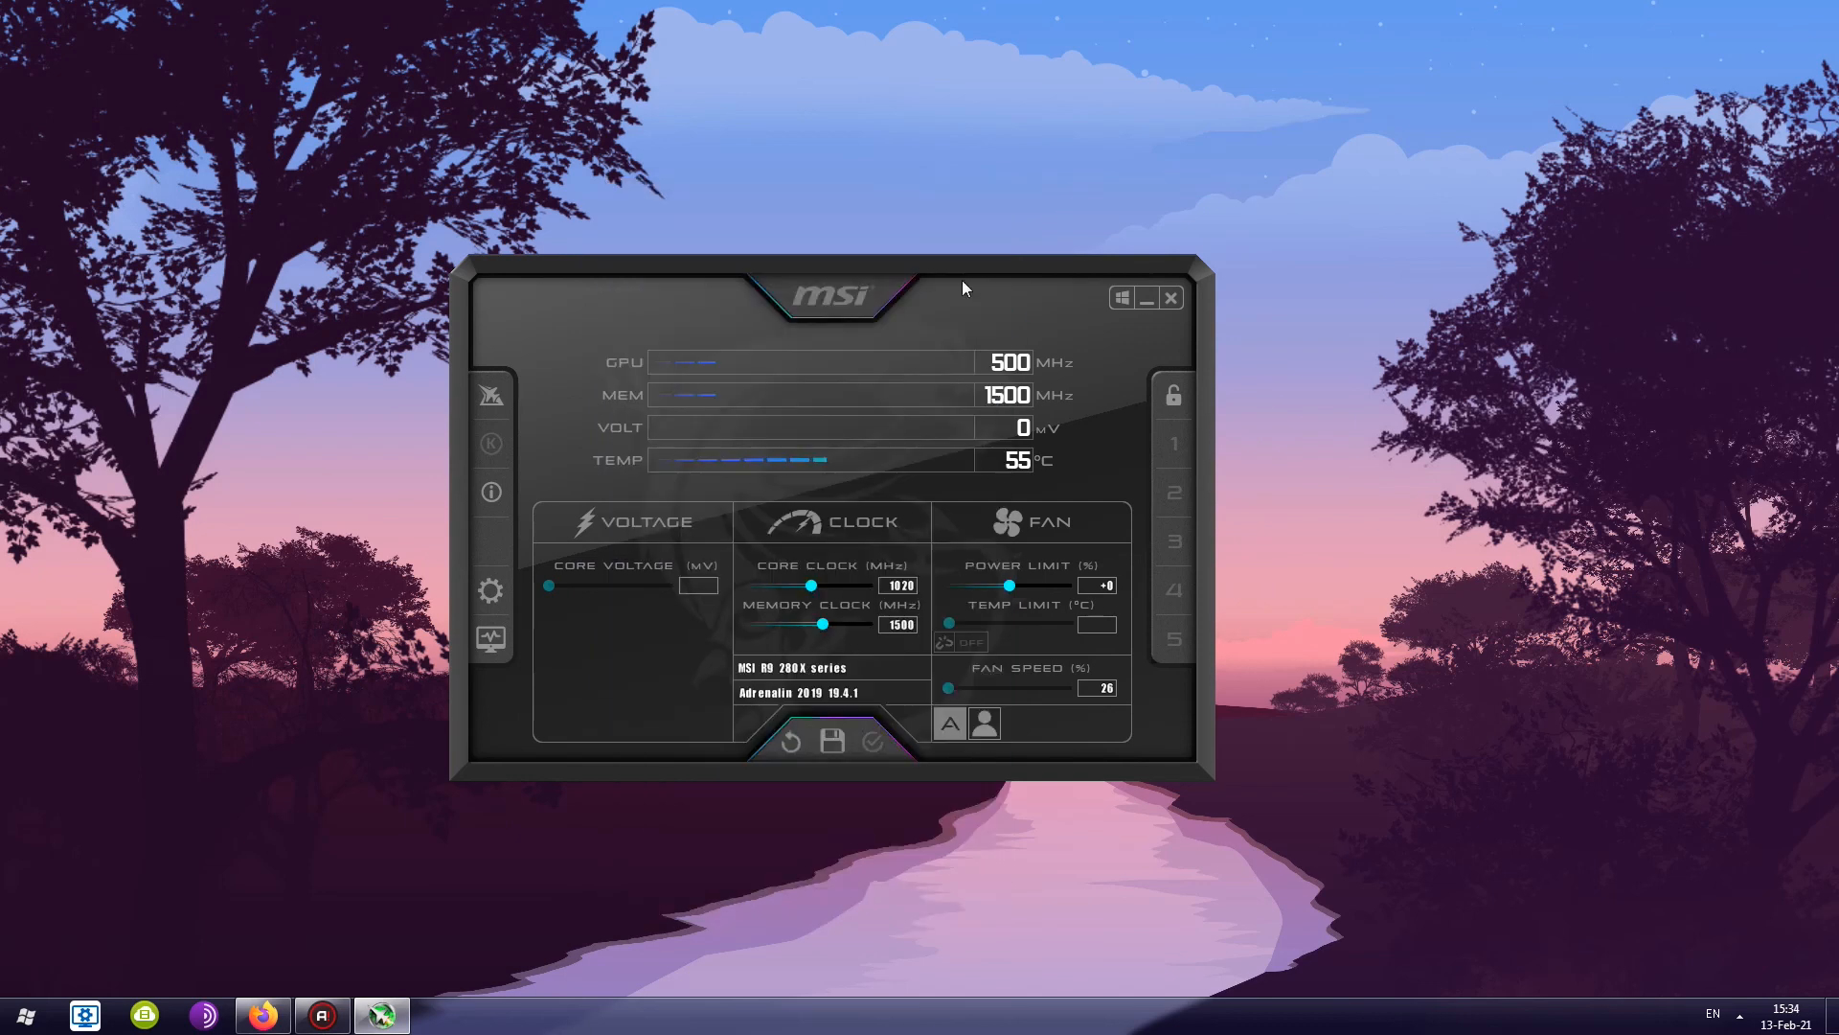
left_click(491, 591)
left_click(851, 304)
left_click(848, 305)
left_click(848, 304)
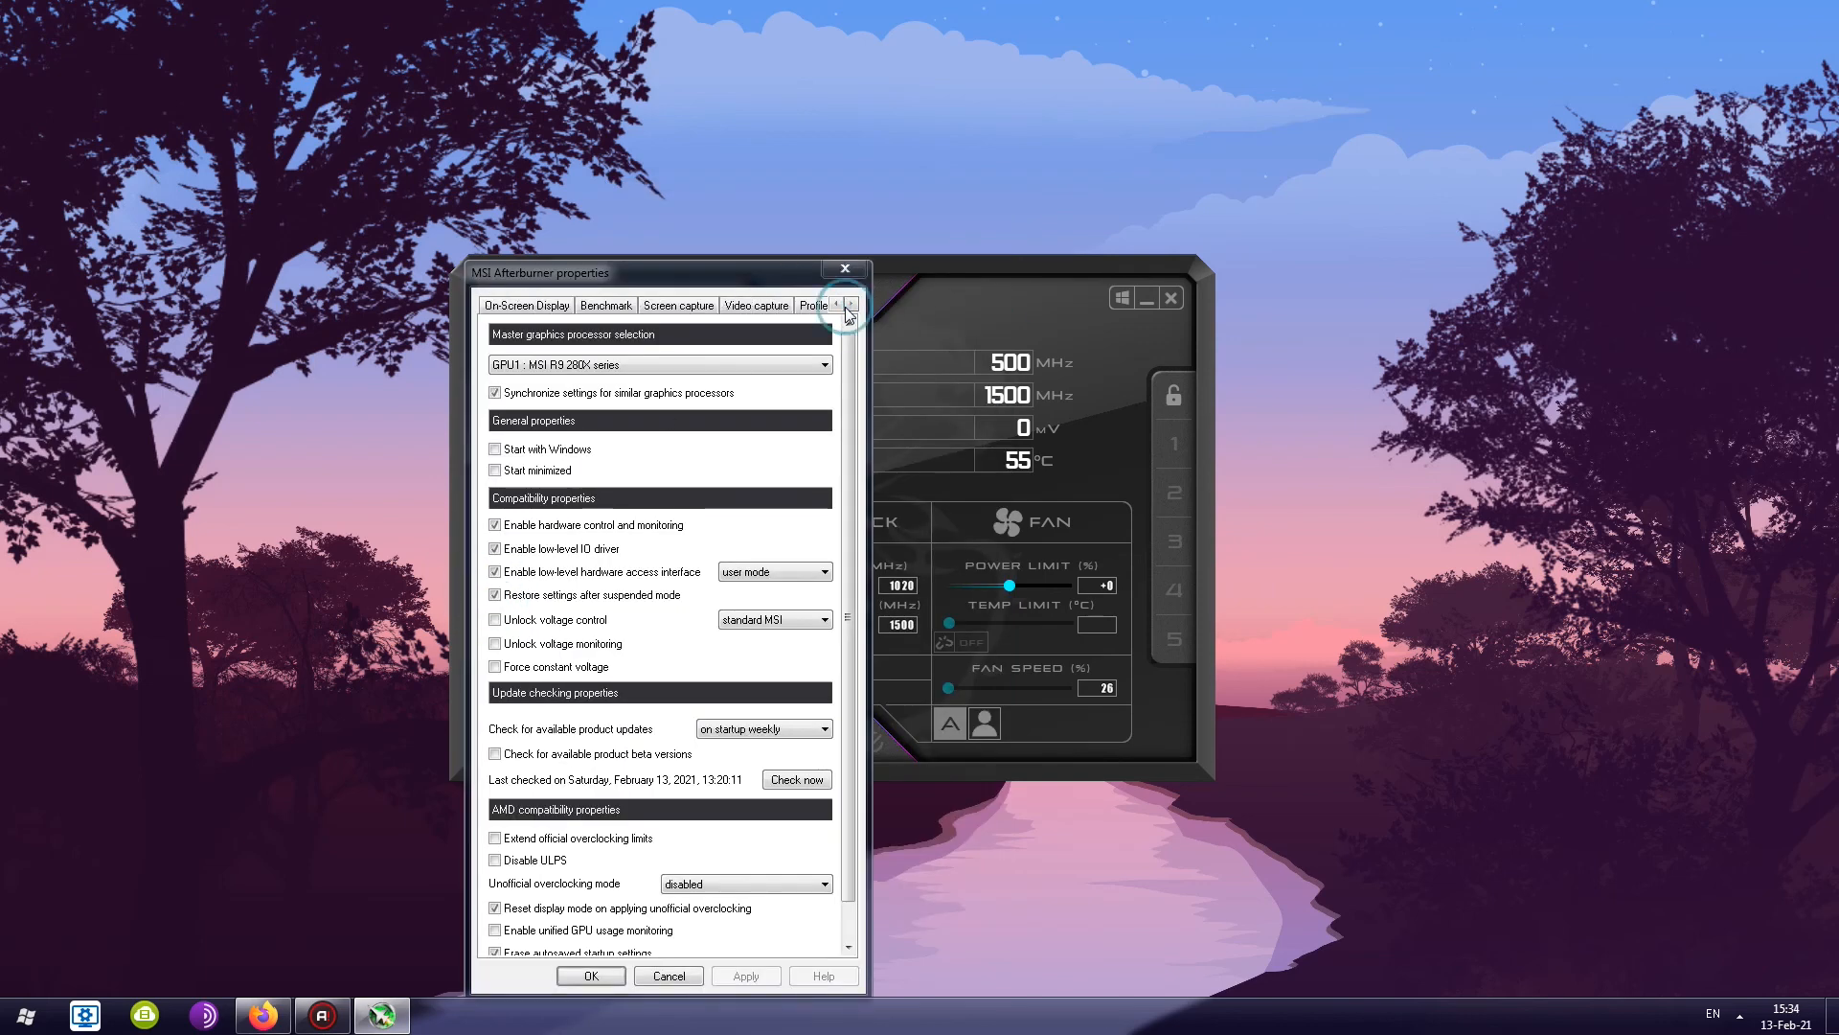
left_click(759, 305)
left_click_drag(724, 280, 803, 220)
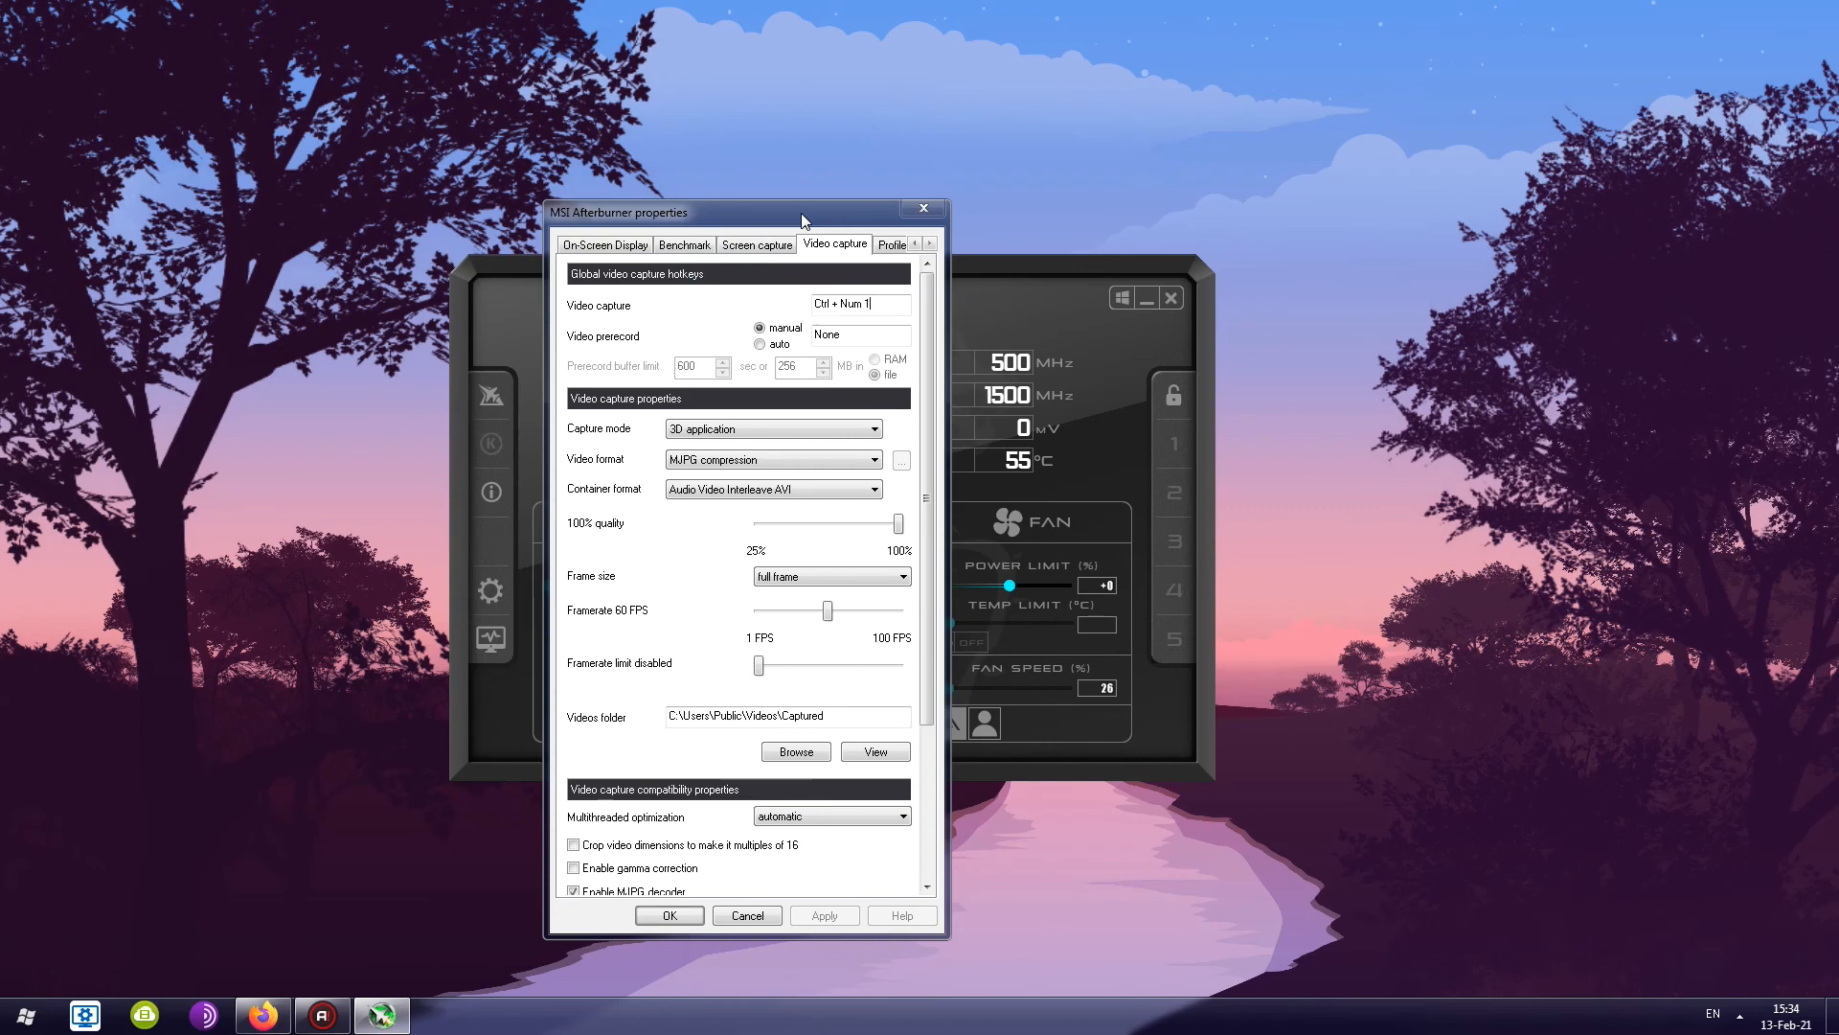
left_click(923, 208)
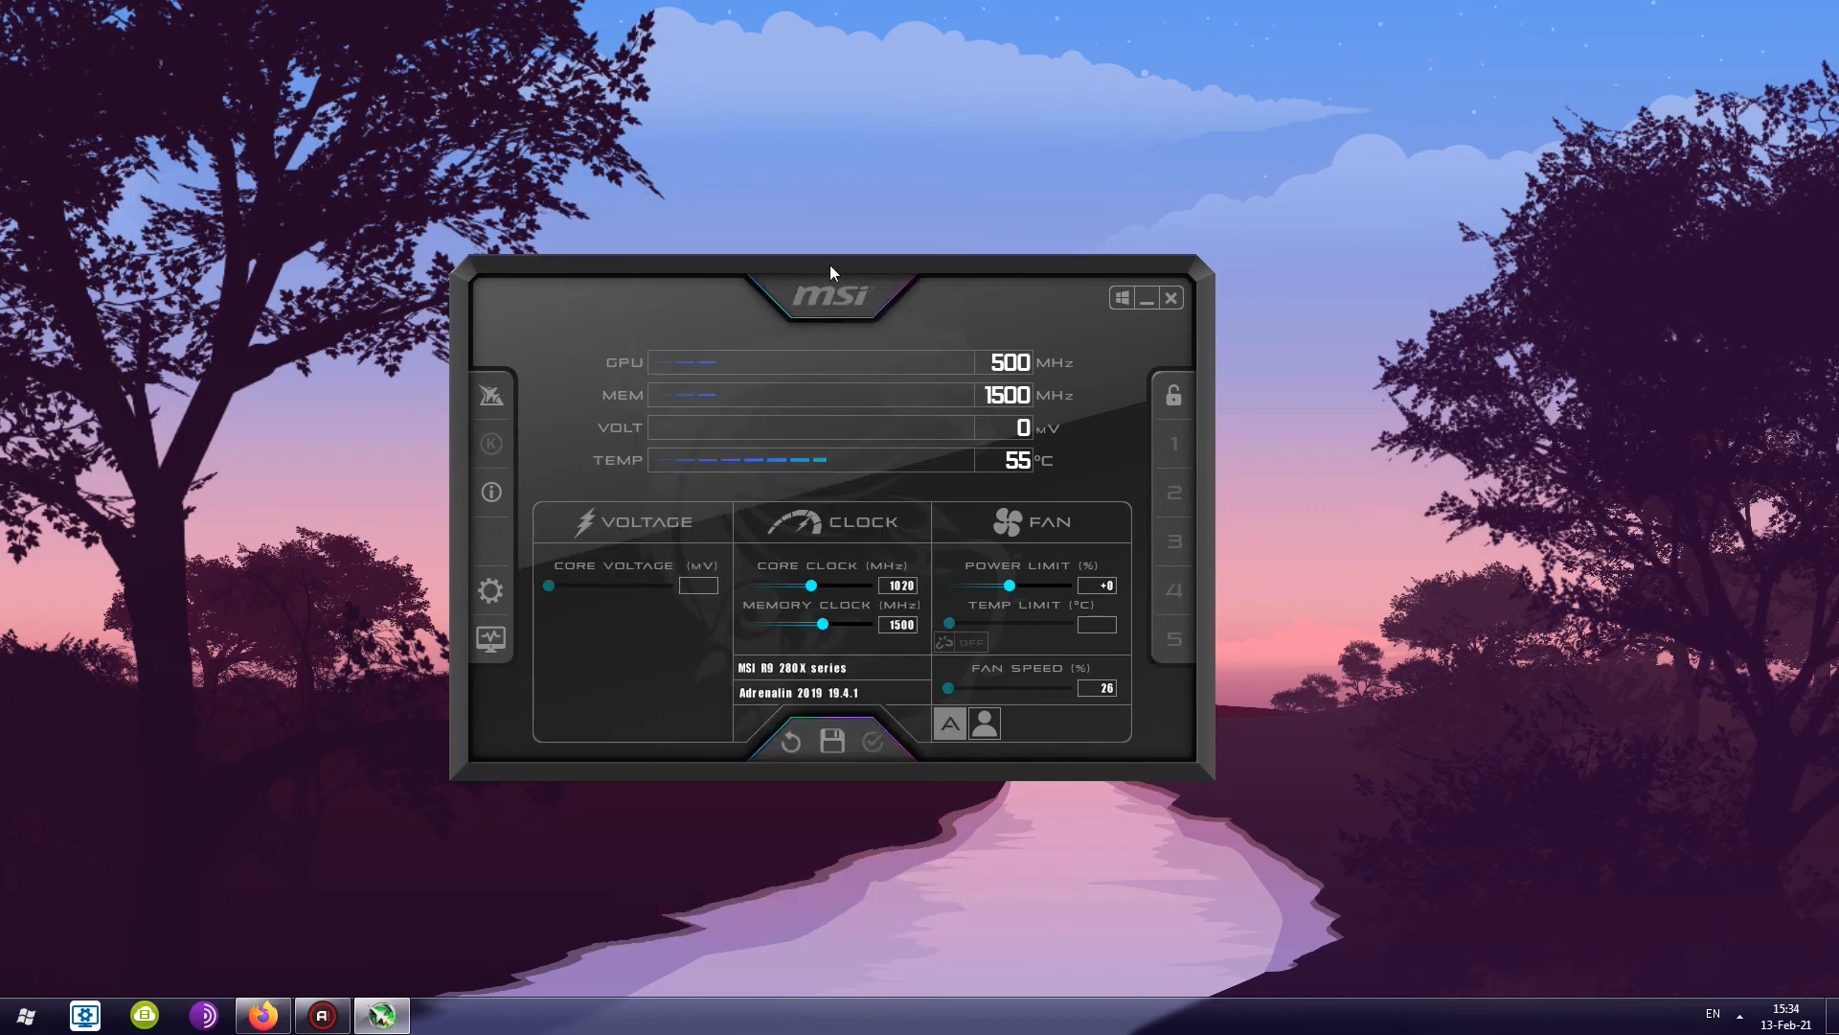
left_click_drag(831, 266, 849, 251)
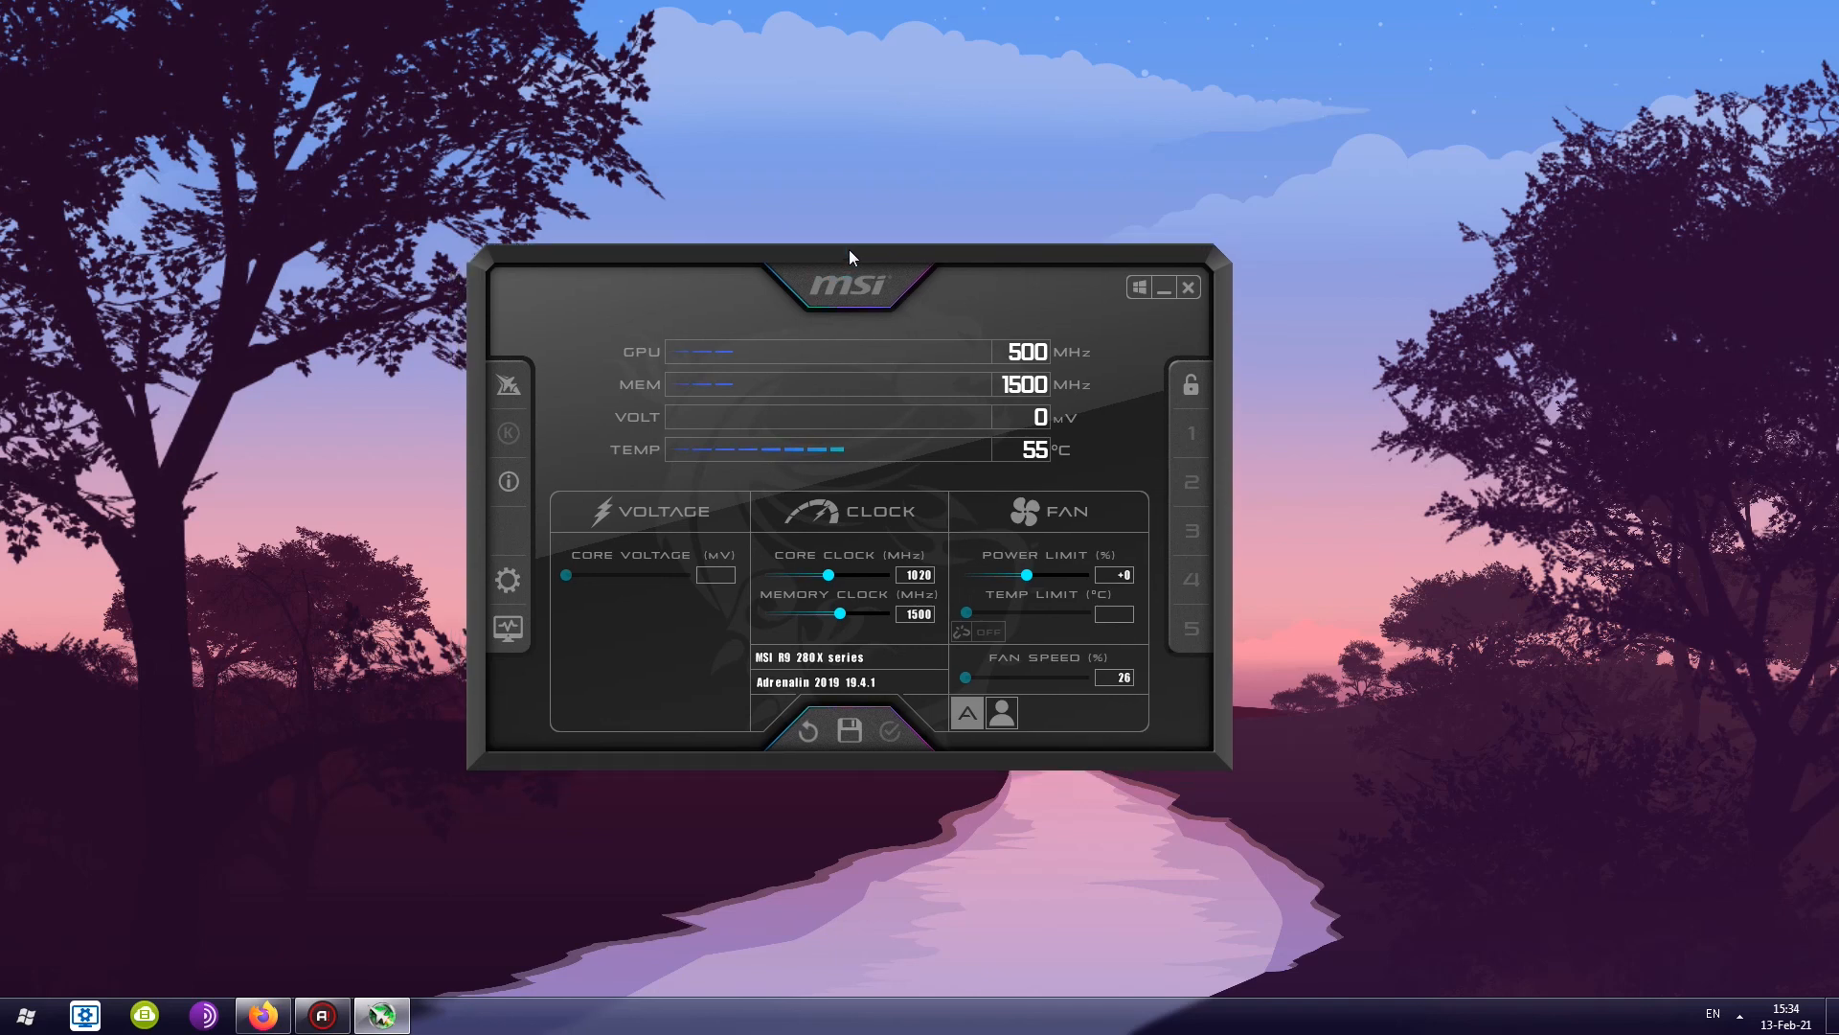
left_click_drag(834, 265, 865, 245)
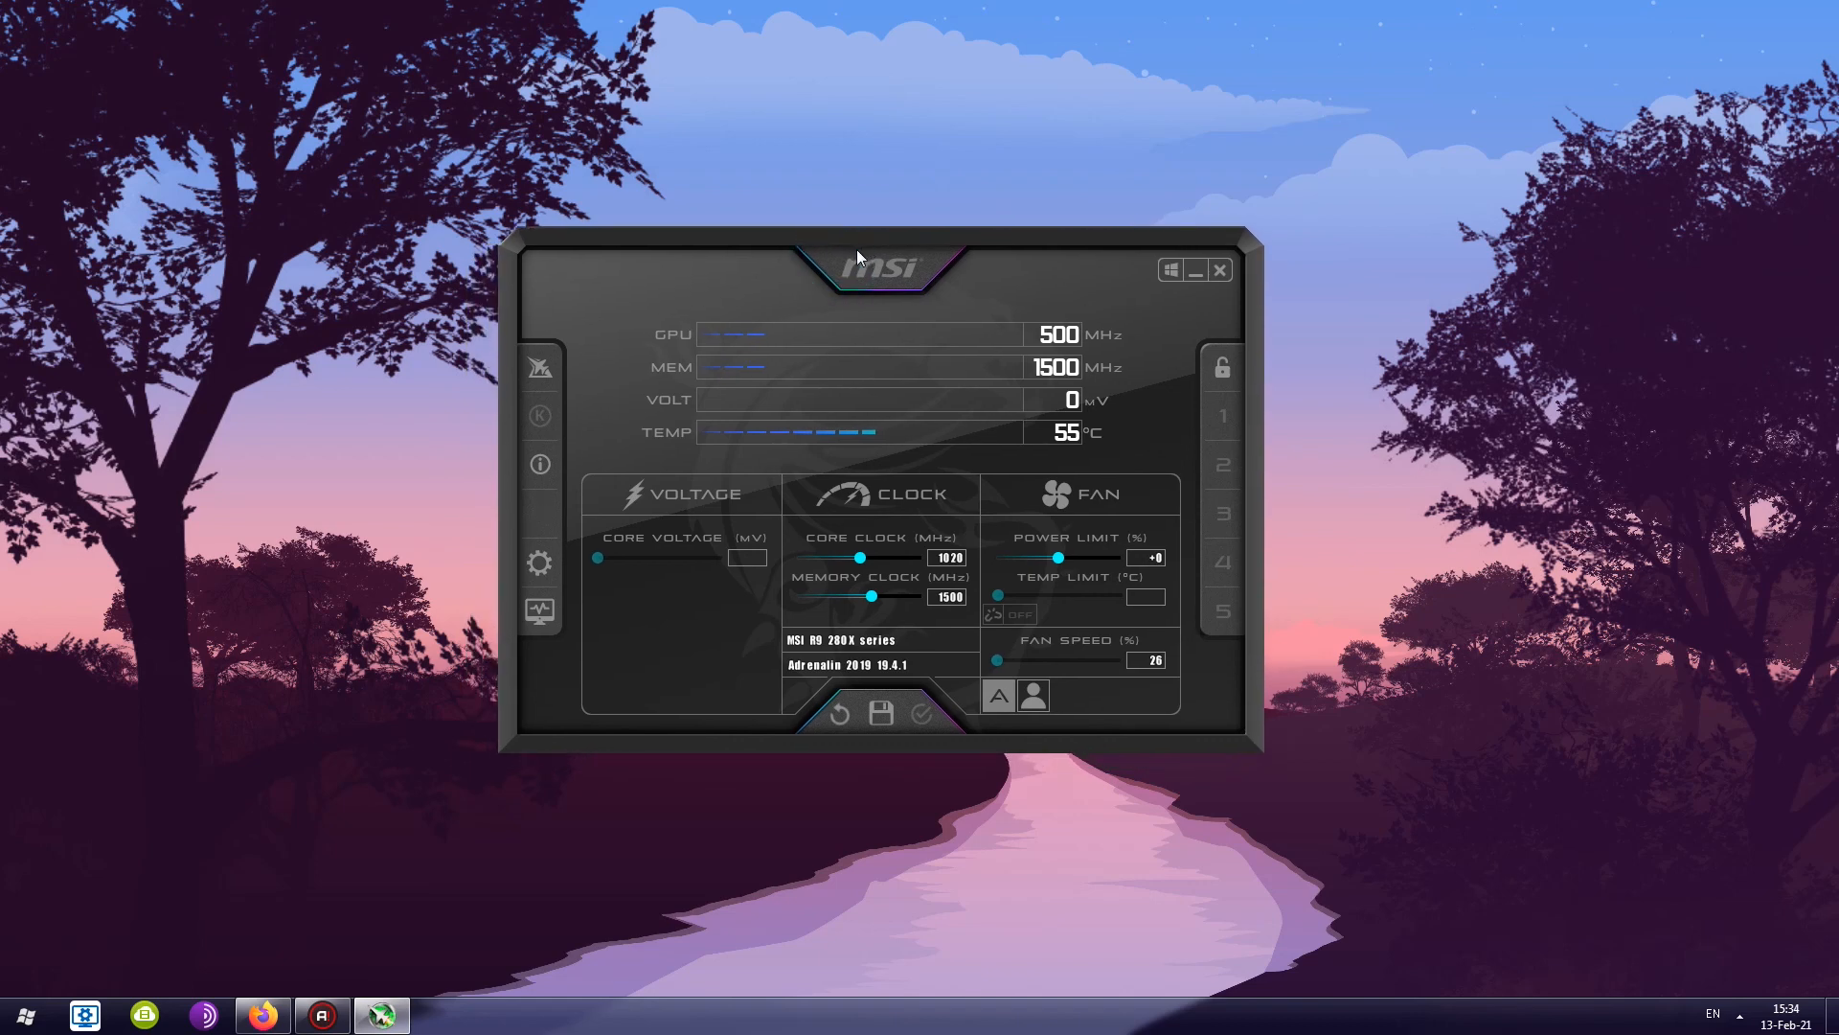
left_click_drag(856, 249, 874, 226)
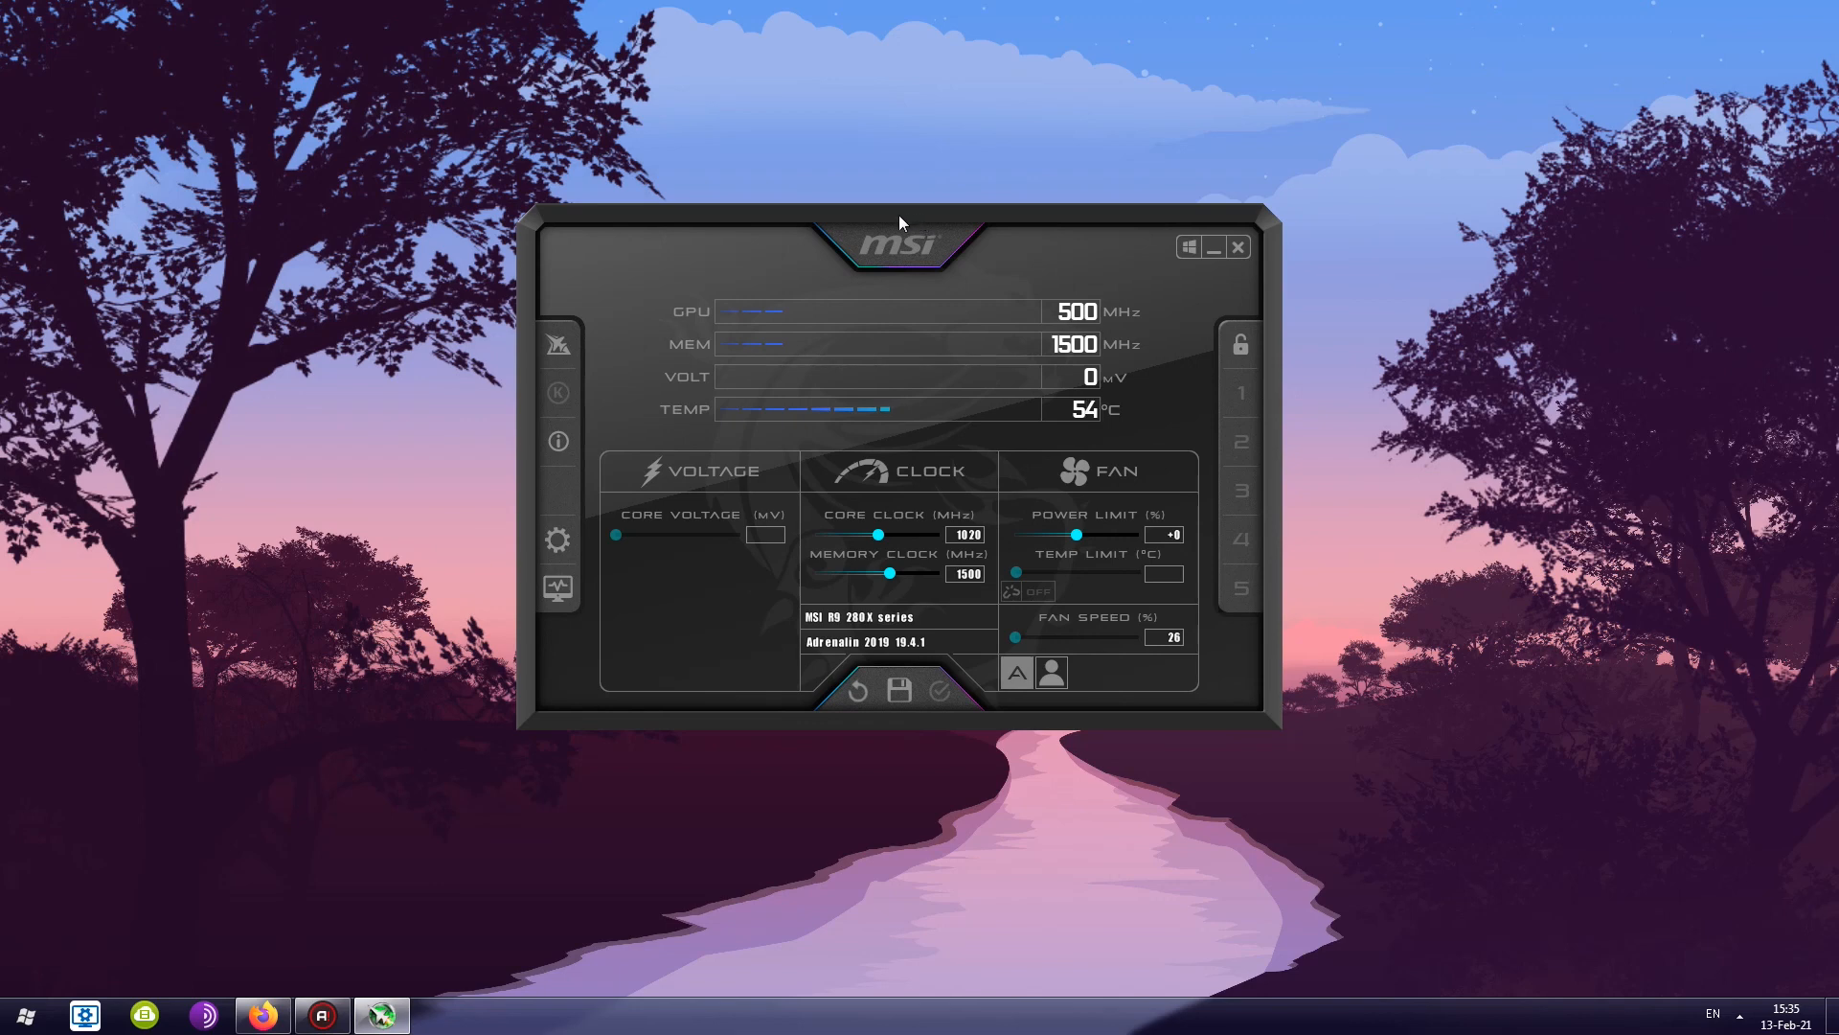
mouse_move(900, 213)
left_mouse_down()
mouse_move(894, 274)
mouse_move(881, 205)
mouse_move(891, 216)
left_mouse_up()
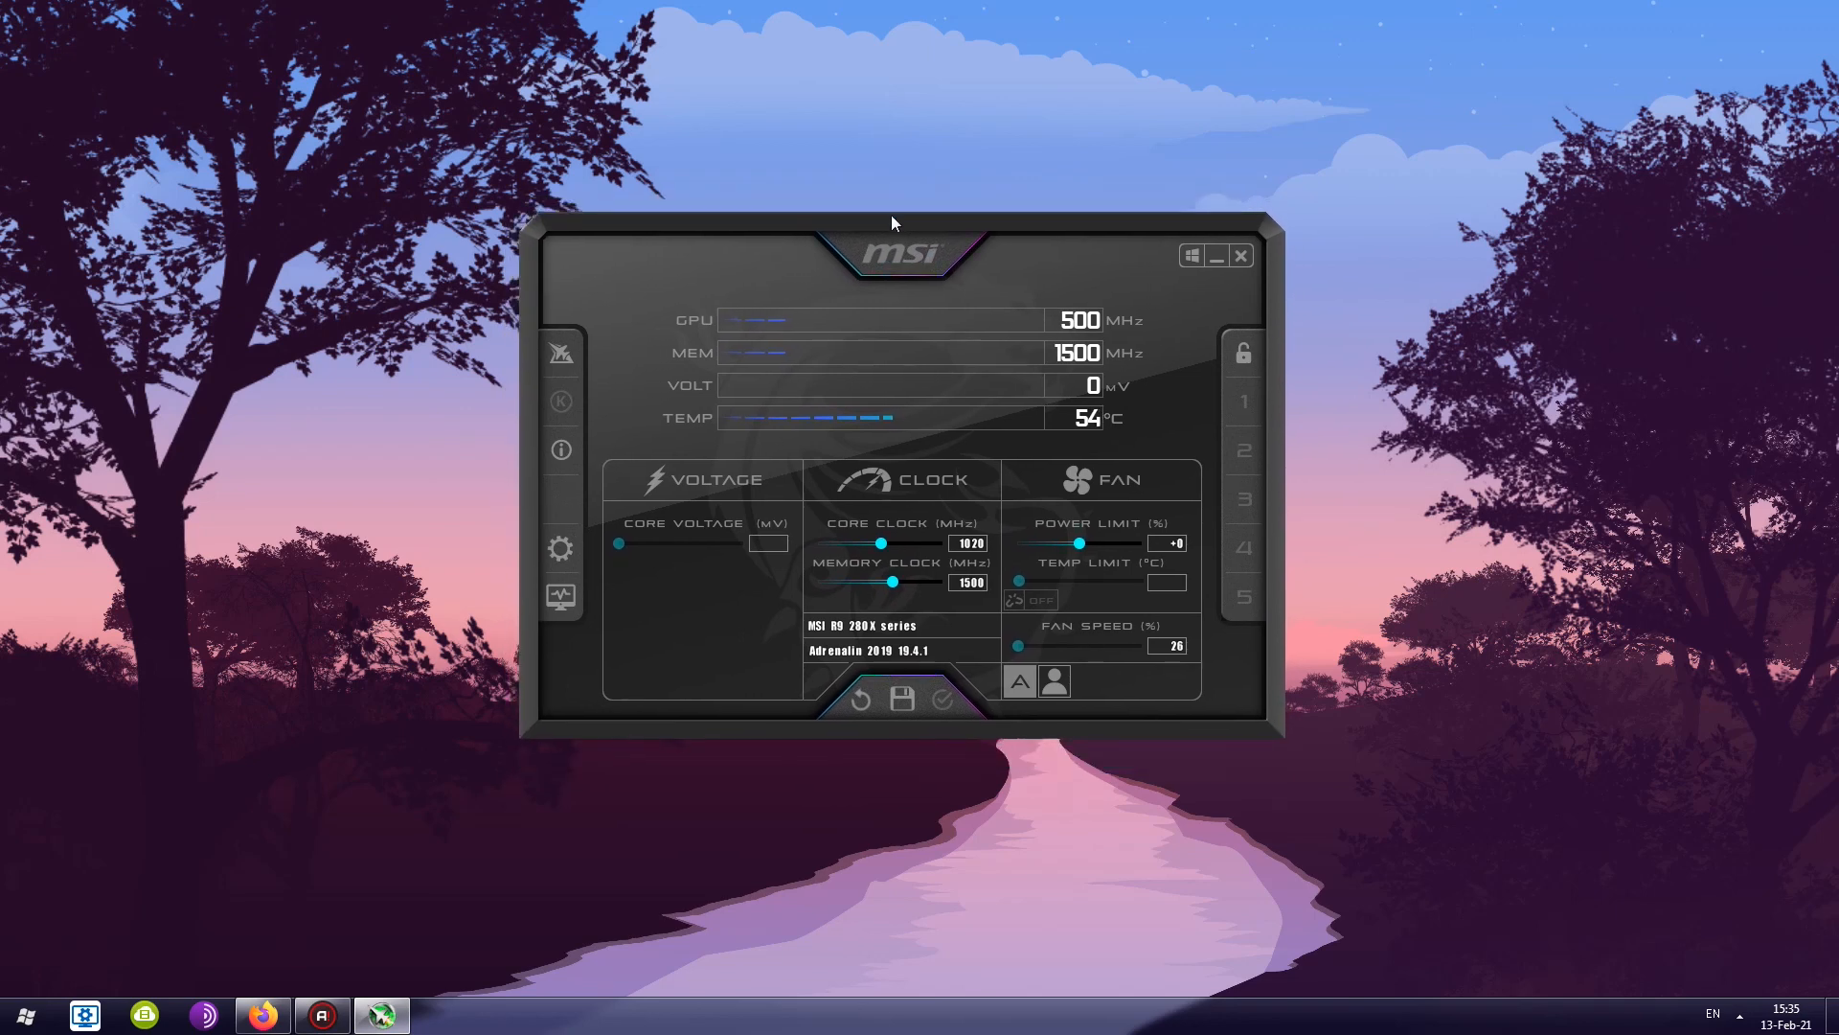
left_click_drag(891, 217, 880, 231)
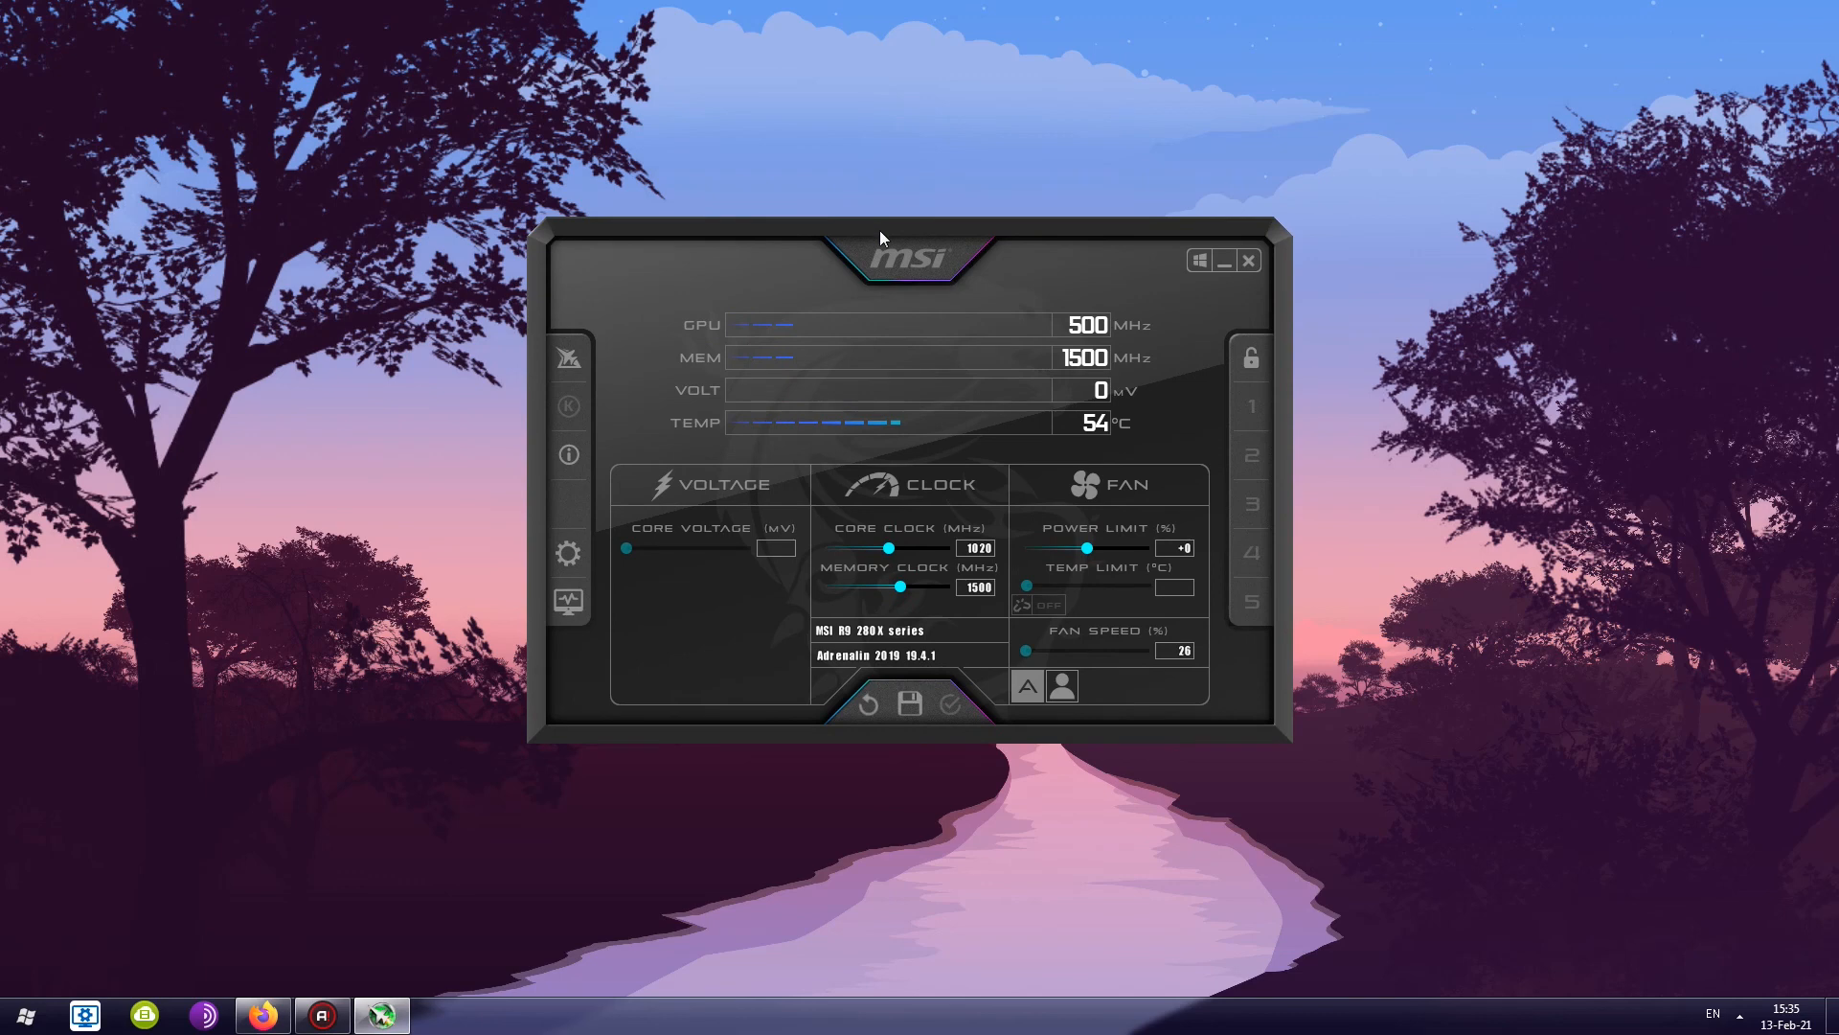
Close the MSI Afterburner main window
left_click(1248, 261)
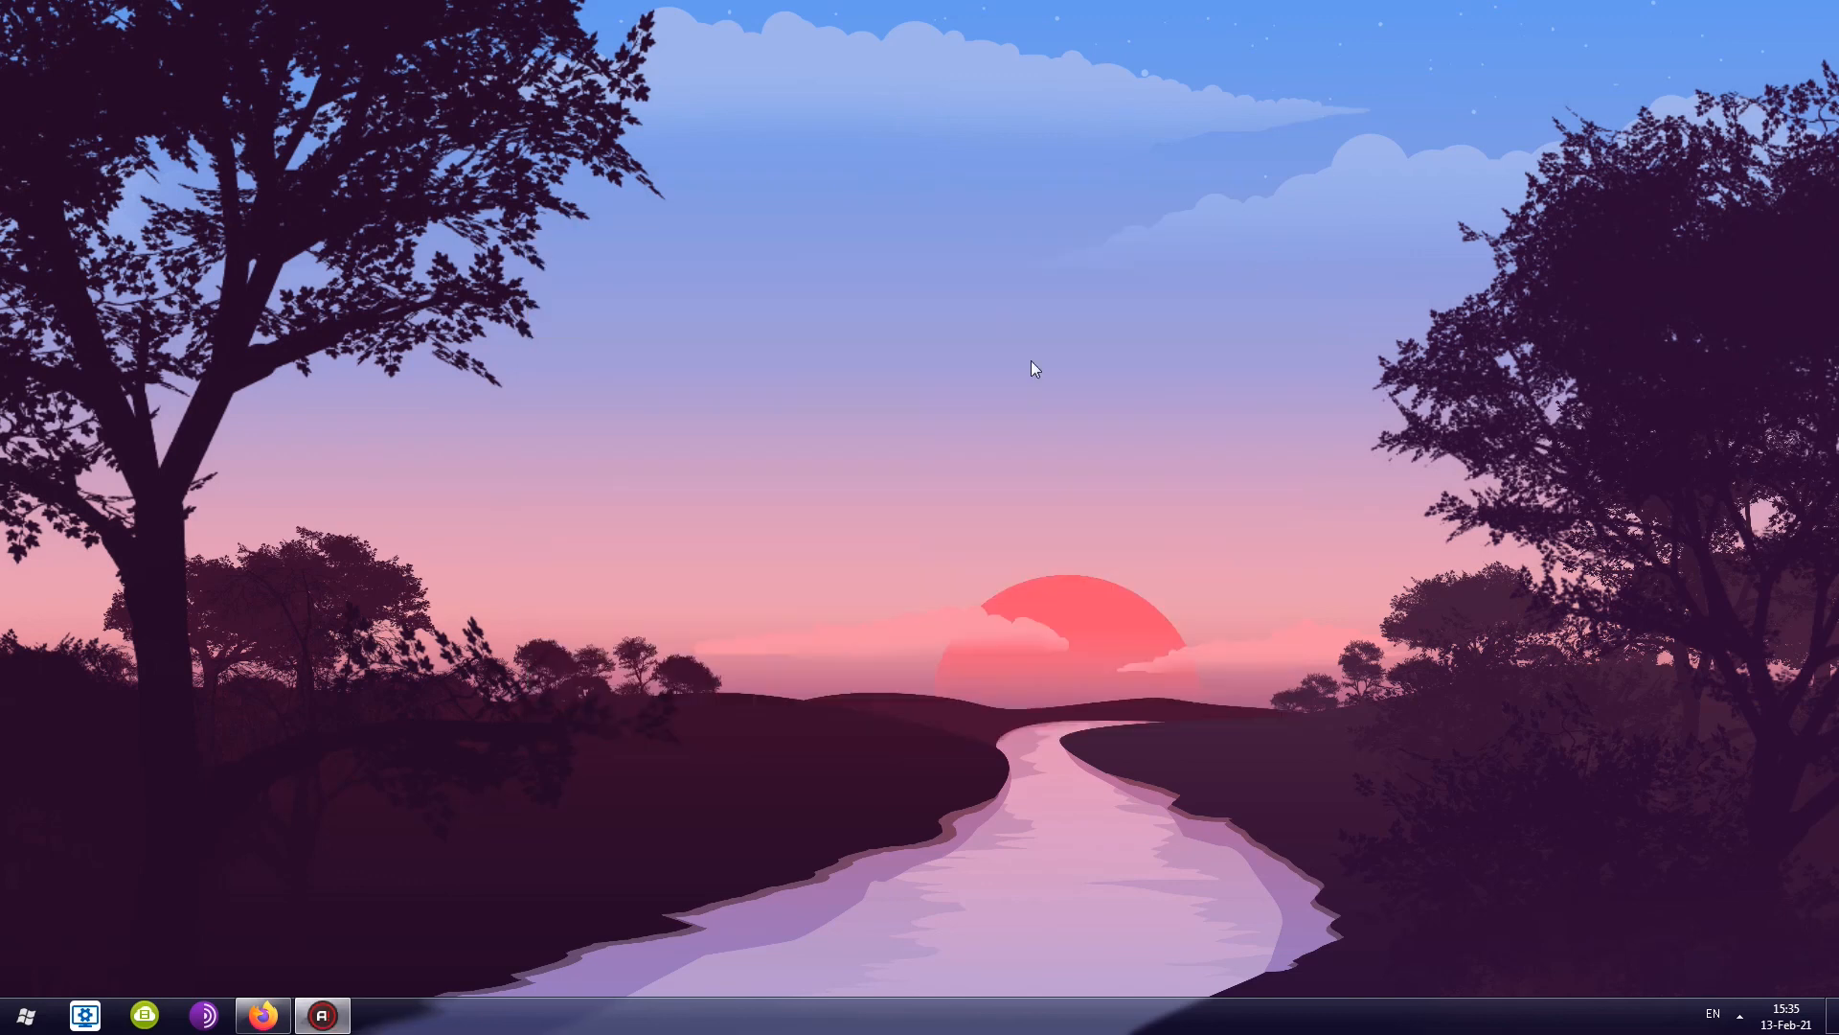